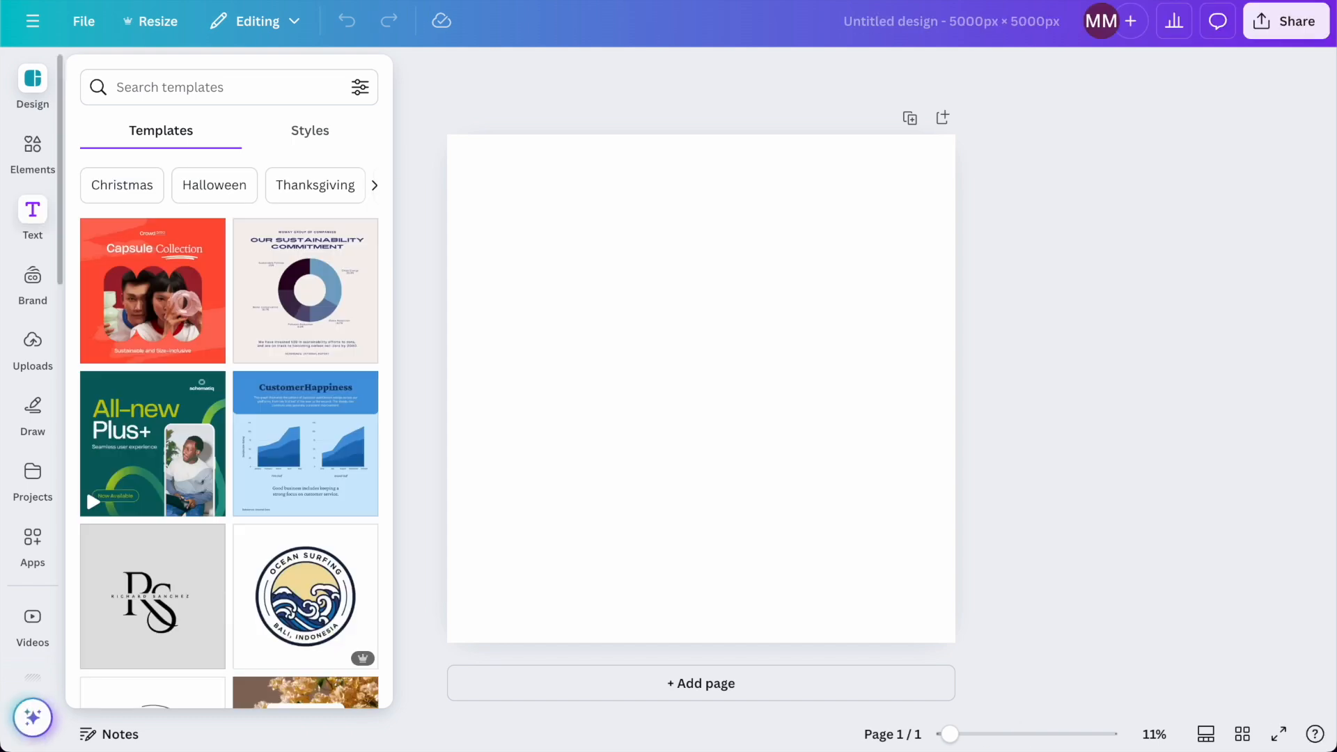
# Add a square shape to the page and stretch it into a wide rectangle covering the upper-left area.
pyautogui.click(36, 158)
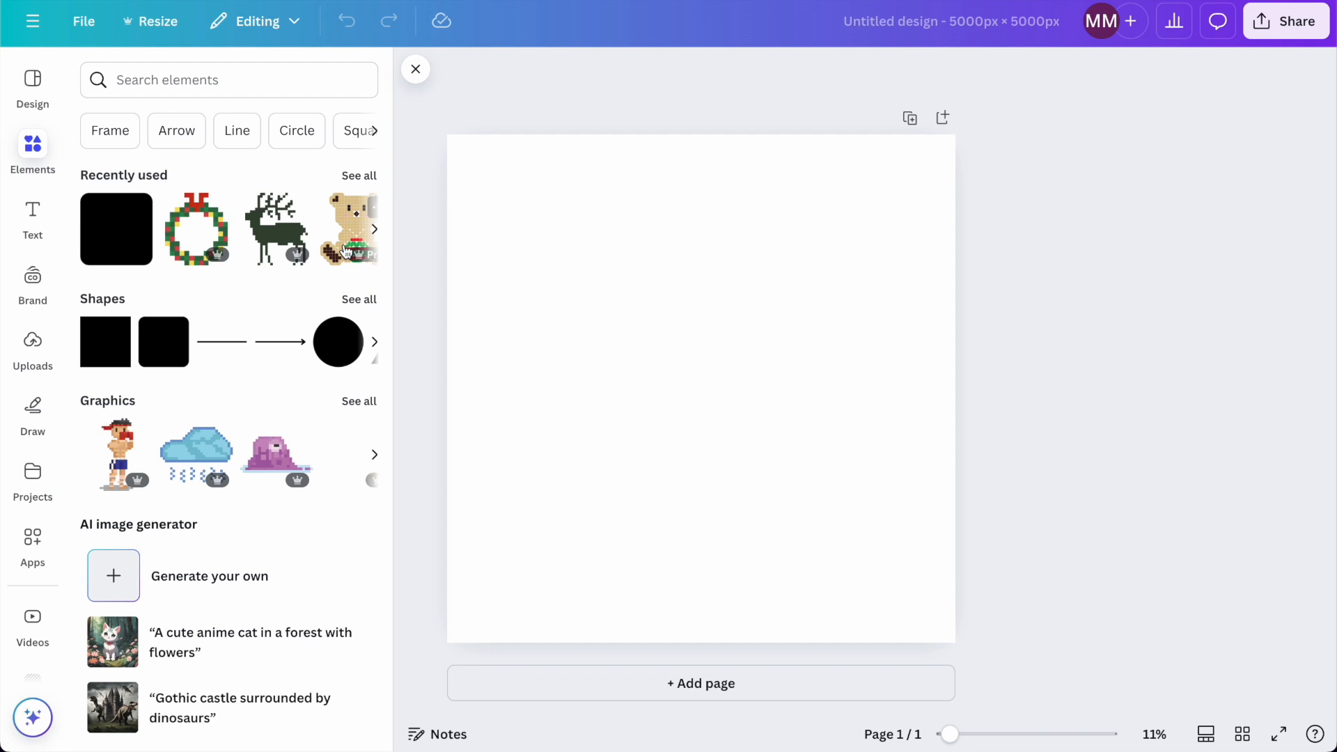
pyautogui.click(149, 339)
pyautogui.click(686, 393)
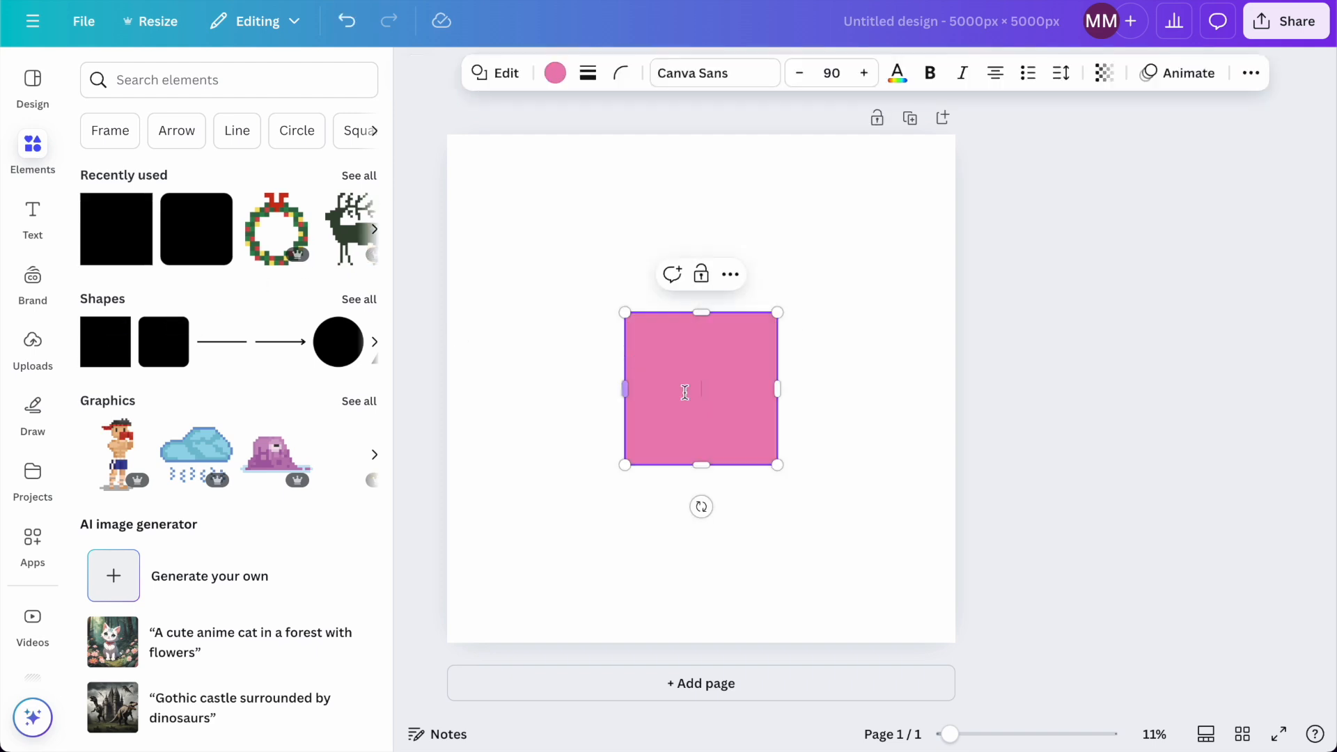
pyautogui.moveTo(732, 411); pyautogui.dragTo(583, 262)
pyautogui.moveTo(626, 318); pyautogui.dragTo(798, 416)
pyautogui.click(846, 357)
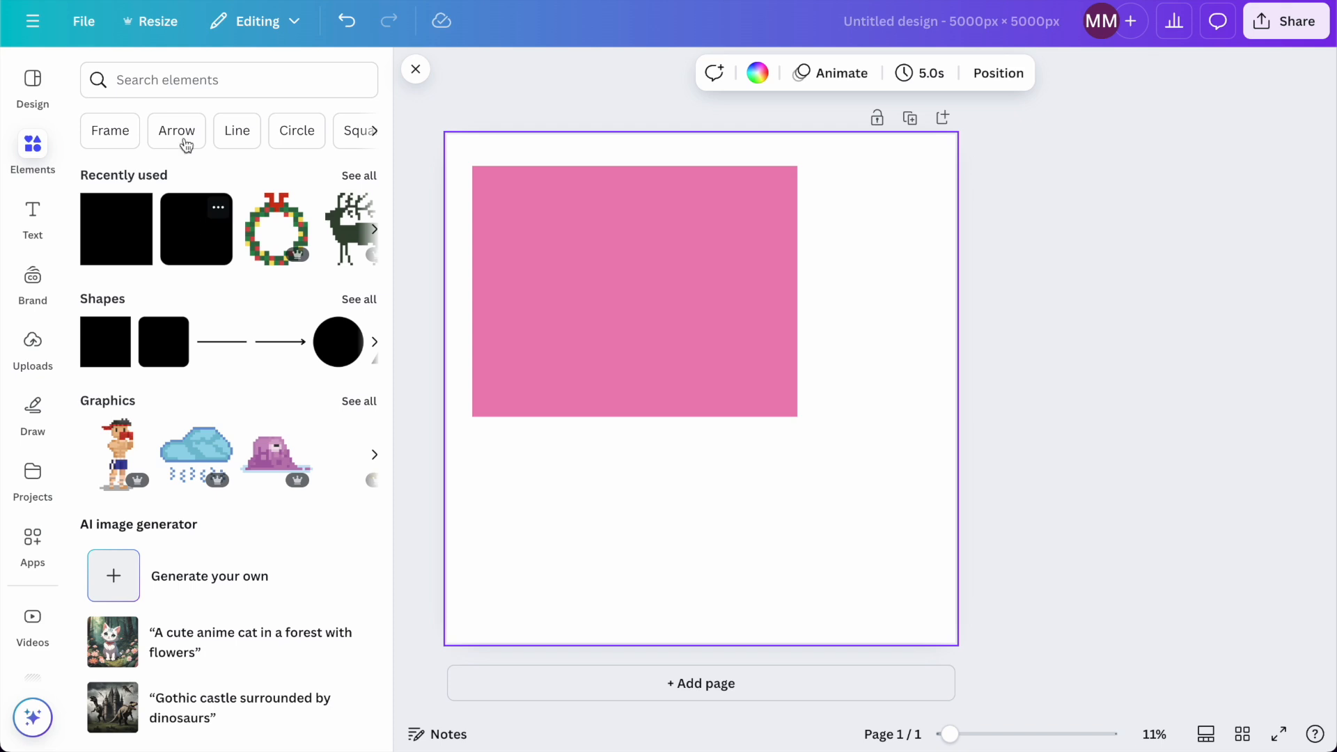
# Search the graphics for "curve line" and add the wavy dashed line to the page.
pyautogui.click(168, 81)
pyautogui.write('curve line')
pyautogui.press('Return')
pyautogui.scroll(-5, 333, 282)
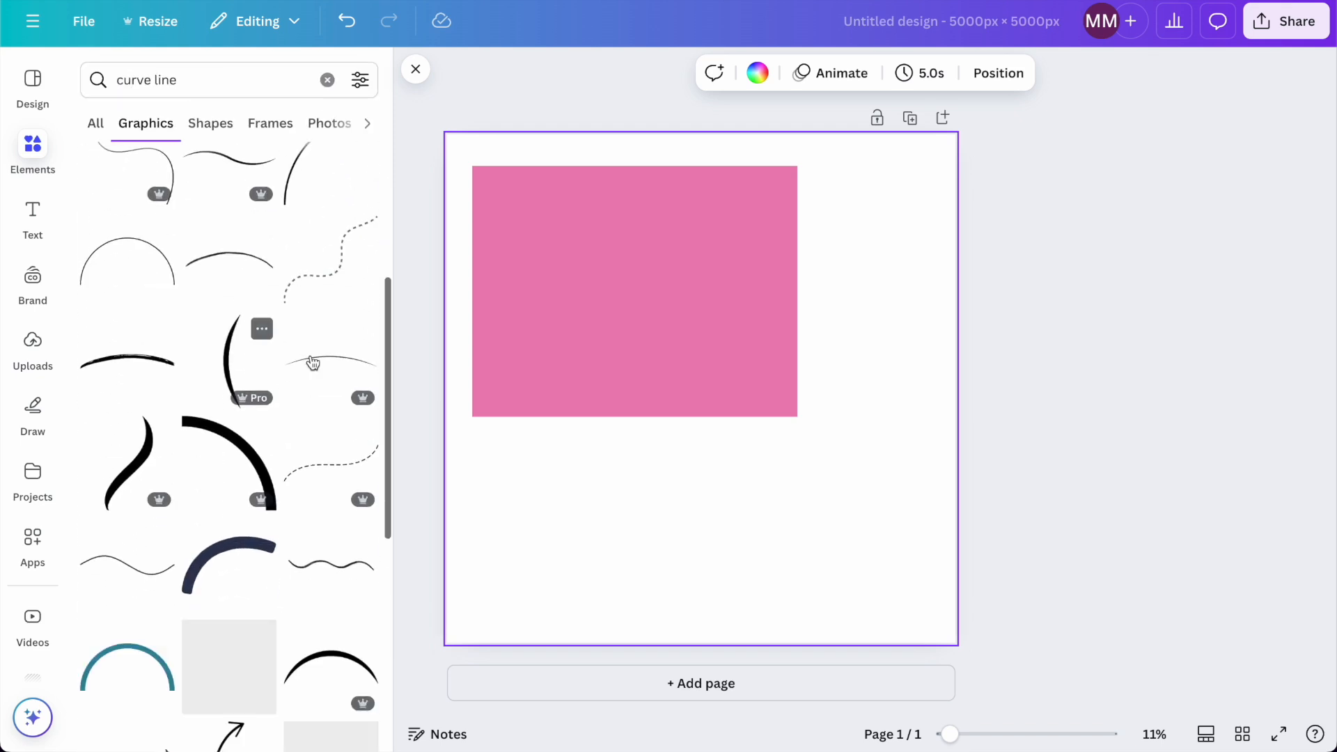
pyautogui.click(333, 282)
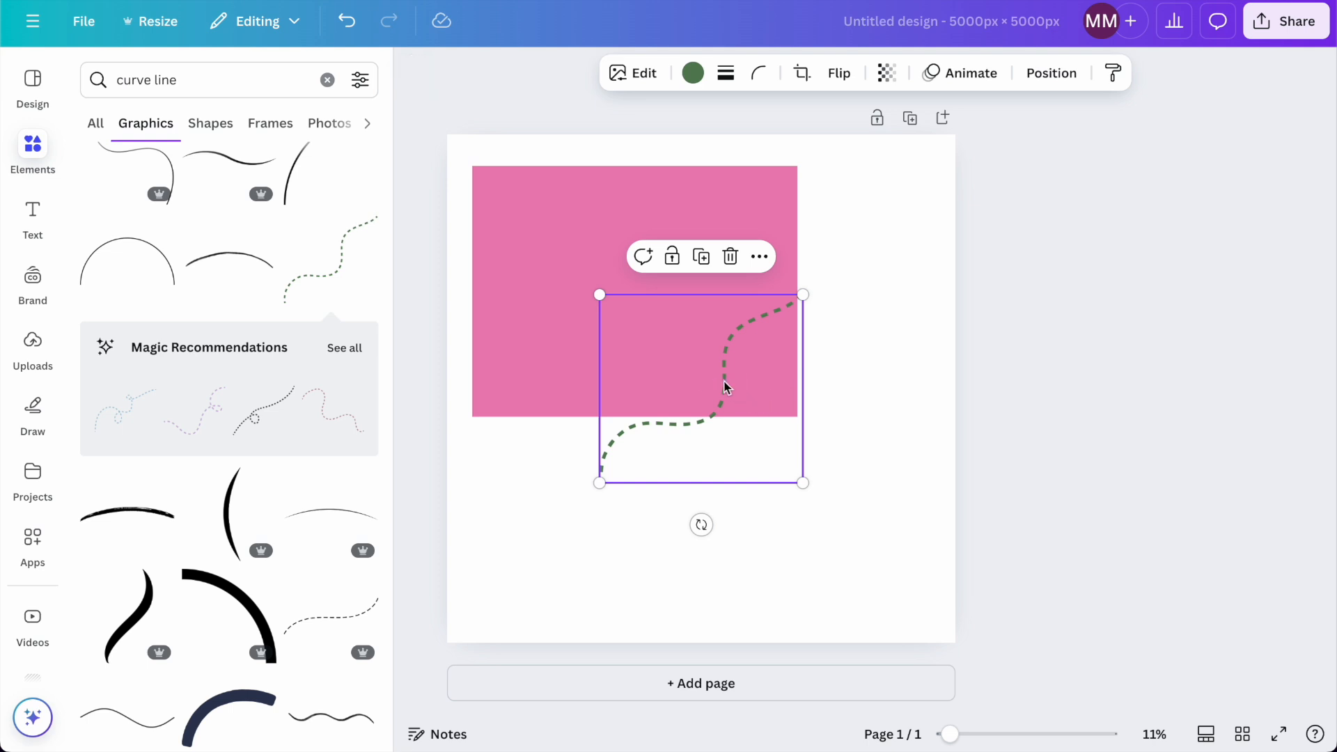
# Enlarge the dashed curve so it runs diagonally from the page's lower-left to its upper-right area.
pyautogui.moveTo(725, 388); pyautogui.dragTo(633, 493)
pyautogui.moveTo(795, 299); pyautogui.dragTo(915, 198)
pyautogui.moveTo(755, 361); pyautogui.dragTo(738, 362)
# Recolor the dashed curve hot pink with a custom color.
pyautogui.click(694, 74)
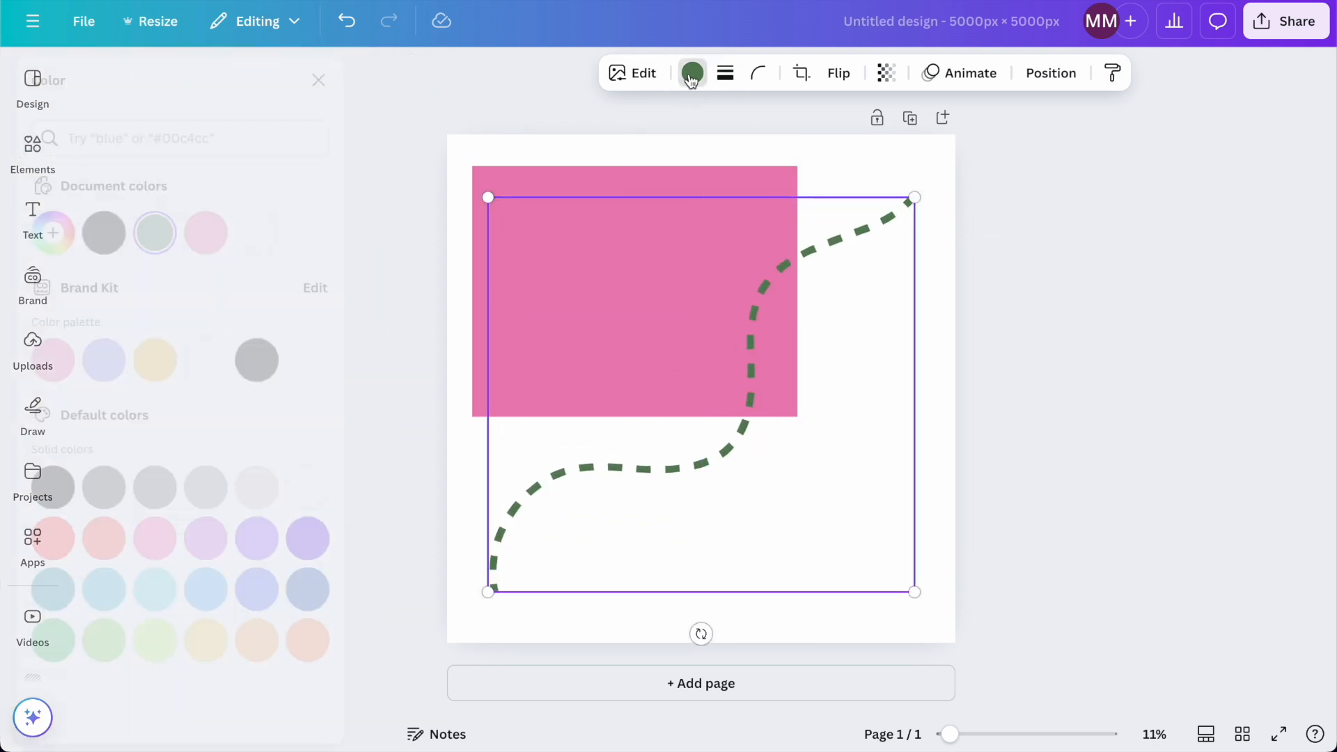
pyautogui.click(238, 251)
pyautogui.click(101, 233)
pyautogui.moveTo(236, 306); pyautogui.dragTo(416, 263)
pyautogui.click(1027, 317)
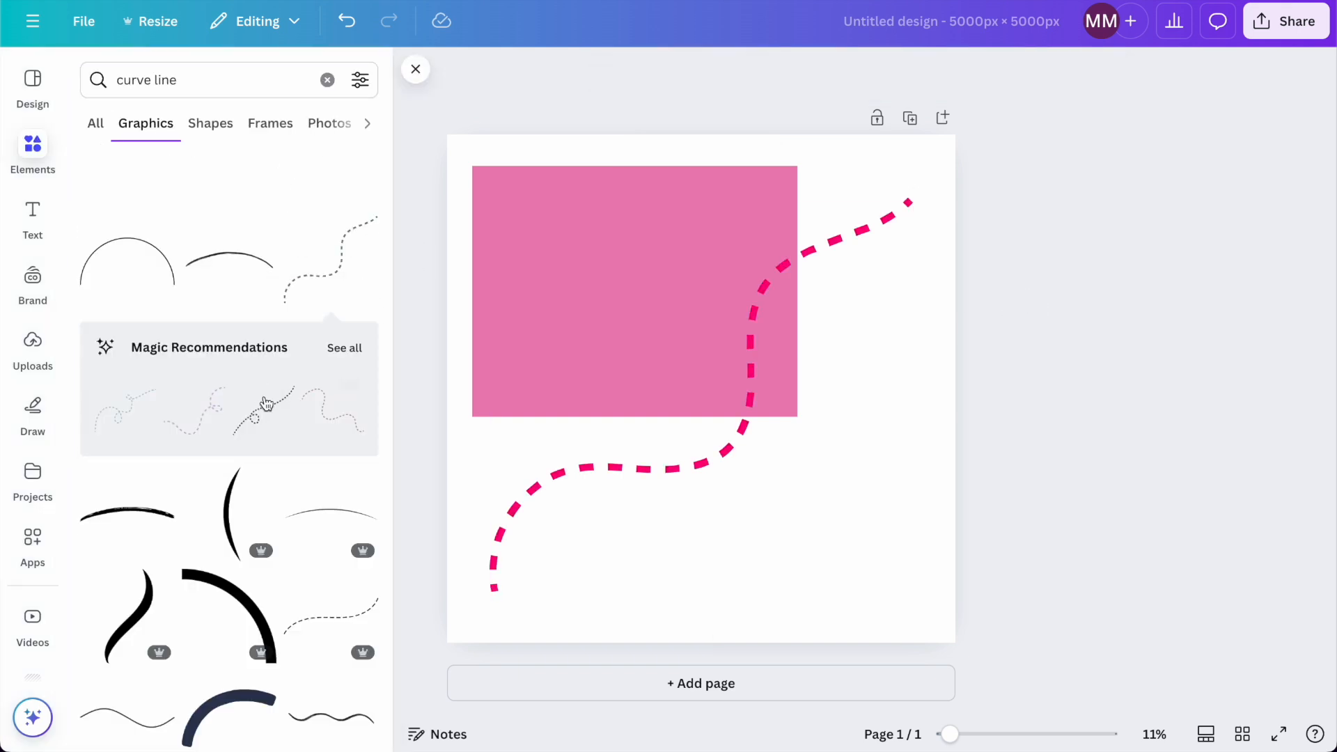
# Search the graphics for "eye", add the bloodshot green eyeball and enlarge it in the page's lower-right area.
pyautogui.scroll(-9, 262, 400)
pyautogui.click(191, 80)
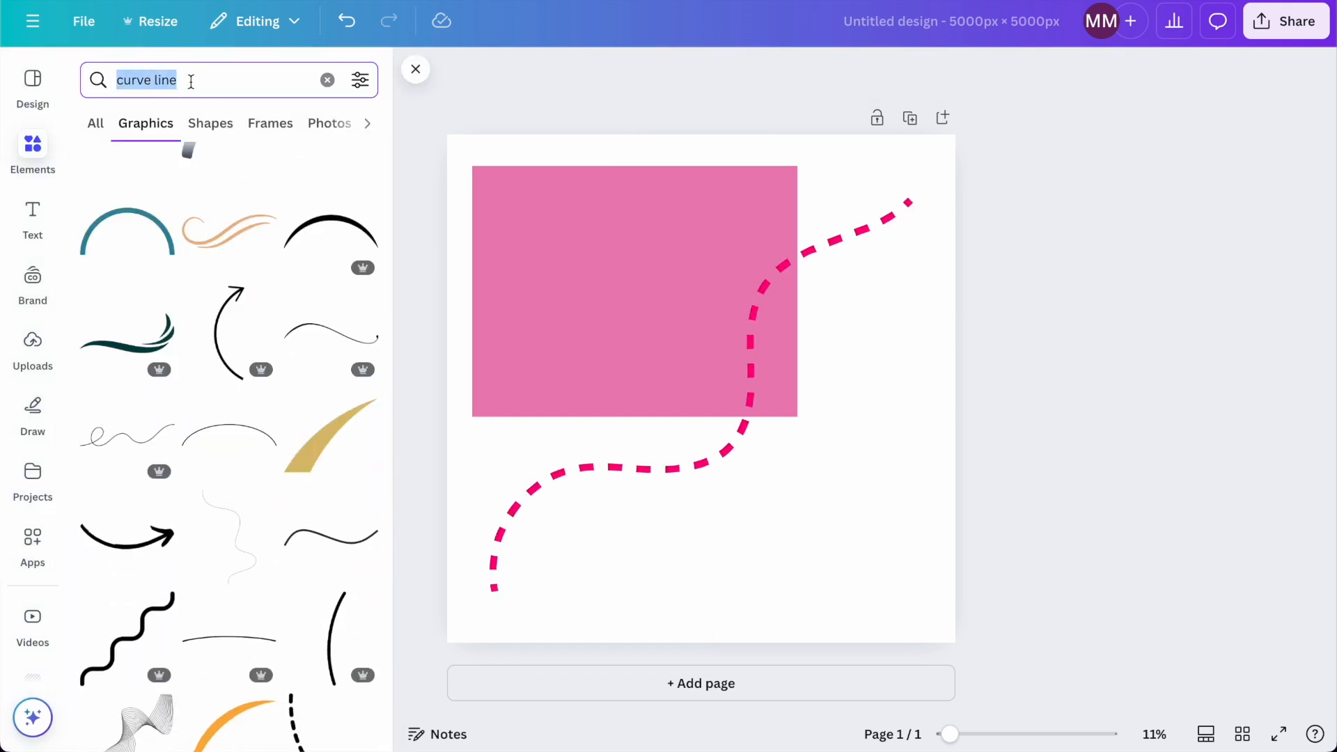
pyautogui.write('eye')
pyautogui.press('Return')
pyautogui.moveTo(341, 353)
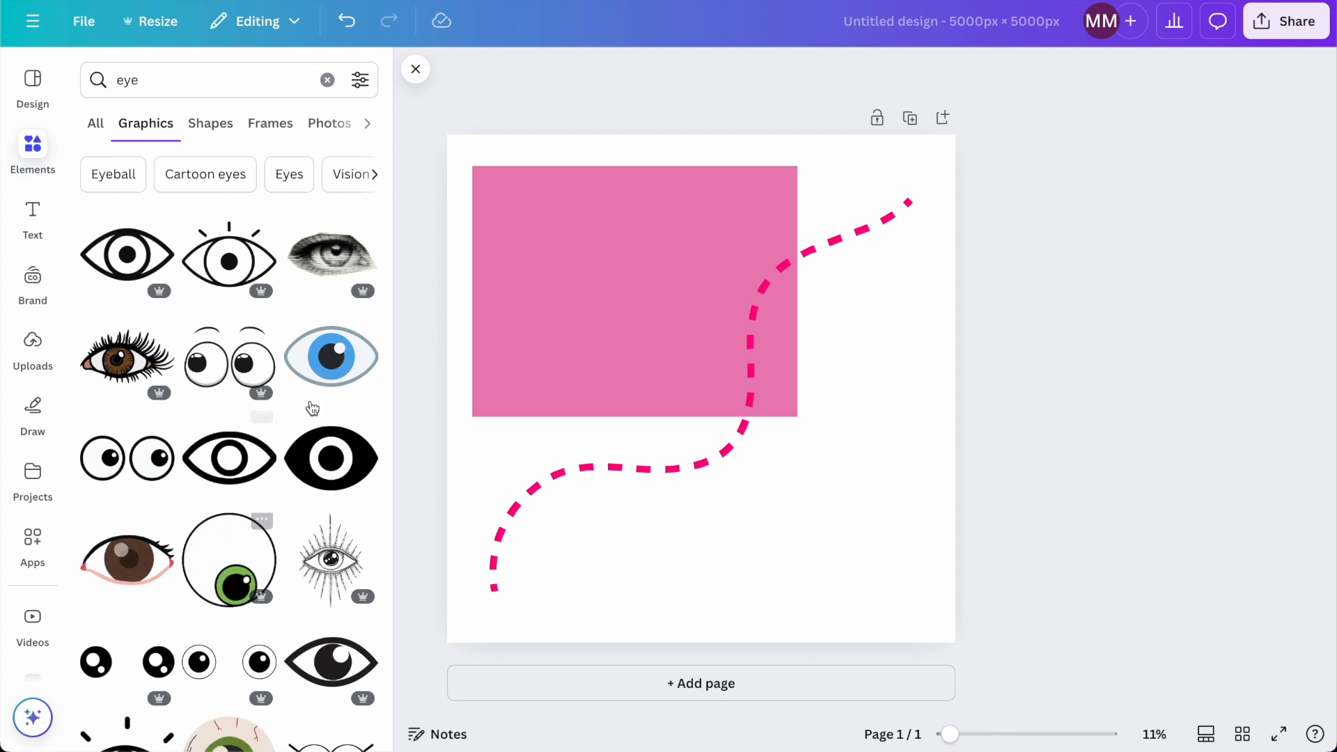
pyautogui.scroll(-2, 379, 339)
pyautogui.scroll(-3, 378, 339)
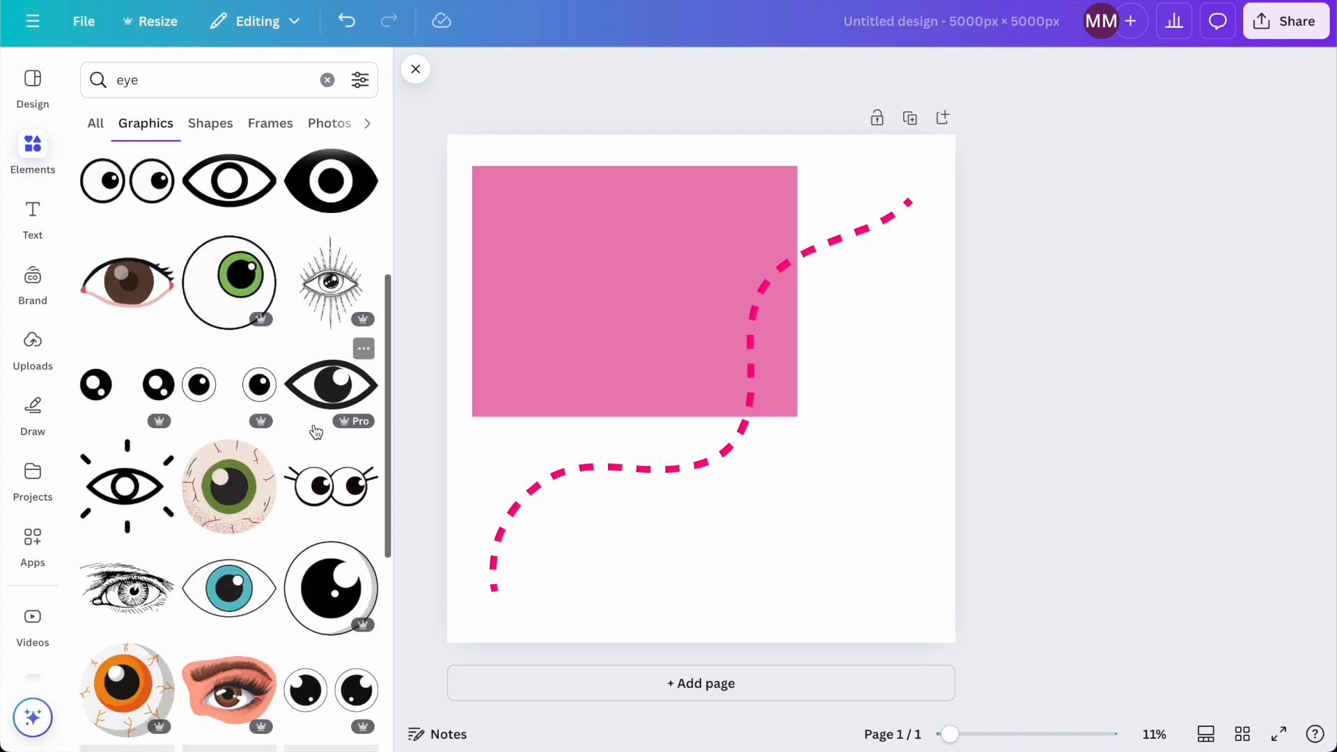
pyautogui.click(234, 503)
pyautogui.moveTo(707, 407); pyautogui.dragTo(815, 509)
pyautogui.moveTo(737, 417); pyautogui.dragTo(644, 352)
# Bring the dashed curve to the front so it overlaps the eyeball.
pyautogui.click(675, 337)
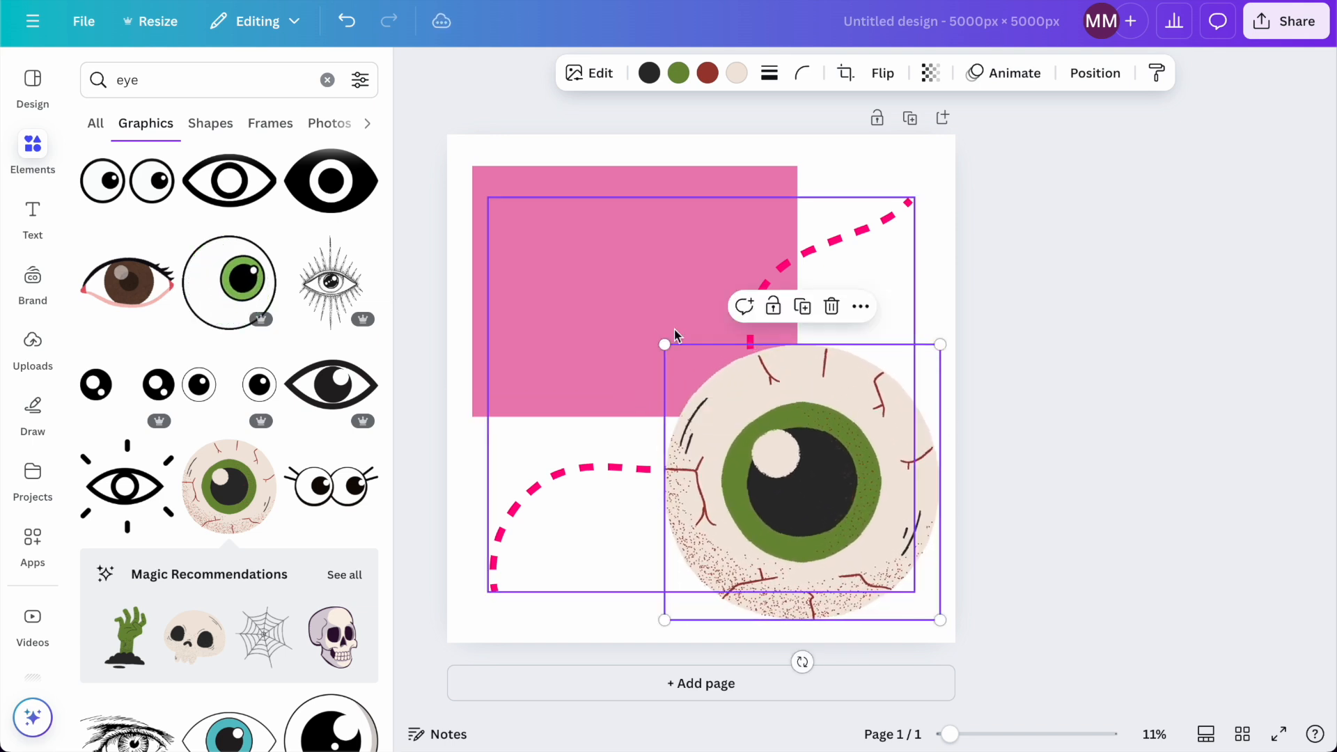
pyautogui.click(1045, 74)
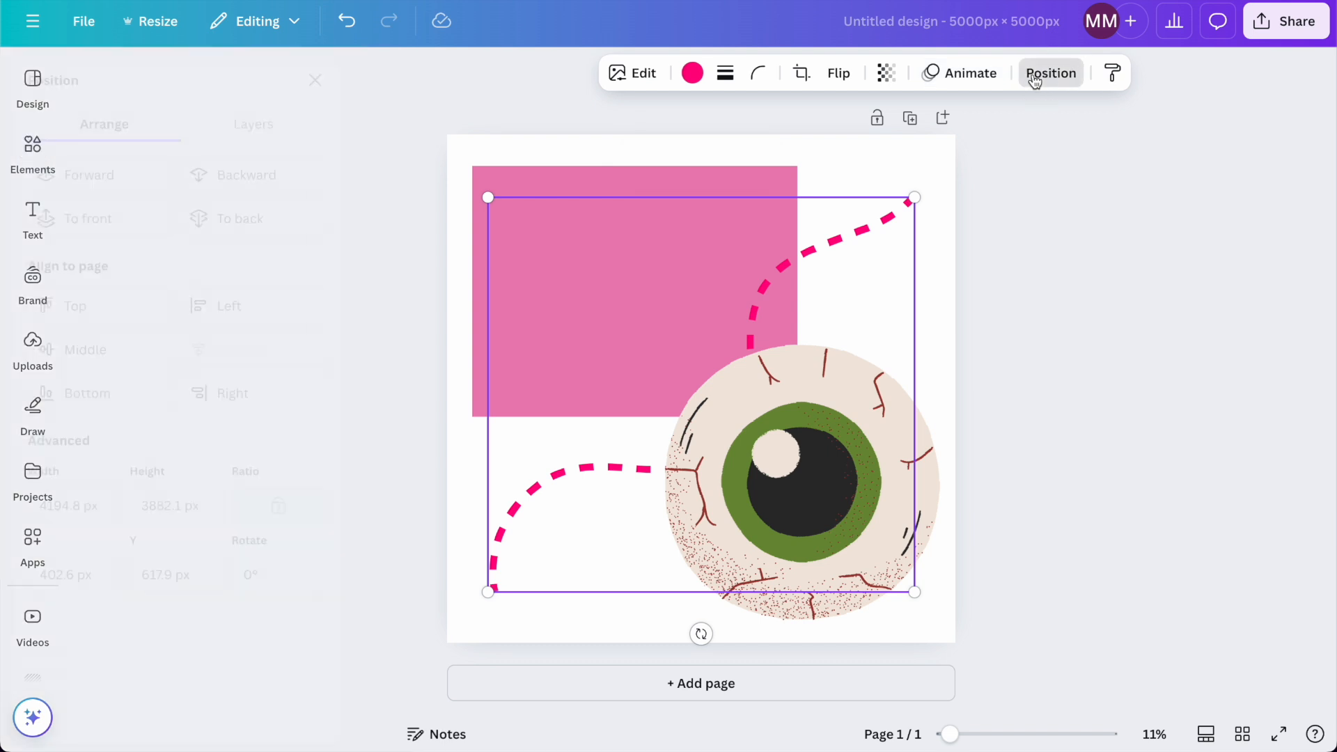
pyautogui.click(165, 224)
pyautogui.click(1102, 284)
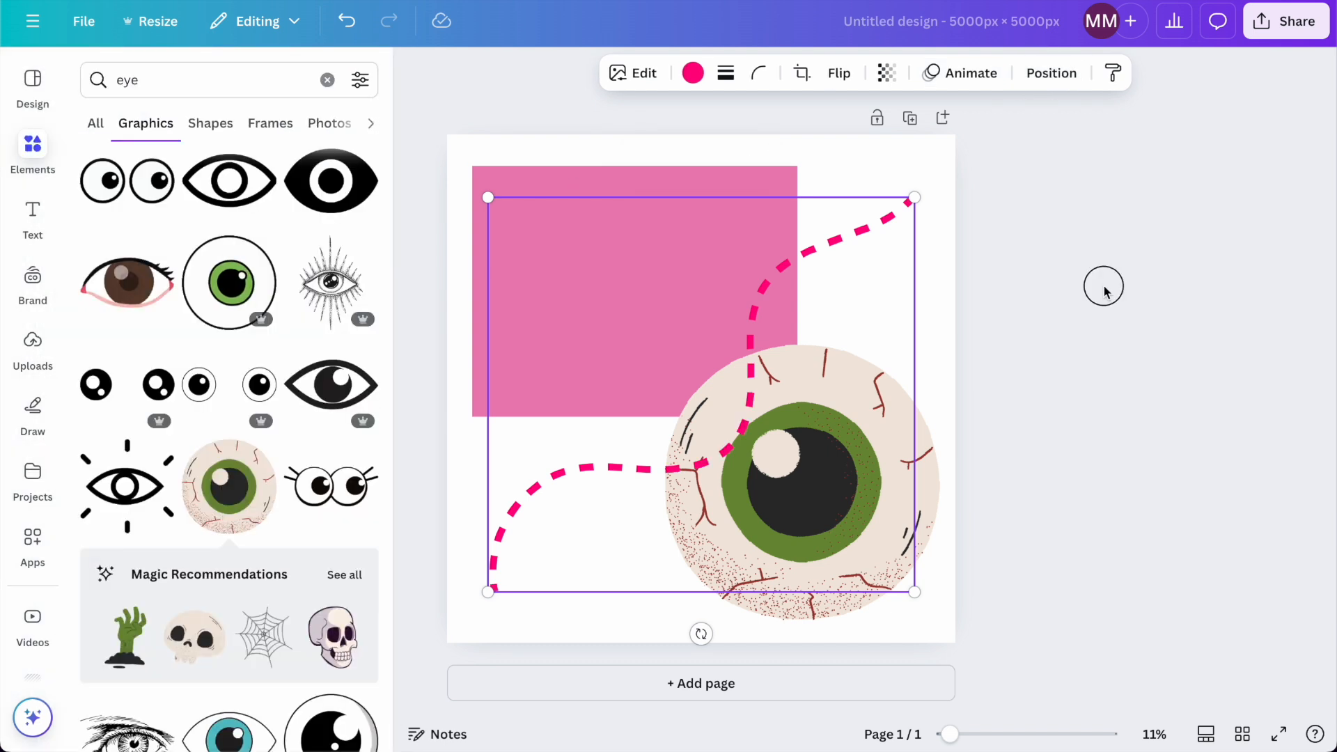
# Set the first page's background to dark gray #2d2d2d.
pyautogui.click(929, 168)
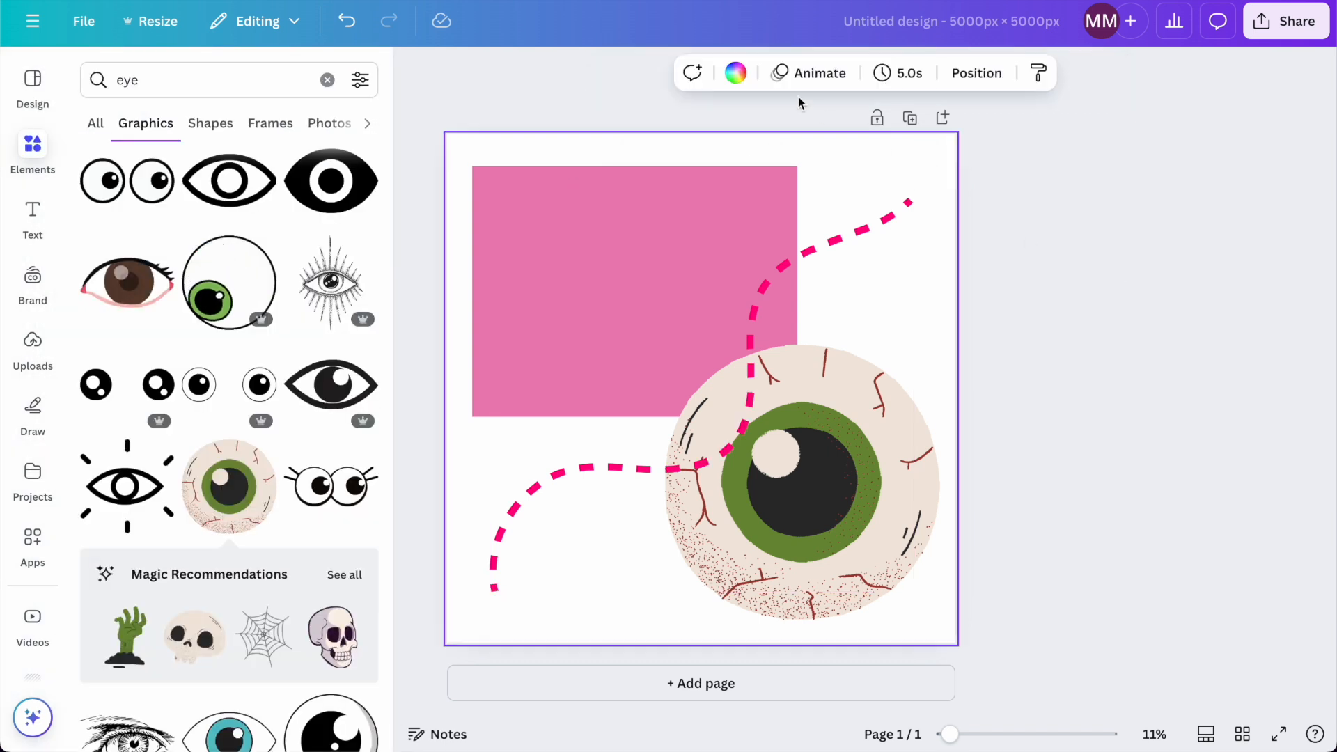
pyautogui.click(735, 72)
pyautogui.click(200, 239)
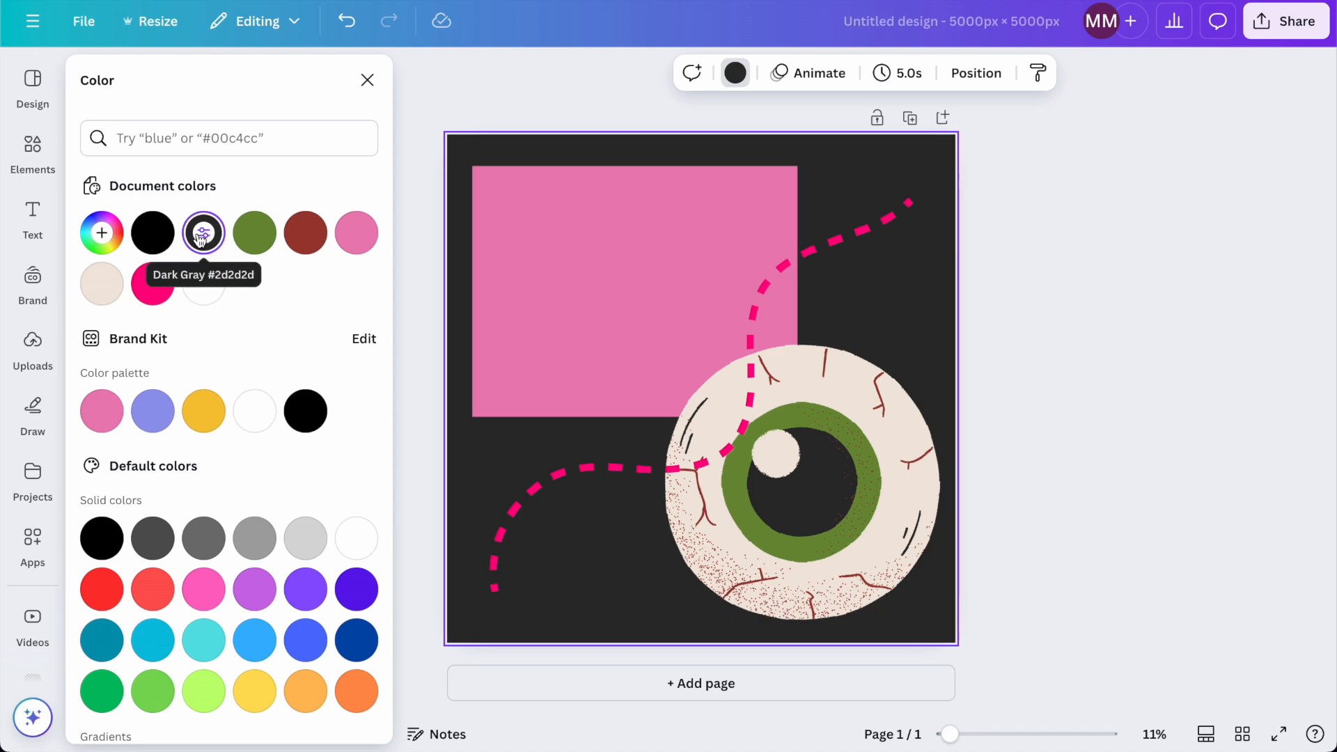
pyautogui.click(252, 239)
pyautogui.click(203, 233)
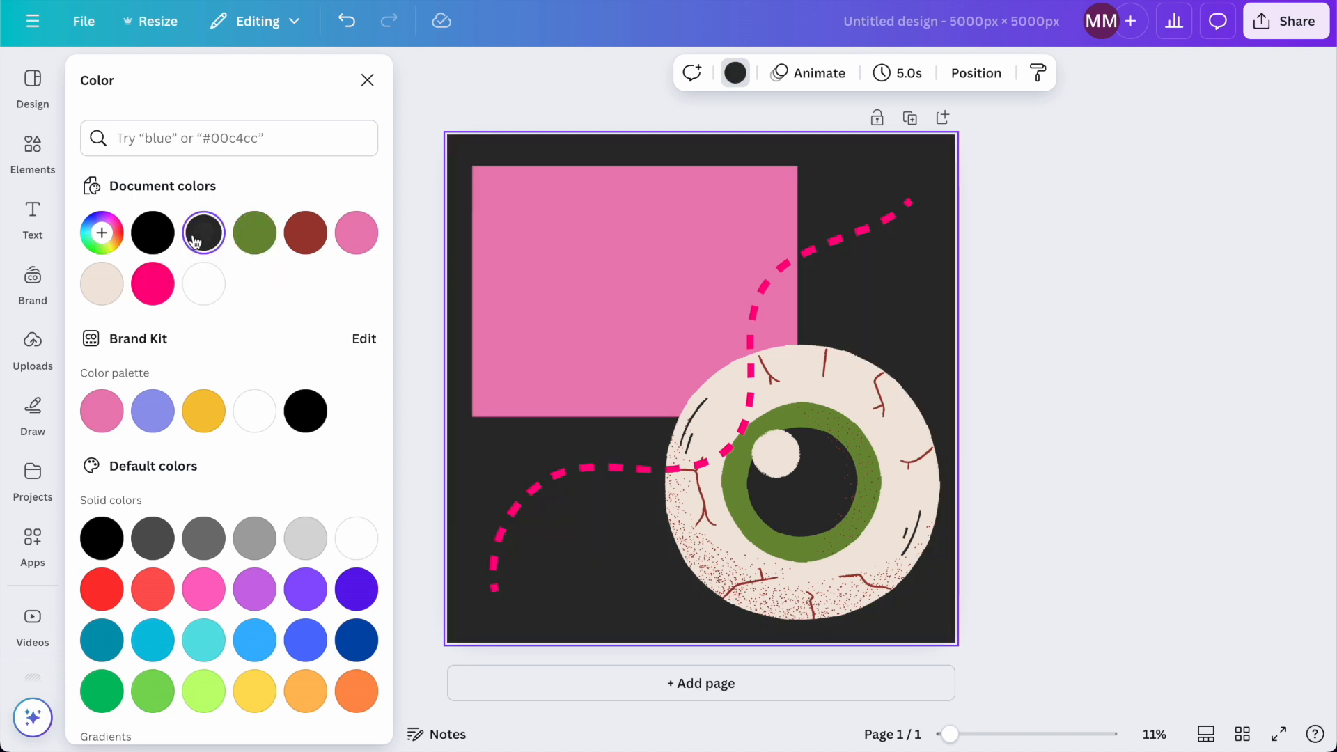
# Add a second page and give its background the black-to-blue default gradient.
pyautogui.click(575, 679)
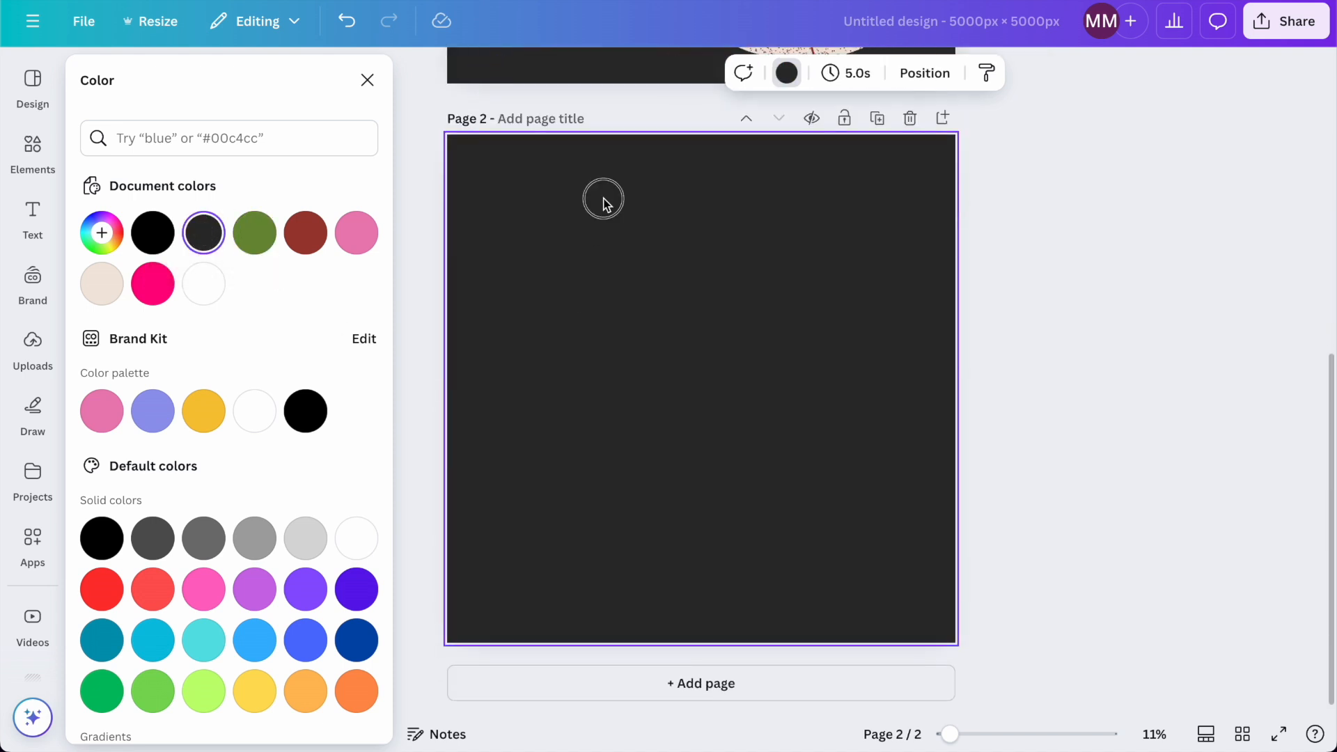
pyautogui.click(101, 233)
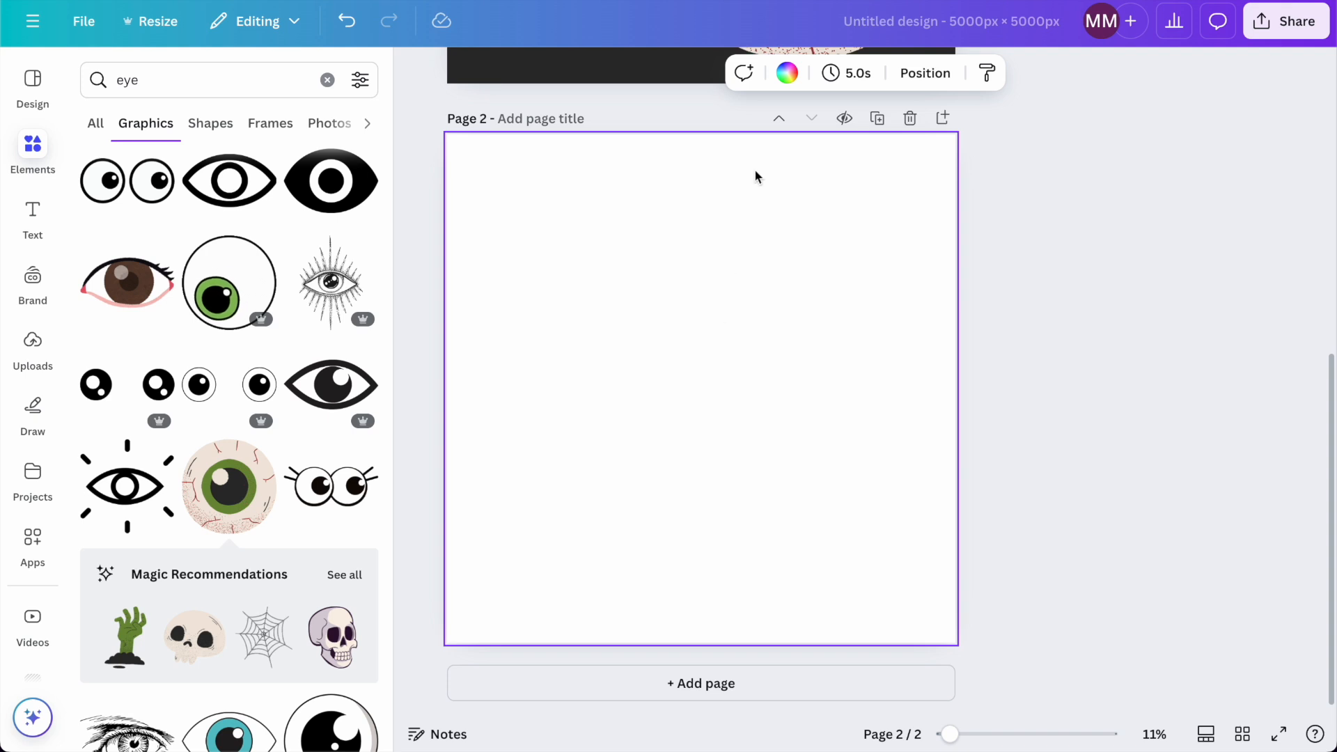
pyautogui.click(787, 73)
pyautogui.scroll(-3, 215, 360)
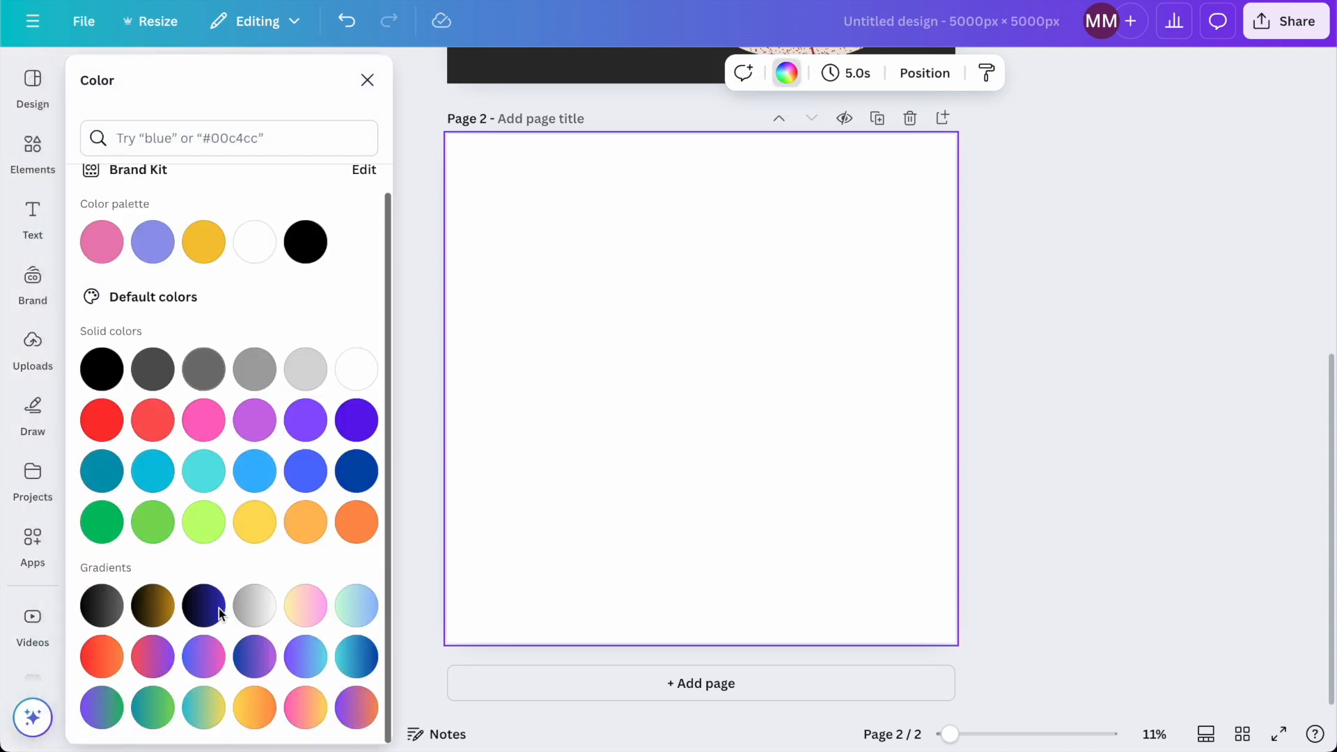
pyautogui.click(203, 606)
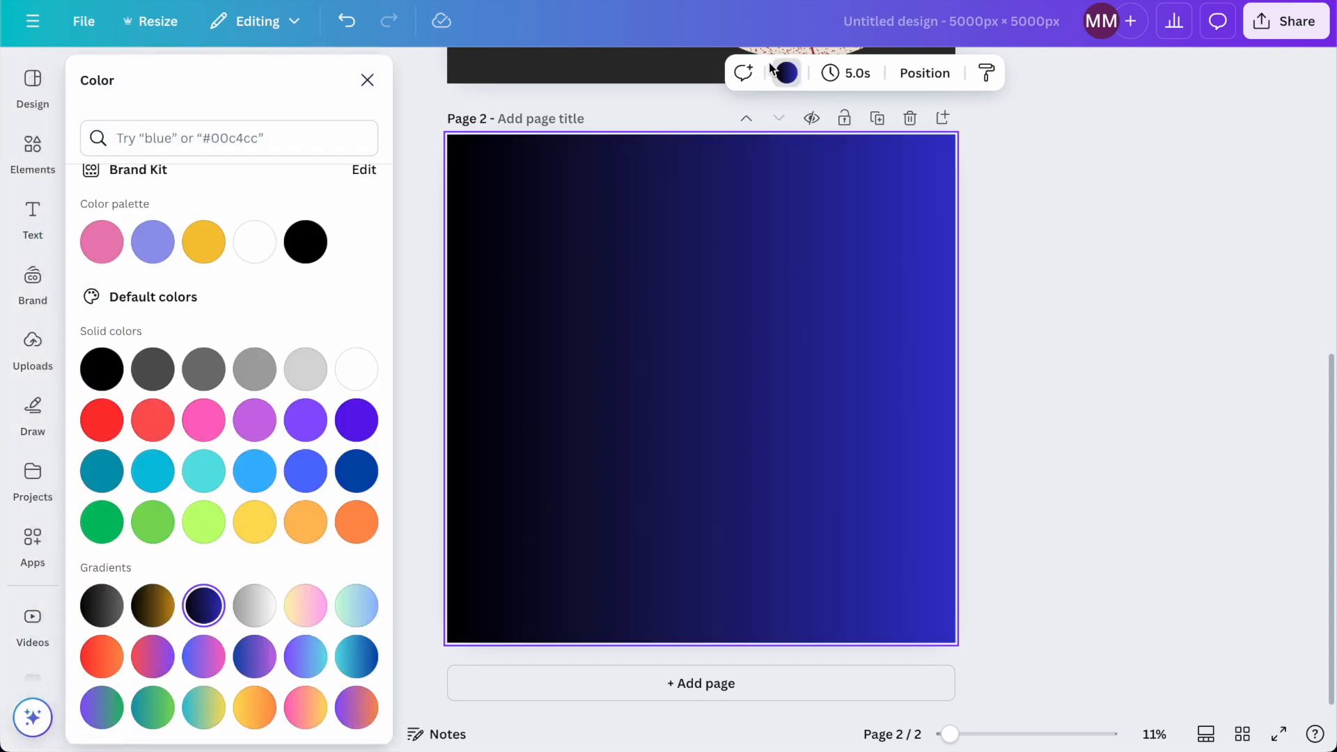
pyautogui.click(1176, 295)
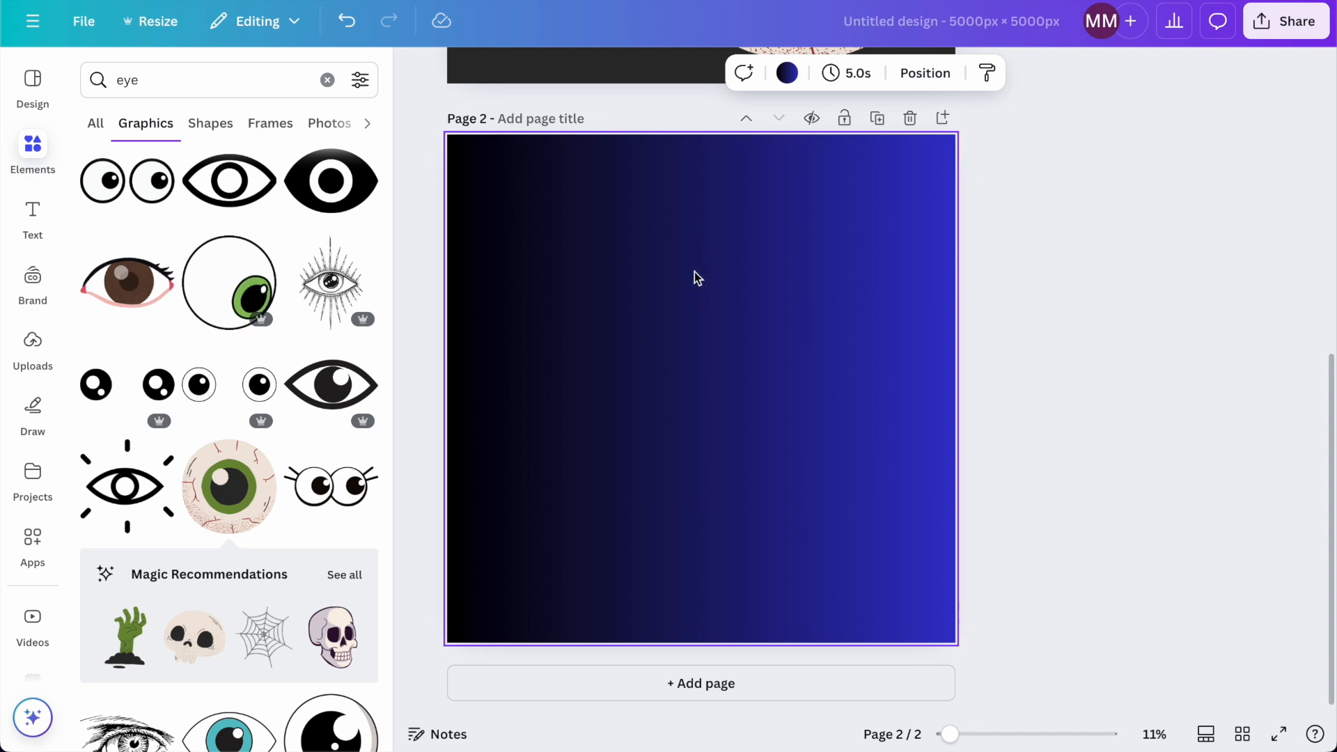
# Change the black stop of page 2's background gradient to light blue.
pyautogui.click(786, 72)
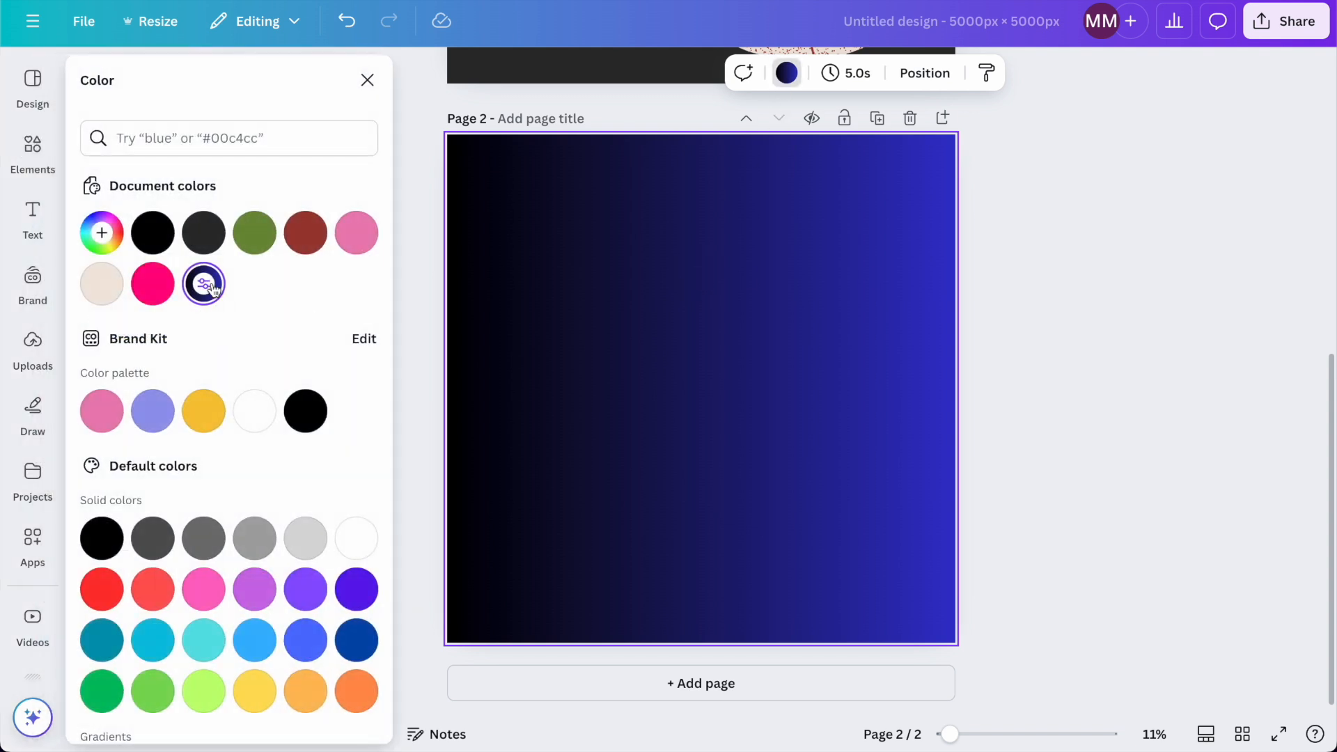
pyautogui.click(203, 283)
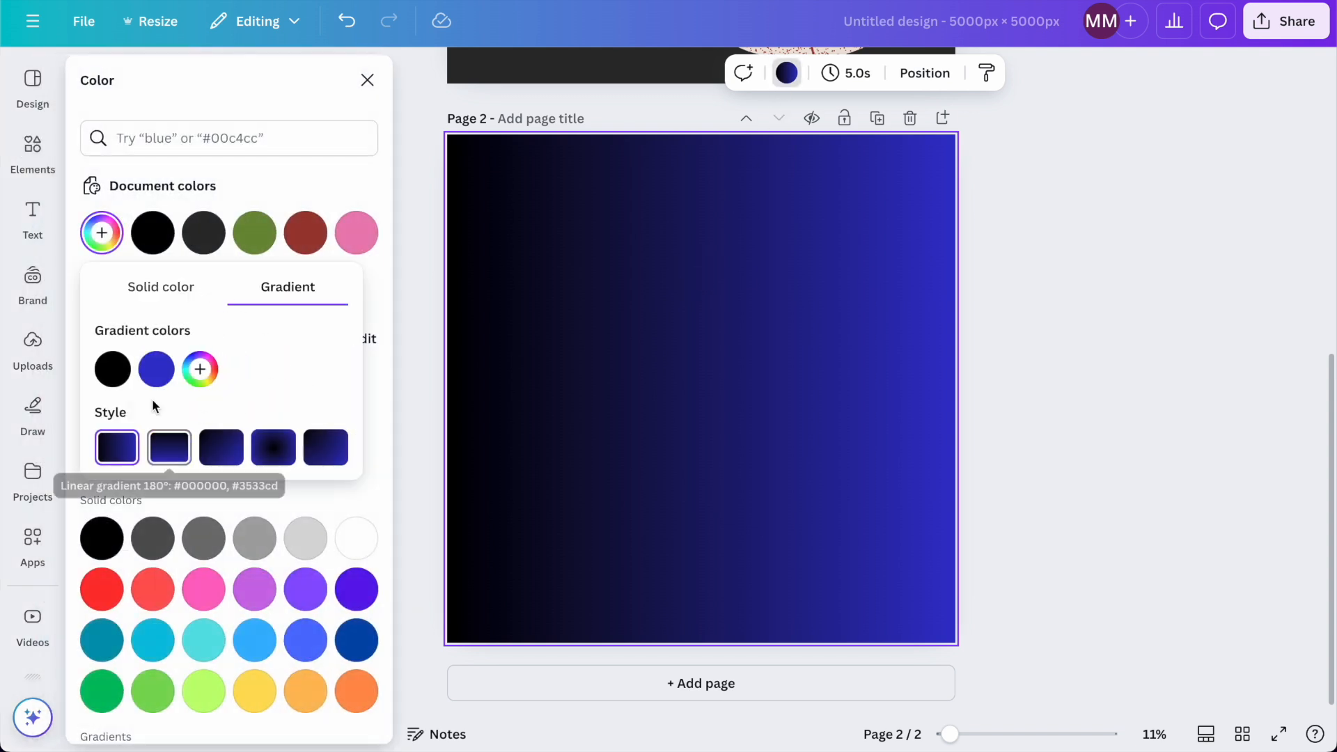
pyautogui.click(115, 371)
pyautogui.click(256, 525)
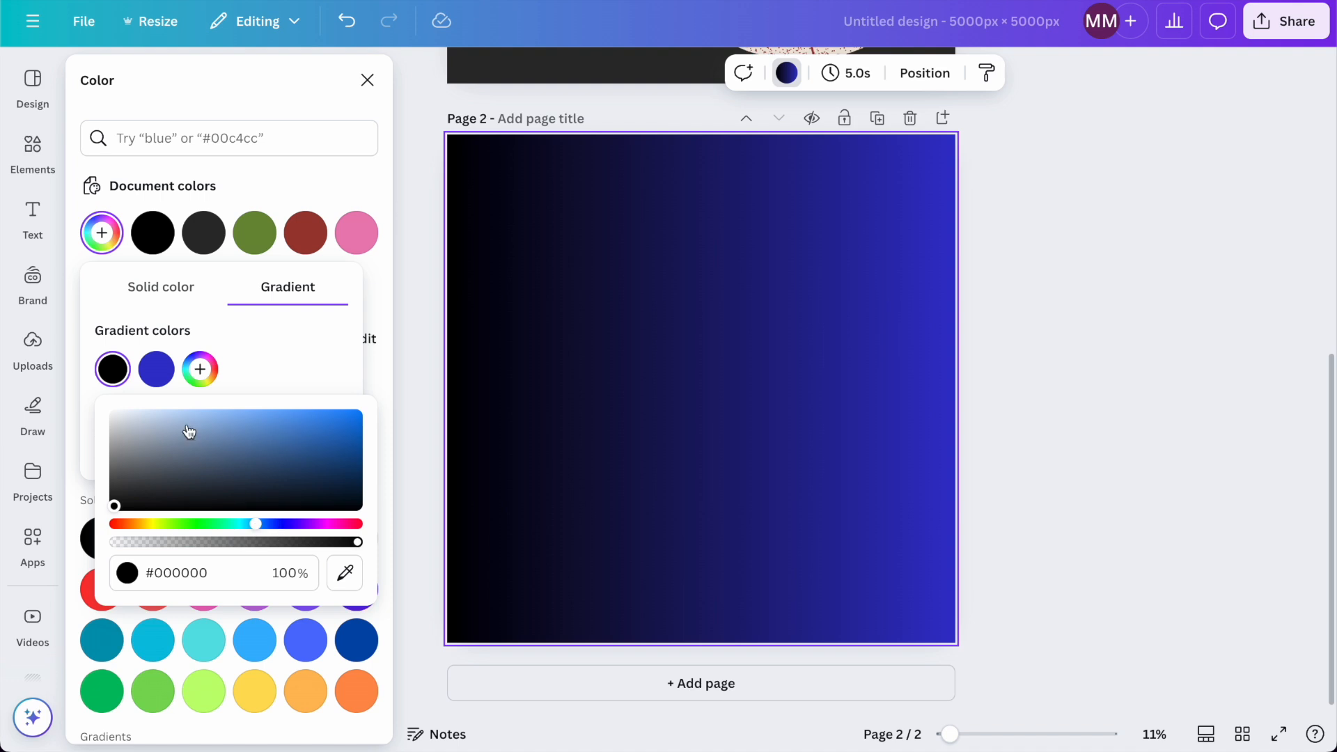
pyautogui.moveTo(188, 431); pyautogui.dragTo(183, 415)
pyautogui.click(241, 376)
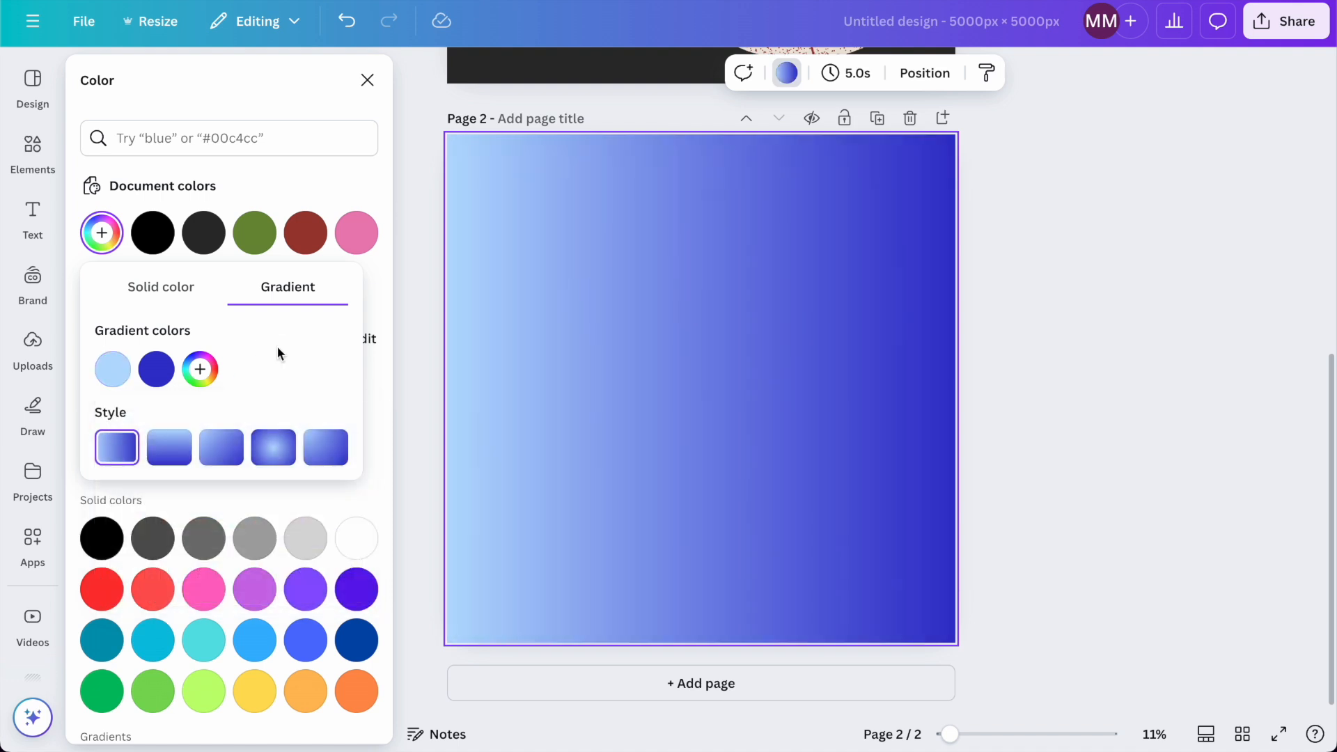
pyautogui.click(1030, 363)
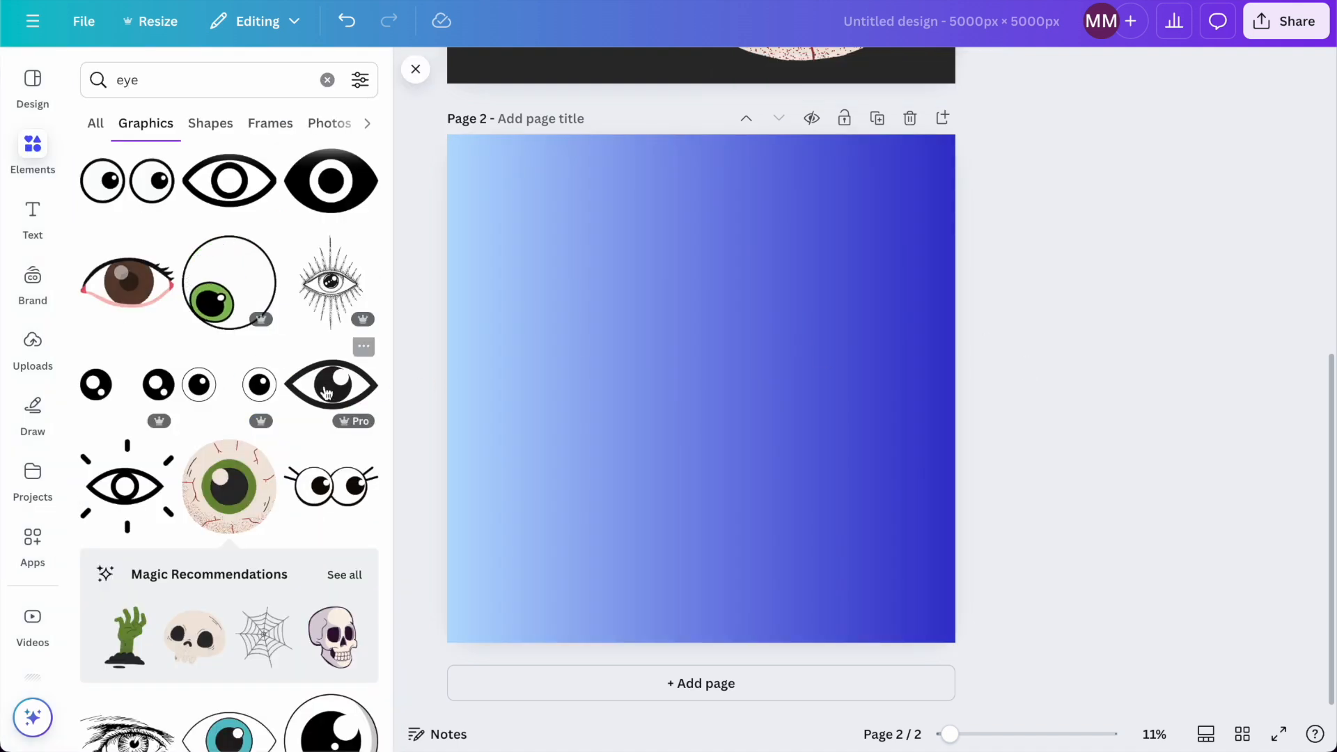
# Add the recommended spider web graphic to page 2 and enlarge it to cover most of the page.
pyautogui.scroll(-2, 271, 530)
pyautogui.click(273, 542)
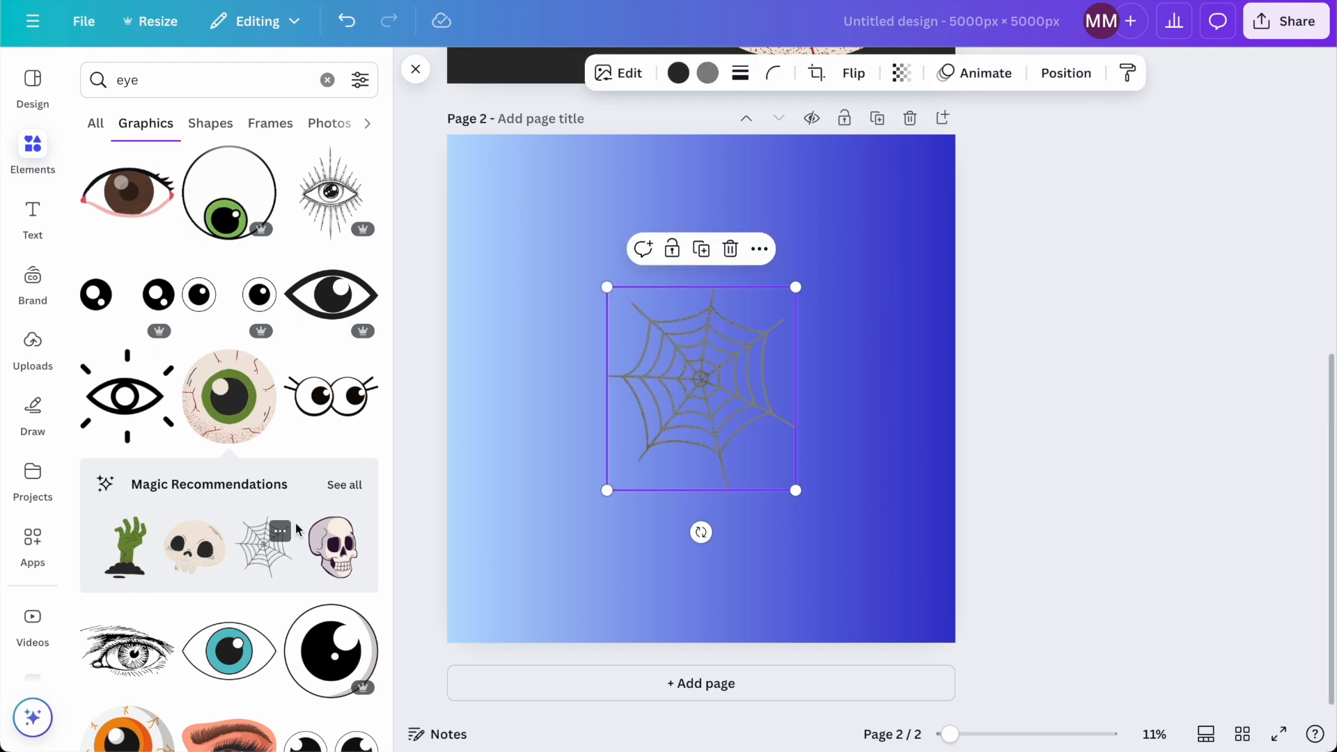
pyautogui.moveTo(729, 353); pyautogui.dragTo(668, 438)
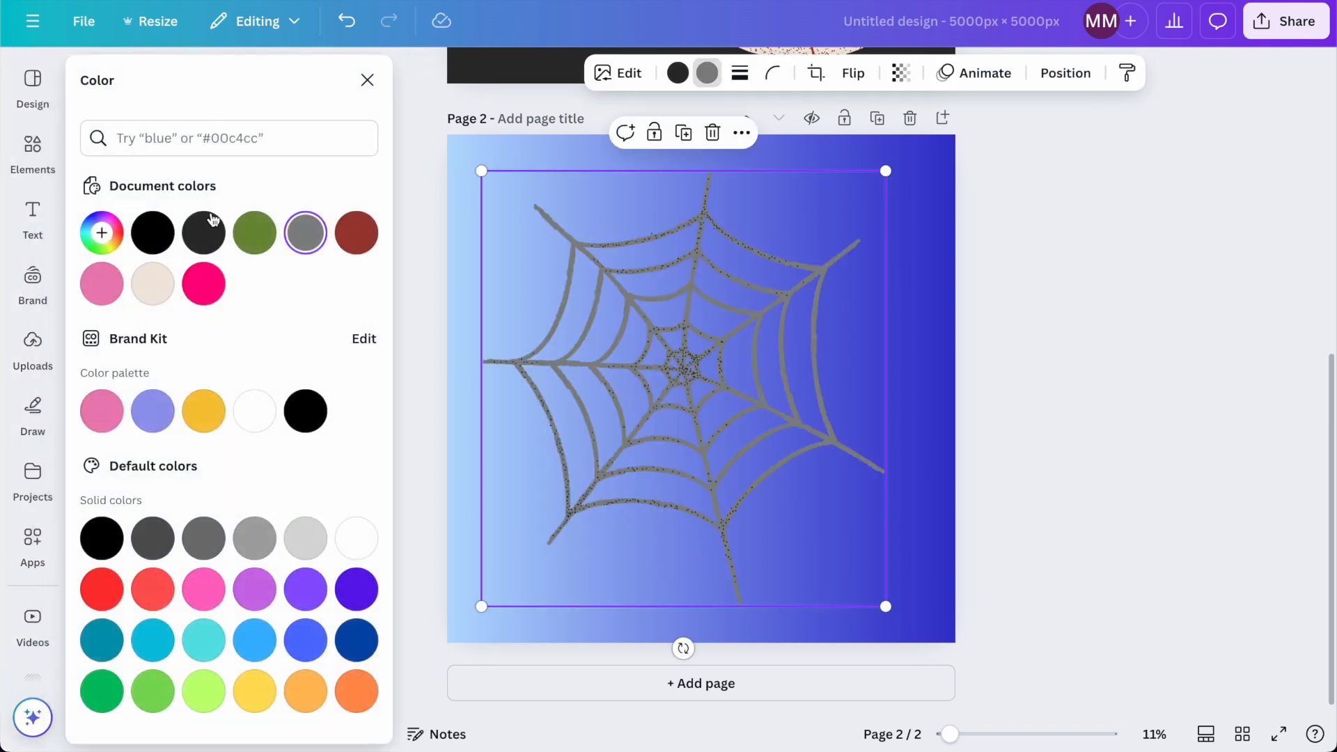
# Recolor both the gray and the dark gray of the spider web to white.
pyautogui.click(155, 280)
pyautogui.click(251, 410)
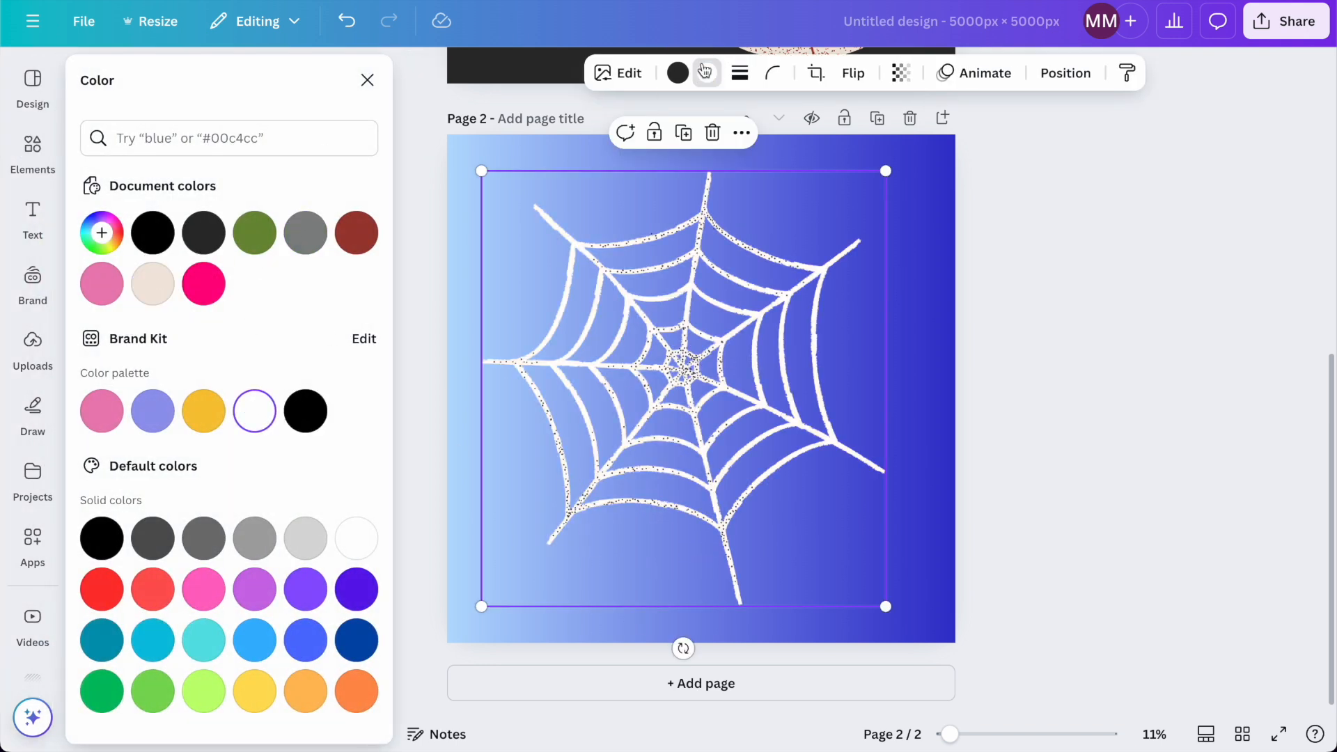
pyautogui.click(253, 411)
pyautogui.click(1060, 343)
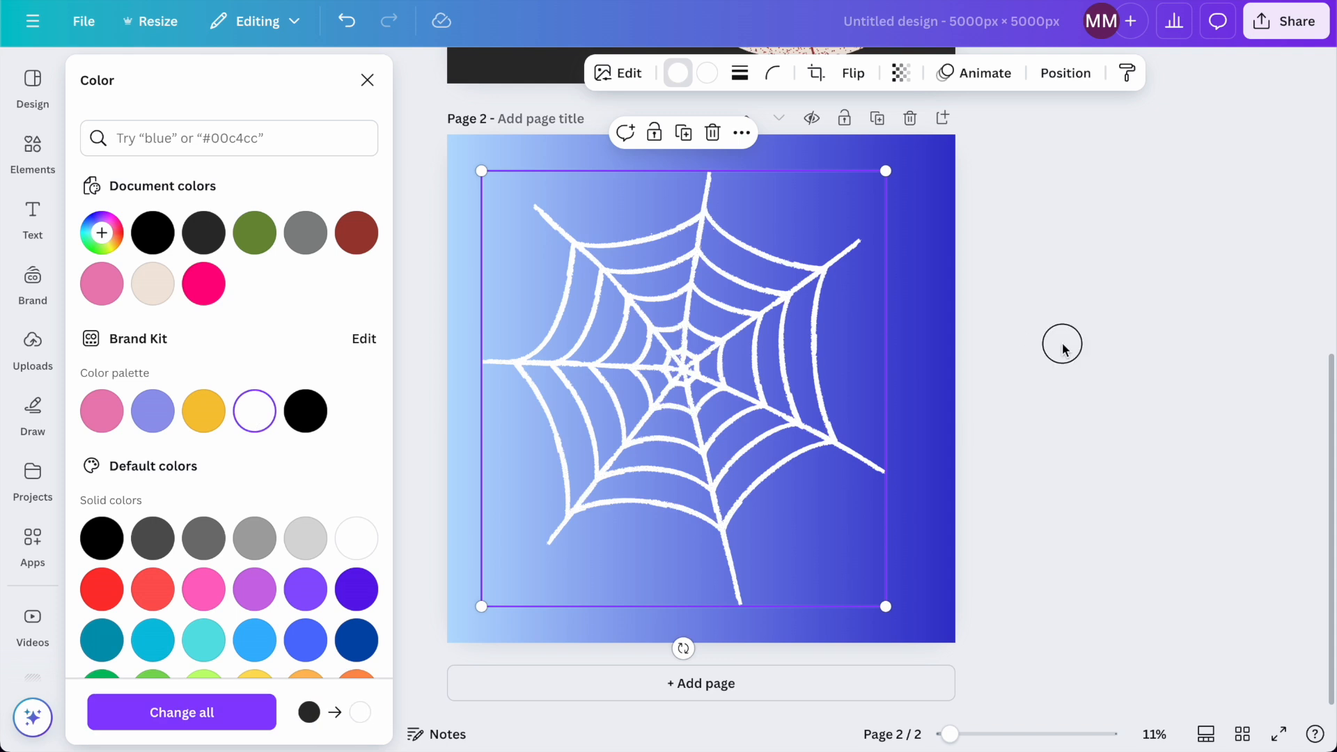
# Shrink the spider web to about half its size and move it to the lower middle of page 2.
pyautogui.click(790, 418)
pyautogui.click(789, 418)
pyautogui.moveTo(871, 583); pyautogui.dragTo(717, 381)
pyautogui.moveTo(613, 251); pyautogui.dragTo(748, 476)
# Add light purple #C0BFFF to page 2's background gradient and place it between the light blue and dark blue.
pyautogui.click(733, 215)
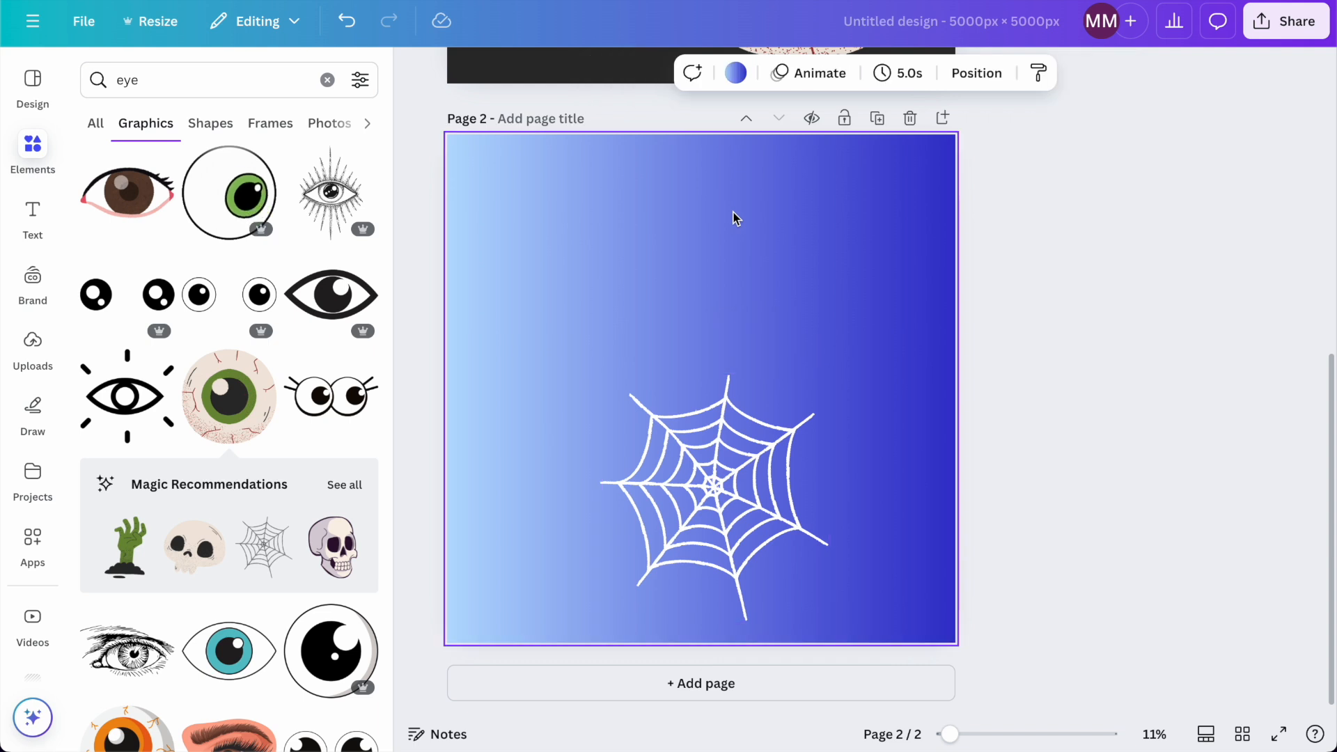
pyautogui.click(734, 73)
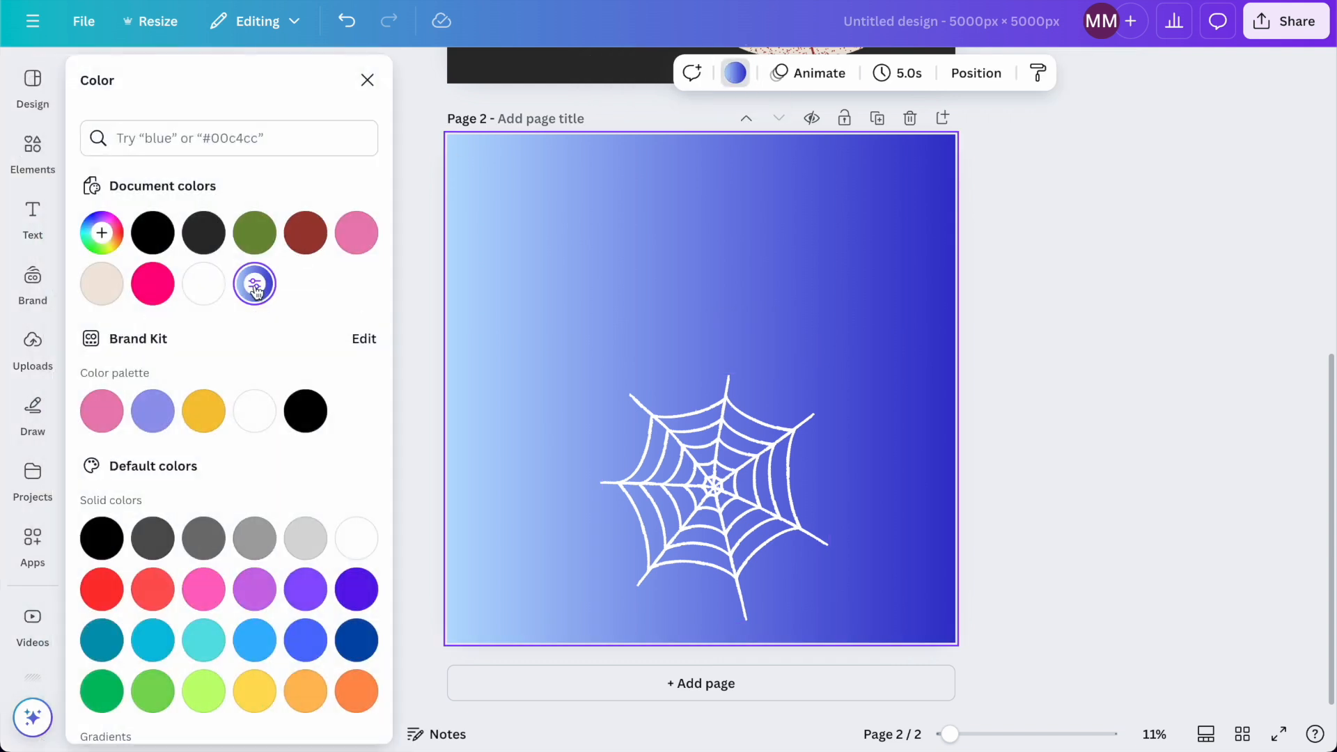
pyautogui.click(255, 287)
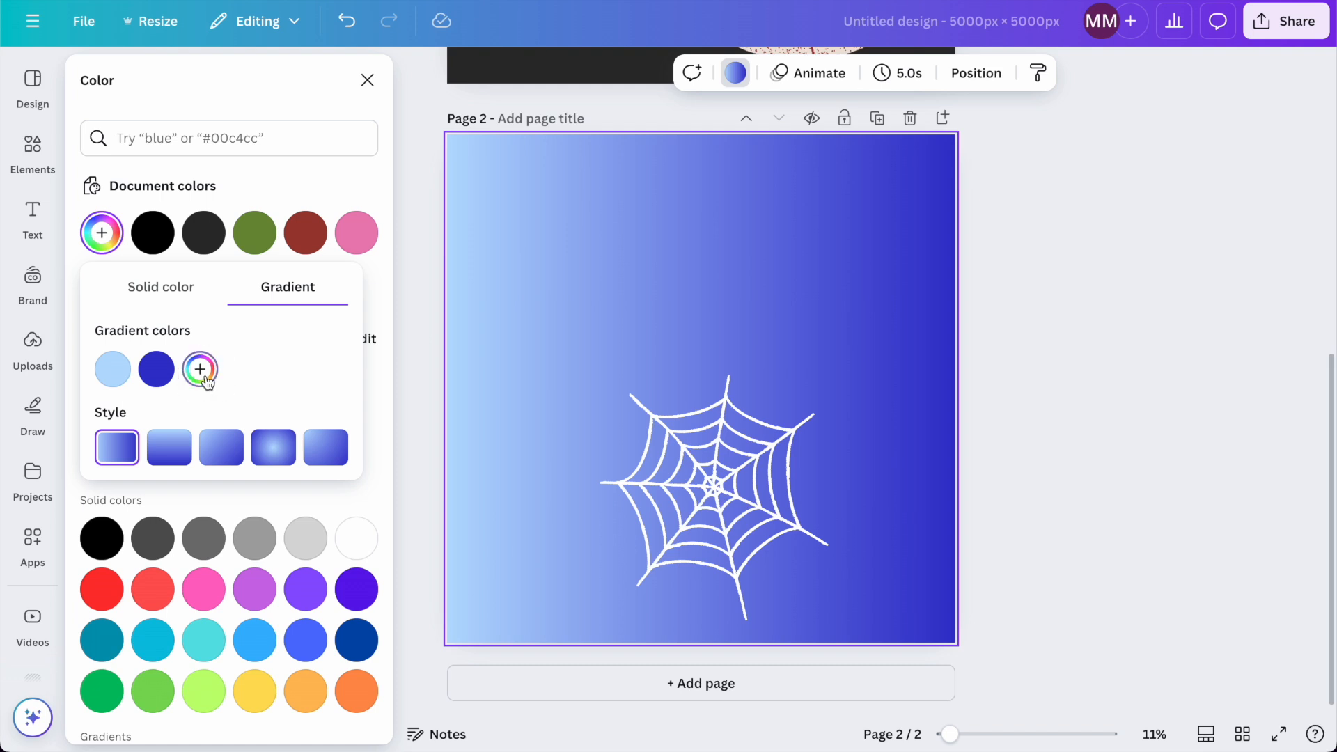
pyautogui.click(201, 370)
pyautogui.moveTo(348, 429); pyautogui.dragTo(260, 415)
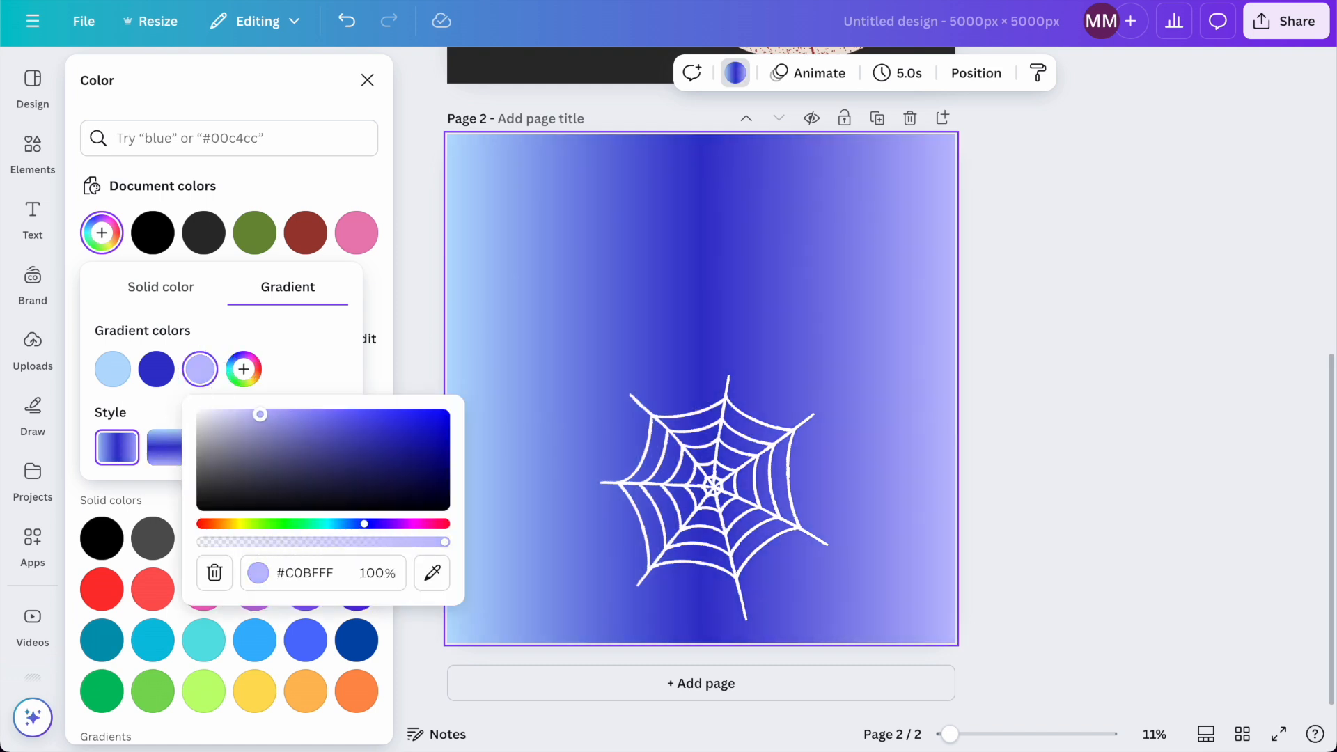
pyautogui.moveTo(157, 387); pyautogui.dragTo(202, 374)
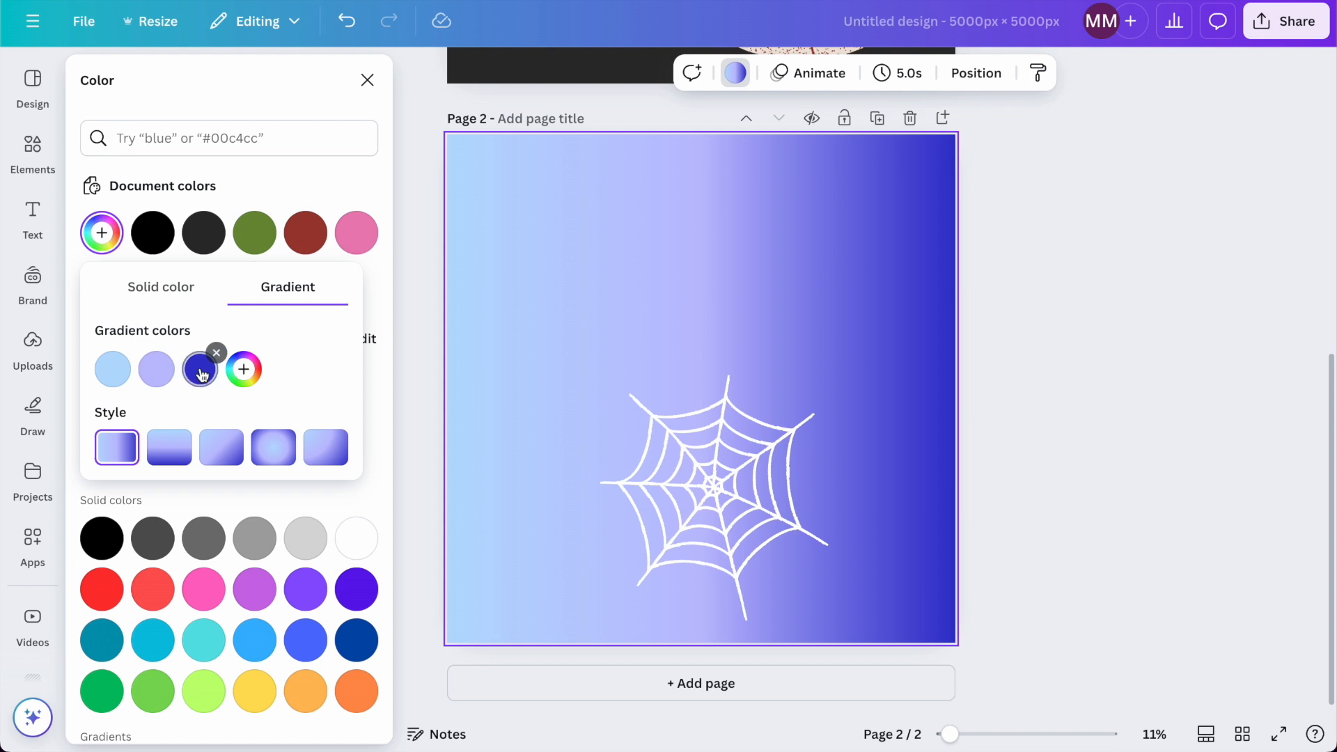
# Change the middle color of page 2's background gradient to light green #7DEB82.
pyautogui.click(156, 369)
pyautogui.click(283, 415)
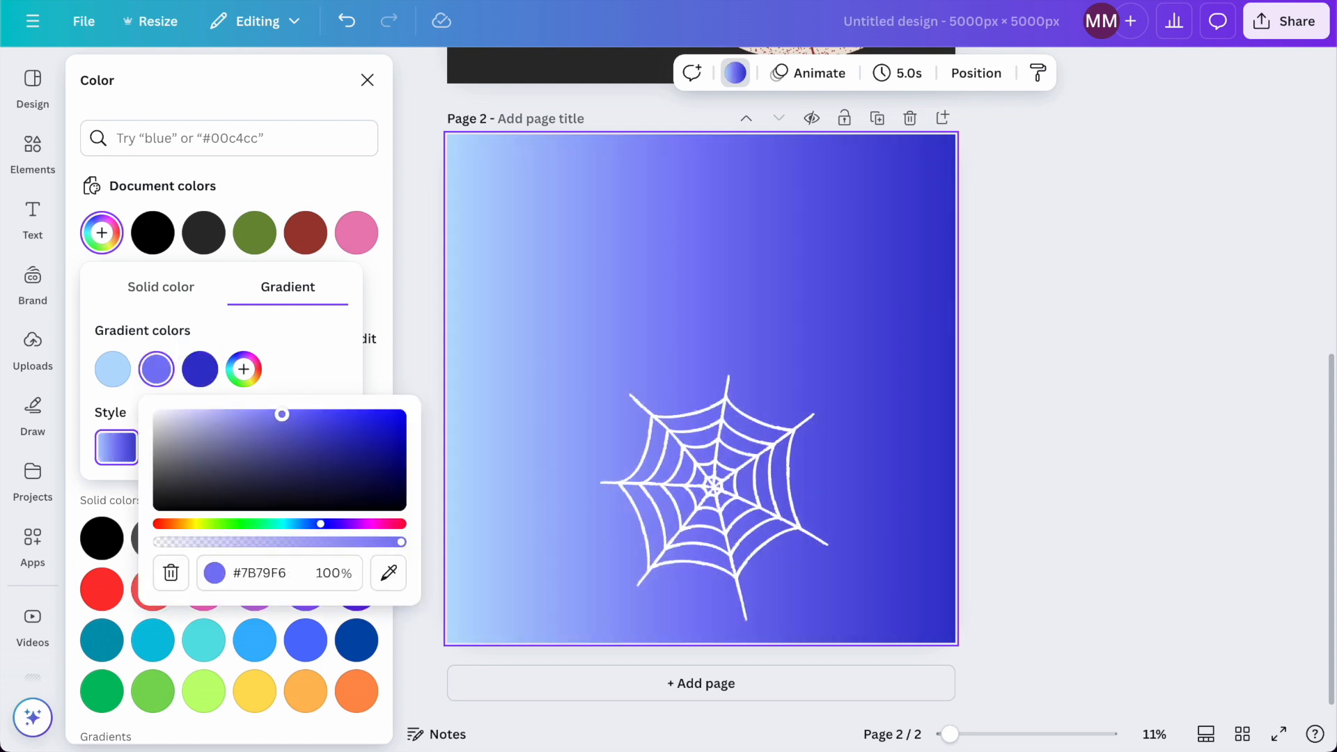
pyautogui.moveTo(294, 415)
pyautogui.mouseDown()
pyautogui.moveTo(302, 495)
pyautogui.moveTo(271, 421)
pyautogui.mouseUp()
pyautogui.click(241, 523)
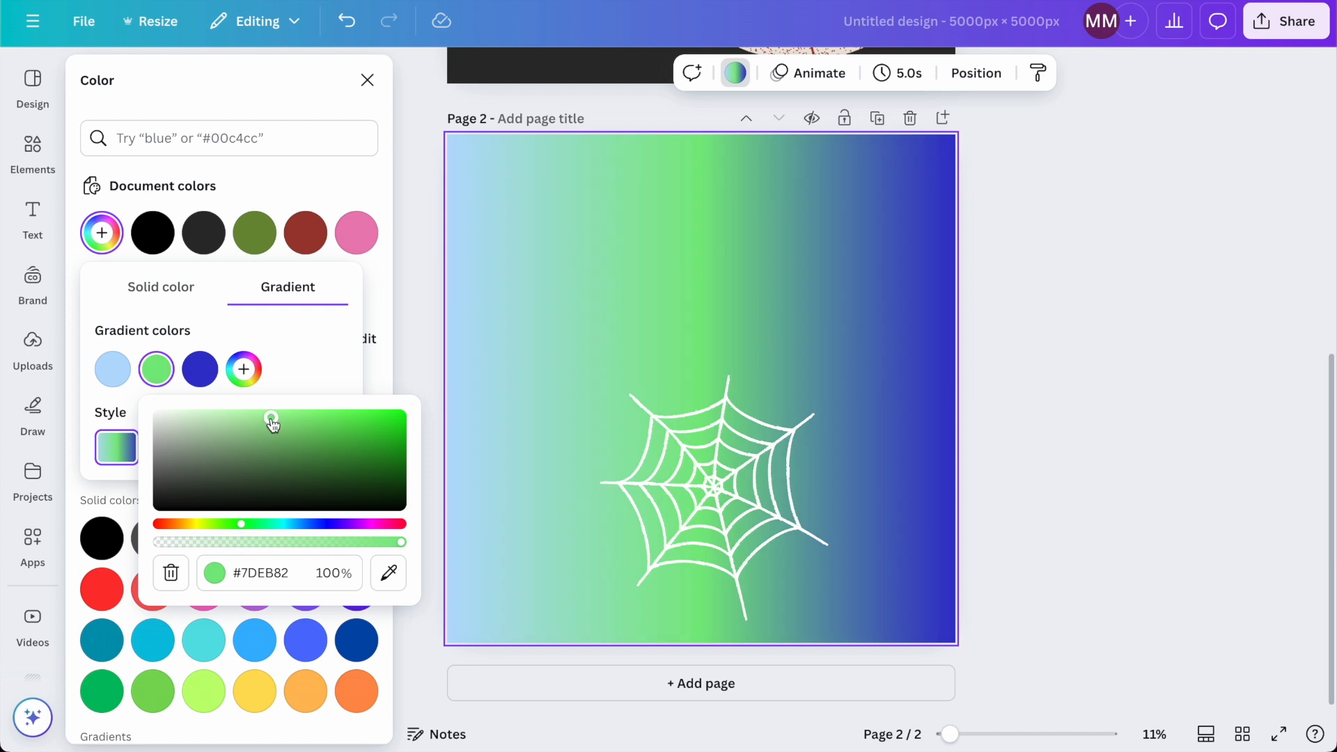
# Change the dark blue end color of page 2's background gradient to a soft pink.
pyautogui.click(199, 369)
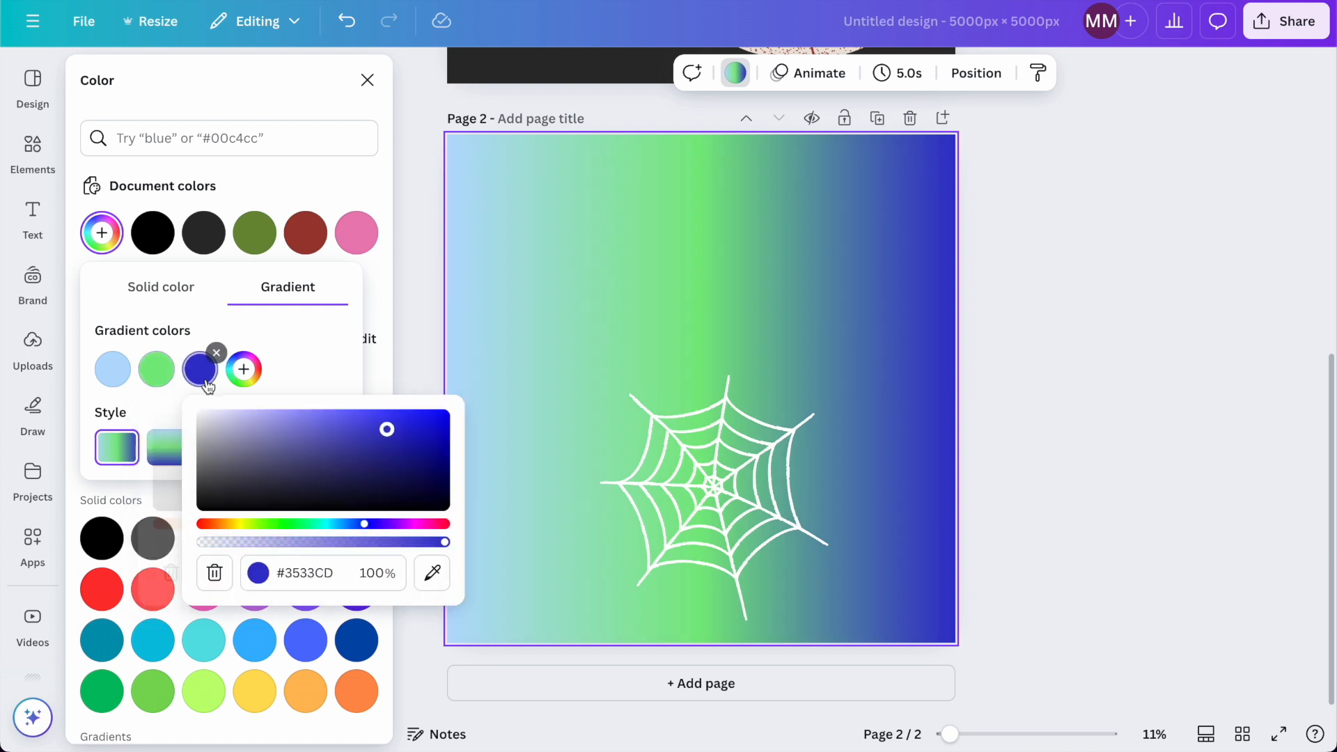
pyautogui.click(435, 524)
pyautogui.moveTo(381, 431); pyautogui.dragTo(321, 415)
pyautogui.click(989, 299)
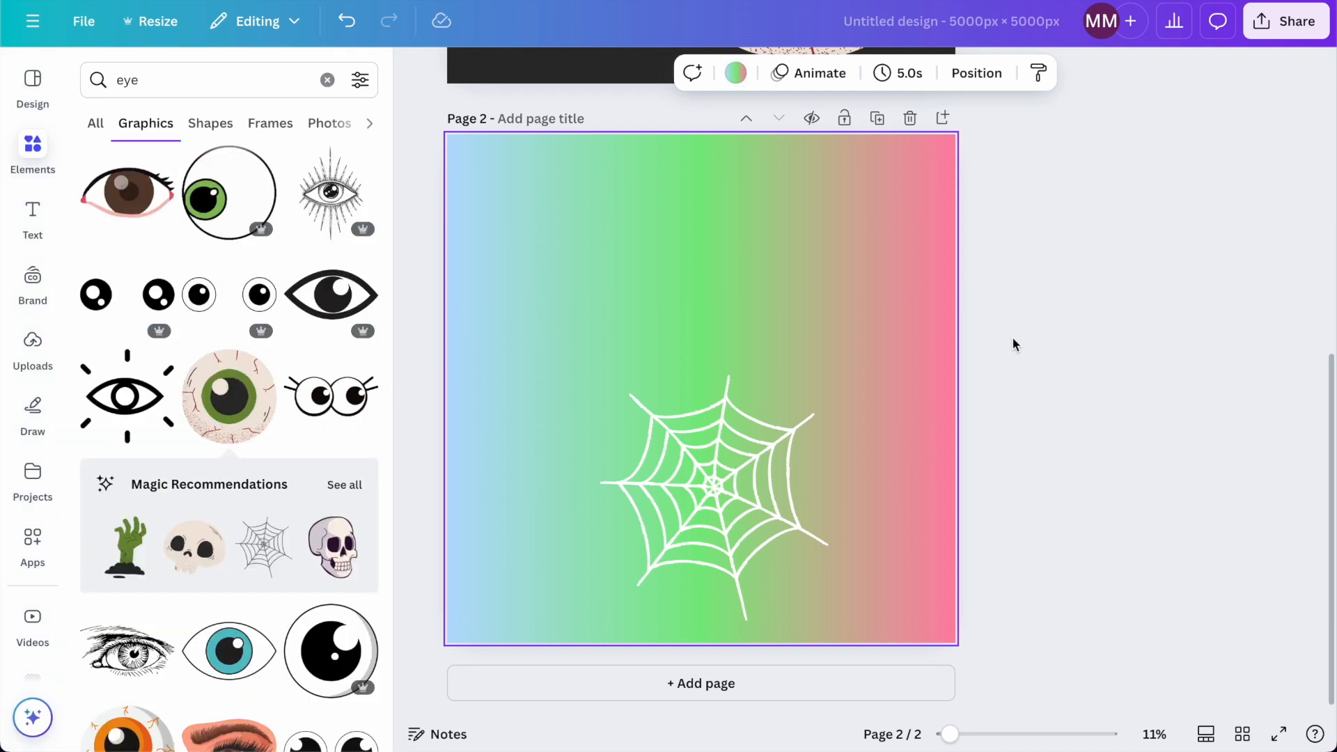
# Enlarge the spider web and place it at page 2's lower edge so its lower half runs off the page.
pyautogui.moveTo(759, 448); pyautogui.dragTo(660, 555)
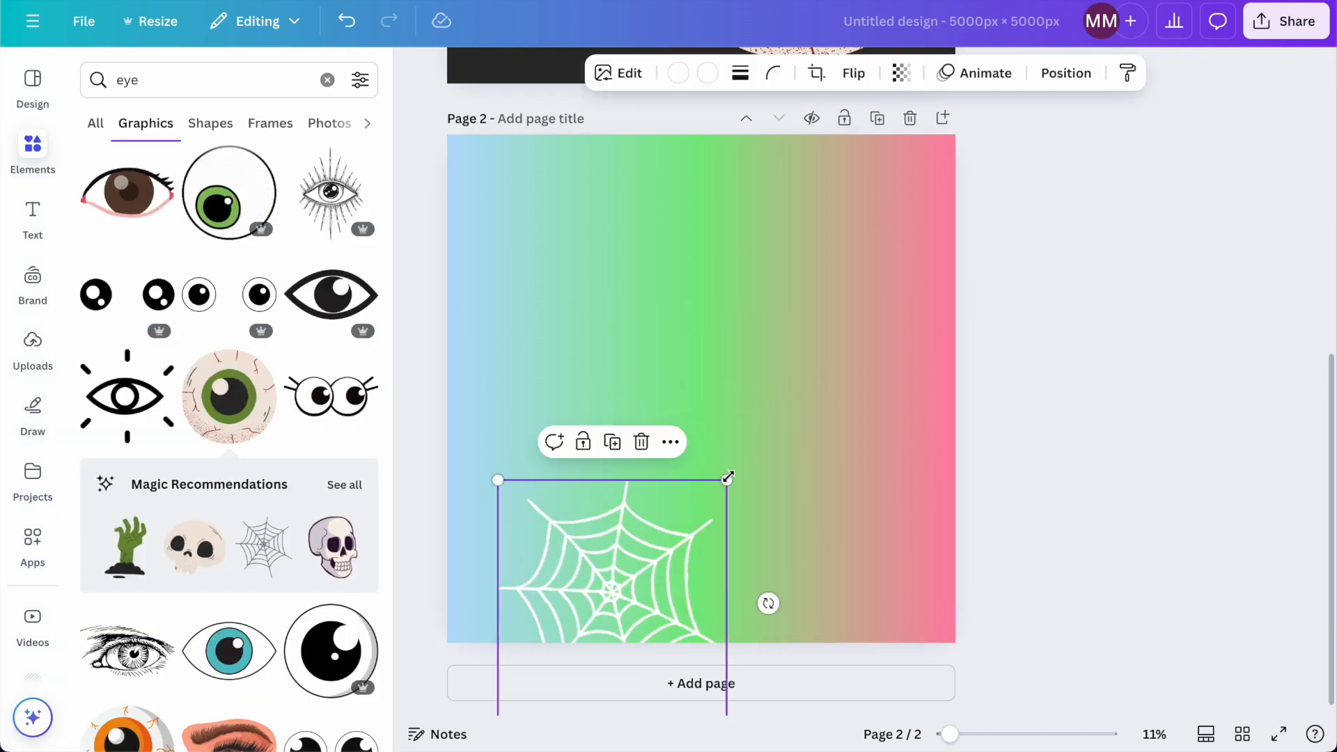
pyautogui.moveTo(728, 478); pyautogui.dragTo(882, 312)
pyautogui.moveTo(803, 484); pyautogui.dragTo(806, 550)
pyautogui.click(1101, 356)
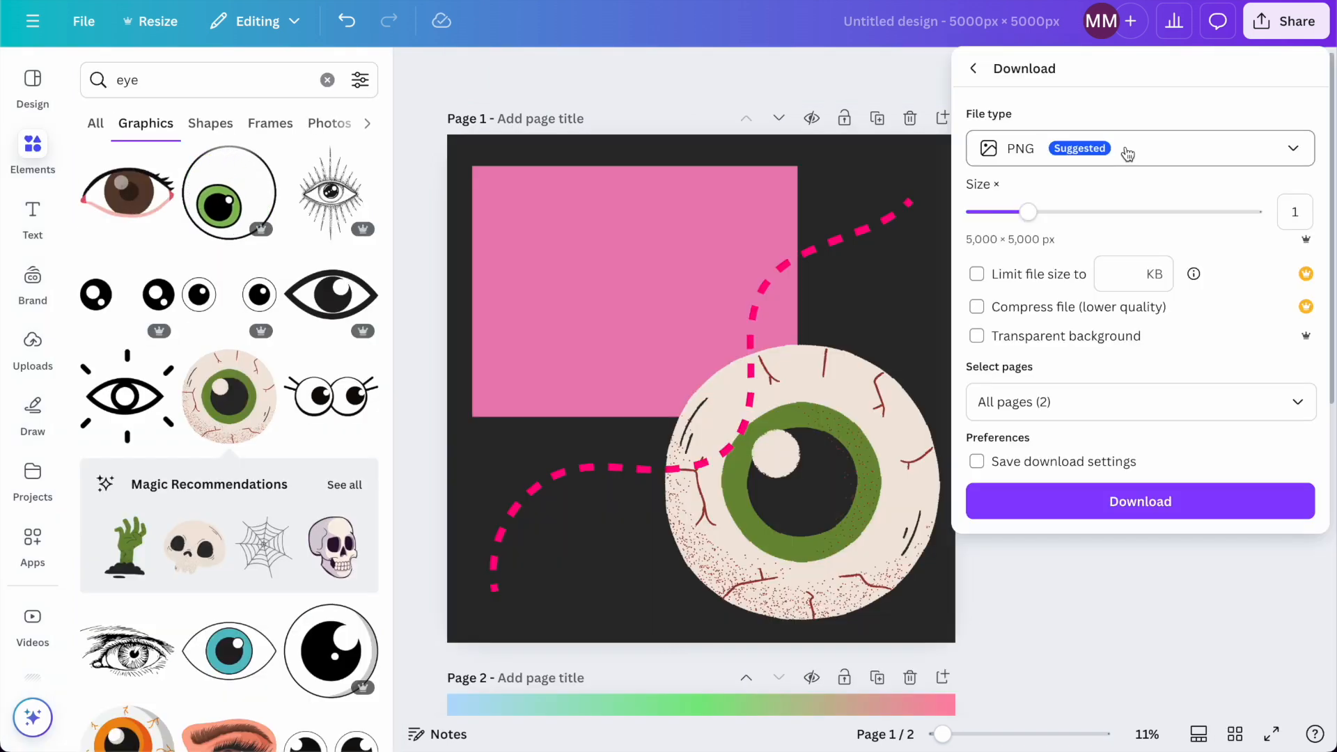
# Download all pages of the design as JPG files.
pyautogui.click(1129, 149)
pyautogui.click(1102, 226)
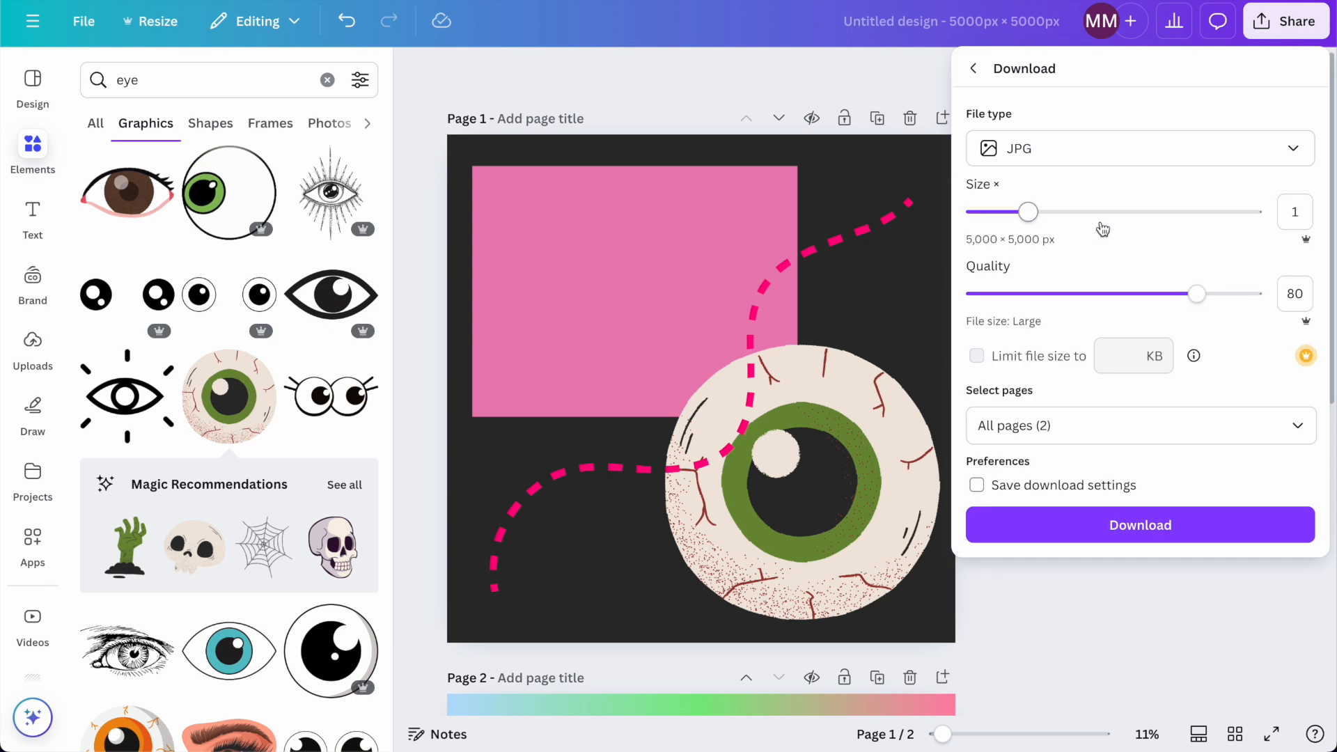
pyautogui.click(1132, 524)
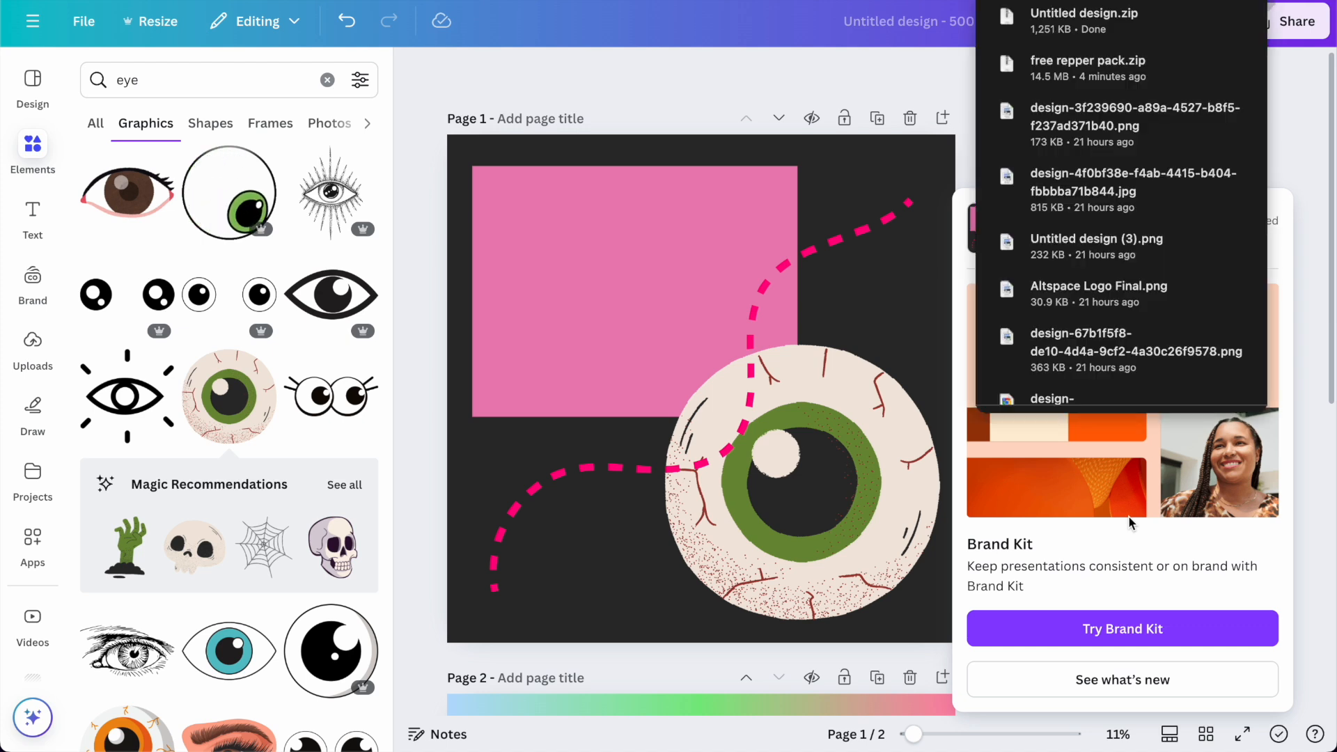
pyautogui.click(1302, 134)
# Switch to Finder and put the exported 1.jpg and 2.jpg into the free repper pack folder.
pyautogui.moveTo(480, 745)
pyautogui.click(187, 706)
pyautogui.moveTo(706, 207); pyautogui.dragTo(230, 156)
pyautogui.moveTo(453, 174); pyautogui.dragTo(551, 173)
pyautogui.doubleClick(550, 172)
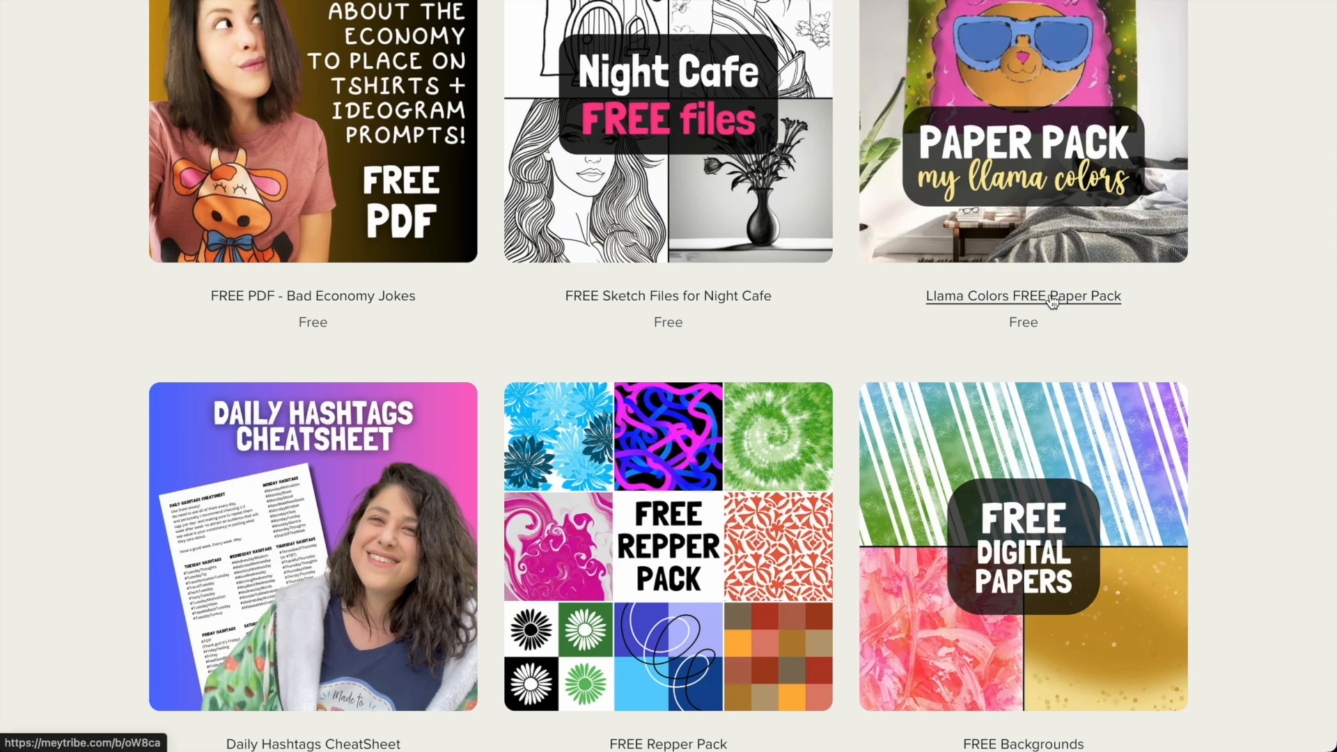
# Look through the free packs page, then switch to the Repper site and start its pattern app.
pyautogui.scroll(-4, 1052, 301)
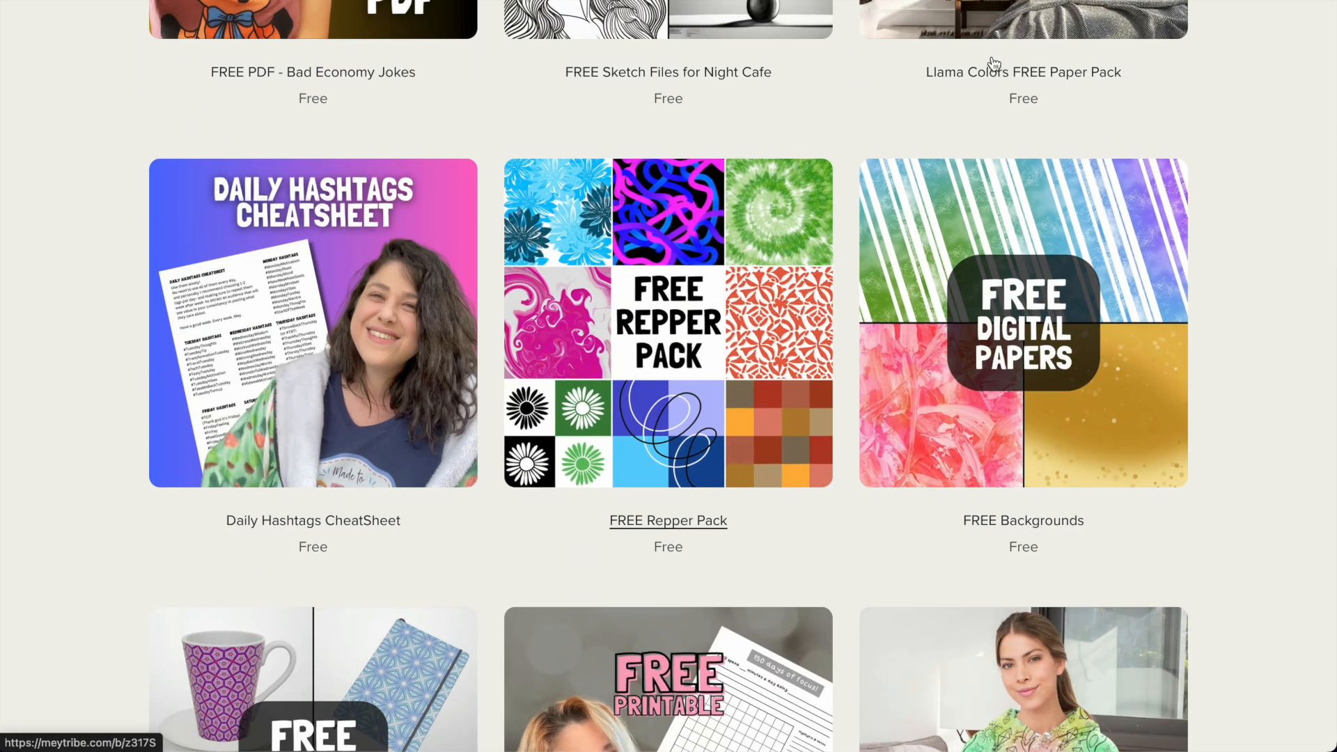
pyautogui.hotkey('ctrl', 'Tab')
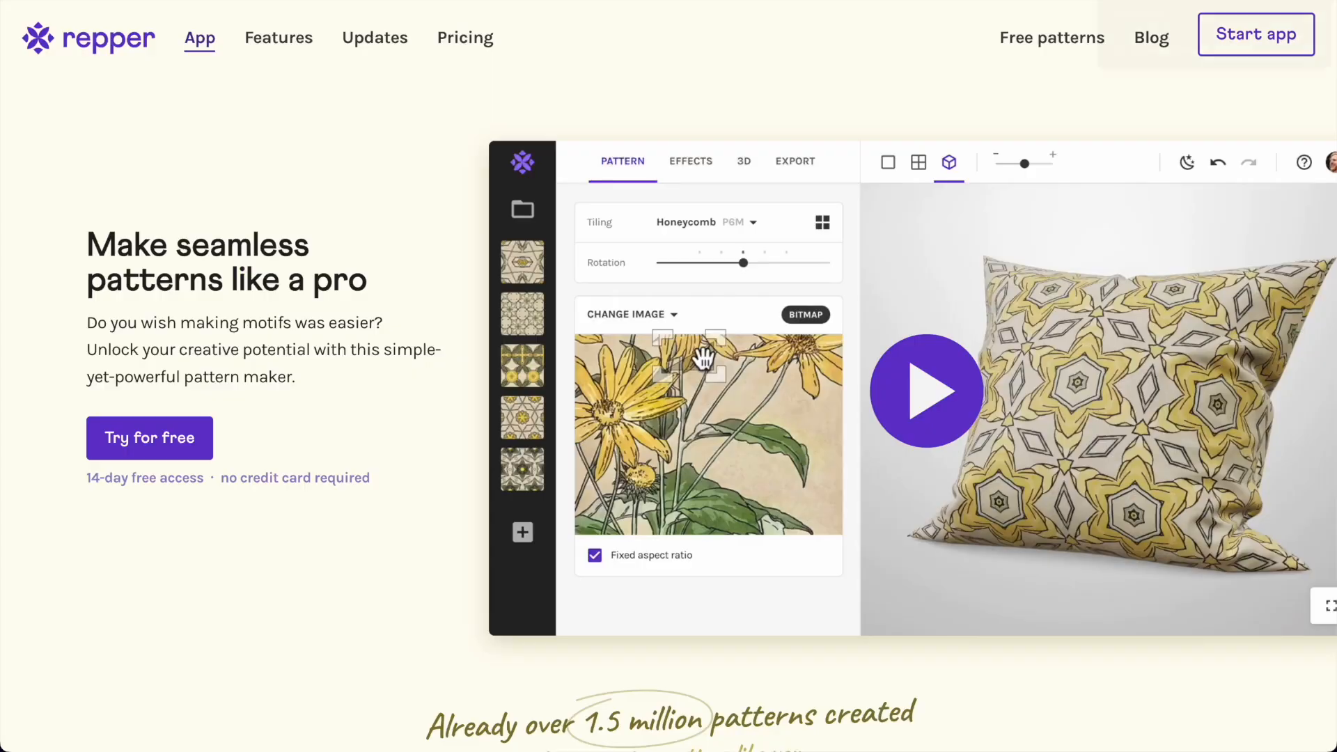
pyautogui.click(1251, 47)
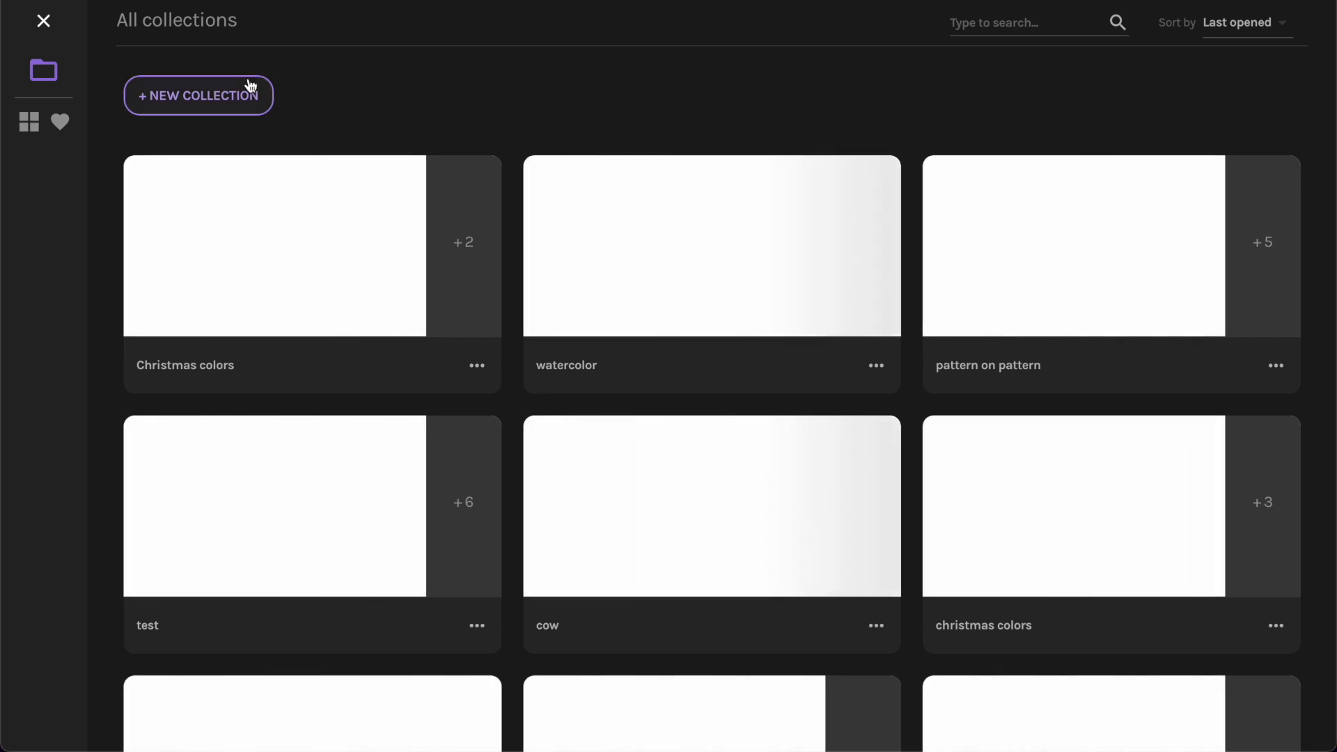
# Create a new Repper collection titled "test for SF".
pyautogui.click(199, 99)
pyautogui.write('te')
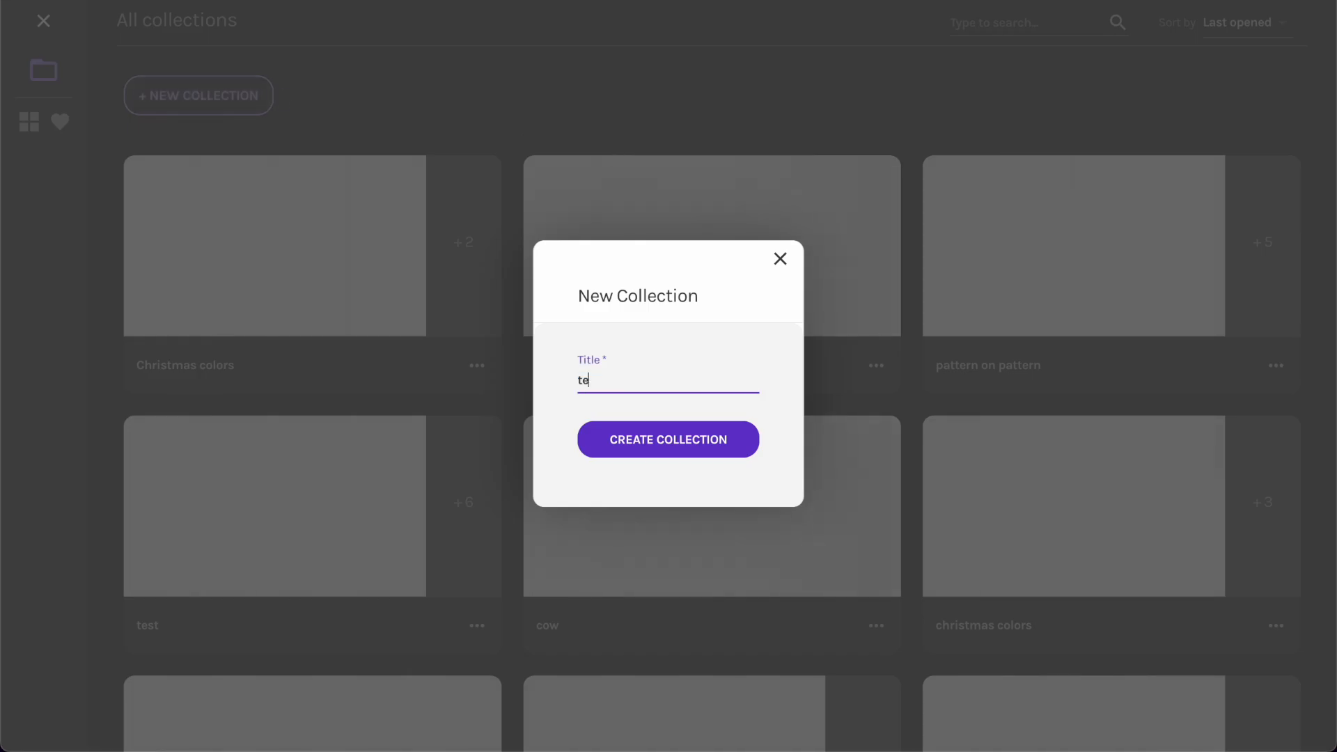
pyautogui.write('st for SF')
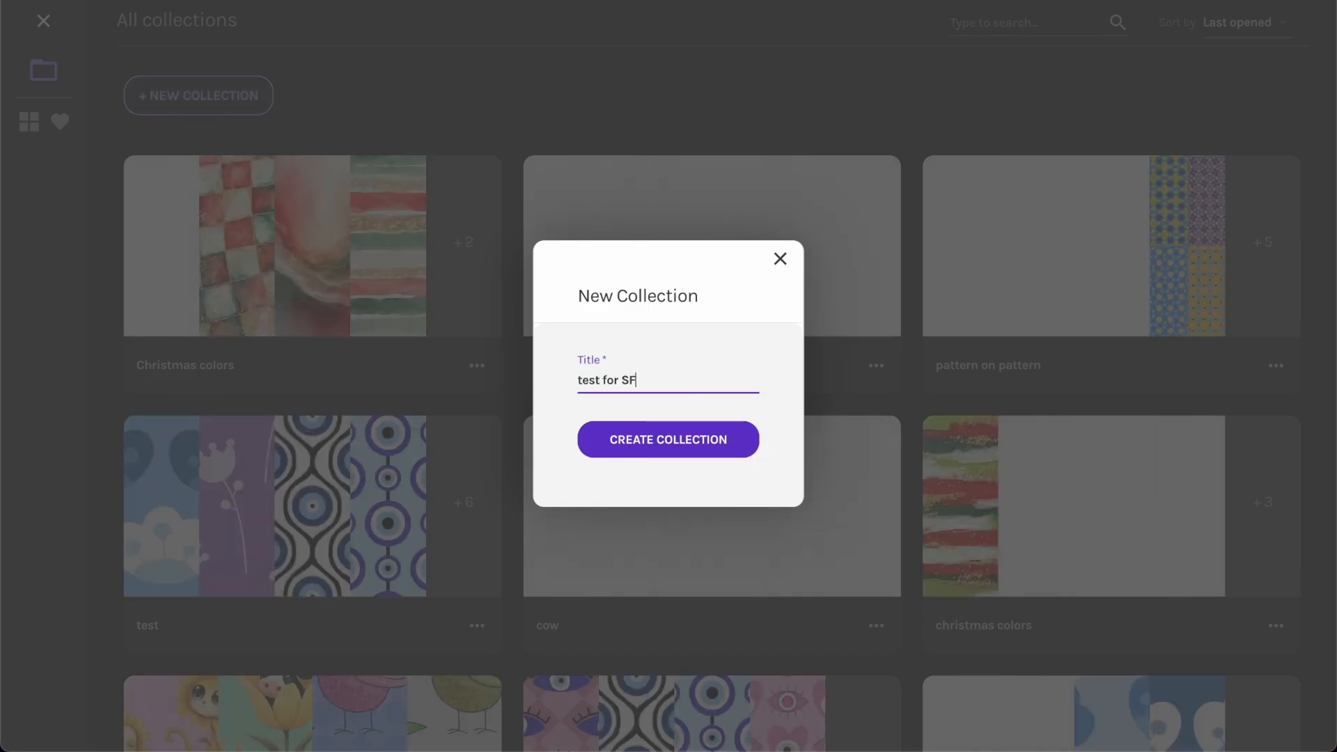
pyautogui.press('Return')
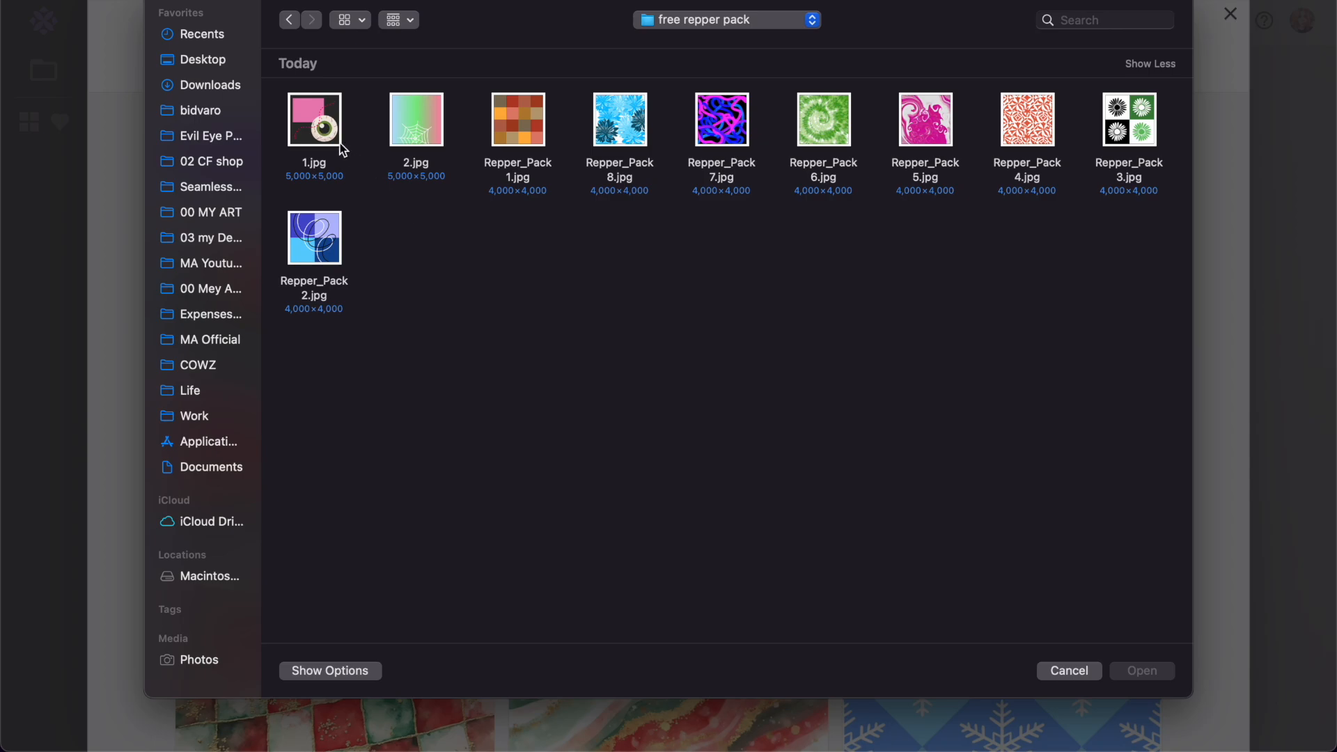
# Upload 1.jpg and 2.jpg from the free repper pack folder as pattern images.
pyautogui.doubleClick(340, 143)
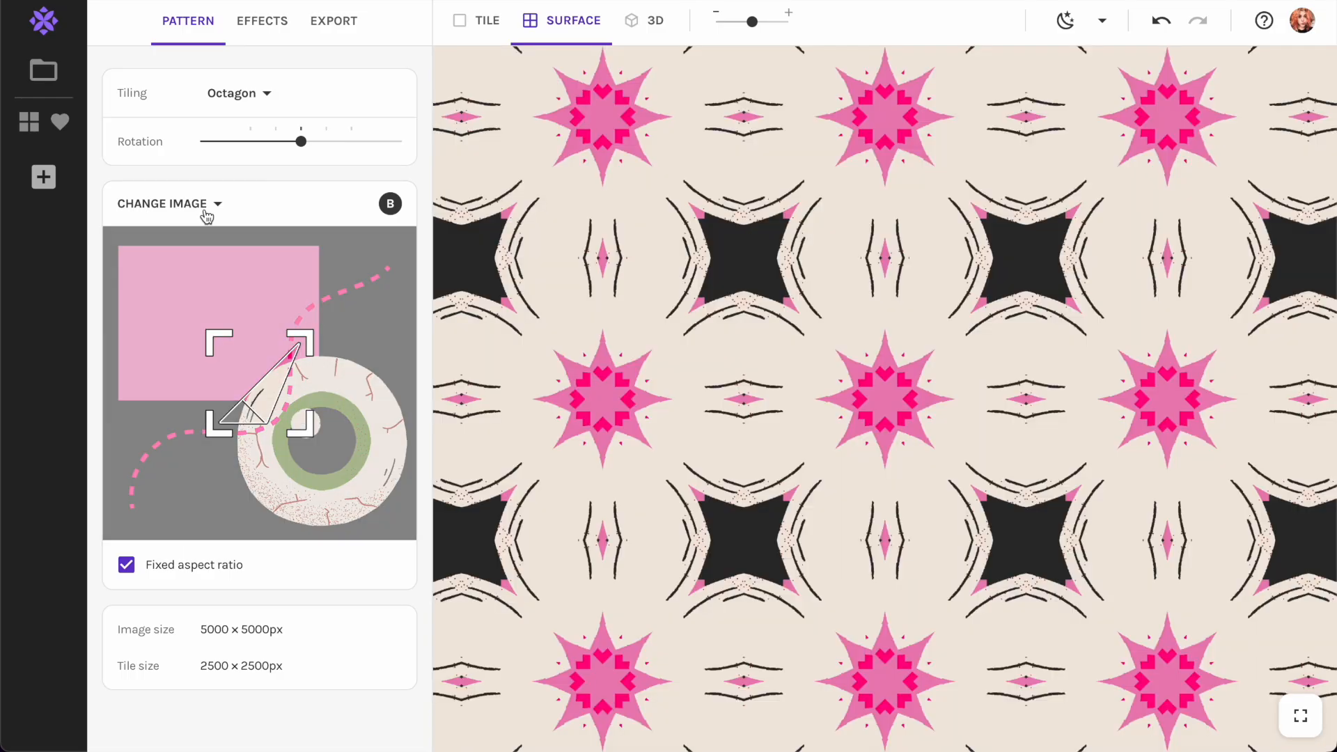
pyautogui.click(206, 209)
pyautogui.click(155, 167)
pyautogui.click(417, 132)
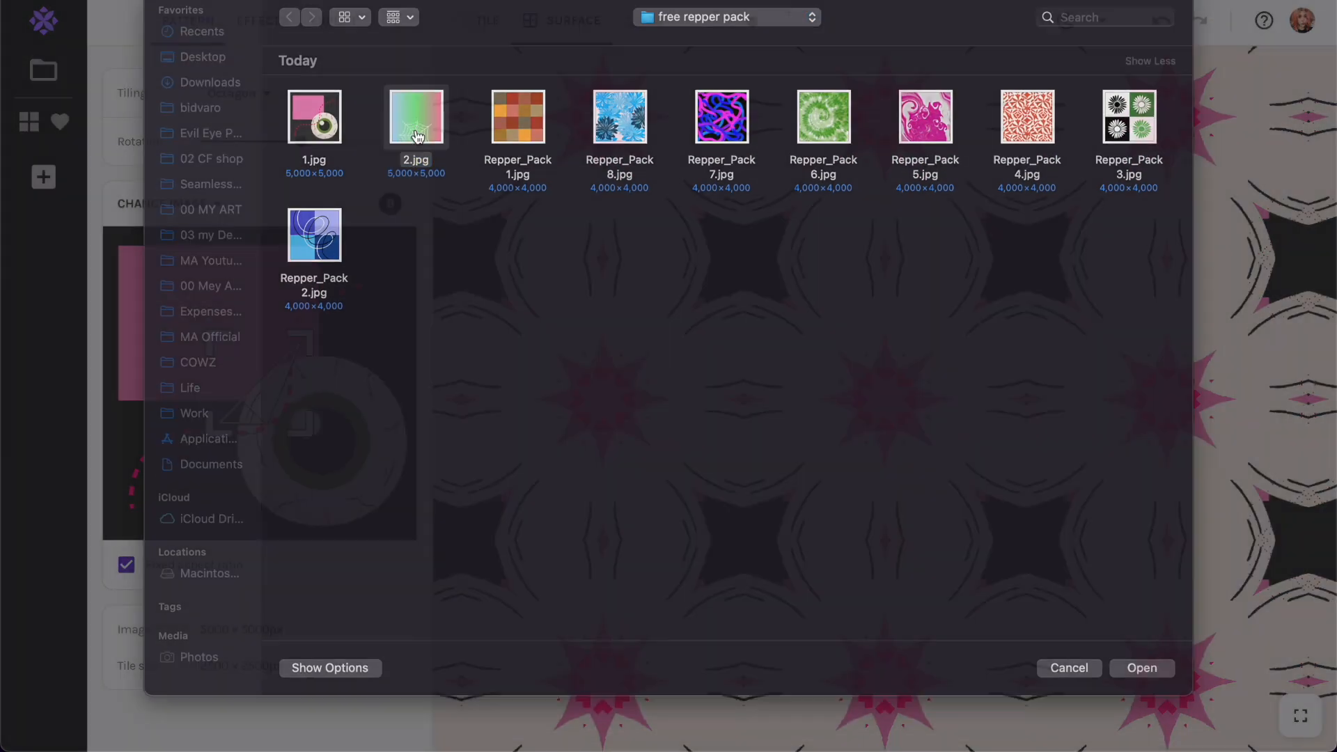
pyautogui.doubleClick(416, 132)
# Upload Repper_Pack 1.jpg, Repper_Pack 7.jpg and Repper_Pack 2.jpg as further images for the collection.
pyautogui.click(193, 201)
pyautogui.click(156, 160)
pyautogui.doubleClick(514, 118)
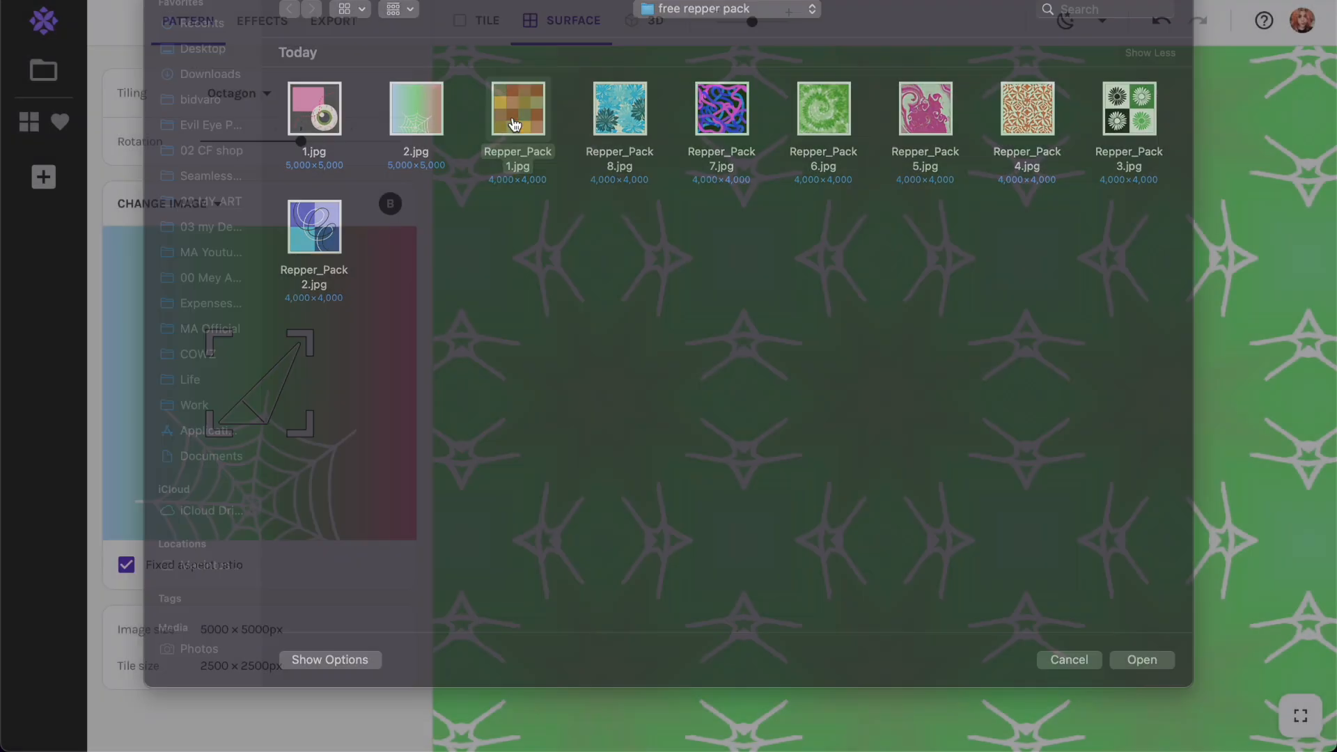
pyautogui.click(170, 202)
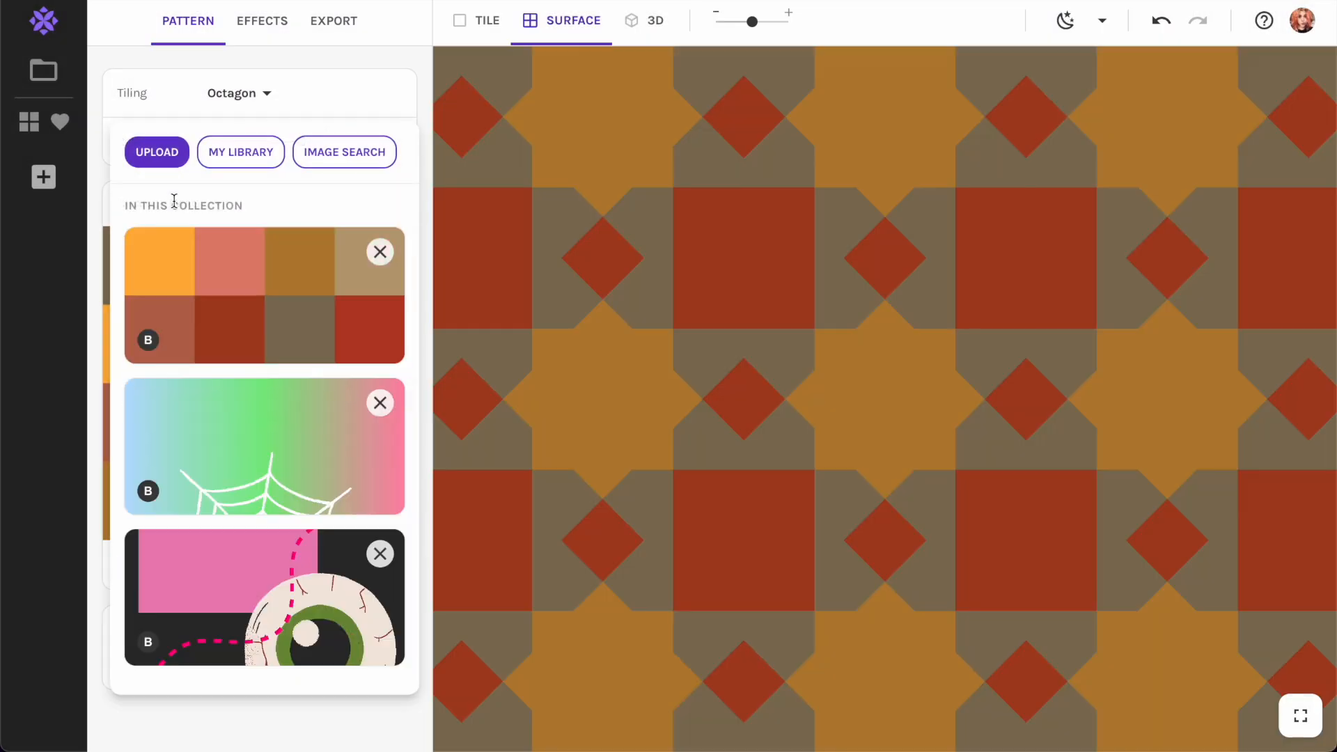
pyautogui.click(163, 157)
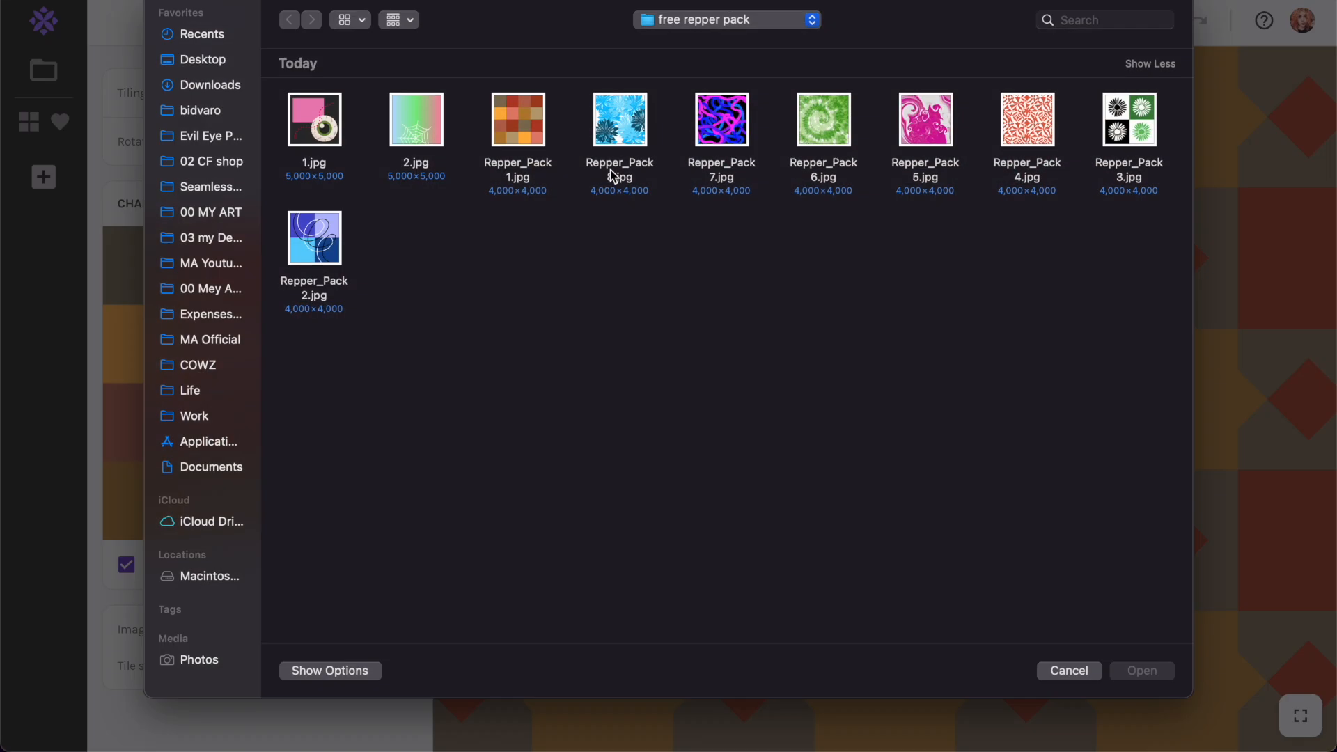
pyautogui.doubleClick(720, 120)
pyautogui.click(162, 153)
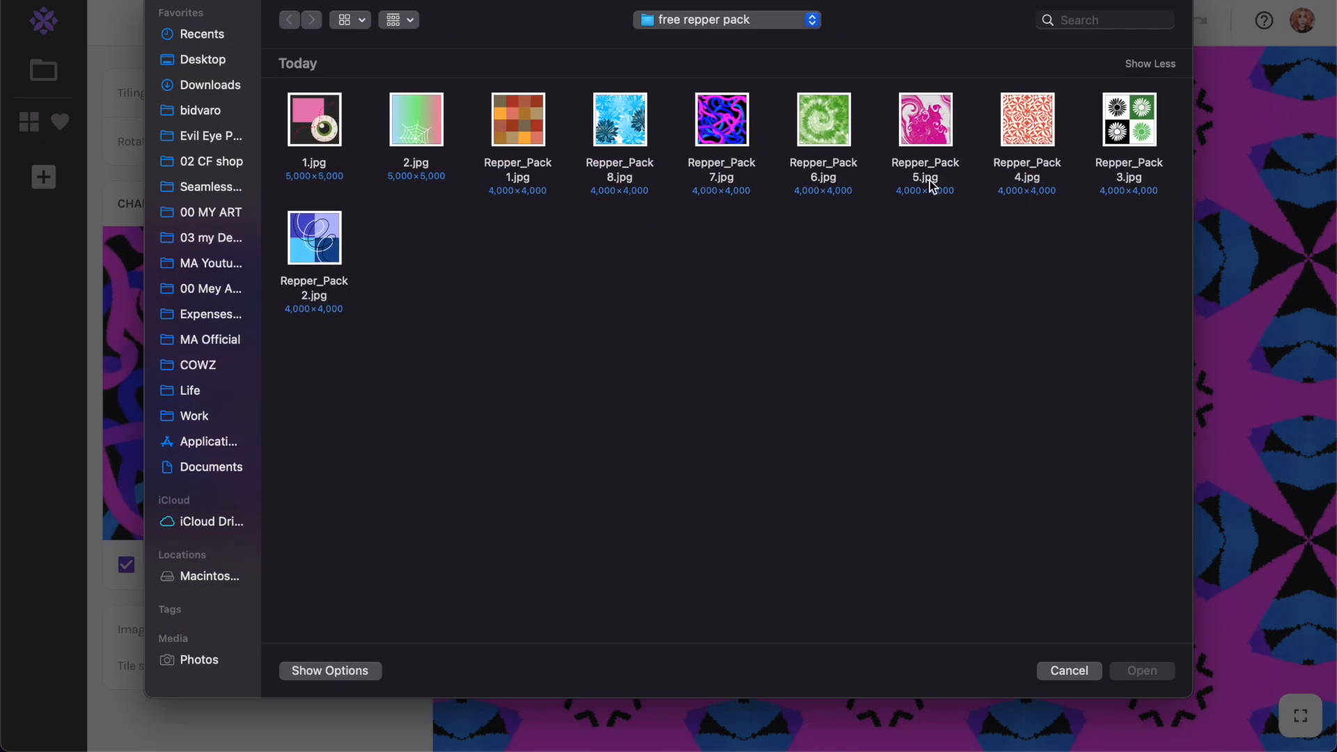
pyautogui.doubleClick(328, 240)
# Switch the pattern's source to the eyeball image and enlarge the sampling frame to a tile size of about 3142 × 3142 px.
pyautogui.click(183, 202)
pyautogui.scroll(-3, 218, 481)
pyautogui.click(248, 725)
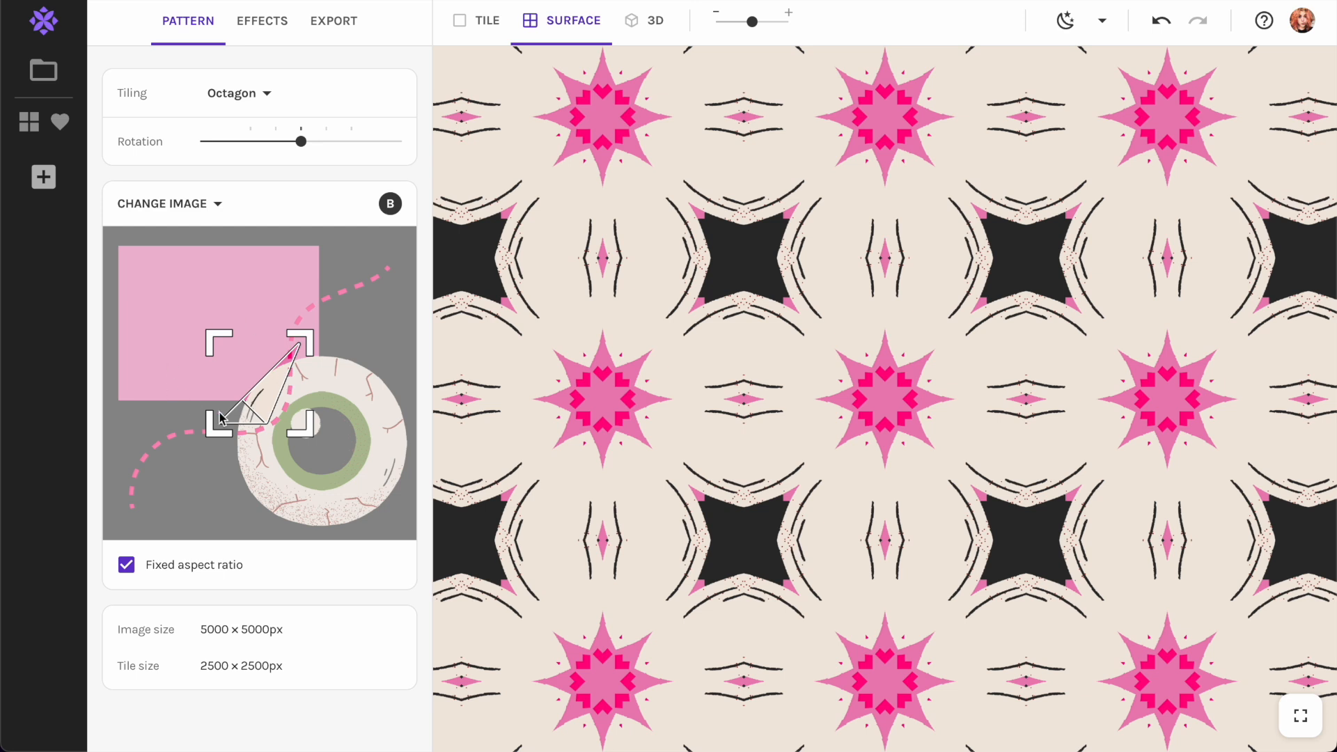
pyautogui.moveTo(198, 337)
pyautogui.mouseDown()
pyautogui.moveTo(191, 317)
pyautogui.moveTo(258, 379)
pyautogui.moveTo(190, 317)
pyautogui.mouseUp()
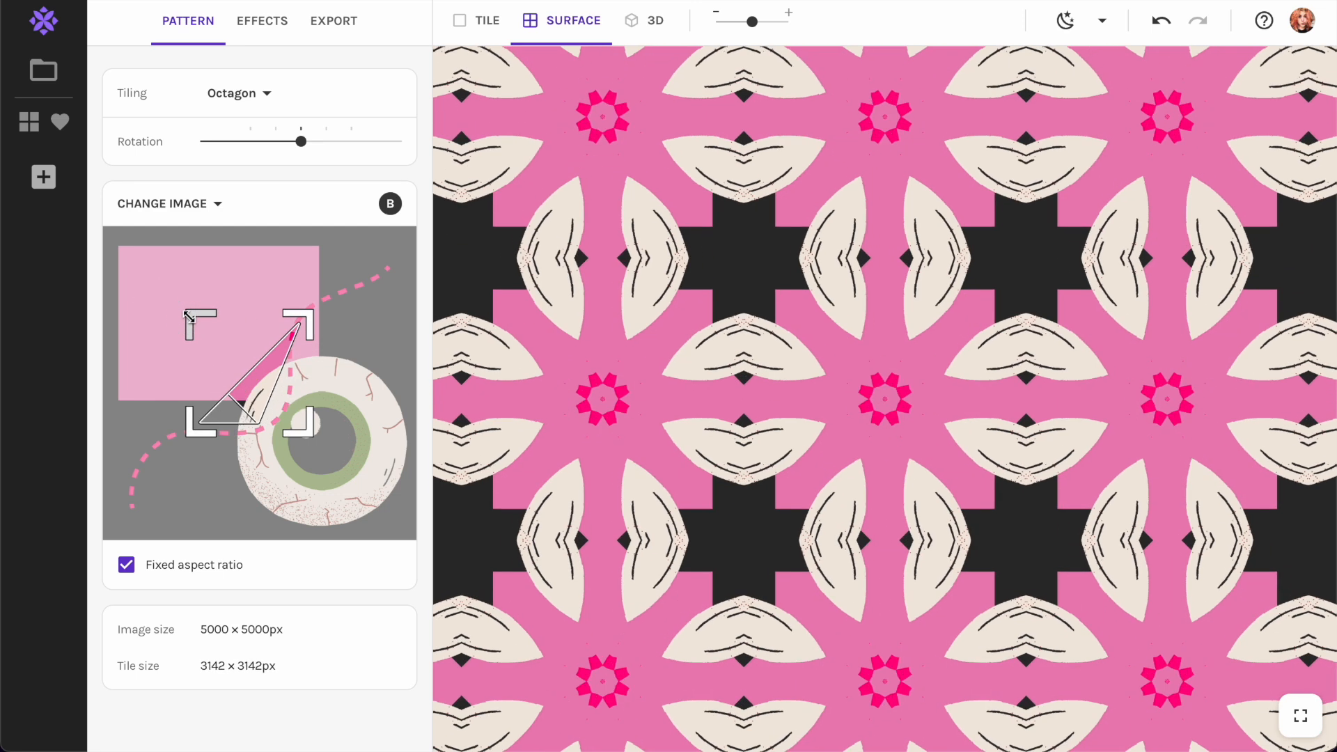
# Set the tiling to Echo Tartan and save the pattern to the collection.
pyautogui.click(235, 94)
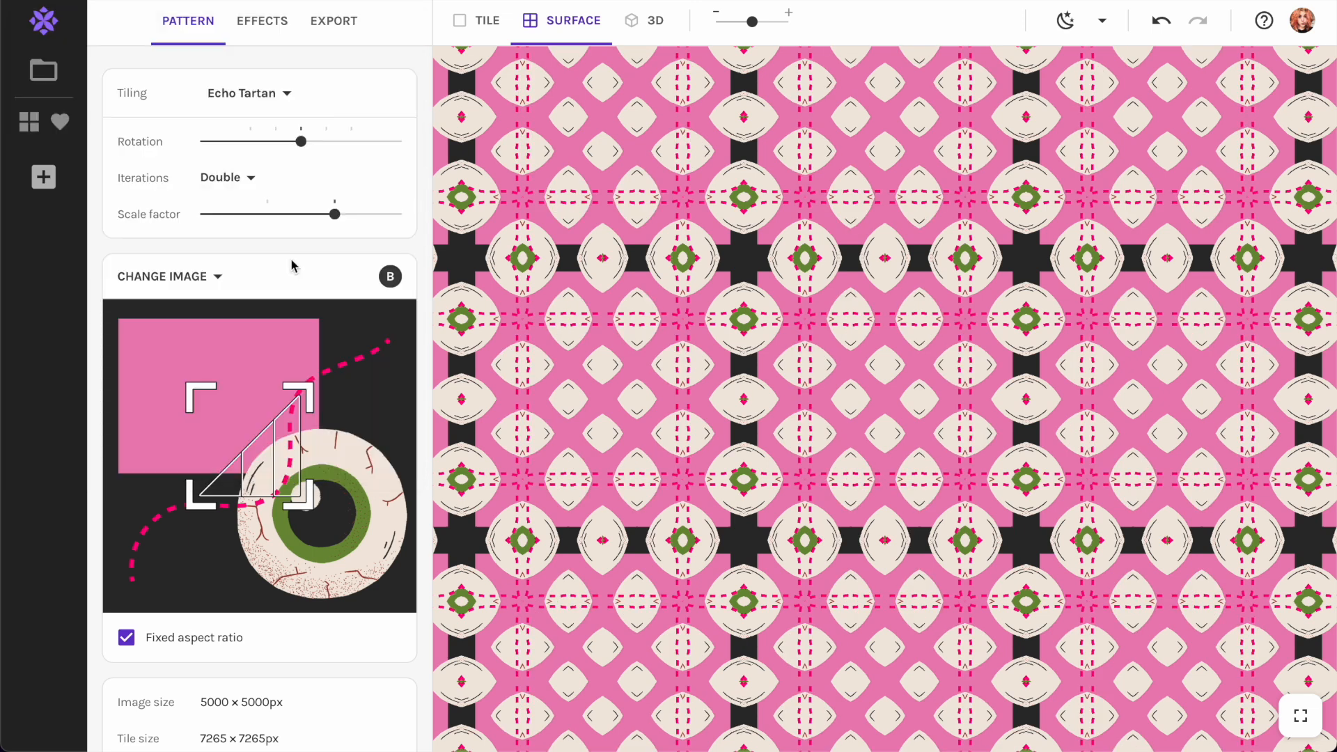
pyautogui.click(43, 176)
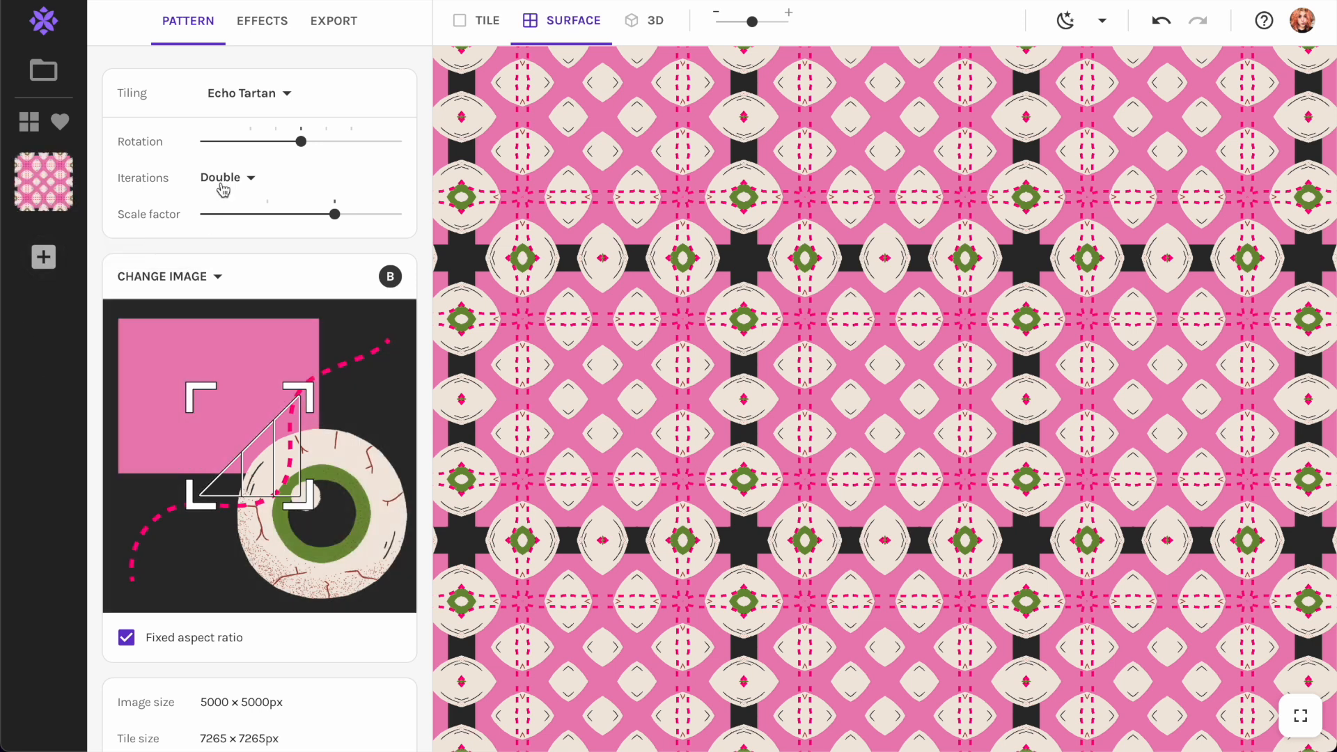
# Set the tiling to Persian Star and enlarge the sampling frame to a tile size of about 9792 × 5653 px.
pyautogui.click(259, 94)
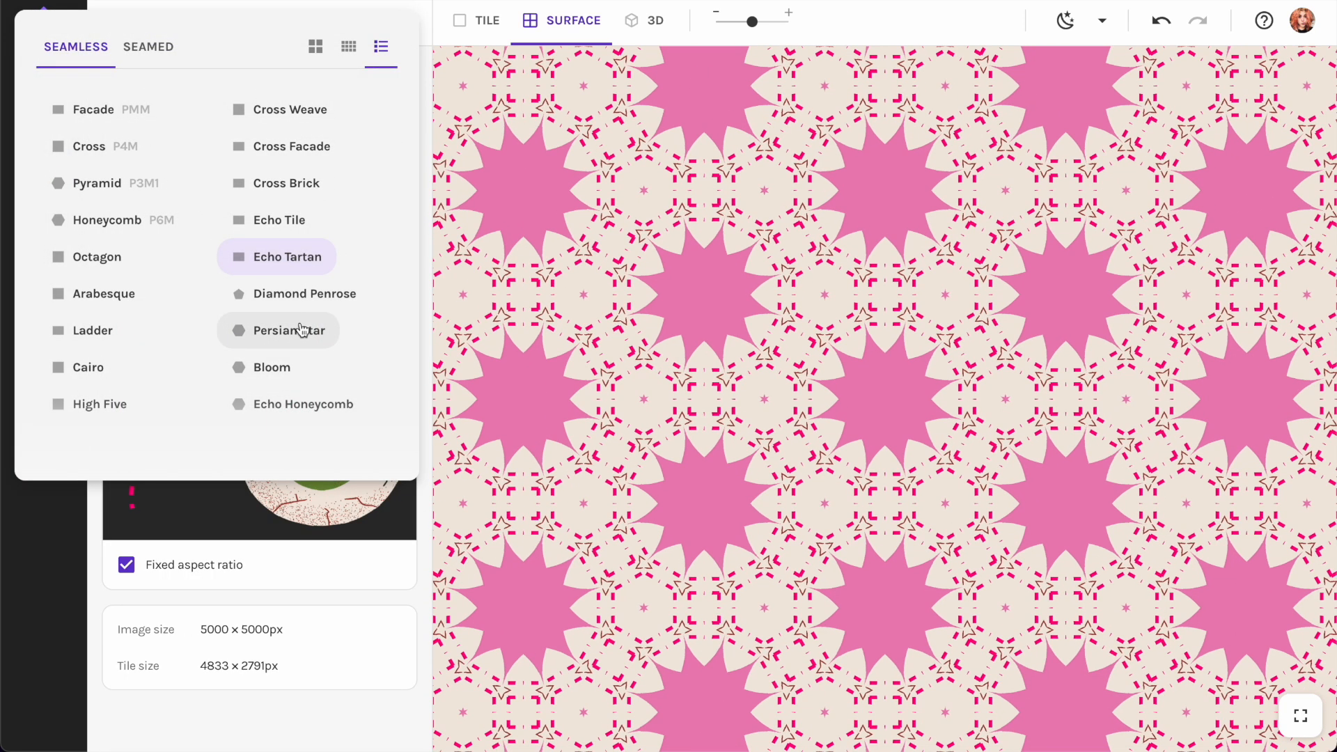
pyautogui.click(300, 330)
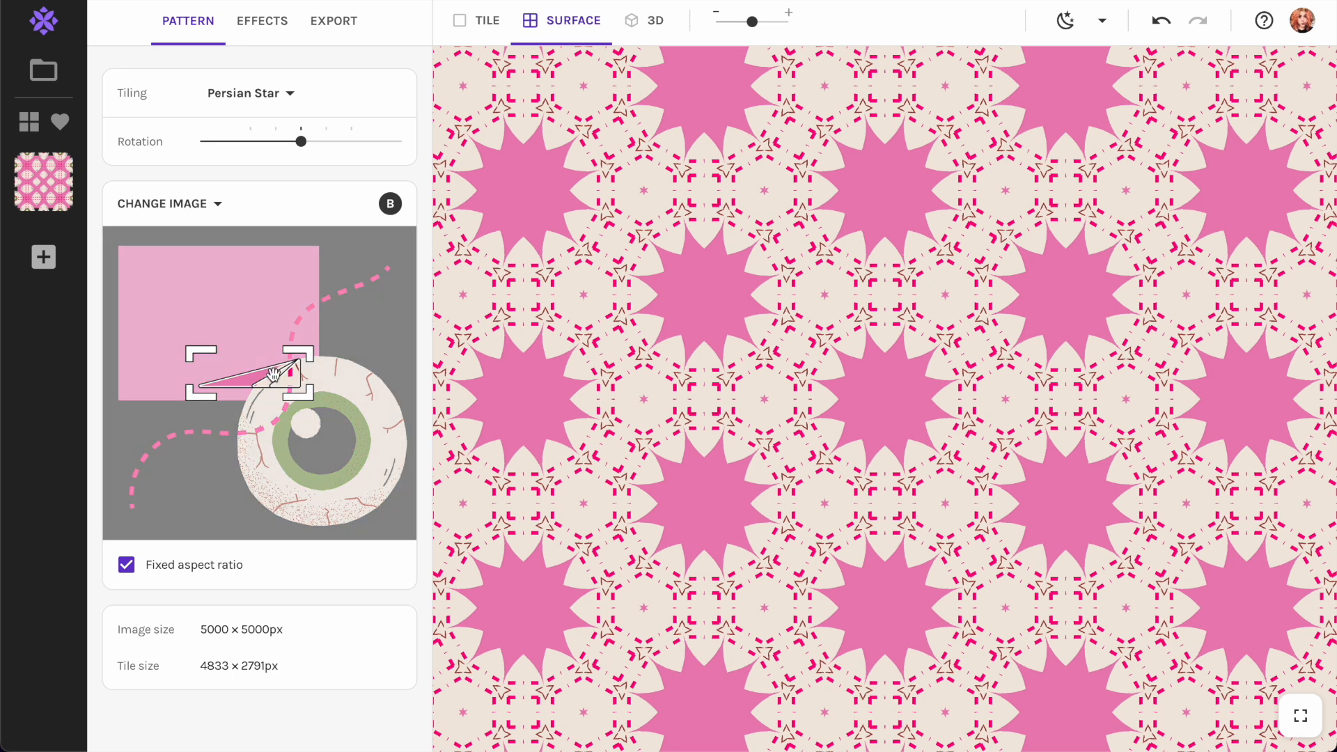
pyautogui.moveTo(302, 355); pyautogui.dragTo(402, 309)
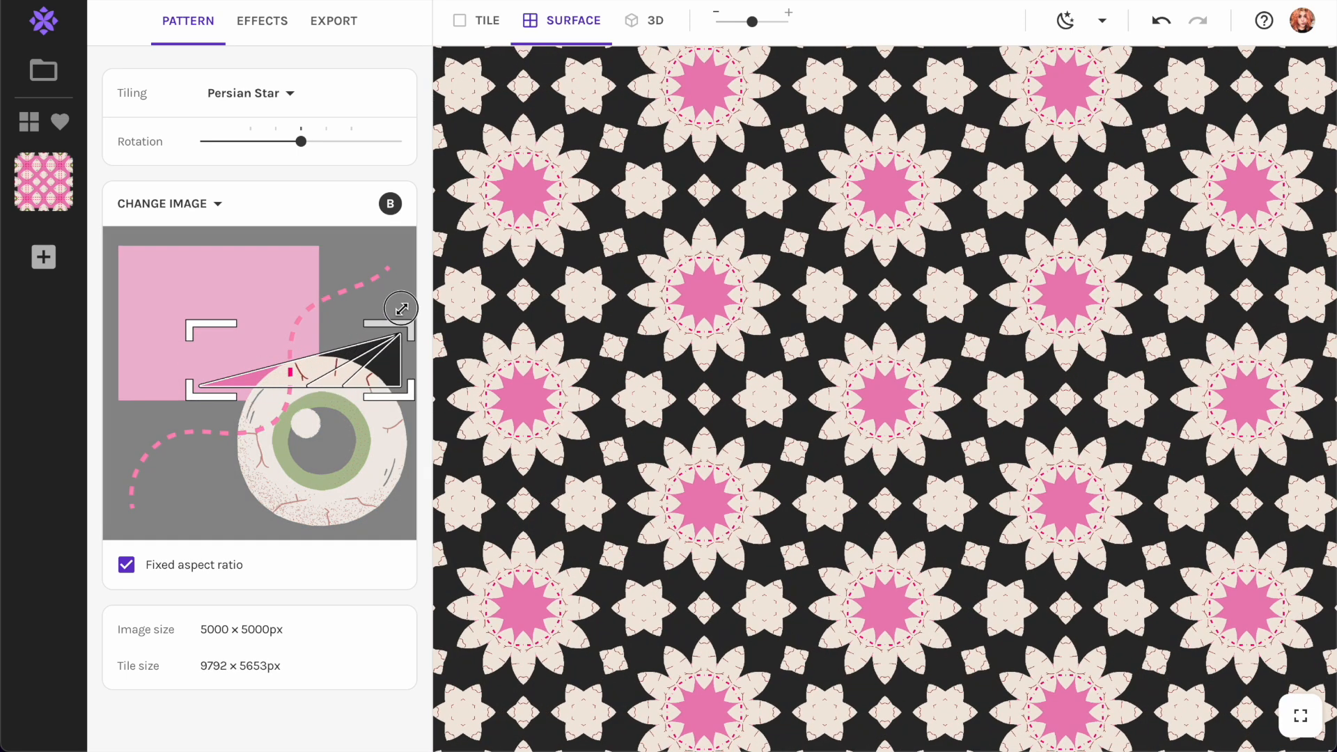
# Save two Persian Star patterns, one sampled across the top of the green iris and one at the eyeball's lower edge.
pyautogui.moveTo(369, 368); pyautogui.dragTo(351, 394)
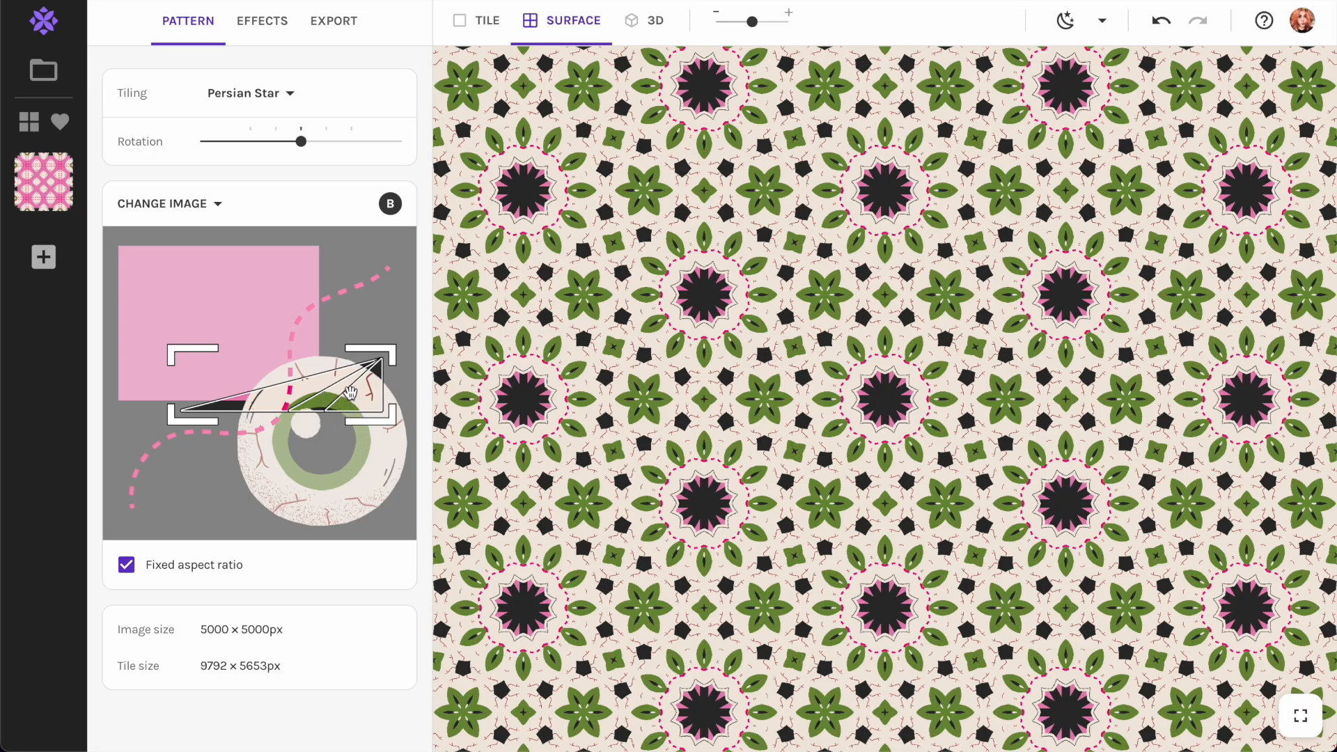
pyautogui.click(44, 257)
pyautogui.moveTo(325, 407); pyautogui.dragTo(360, 533)
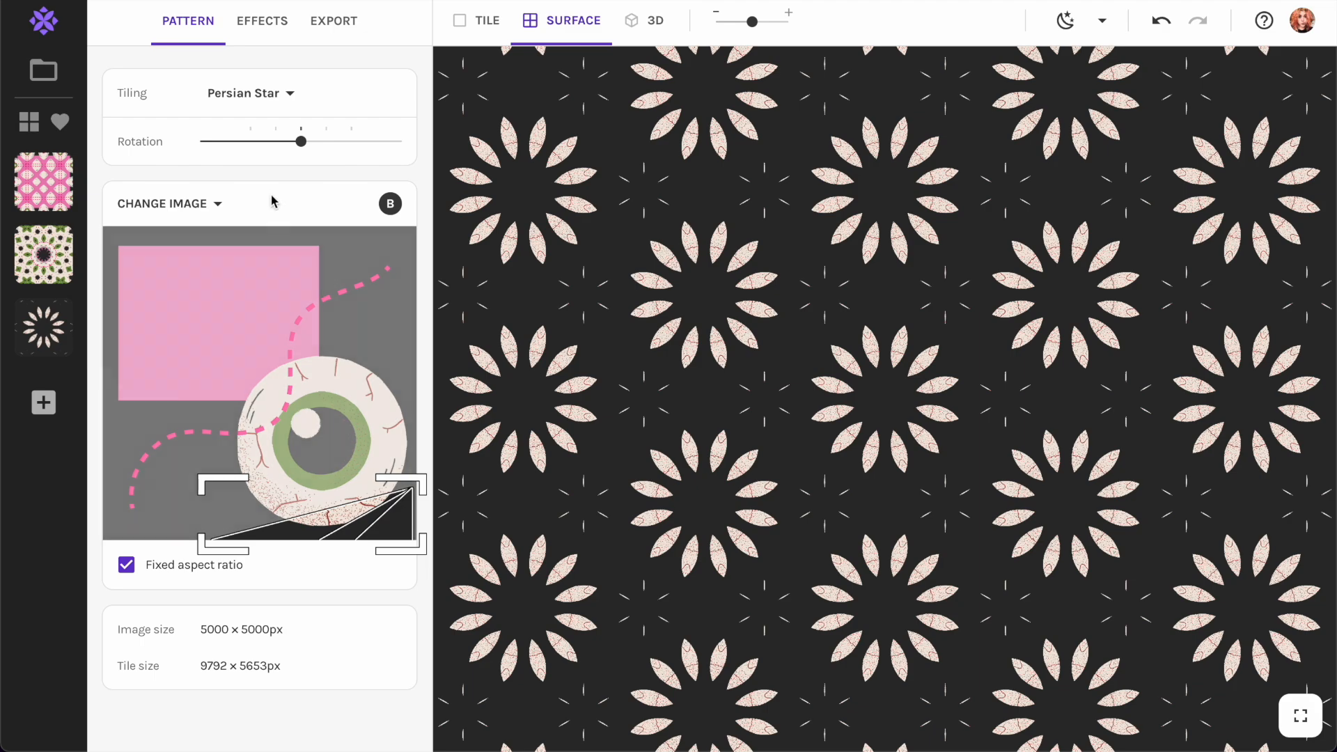
# Save an Echo Honeycomb pattern sampled where the pink rectangle's right edge meets the dashed line.
pyautogui.click(250, 93)
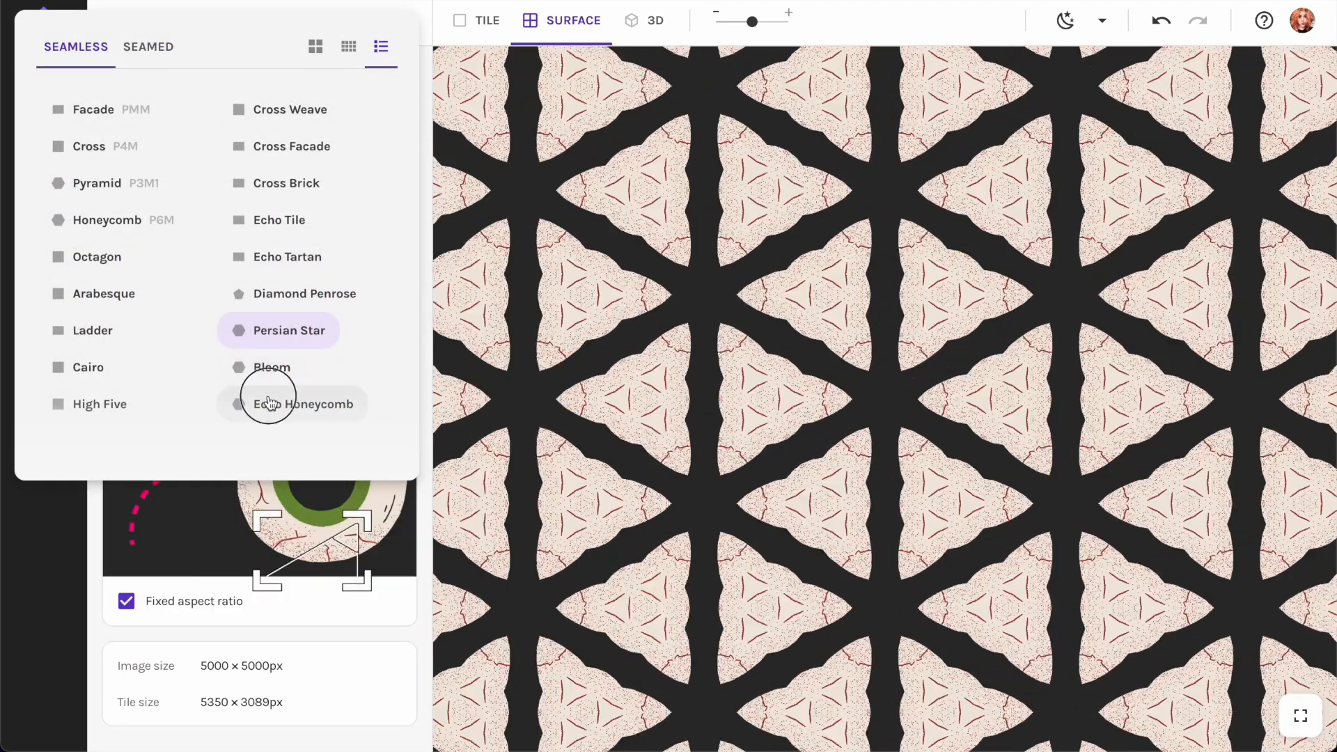
pyautogui.click(268, 402)
pyautogui.moveTo(333, 547); pyautogui.dragTo(310, 350)
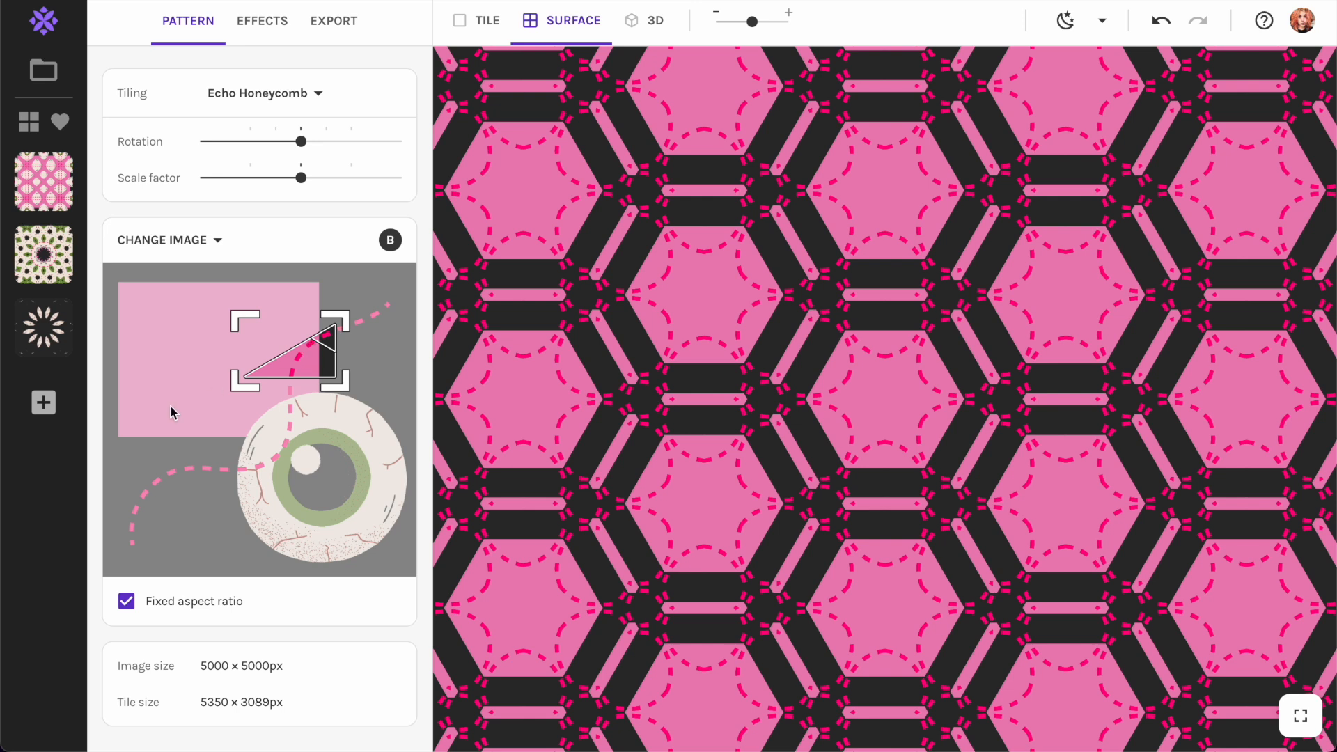
pyautogui.click(43, 402)
# Switch the source to the spider web gradient image and enlarge the sampling frame above the web to a tile size of about 9701 × 5601 px.
pyautogui.click(168, 241)
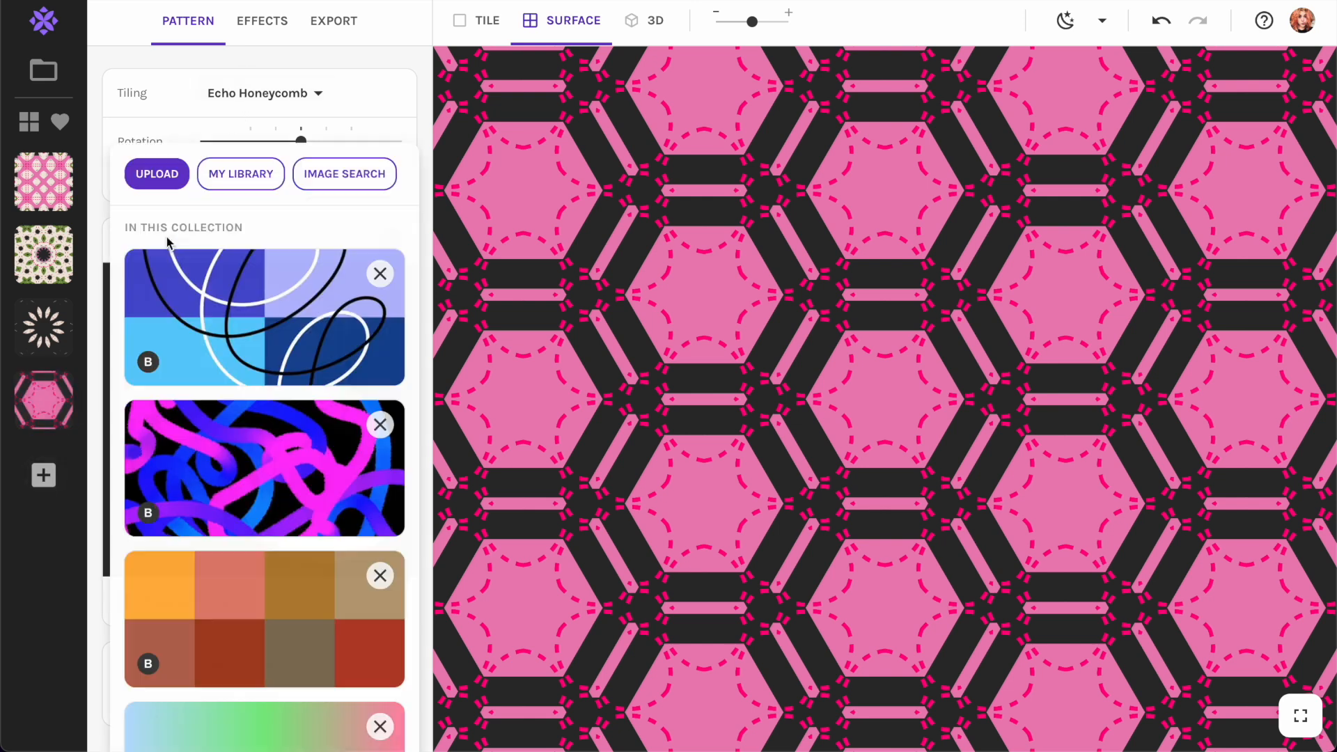
pyautogui.scroll(-3, 258, 348)
pyautogui.click(264, 571)
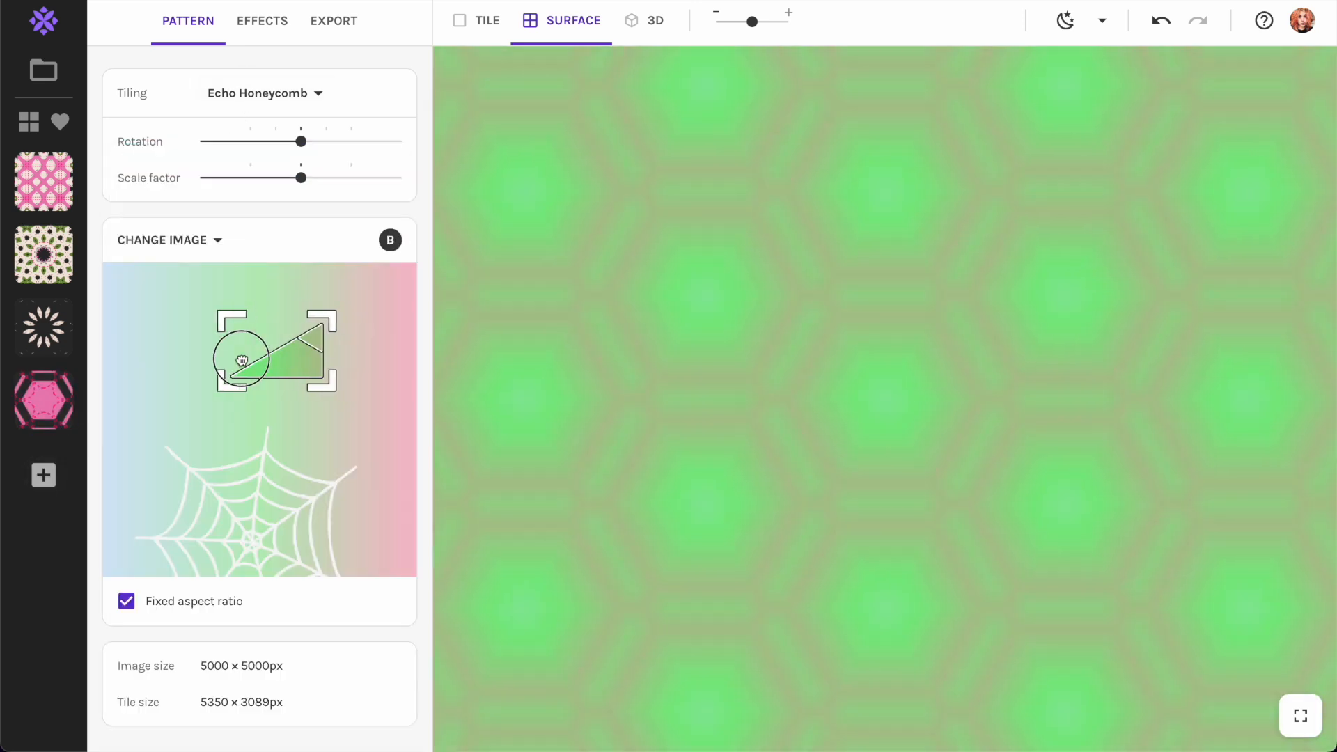
pyautogui.moveTo(273, 315); pyautogui.dragTo(367, 274)
pyautogui.moveTo(293, 333); pyautogui.dragTo(287, 356)
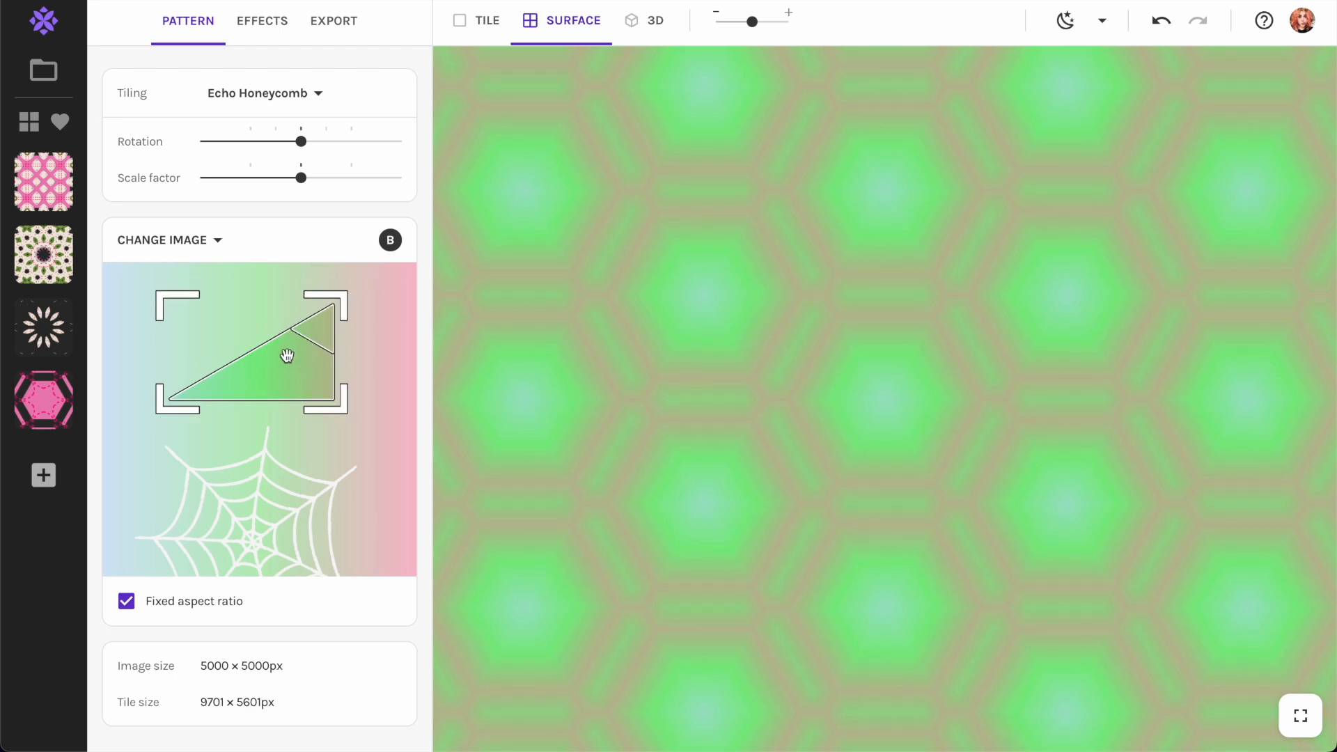
# Switch the spider web pattern's tiling to the seamed Rectangular Grid.
pyautogui.click(276, 99)
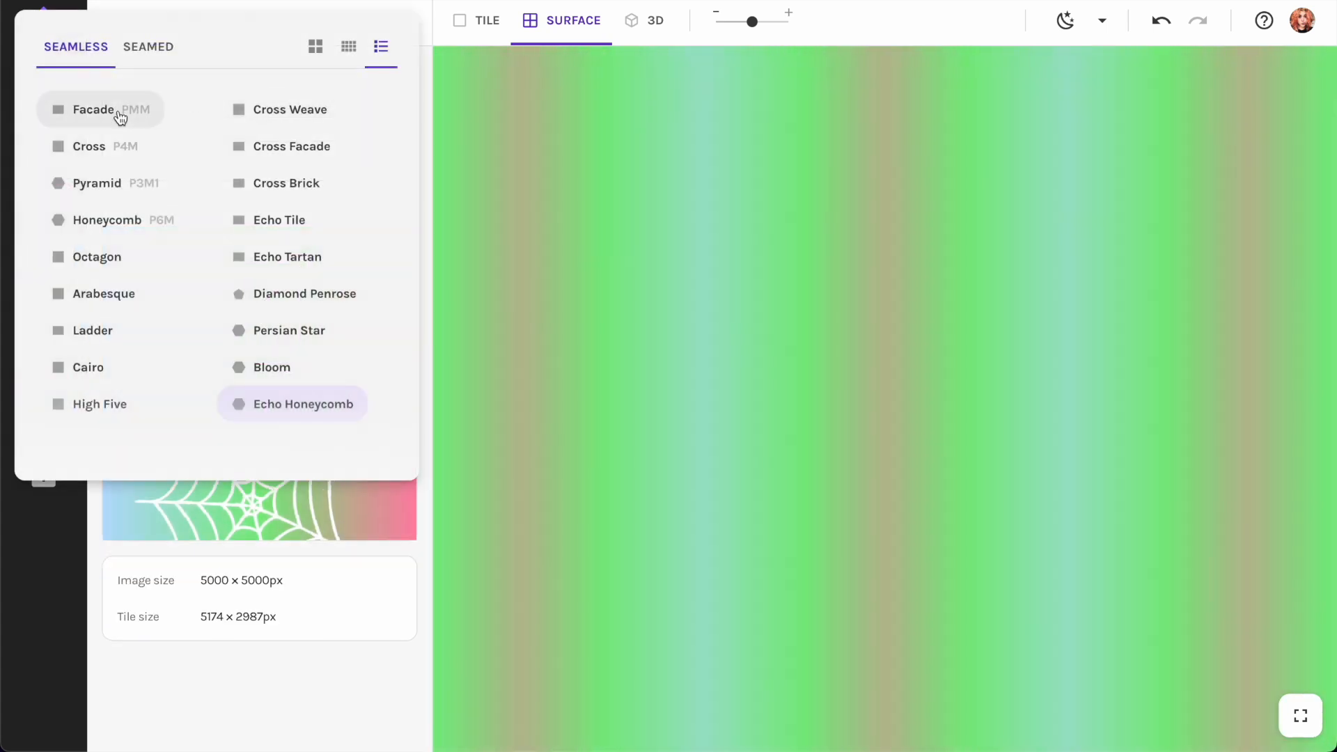
pyautogui.click(148, 50)
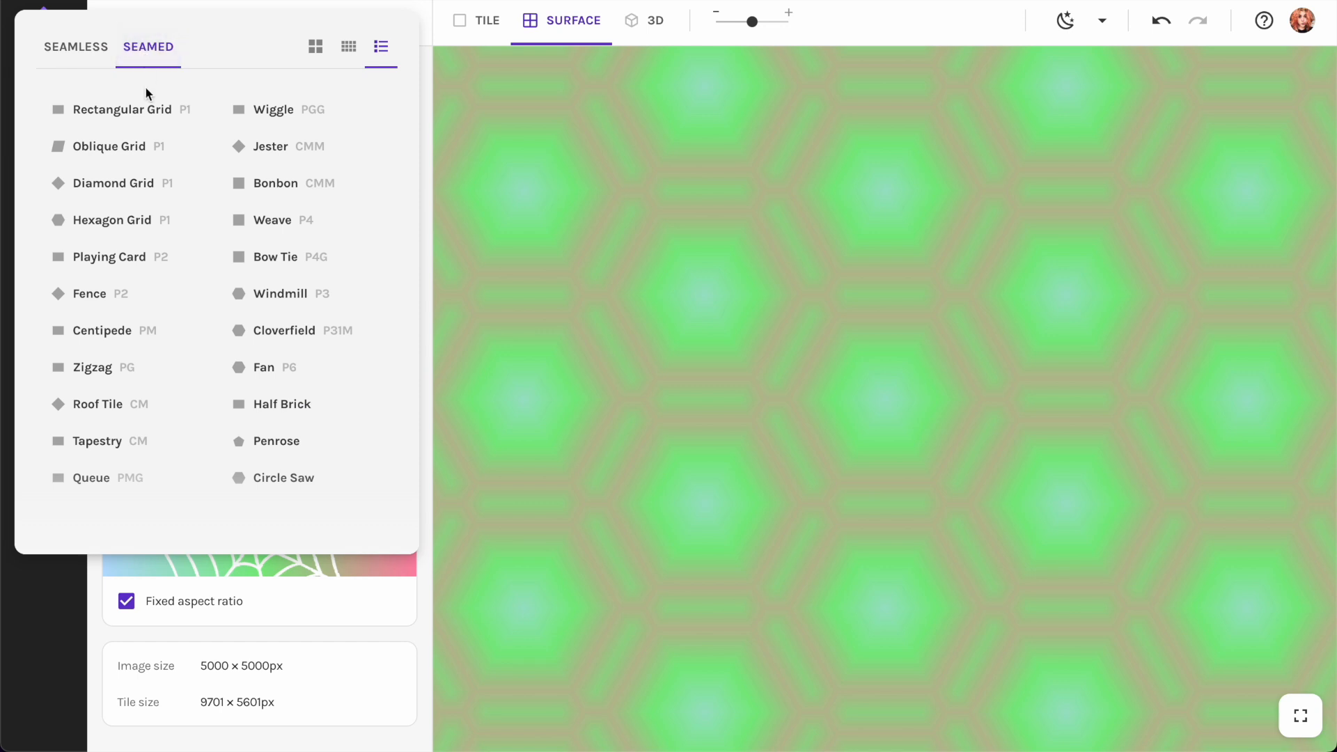
pyautogui.click(147, 106)
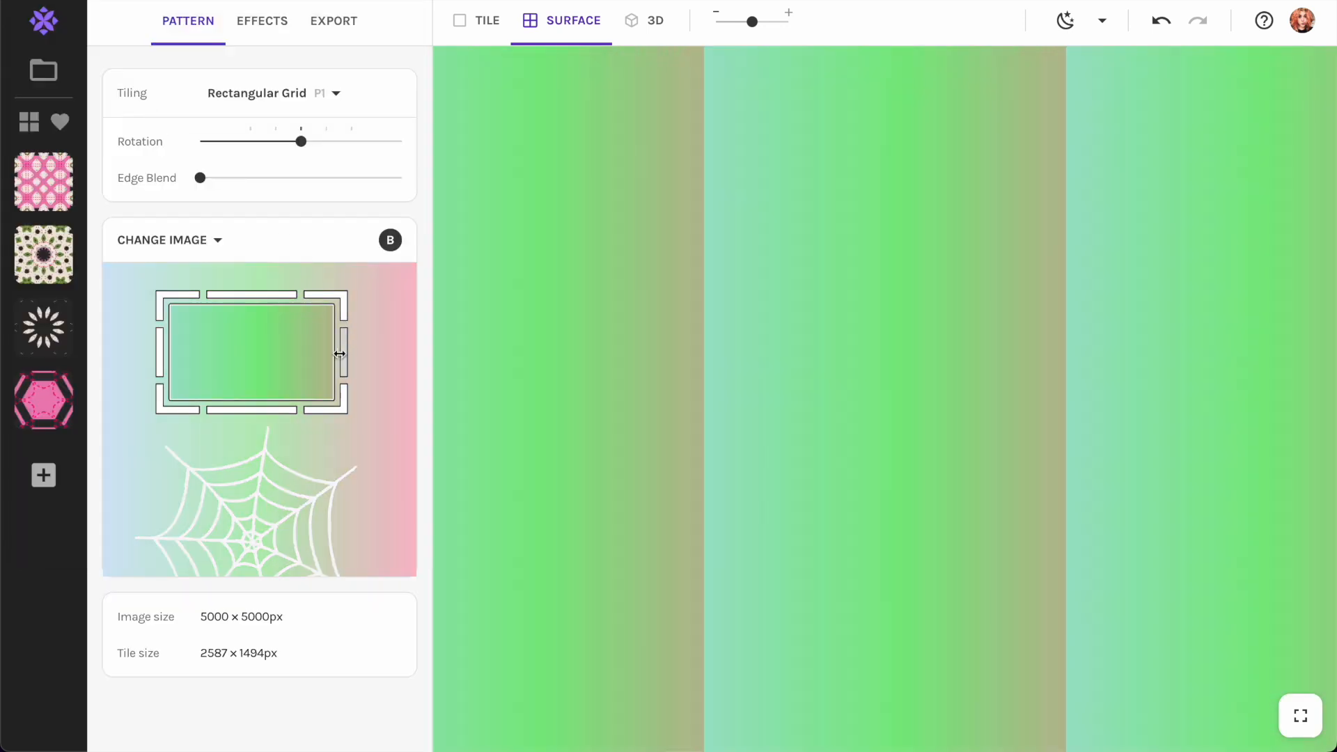
# Add a solid color tile border, widen it slightly and set its roundness to 0.38.
pyautogui.click(265, 26)
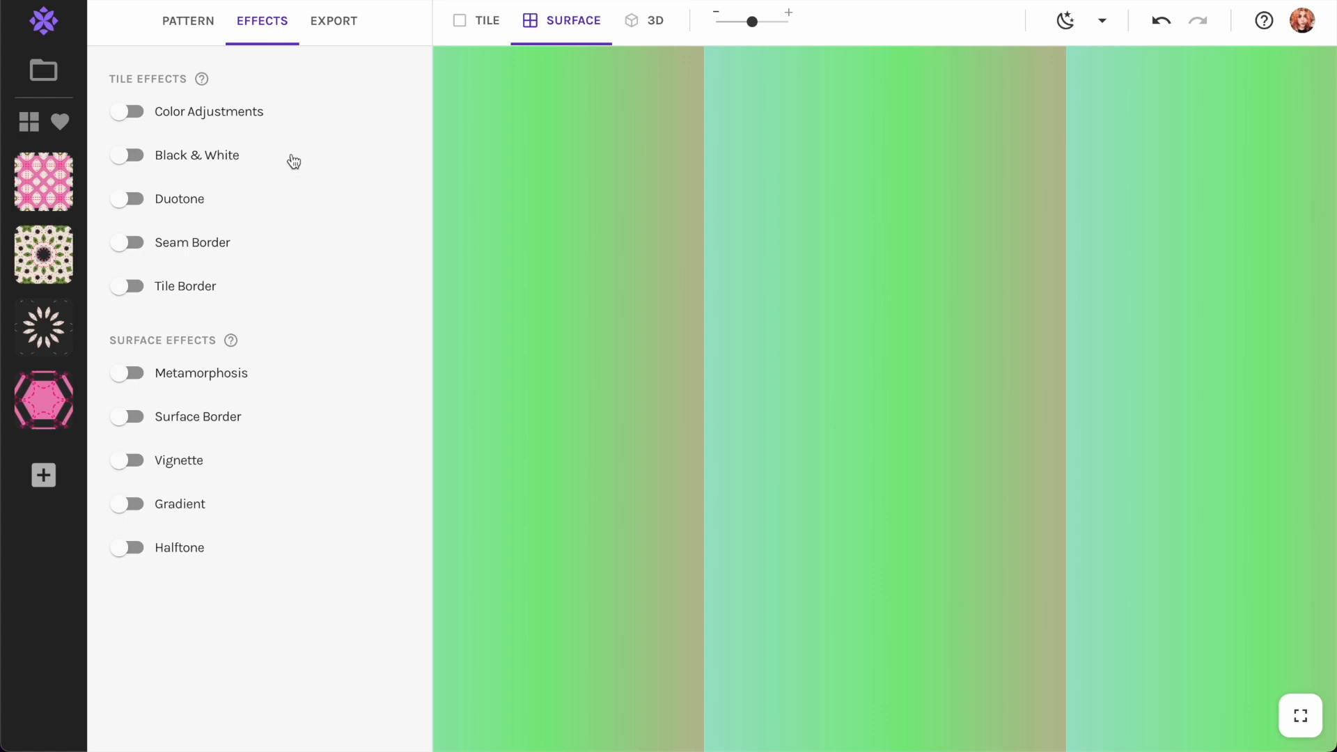
pyautogui.click(138, 289)
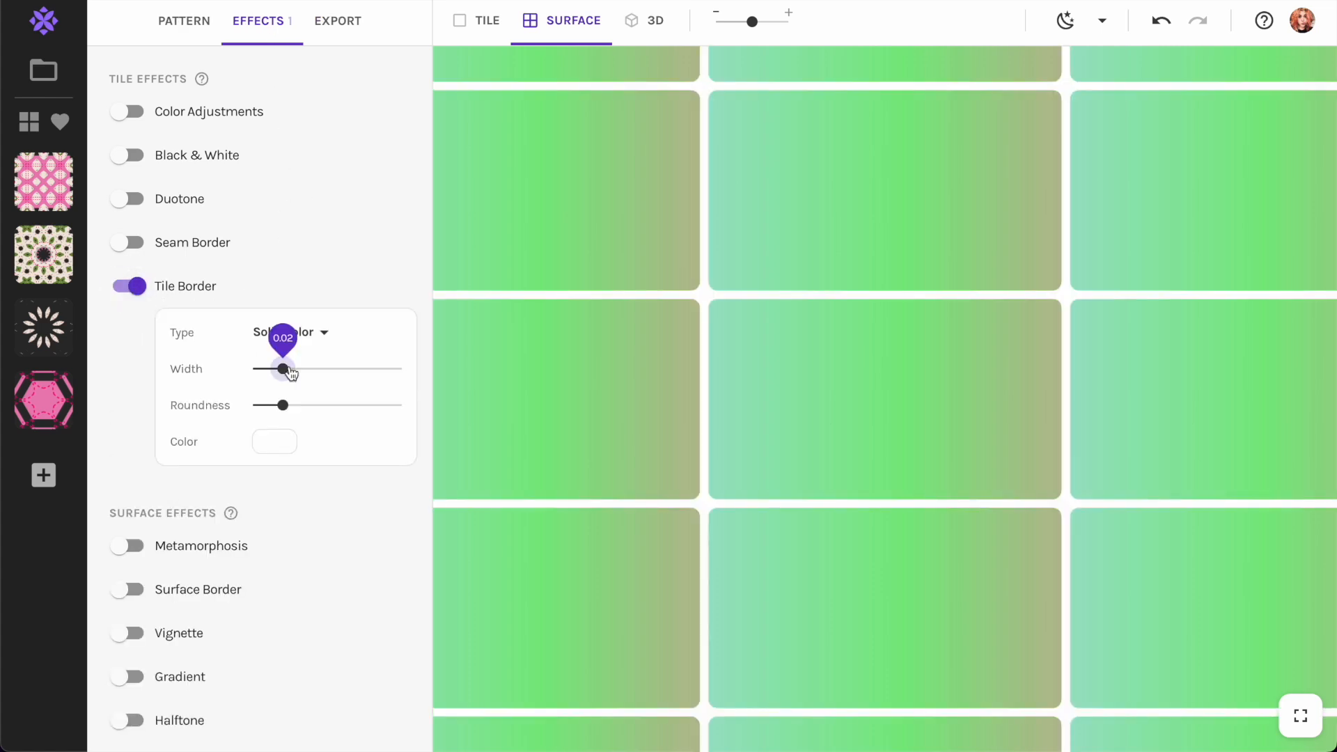
pyautogui.moveTo(284, 374); pyautogui.dragTo(366, 405)
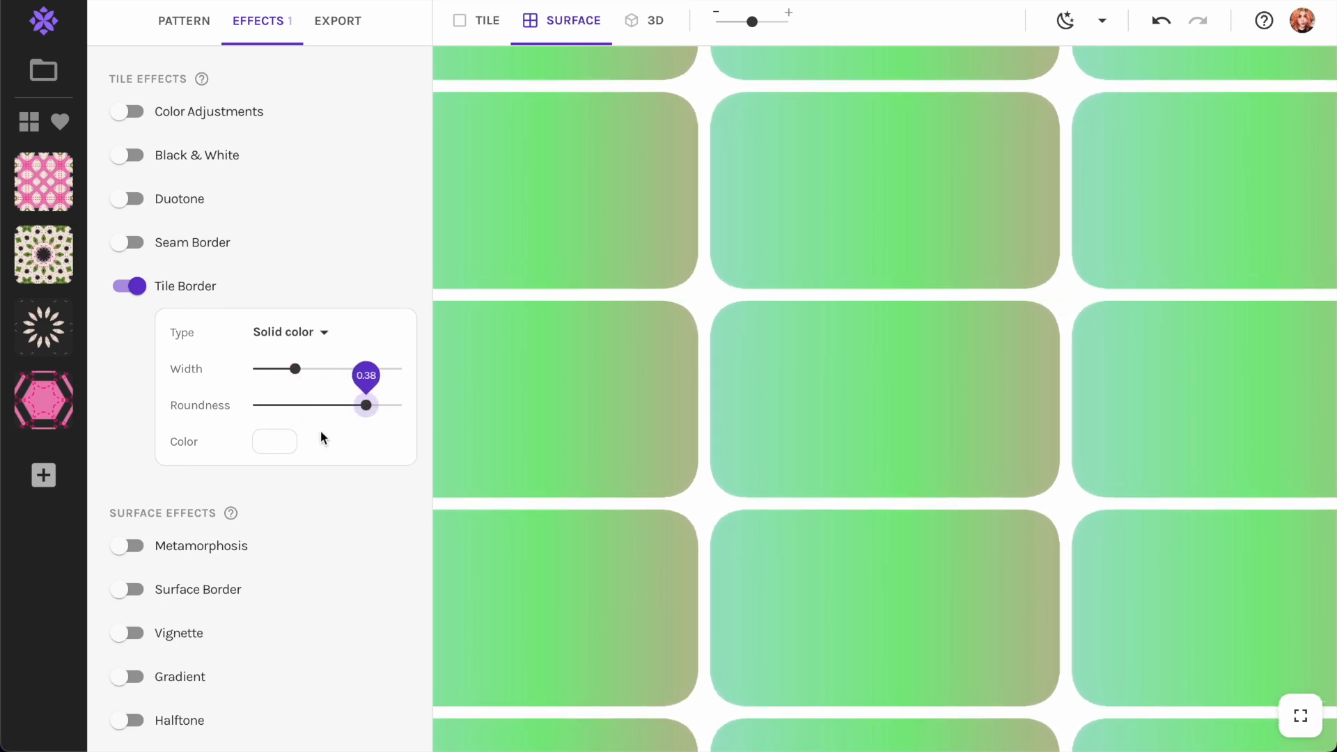
# Try another tile border color and return it to white.
pyautogui.click(286, 441)
pyautogui.click(385, 481)
pyautogui.moveTo(387, 486); pyautogui.dragTo(270, 442)
pyautogui.click(270, 441)
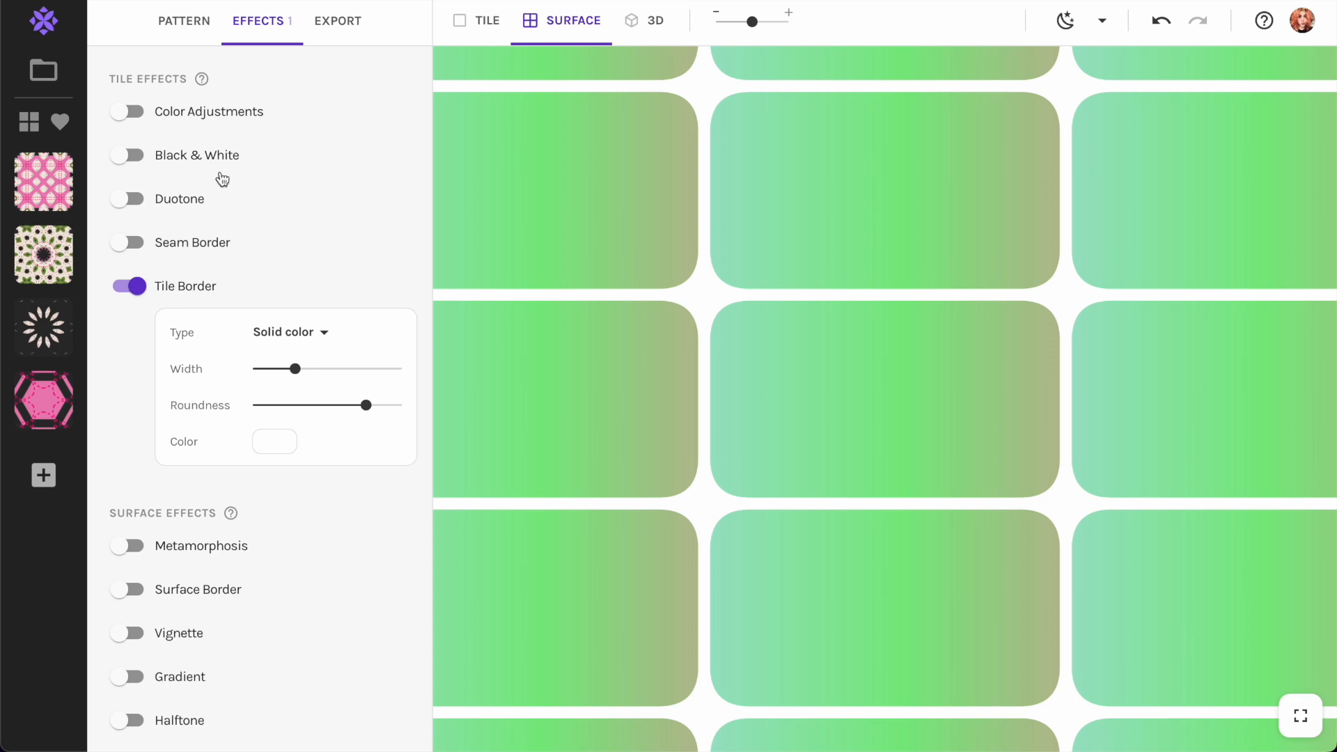
# Preview several seamless tilings with the rounded border and set the tiling to Diamond Penrose.
pyautogui.click(185, 21)
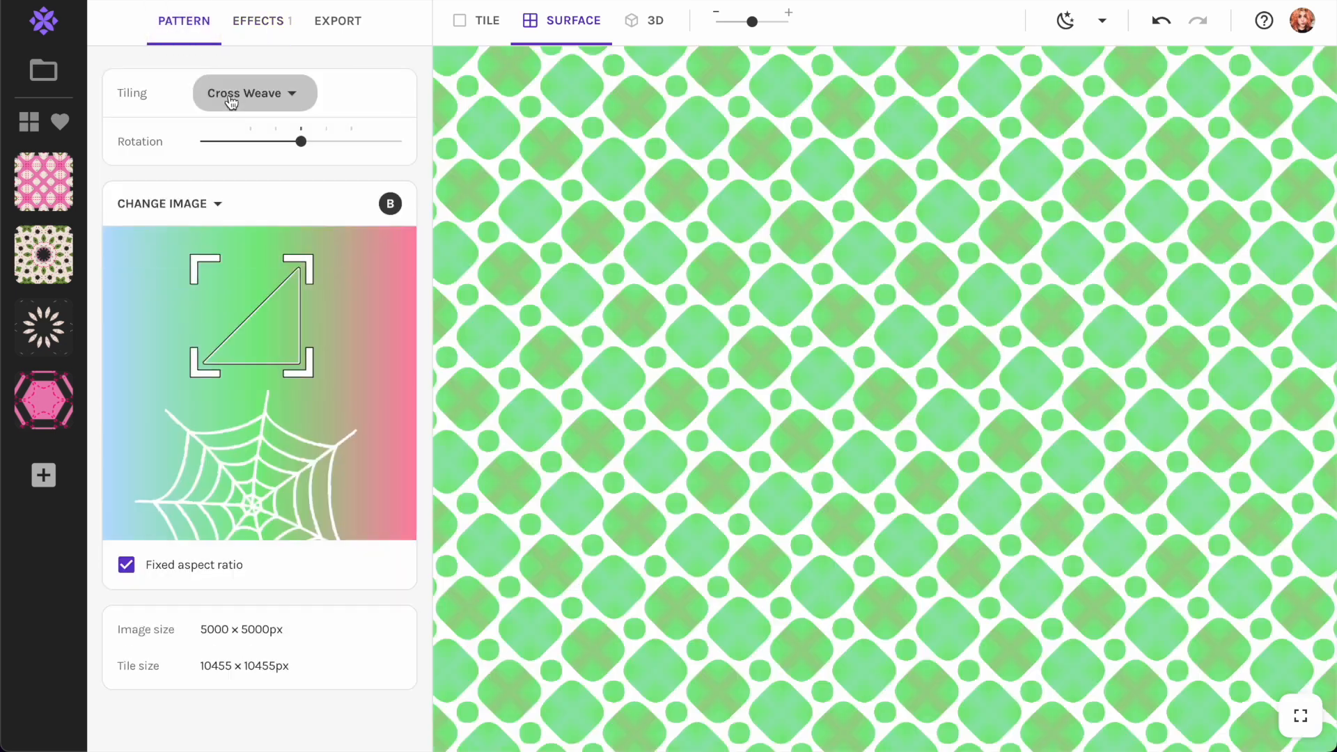
pyautogui.click(230, 93)
pyautogui.click(137, 262)
pyautogui.click(131, 223)
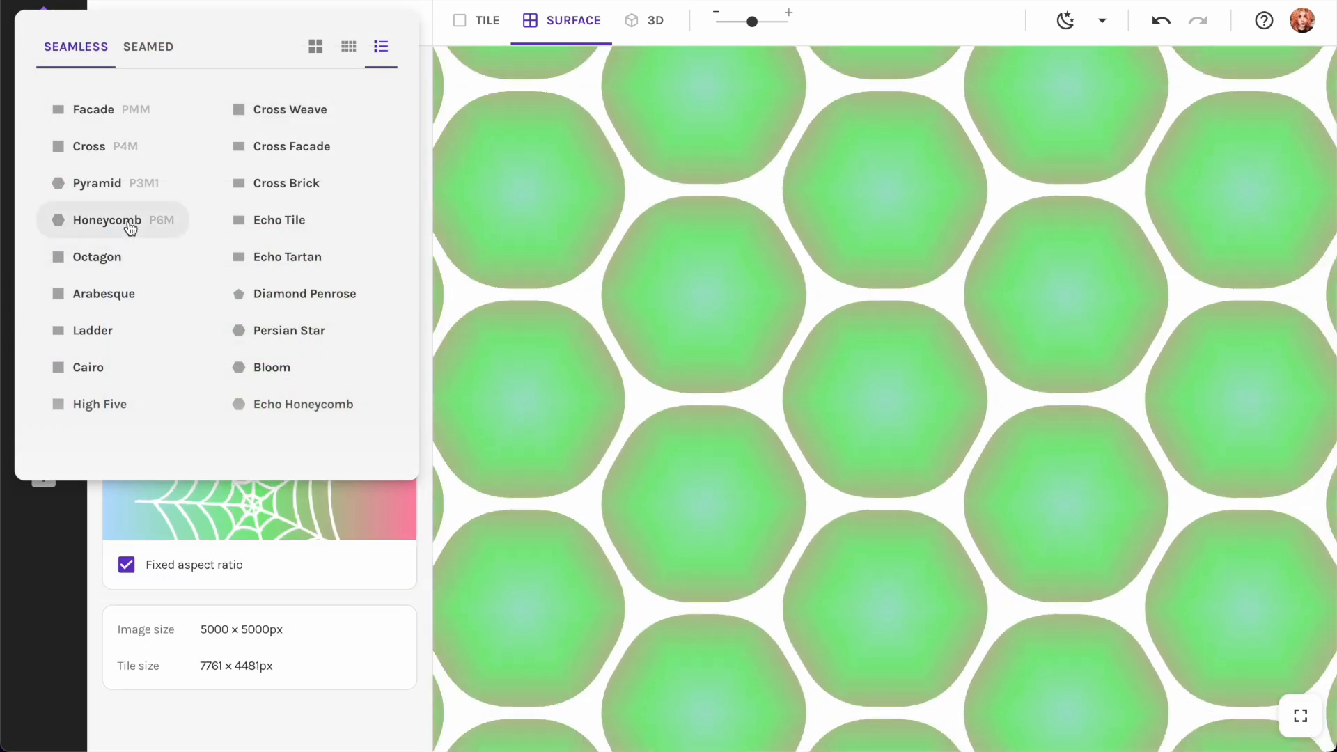
pyautogui.click(120, 185)
pyautogui.click(114, 148)
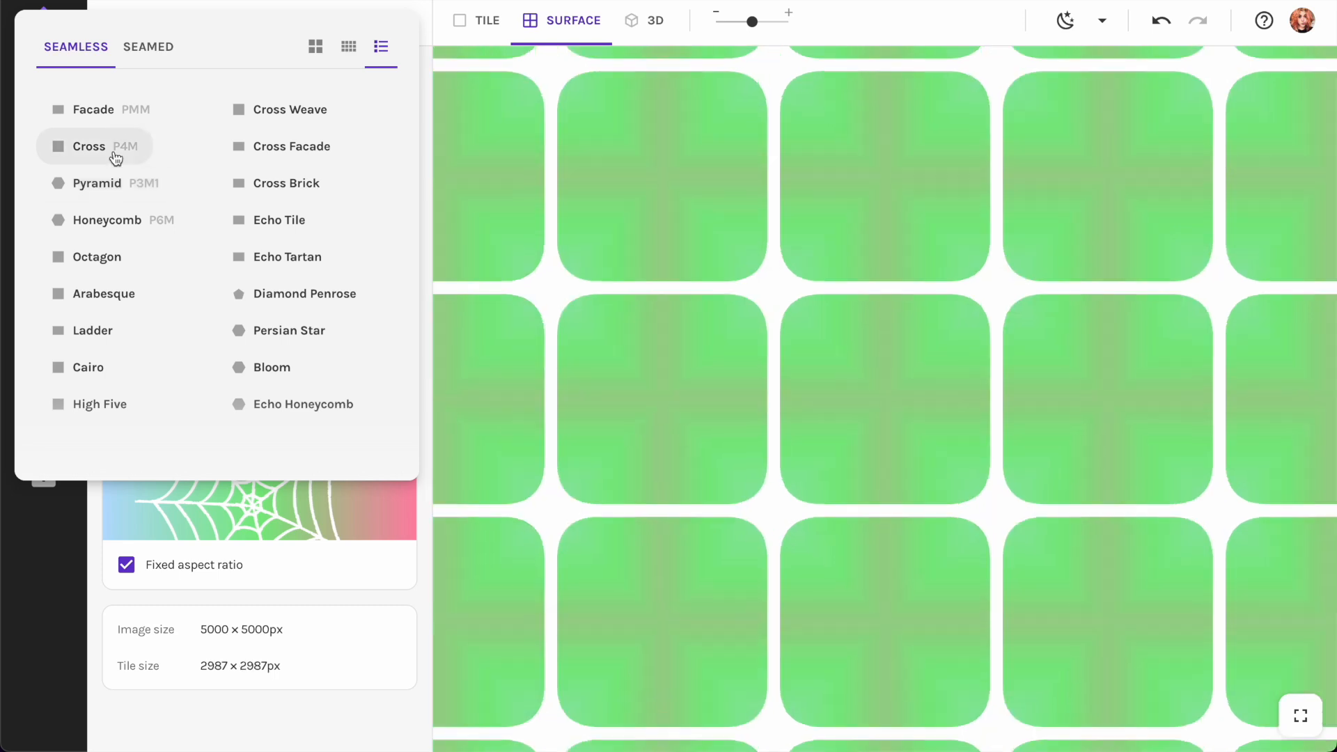
pyautogui.click(304, 187)
pyautogui.click(298, 221)
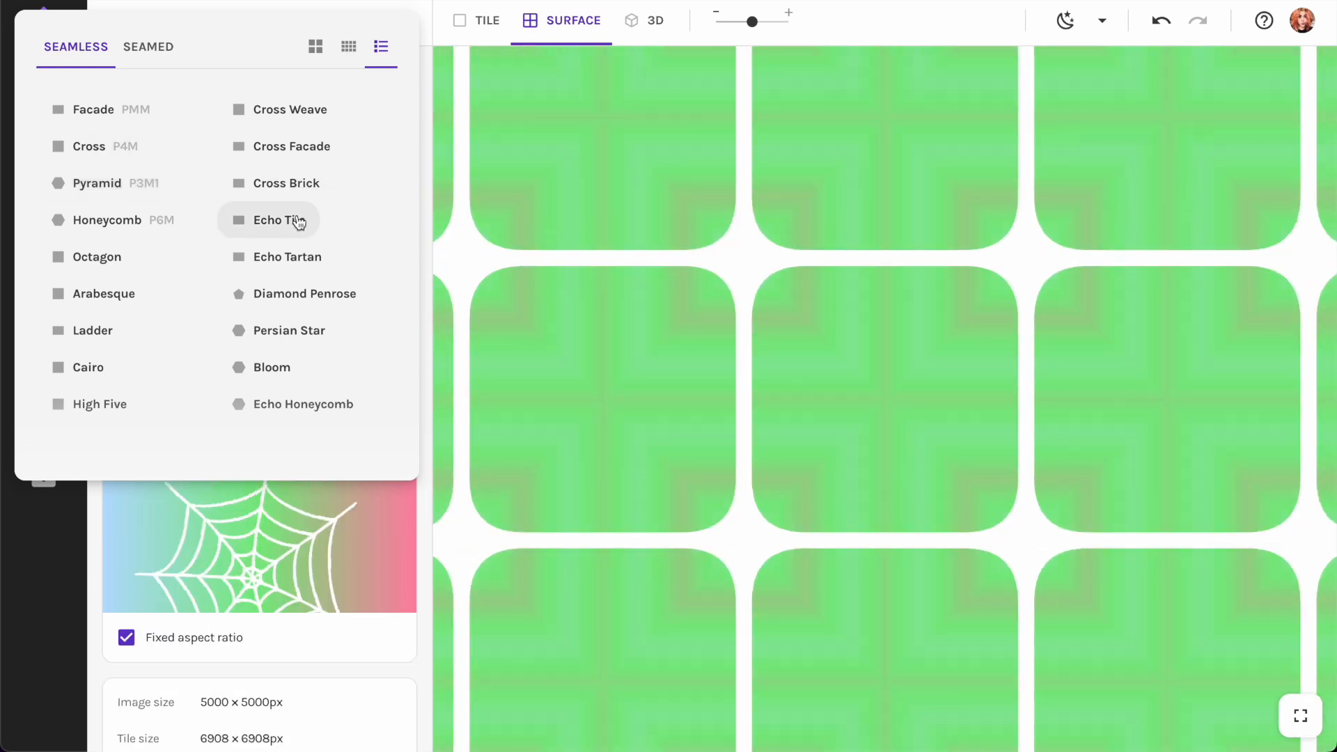
pyautogui.click(305, 298)
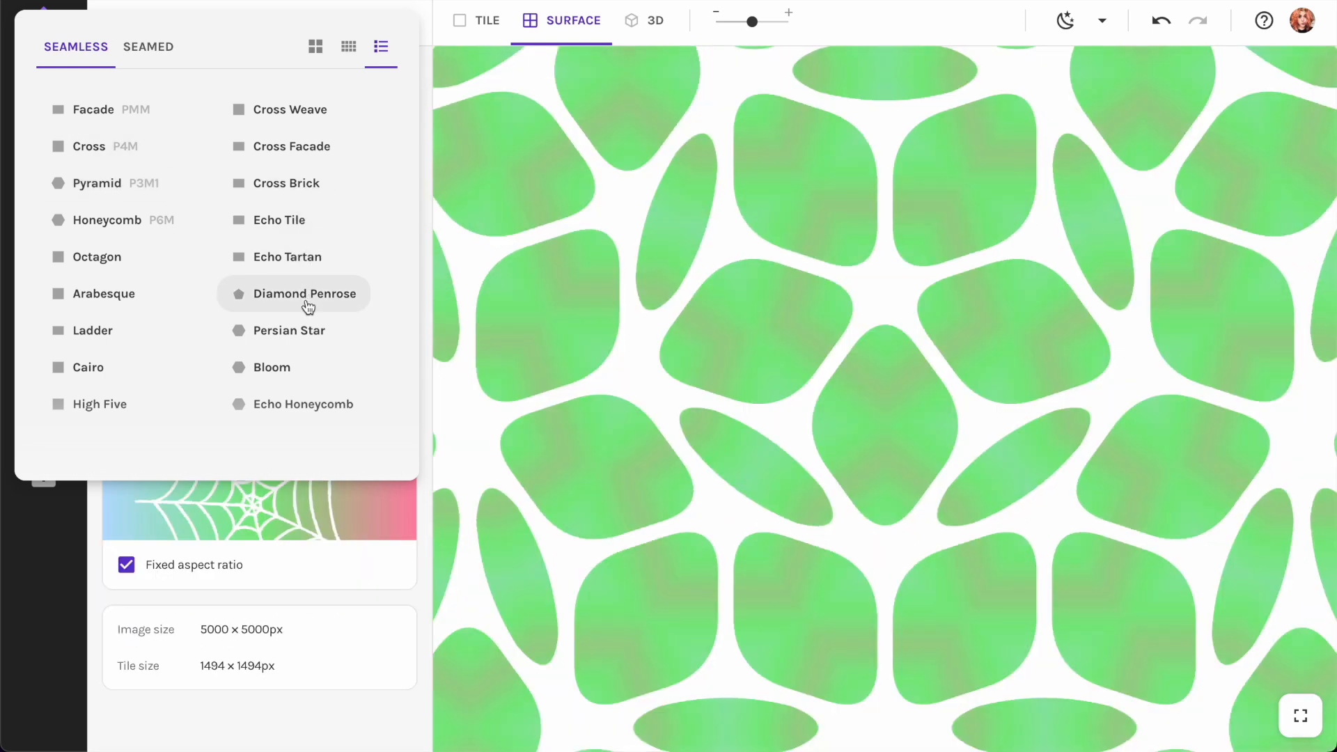
pyautogui.click(309, 303)
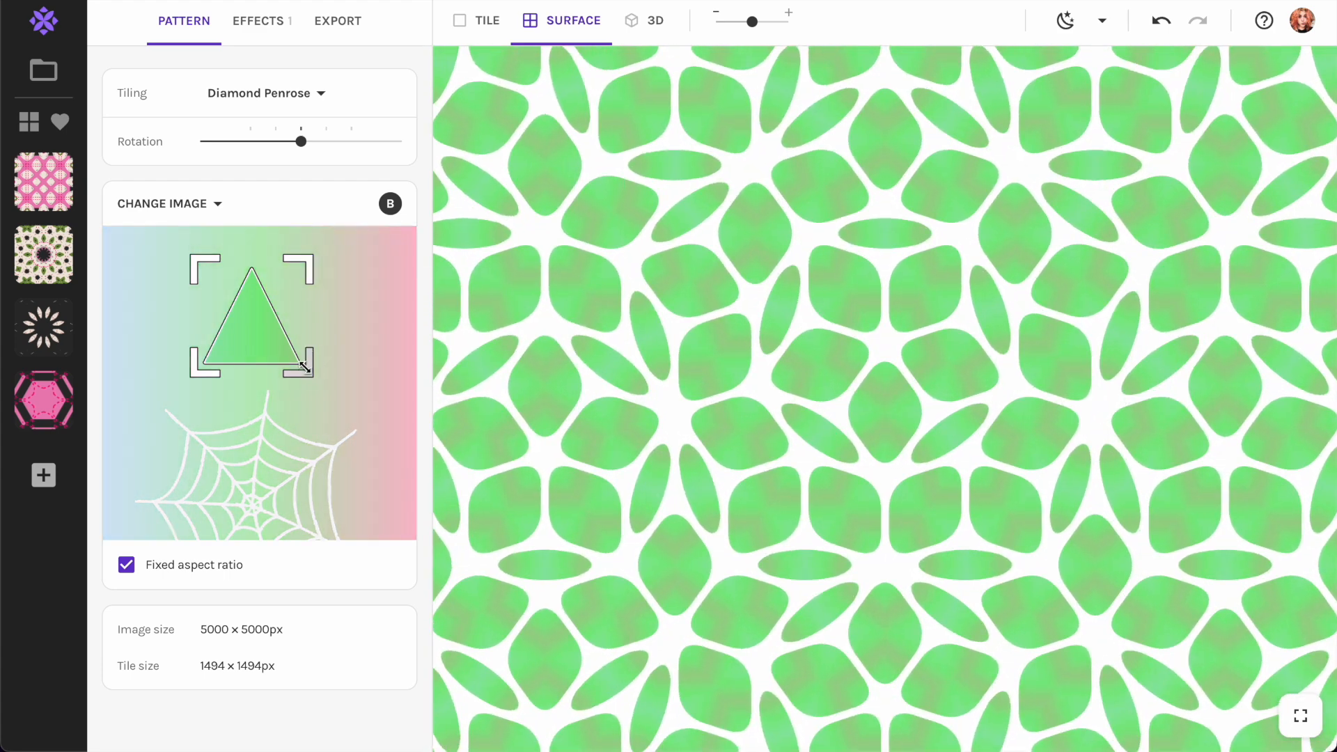
# Enlarge the sampling frame to a tile size of about 2061 × 2061 px, place it over the blue-green corner, and save the pattern.
pyautogui.moveTo(304, 367); pyautogui.dragTo(403, 400)
pyautogui.moveTo(257, 353); pyautogui.dragTo(349, 304)
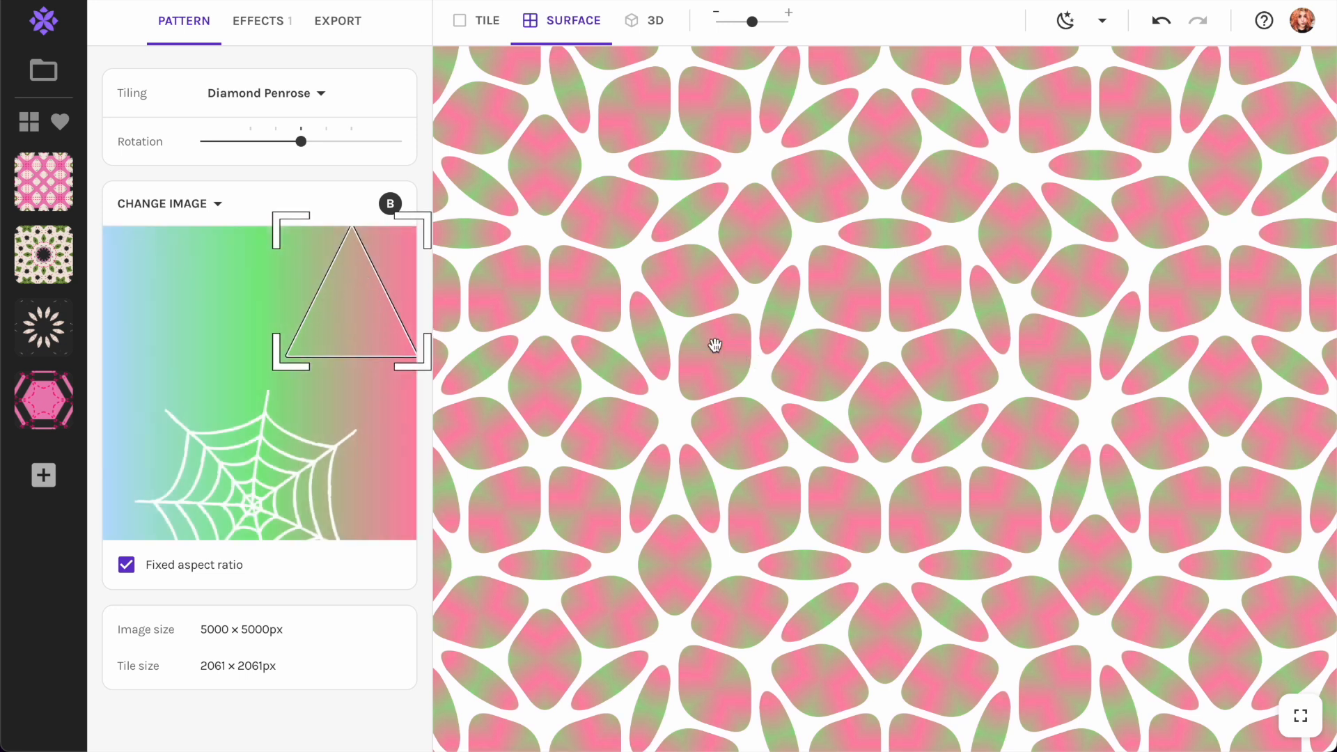
pyautogui.moveTo(379, 322); pyautogui.dragTo(184, 309)
pyautogui.click(64, 463)
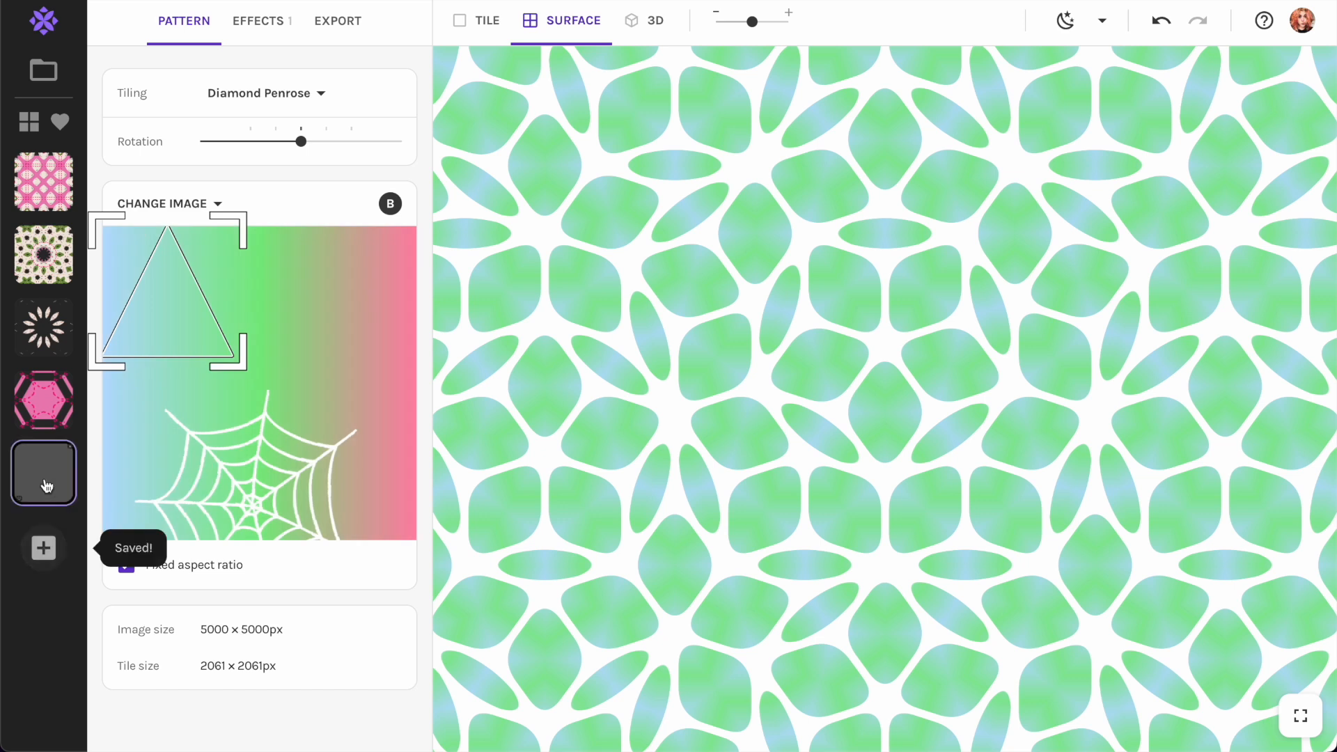
# Set the tiling to High Five and switch the source to the image of earth-toned color blocks.
pyautogui.click(265, 92)
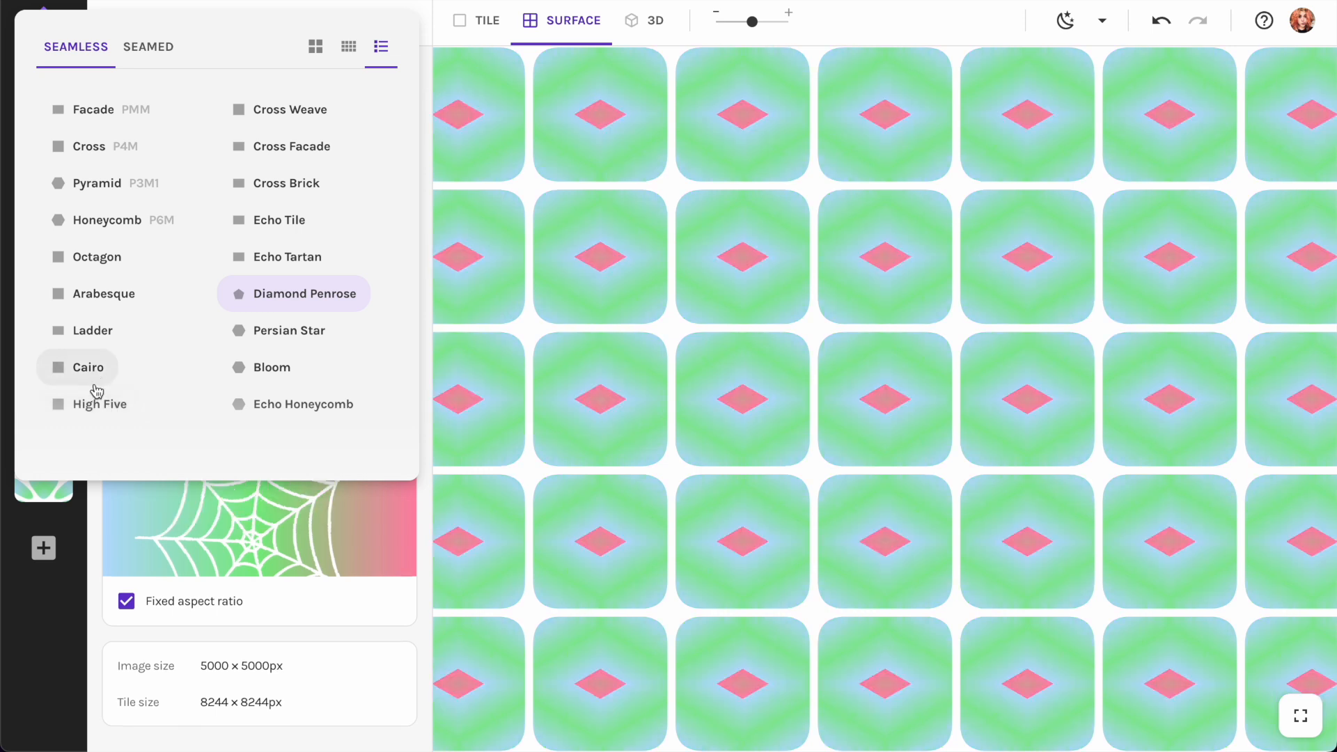
pyautogui.click(97, 401)
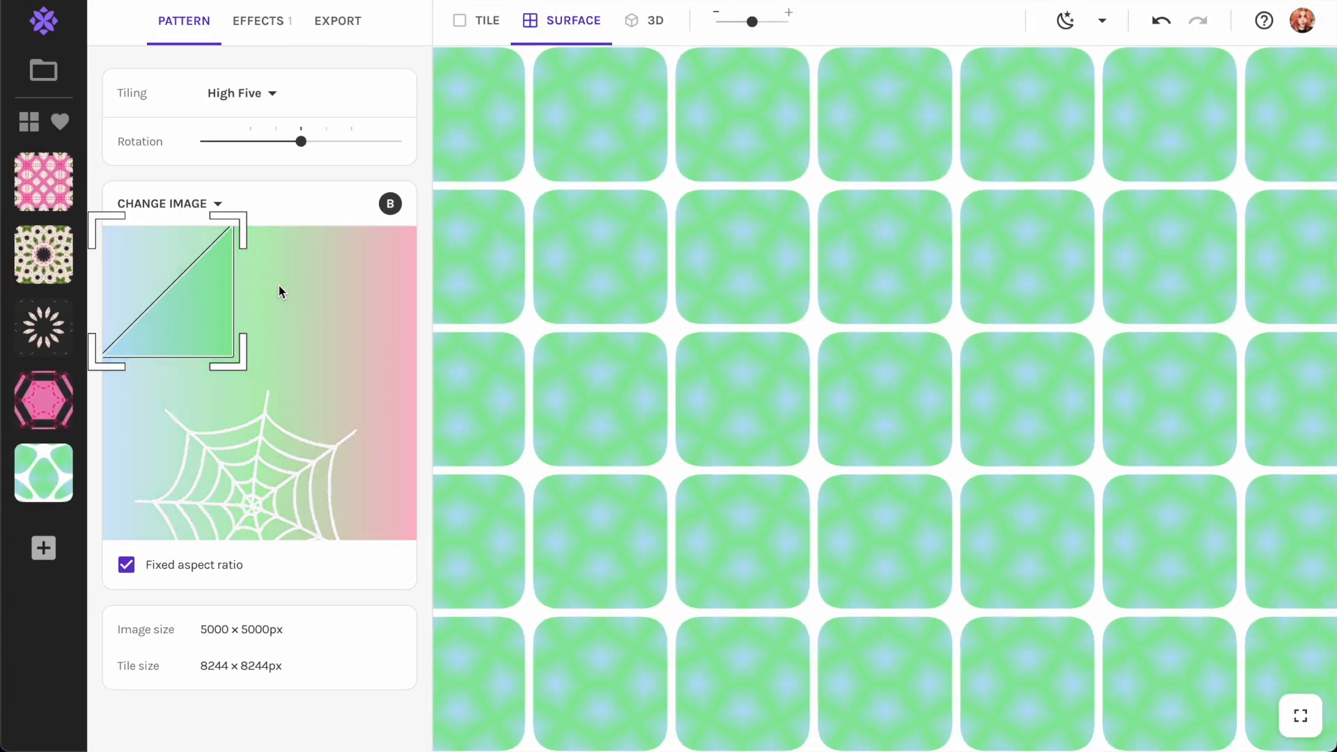
pyautogui.moveTo(196, 301); pyautogui.dragTo(302, 322)
pyautogui.click(197, 203)
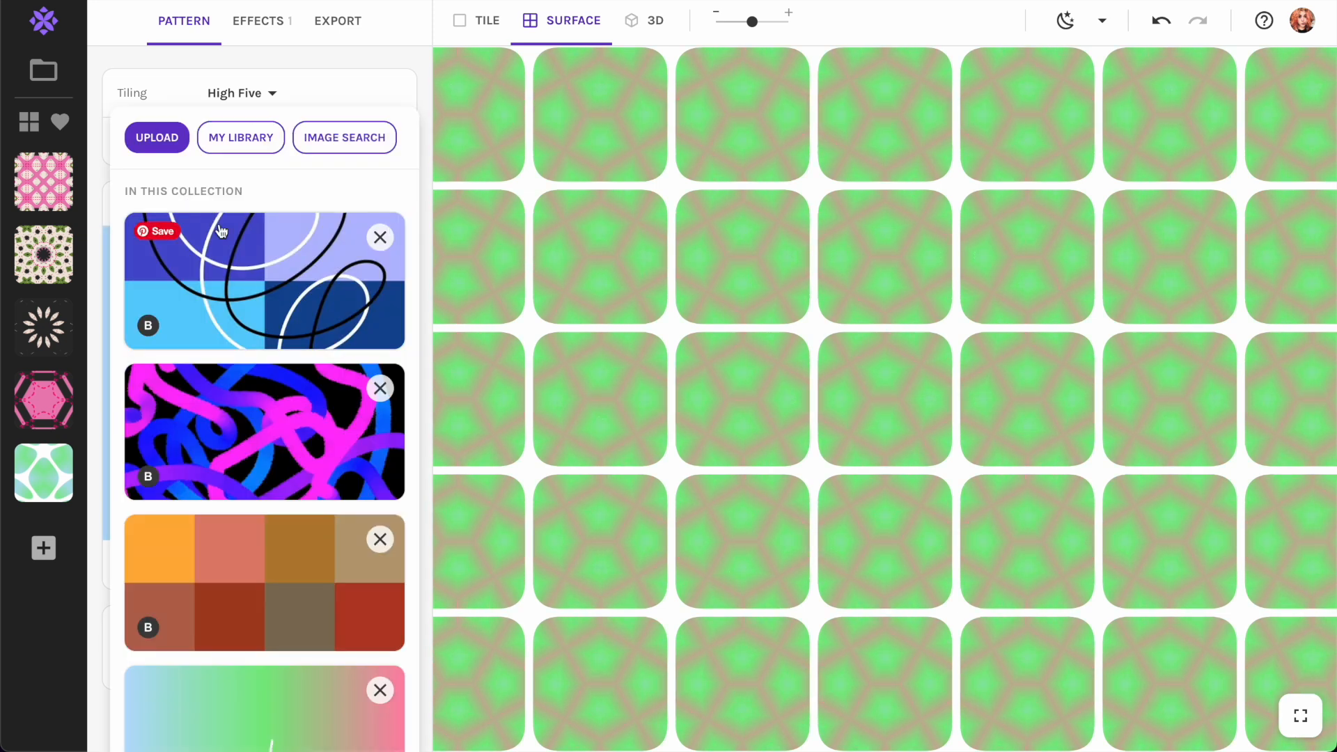
pyautogui.scroll(-3, 233, 488)
pyautogui.click(274, 395)
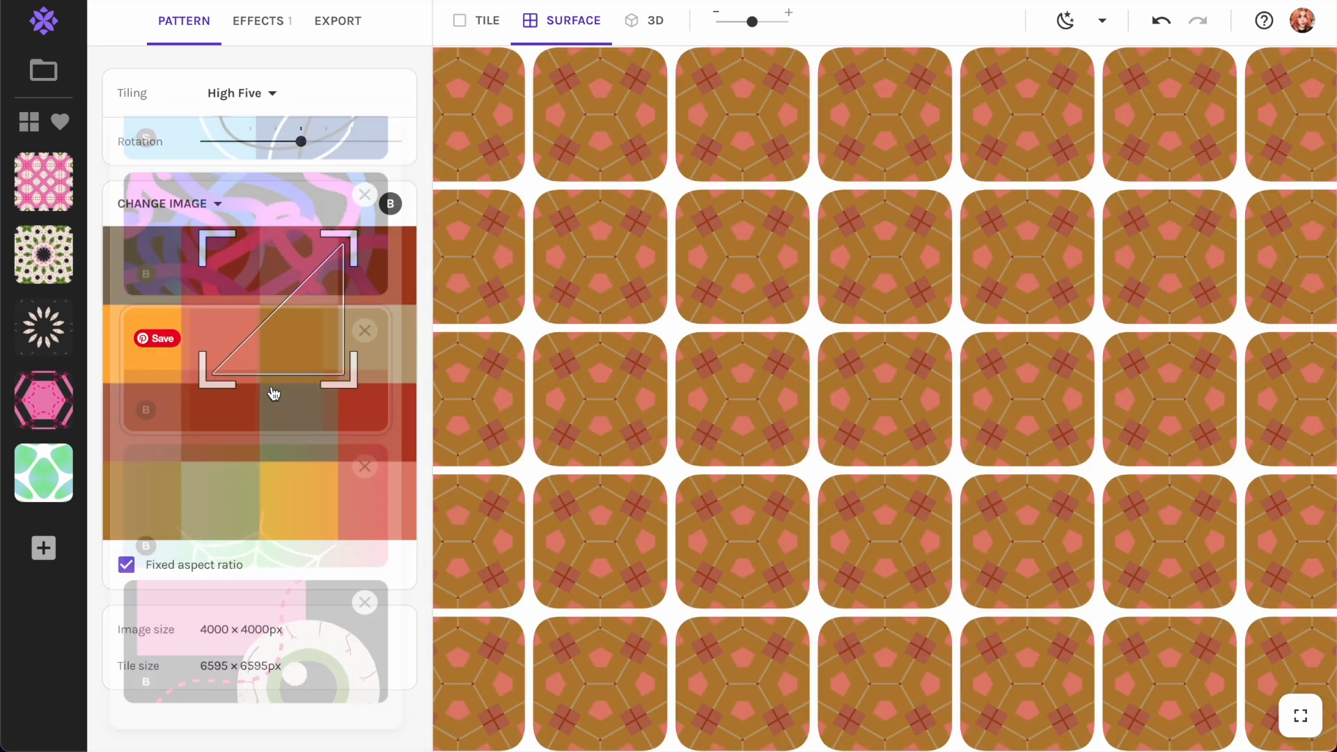
# Free the frame's aspect ratio and reshape it across the orange, pink and brown blocks to a tile size of about 1898 × 1898 px.
pyautogui.moveTo(352, 380); pyautogui.dragTo(254, 371)
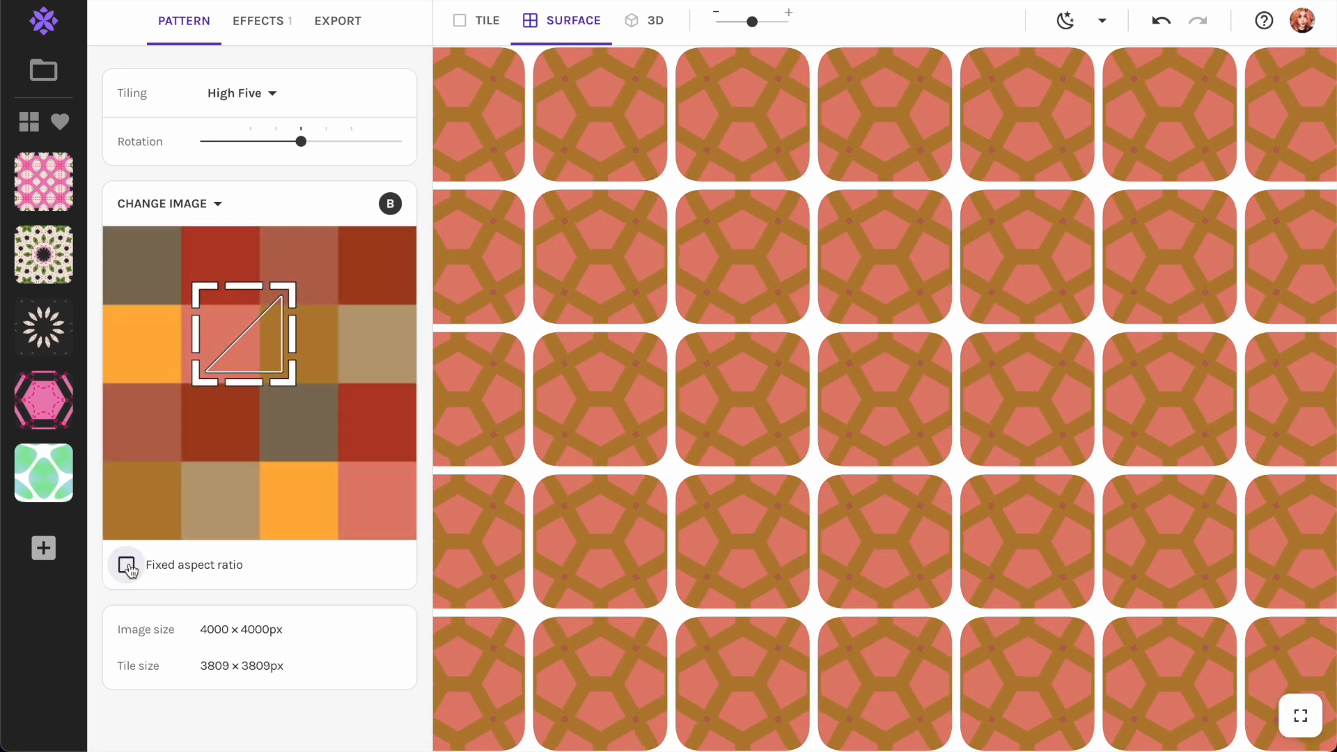
pyautogui.moveTo(292, 340); pyautogui.dragTo(342, 340)
pyautogui.moveTo(266, 288); pyautogui.dragTo(268, 359)
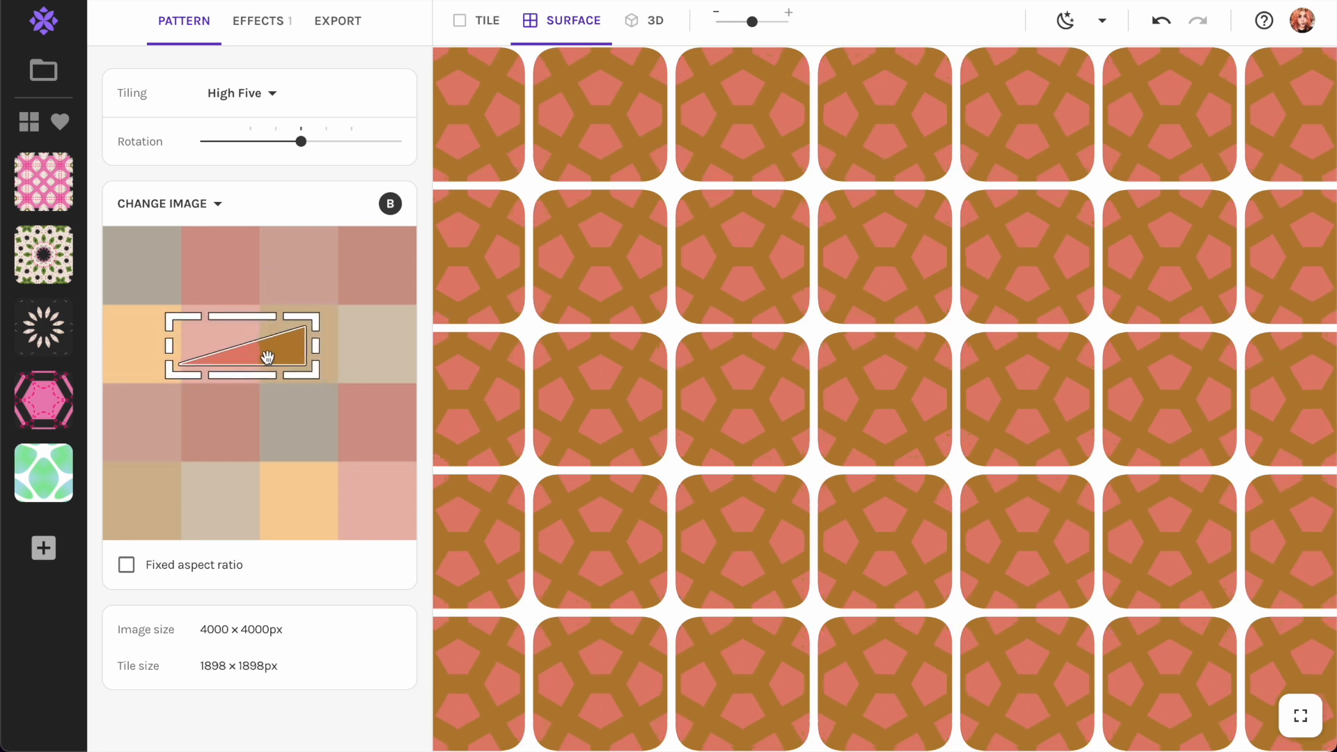
pyautogui.moveTo(266, 359); pyautogui.dragTo(244, 358)
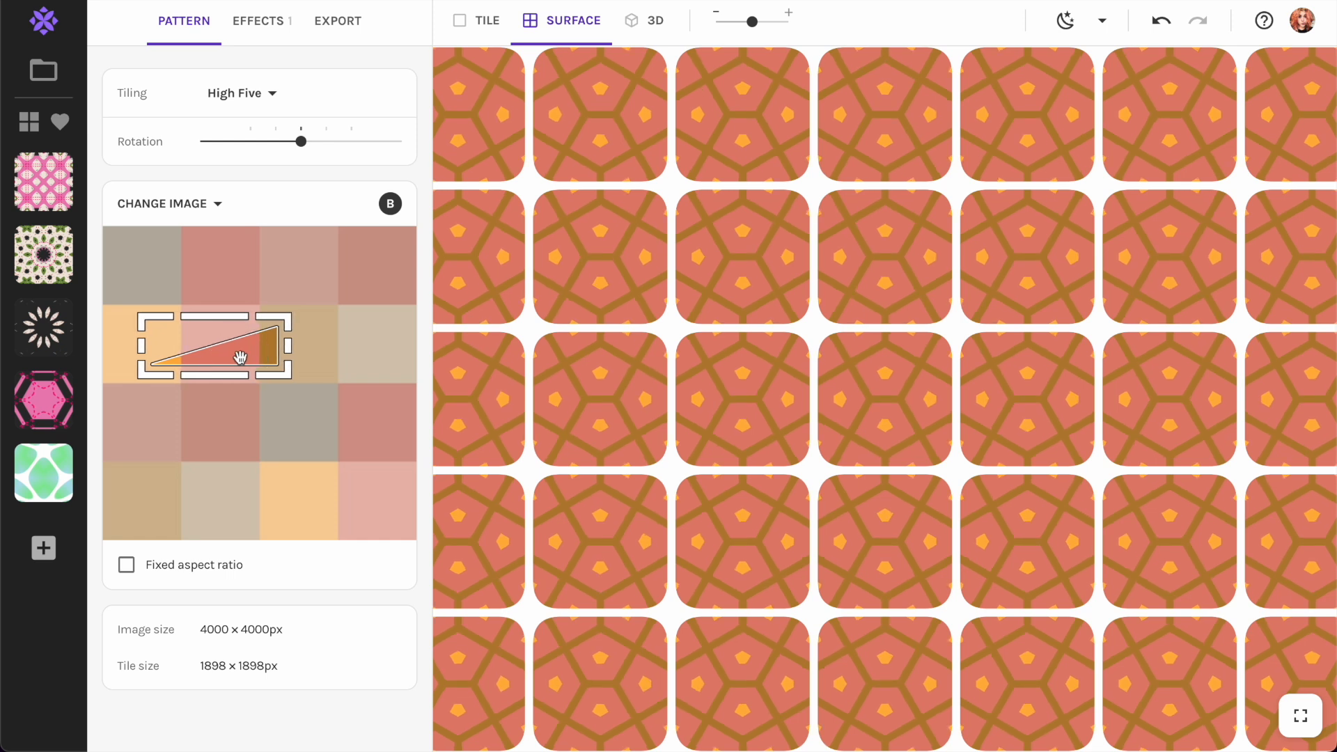
# Sample the orange block #FFB23E as the tile border color.
pyautogui.click(275, 27)
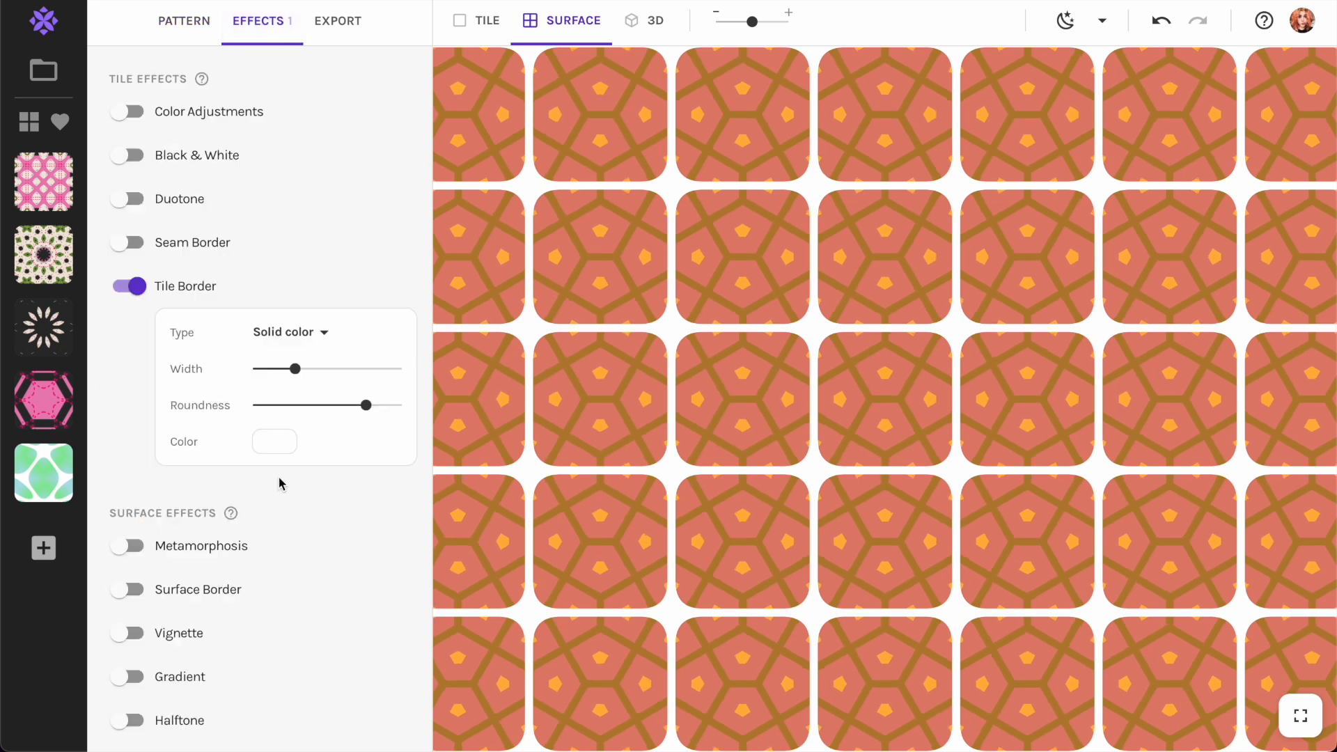
pyautogui.click(274, 443)
pyautogui.click(523, 640)
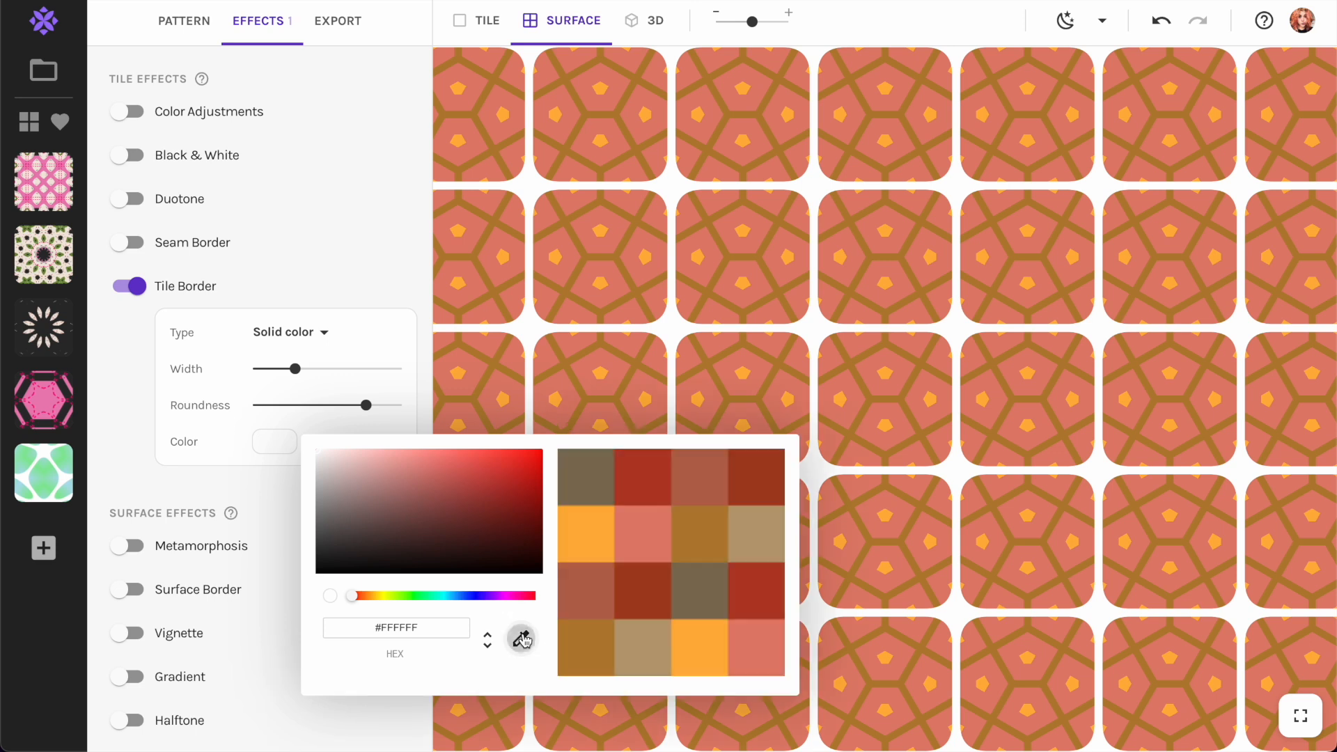
pyautogui.click(589, 541)
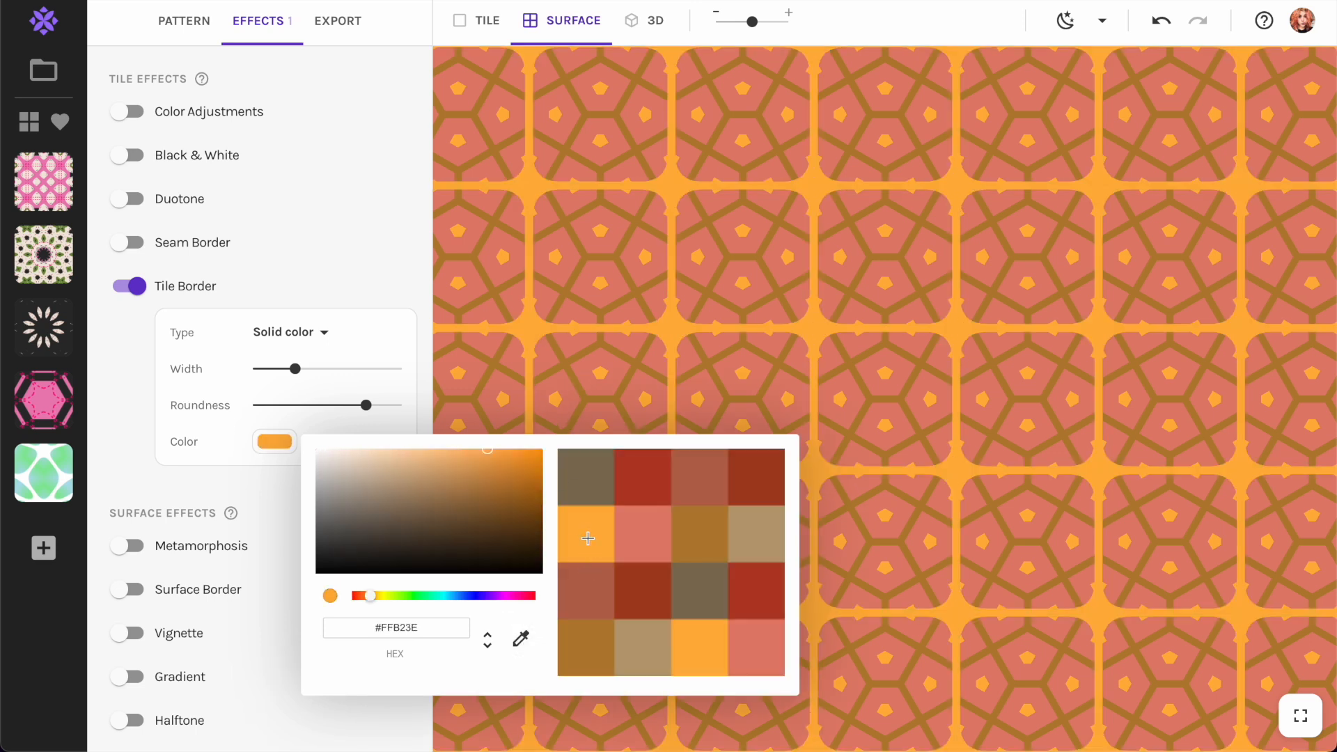
pyautogui.click(201, 471)
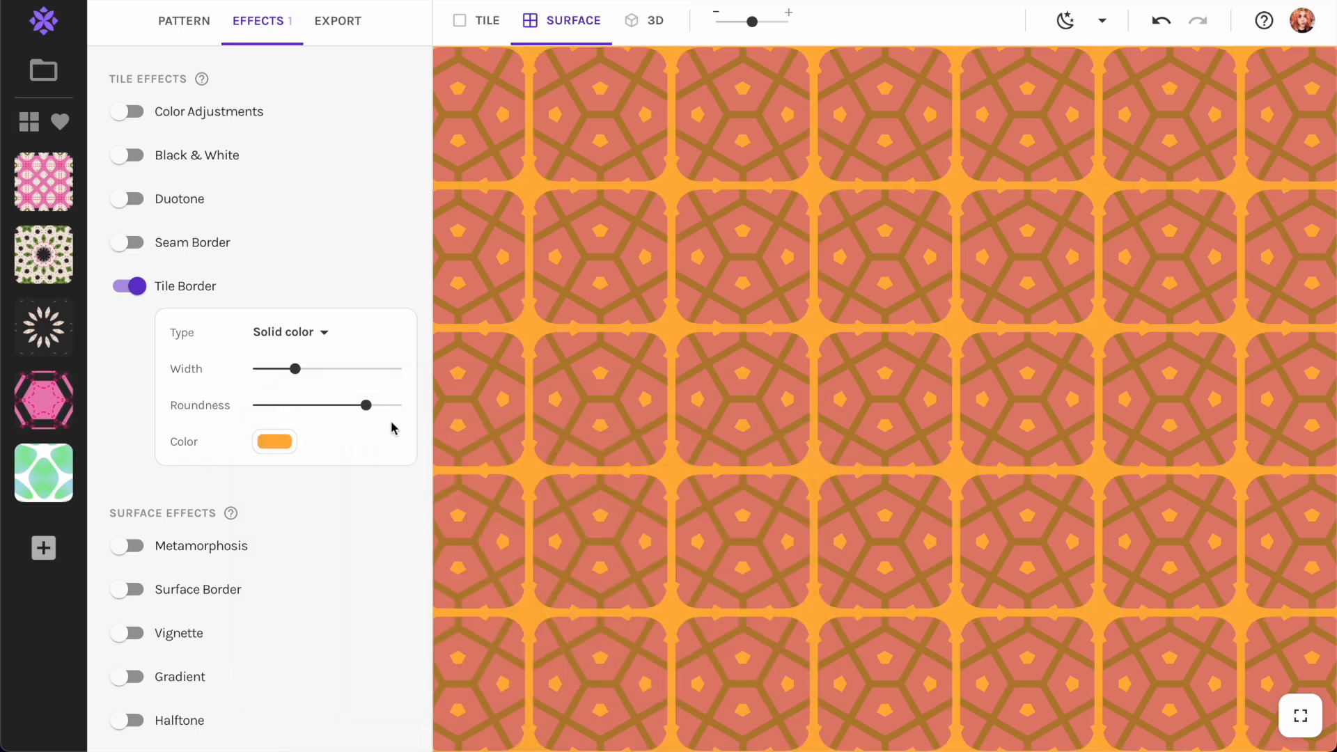
# Remove the tile border's corner roundness, make the border thinner, and save the High Five pattern.
pyautogui.moveTo(367, 411); pyautogui.dragTo(249, 414)
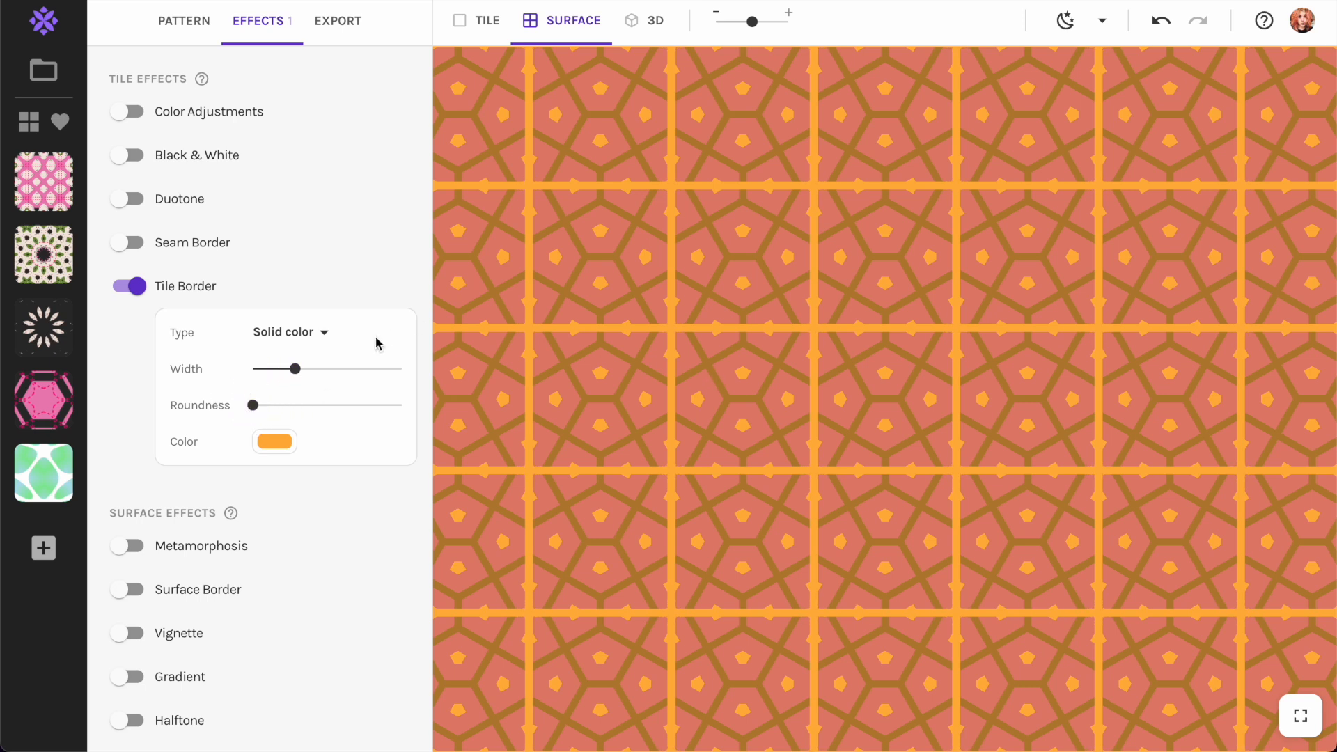
pyautogui.moveTo(298, 367); pyautogui.dragTo(280, 377)
pyautogui.click(43, 547)
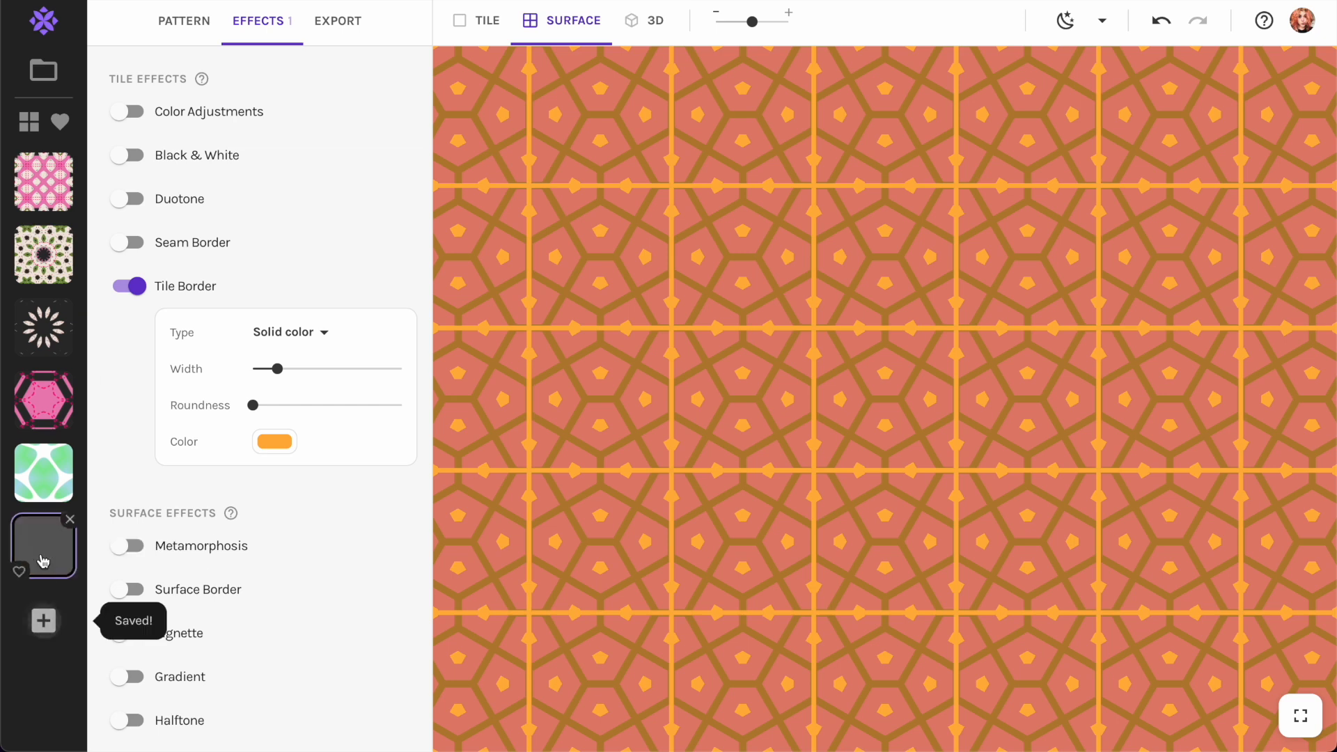
# Set the tiling to Echo Honeycomb, fit the sampling frame inside the second-row pink block, and save the pattern.
pyautogui.click(189, 21)
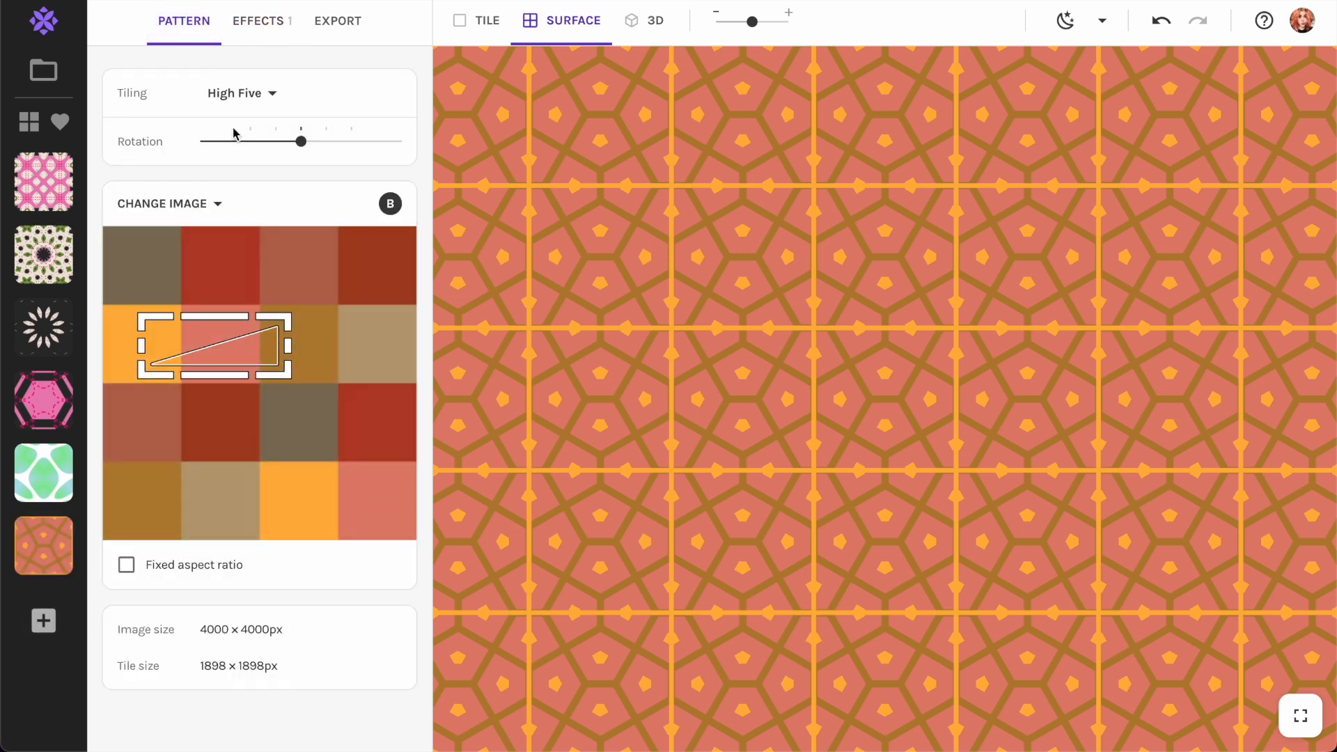
pyautogui.click(244, 93)
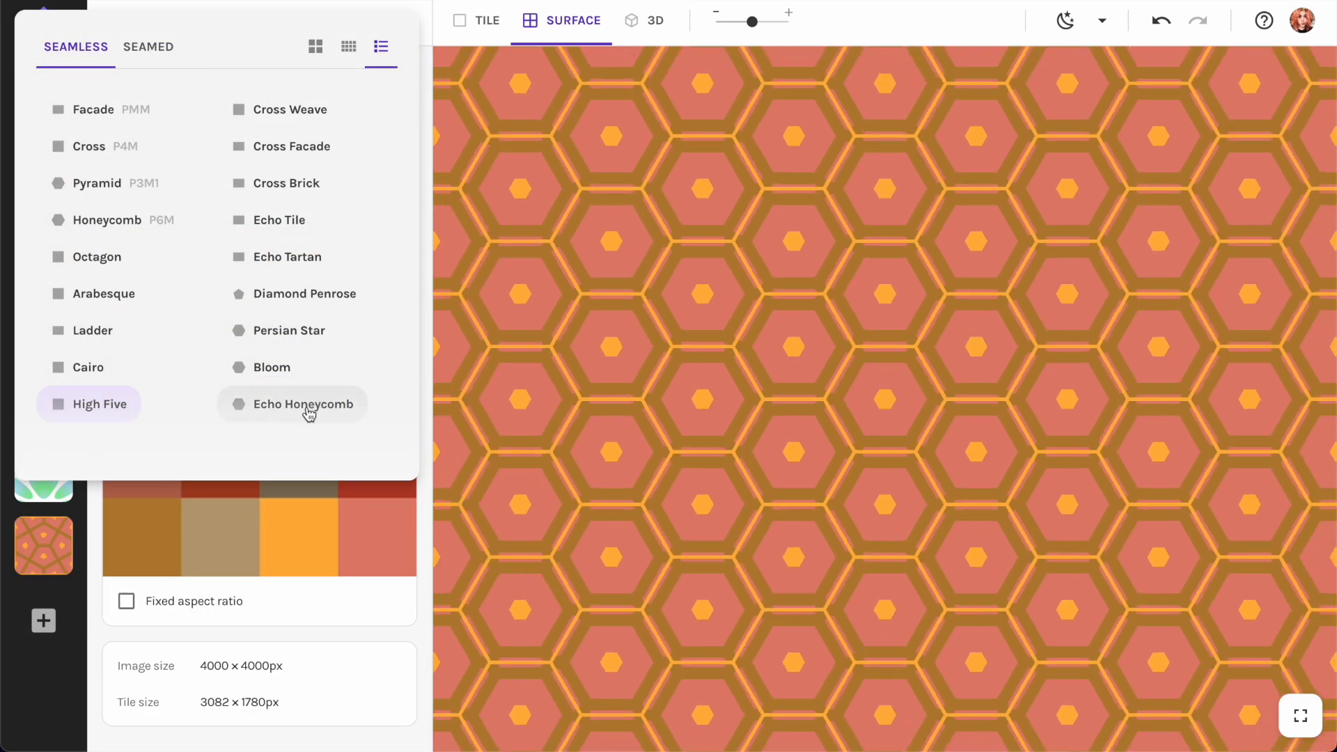
pyautogui.click(307, 404)
pyautogui.moveTo(289, 383); pyautogui.dragTo(220, 395)
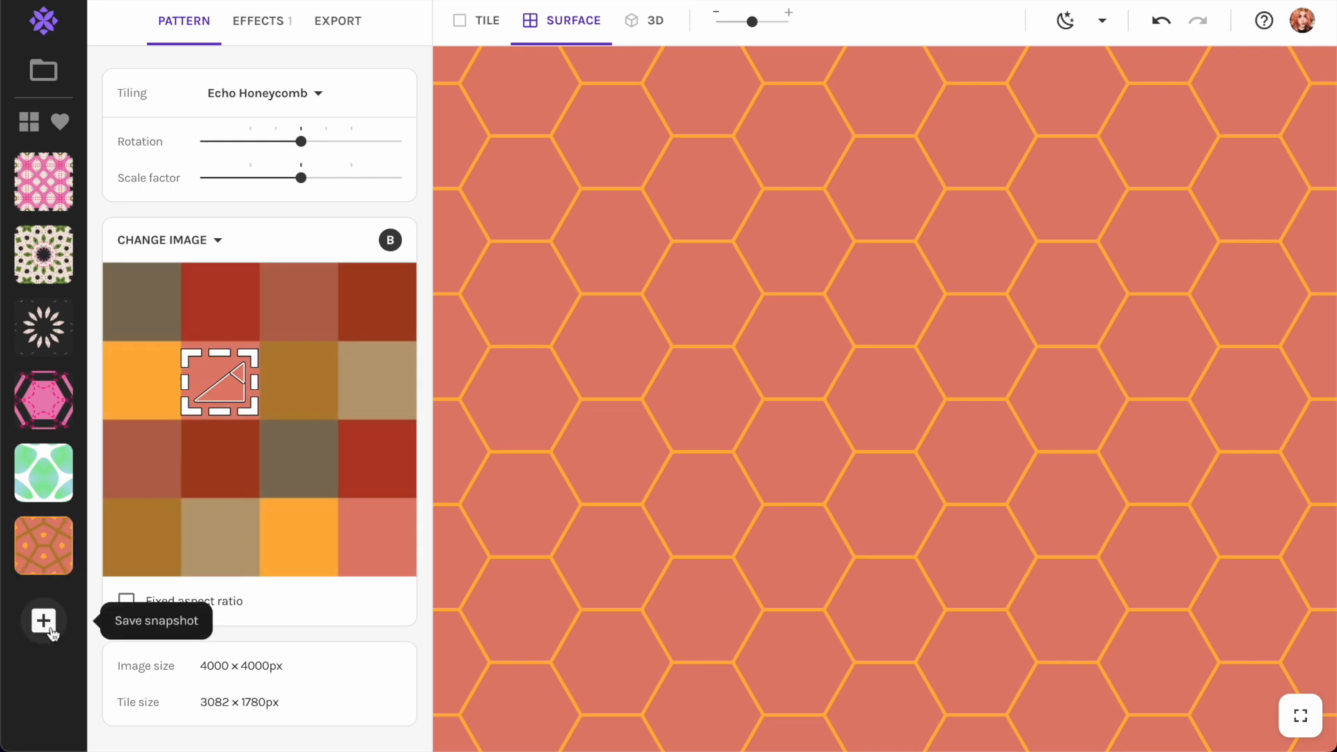
pyautogui.click(43, 630)
# Save two more Echo Honeycomb patterns, one sampled from the second-row brown block and one from the tan block beside it.
pyautogui.moveTo(257, 387); pyautogui.dragTo(375, 387)
pyautogui.click(46, 691)
pyautogui.click(55, 705)
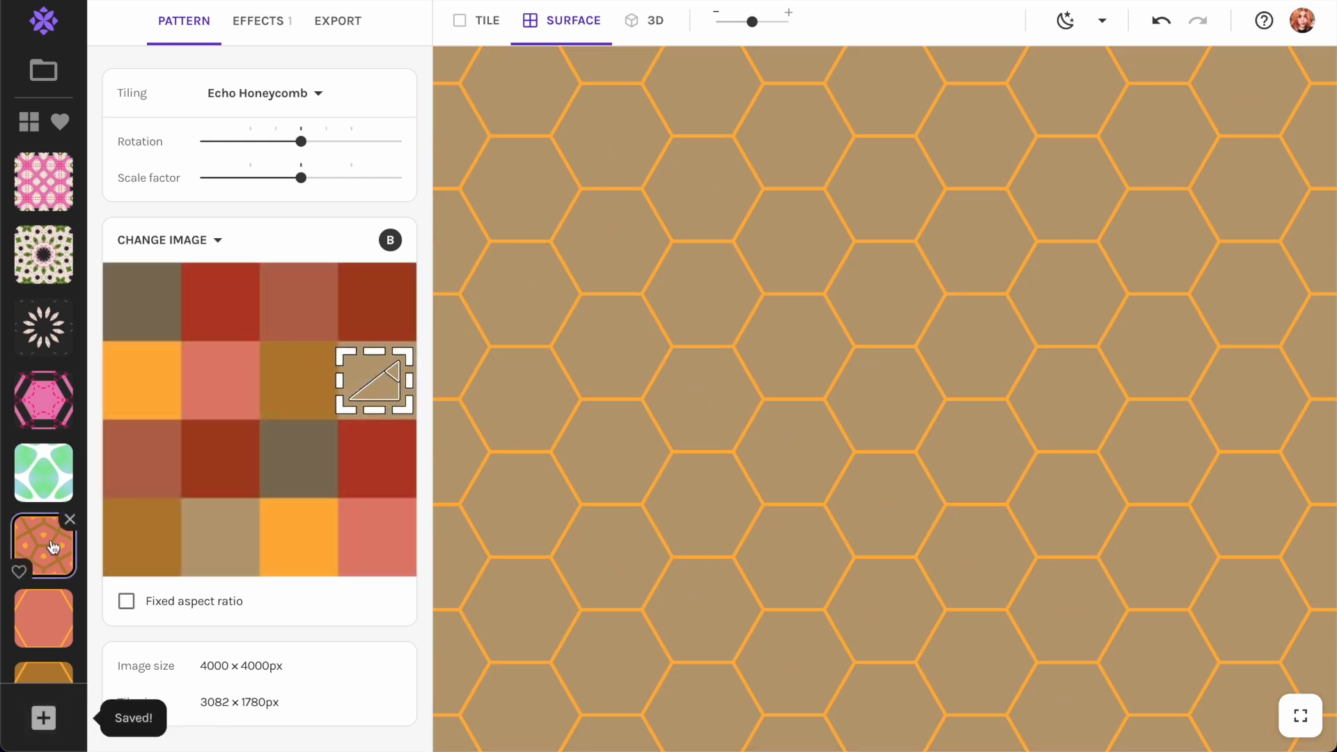
# Sample the last-row pink block and recolor the tile border dark red #7C2C1D.
pyautogui.scroll(-2, 52, 546)
pyautogui.moveTo(390, 371); pyautogui.dragTo(386, 544)
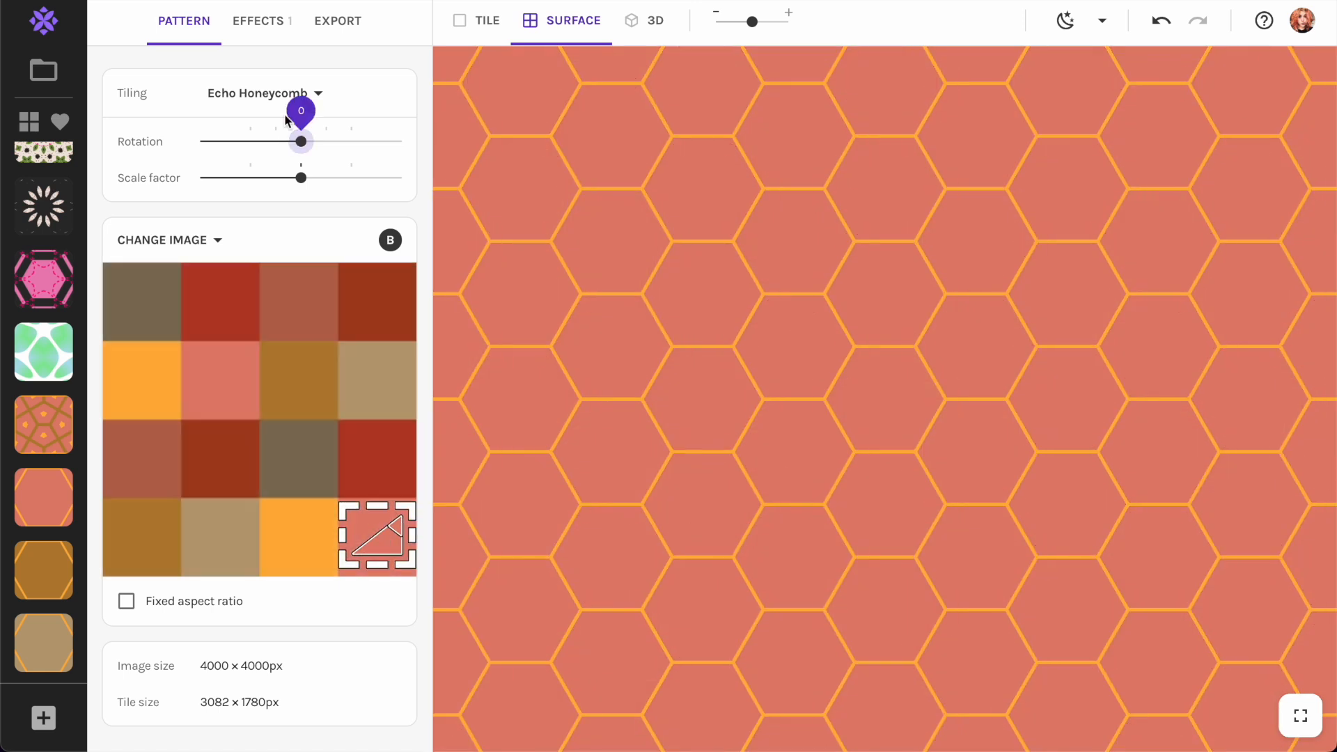
pyautogui.click(264, 23)
pyautogui.click(262, 443)
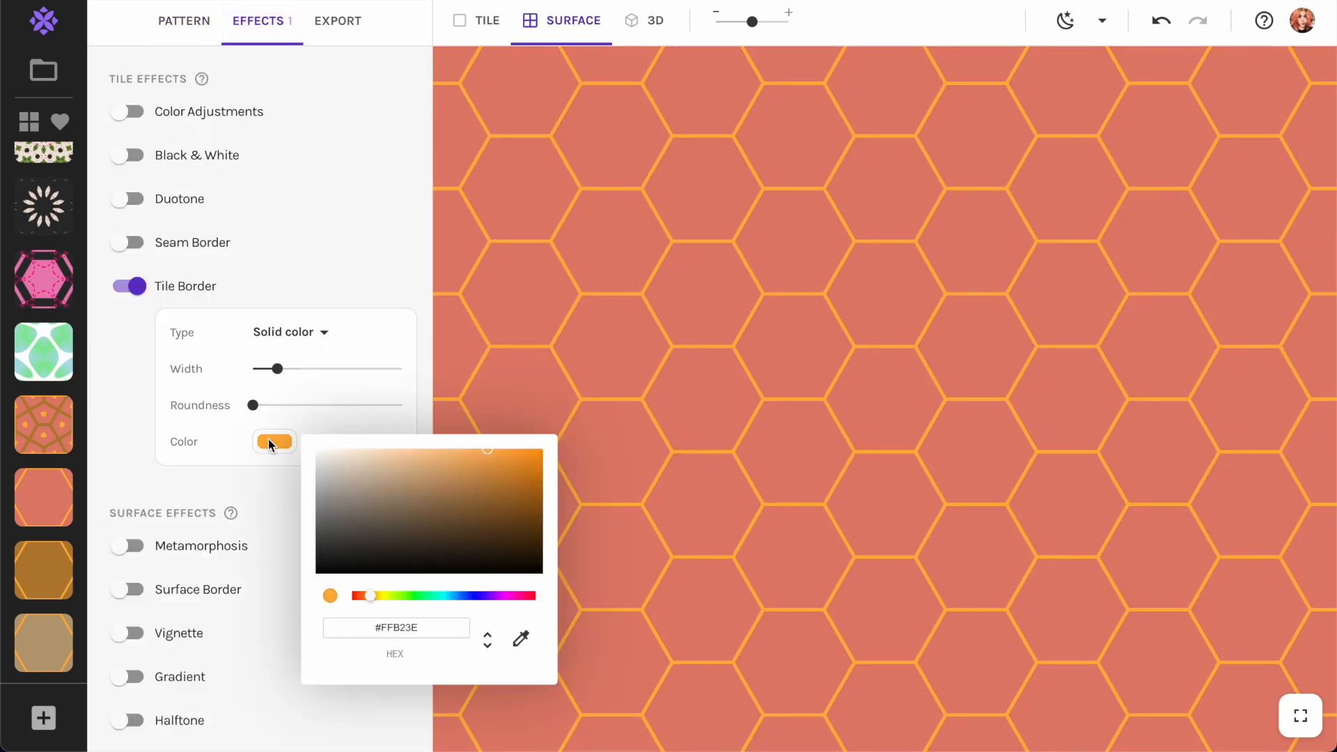
pyautogui.moveTo(346, 463); pyautogui.dragTo(261, 426)
pyautogui.moveTo(398, 518); pyautogui.dragTo(369, 499)
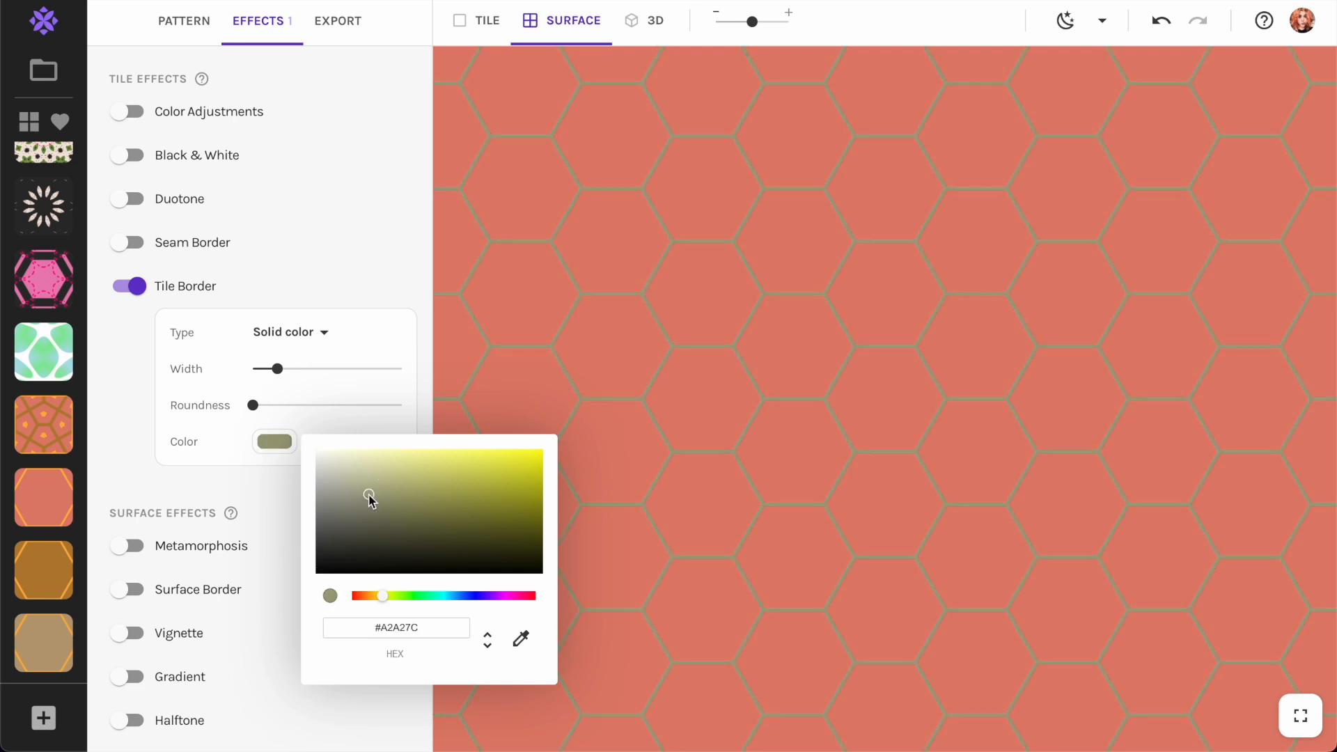
pyautogui.click(521, 639)
pyautogui.click(641, 541)
pyautogui.moveTo(465, 509)
pyautogui.mouseDown()
pyautogui.moveTo(453, 487)
pyautogui.moveTo(490, 514)
pyautogui.mouseUp()
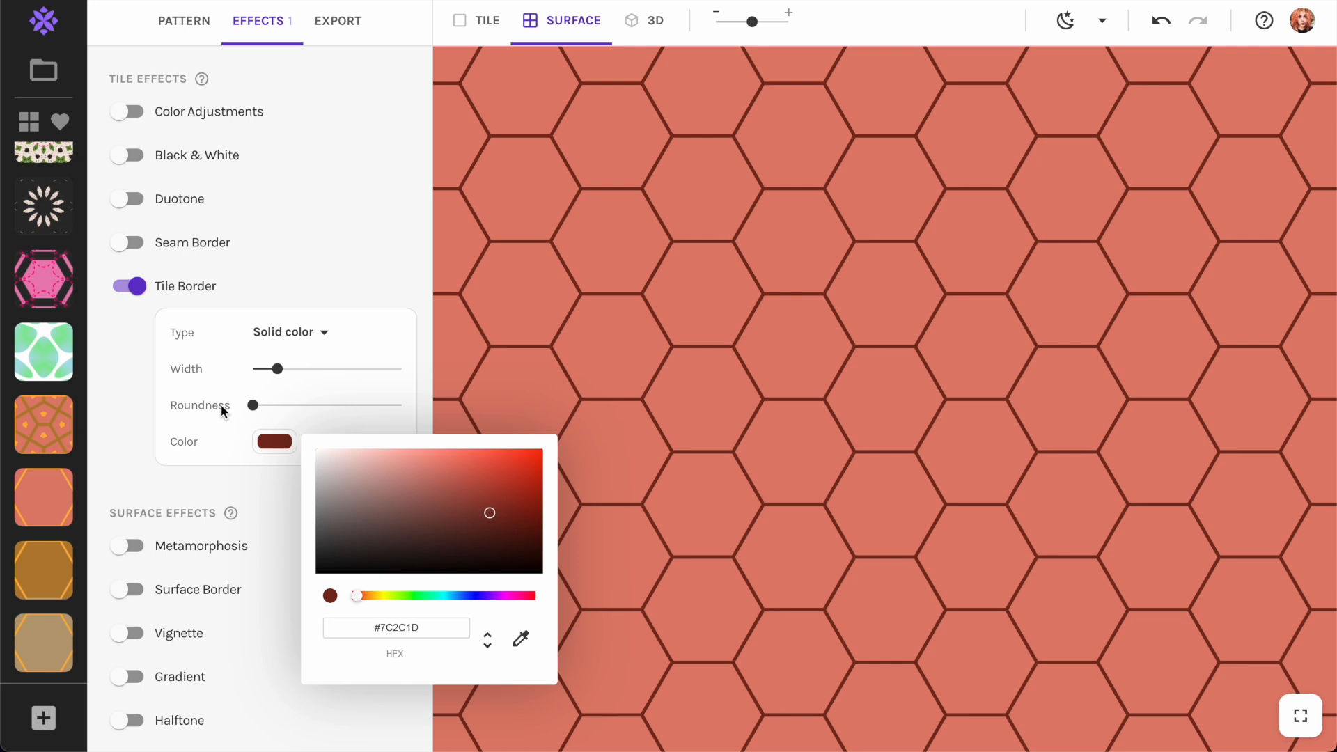
# Try thicker tile borders with rounded corners, settling on roundness 0.143 and width 0.045.
pyautogui.click(128, 388)
pyautogui.moveTo(278, 369); pyautogui.dragTo(421, 383)
pyautogui.moveTo(252, 411); pyautogui.dragTo(477, 407)
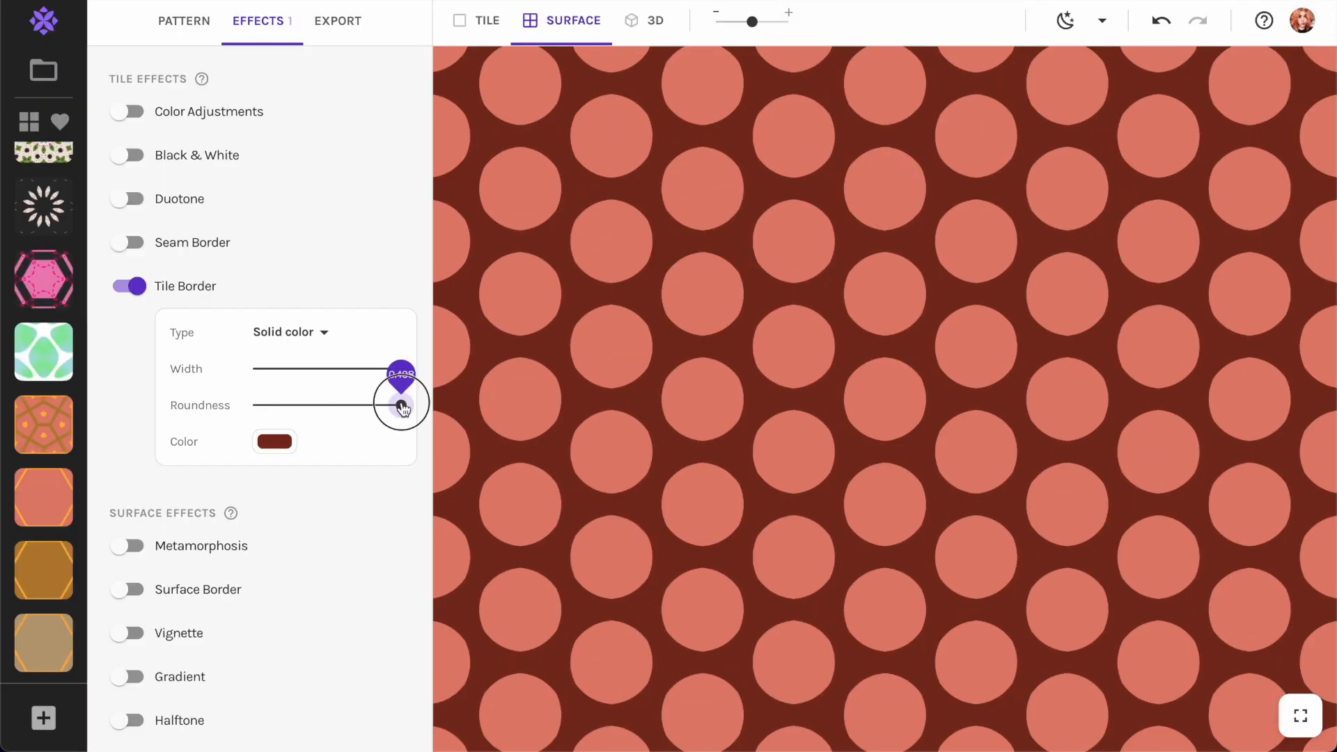
pyautogui.moveTo(402, 406); pyautogui.dragTo(296, 407)
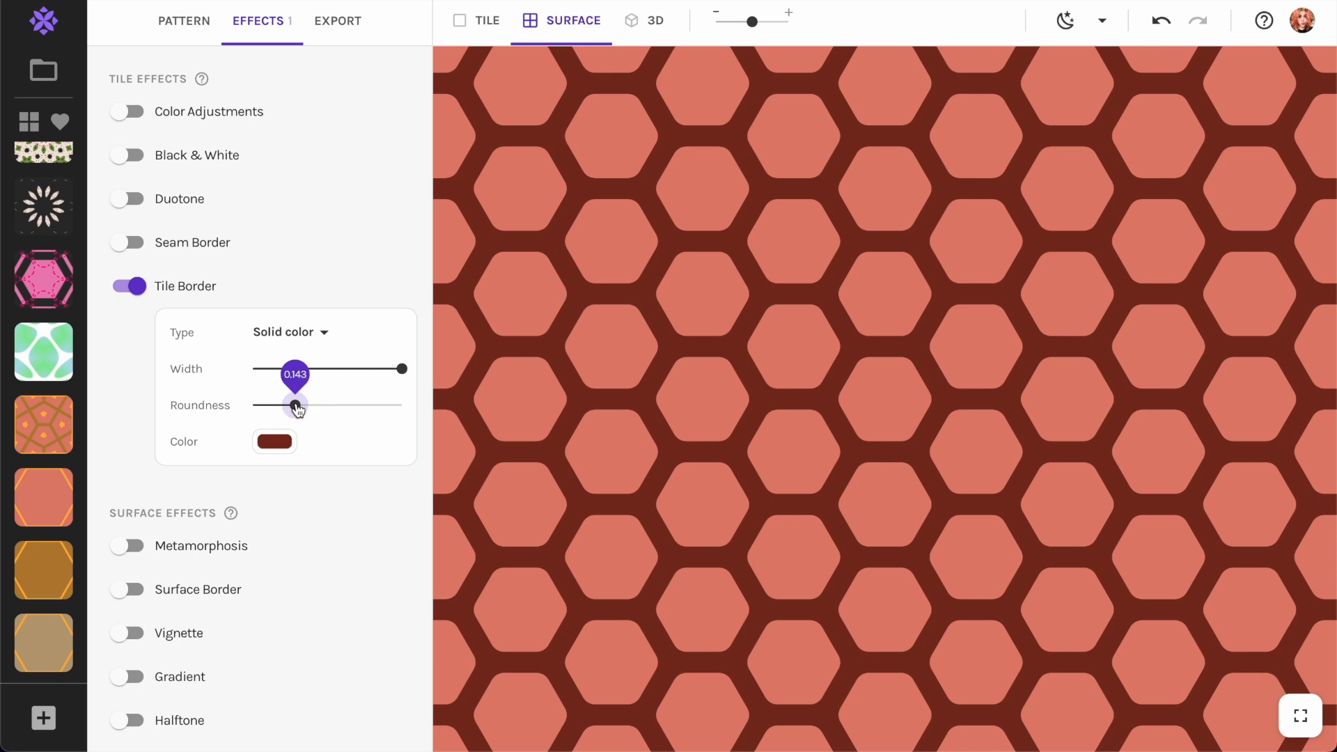
pyautogui.moveTo(405, 368); pyautogui.dragTo(320, 370)
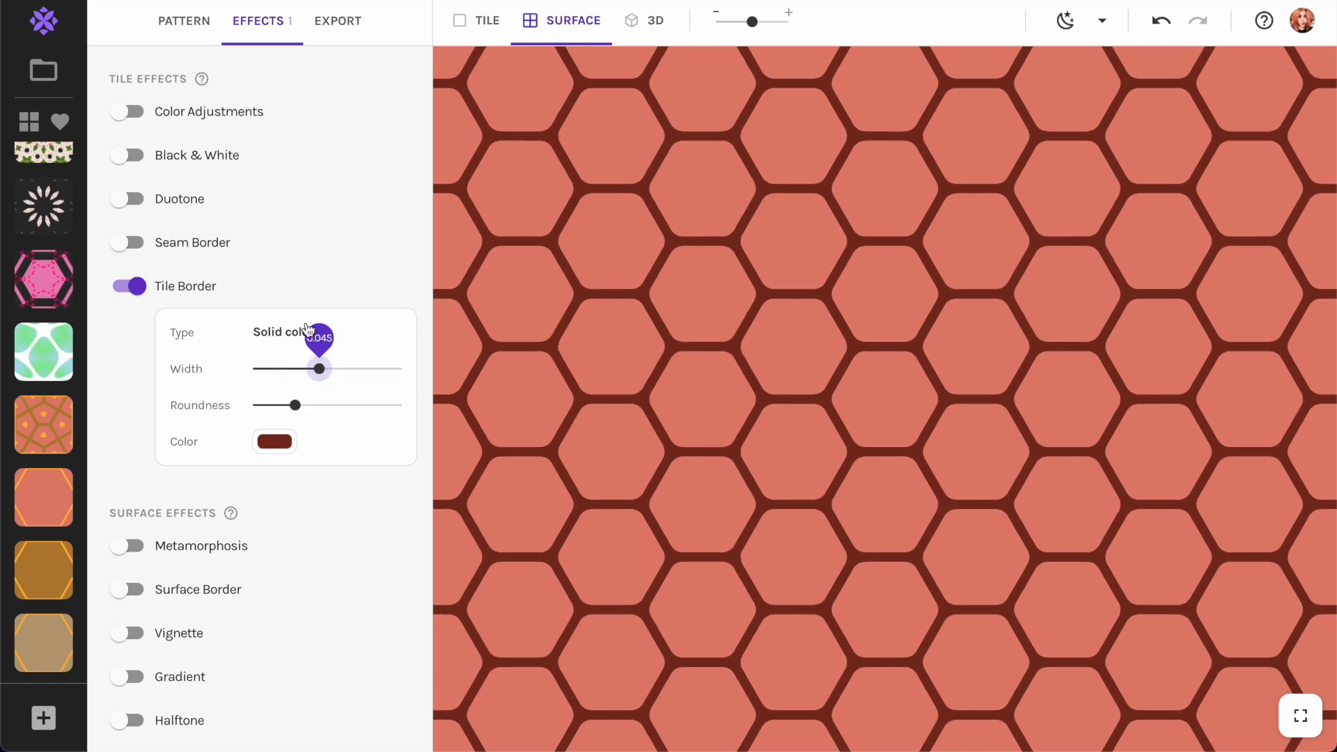
# Sample across the third-row rust and gray-brown blocks, and give the tile border a thinner line with zero roundness.
pyautogui.click(215, 42)
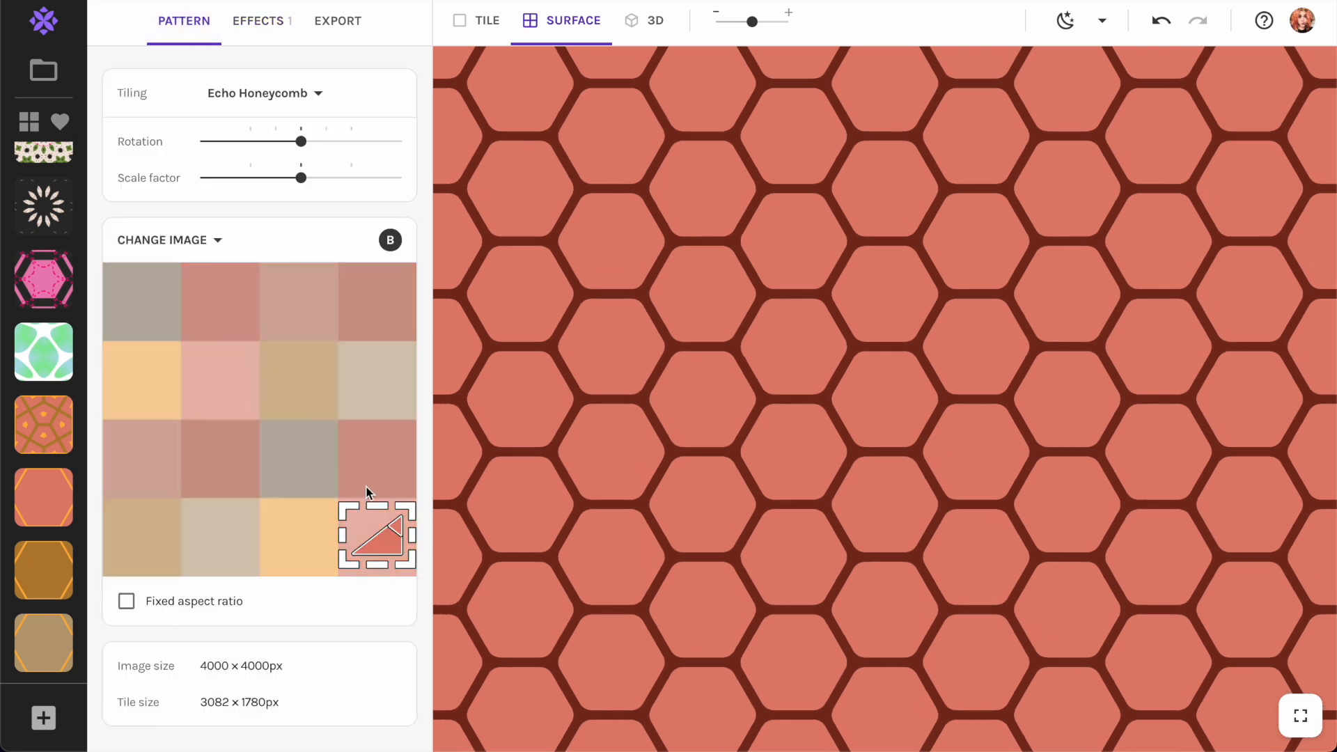
pyautogui.moveTo(376, 533); pyautogui.dragTo(255, 461)
pyautogui.click(259, 21)
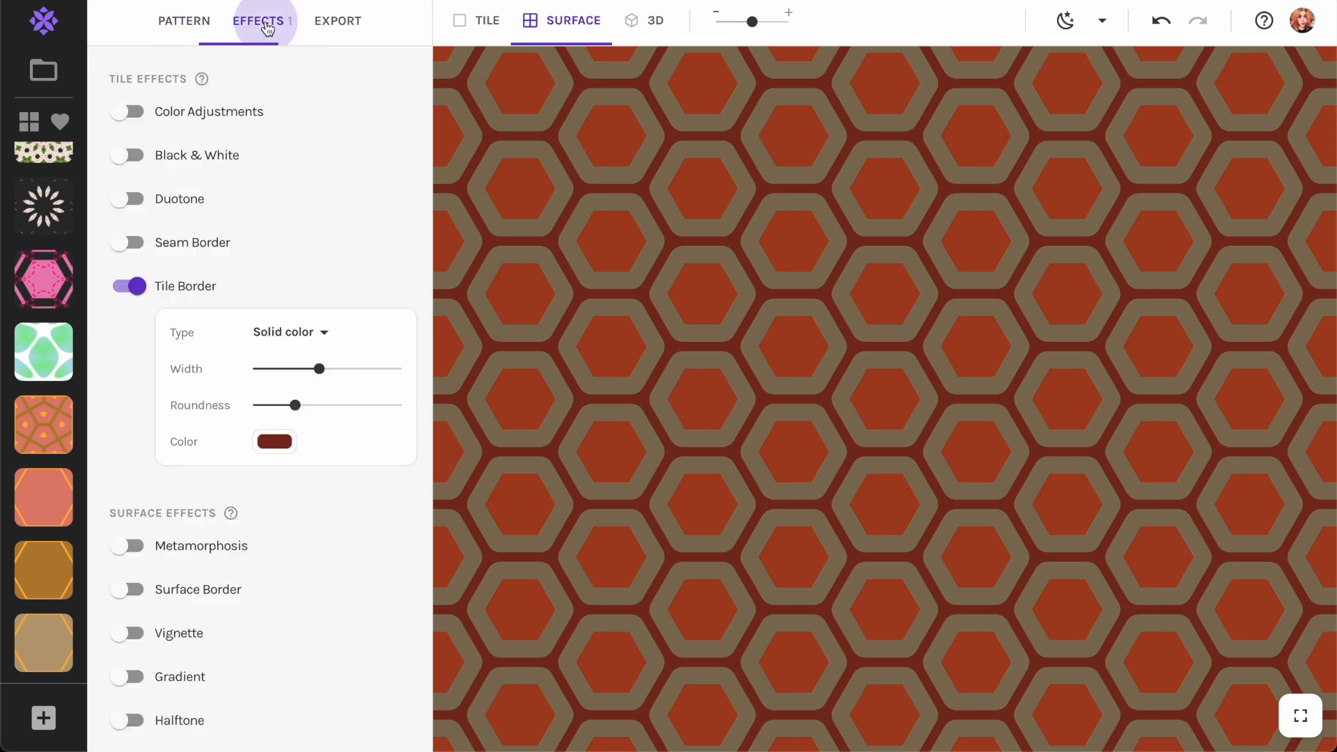
pyautogui.moveTo(301, 404); pyautogui.dragTo(167, 414)
pyautogui.moveTo(321, 371); pyautogui.dragTo(290, 369)
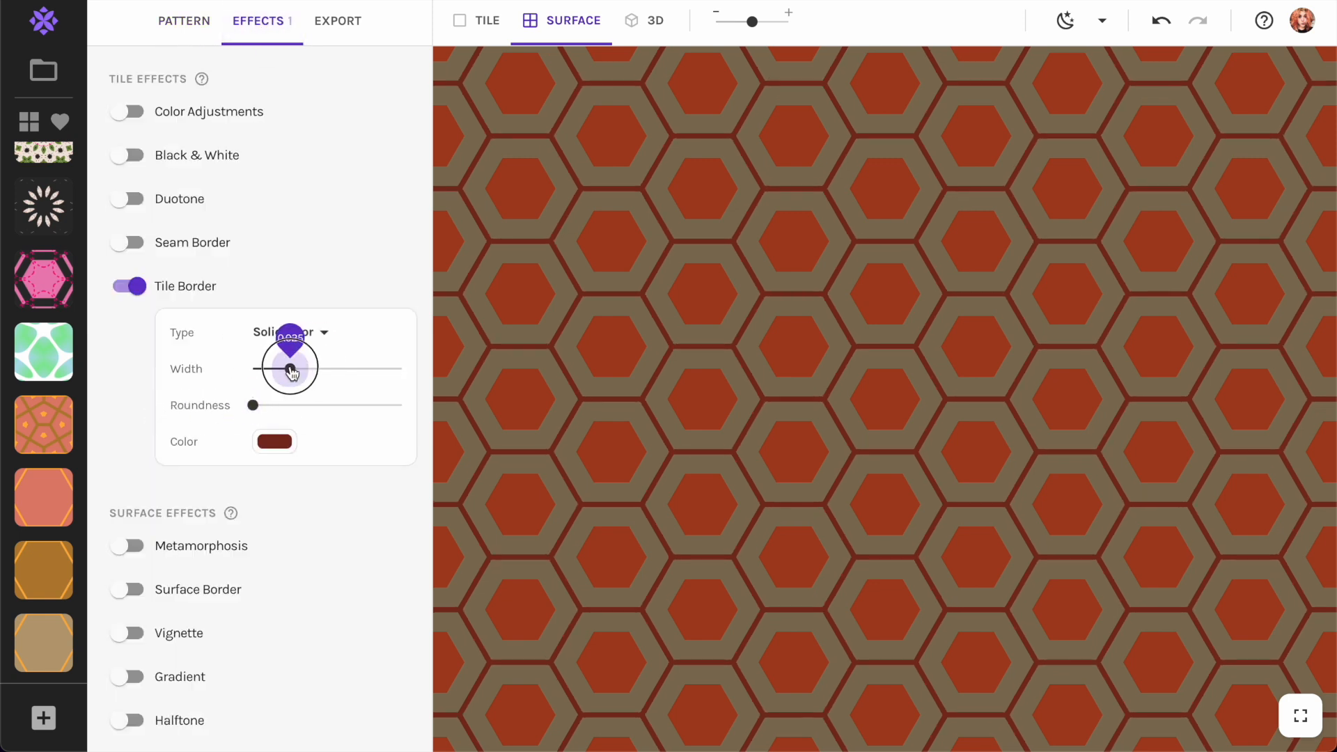
pyautogui.click(176, 21)
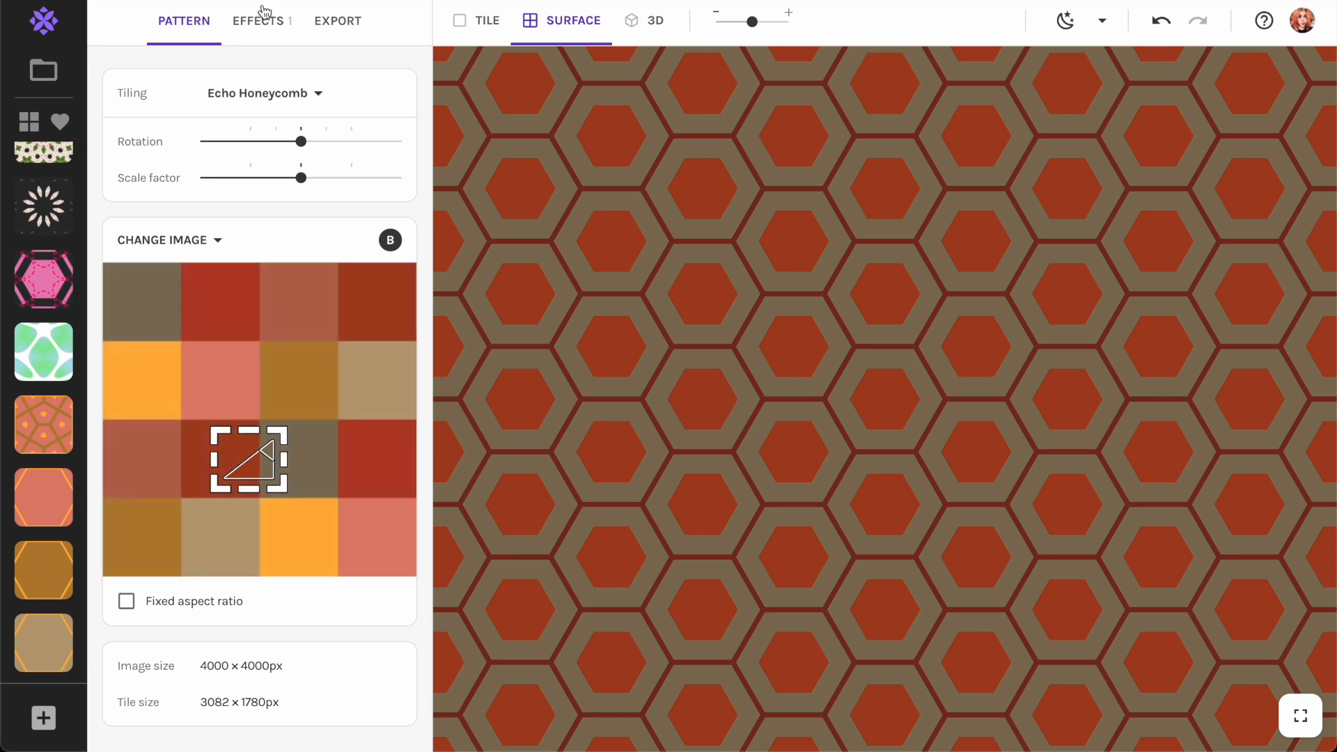
# Set the tile border color to pale pink #FCE9E2.
pyautogui.click(263, 16)
pyautogui.click(286, 447)
pyautogui.moveTo(382, 507); pyautogui.dragTo(341, 457)
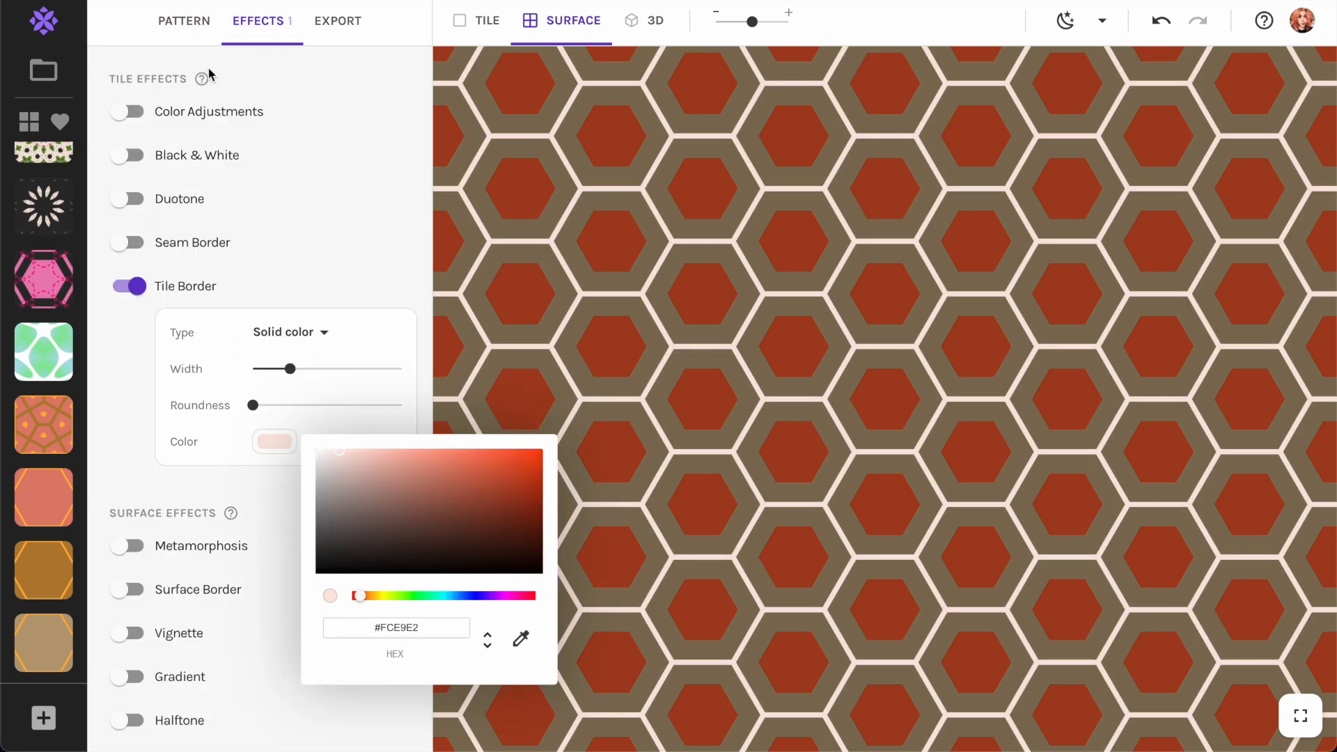
pyautogui.click(185, 22)
pyautogui.click(187, 21)
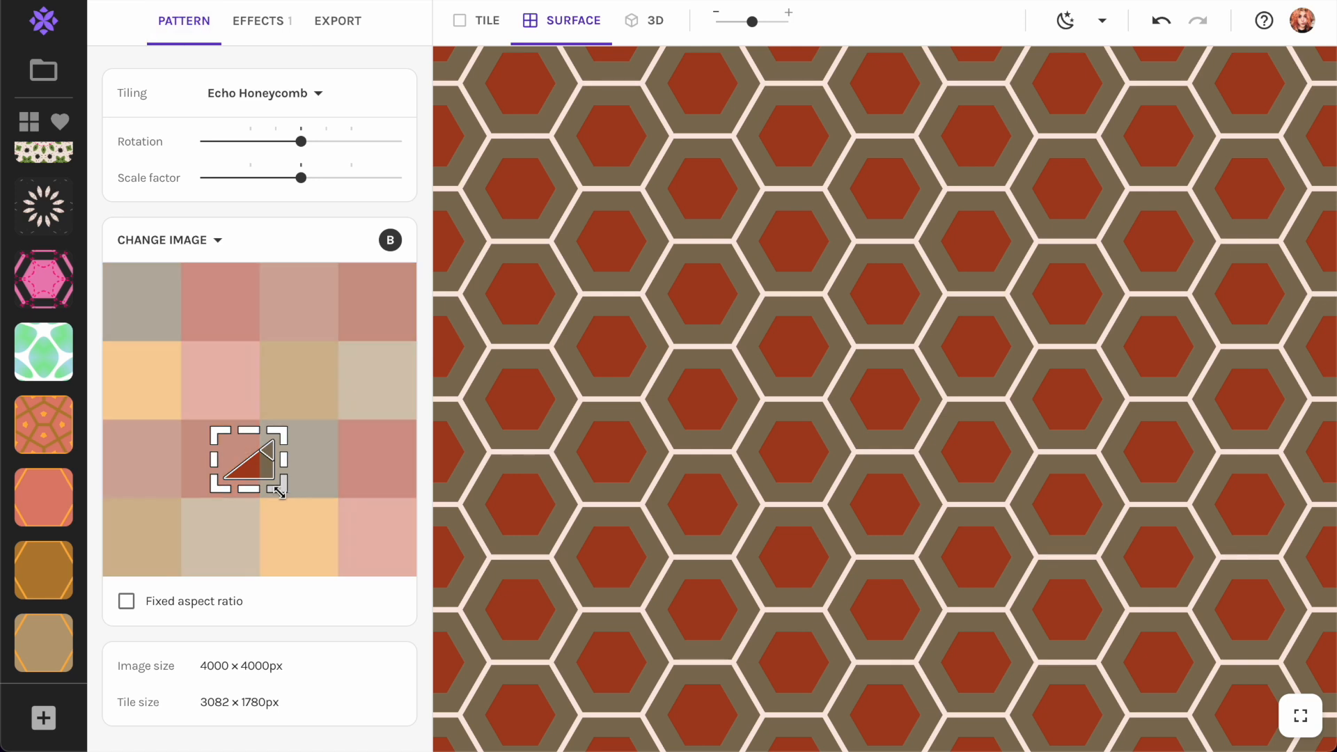
# Save two bordered honeycomb patterns, one pairing orange with pink and one sampled across the first-row red and rose blocks.
pyautogui.moveTo(261, 472); pyautogui.dragTo(242, 314)
pyautogui.click(38, 728)
pyautogui.click(44, 725)
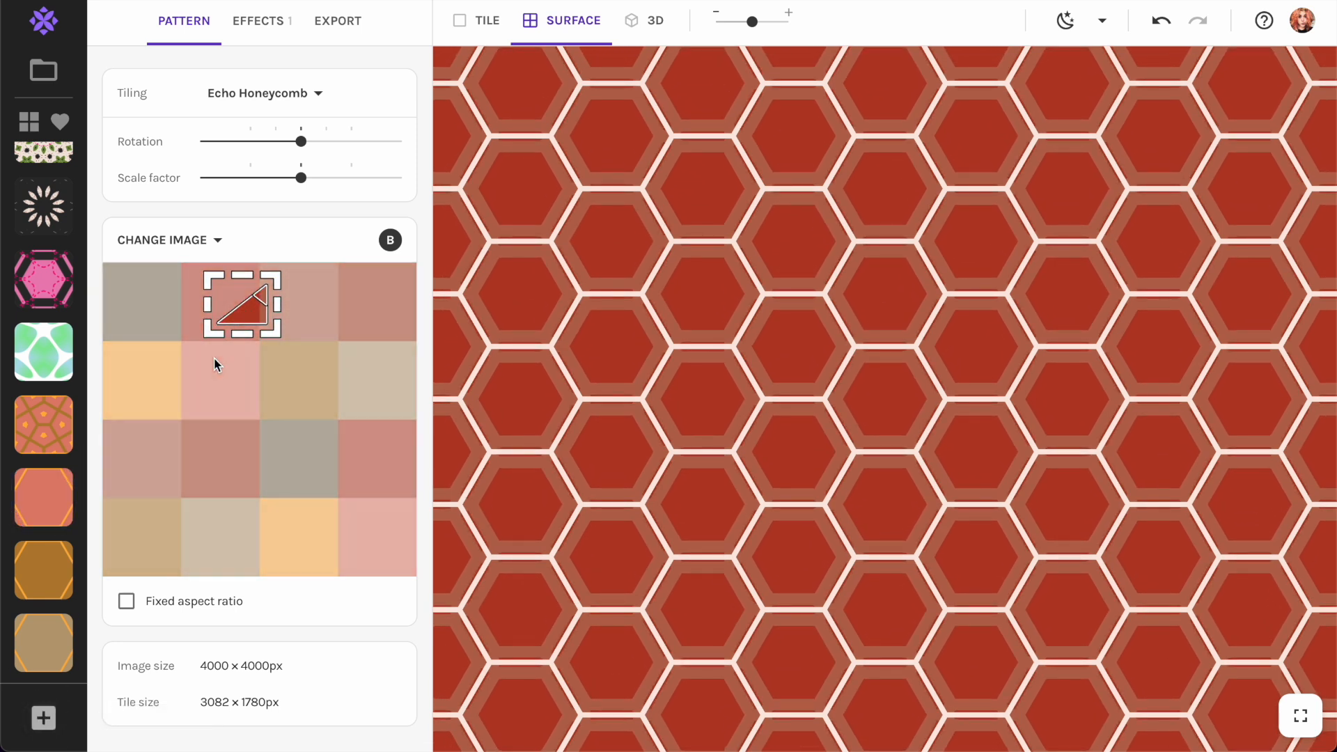
# Save a tan, brown and pink honeycomb, and another with the frame widened over the last-row tan, orange and pink blocks.
pyautogui.moveTo(243, 312); pyautogui.dragTo(333, 536)
pyautogui.click(52, 721)
pyautogui.click(44, 718)
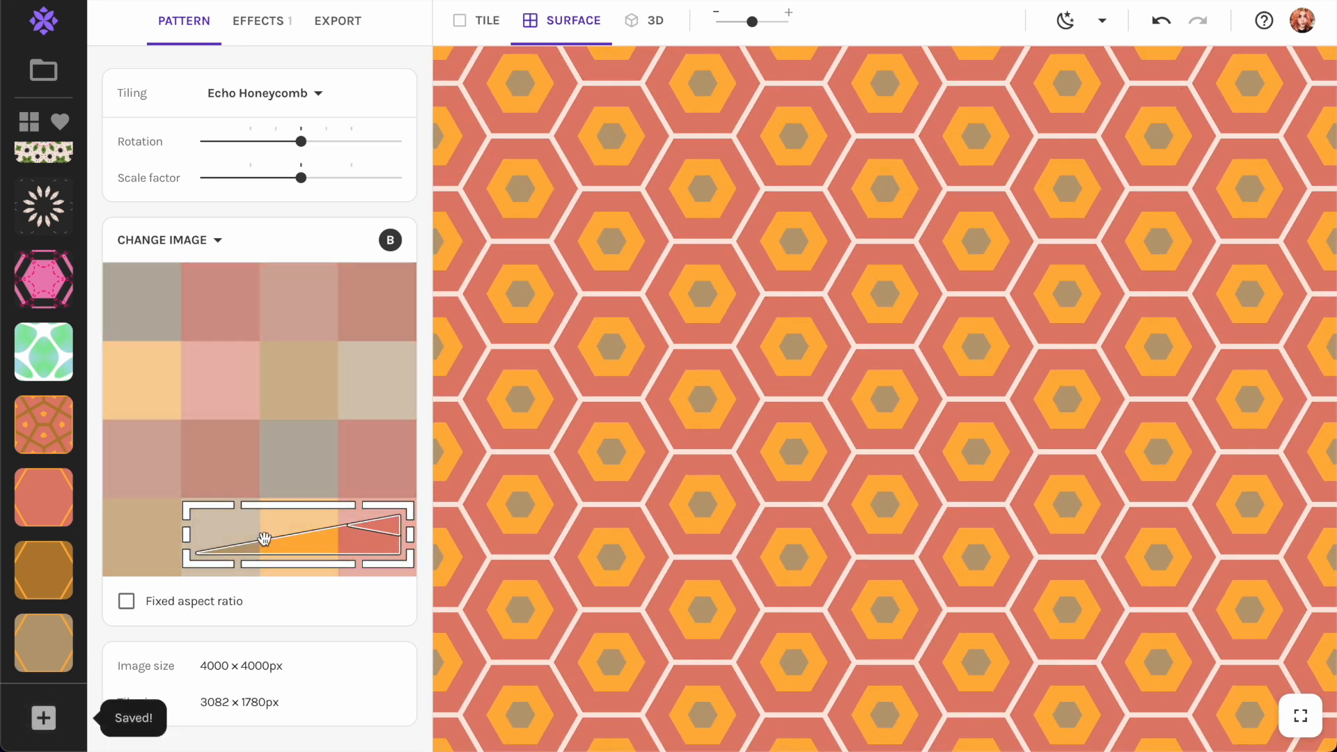
# Switch to the blue and lilac loops image, place the sampling frame just above its middle, and save the pattern.
pyautogui.click(198, 248)
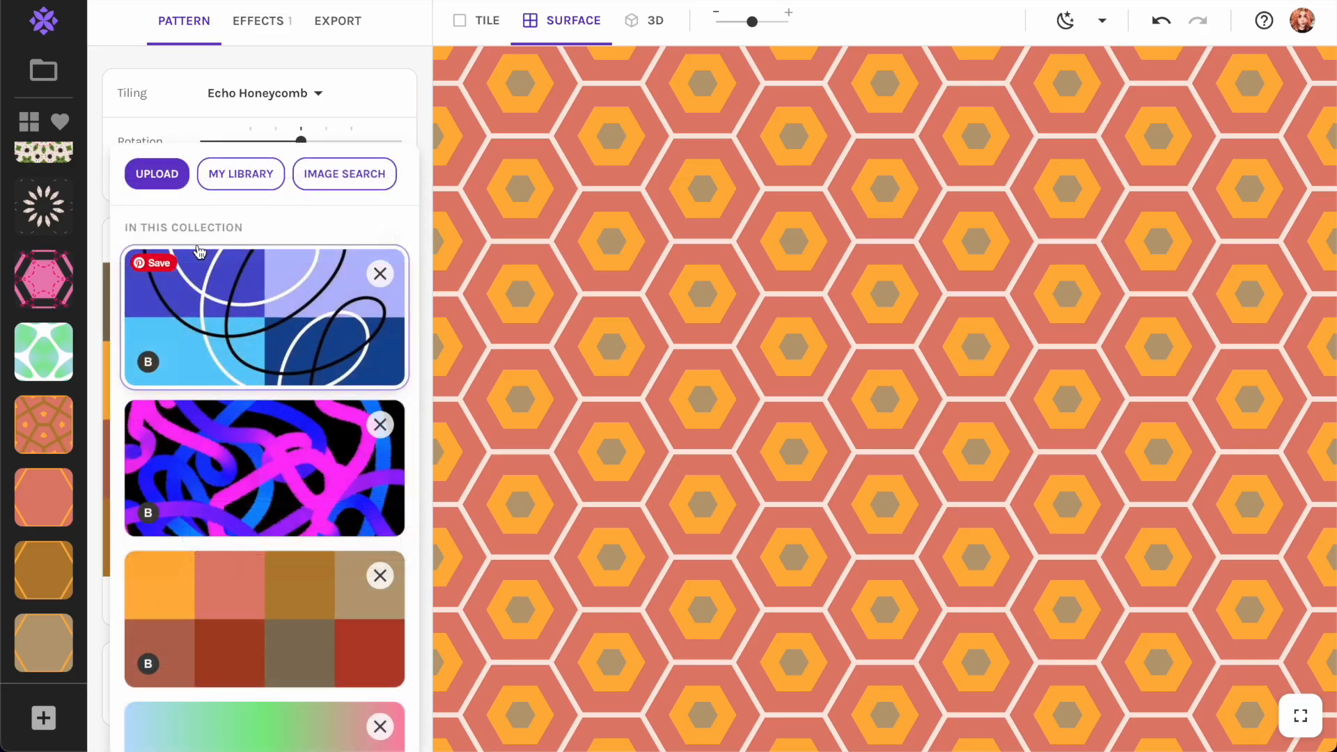
pyautogui.click(247, 324)
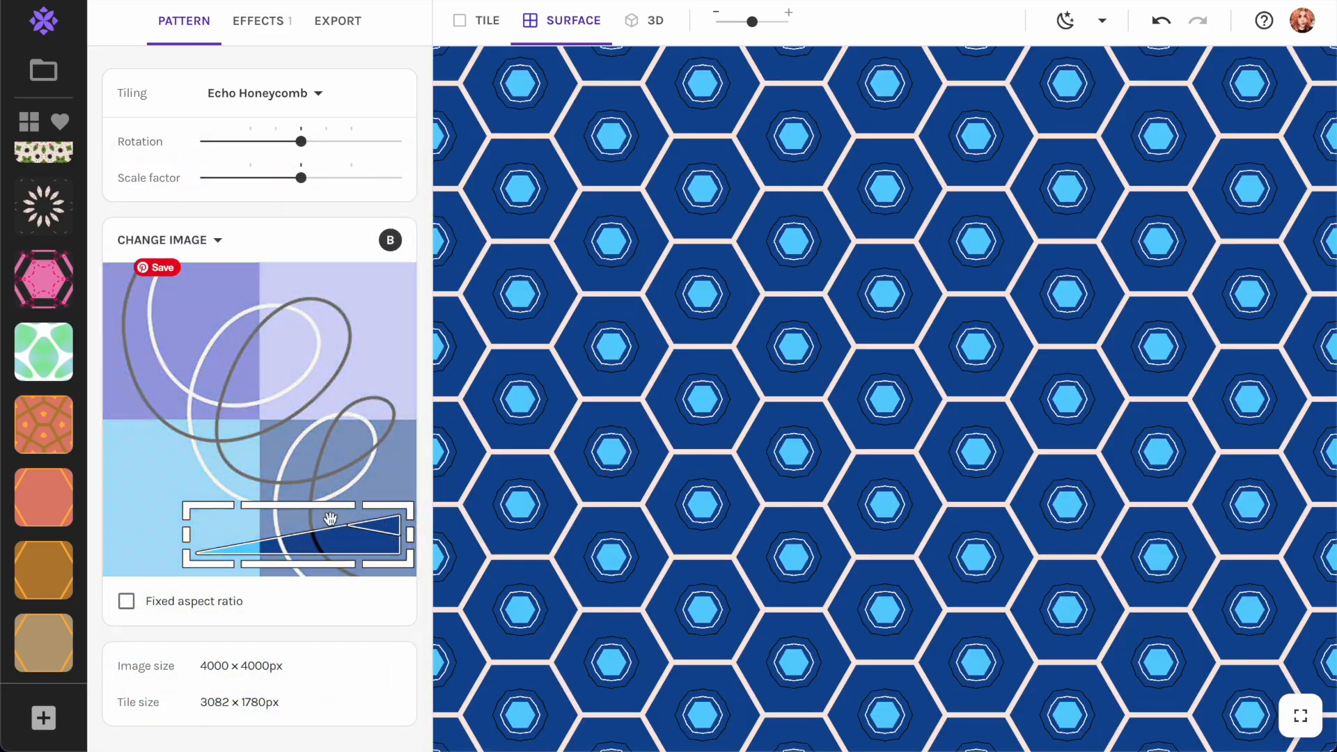
pyautogui.moveTo(328, 532); pyautogui.dragTo(282, 391)
pyautogui.click(49, 718)
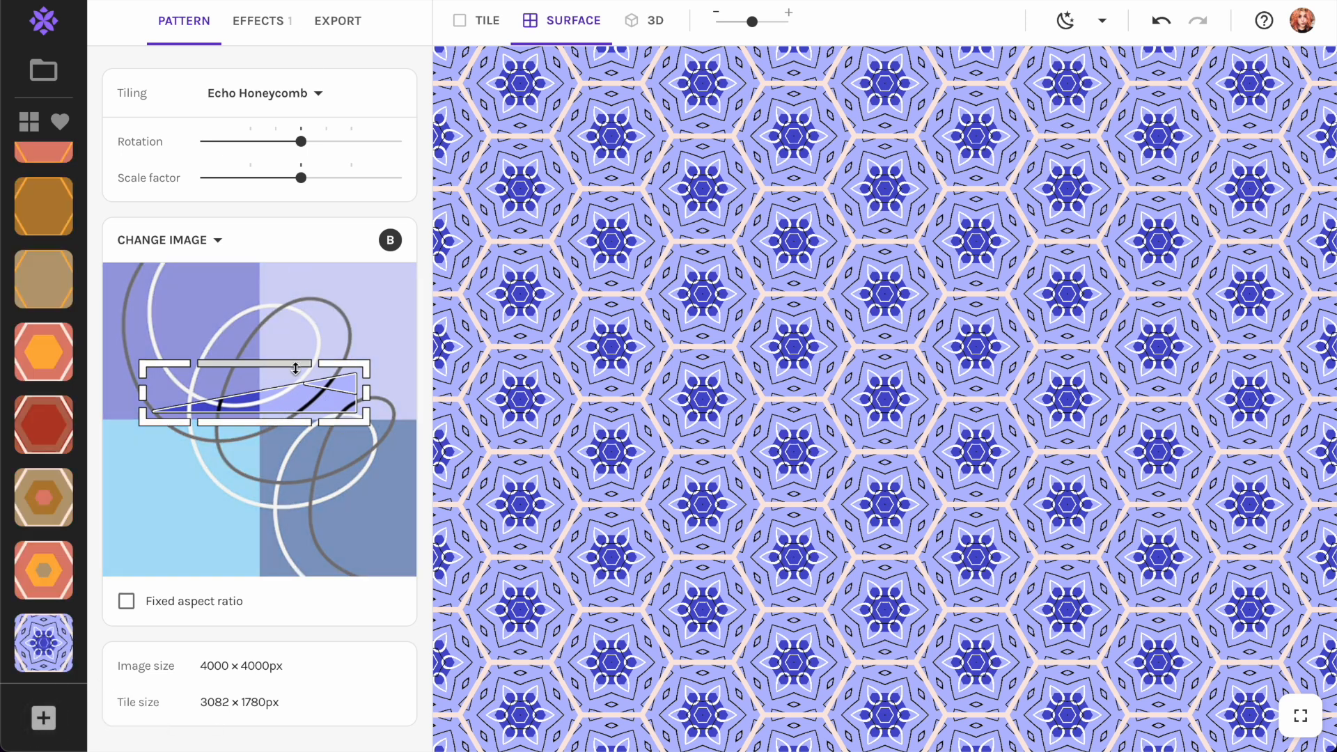
# Save a version of the blue honeycomb pattern without the tile border and delete the bordered version from the collection.
pyautogui.click(264, 21)
pyautogui.click(133, 284)
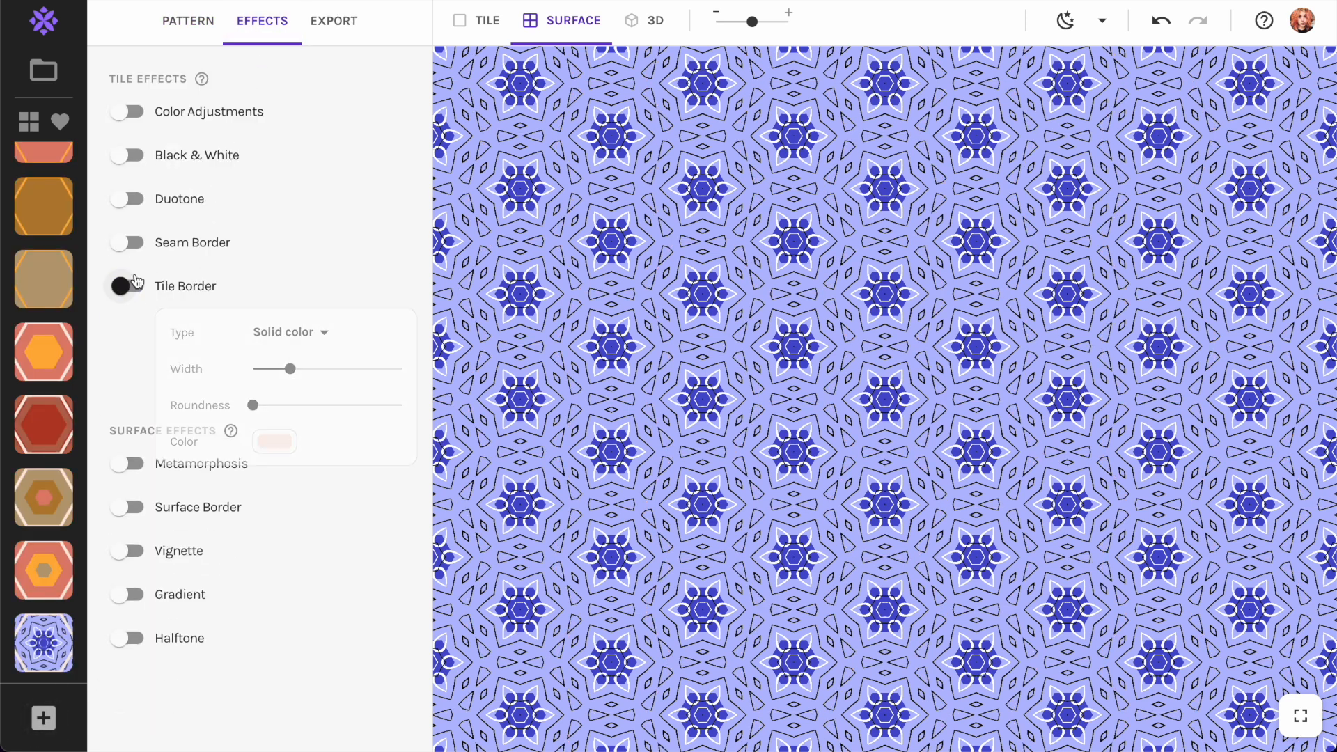
pyautogui.click(43, 718)
pyautogui.moveTo(48, 652)
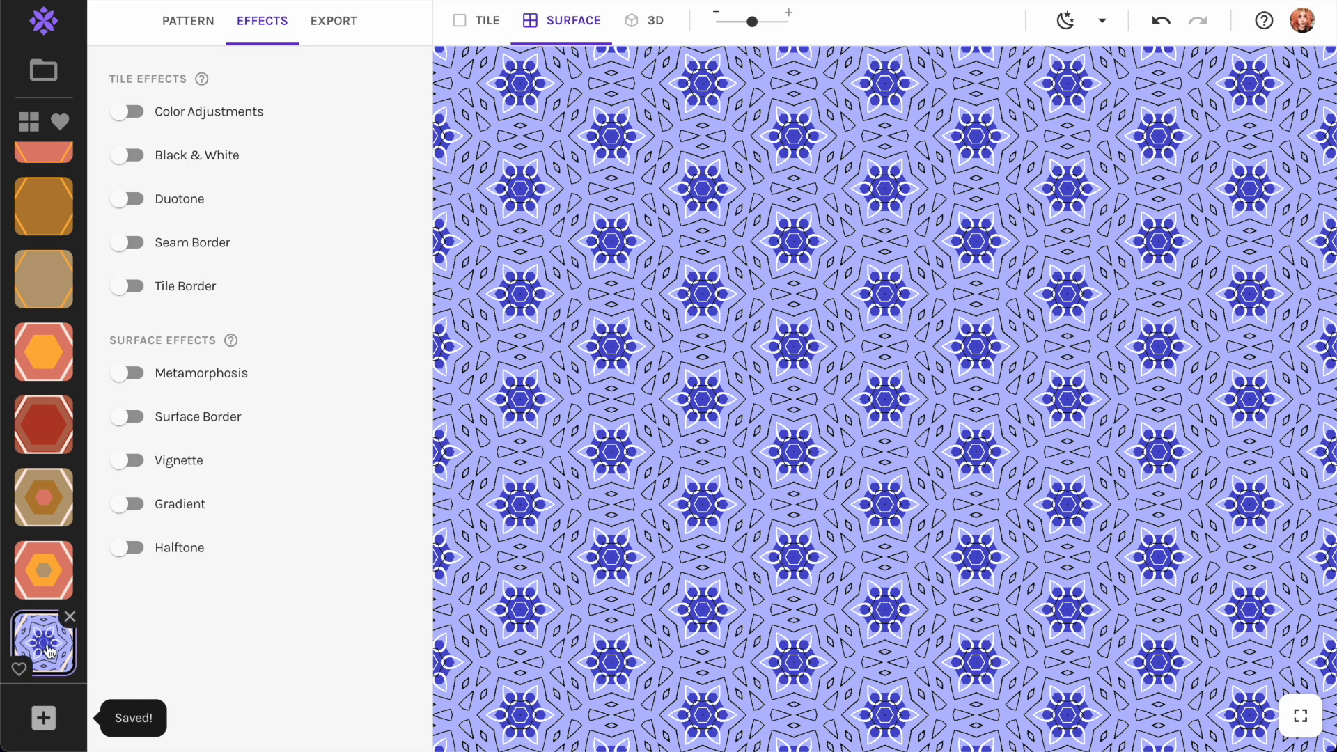
pyautogui.click(72, 546)
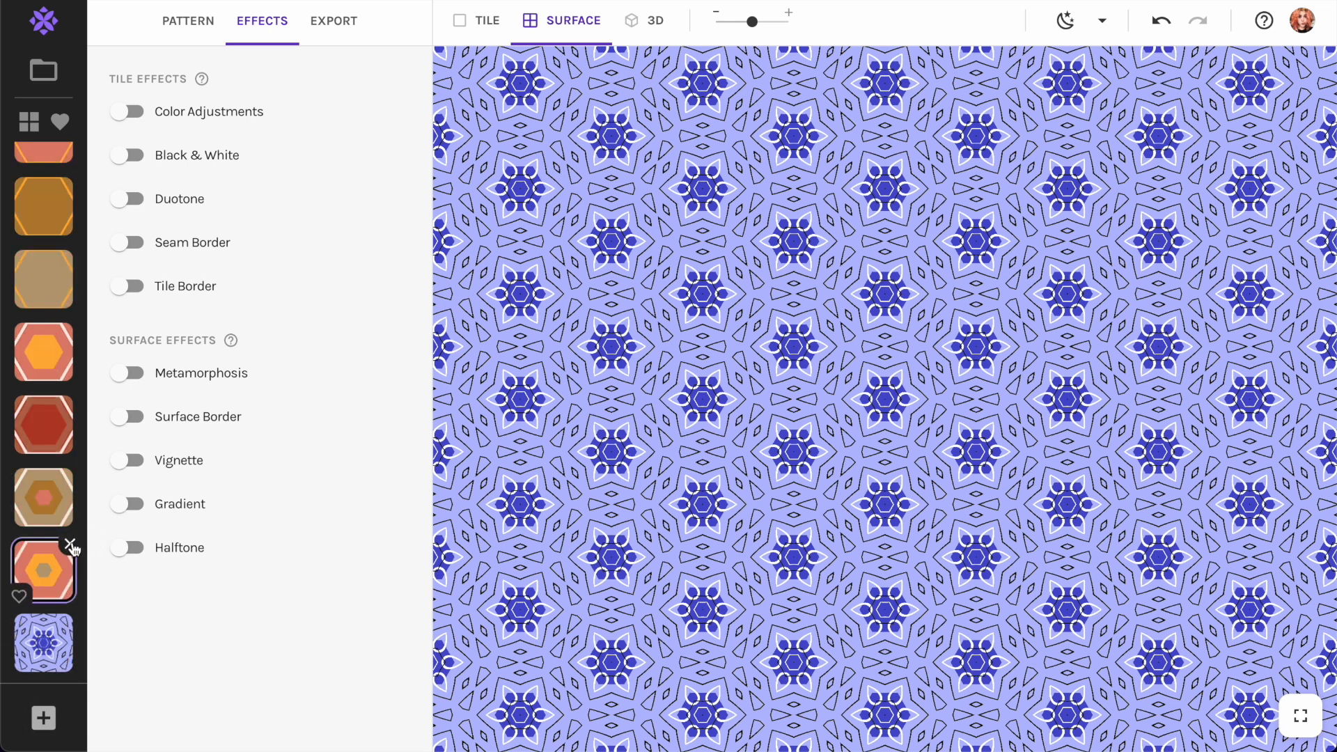
# Move the sampling frame up over the large loops and set the tiling to Octagon.
pyautogui.click(188, 21)
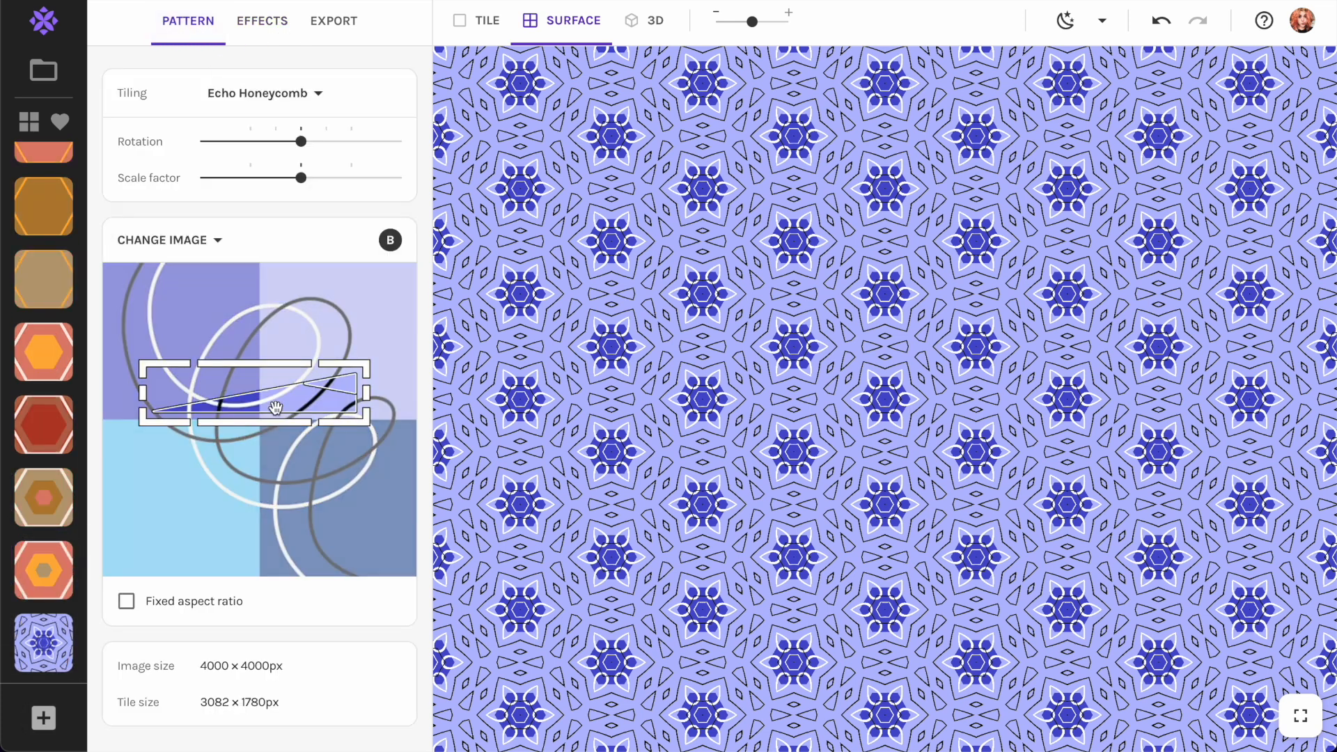
pyautogui.moveTo(277, 397); pyautogui.dragTo(277, 322)
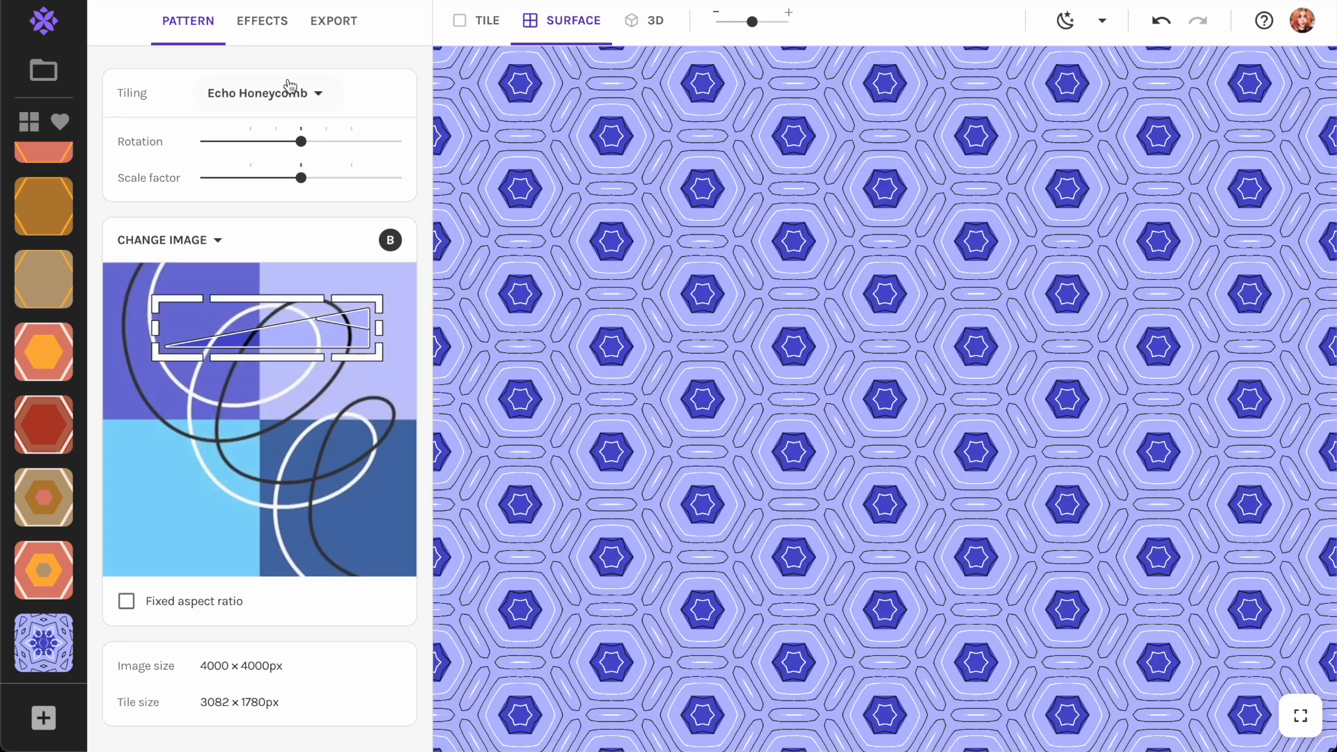
pyautogui.click(286, 91)
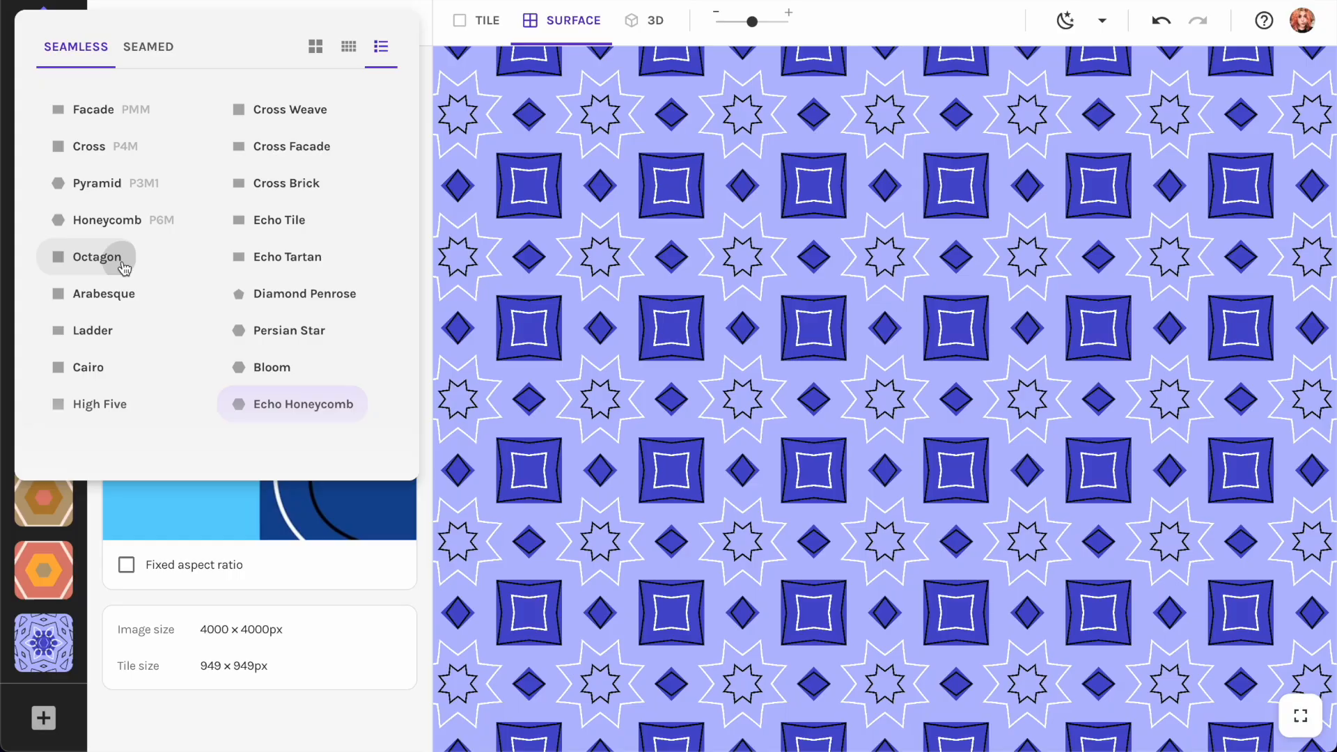
pyautogui.click(124, 268)
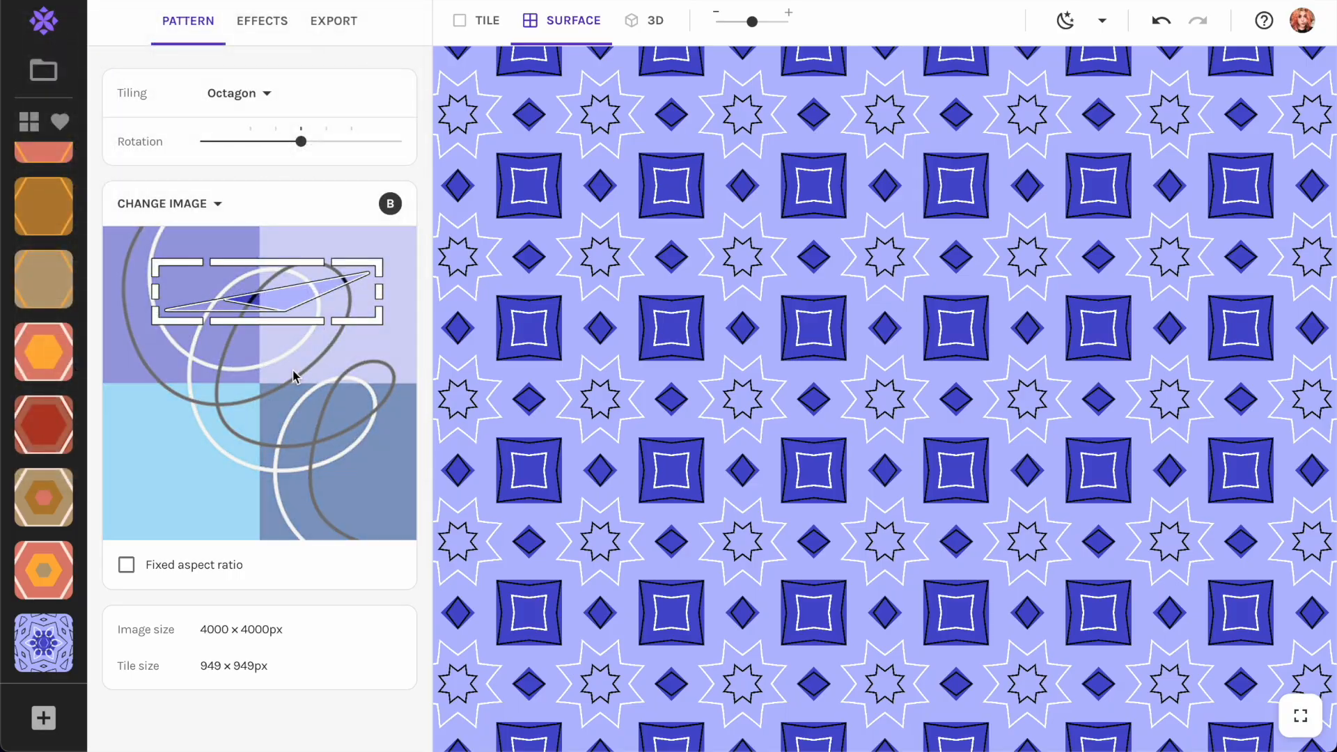
# Make the sampling frame taller, reposition it over the blue blocks, and save a dark blue and a light blue Octagon pattern.
pyautogui.moveTo(291, 321); pyautogui.dragTo(291, 394)
pyautogui.moveTo(292, 313); pyautogui.dragTo(212, 359)
pyautogui.click(56, 712)
pyautogui.click(51, 720)
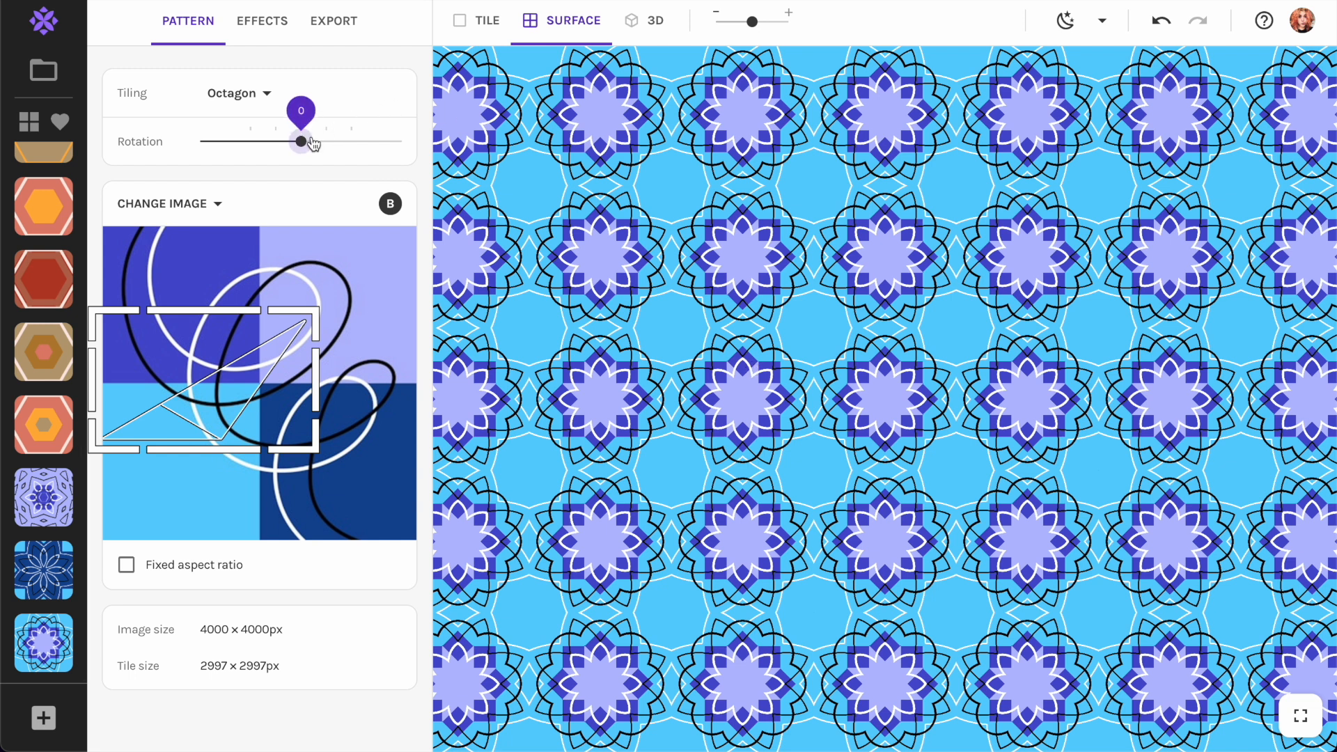
# Switch to the eyeball image and shrink the sampling frame over the dashed line below the pink rectangle.
pyautogui.click(199, 205)
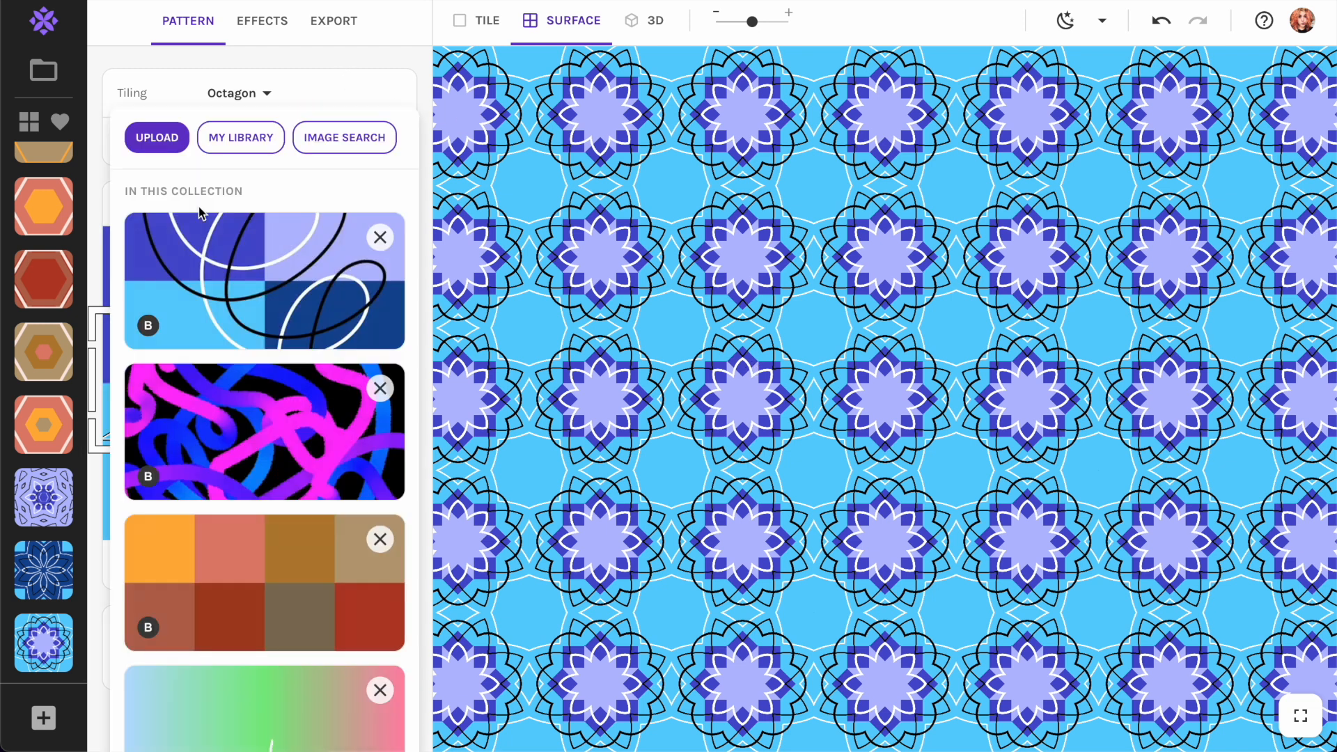
pyautogui.scroll(-3, 265, 418)
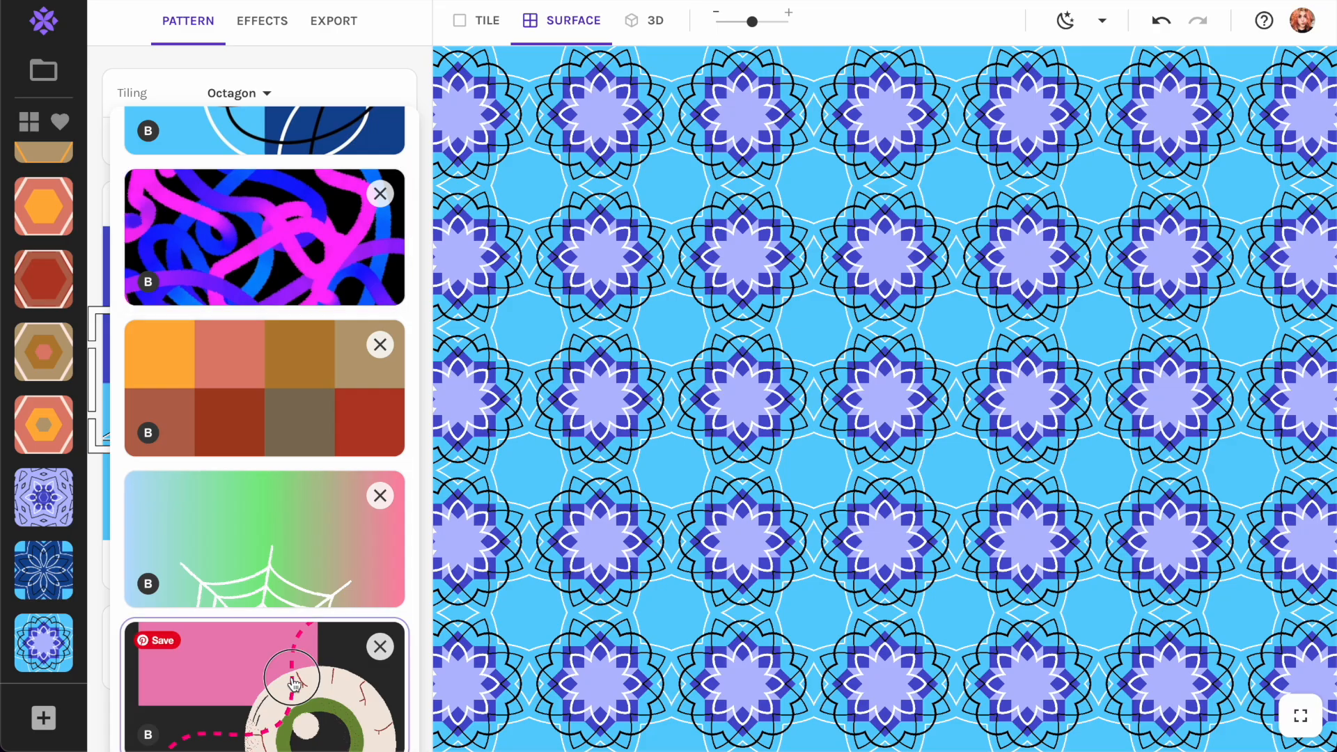
pyautogui.click(294, 685)
pyautogui.moveTo(248, 394); pyautogui.dragTo(245, 296)
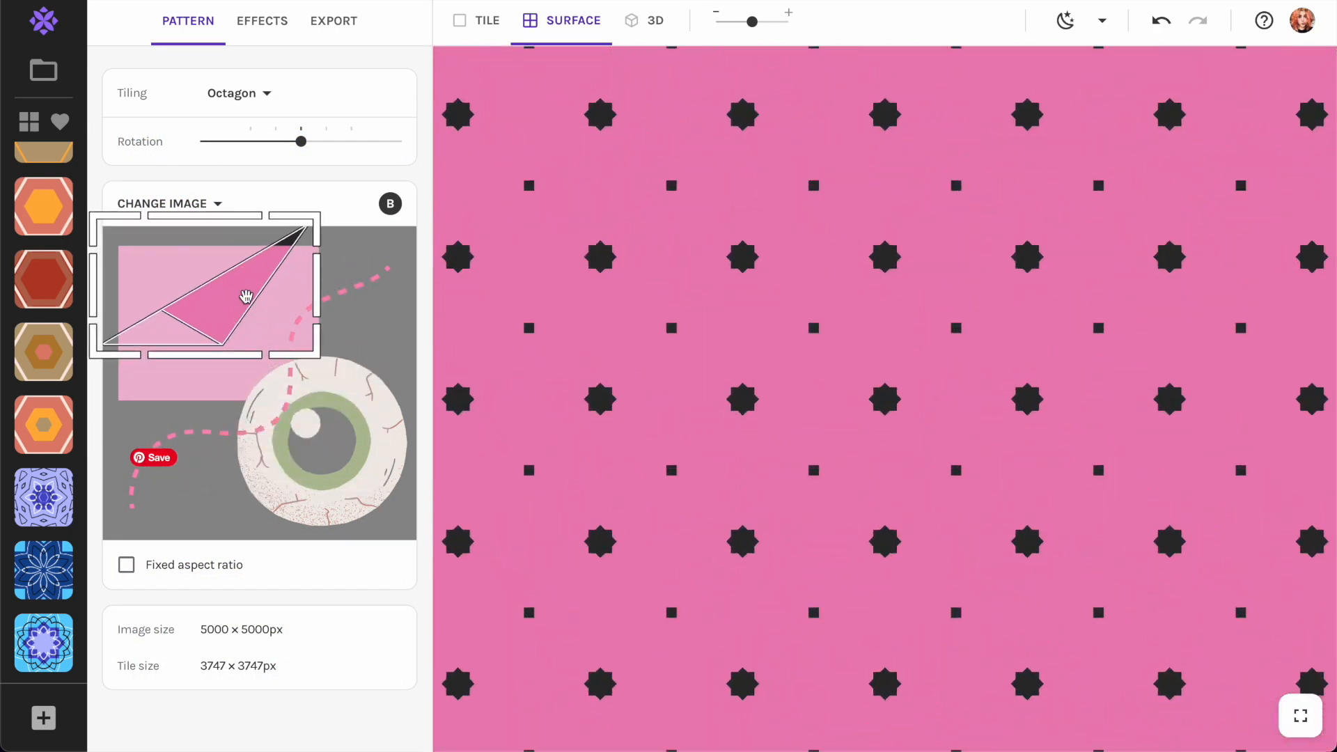
pyautogui.moveTo(323, 361); pyautogui.dragTo(165, 427)
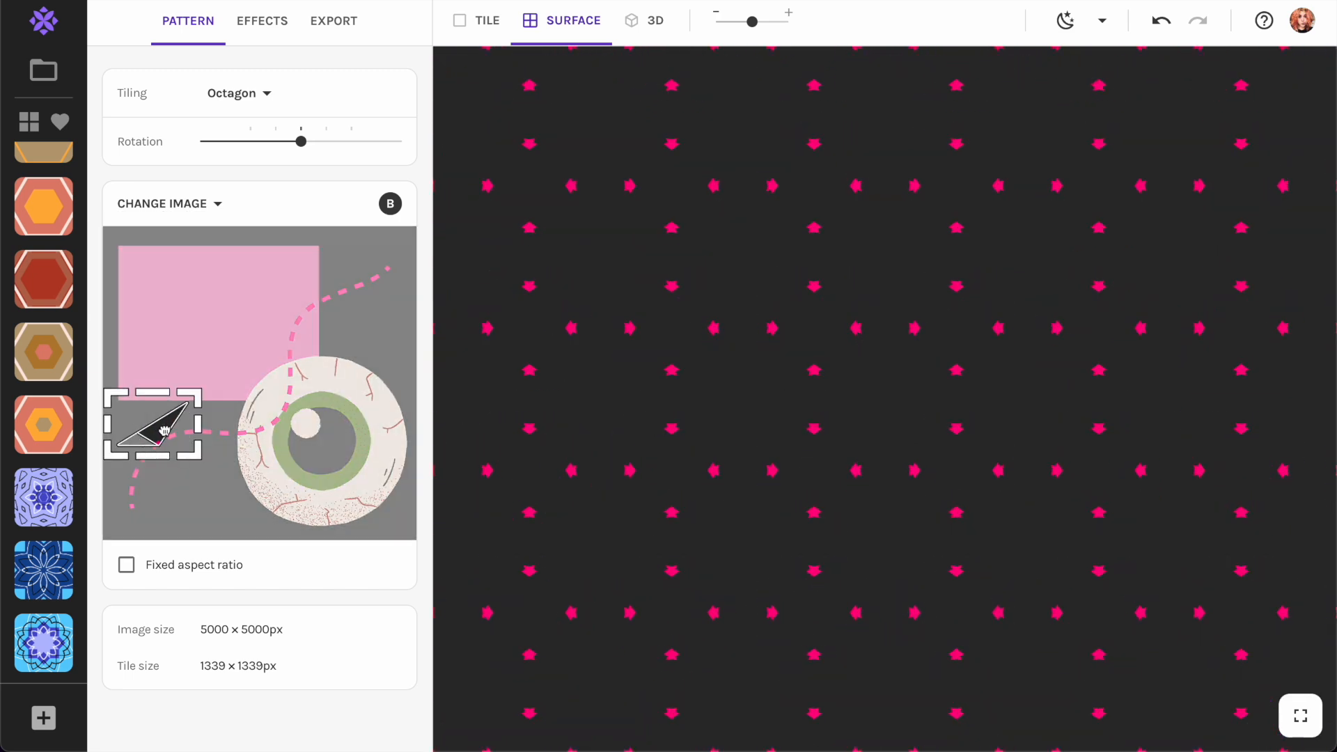
# Set the tiling to Diamond Penrose and sample where the pink rectangle's corner meets the eyeball, checking the pattern at different zooms.
pyautogui.click(233, 93)
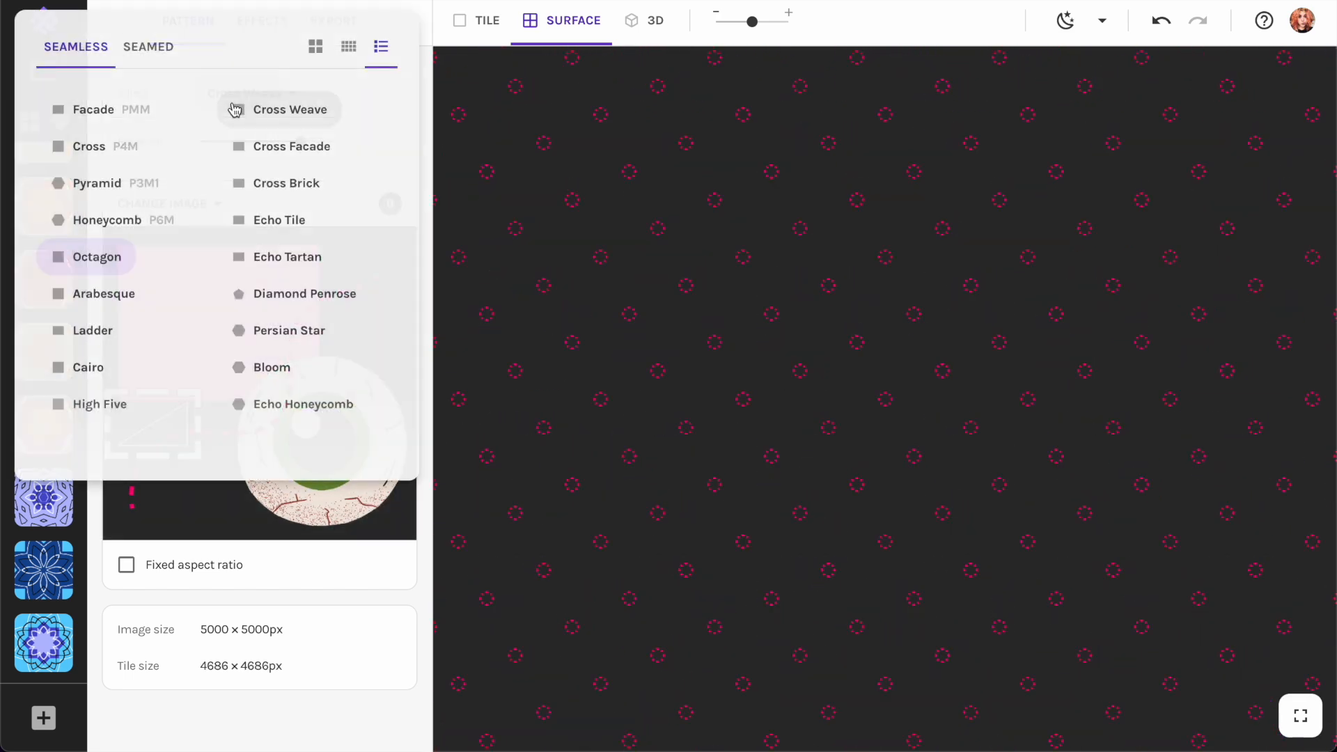
pyautogui.click(272, 294)
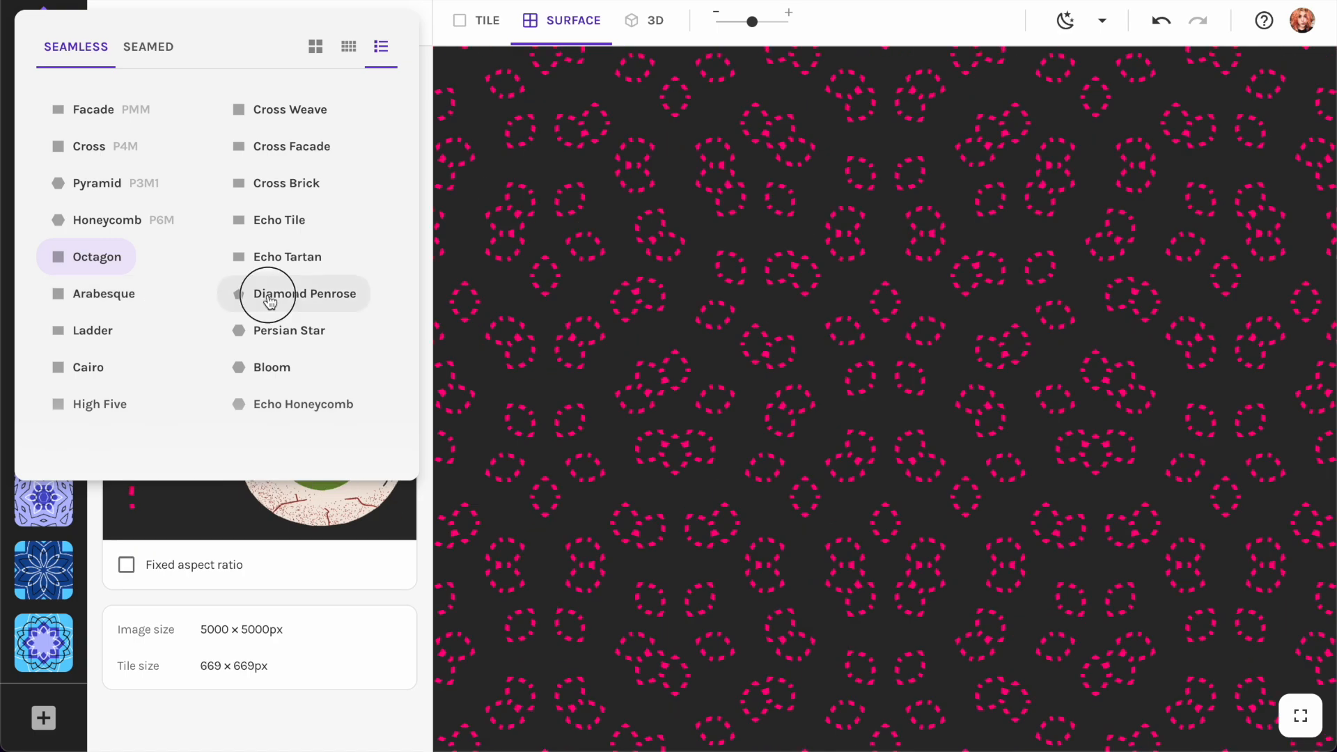
pyautogui.moveTo(178, 418); pyautogui.dragTo(260, 387)
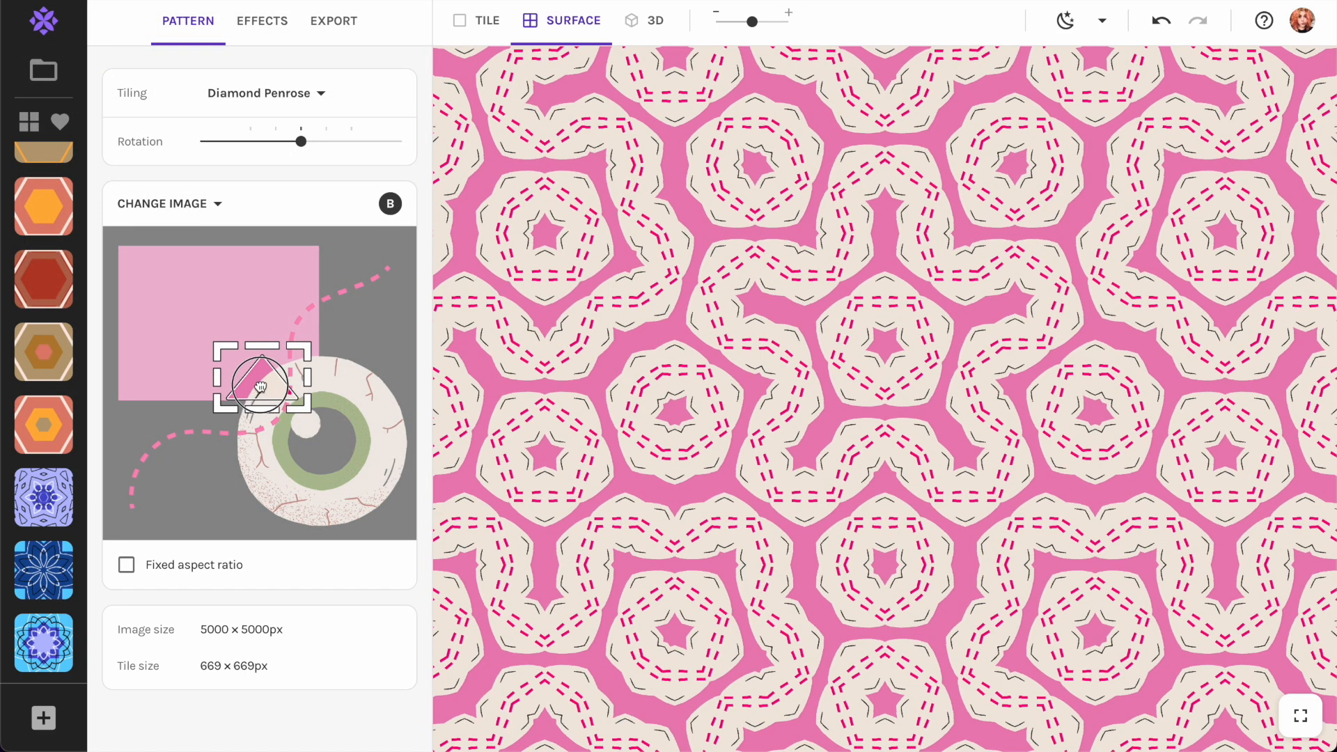
pyautogui.scroll(-5, 1007, 449)
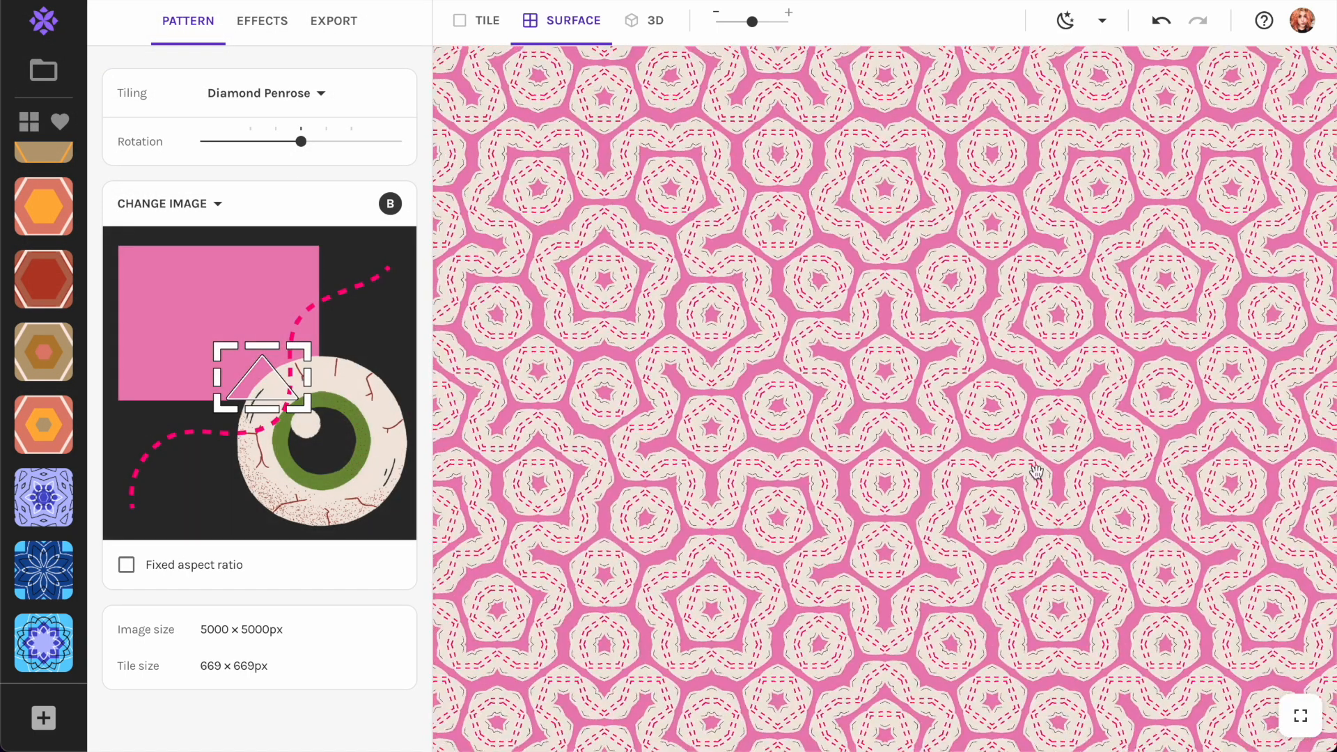
pyautogui.scroll(5, 884, 429)
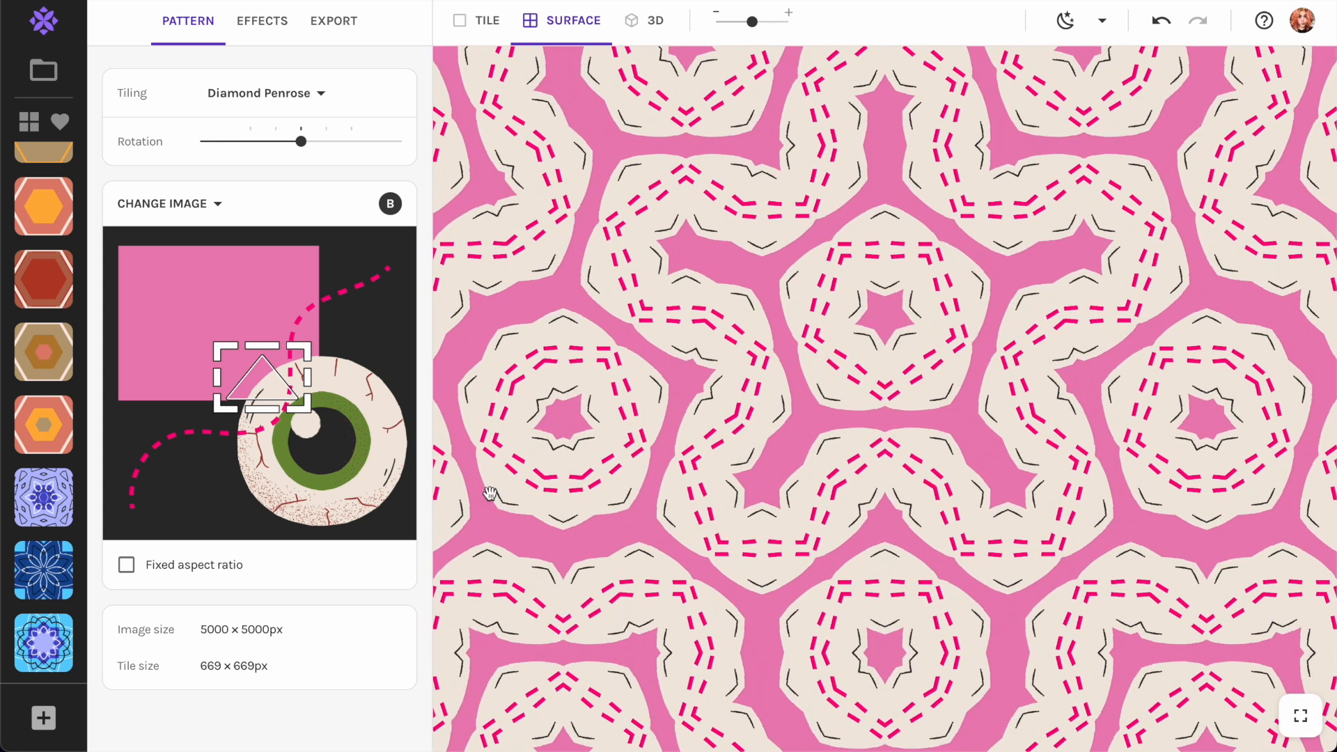
# Save the pink and cream Diamond Penrose pattern and apply a linear Metamorphosis effect to the surface.
pyautogui.click(43, 718)
pyautogui.click(273, 26)
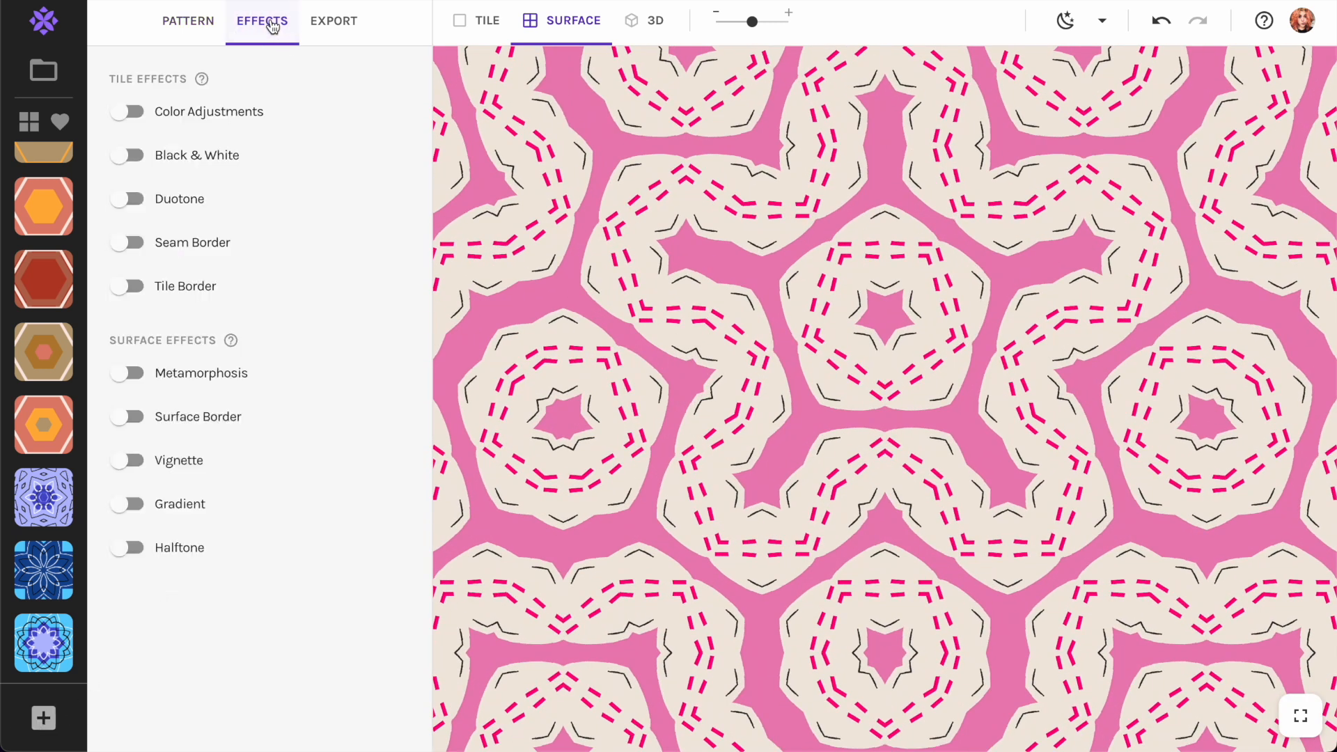
pyautogui.click(138, 382)
pyautogui.scroll(-5, 733, 401)
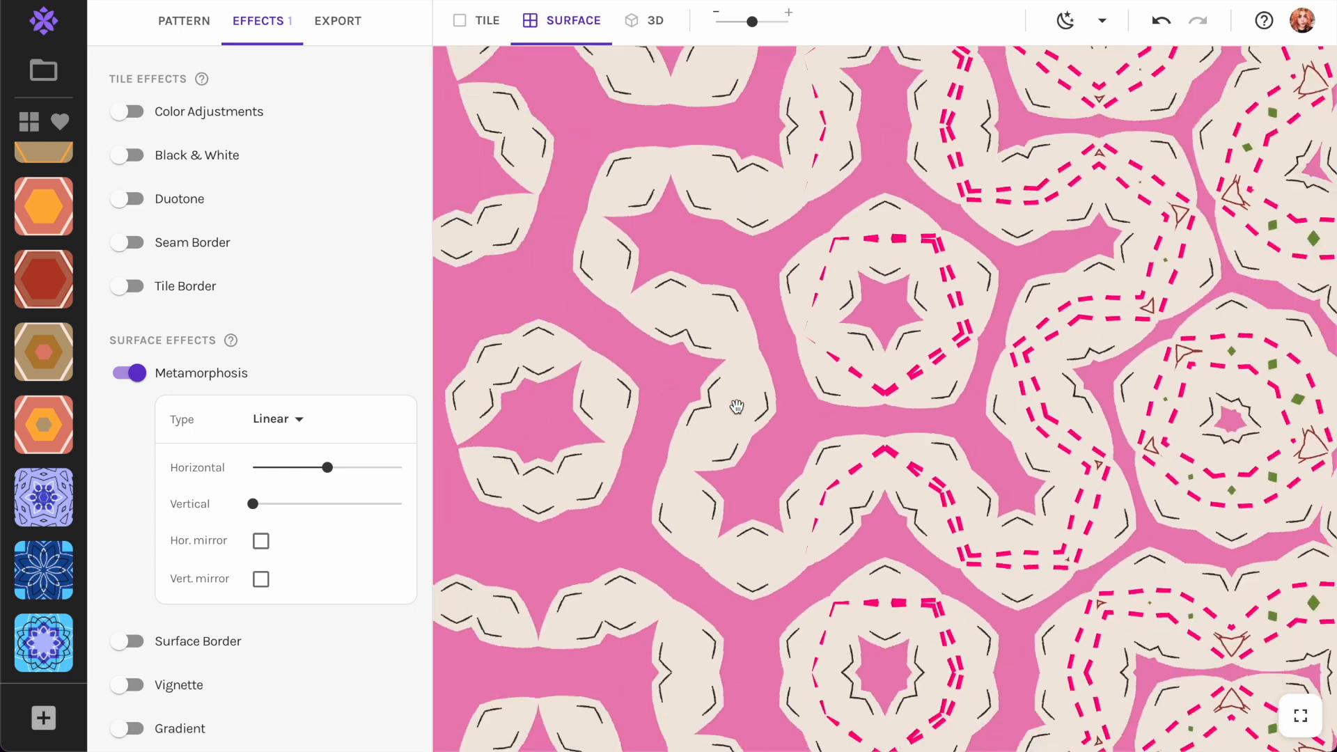
pyautogui.scroll(-2, 737, 407)
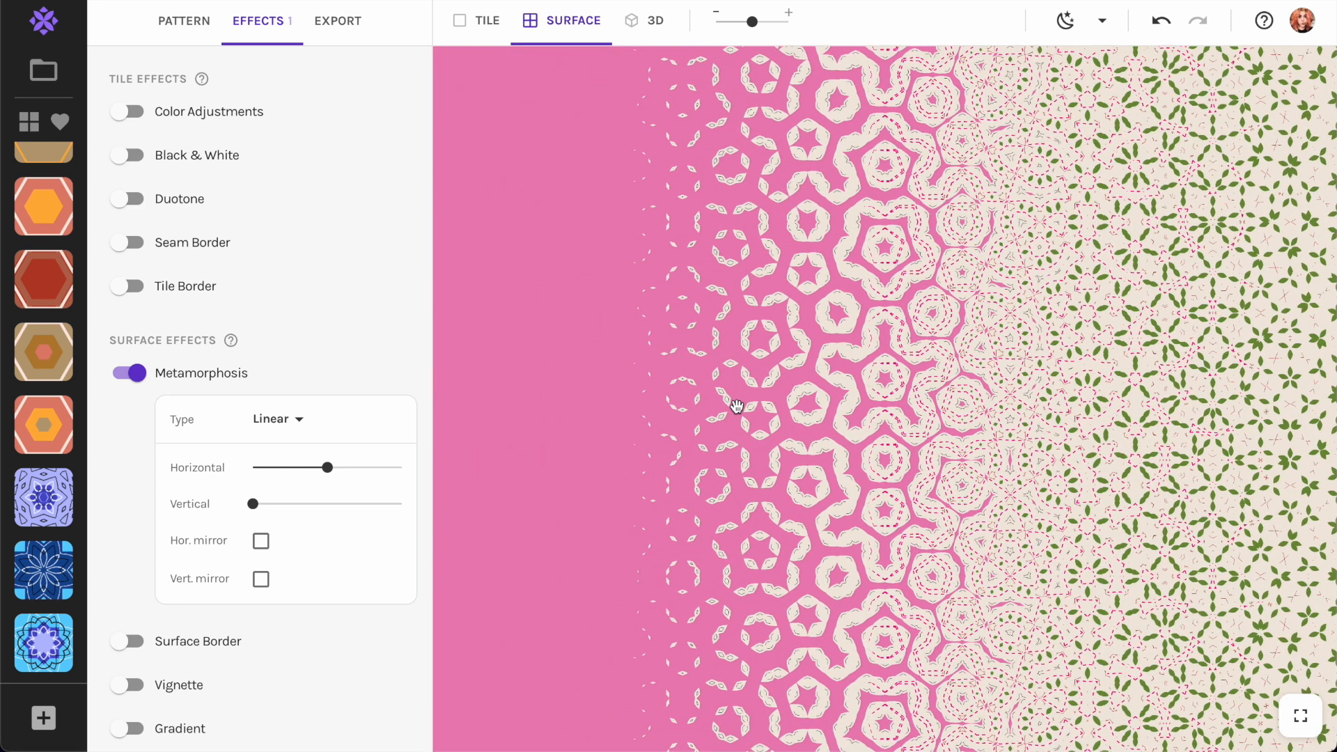
pyautogui.scroll(4, 737, 407)
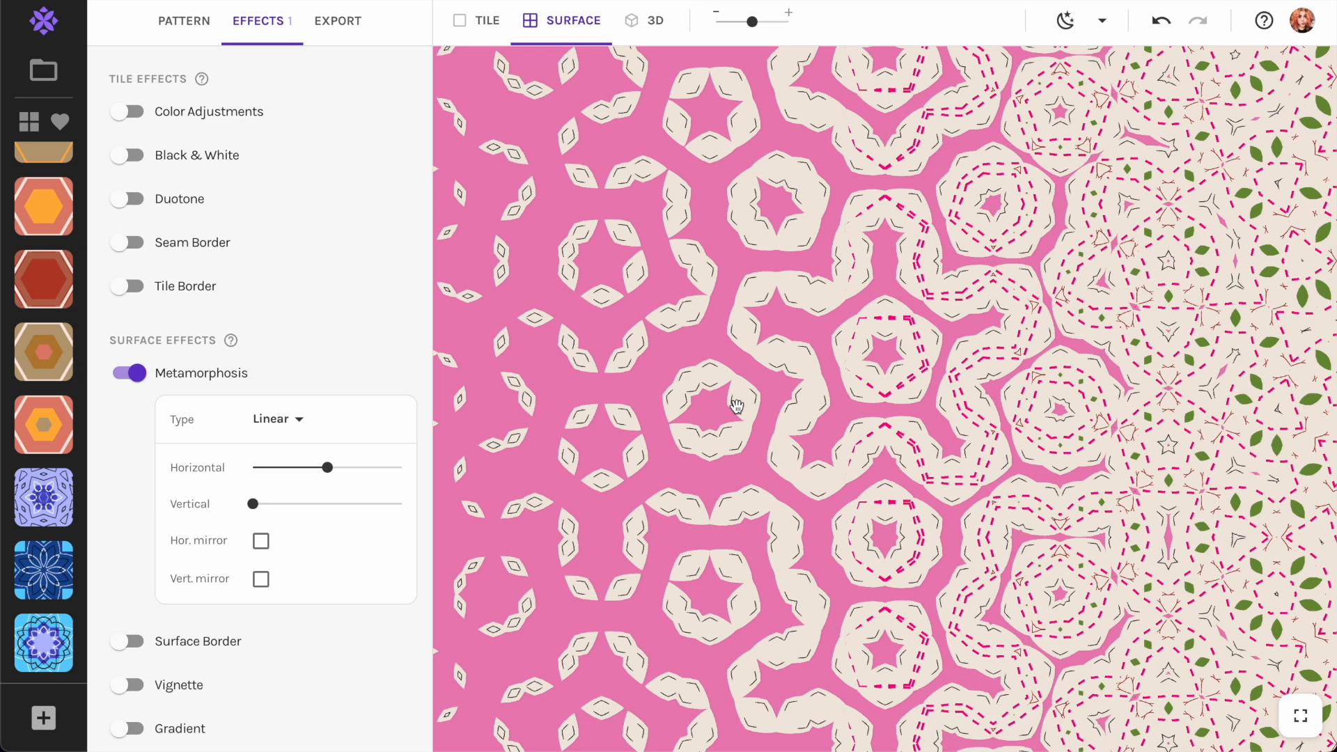
# Move the sampling frame over the upper part of the pink rectangle's outer edge, where the dashed line passes.
pyautogui.click(192, 19)
pyautogui.moveTo(252, 388); pyautogui.dragTo(308, 301)
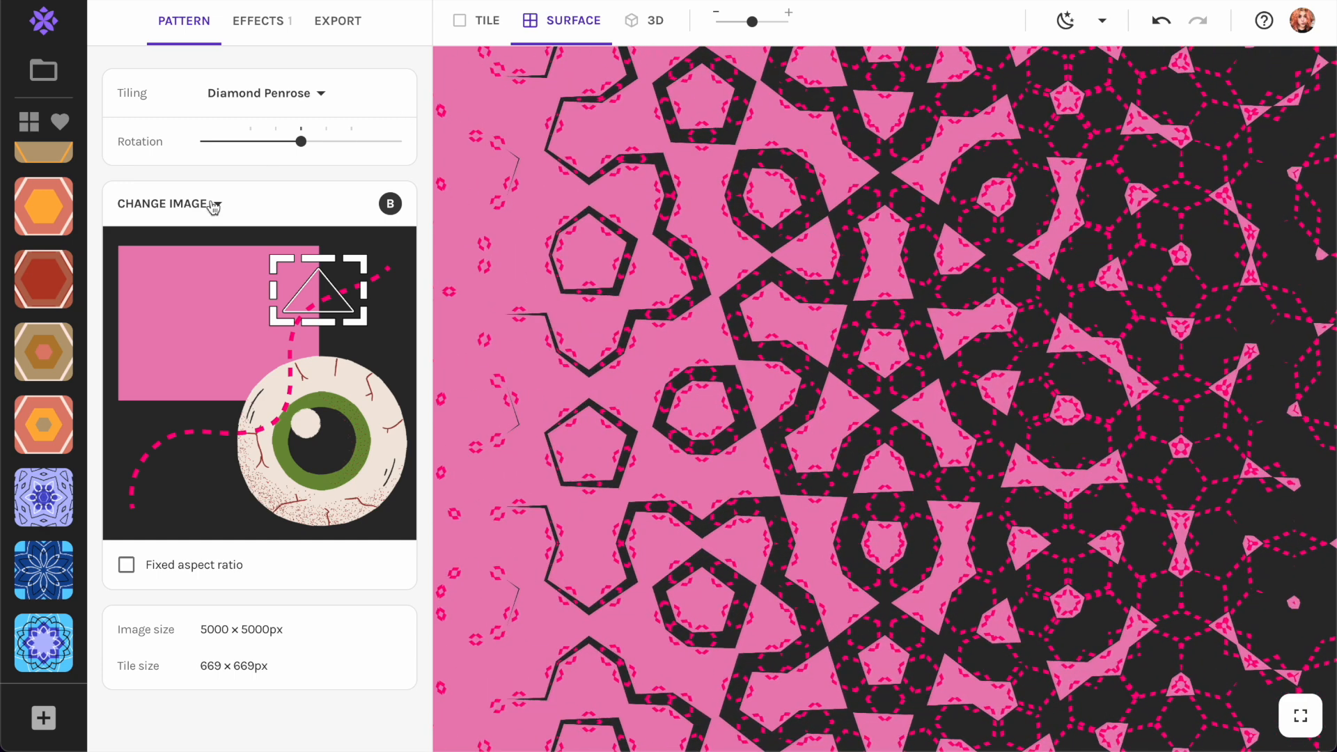
# Open the saved pink Echo Tartan pattern and set its surface export to a custom size of 5000 × 5000 pixels.
pyautogui.scroll(8, 49, 189)
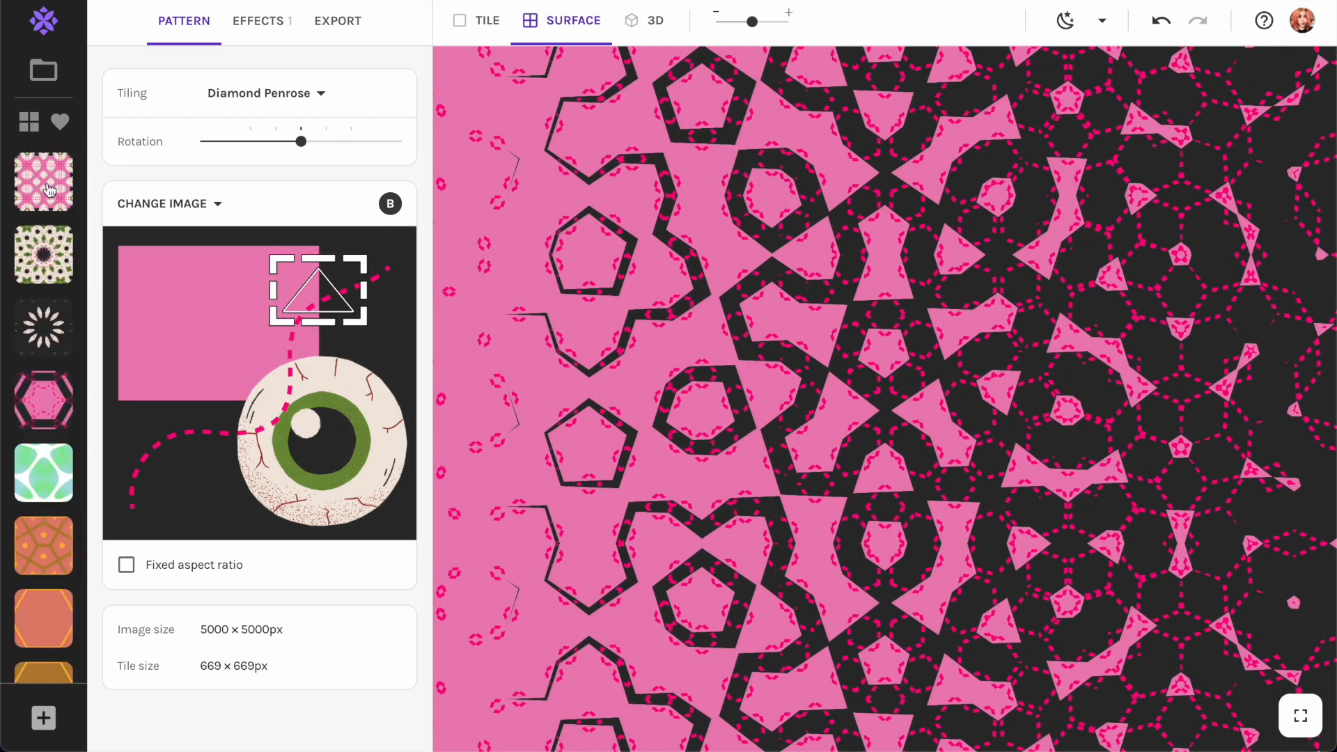
pyautogui.click(48, 190)
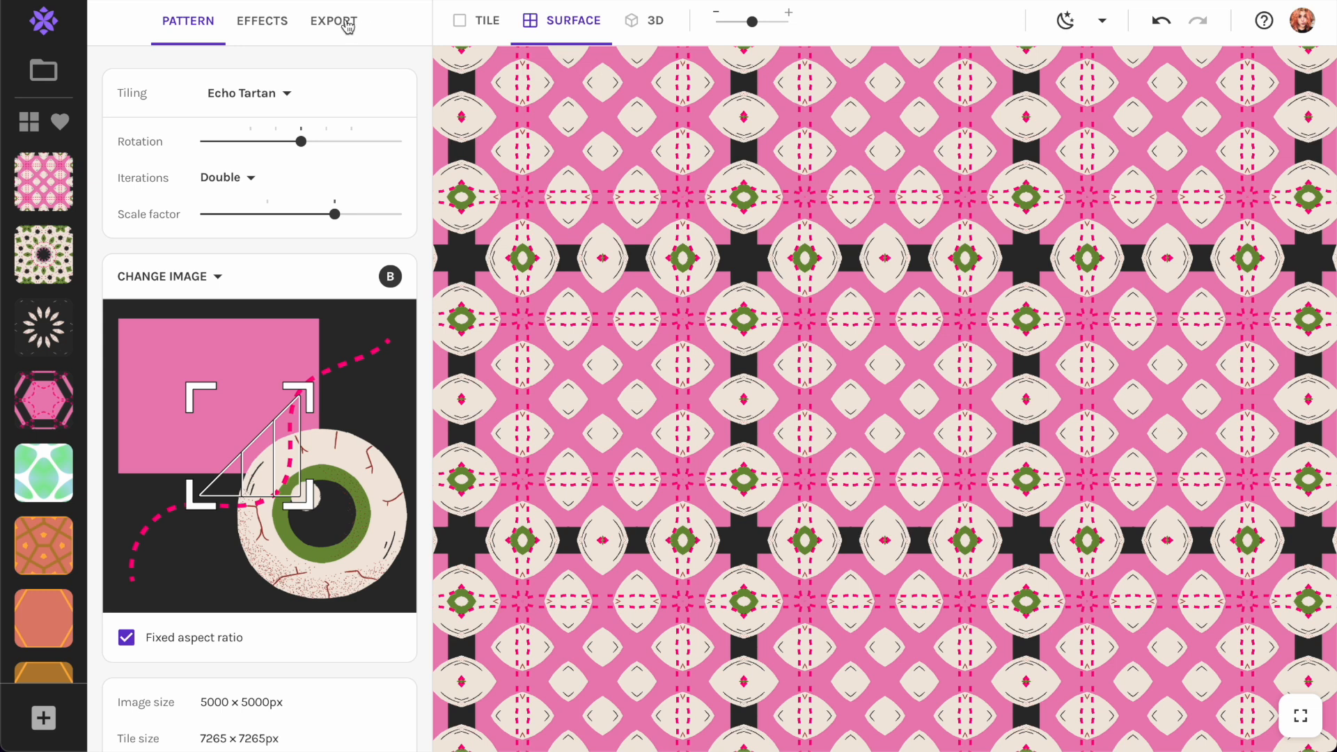
pyautogui.click(347, 26)
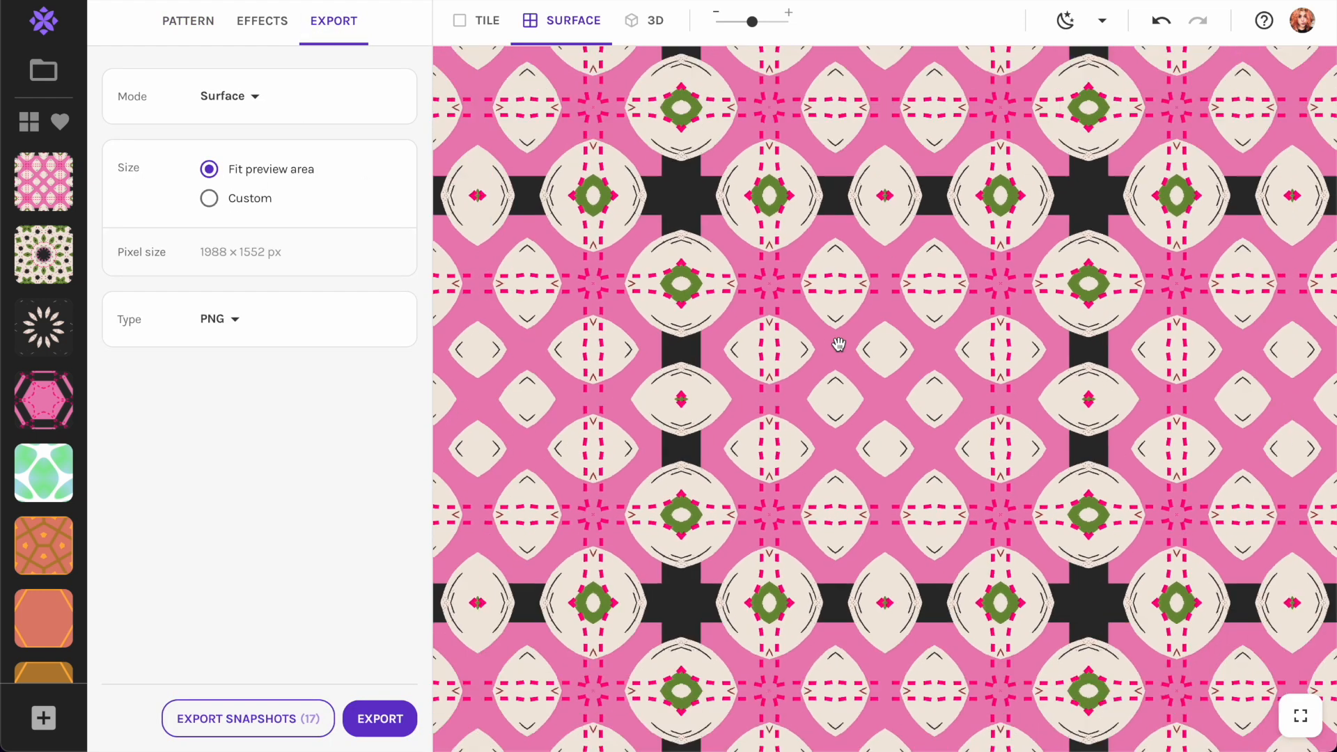
pyautogui.click(269, 201)
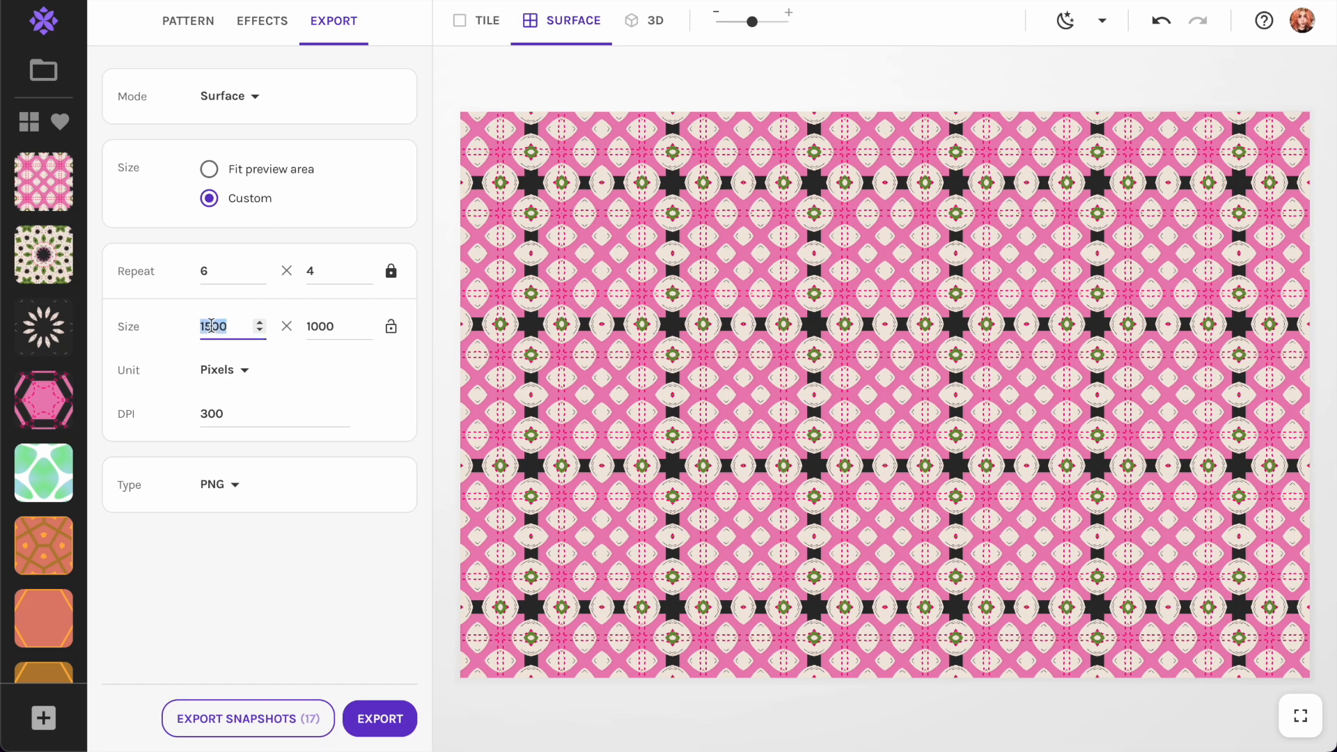
pyautogui.write('5000')
pyautogui.press('Tab')
pyautogui.write('5000')
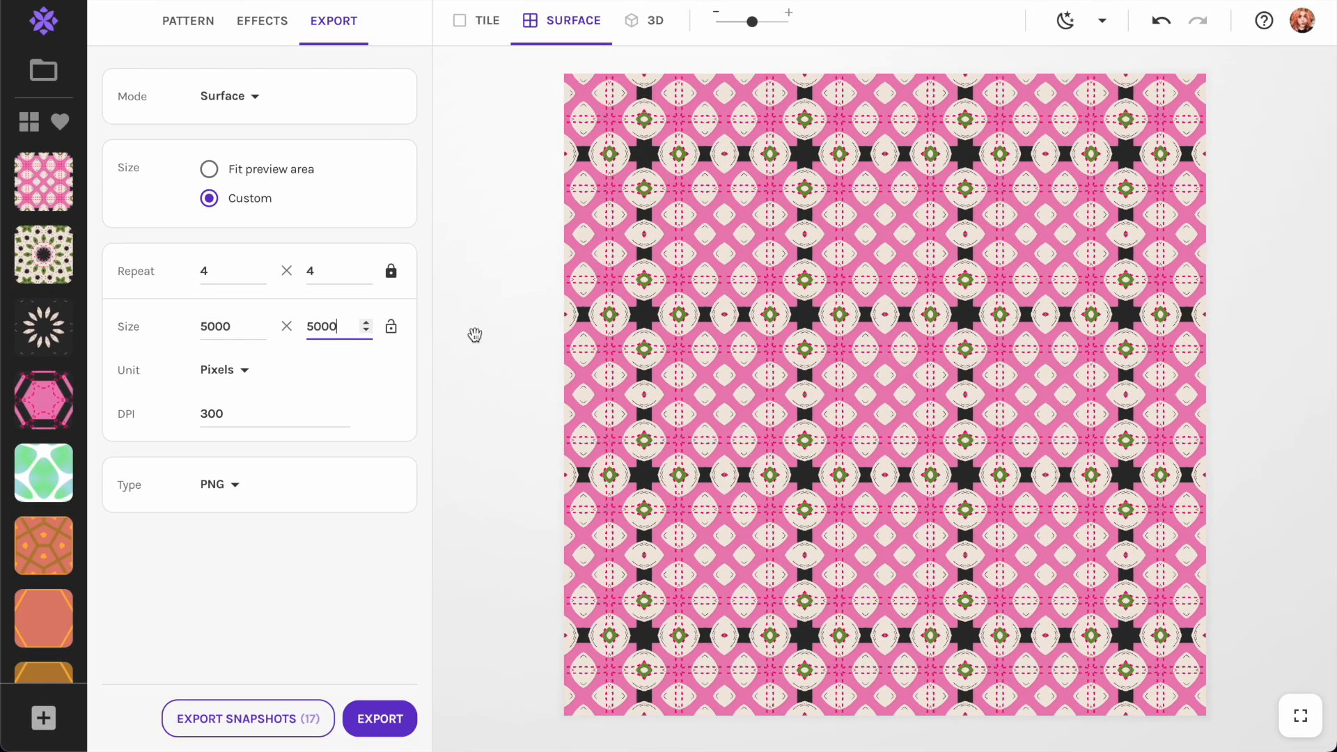
# Open the green and blue pattern and check its single-tile export limits and maximum pixel size.
pyautogui.click(55, 494)
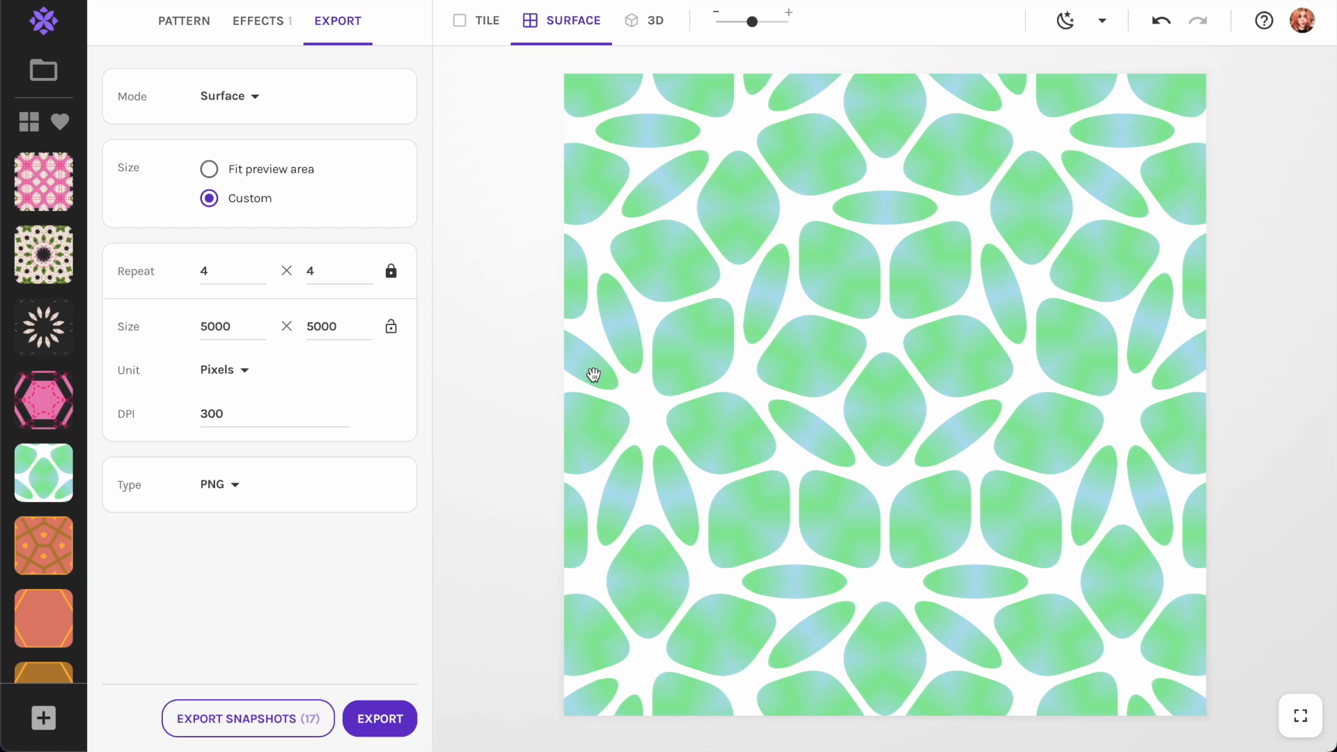
pyautogui.click(485, 21)
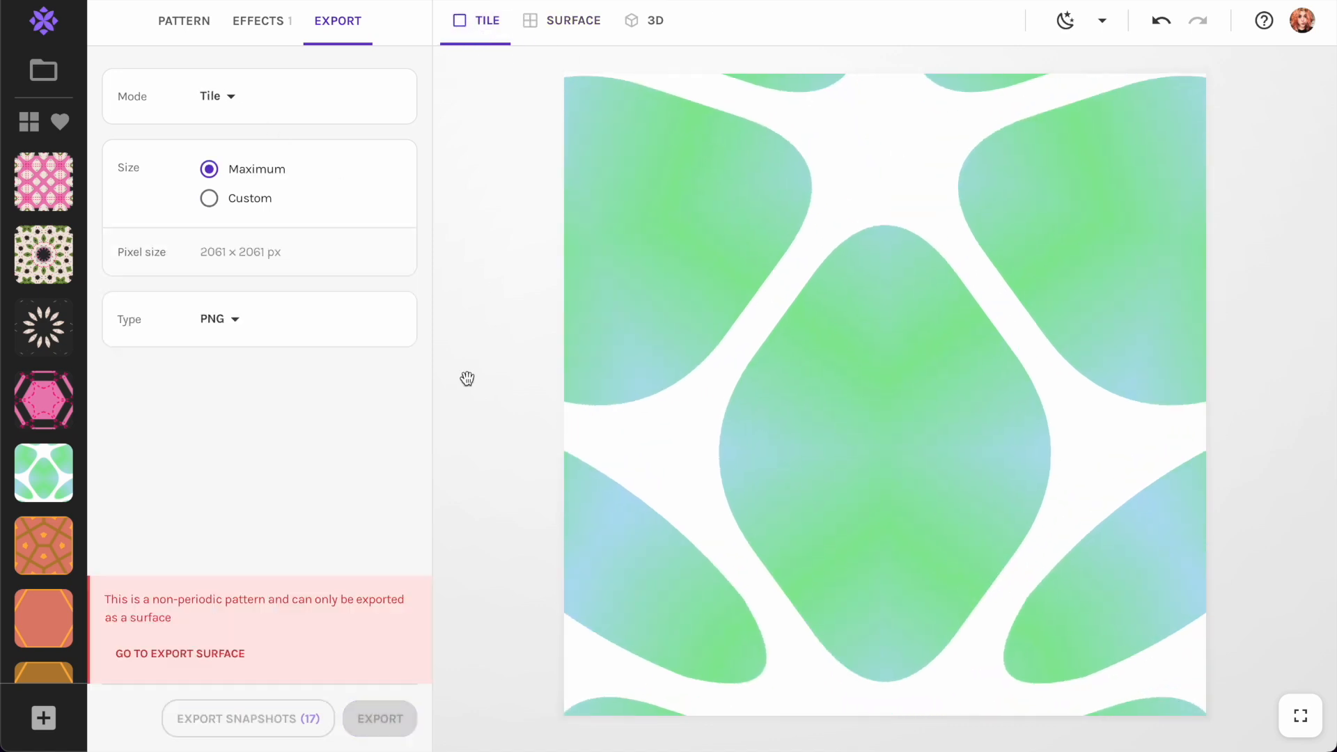
pyautogui.moveTo(135, 601); pyautogui.dragTo(300, 632)
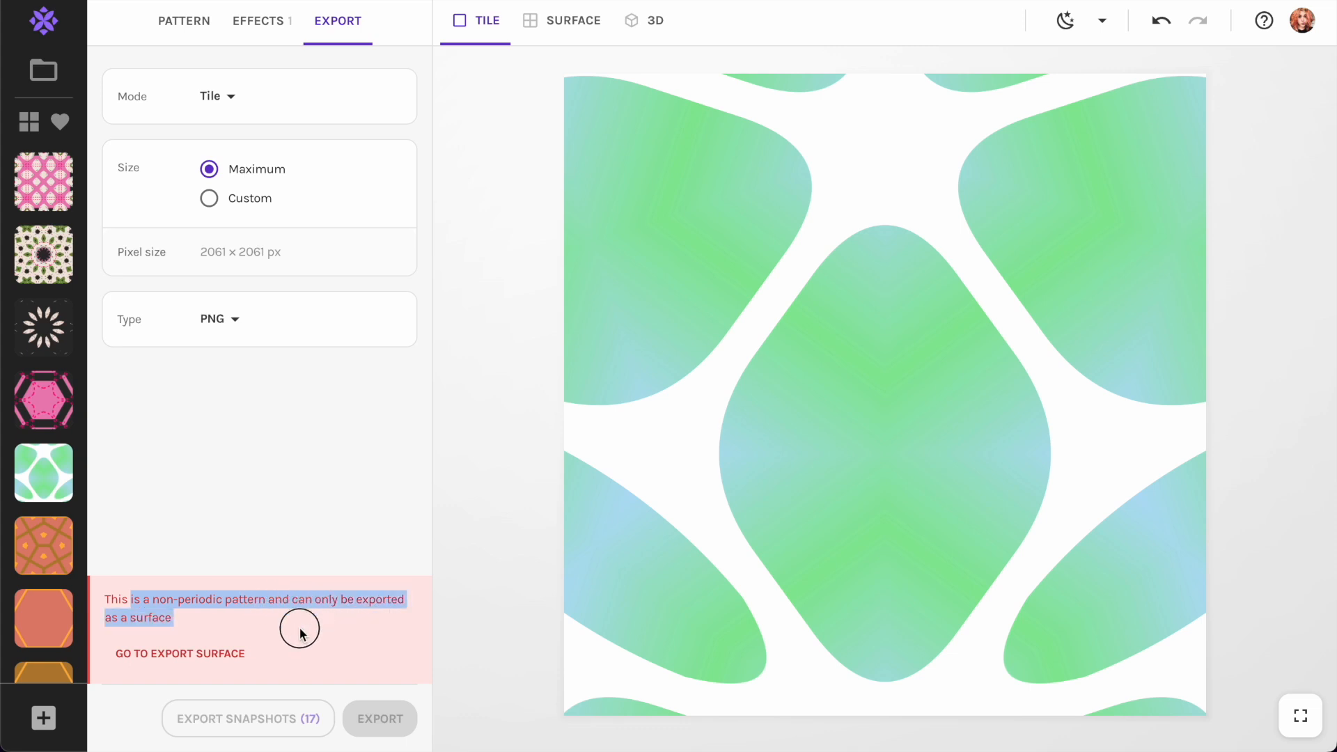
pyautogui.click(302, 514)
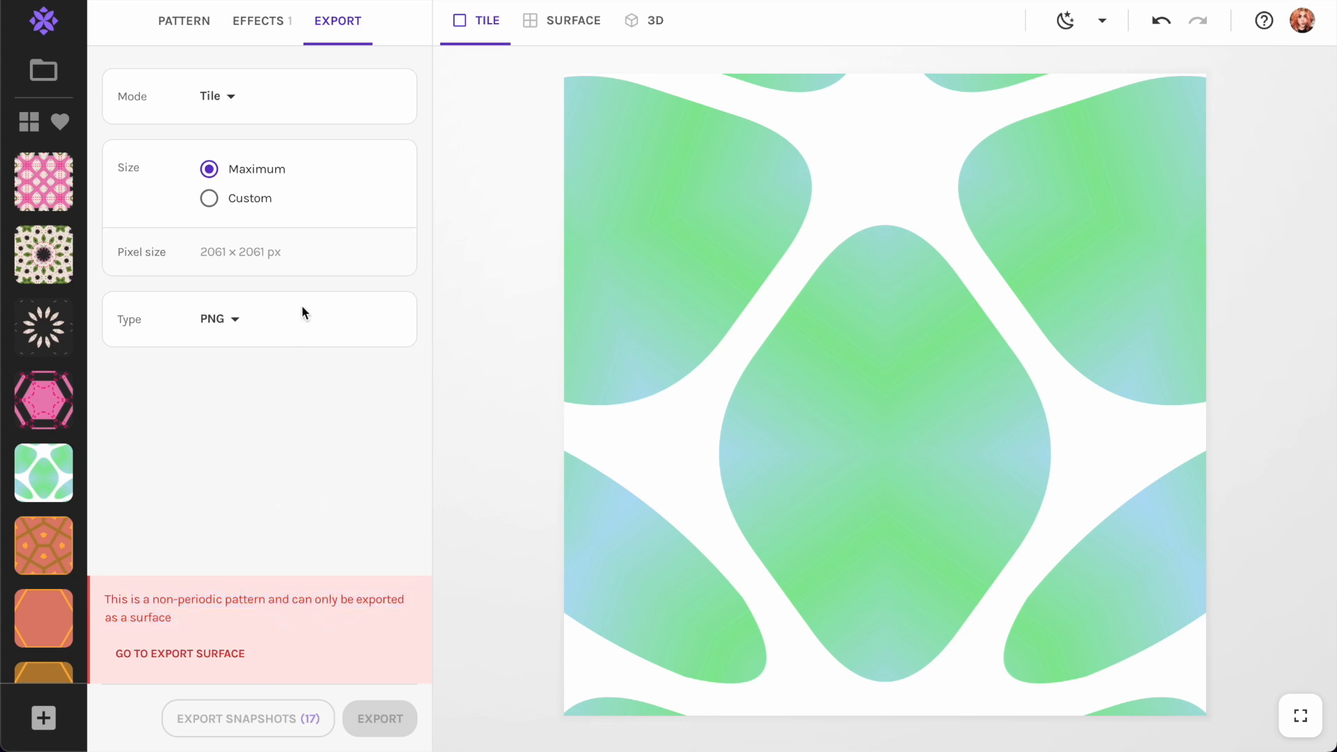
pyautogui.moveTo(293, 250); pyautogui.dragTo(213, 250)
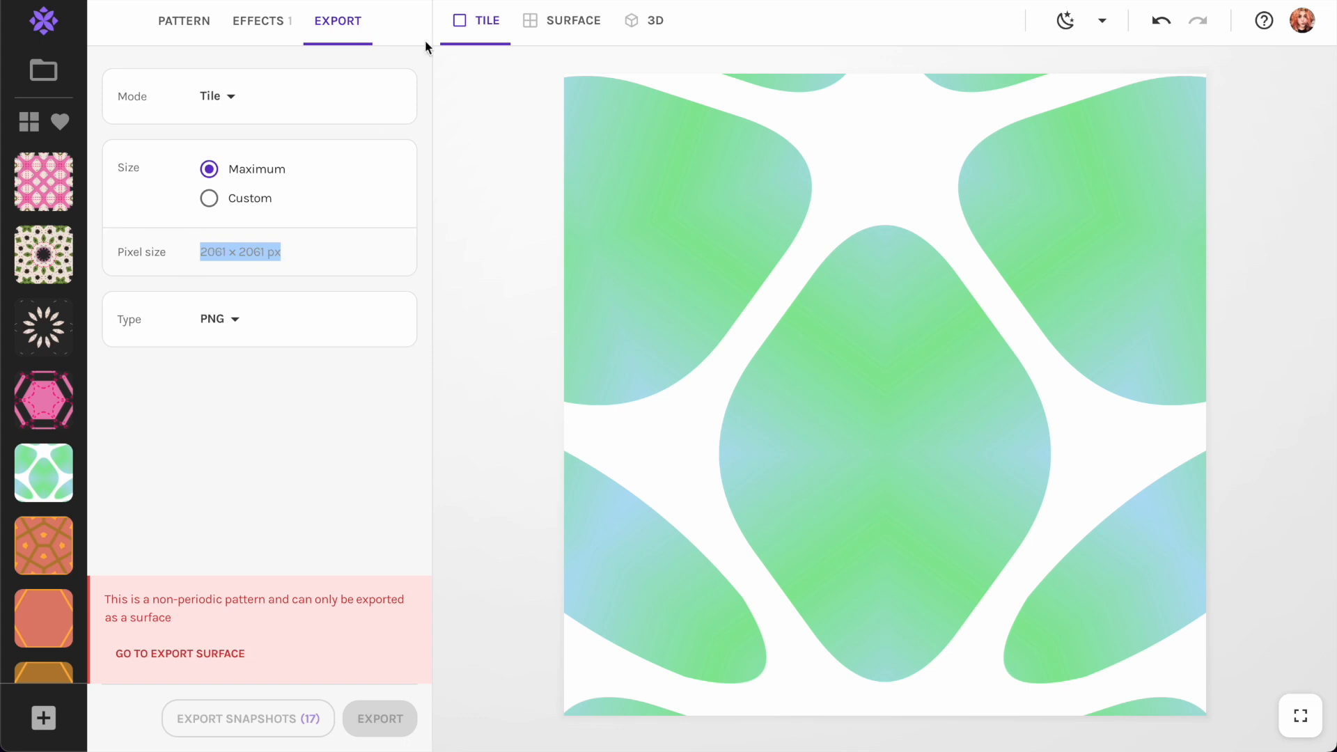
# Return the green and blue pattern to surface mode and set its export size to 4122 × 4122 pixels.
pyautogui.click(544, 24)
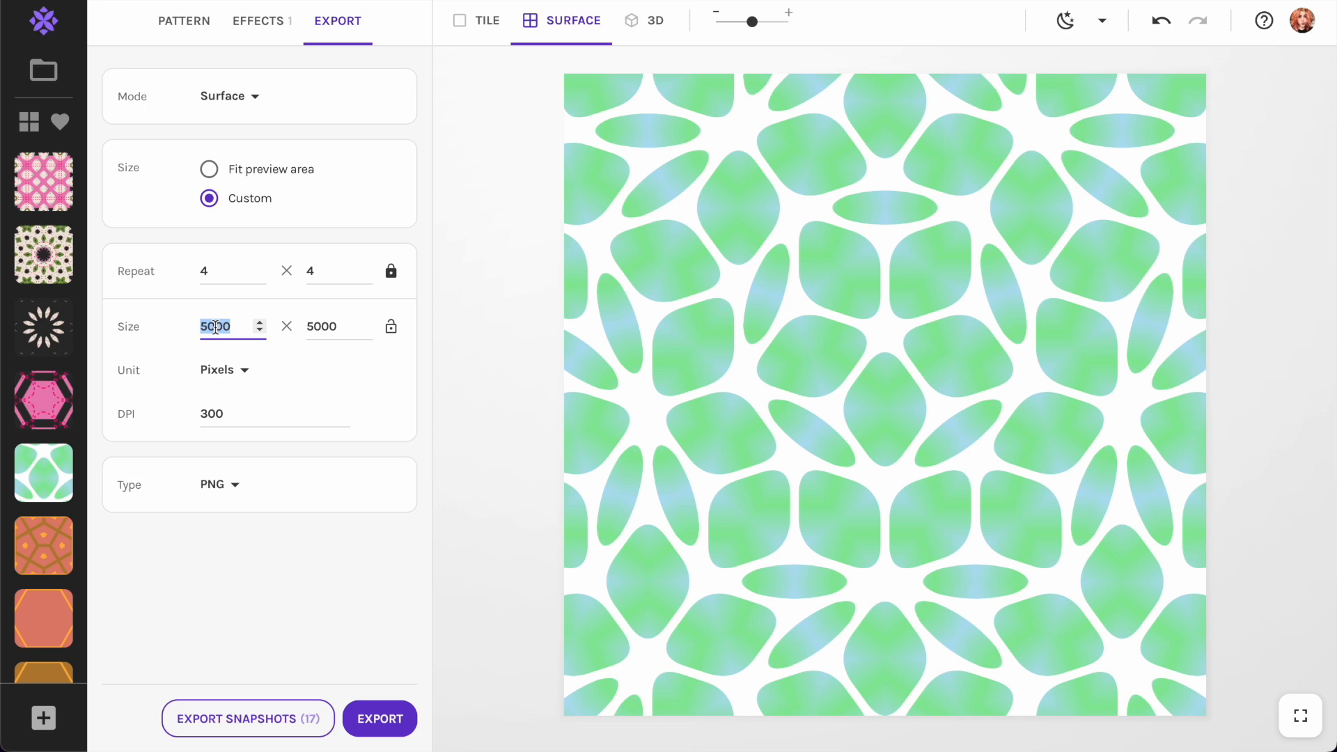
pyautogui.write('4')
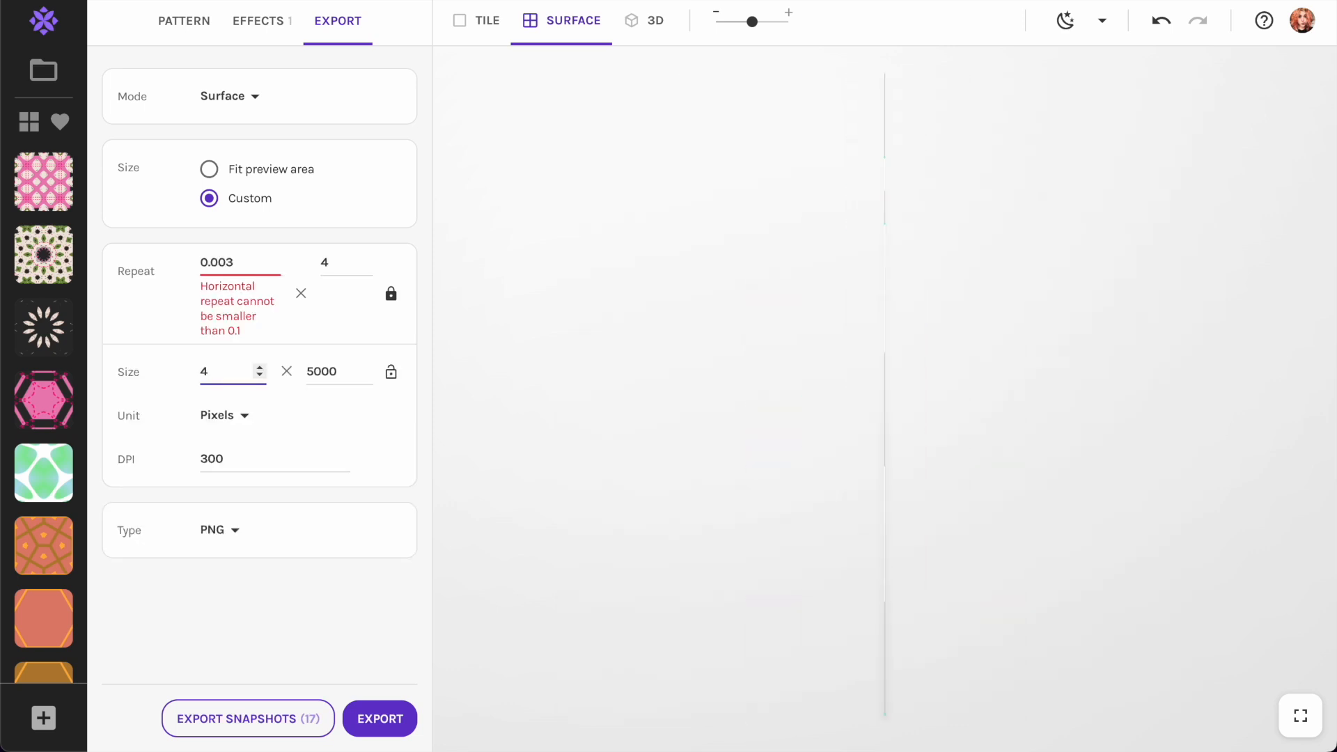
pyautogui.write('122')
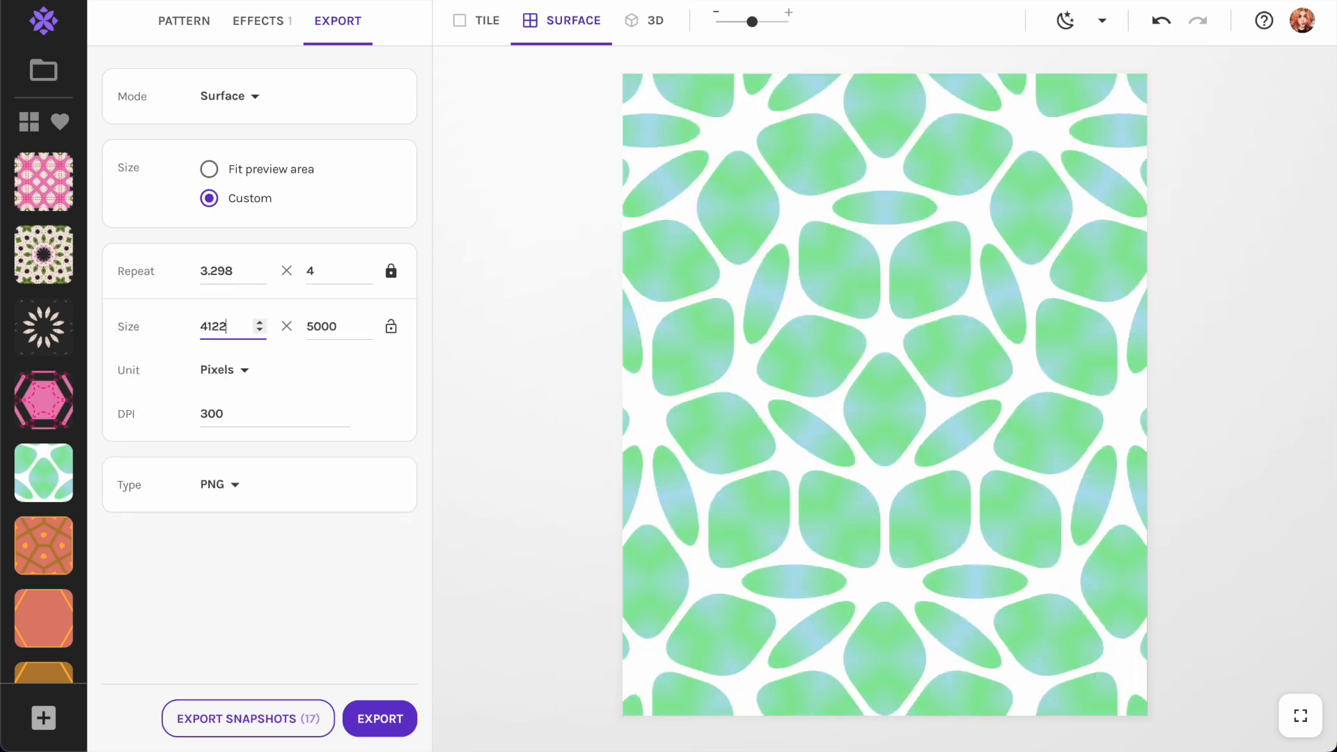
pyautogui.press('Tab')
pyautogui.write('4122')
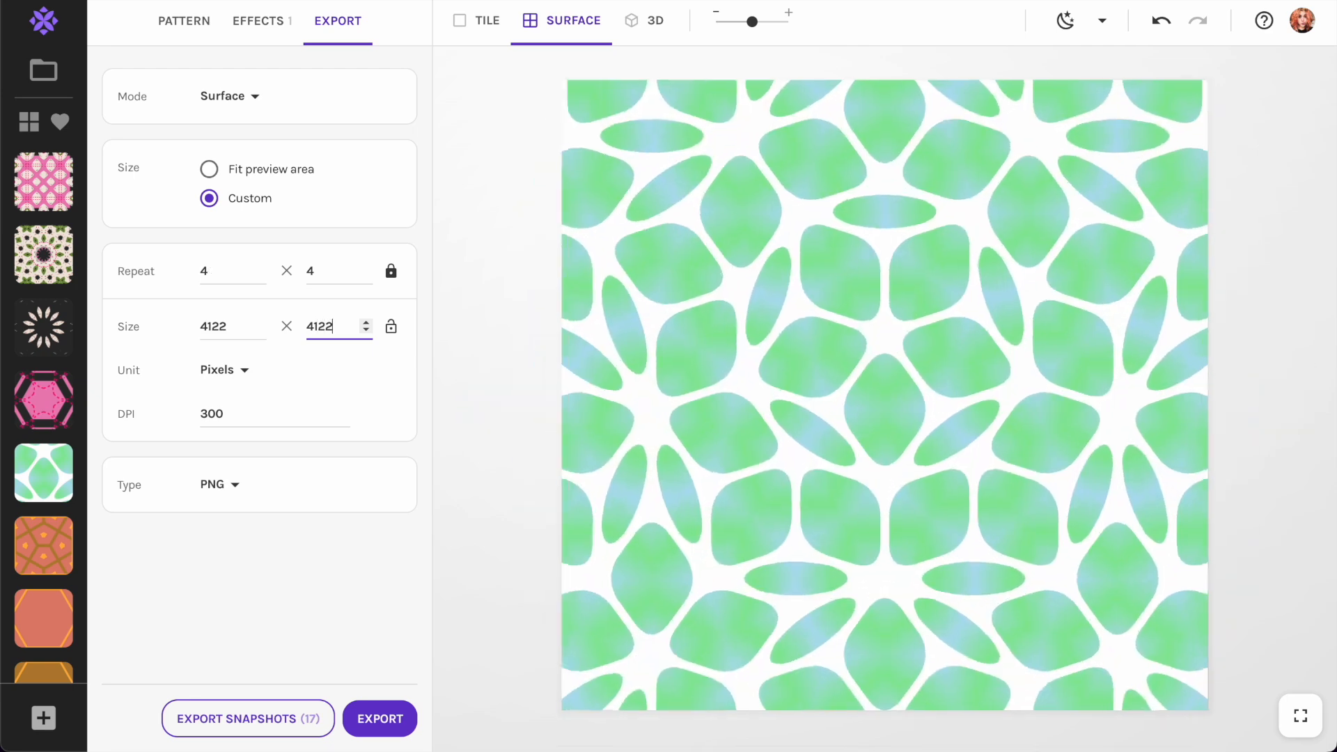
# Calculate 2061x2 in a new browser tab and return to Repper.
pyautogui.press('super+t')
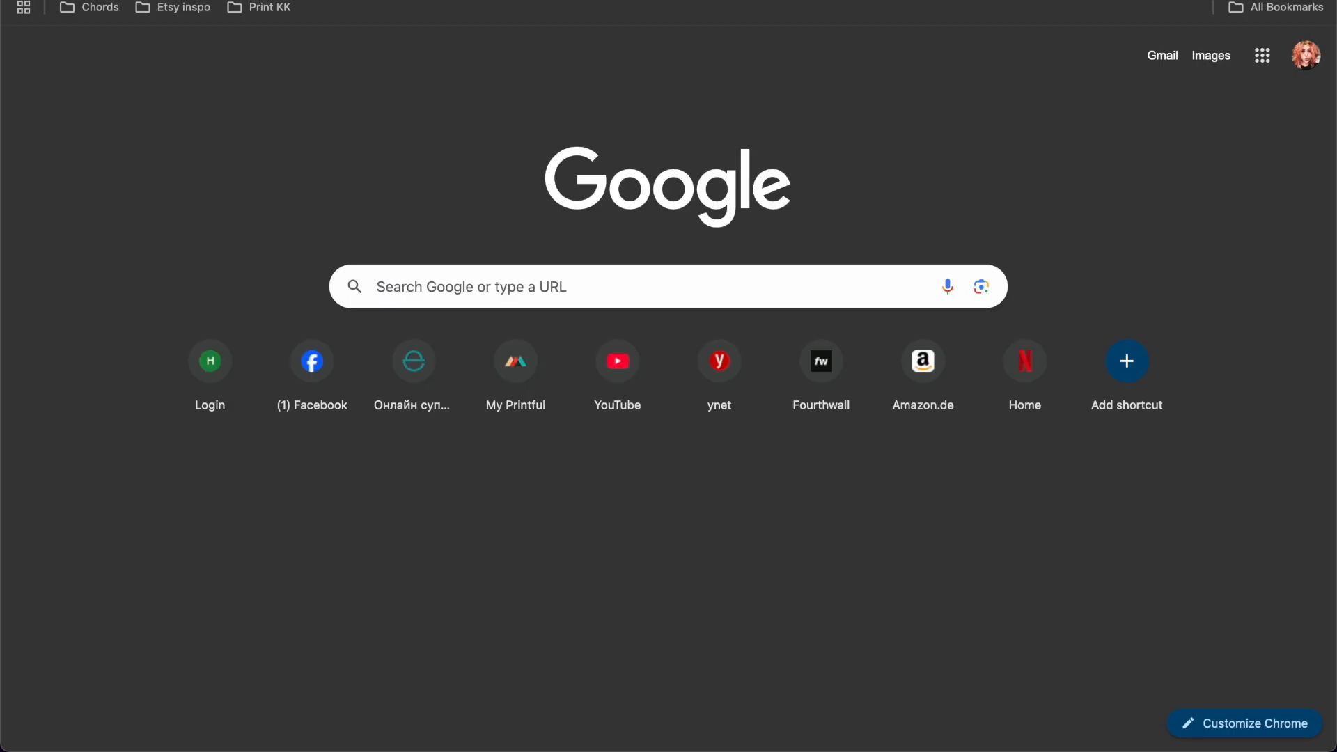
pyautogui.write('2')
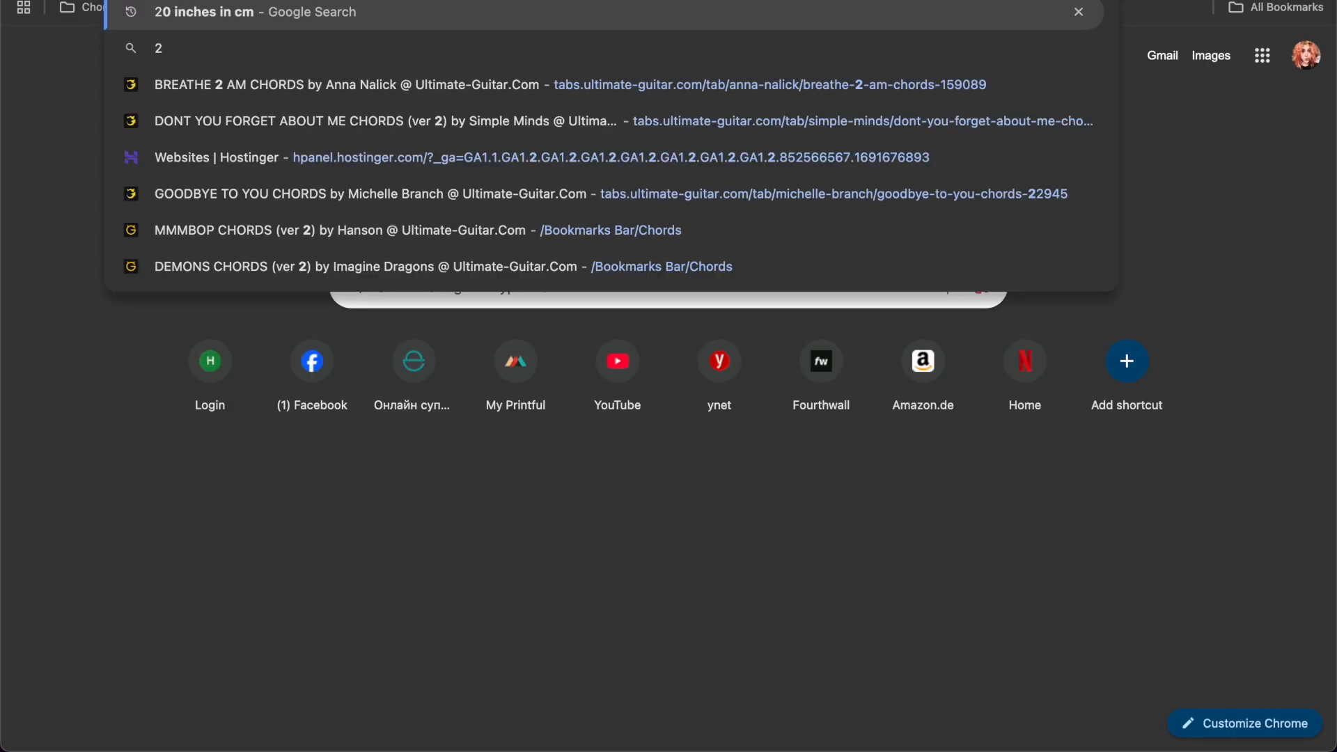
pyautogui.write('061x2')
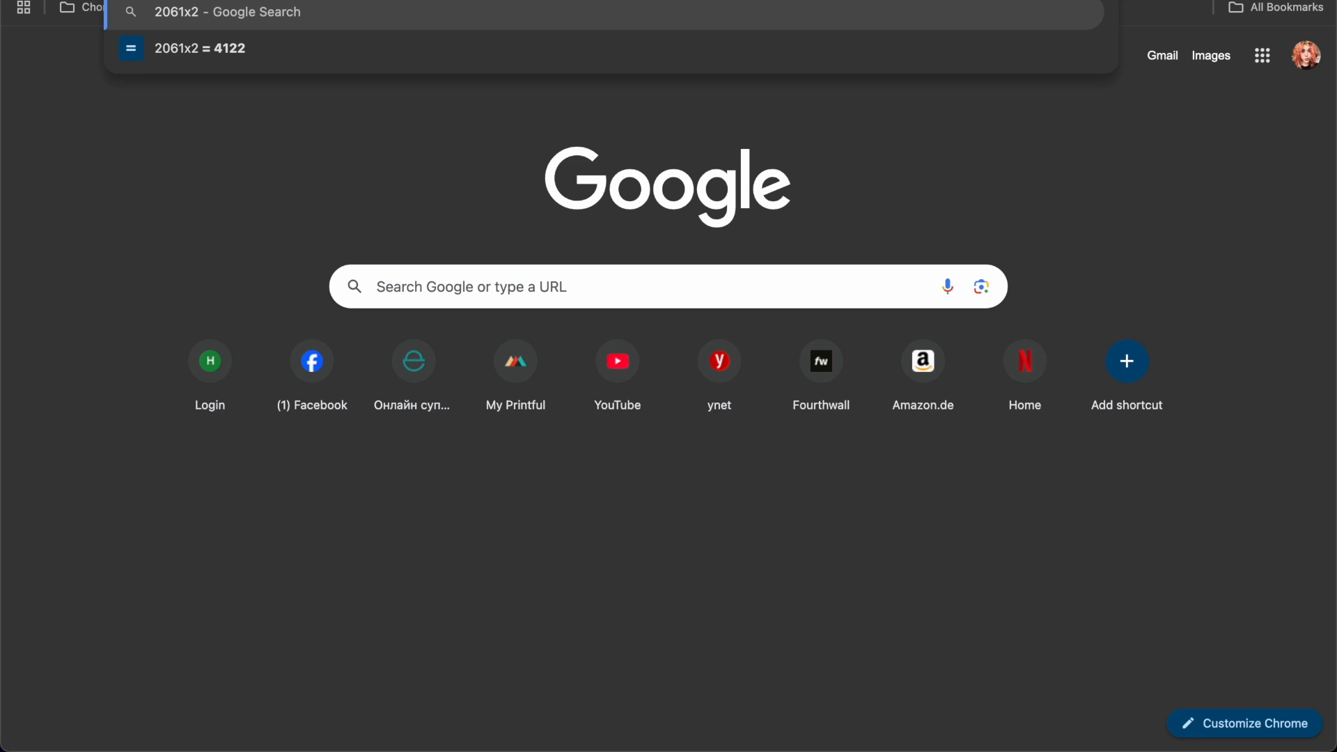
pyautogui.press('Escape')
pyautogui.press('super+w')
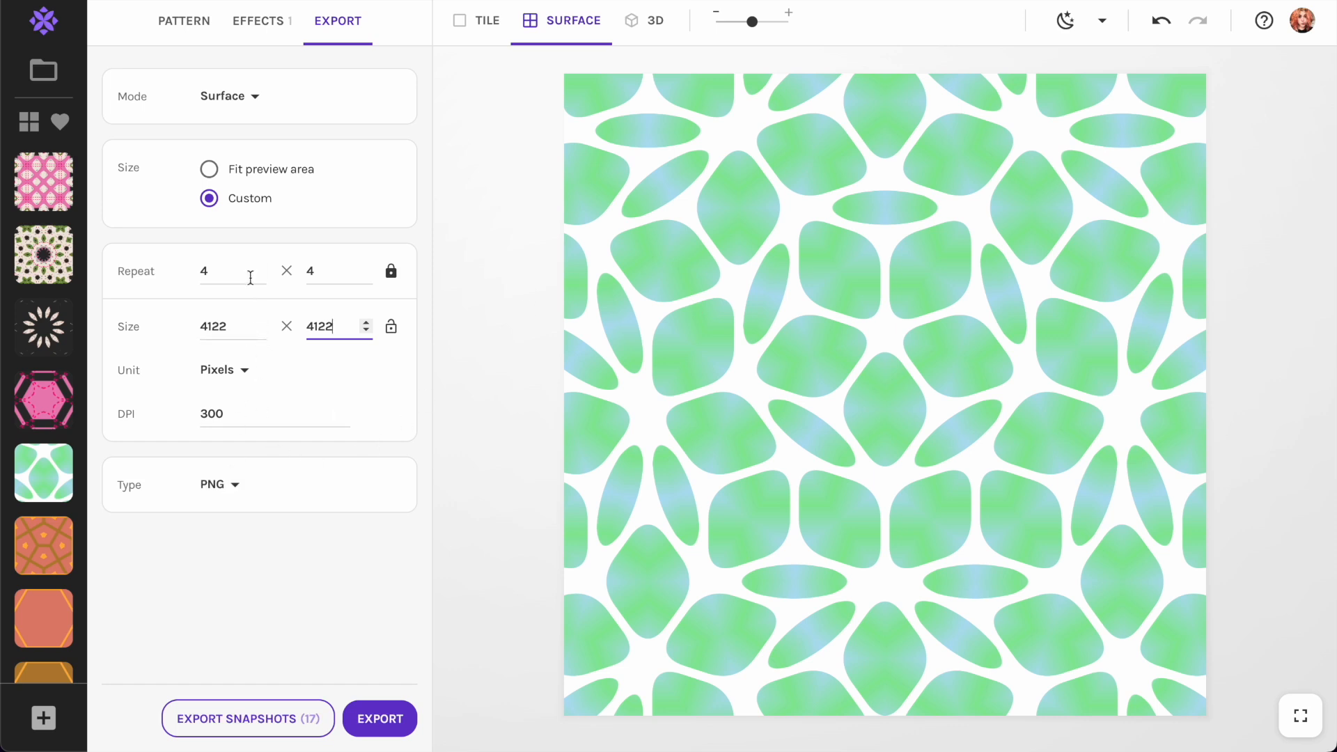
# Set the green and blue surface's repeat to 2 × 2 and its export file type to JPEG.
pyautogui.click(204, 270)
pyautogui.press('BackSpace')
pyautogui.write('2')
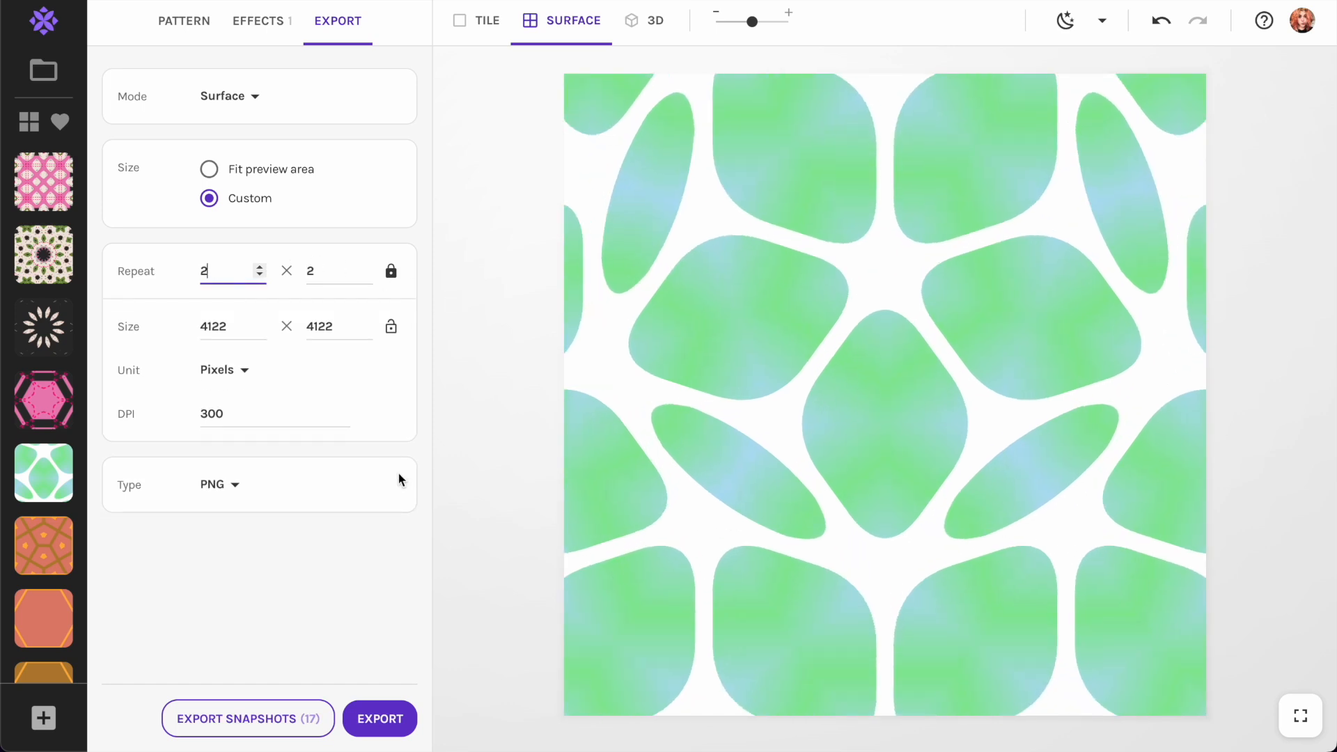
pyautogui.click(222, 487)
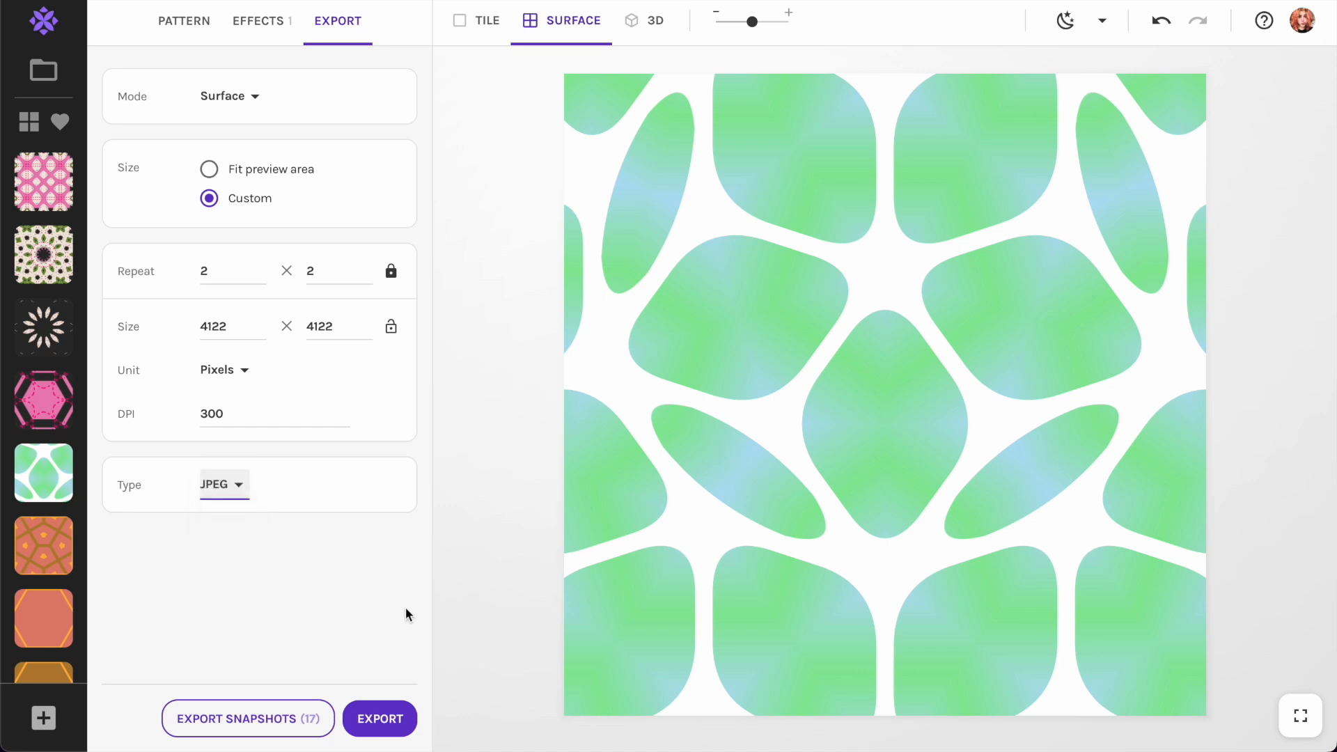
# Export the green and blue surface to the Downloads folder as "spoonflower 1.jpg".
pyautogui.click(393, 728)
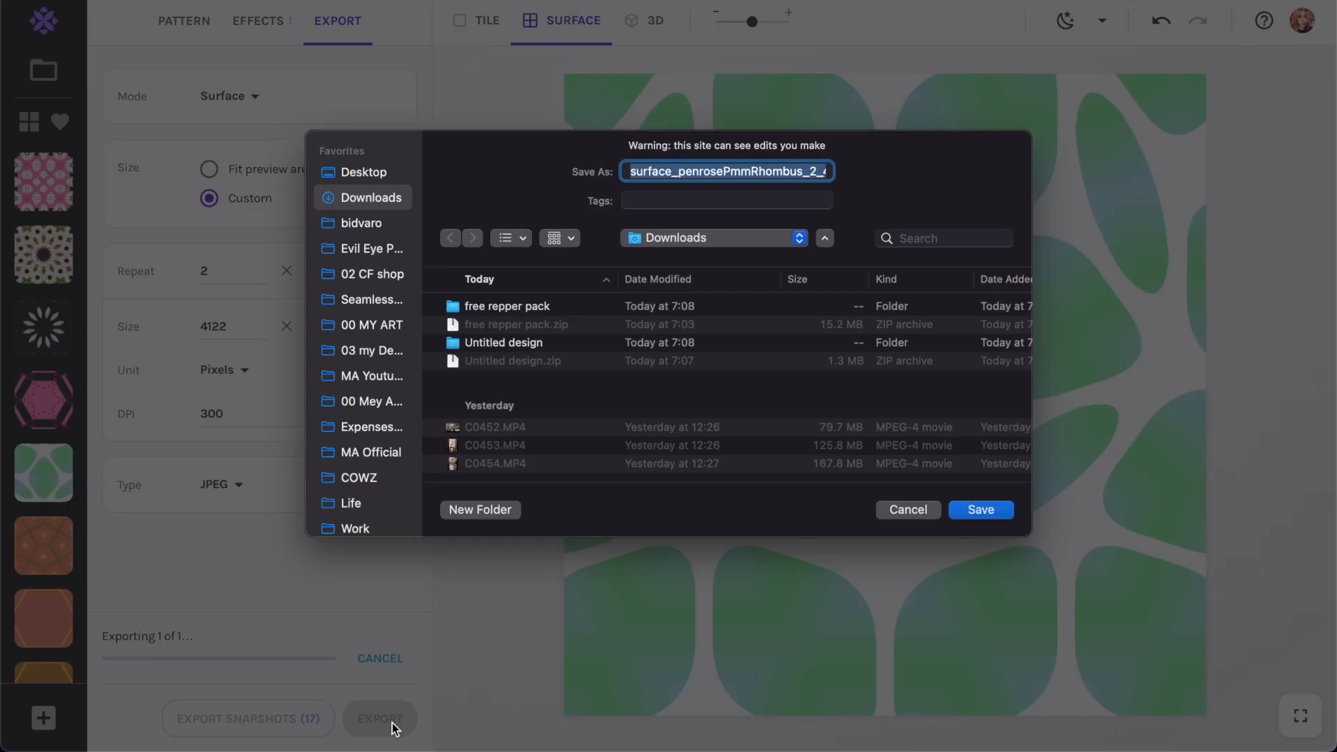
pyautogui.write('spoonflower .jpg')
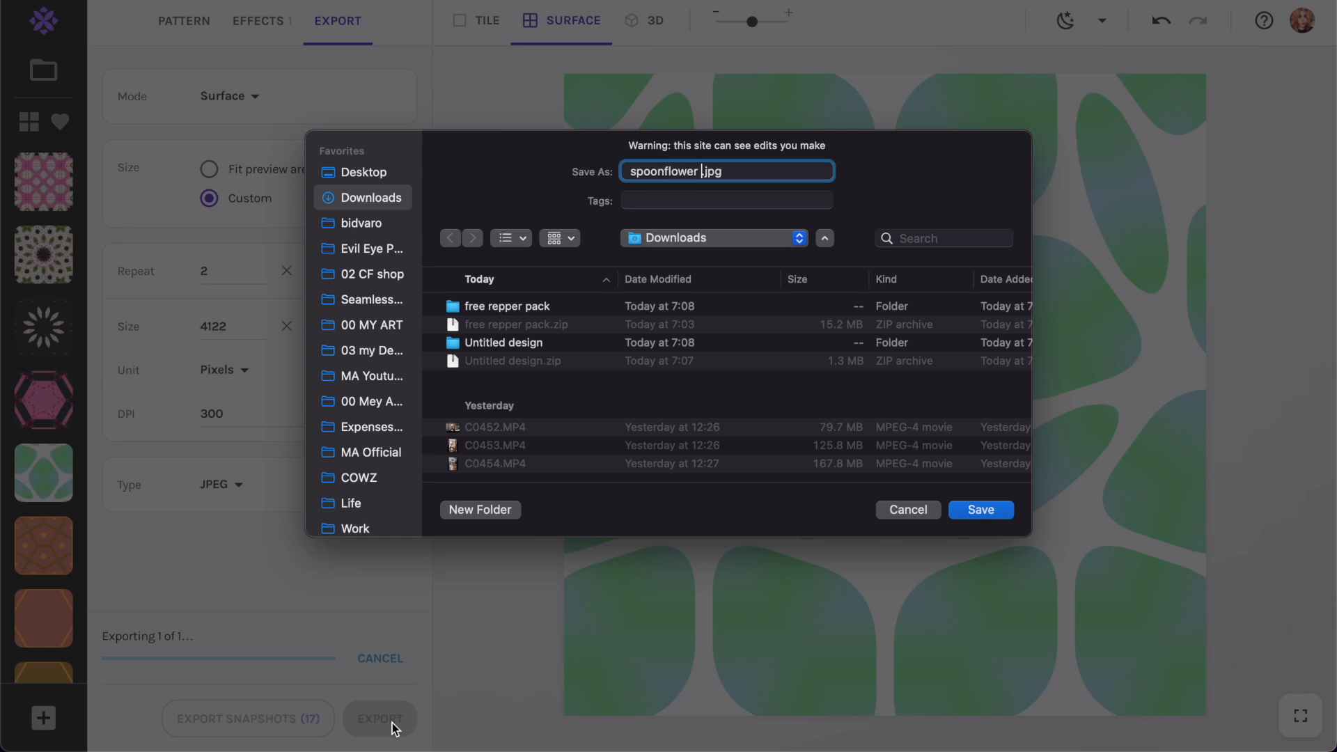
pyautogui.press('Return')
# Open the pink and black hexagon pattern and export its single tile at maximum size as "sf pink and black.png".
pyautogui.click(52, 404)
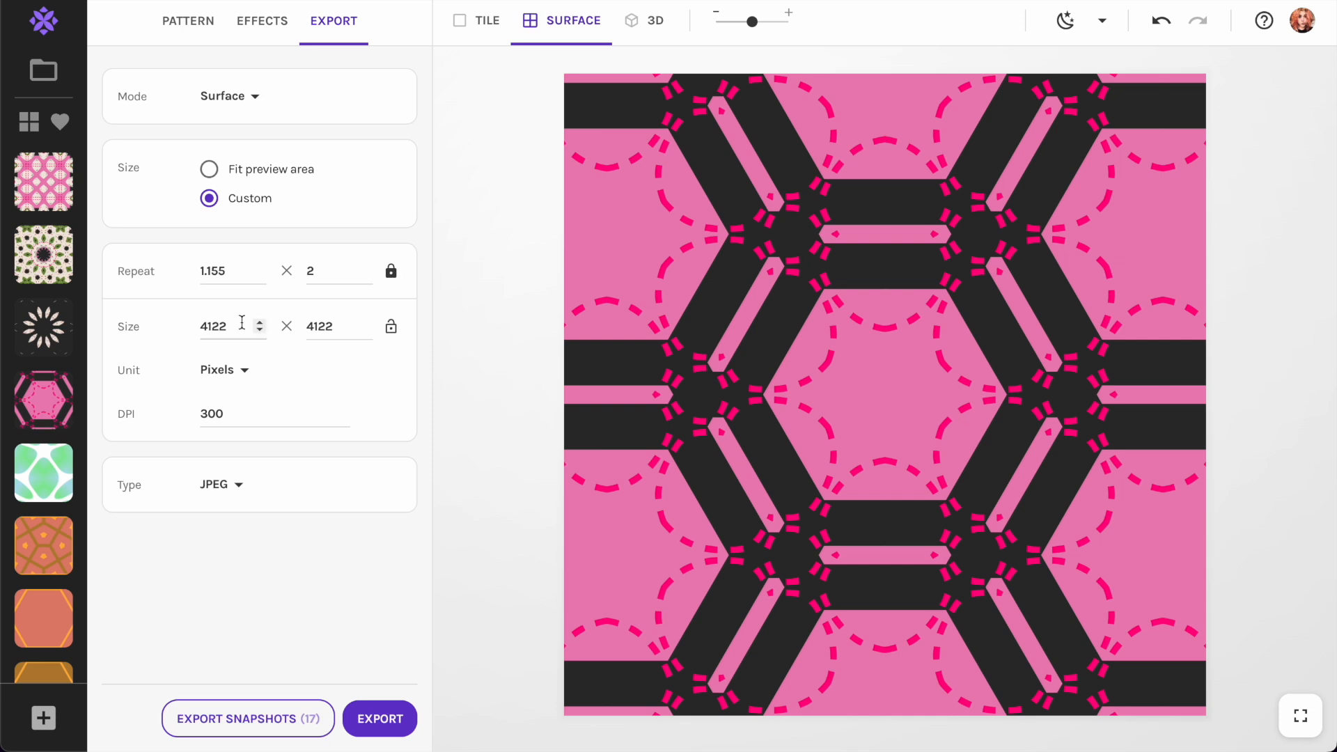
pyautogui.click(209, 169)
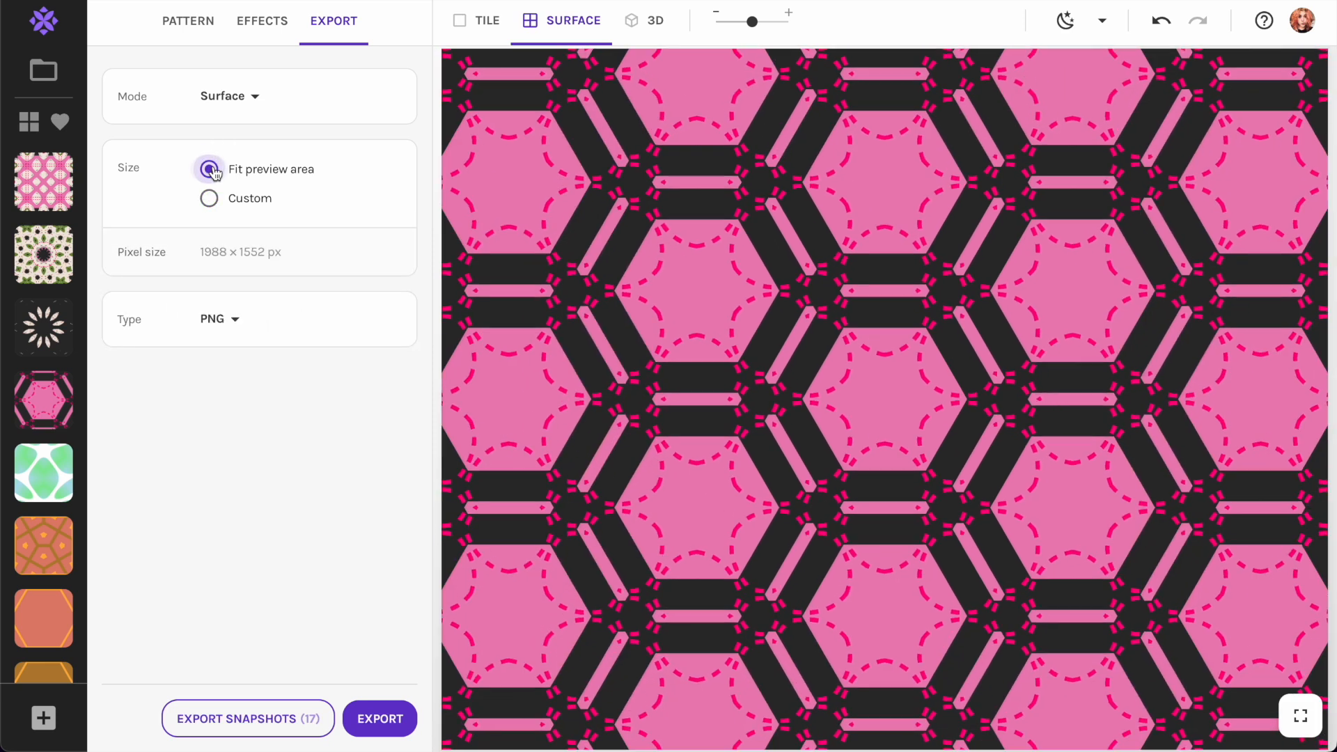
pyautogui.click(478, 30)
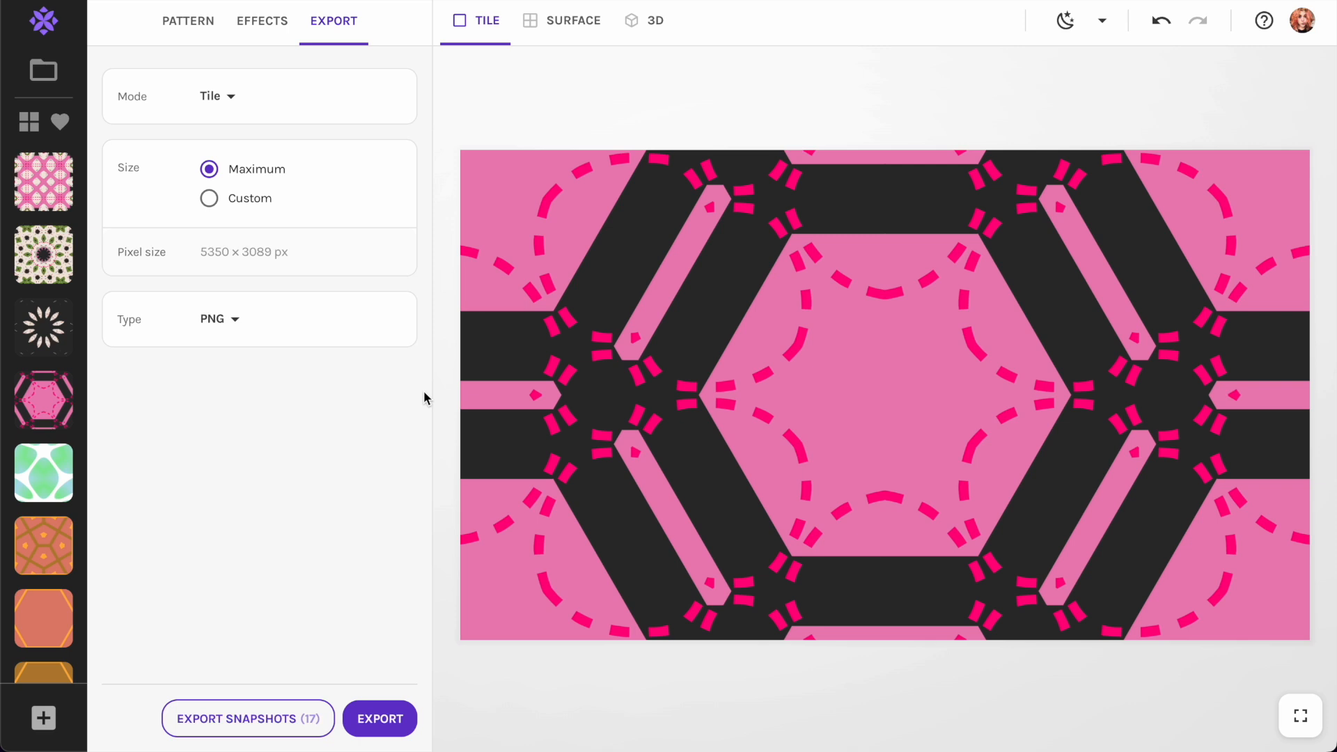
pyautogui.click(400, 723)
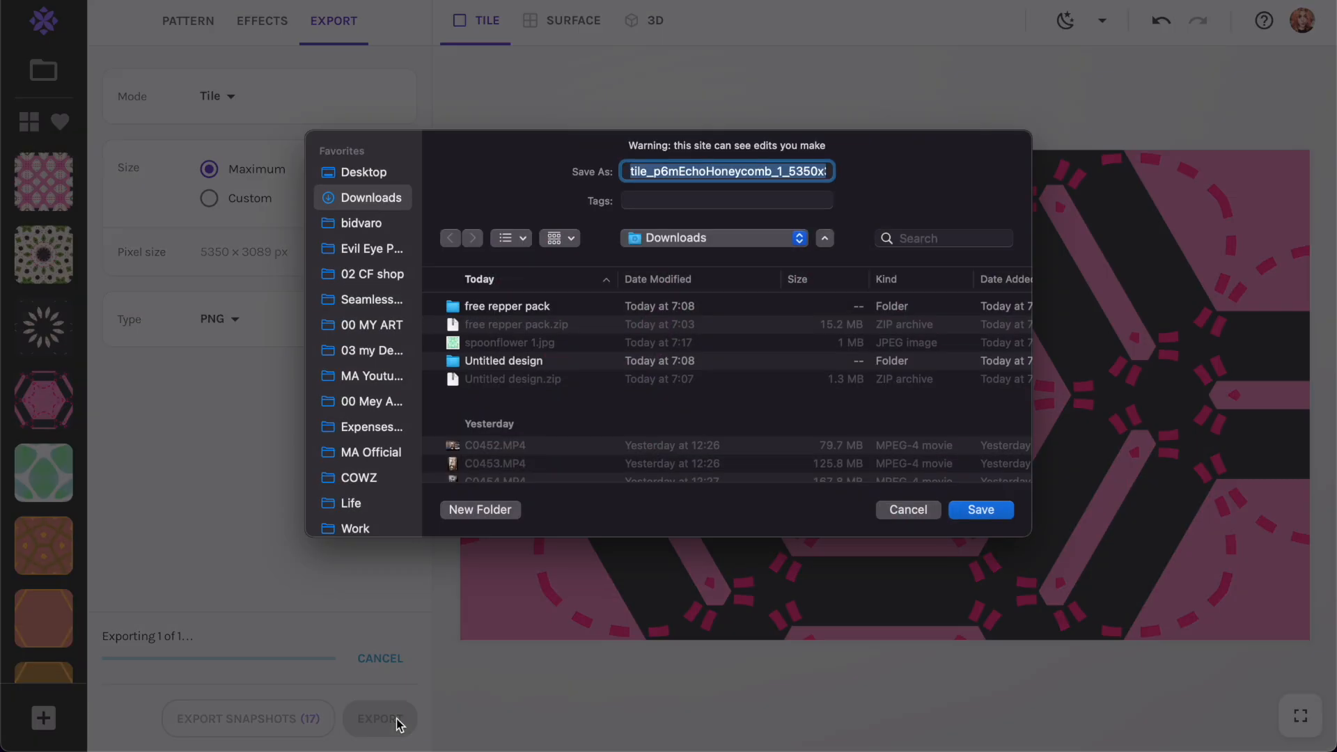
pyautogui.write('sf pink and black.png')
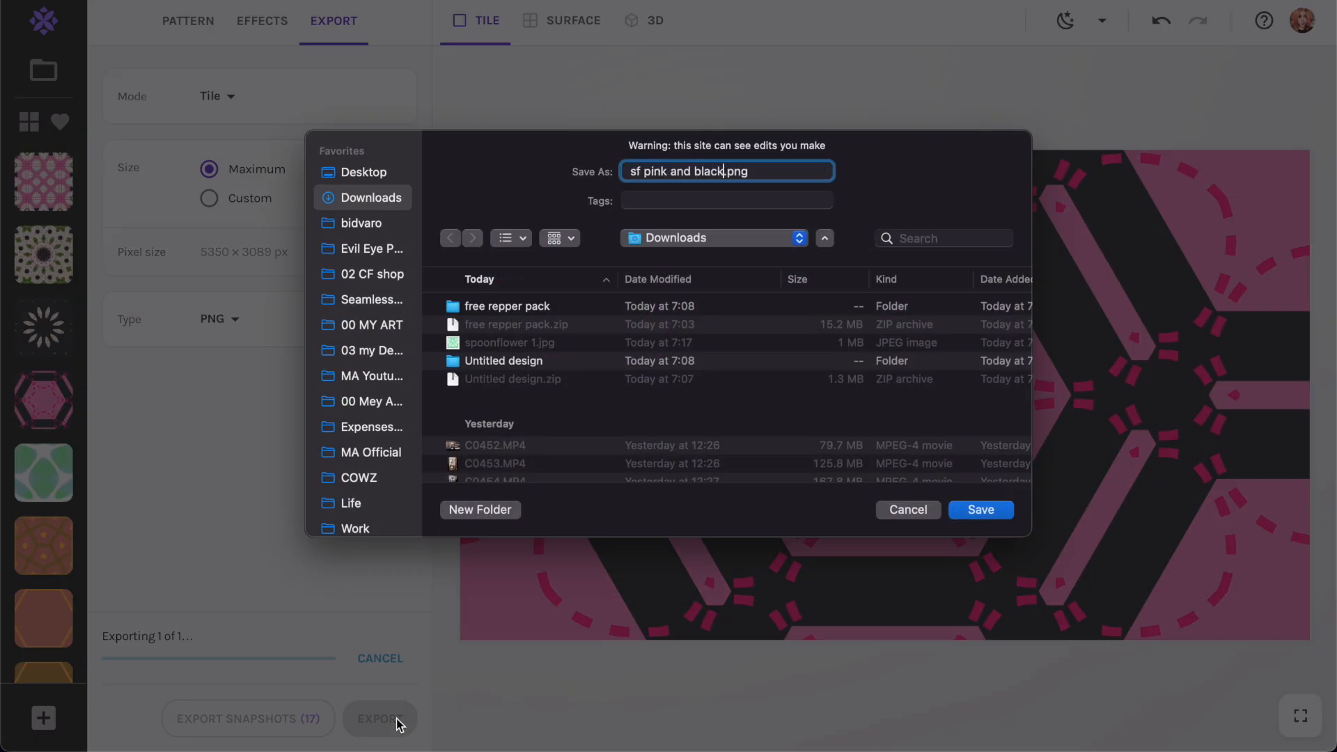
pyautogui.press('Return')
# Open the coral and orange High Five pattern, try shifting its sampling frame toward the orange block, and restore the saved version.
pyautogui.click(49, 550)
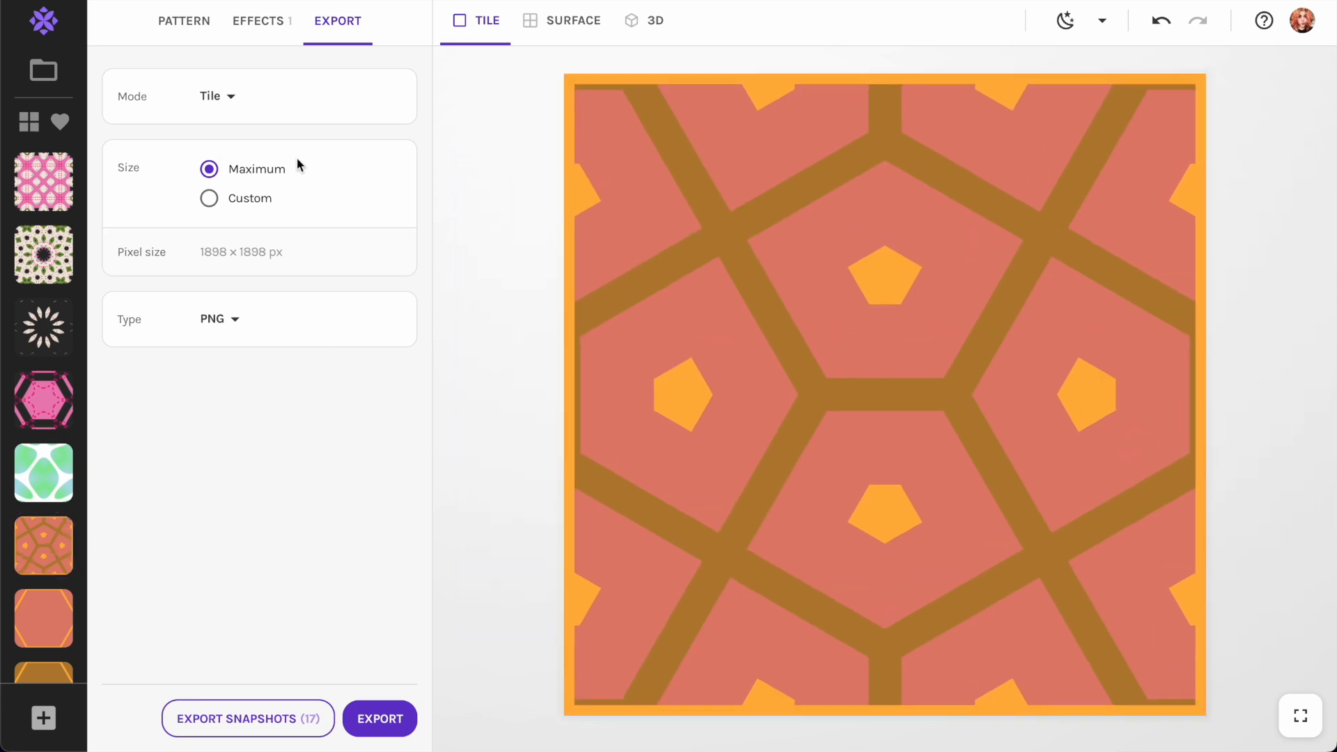
pyautogui.click(184, 21)
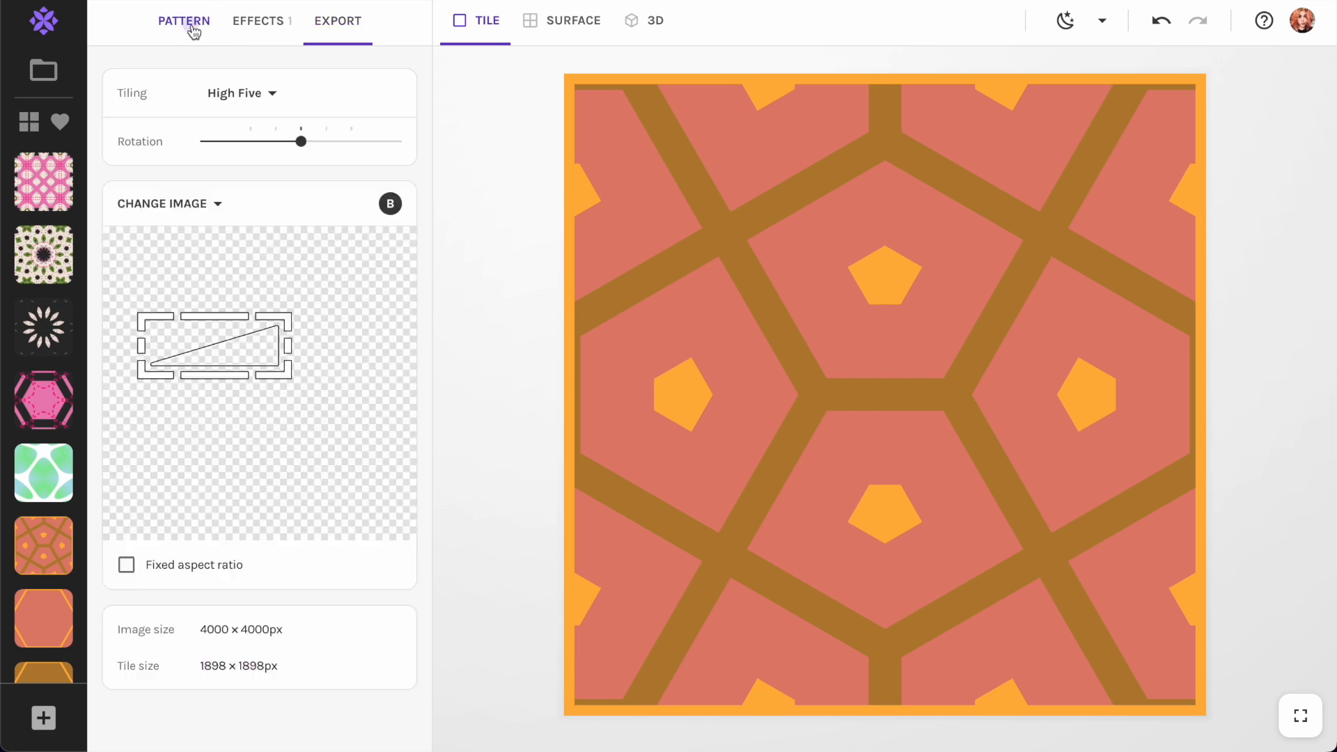
pyautogui.moveTo(236, 350); pyautogui.dragTo(175, 360)
pyautogui.click(51, 554)
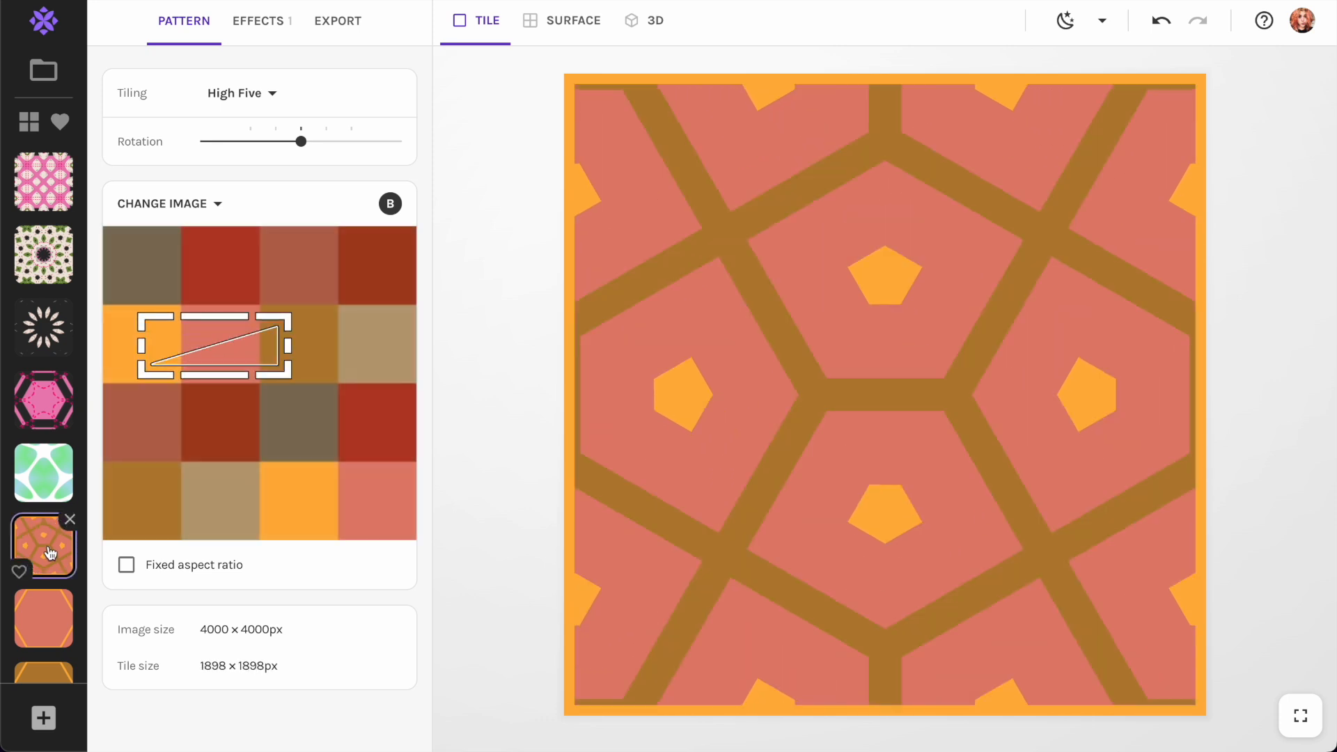
# Export the coral and orange High Five pattern's single tile at maximum size as the PNG file "musturd.png".
pyautogui.click(332, 27)
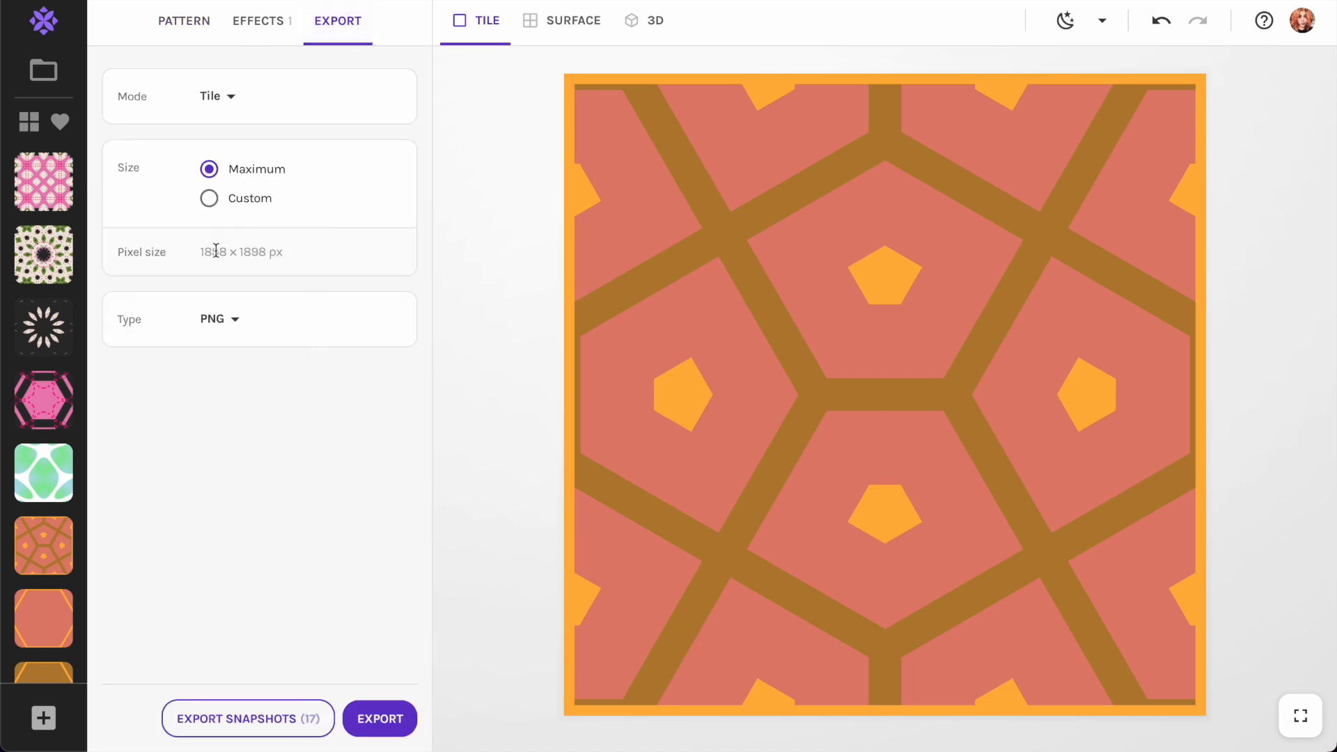
pyautogui.moveTo(185, 254); pyautogui.dragTo(291, 255)
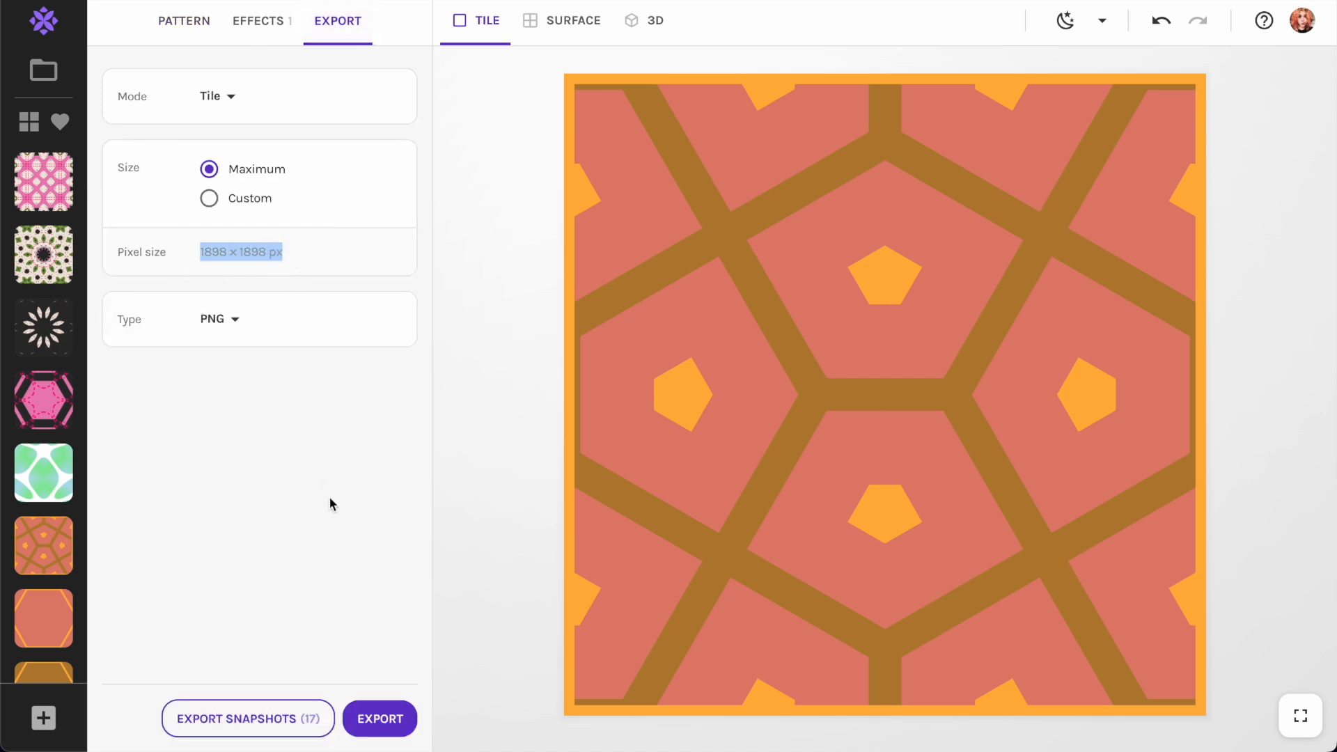
pyautogui.click(380, 720)
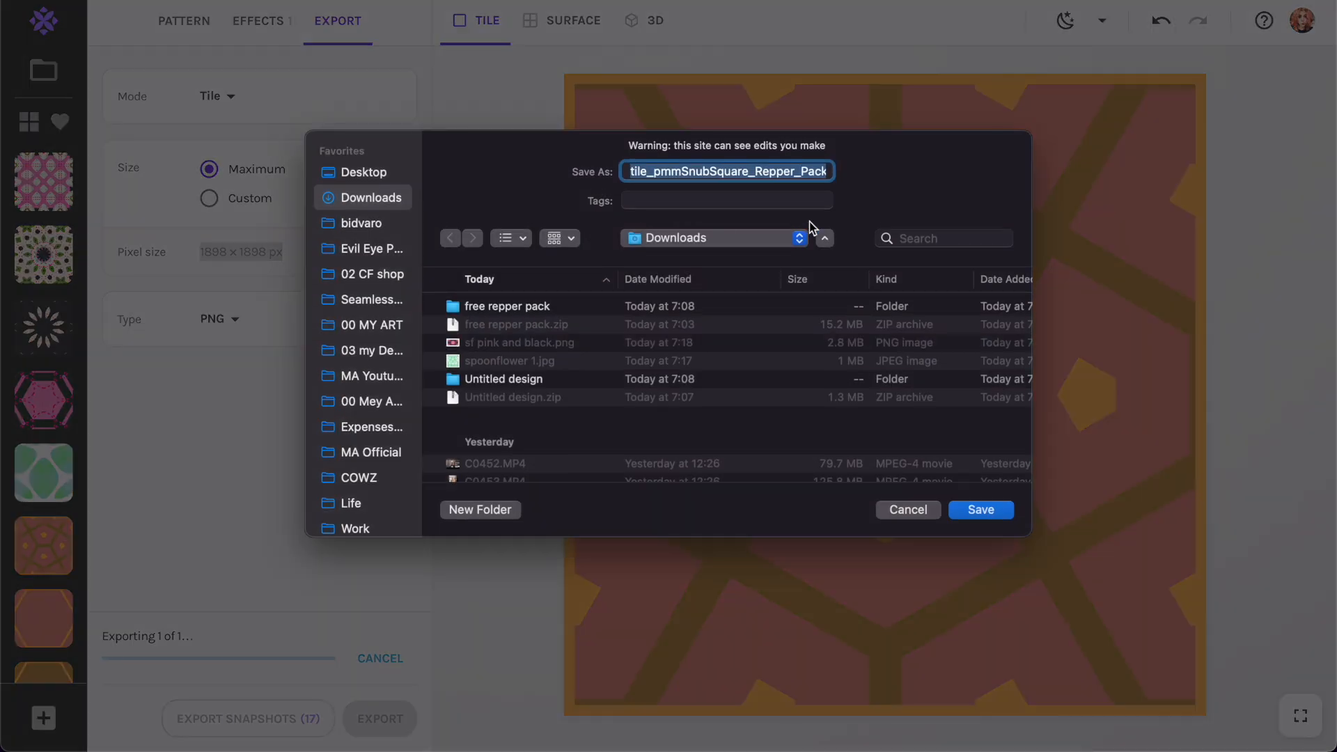
pyautogui.write('mustu')
pyautogui.press('BackSpace')
pyautogui.write('urd.png')
pyautogui.press('Return')
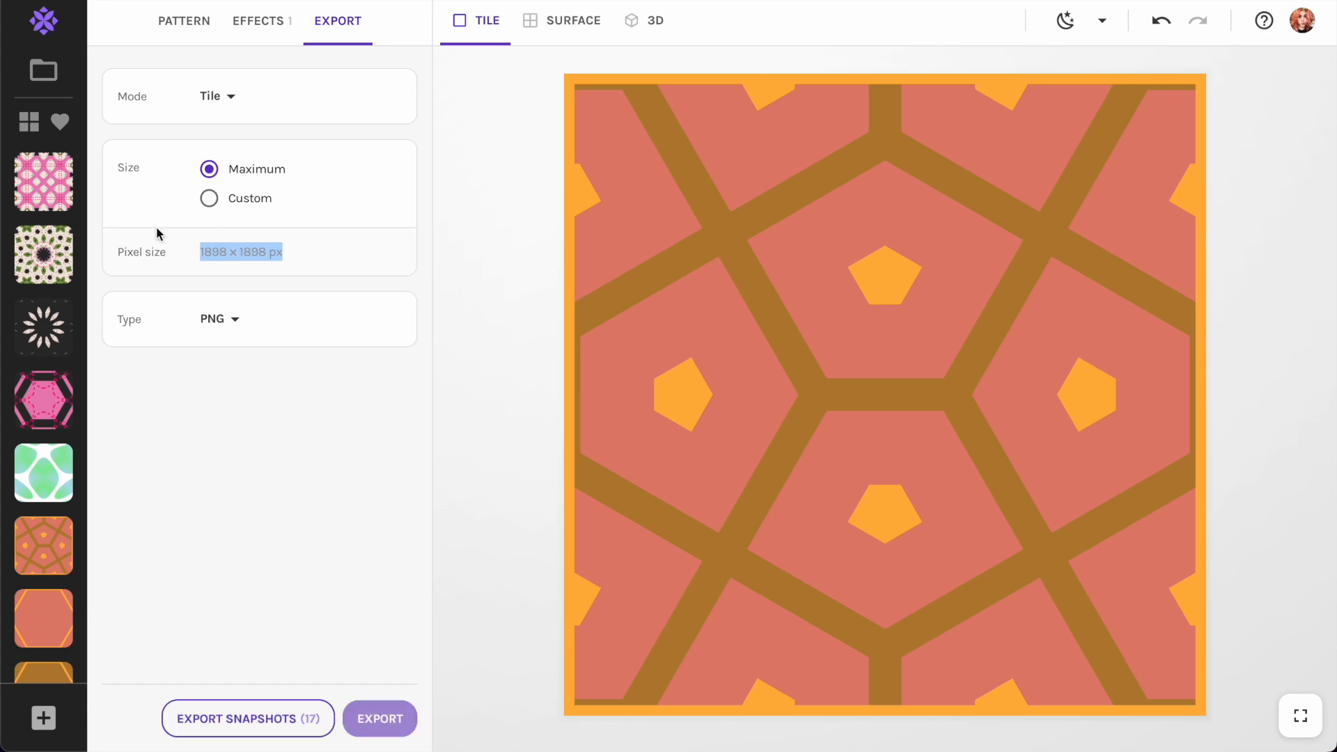
# Open the tan and brown honeycomb pattern with the coral centre and export its tile at maximum size as "honeycomb 1.png".
pyautogui.scroll(-7, 43, 418)
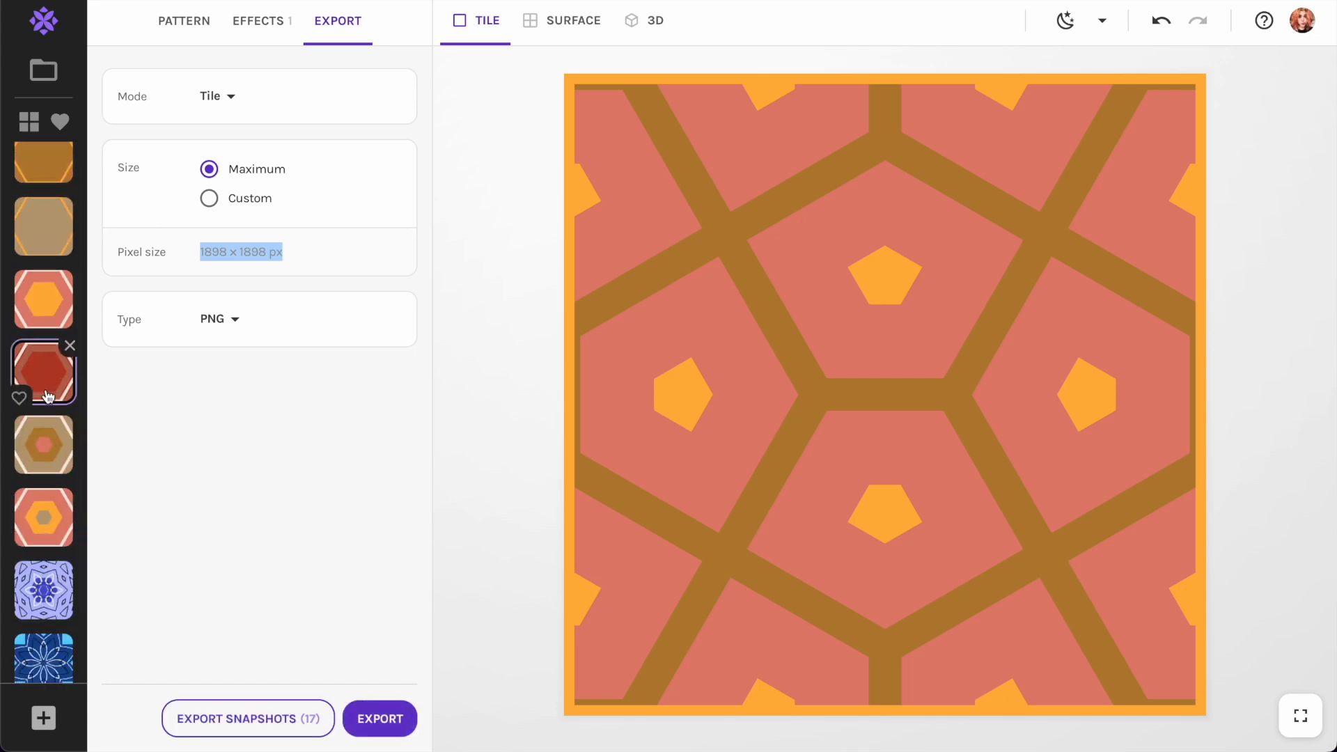
pyautogui.click(47, 395)
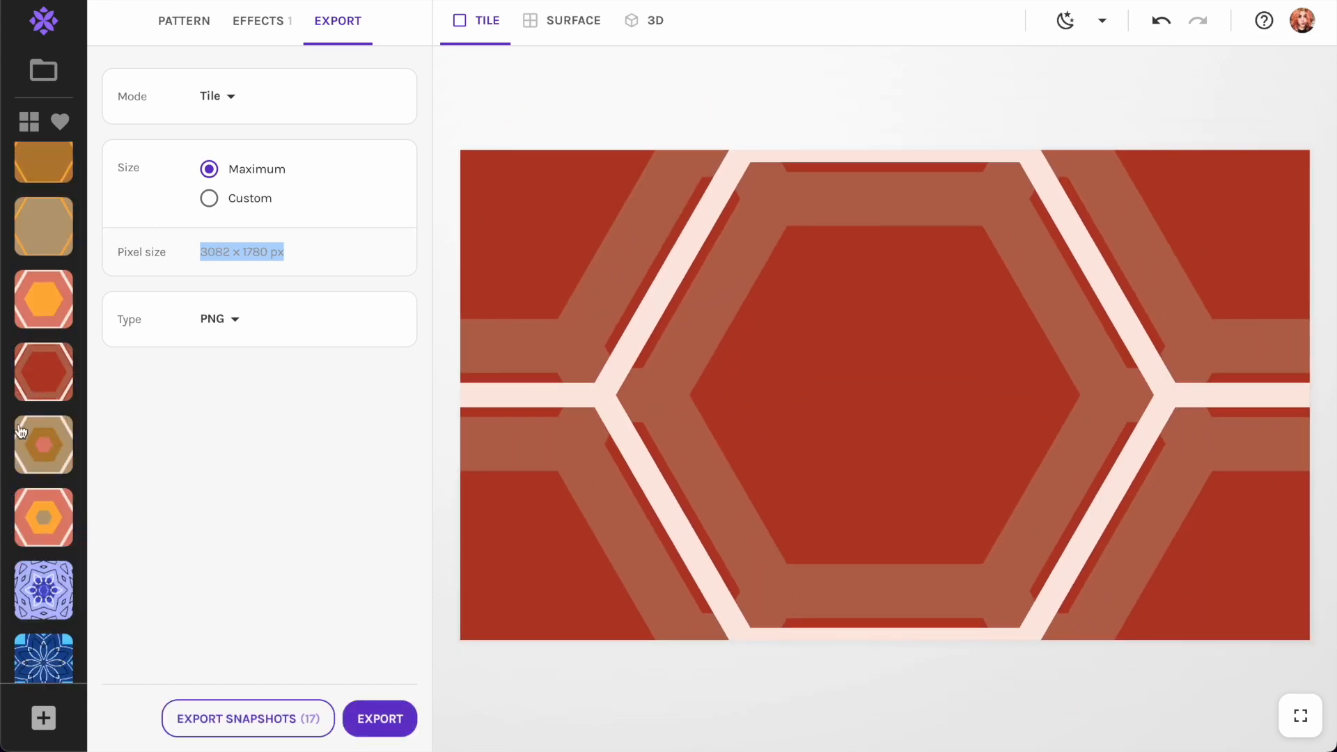
pyautogui.click(43, 464)
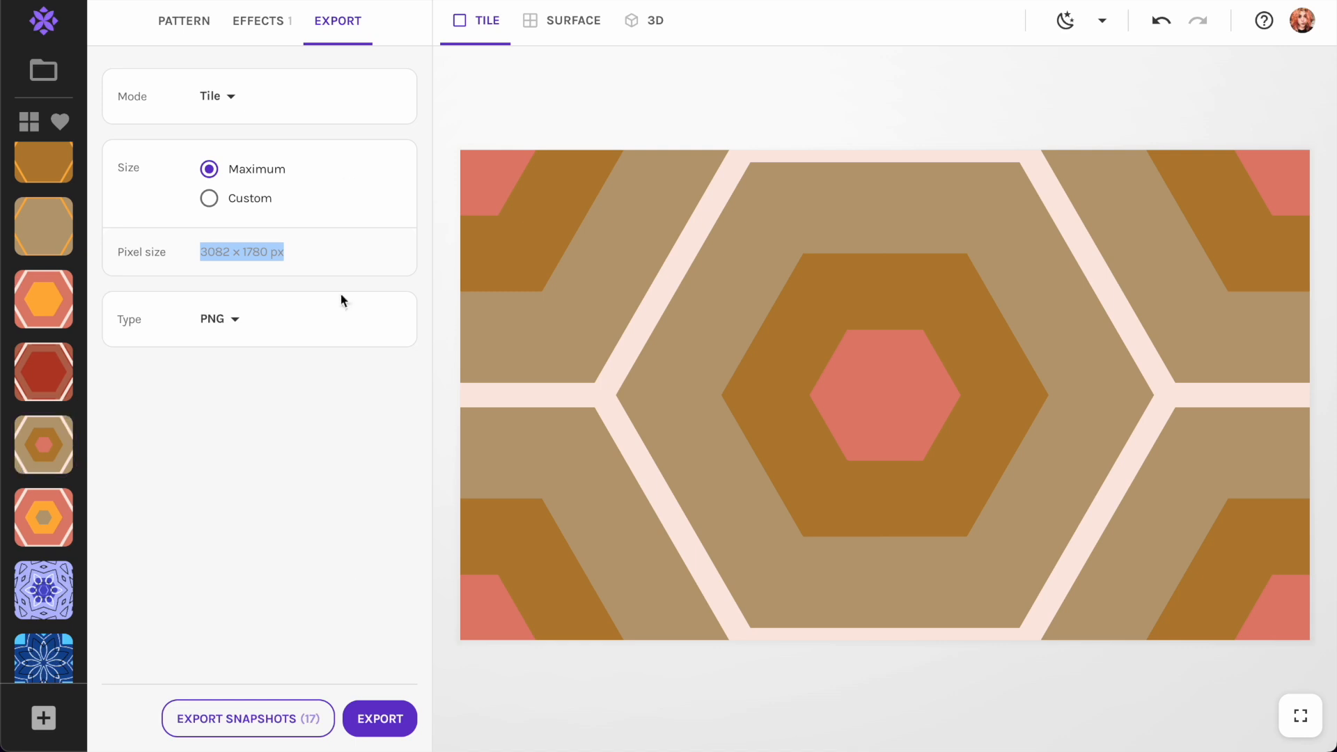
pyautogui.click(381, 720)
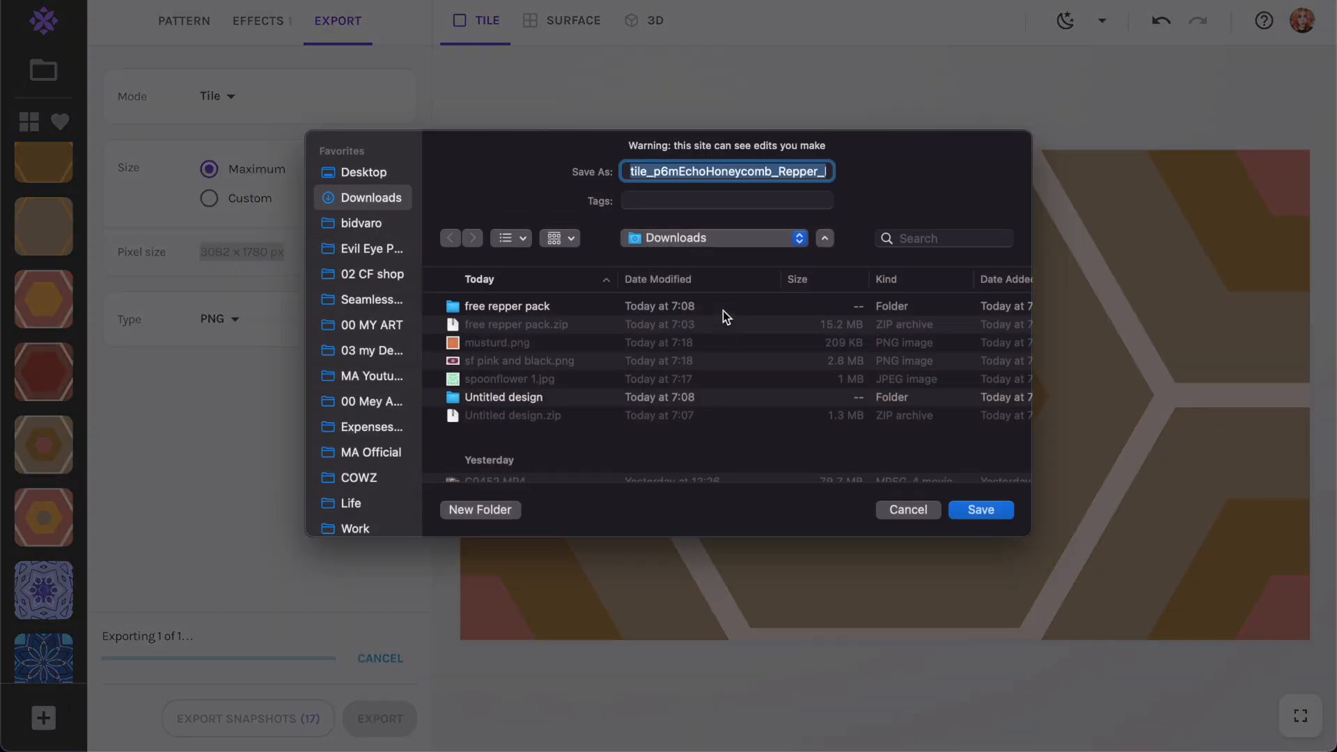
pyautogui.write('honey.png')
pyautogui.press('Return')
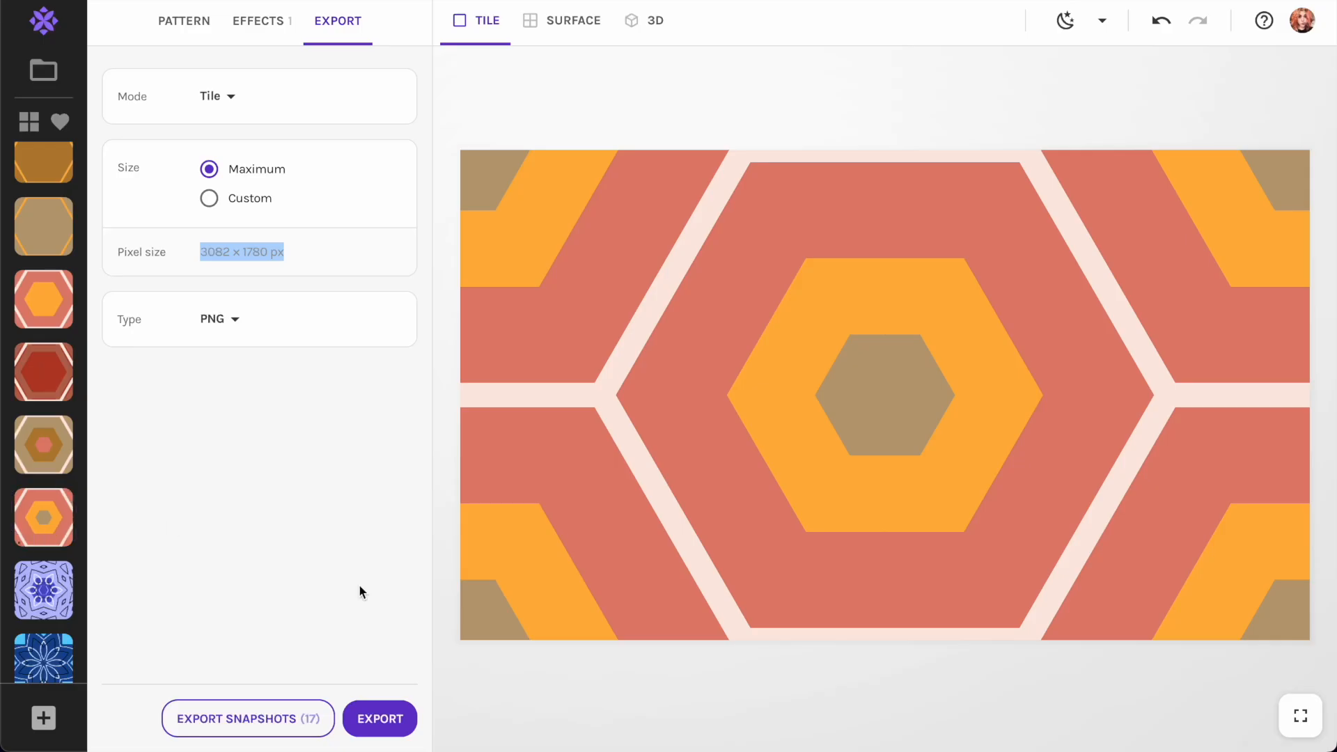
# Export the coral and orange honeycomb pattern's tile at maximum size as "honeycomb 2.png".
pyautogui.click(381, 719)
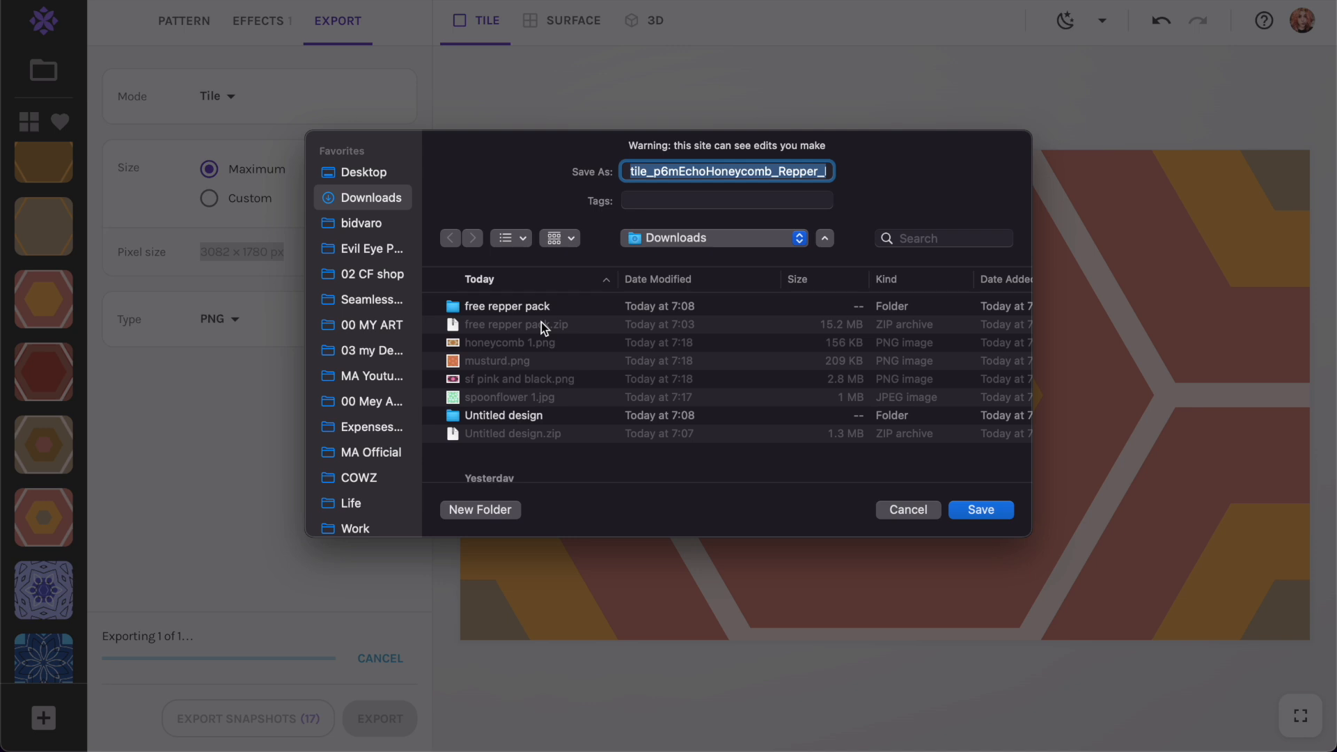
pyautogui.write('honeycomb .png')
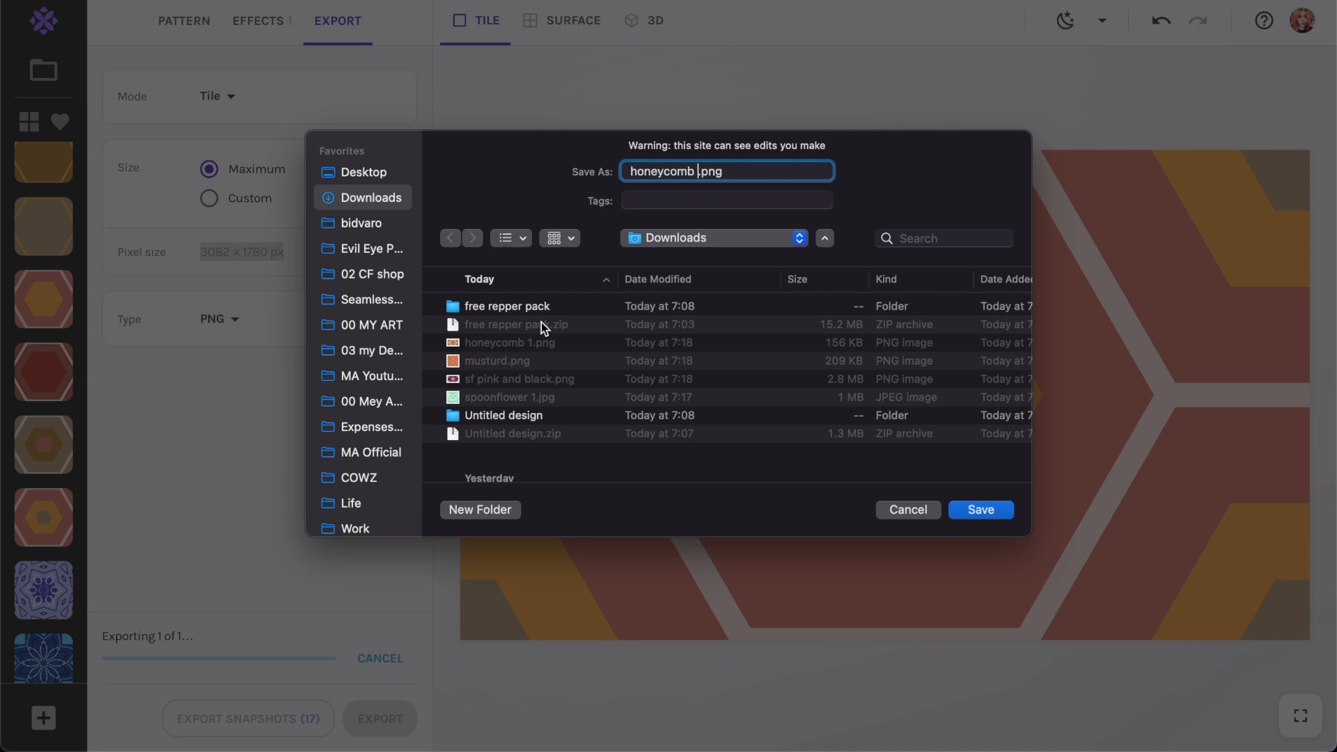
pyautogui.press('Return')
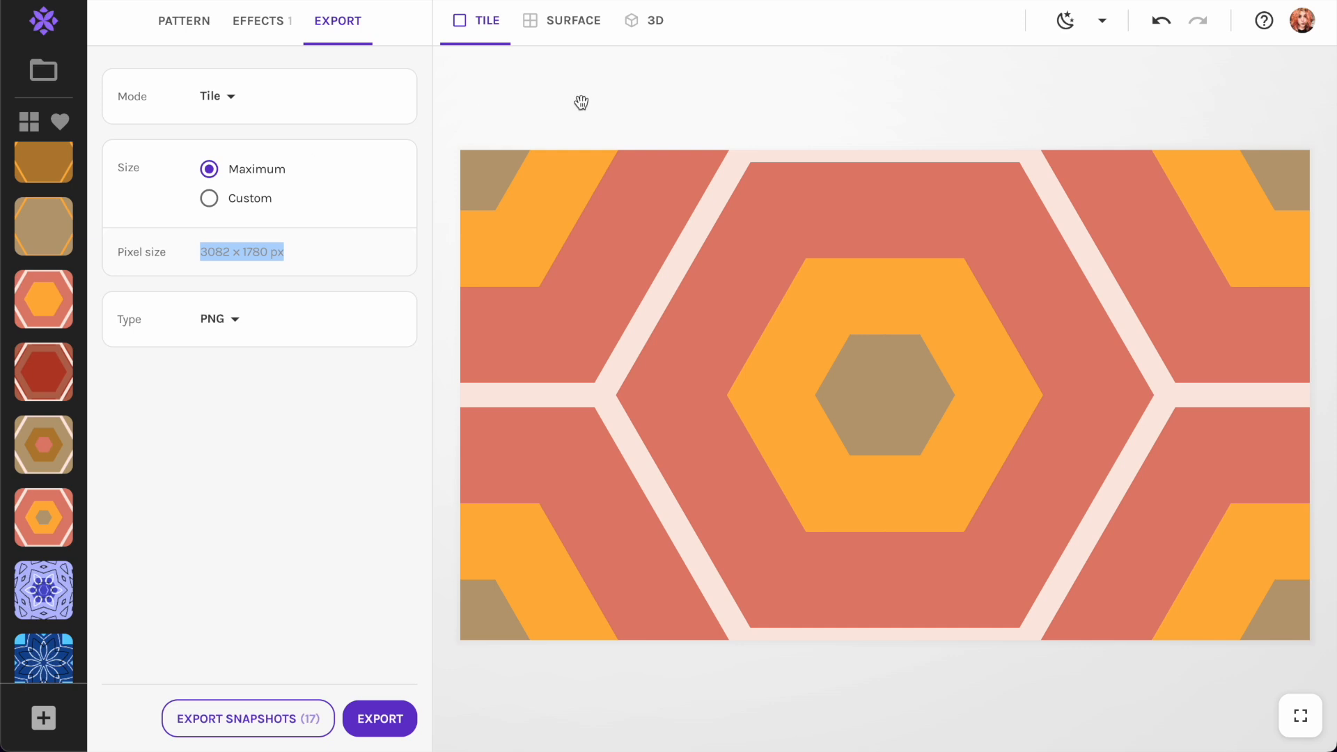
# Preview the coral and orange honeycomb in 3D on the upright cushion at a smaller pattern scale and on the notebook.
pyautogui.click(654, 25)
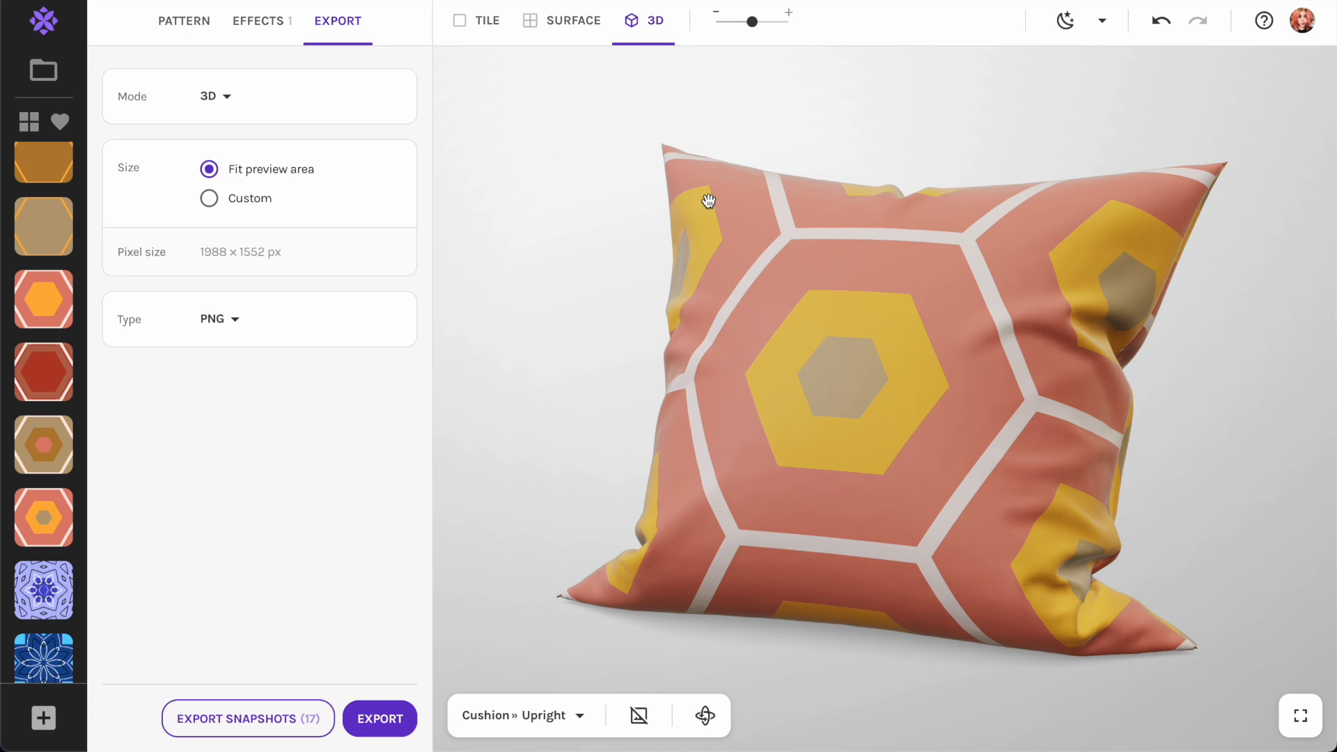
pyautogui.moveTo(752, 21)
pyautogui.mouseDown()
pyautogui.moveTo(719, 24)
pyautogui.moveTo(763, 28)
pyautogui.moveTo(753, 22)
pyautogui.mouseUp()
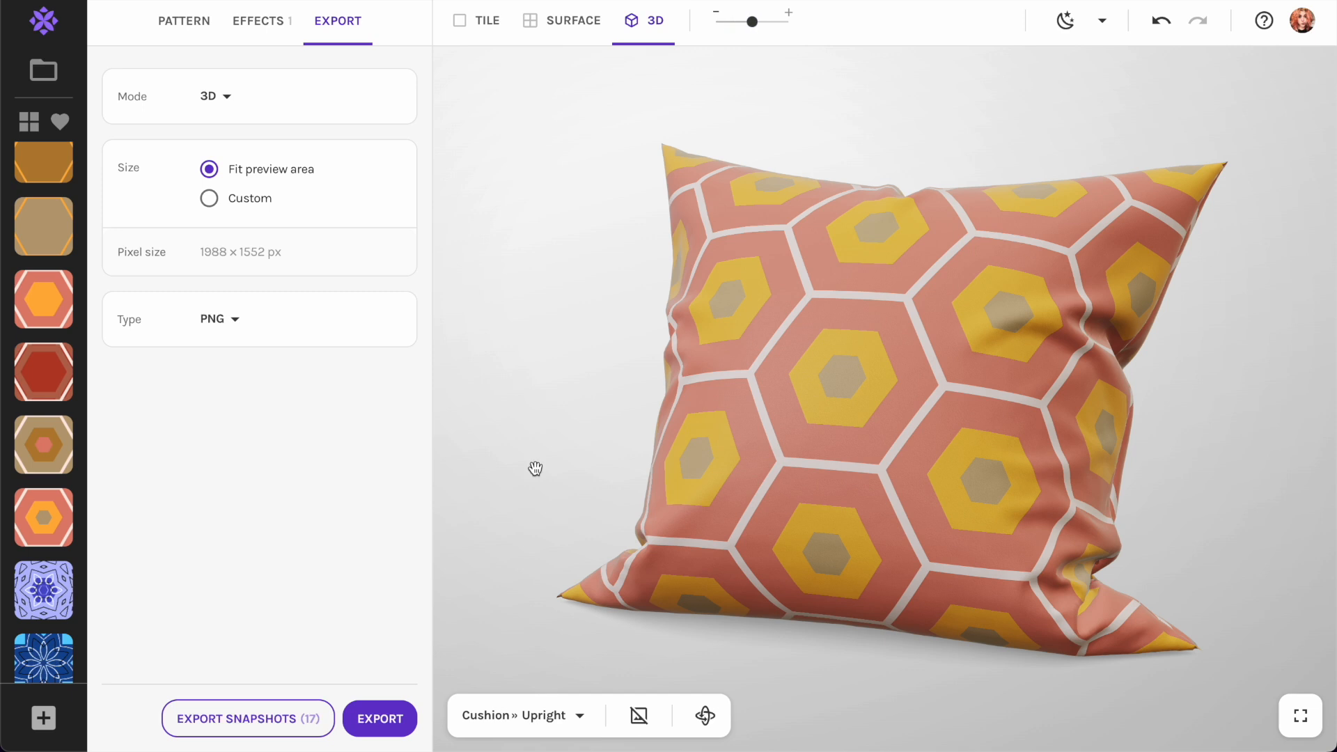
pyautogui.click(557, 714)
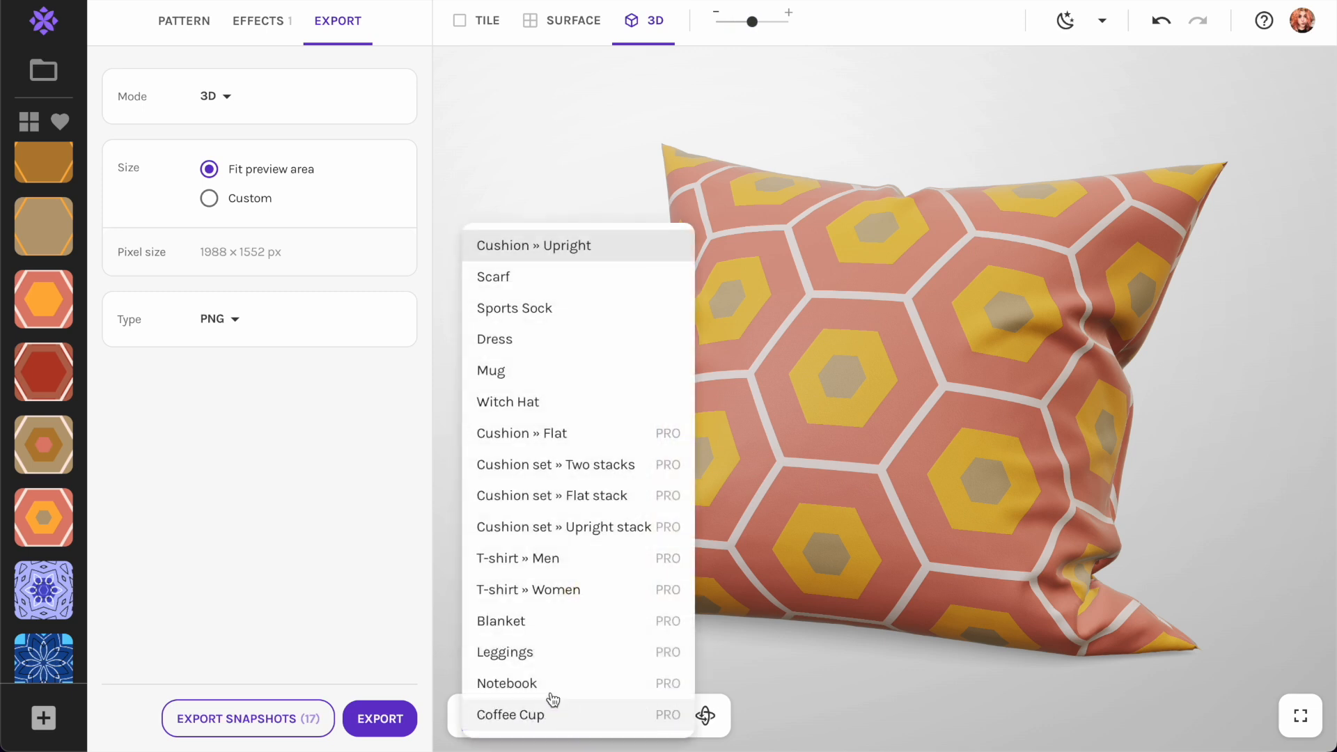
pyautogui.click(547, 686)
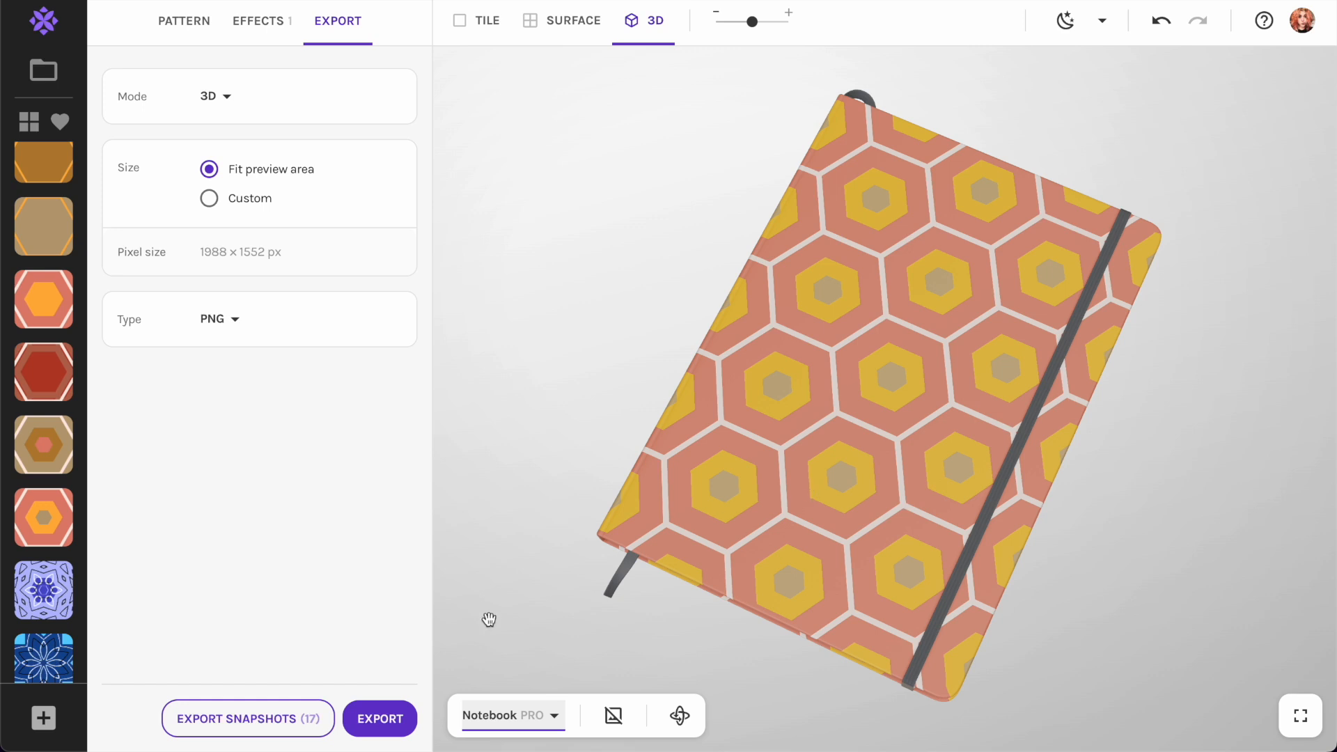
# Preview the honeycomb pattern on the Leggings and Cushion » Flat 3D models, turning each model around.
pyautogui.click(530, 718)
pyautogui.click(534, 654)
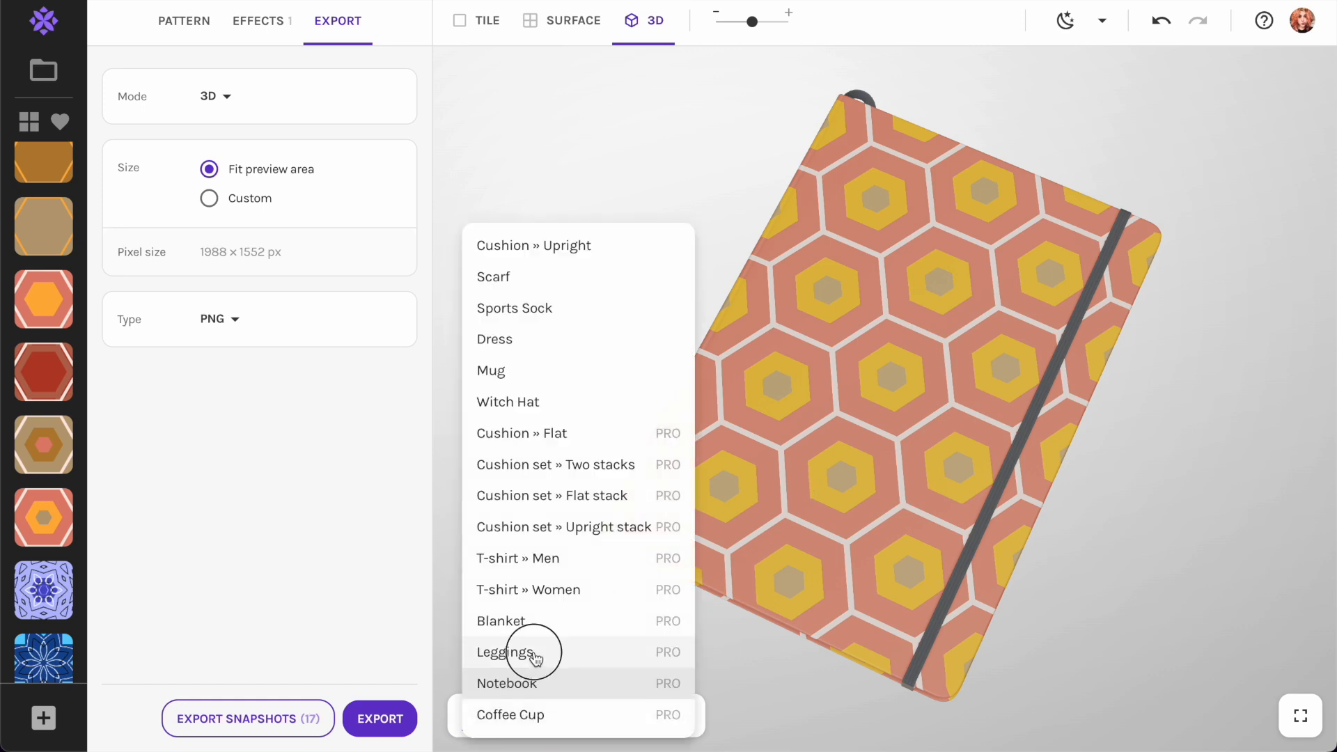
pyautogui.moveTo(864, 383); pyautogui.dragTo(687, 493)
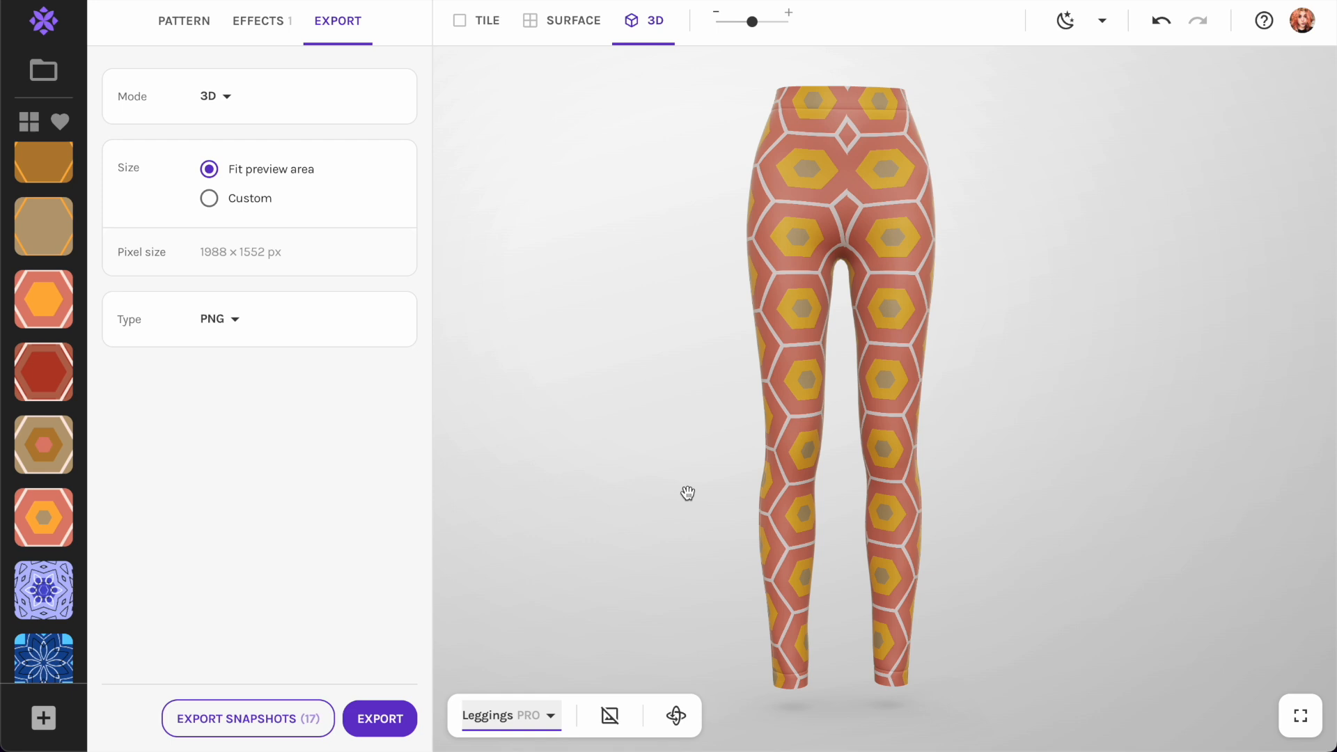
pyautogui.click(538, 716)
pyautogui.click(547, 436)
pyautogui.moveTo(824, 311); pyautogui.dragTo(859, 322)
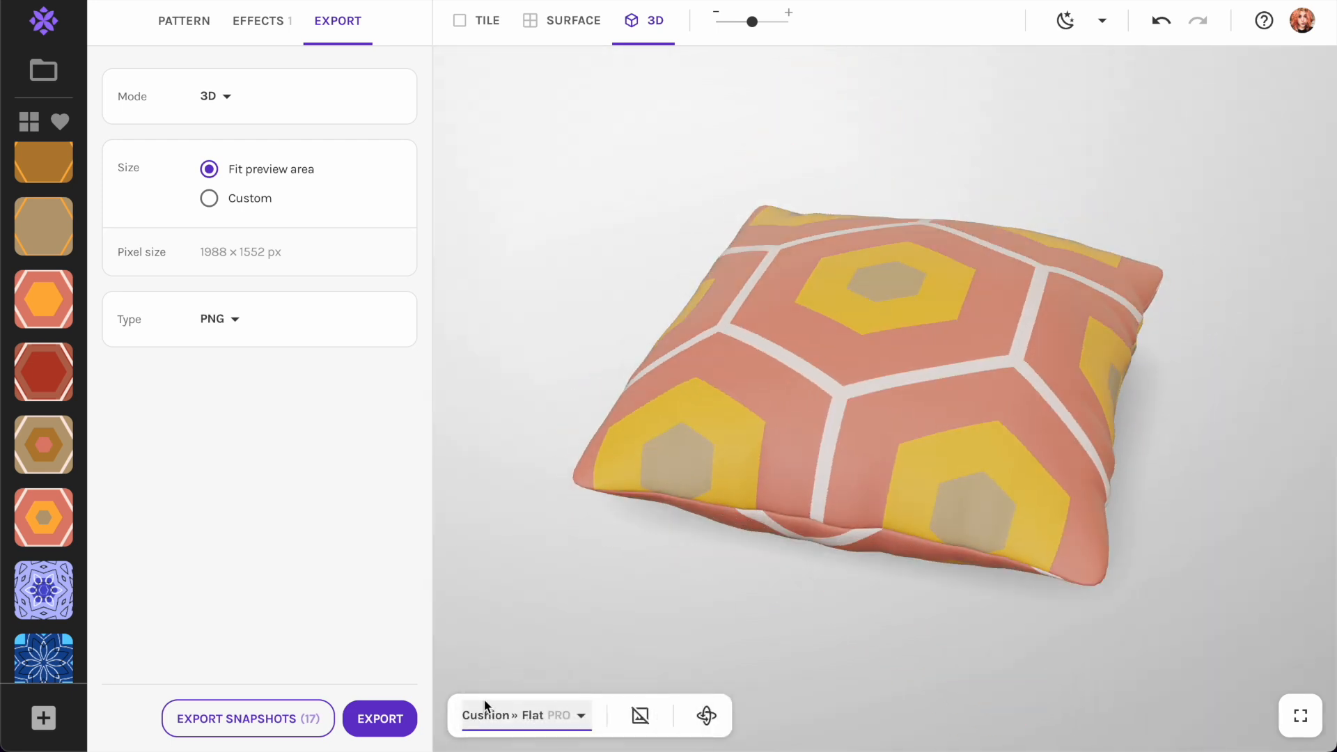
# Preview the honeycomb pattern on the Mug and Sports Sock 3D models.
pyautogui.click(519, 716)
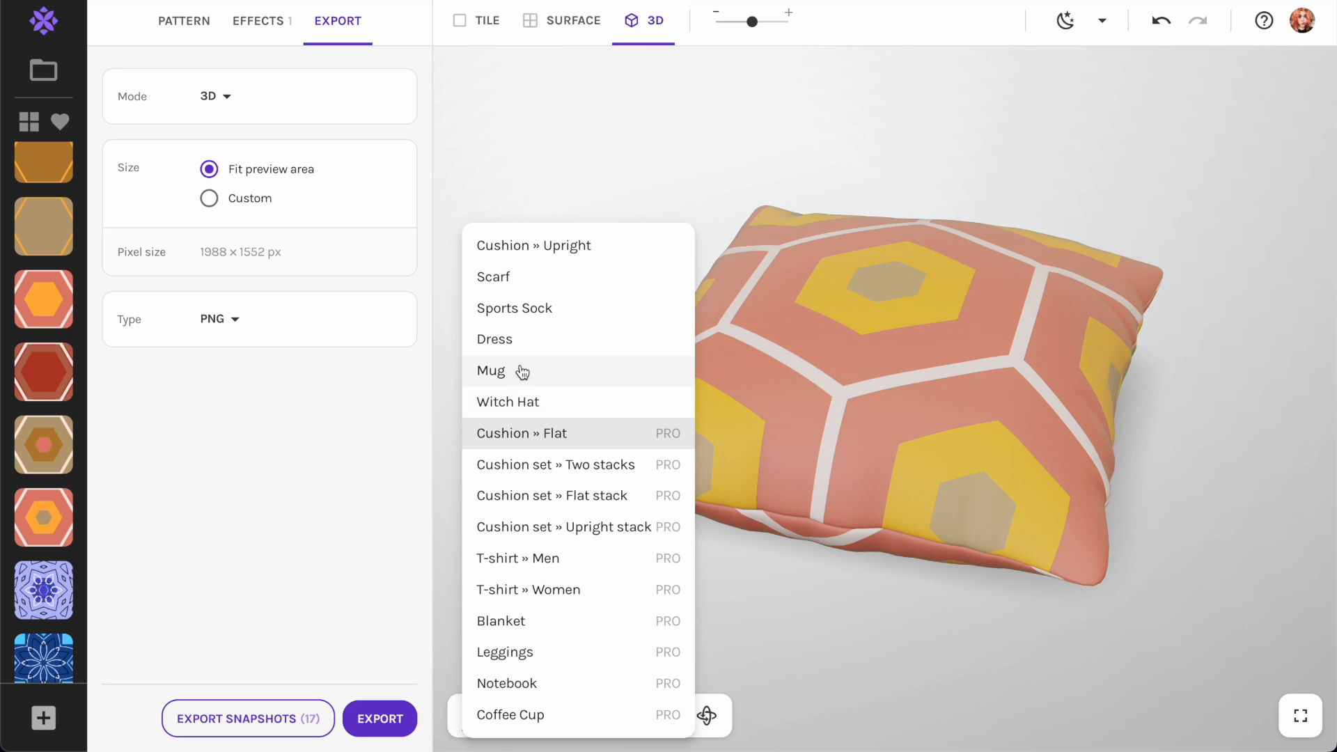
pyautogui.click(522, 370)
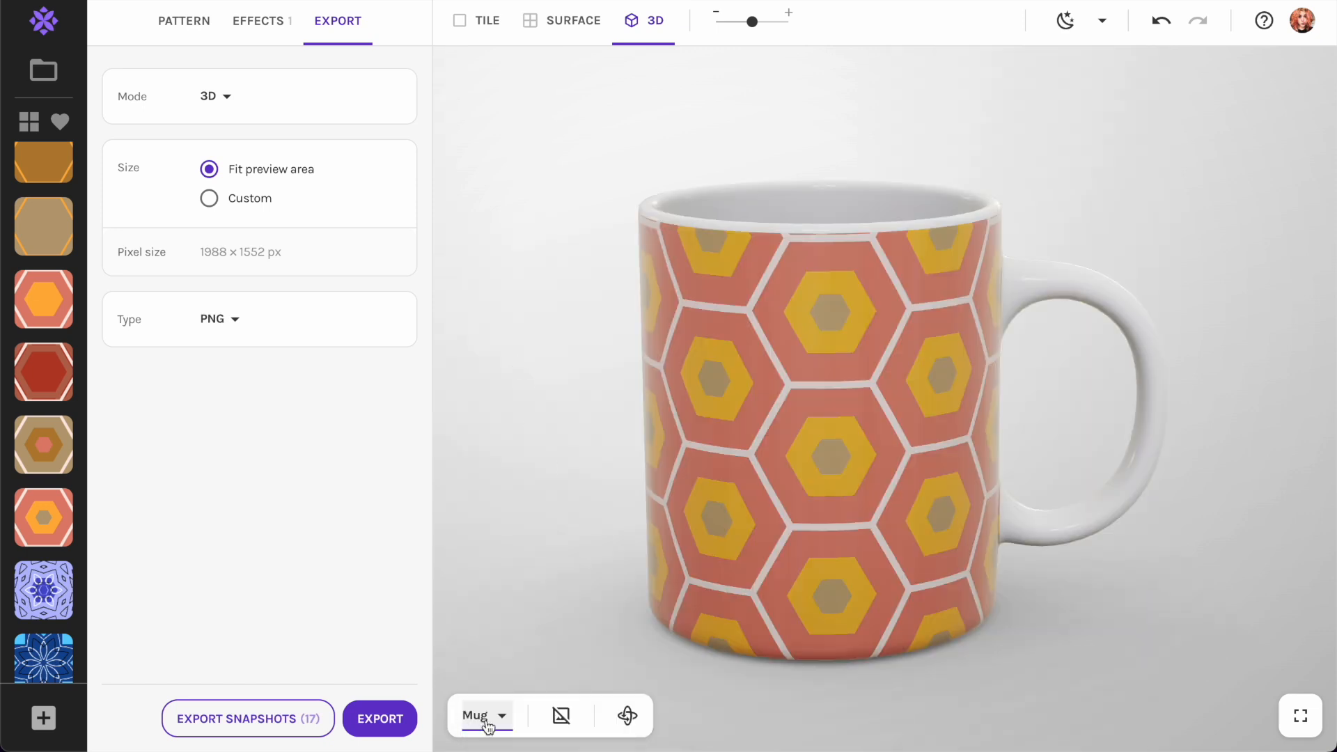
pyautogui.click(488, 725)
pyautogui.click(525, 310)
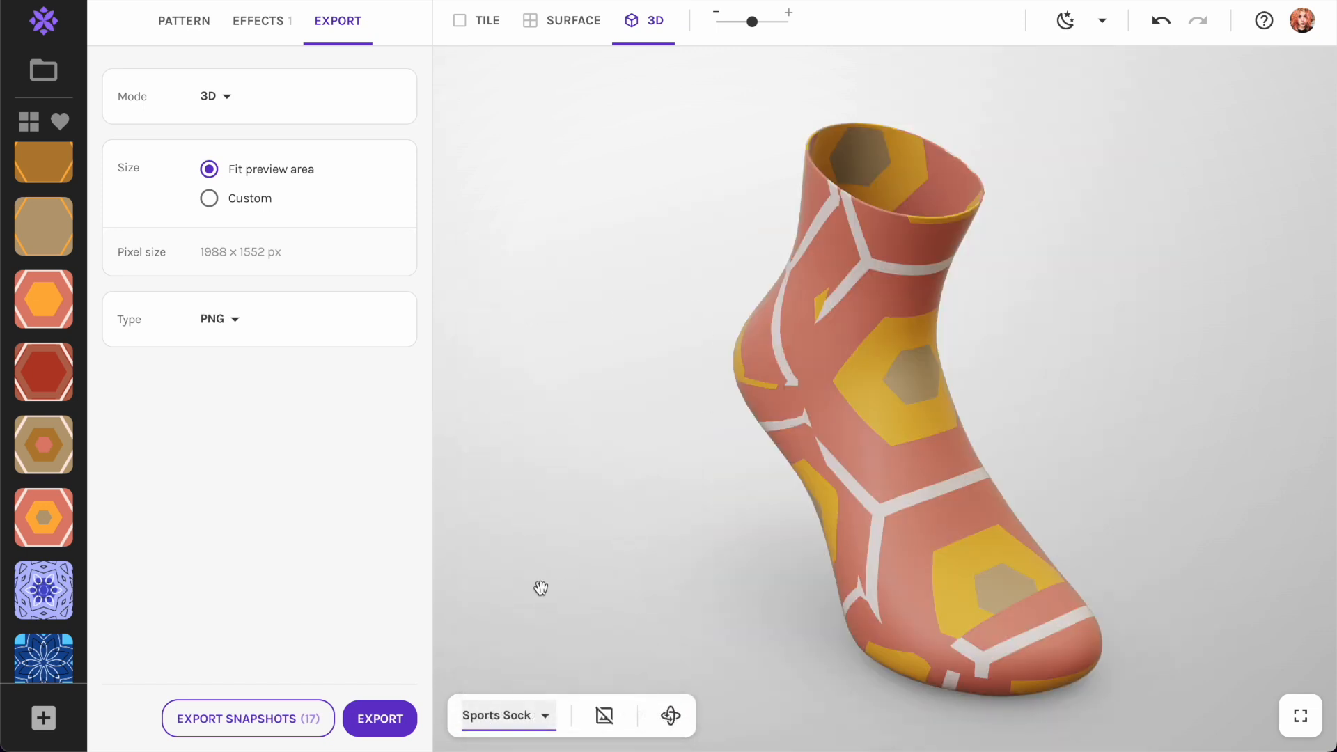
# Show the pattern on the T-shirt » Men model and set a custom export size of 1500 × 1500 pixels.
pyautogui.click(507, 724)
pyautogui.click(524, 561)
pyautogui.moveTo(892, 444); pyautogui.dragTo(924, 455)
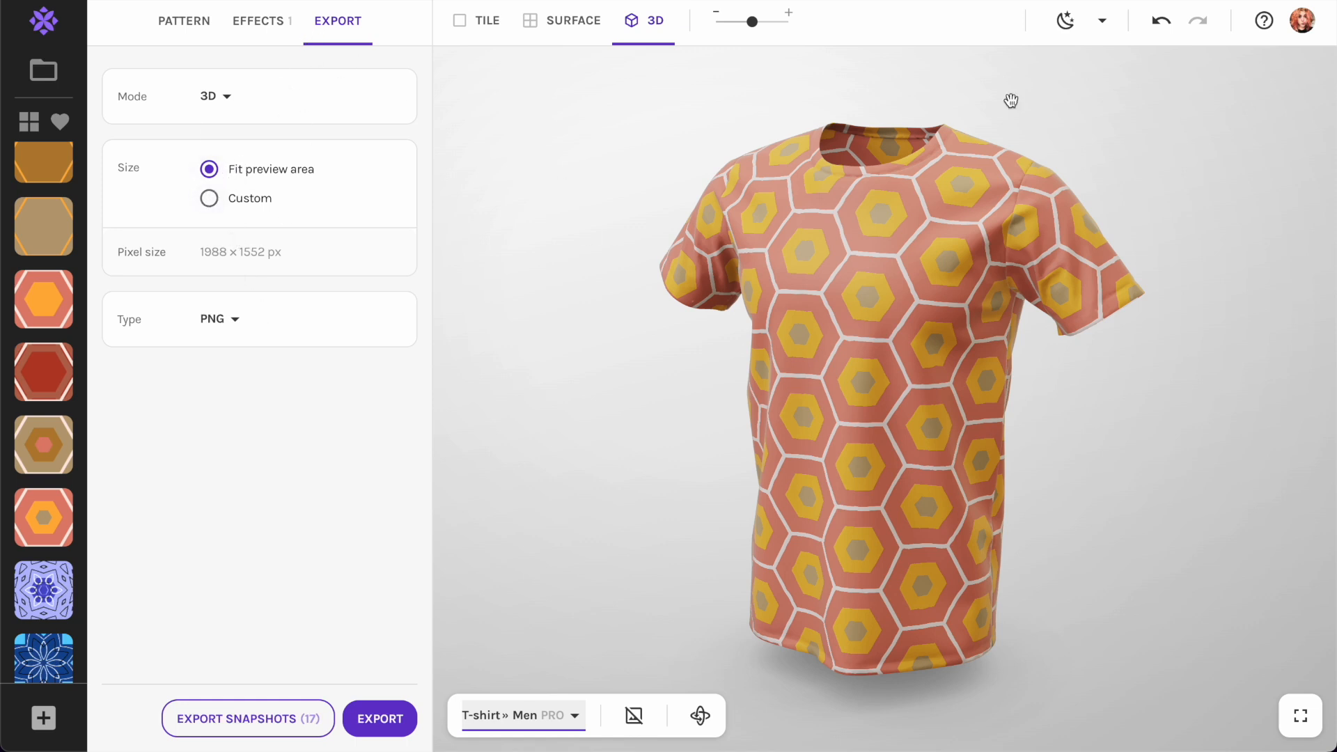
pyautogui.click(210, 200)
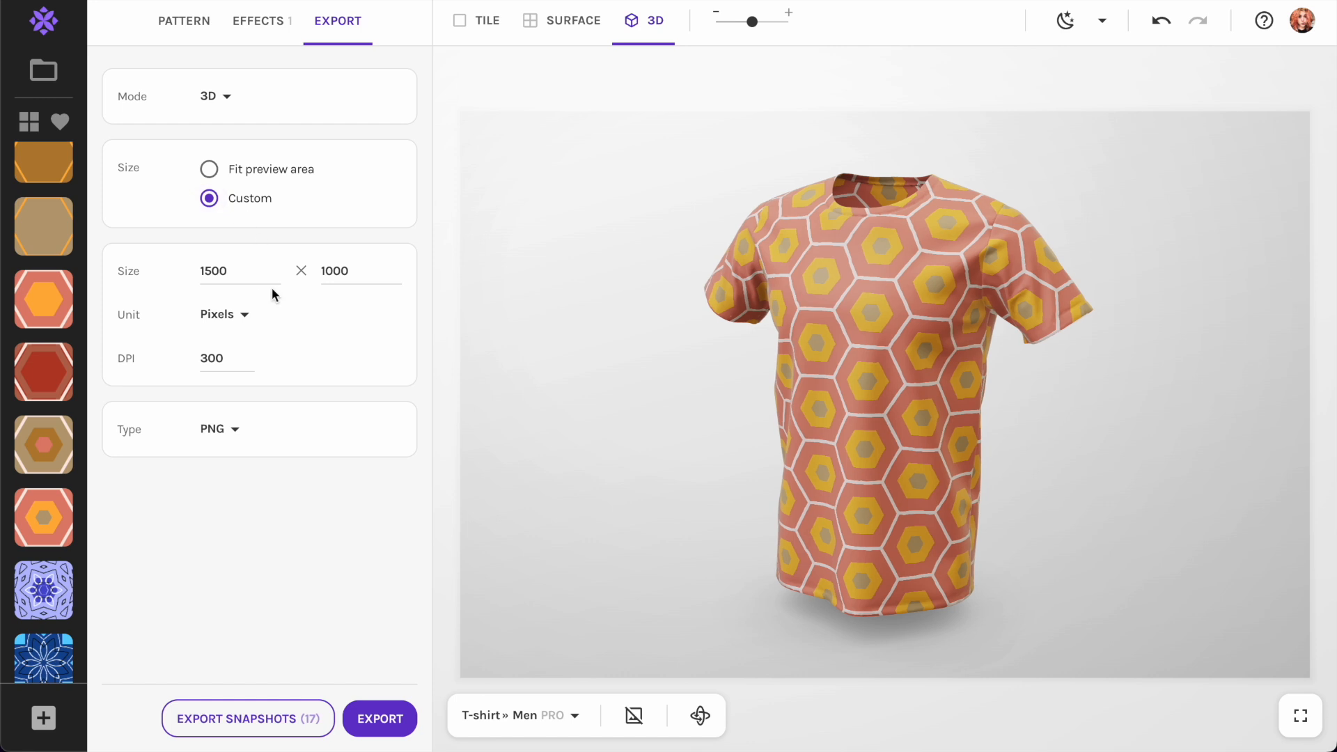
pyautogui.doubleClick(329, 272)
pyautogui.write('1500')
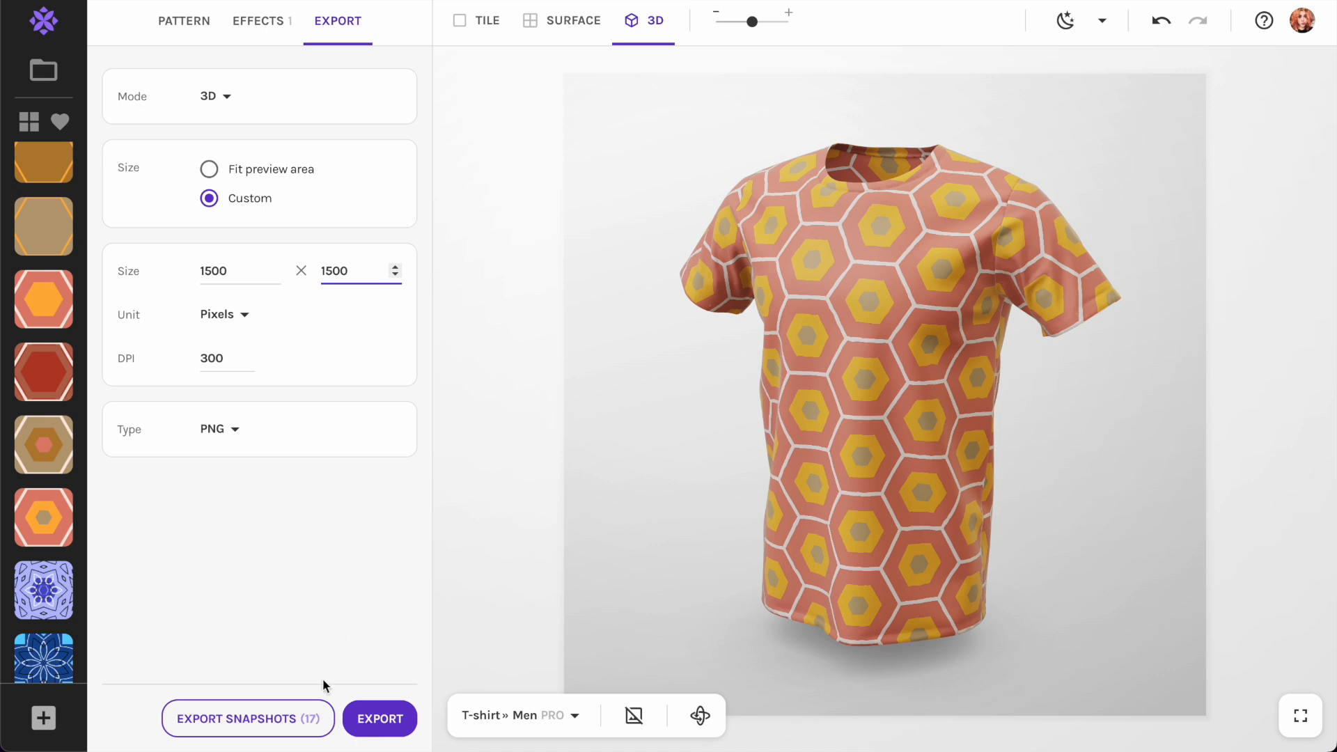
# Export the men's T-shirt mockup to the Downloads folder as "shirt test.png".
pyautogui.click(382, 721)
pyautogui.write('shirt t')
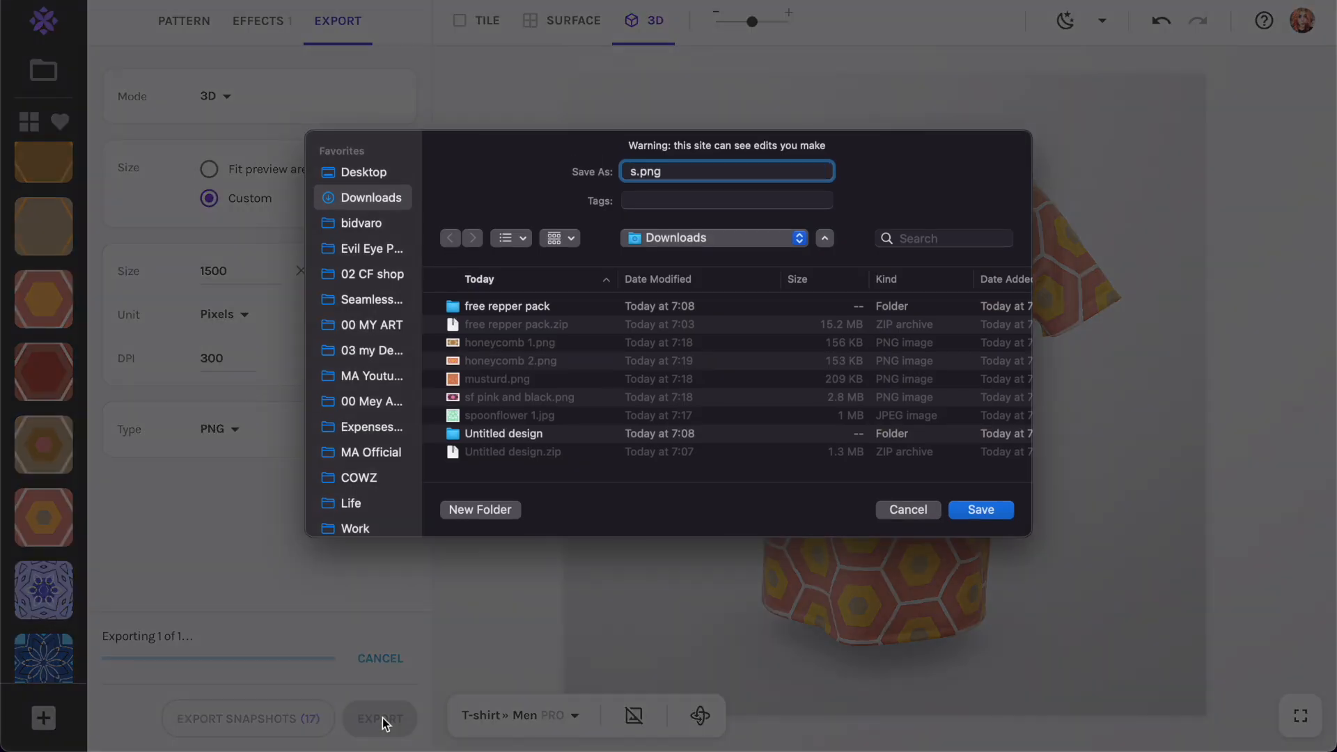
pyautogui.write('est')
pyautogui.press('Return')
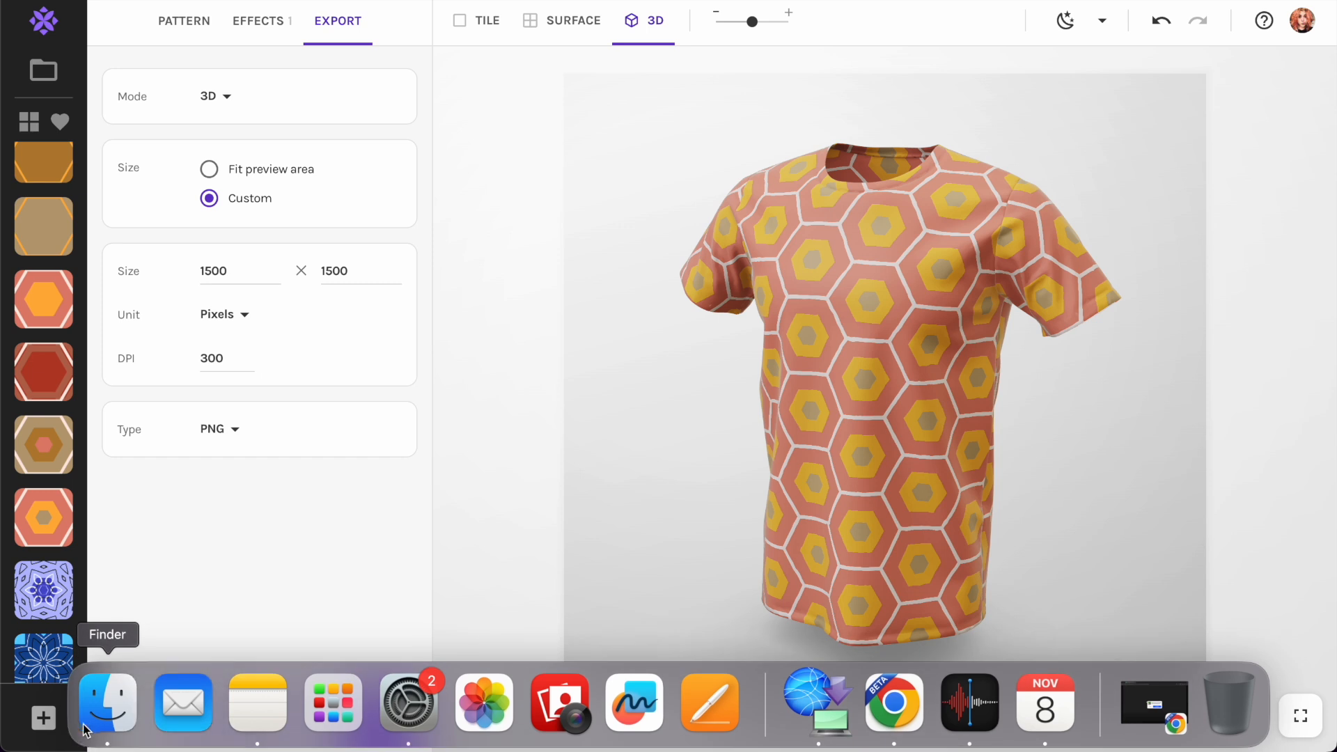
# Switch to Finder, view the exported "shirt test.png" from the Downloads folder, and return to Repper.
pyautogui.click(107, 710)
pyautogui.click(198, 157)
pyautogui.click(319, 321)
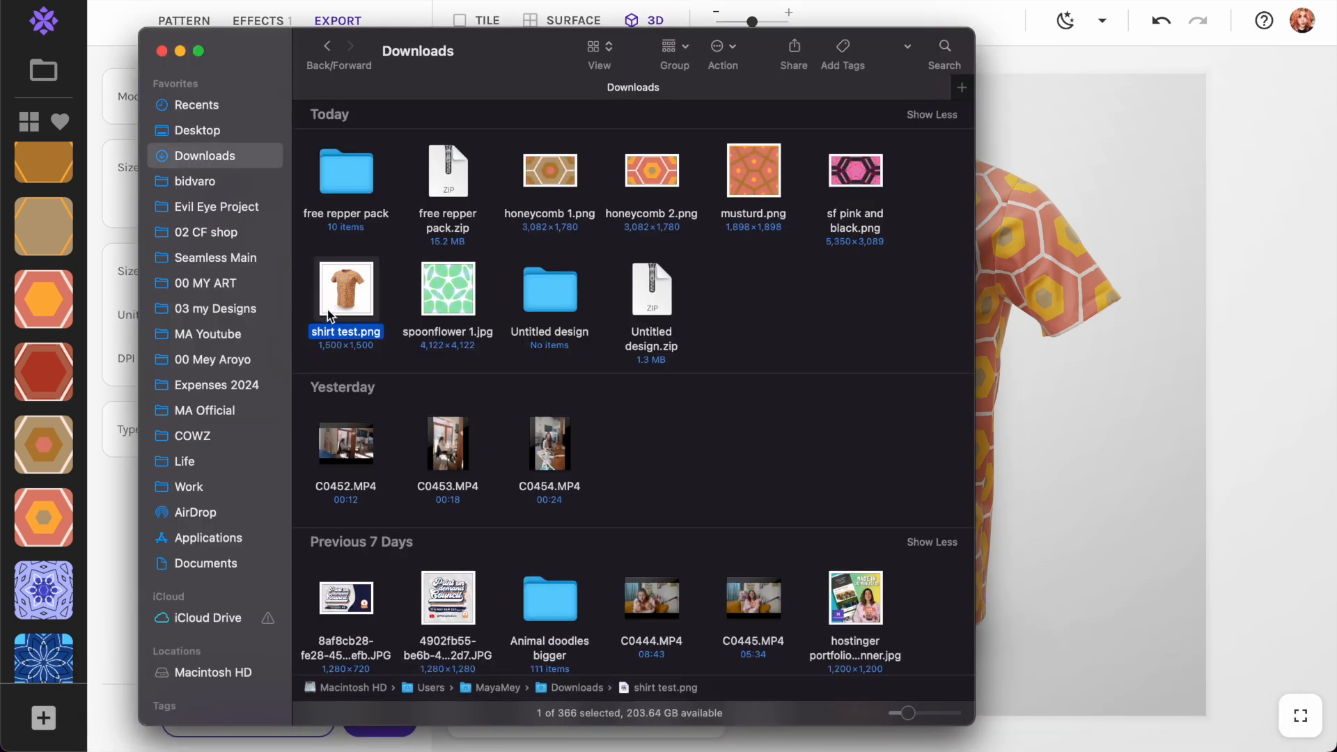
pyautogui.doubleClick(353, 285)
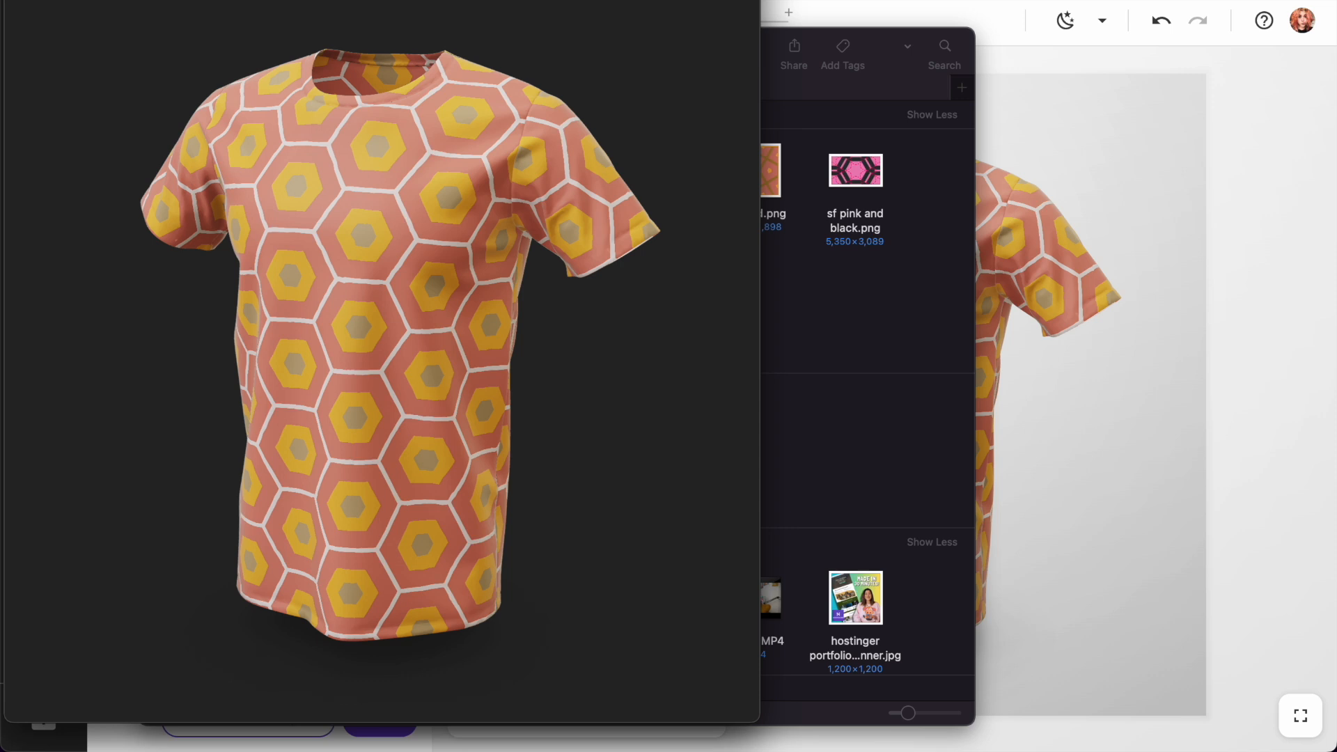
pyautogui.press('space')
pyautogui.click(1173, 192)
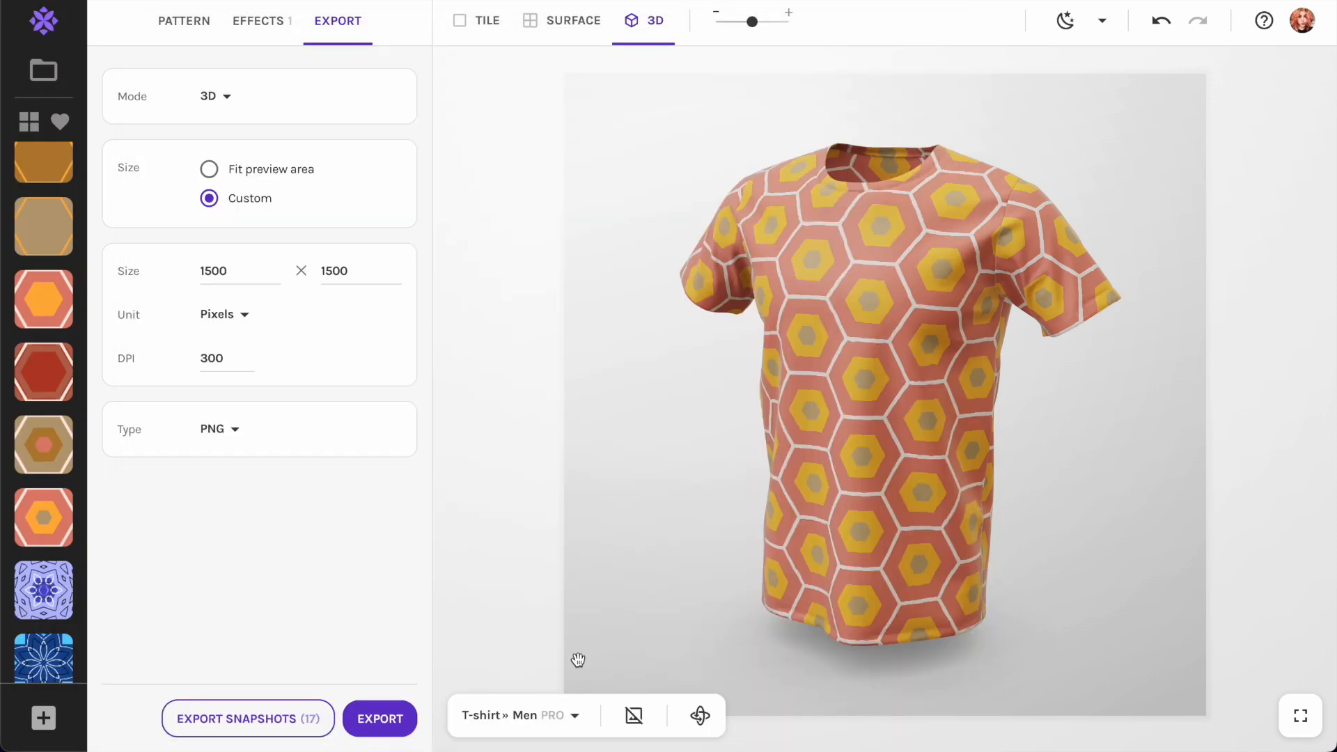
# Preview the honeycomb pattern on the T-shirt » Women and Blanket 3D models.
pyautogui.click(530, 716)
pyautogui.click(536, 590)
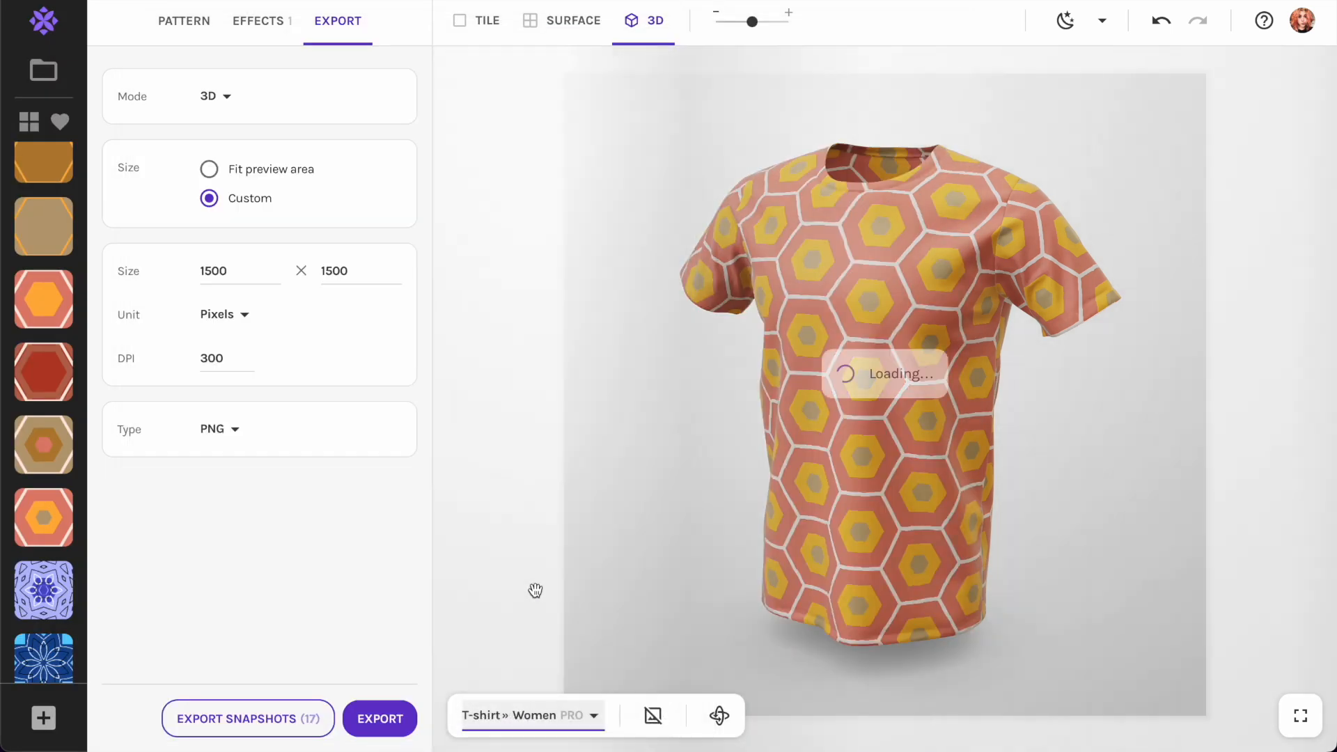
pyautogui.click(508, 712)
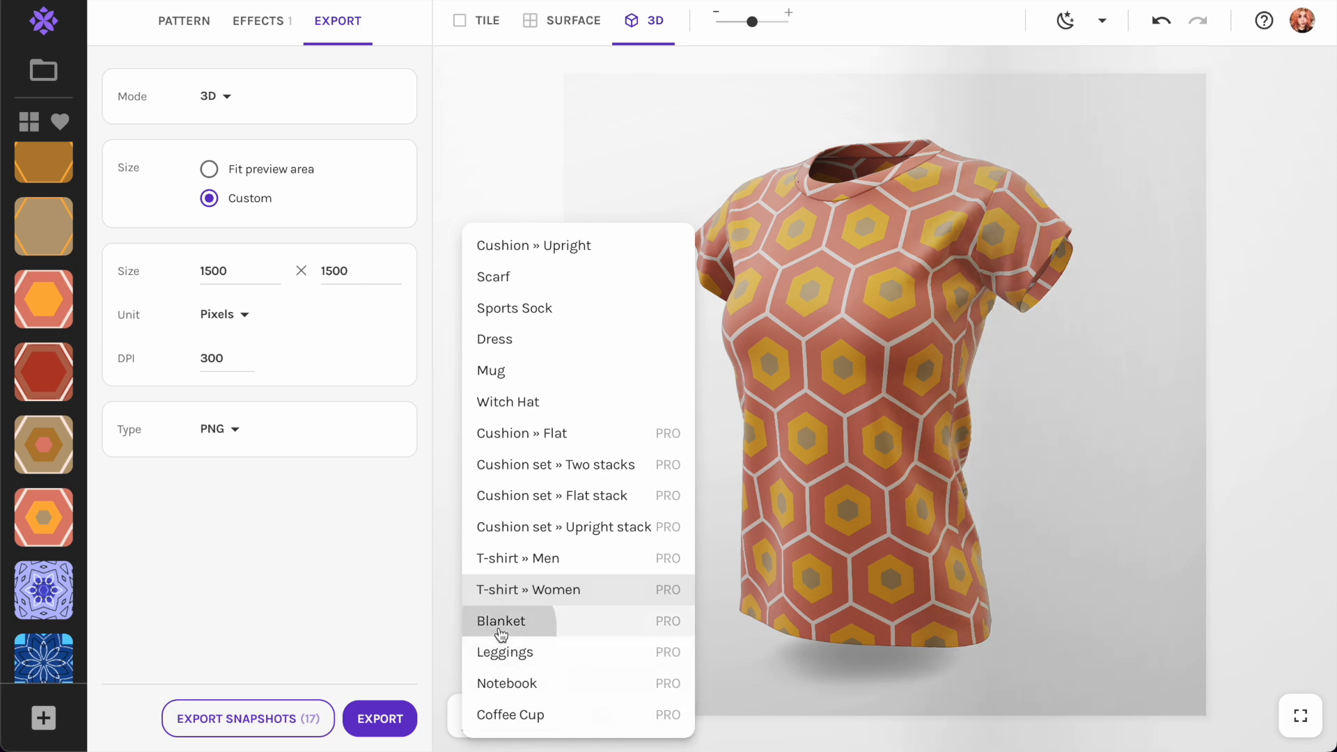
pyautogui.click(499, 628)
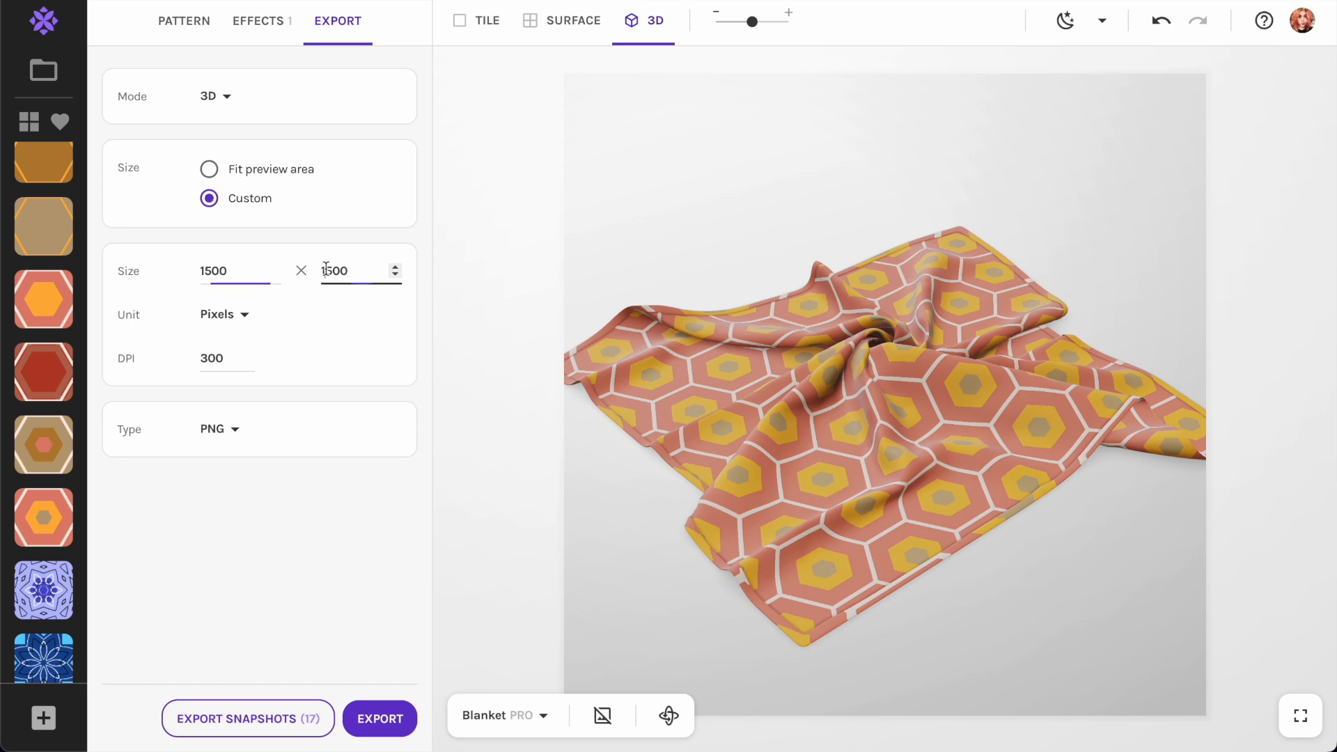
# Set the blanket mockup's export height to 1200 pixels and rotate the blanket to show it from above.
pyautogui.write('1200')
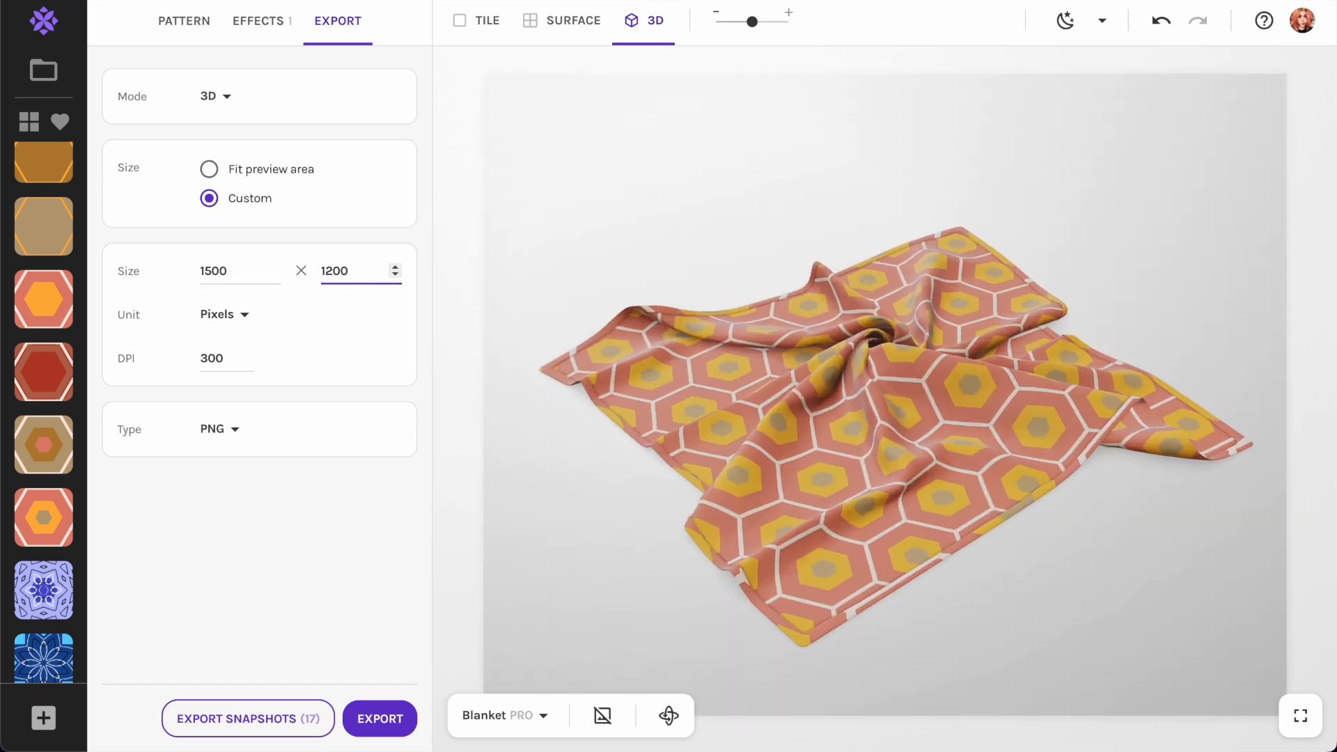
pyautogui.moveTo(719, 454); pyautogui.dragTo(769, 500)
pyautogui.moveTo(882, 301); pyautogui.dragTo(754, 414)
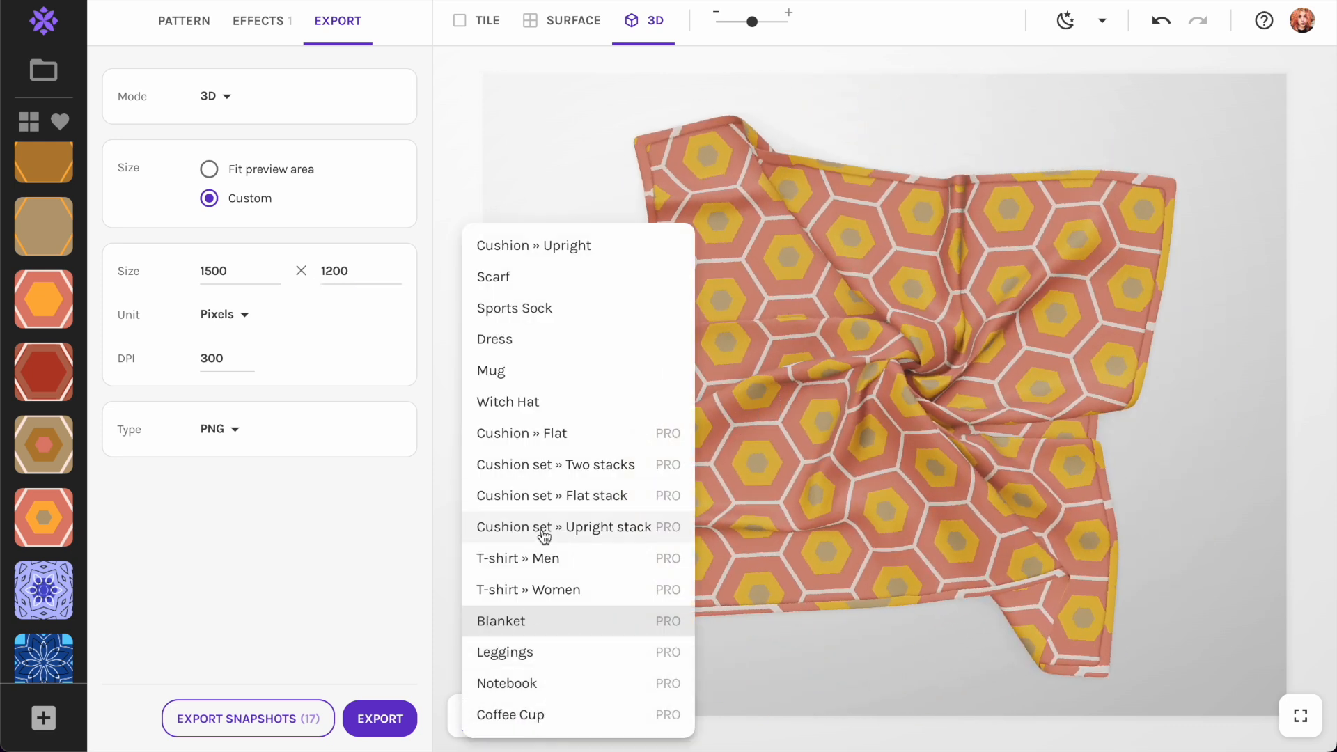
# Preview the honeycomb pattern on the Cushion set » Upright stack 3D model.
pyautogui.click(544, 534)
pyautogui.moveTo(909, 394); pyautogui.dragTo(897, 401)
pyautogui.moveTo(757, 34); pyautogui.dragTo(728, 28)
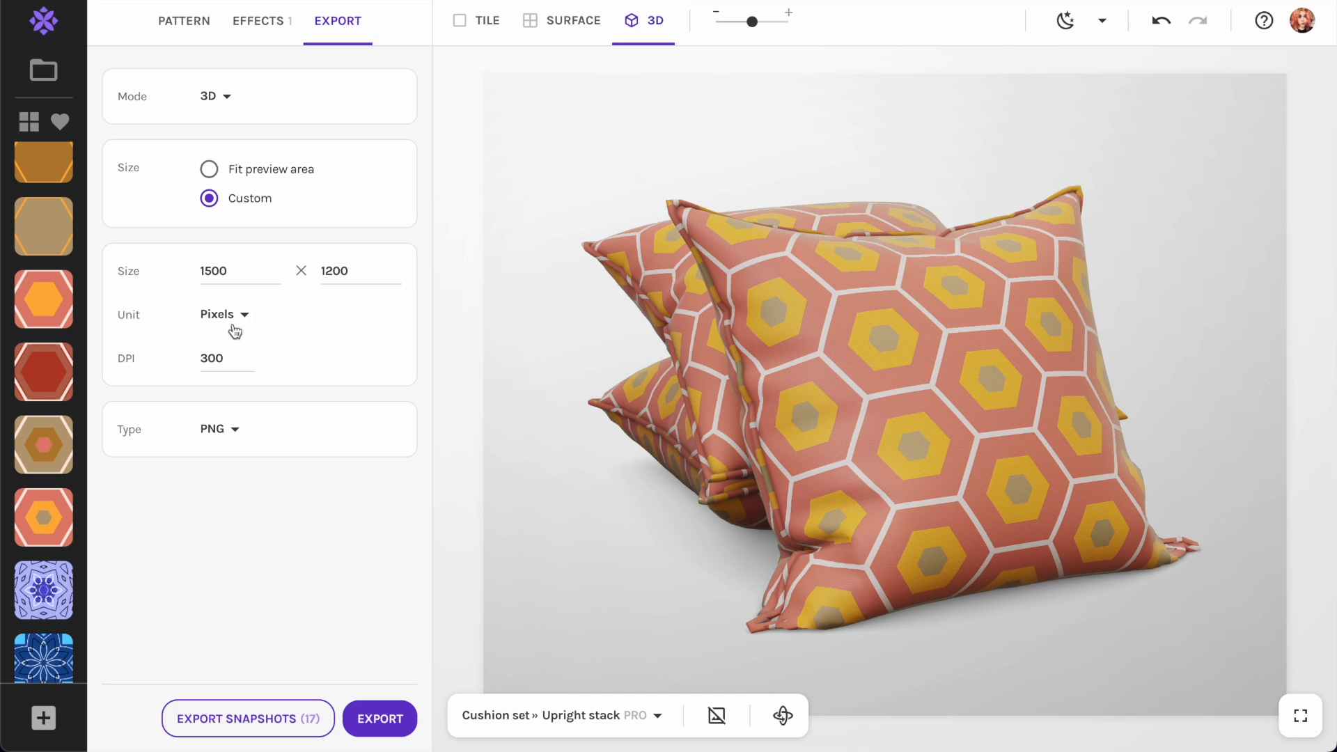
# Export the violet floral snapshot as a maximum-size PNG tile to the Downloads folder, with a name beginning "white black blue".
pyautogui.scroll(-2, 52, 502)
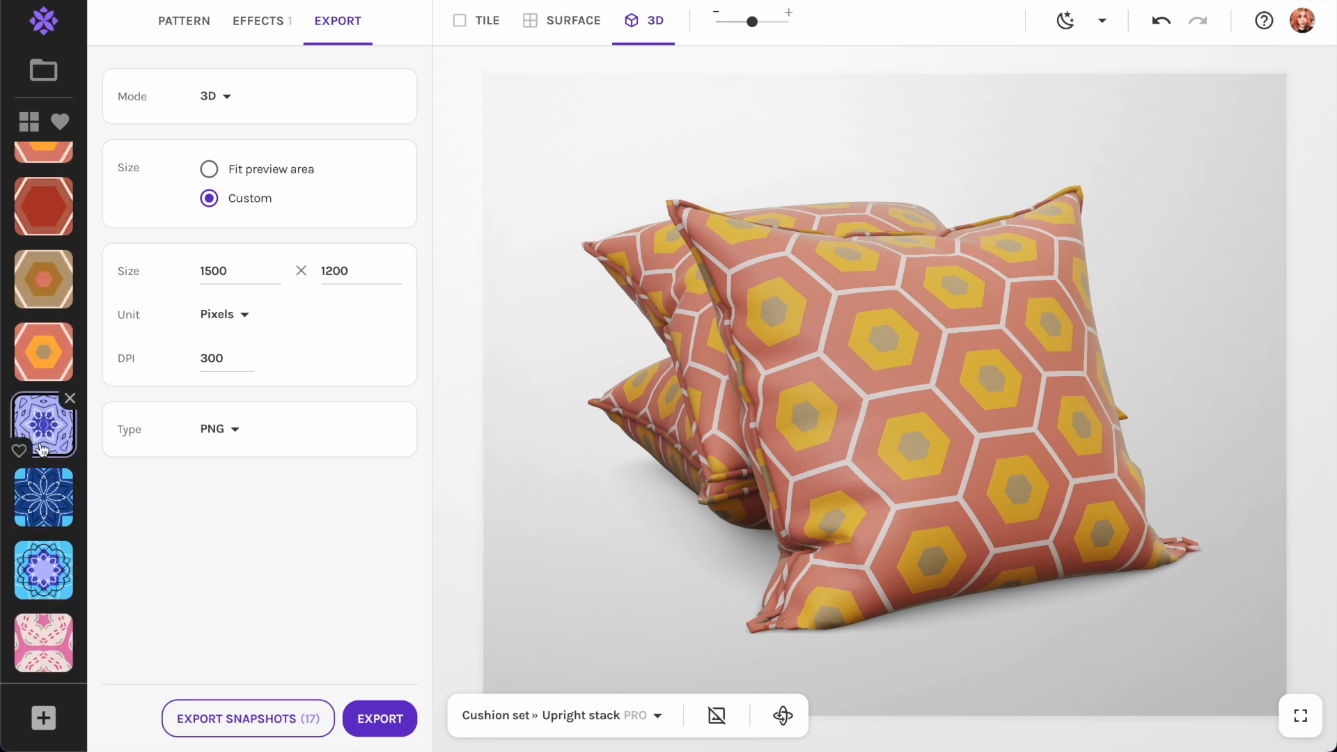
pyautogui.click(42, 447)
pyautogui.click(482, 27)
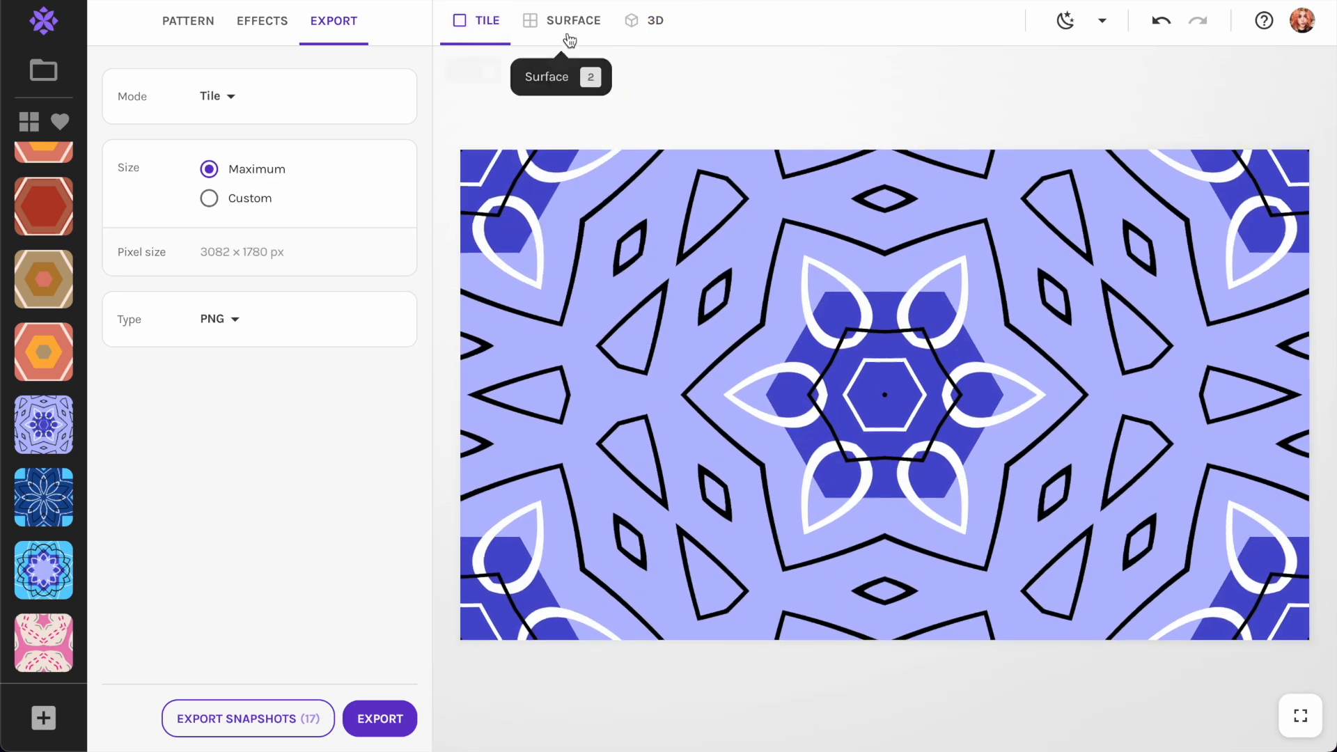
pyautogui.click(380, 735)
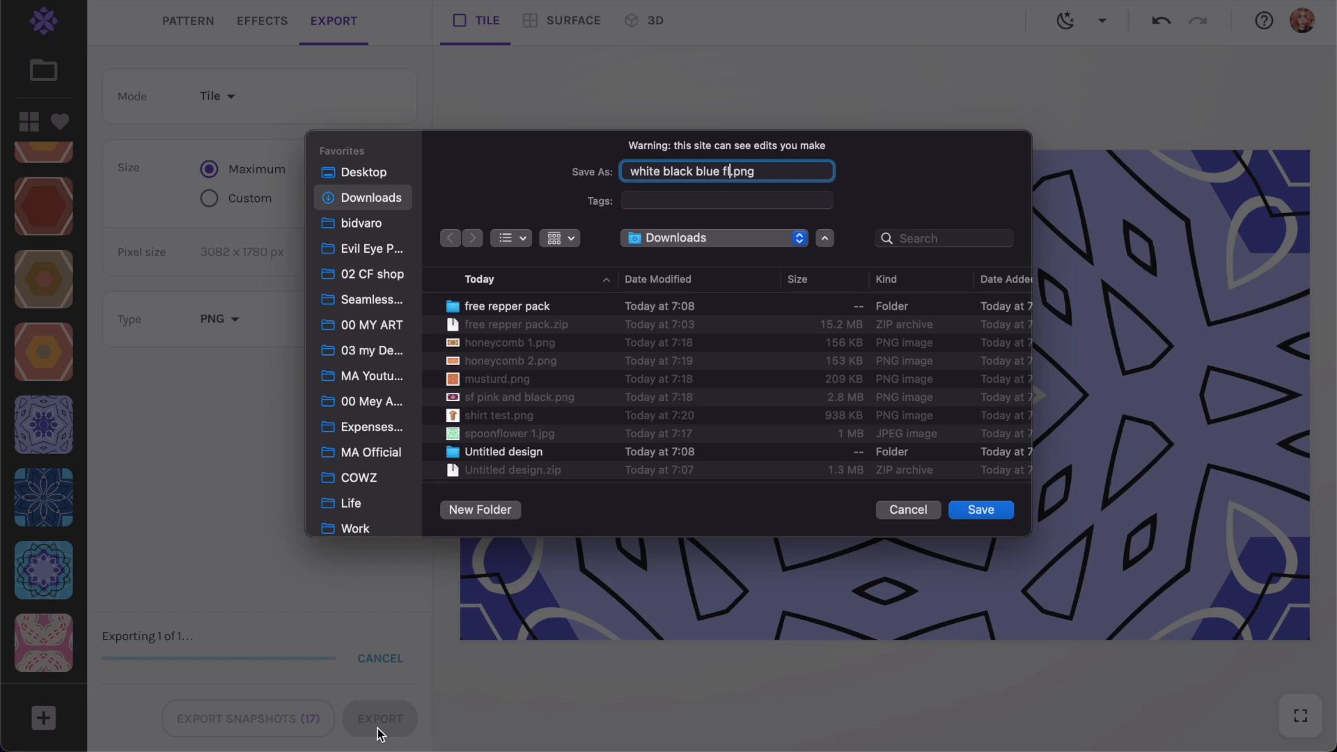
pyautogui.press('Return')
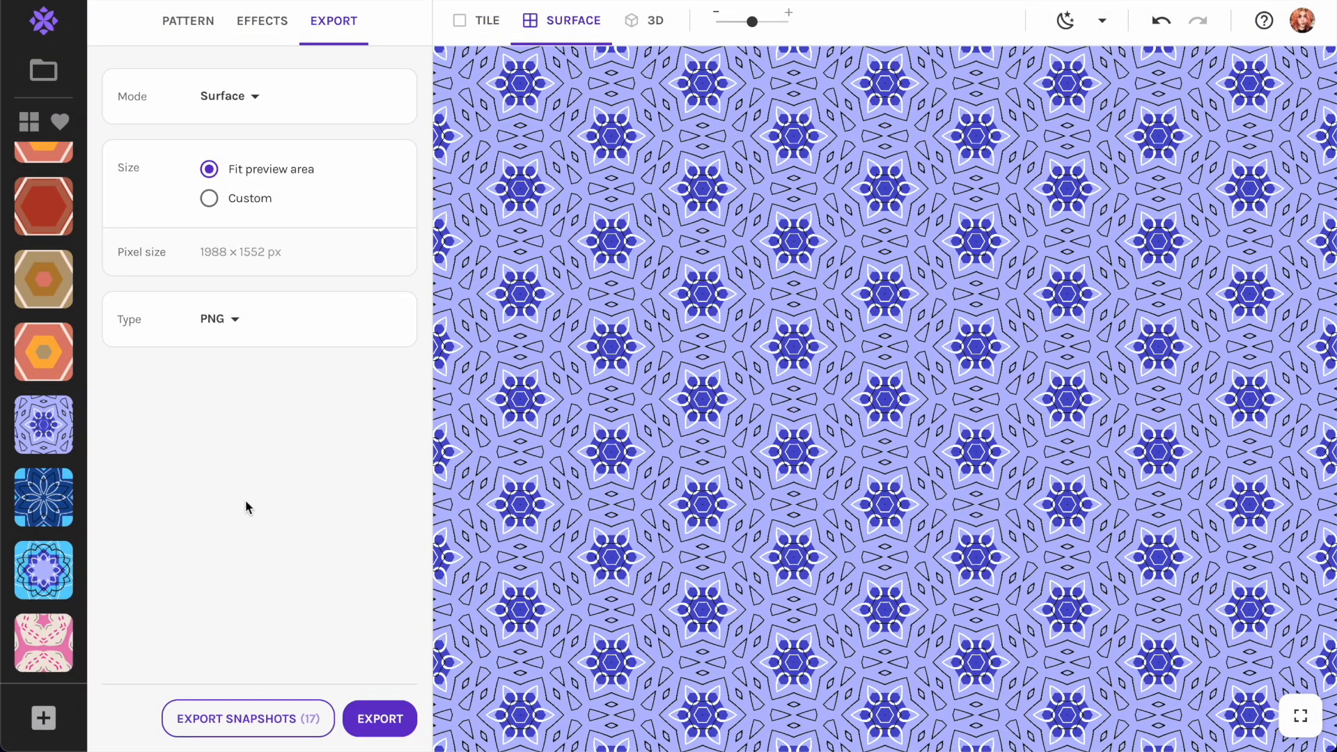
# Build a Diamond Penrose pattern from a taller selection of the pink-and-blue squiggle image in the collection.
pyautogui.click(190, 21)
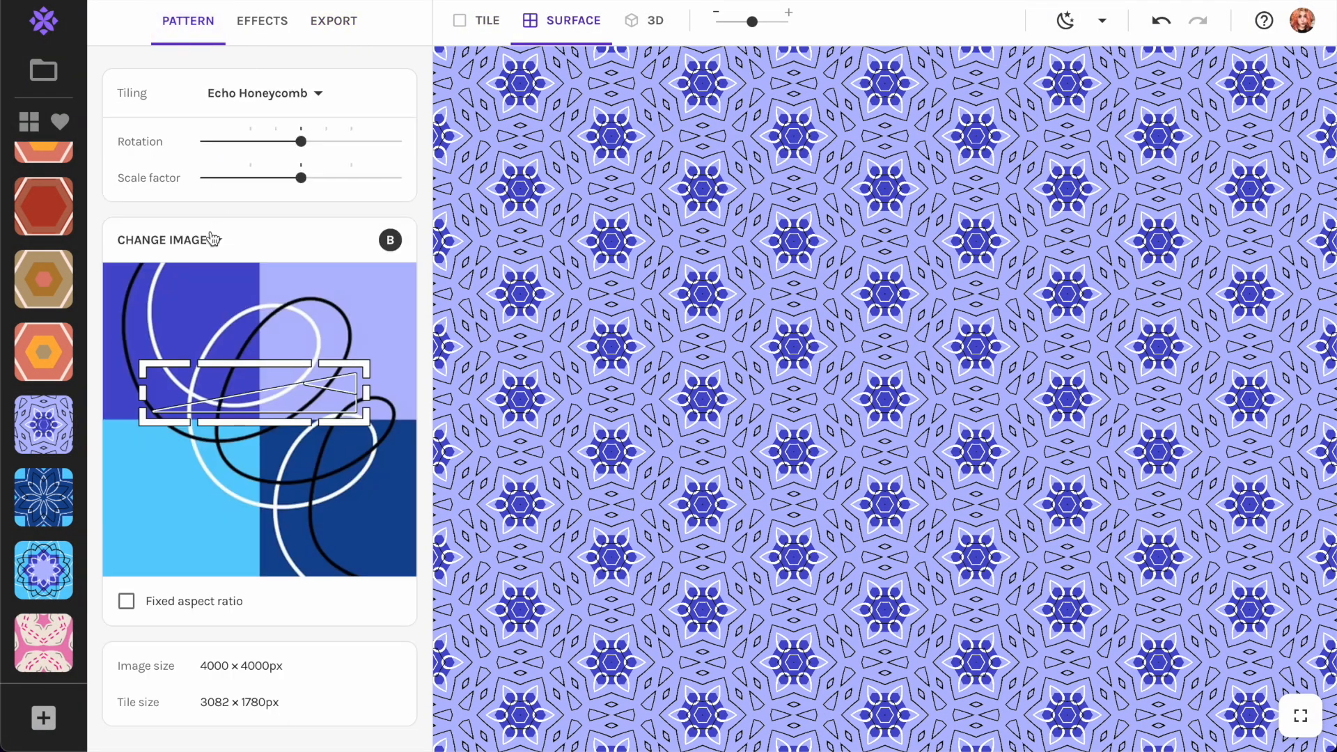
pyautogui.click(209, 239)
pyautogui.click(242, 438)
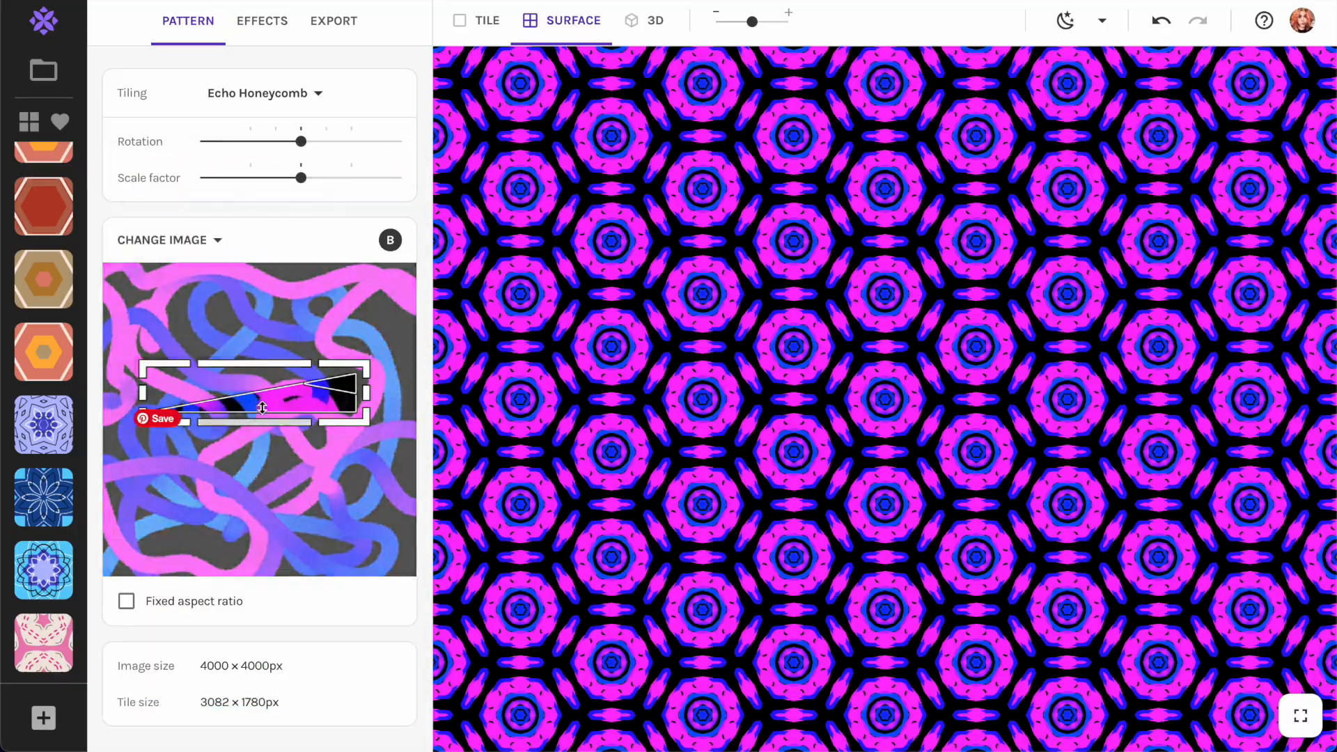
pyautogui.moveTo(271, 417); pyautogui.dragTo(271, 485)
pyautogui.moveTo(267, 411); pyautogui.dragTo(256, 363)
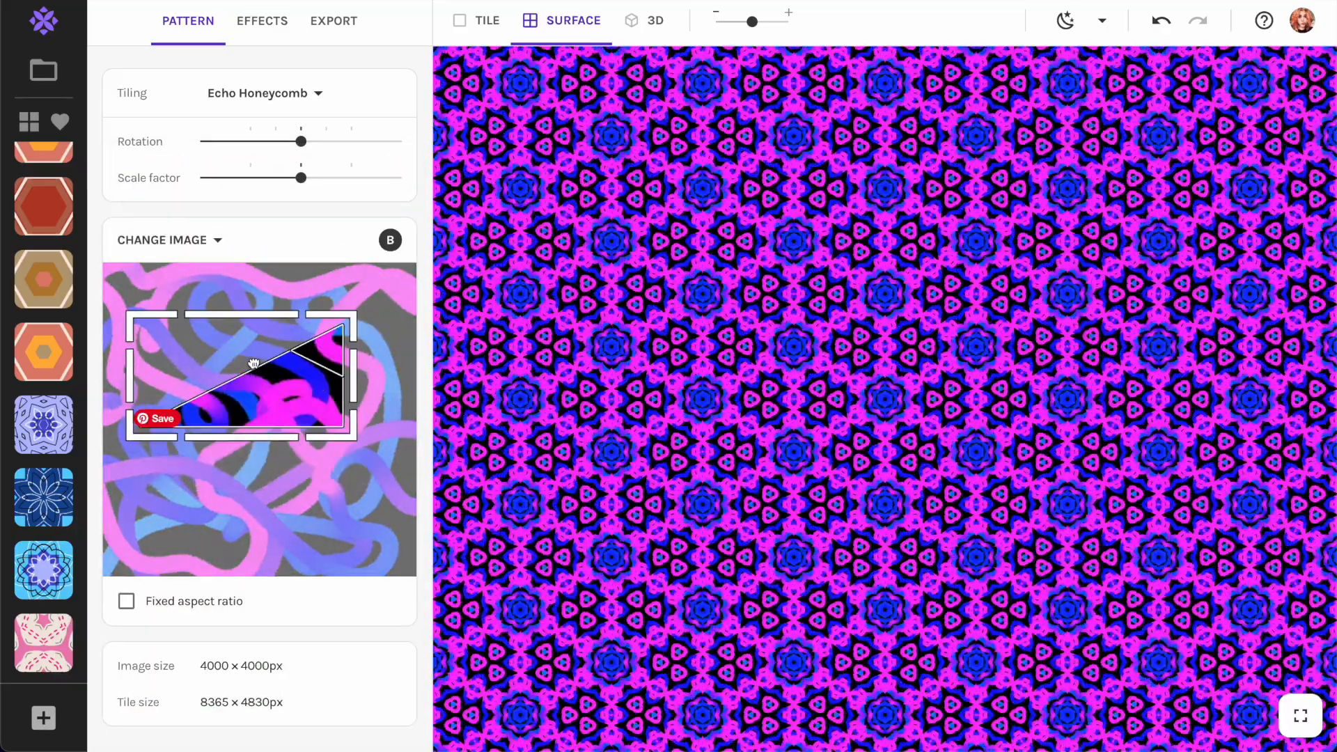
pyautogui.click(259, 94)
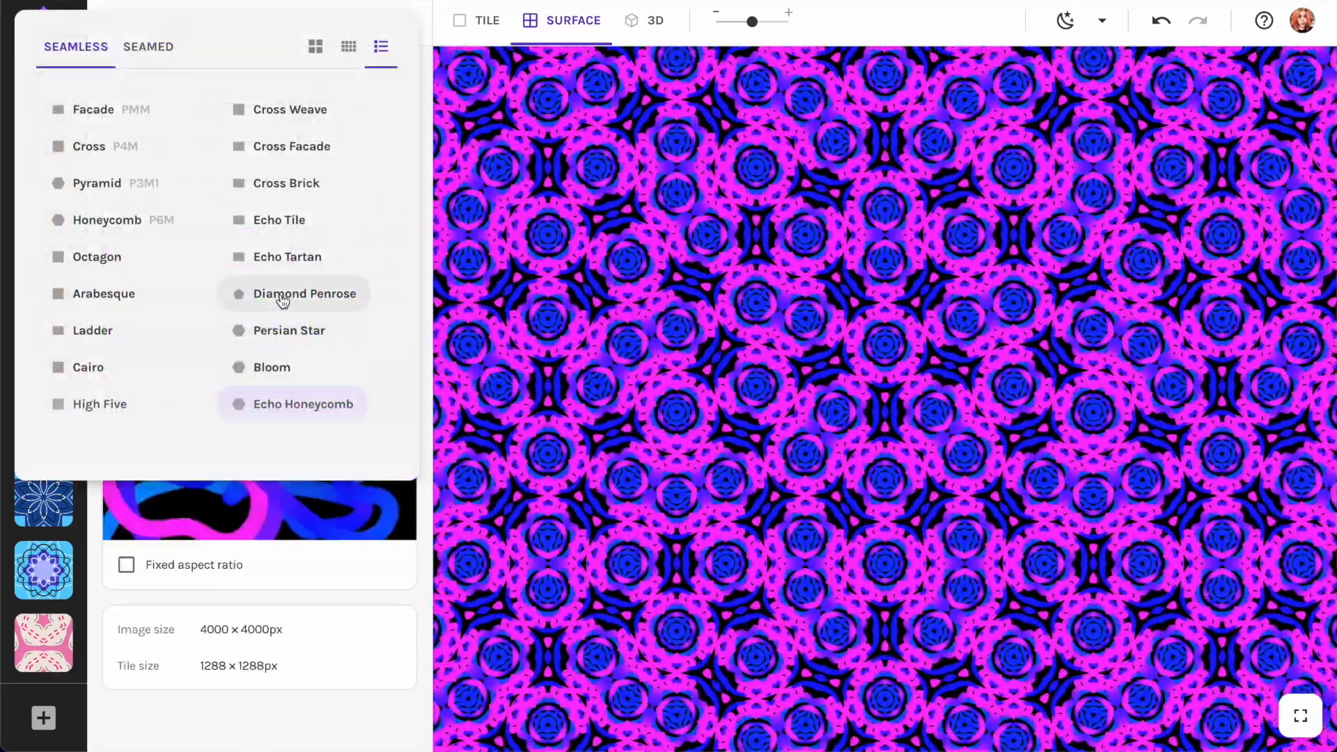
pyautogui.click(277, 293)
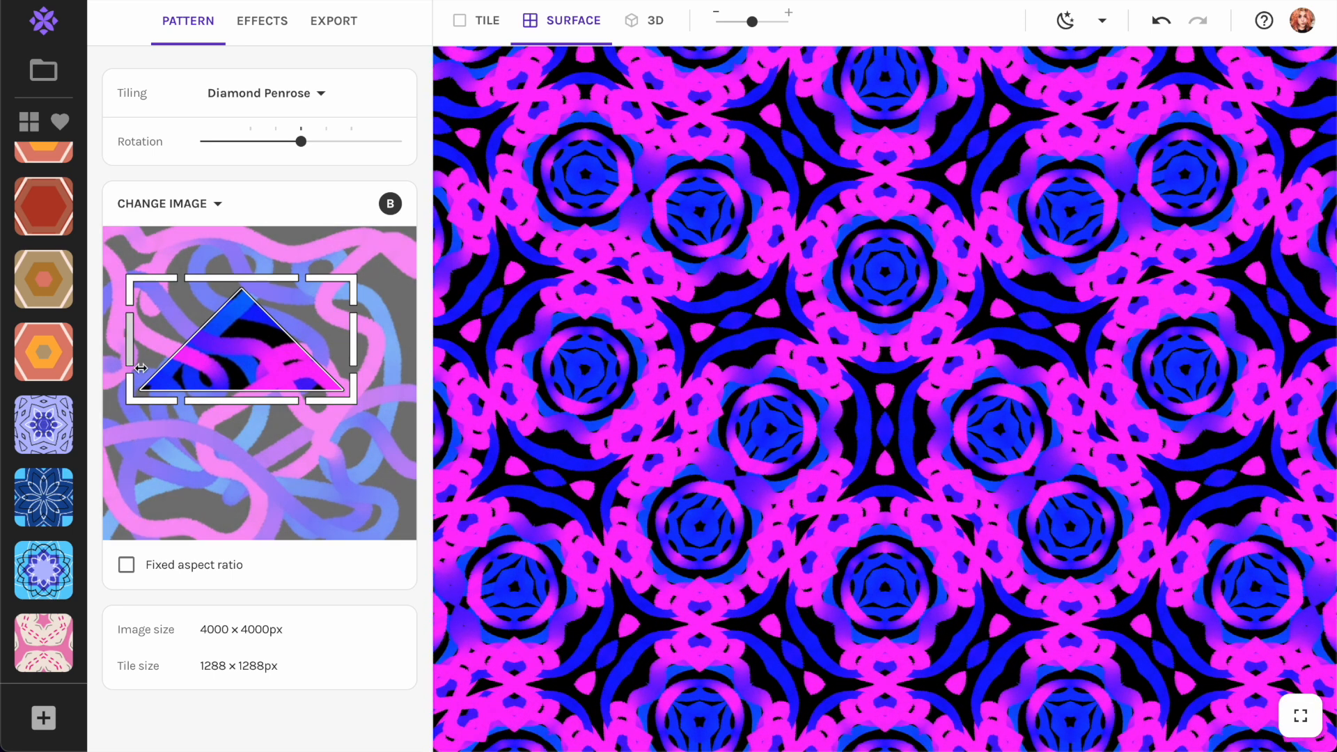
# Upload "Repper_Pack 8.jpg" as the pattern image and move the selection down over the dark blue flower.
pyautogui.click(185, 203)
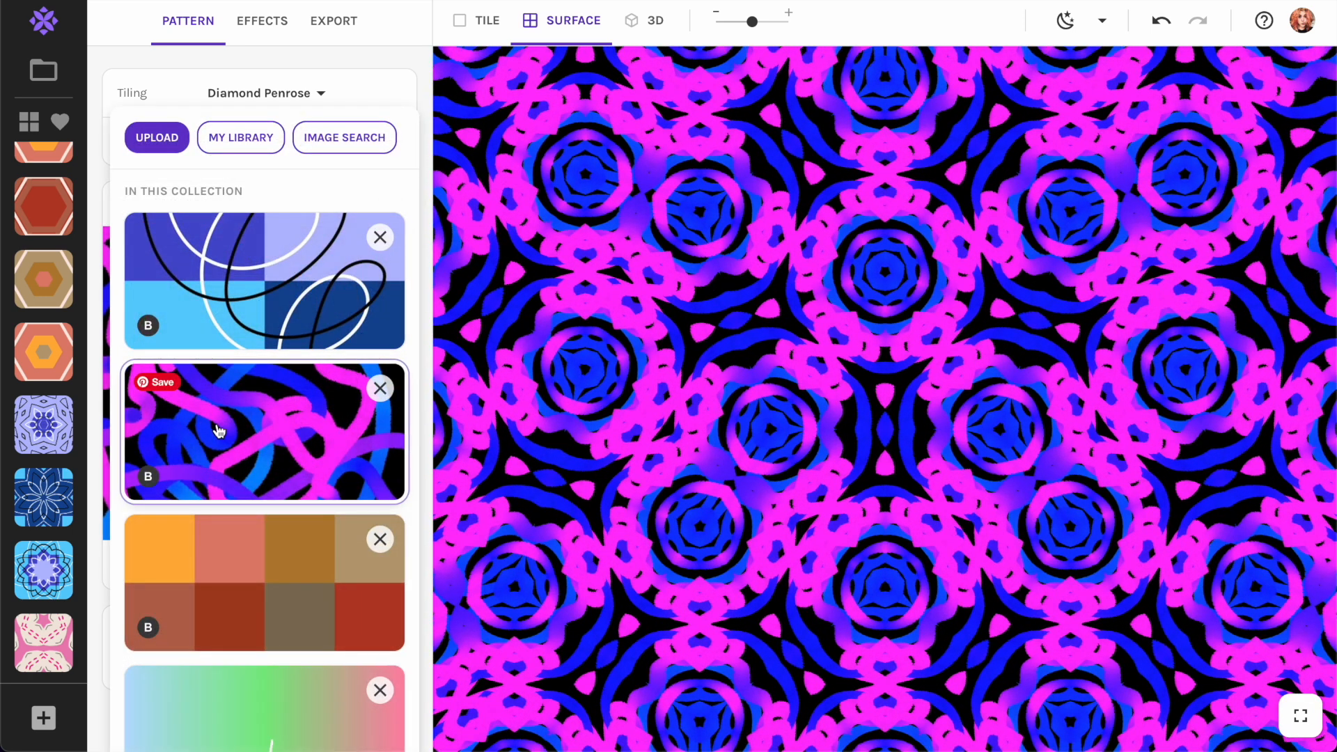
pyautogui.scroll(-3, 217, 428)
pyautogui.scroll(3, 239, 269)
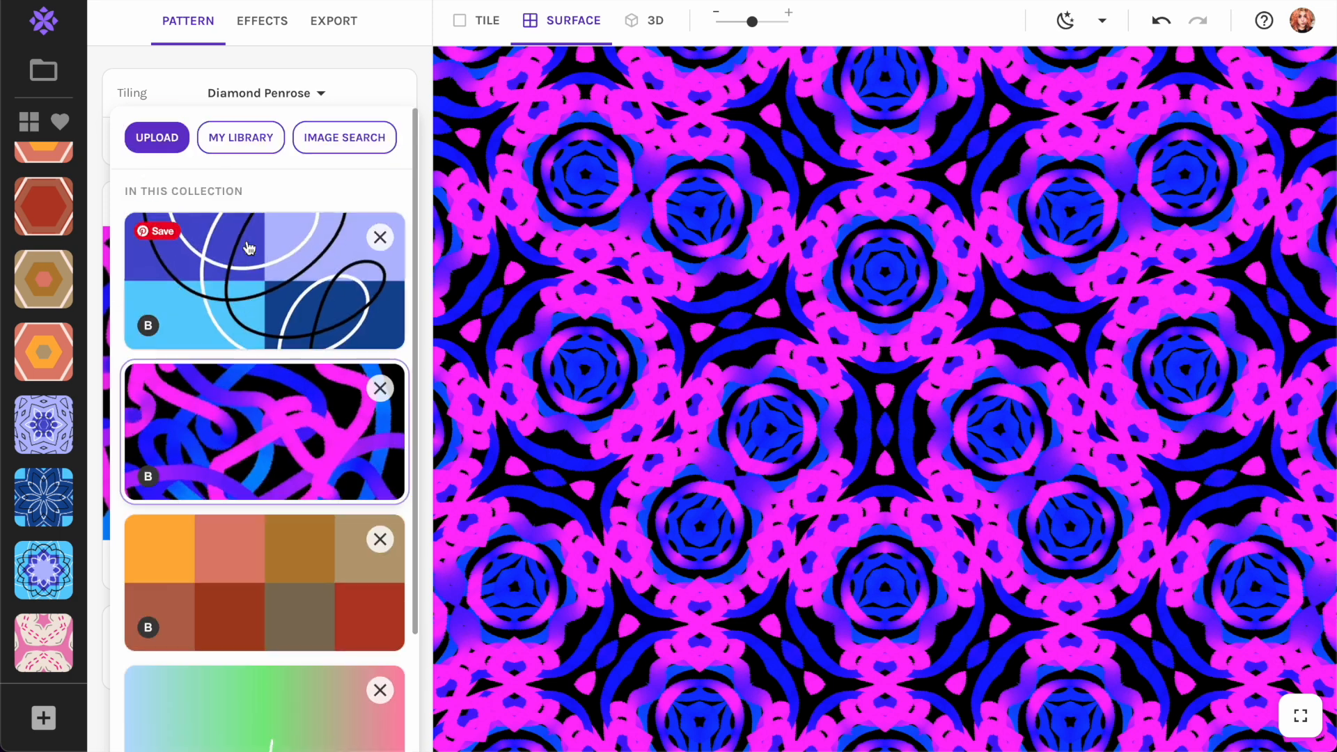
pyautogui.click(145, 133)
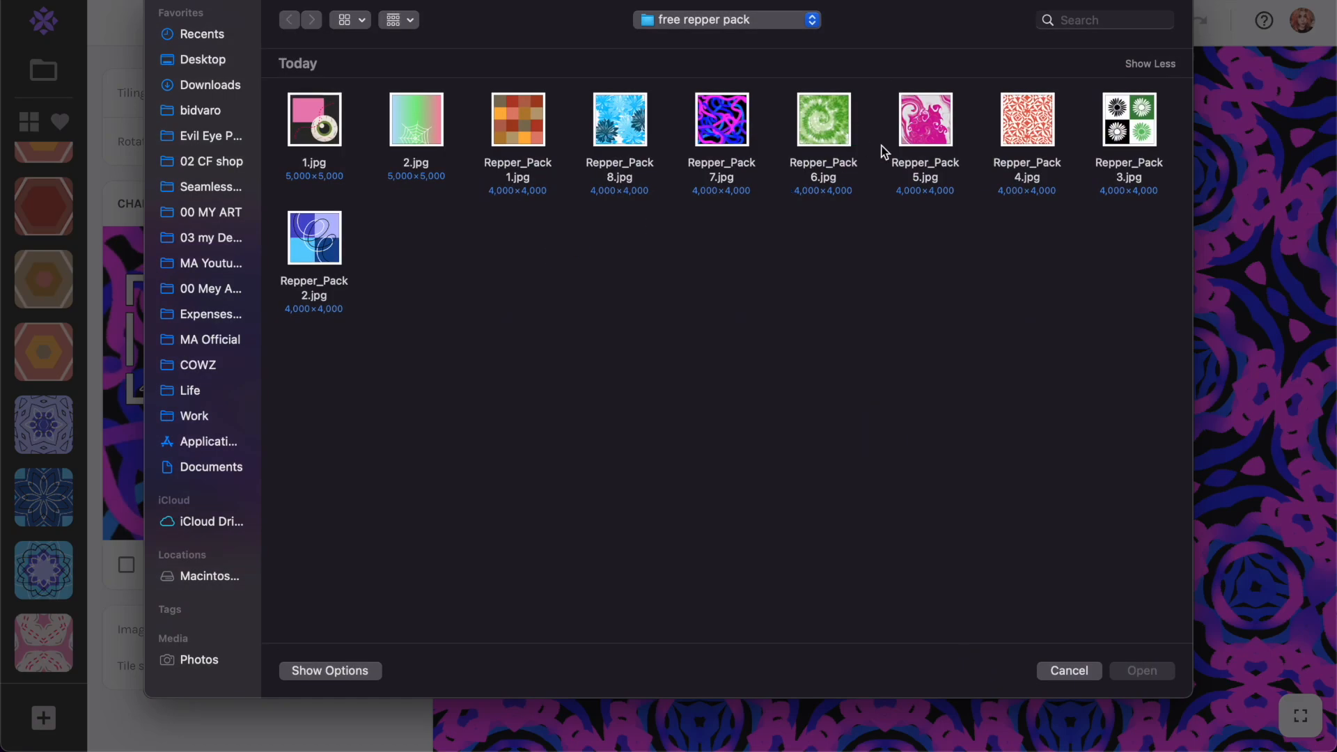
pyautogui.doubleClick(639, 142)
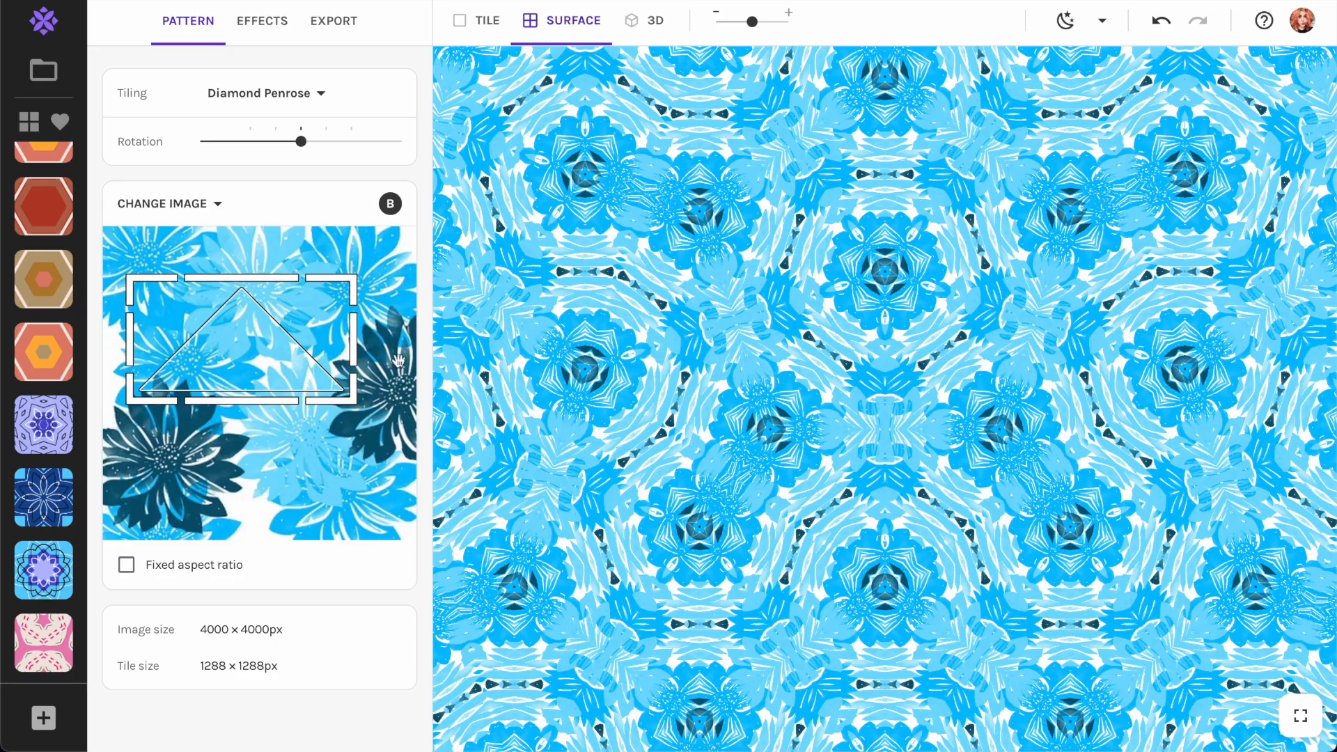
pyautogui.moveTo(272, 340); pyautogui.dragTo(265, 404)
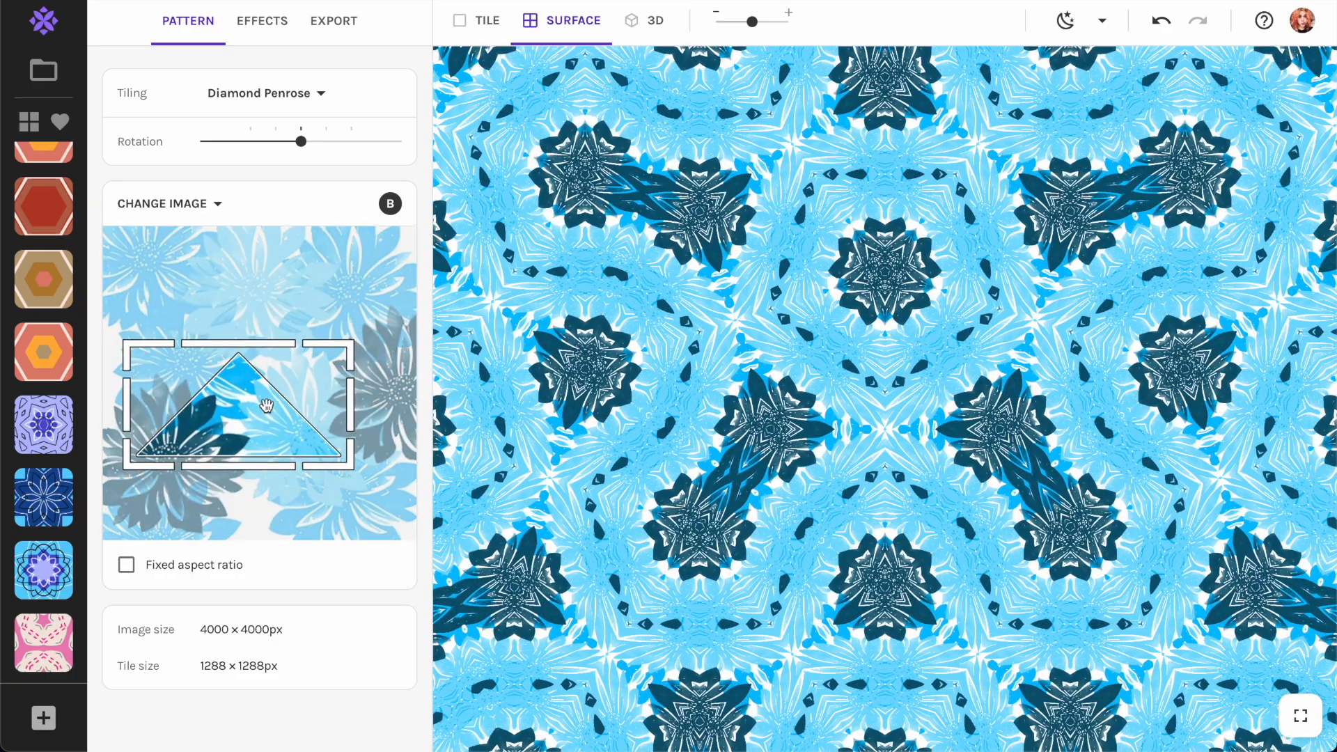
# Try the Honeycomb tiling on the blue flower image, and switch to the seamed Fence tiling.
pyautogui.click(258, 87)
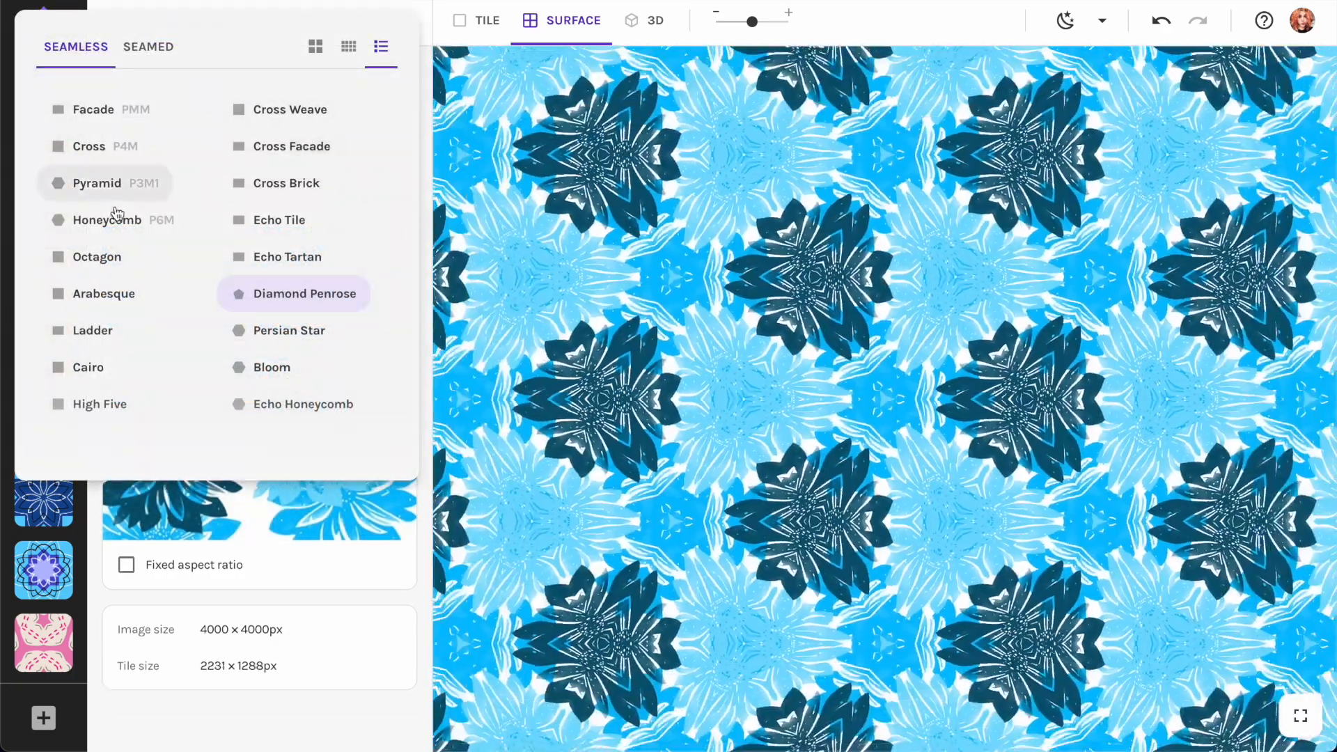
pyautogui.click(117, 224)
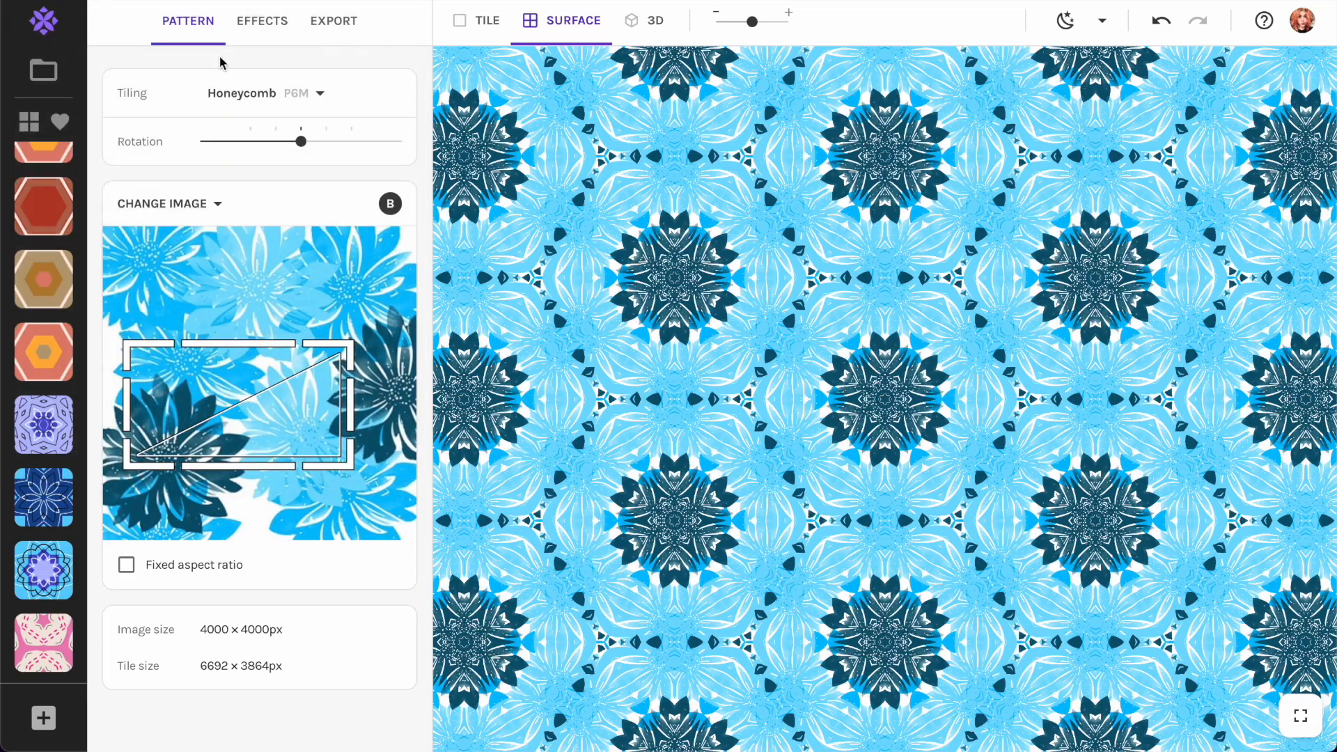
pyautogui.click(298, 103)
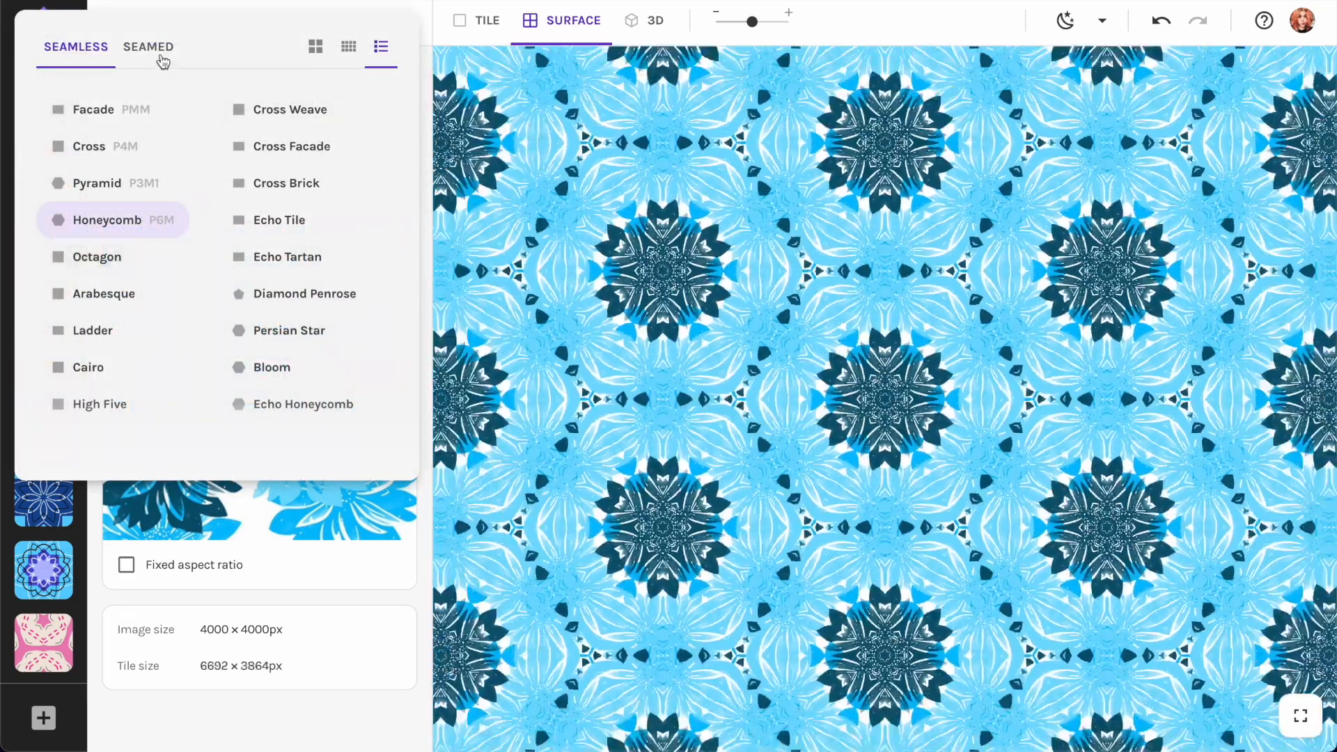
pyautogui.click(159, 48)
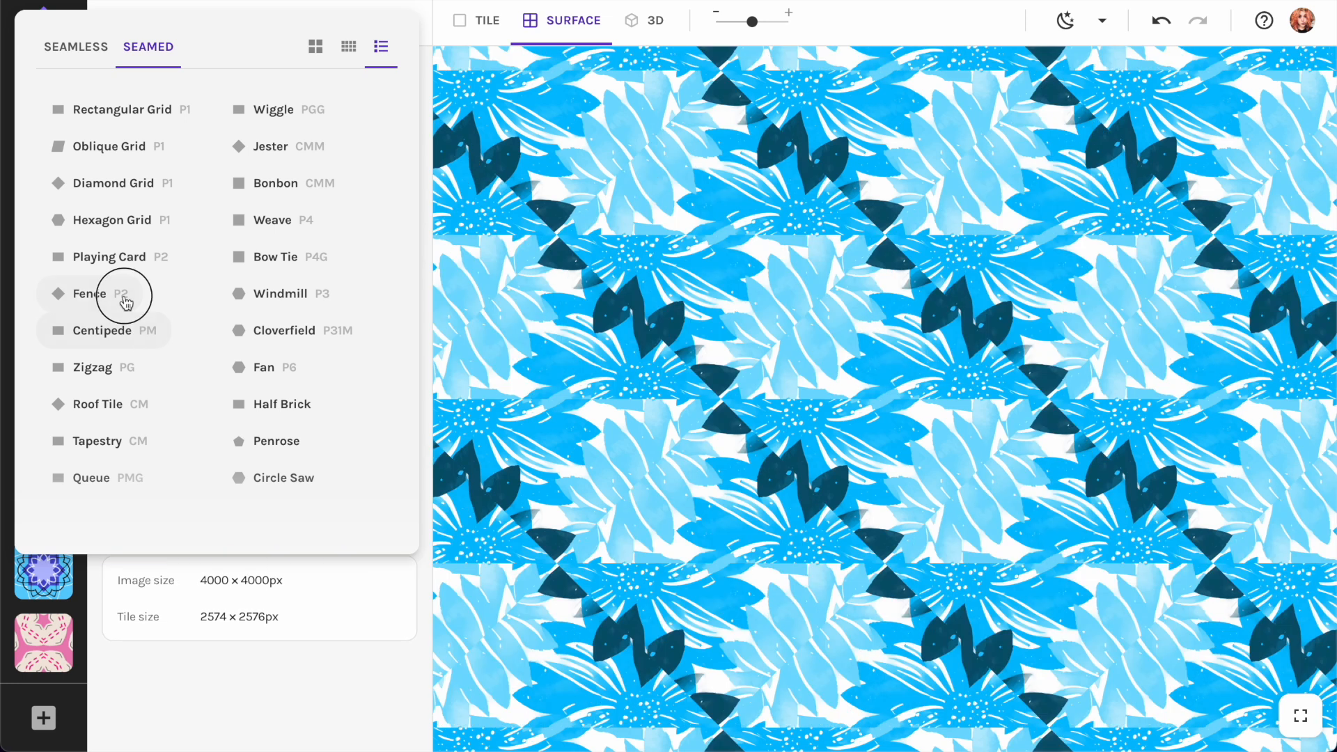
pyautogui.click(120, 291)
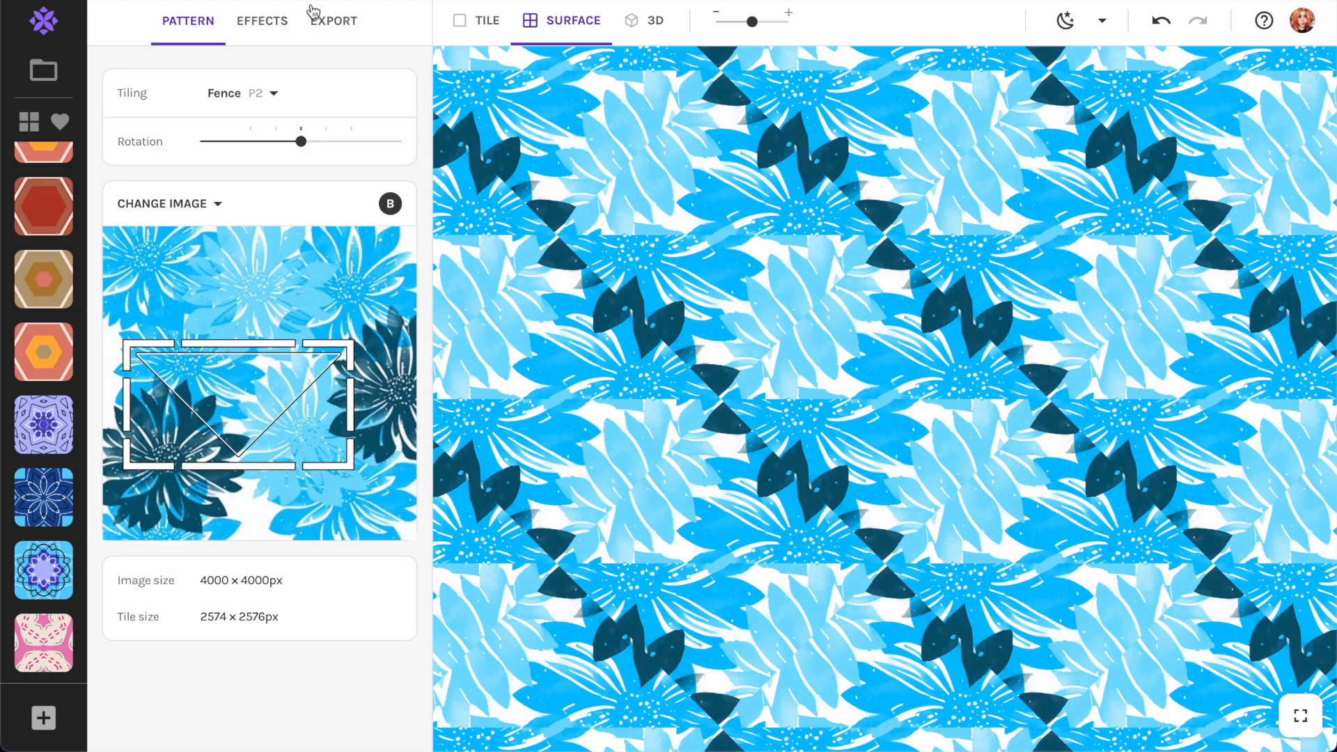
# Enable the Tile Border effect on the Fence pattern and set its color to white #FFFFFF.
pyautogui.click(272, 20)
pyautogui.click(176, 290)
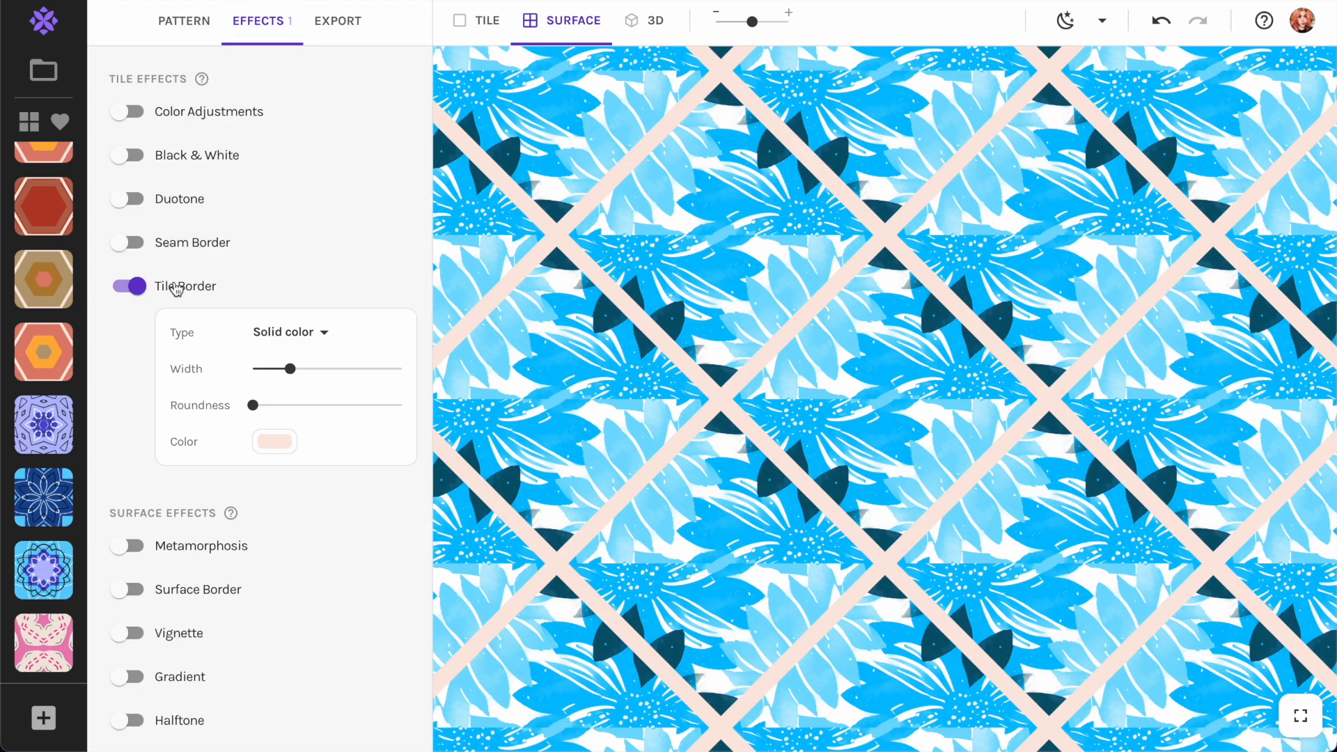
pyautogui.click(282, 444)
pyautogui.moveTo(346, 472); pyautogui.dragTo(285, 432)
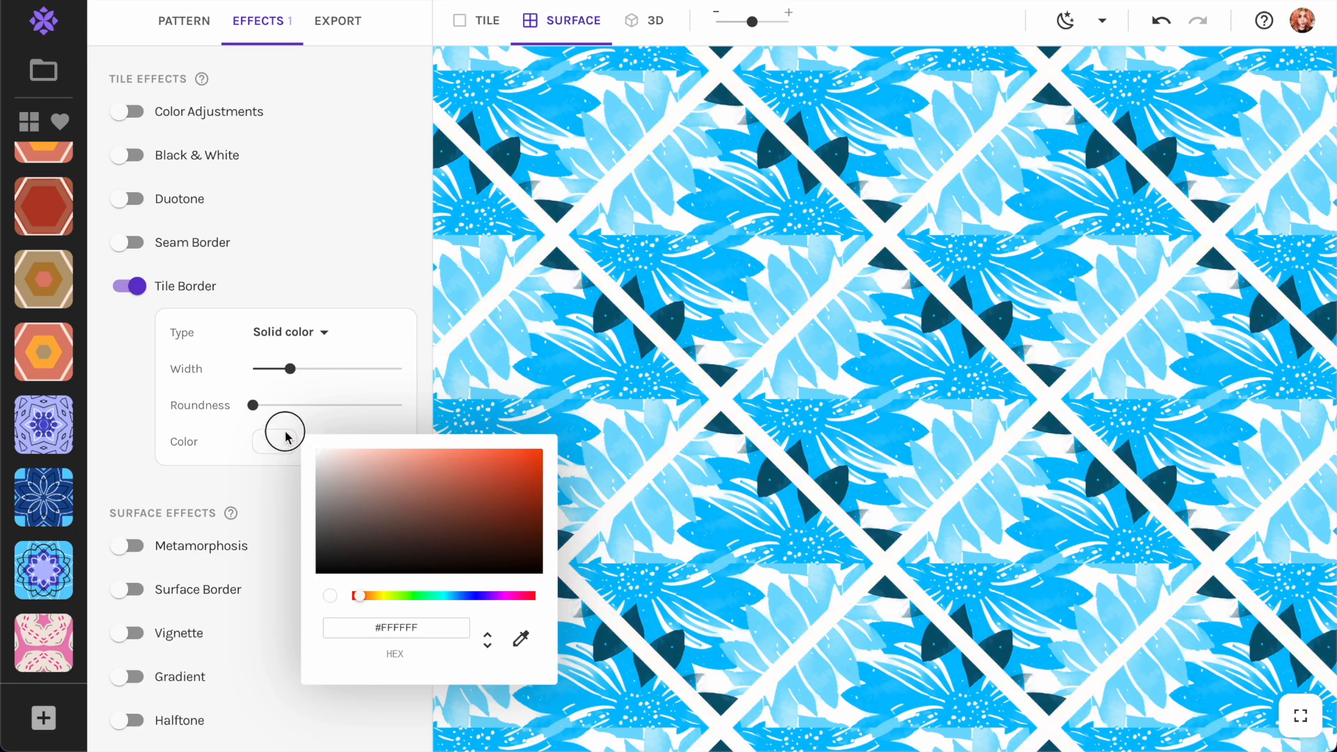
pyautogui.click(122, 432)
pyautogui.scroll(3, 670, 346)
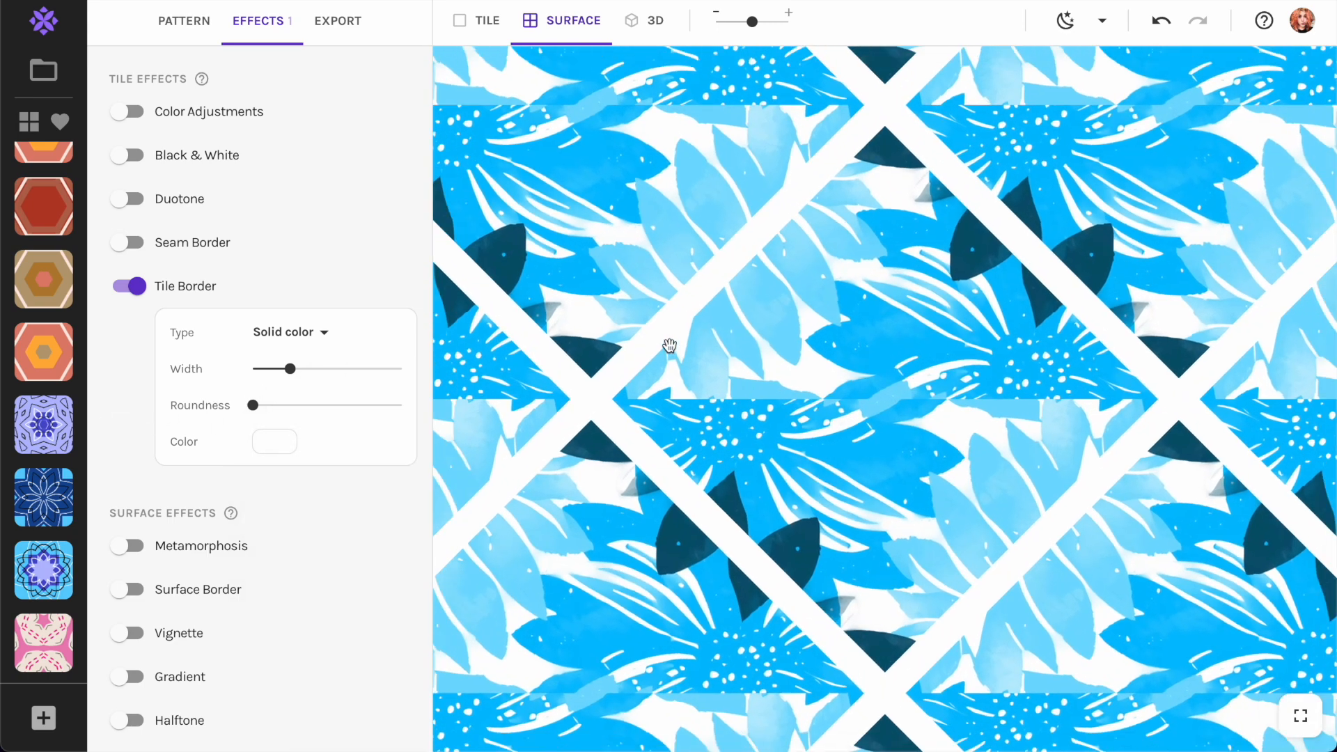
pyautogui.scroll(-5, 669, 348)
# Change the blue flower pattern's tiling to the seamless Cross Weave and inspect the surface.
pyautogui.click(200, 27)
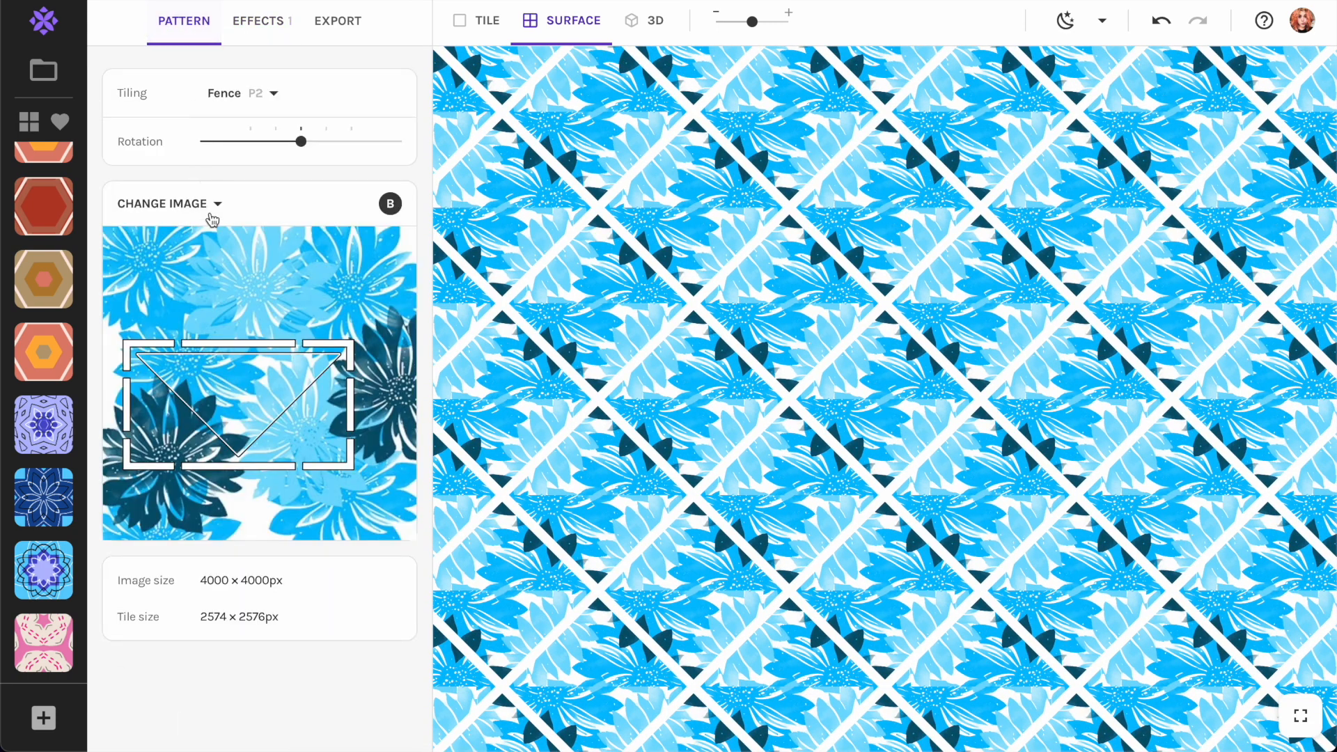
pyautogui.click(243, 90)
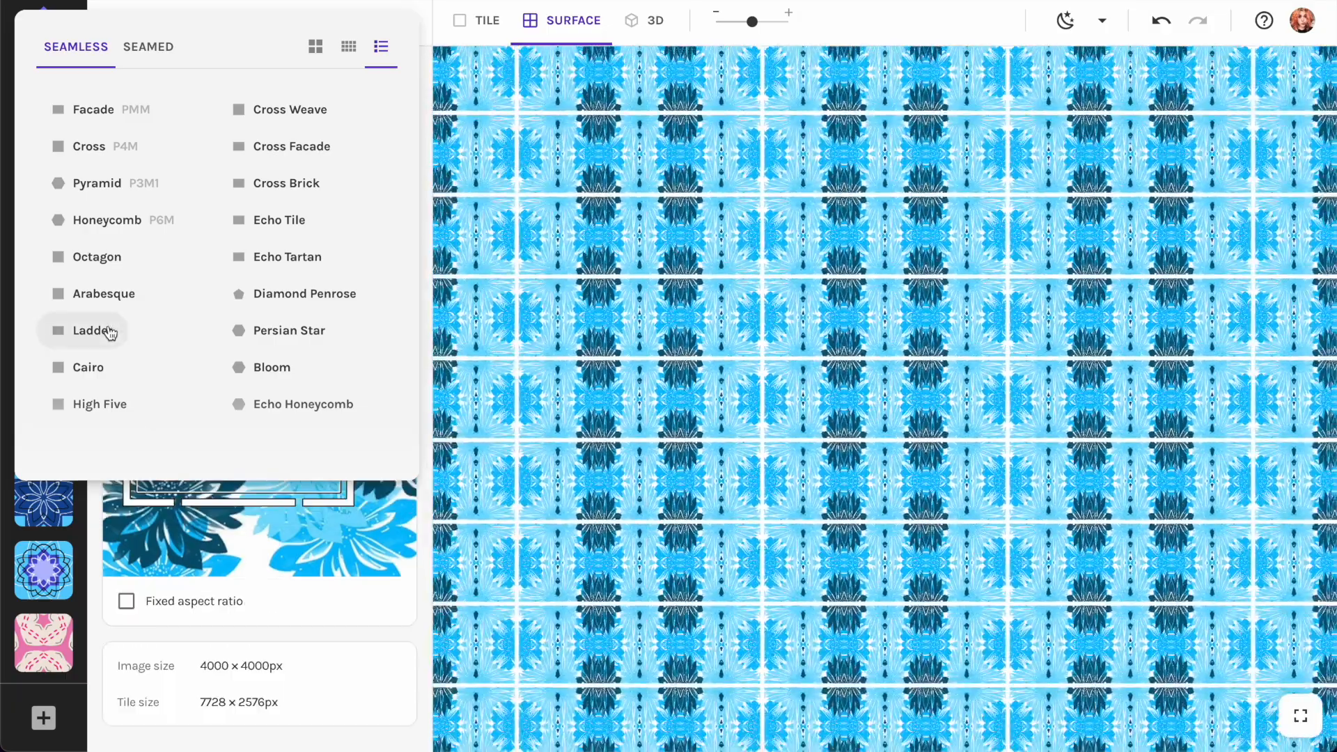
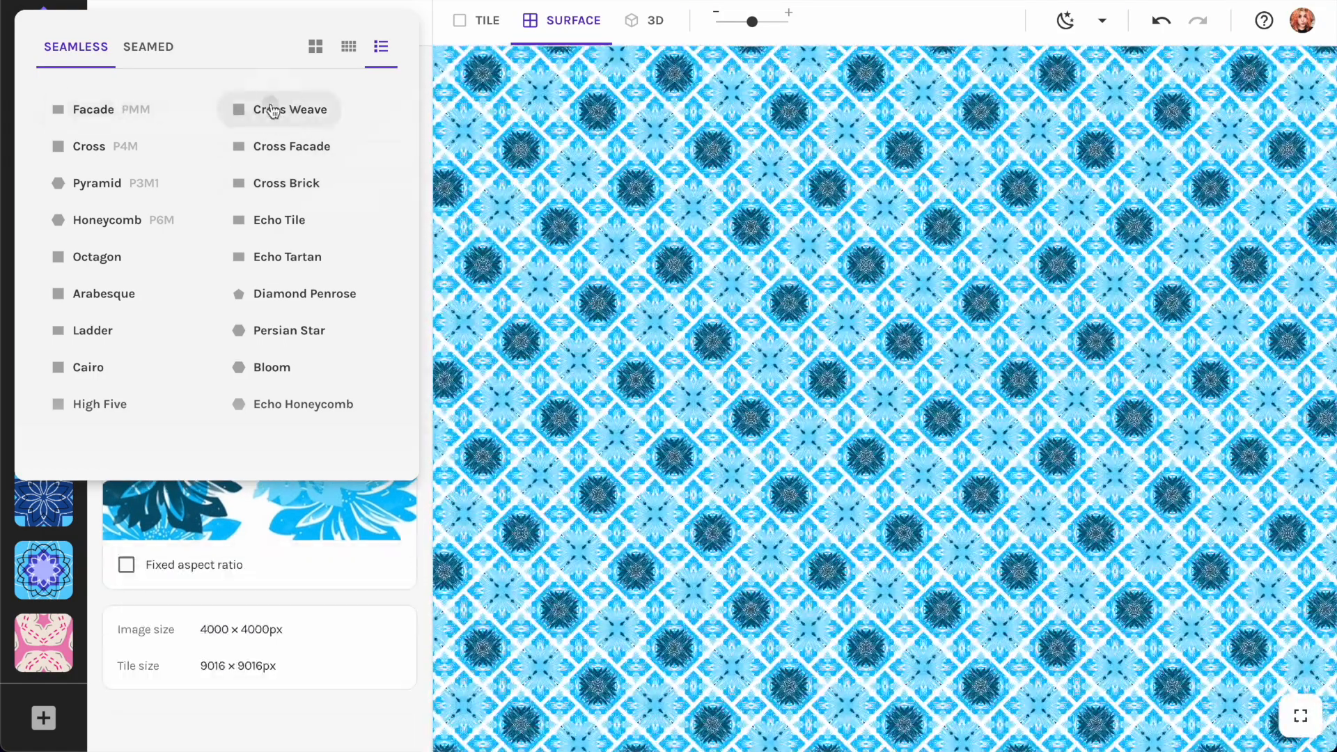
pyautogui.click(275, 110)
pyautogui.scroll(6, 754, 333)
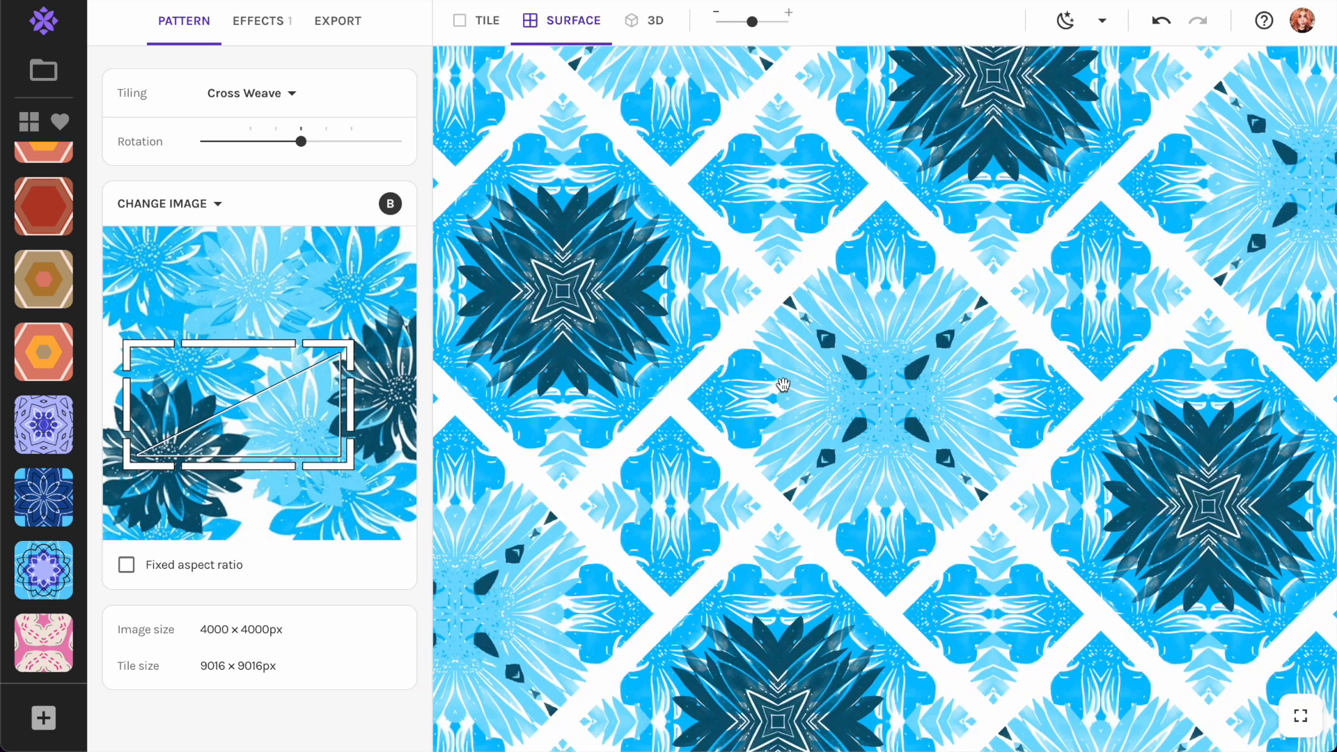
pyautogui.scroll(-2, 783, 386)
pyautogui.scroll(-1, 783, 386)
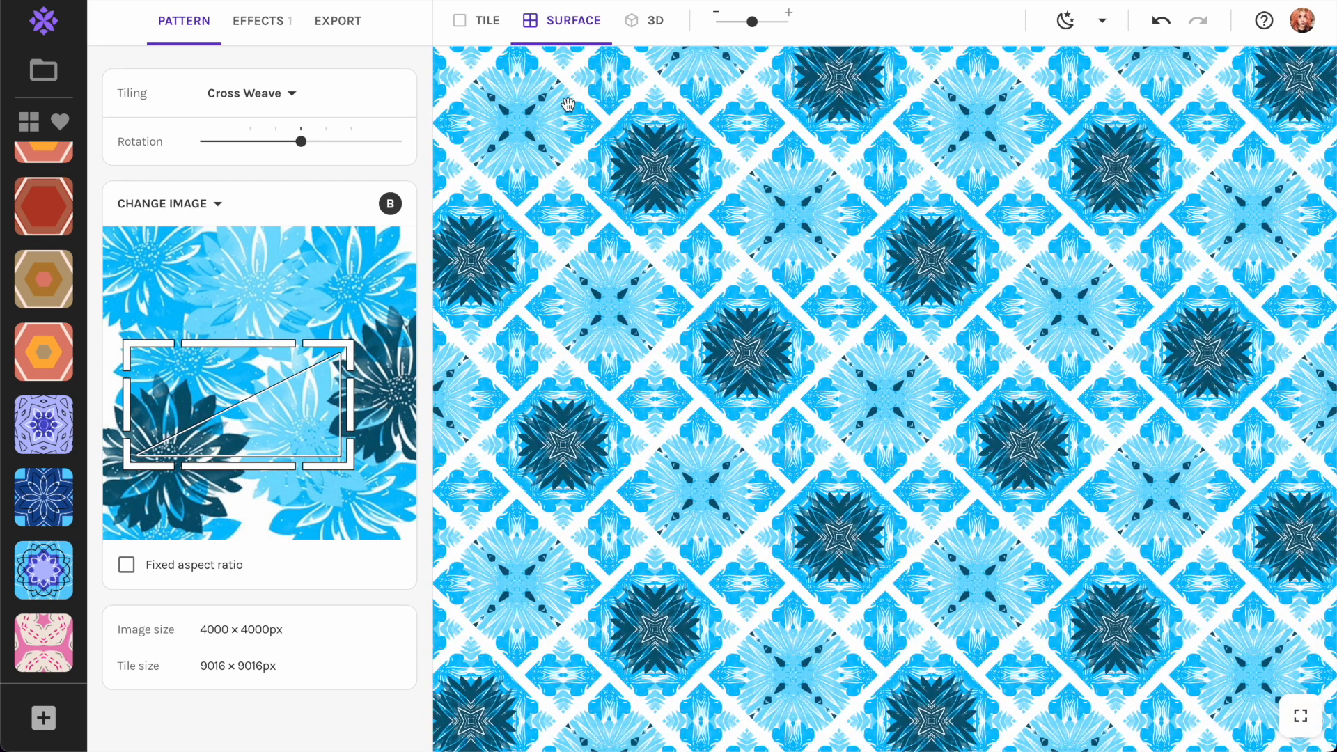
# Set the tile border color to black #000000 and make the border thinner.
pyautogui.click(271, 23)
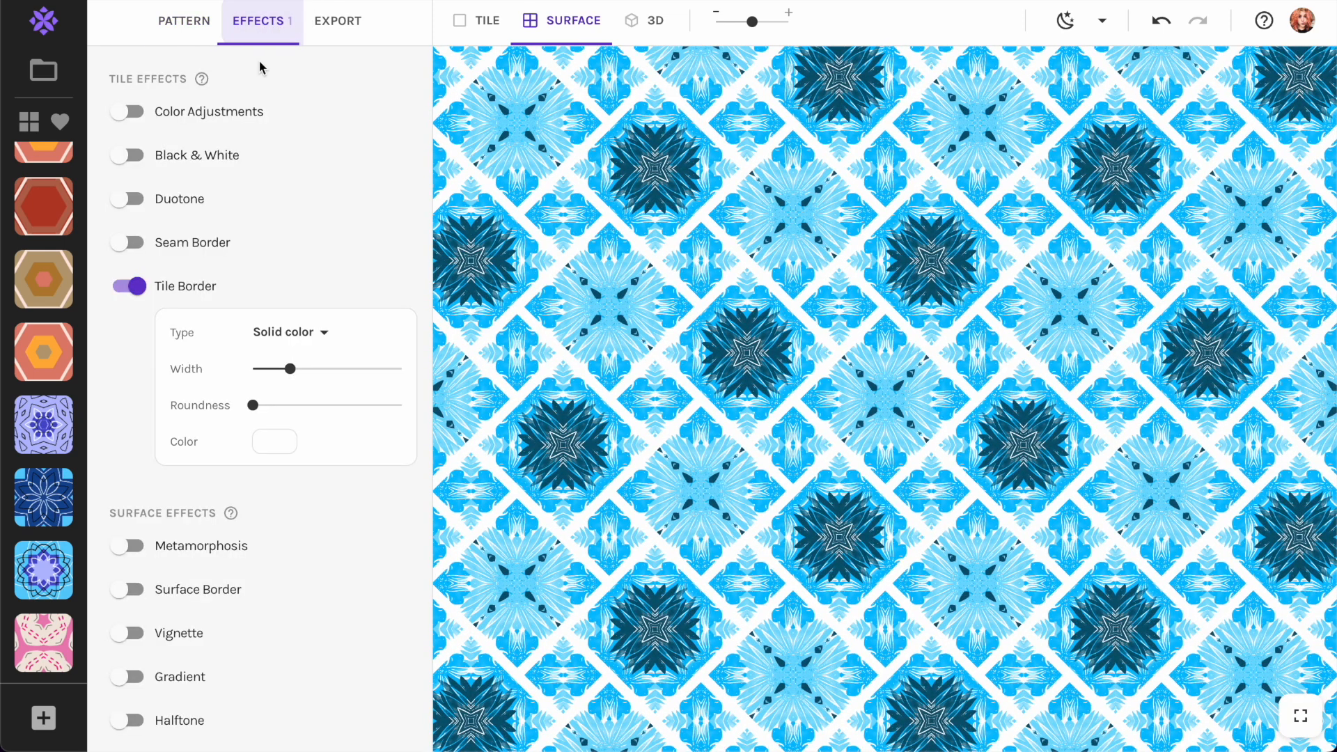
pyautogui.click(266, 449)
pyautogui.moveTo(354, 538); pyautogui.dragTo(297, 613)
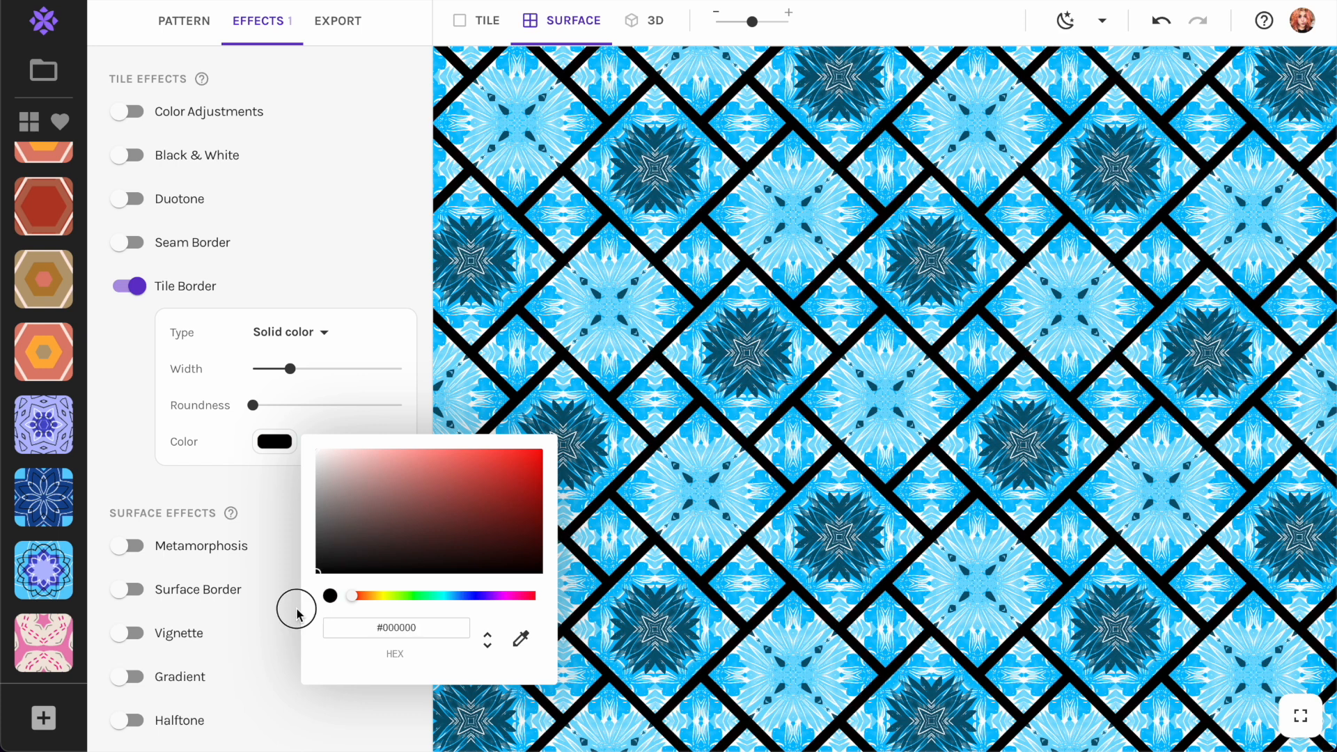
pyautogui.click(141, 478)
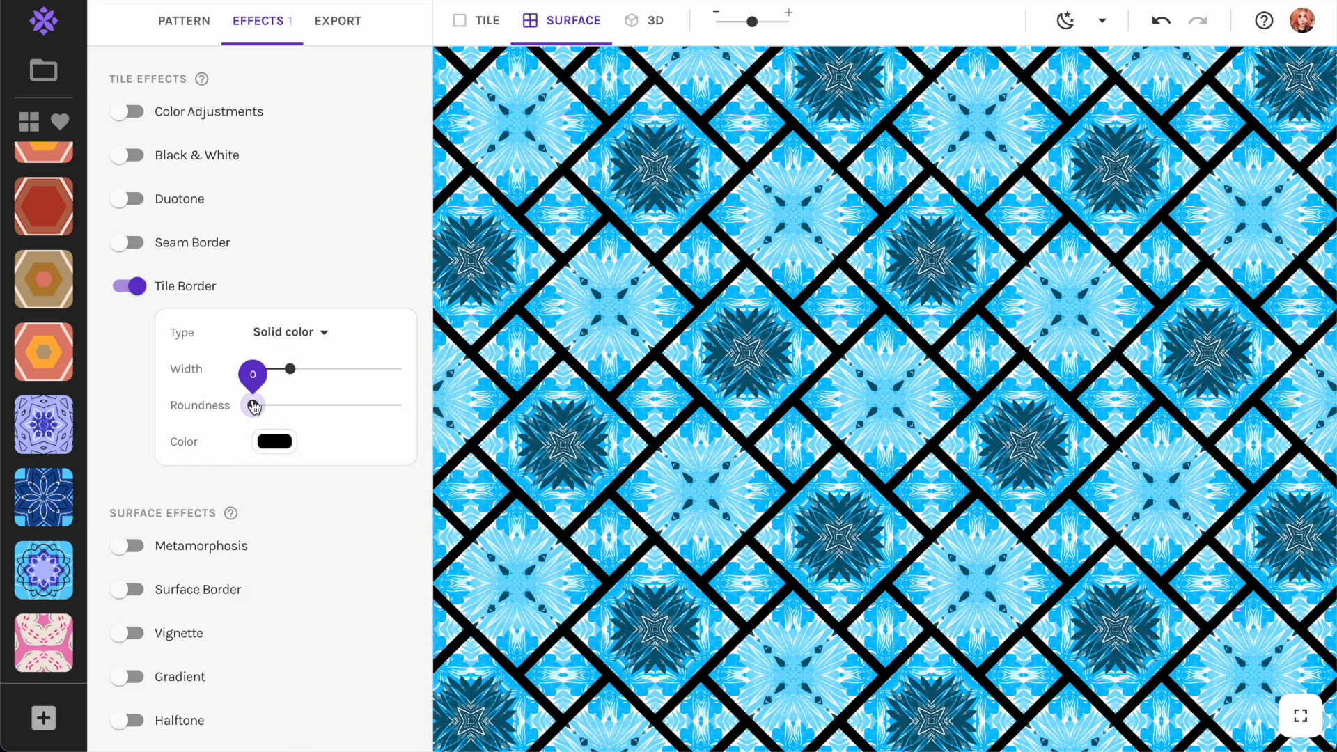
pyautogui.moveTo(290, 369); pyautogui.dragTo(266, 372)
# Replace the pattern image with the earth-tone color block image and adjust the selection over its squares.
pyautogui.click(185, 23)
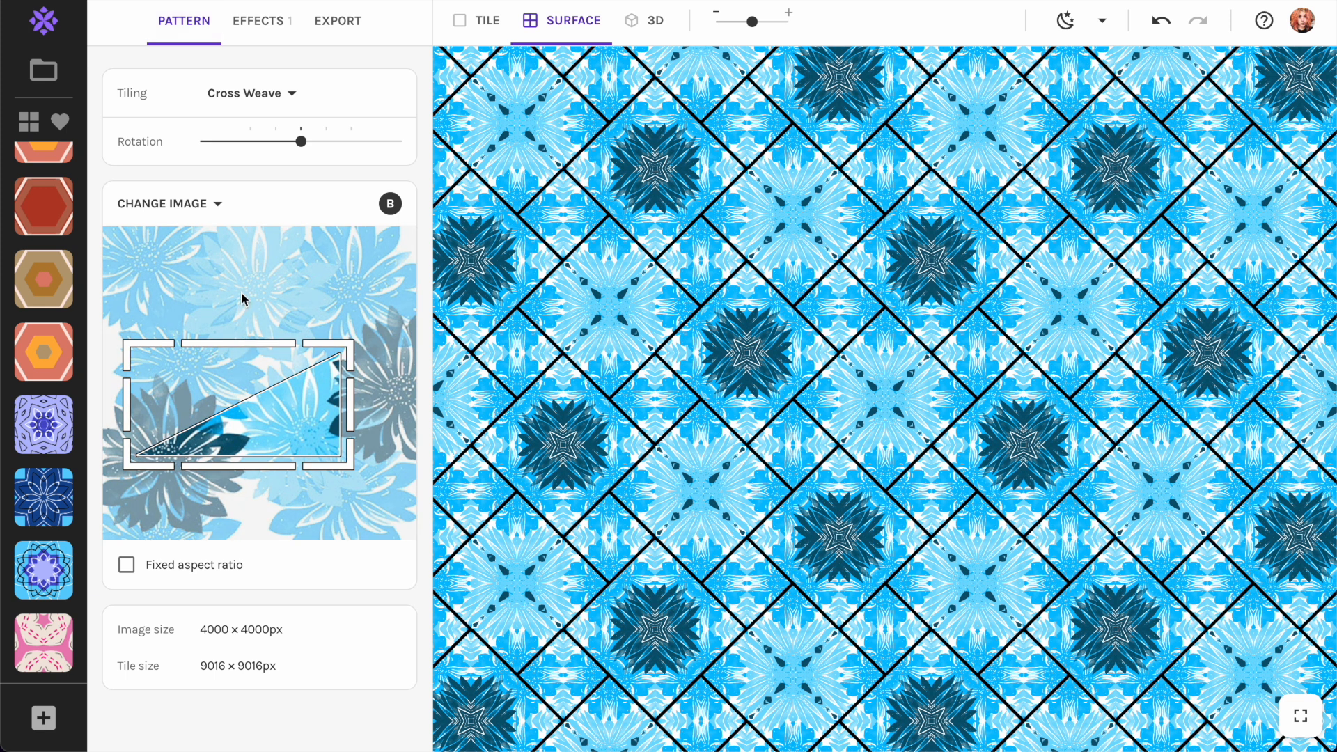
pyautogui.click(202, 201)
pyautogui.scroll(-5, 260, 469)
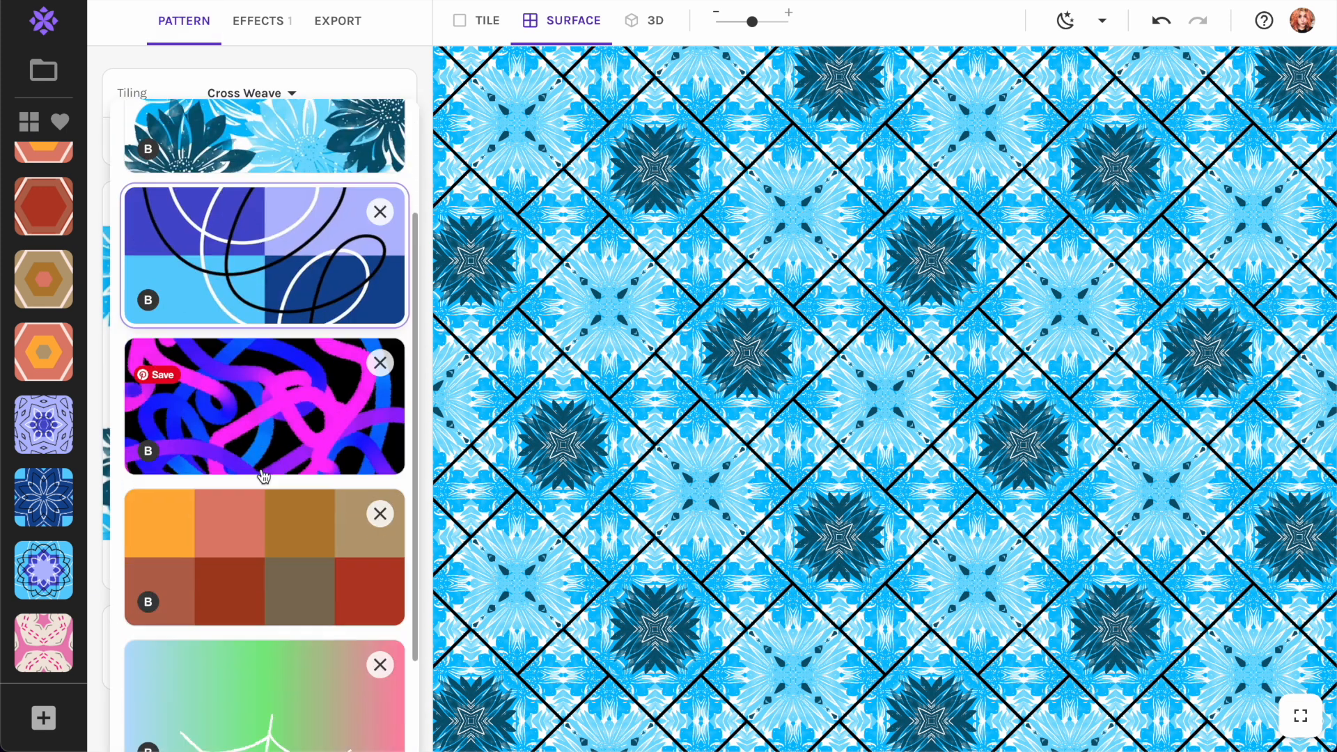
pyautogui.click(291, 400)
pyautogui.moveTo(294, 404); pyautogui.dragTo(257, 415)
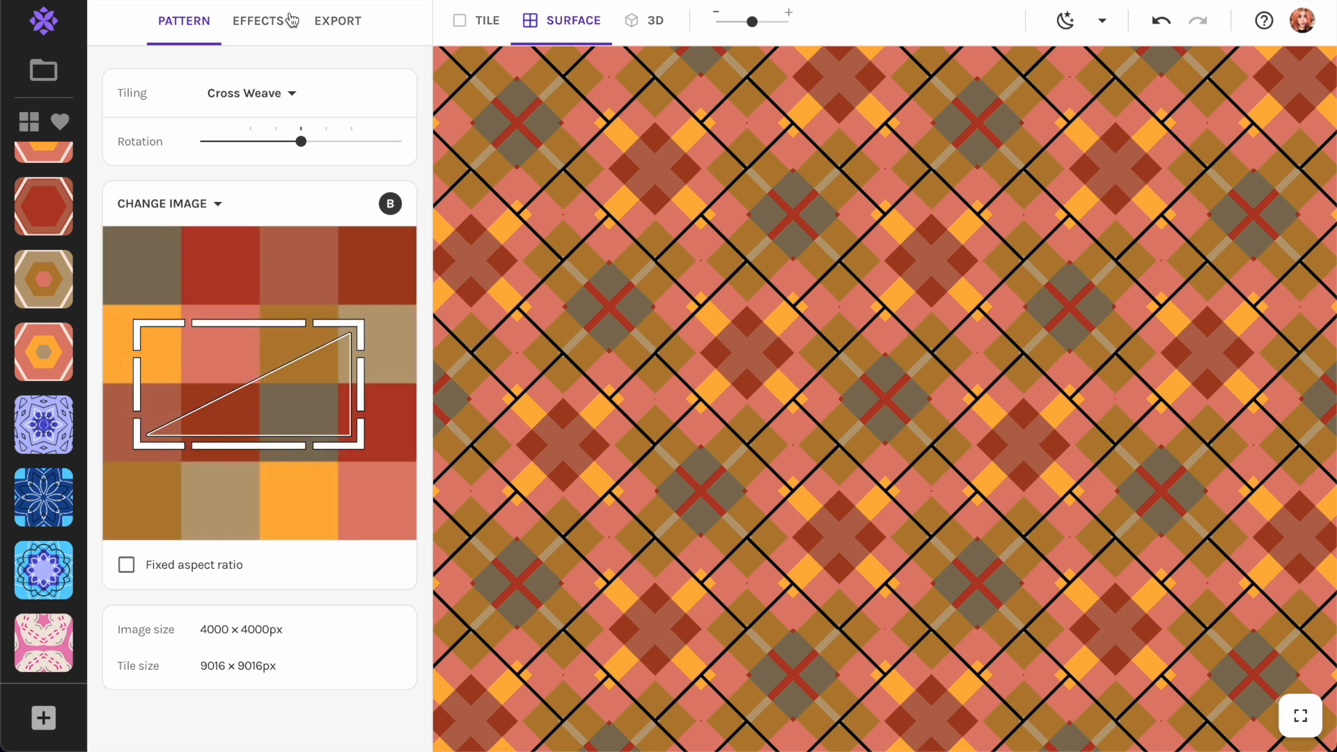
# Apply the seamed Oblique Grid tiling to the color block pattern.
pyautogui.click(255, 93)
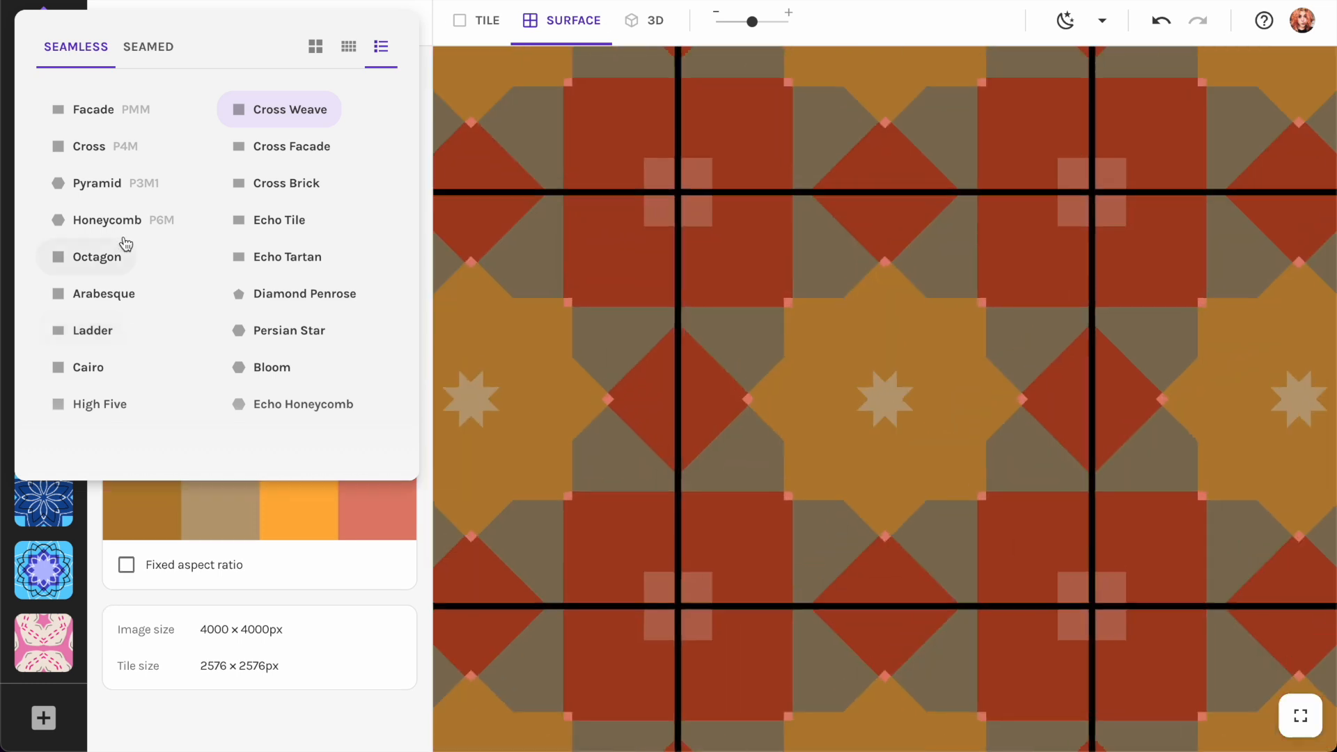
pyautogui.click(148, 50)
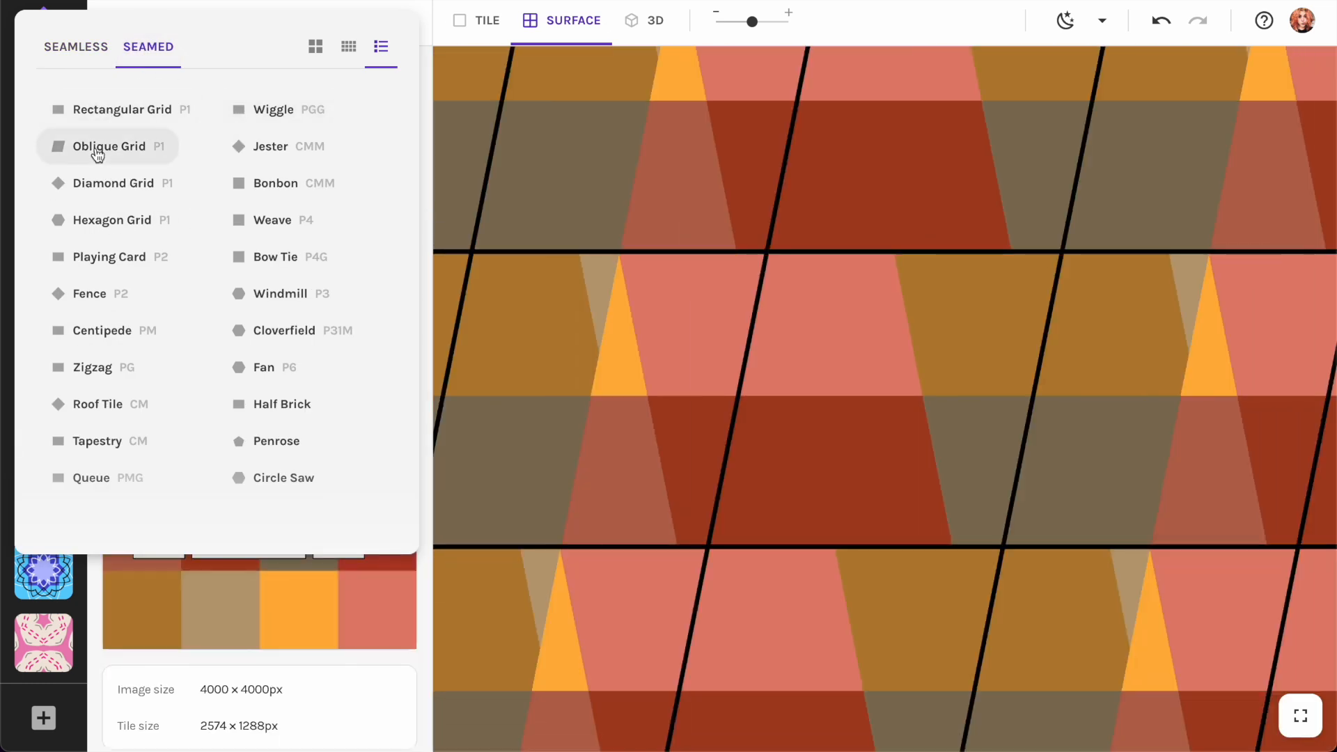
pyautogui.click(98, 148)
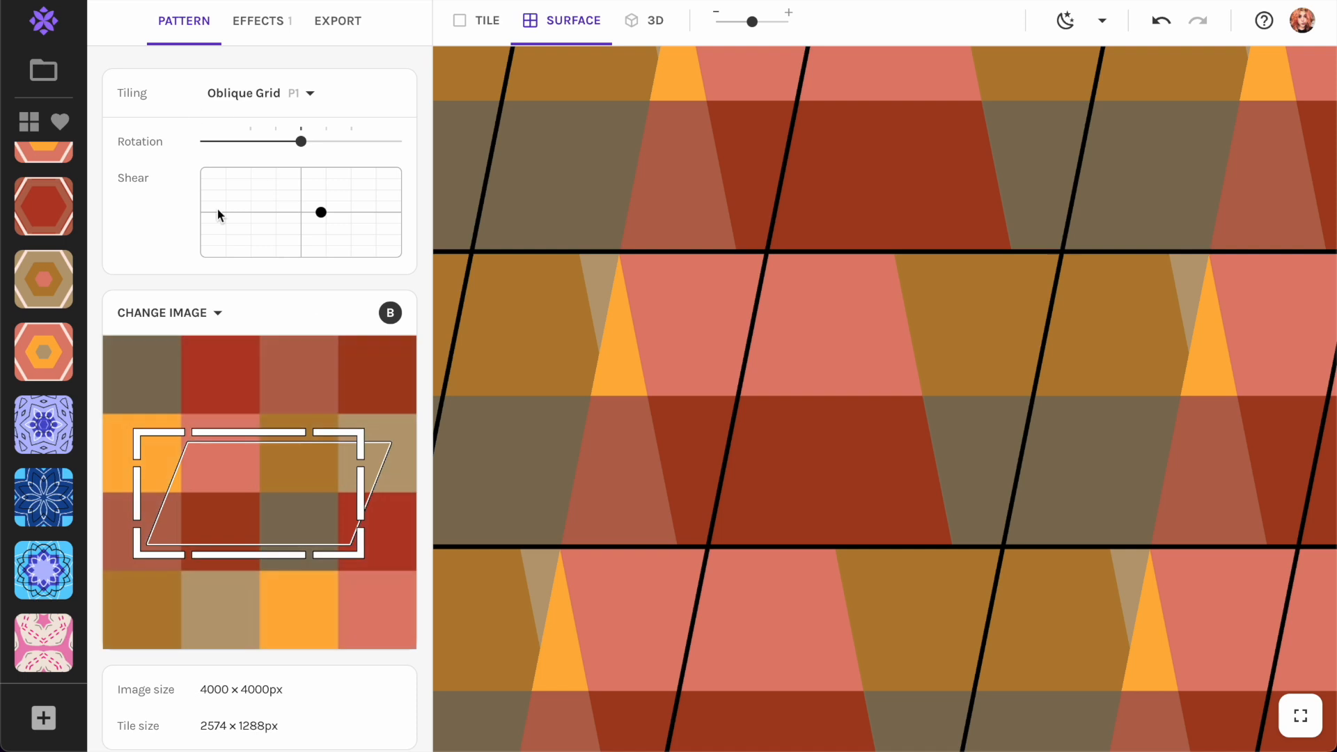
# Replace the pattern image with the spiderweb gradient and move the selection up to the plain gradient area above the web.
pyautogui.click(194, 312)
pyautogui.scroll(-5, 263, 619)
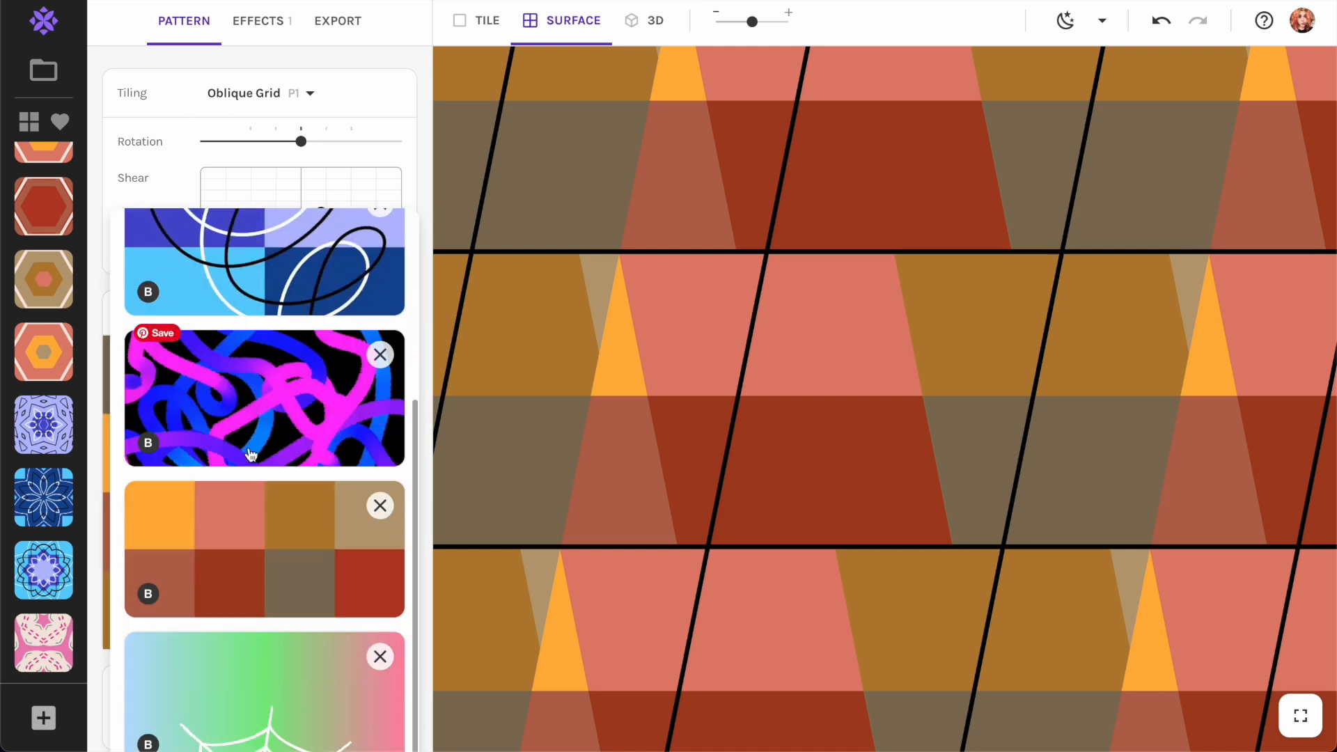
pyautogui.click(262, 619)
pyautogui.moveTo(262, 478); pyautogui.dragTo(262, 376)
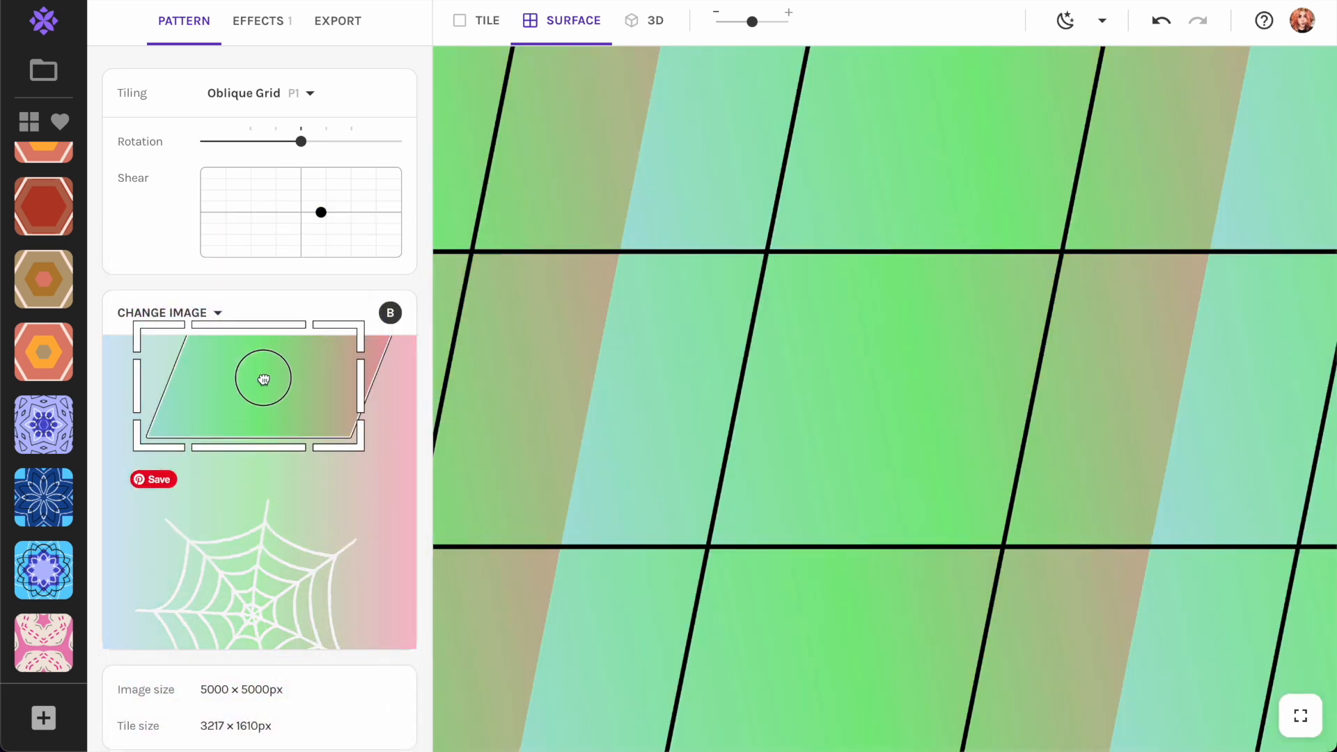
# Move the oblique tile selection on the gradient image toward the pink side, keeping it above the spider web.
pyautogui.scroll(5, 895, 382)
pyautogui.scroll(-10, 893, 382)
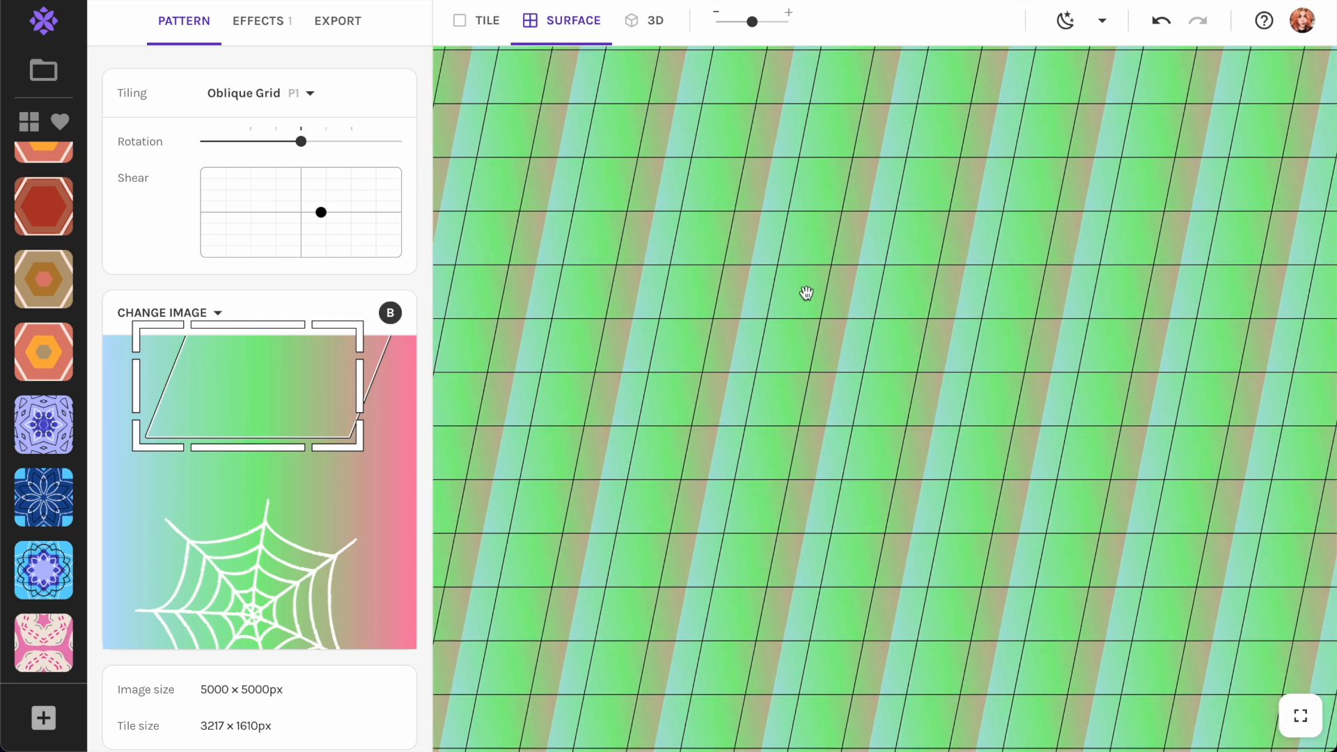
pyautogui.scroll(3, 806, 292)
pyautogui.moveTo(281, 400); pyautogui.dragTo(324, 438)
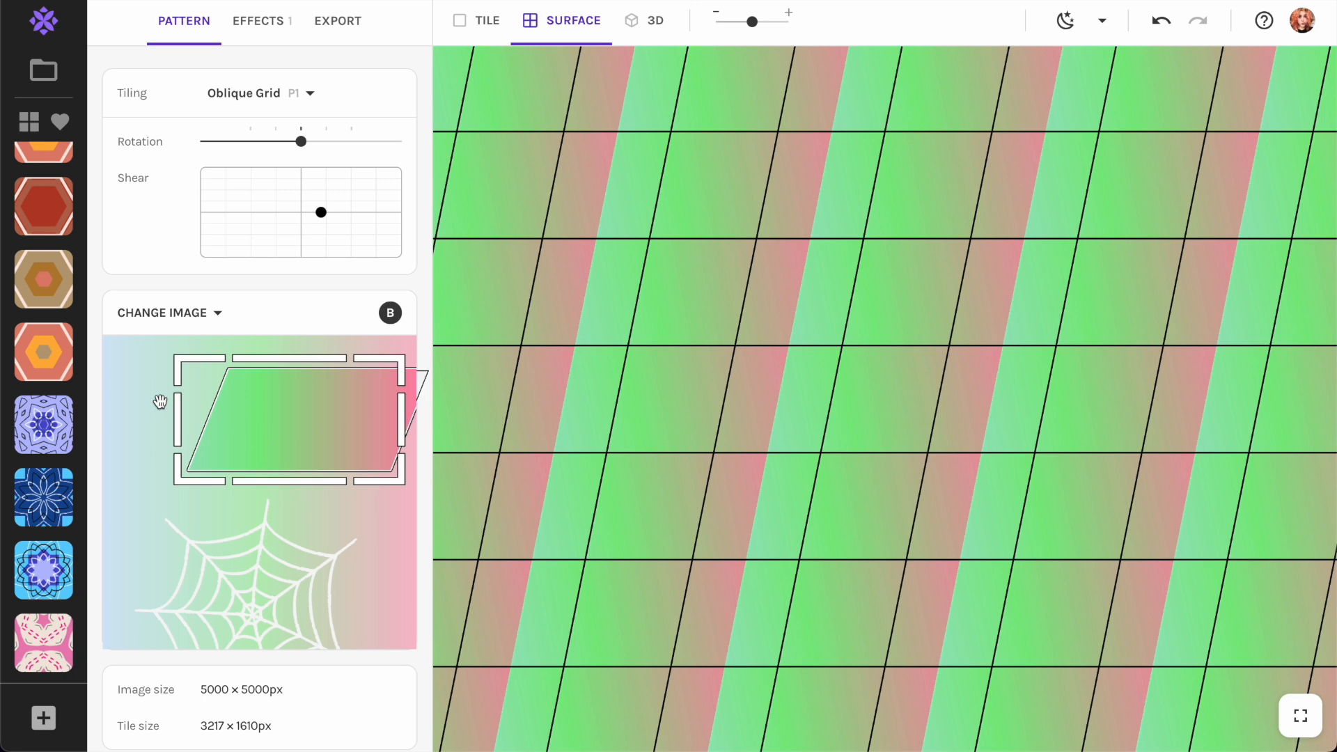
# Change the source image to the pink eyeball artwork and shrink the tile selection to 1653 × 589 px inside the pink rectangle.
pyautogui.click(170, 315)
pyautogui.scroll(-5, 264, 523)
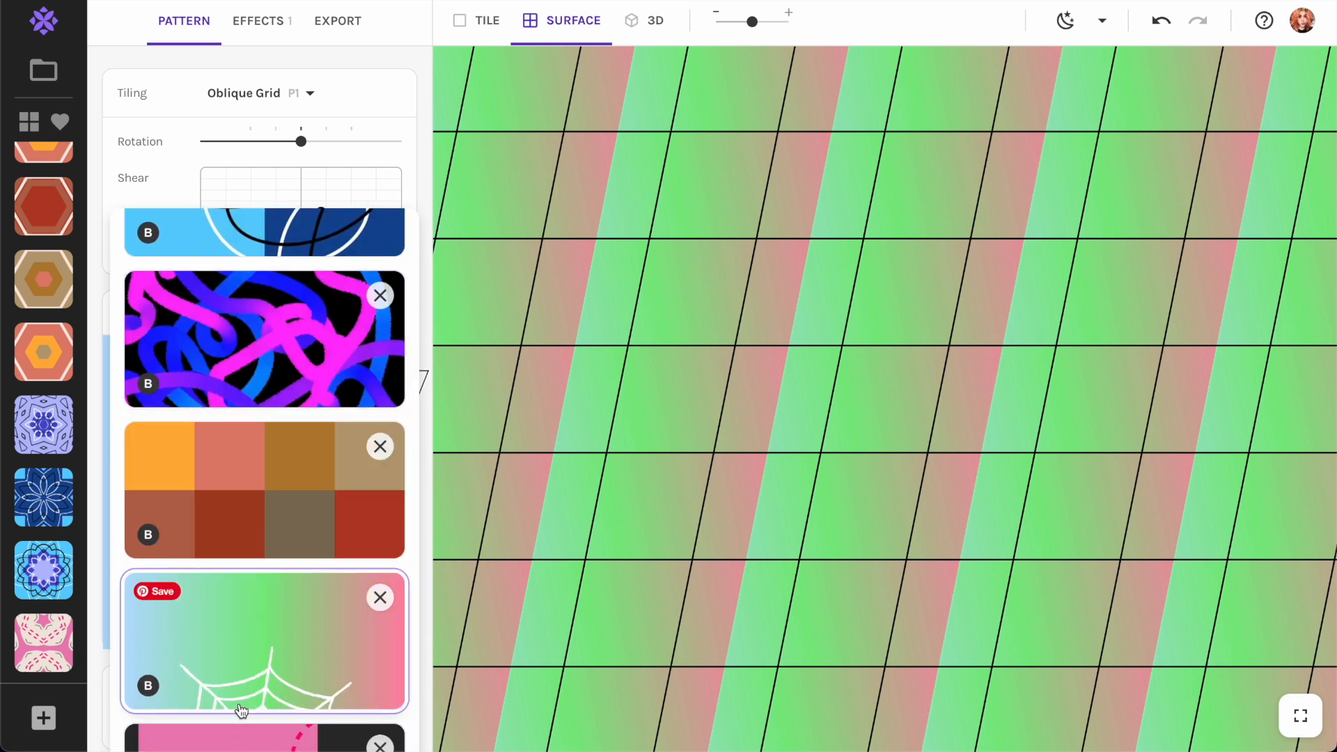
pyautogui.click(237, 737)
pyautogui.moveTo(296, 428); pyautogui.dragTo(223, 426)
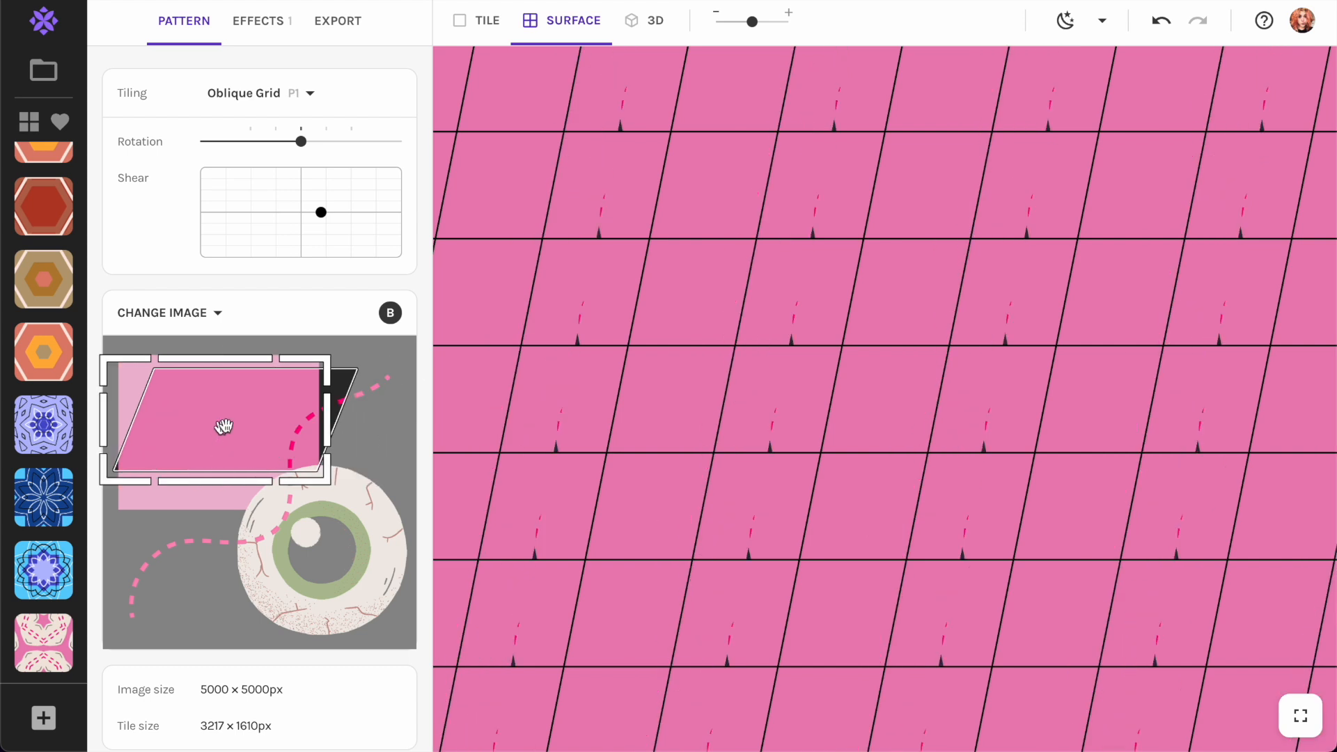
pyautogui.moveTo(331, 358); pyautogui.dragTo(218, 403)
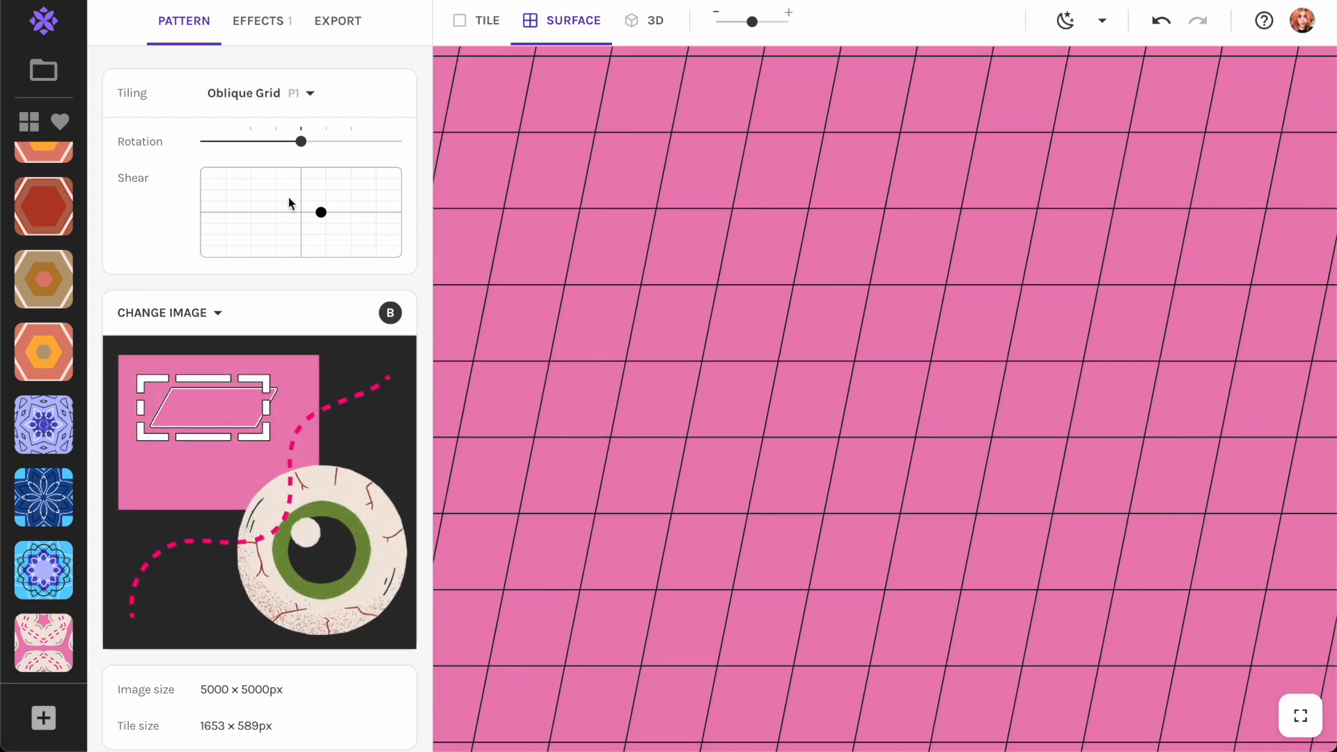
# Replace the oblique grid with the seamed Fence tiling and stretch the tile to 1653 × 1377 px.
pyautogui.moveTo(321, 217); pyautogui.dragTo(255, 217)
pyautogui.click(263, 93)
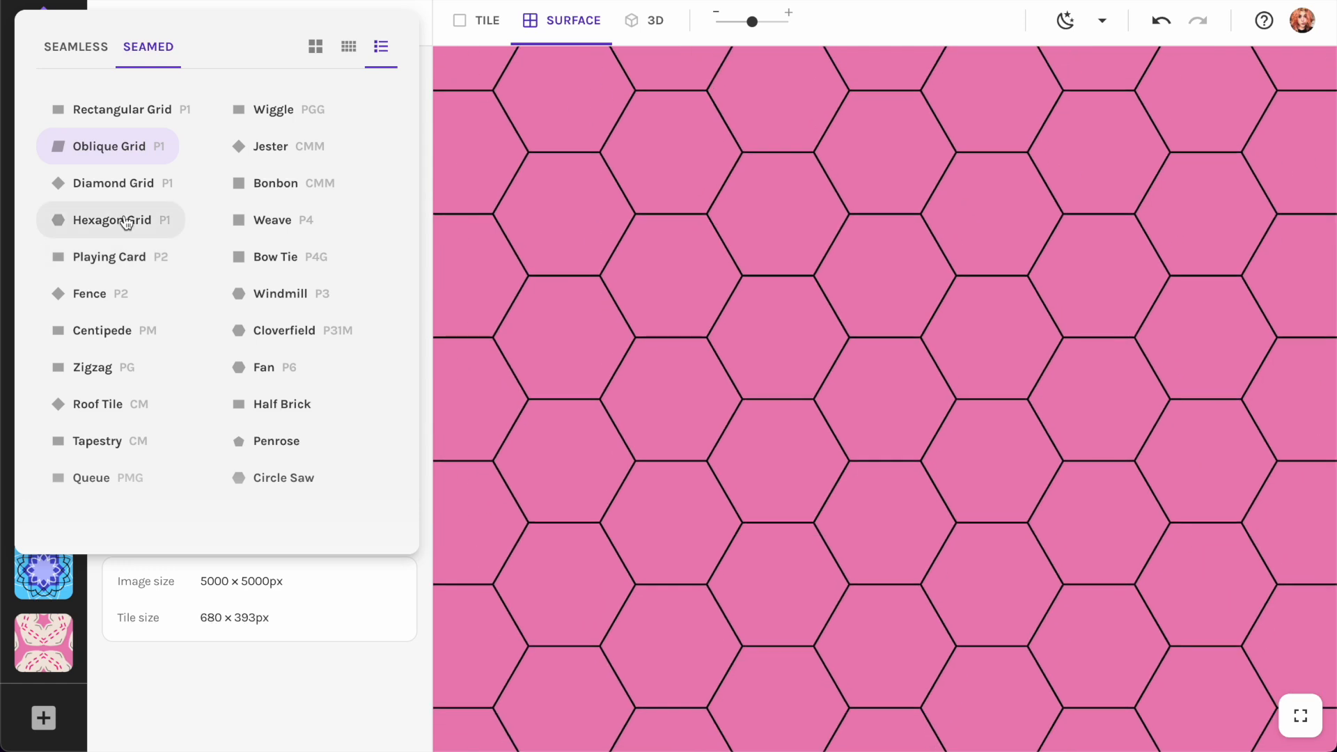
pyautogui.click(113, 298)
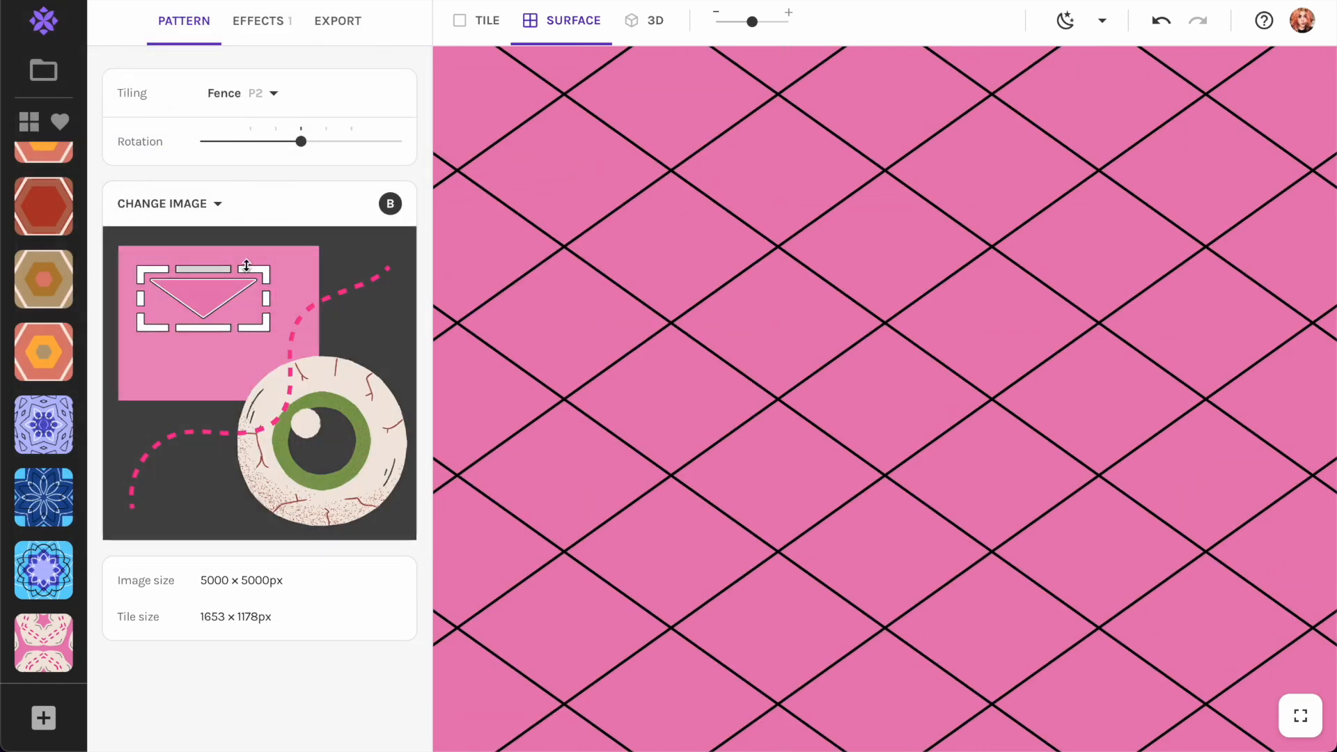
pyautogui.moveTo(195, 327); pyautogui.dragTo(199, 328)
# Recolor the solid tile border to light pink #F5CECE.
pyautogui.click(270, 20)
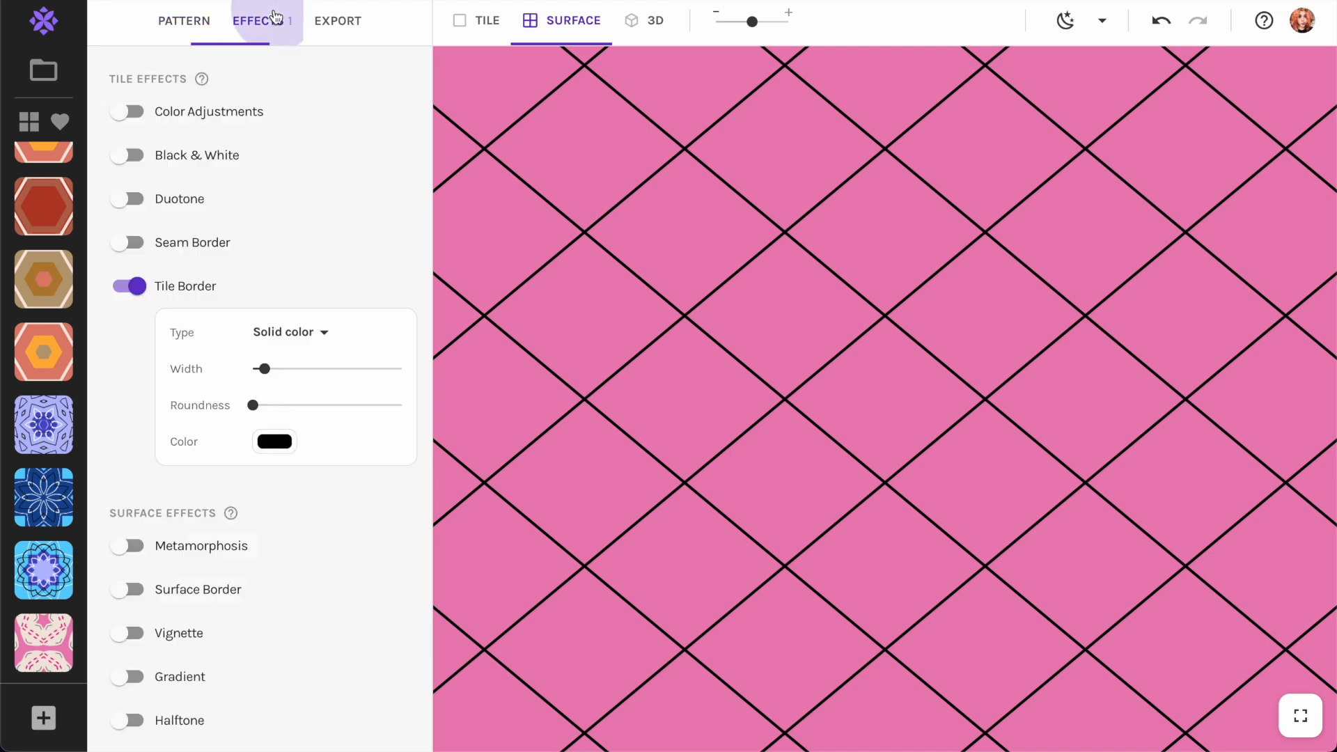
pyautogui.click(275, 443)
pyautogui.click(353, 454)
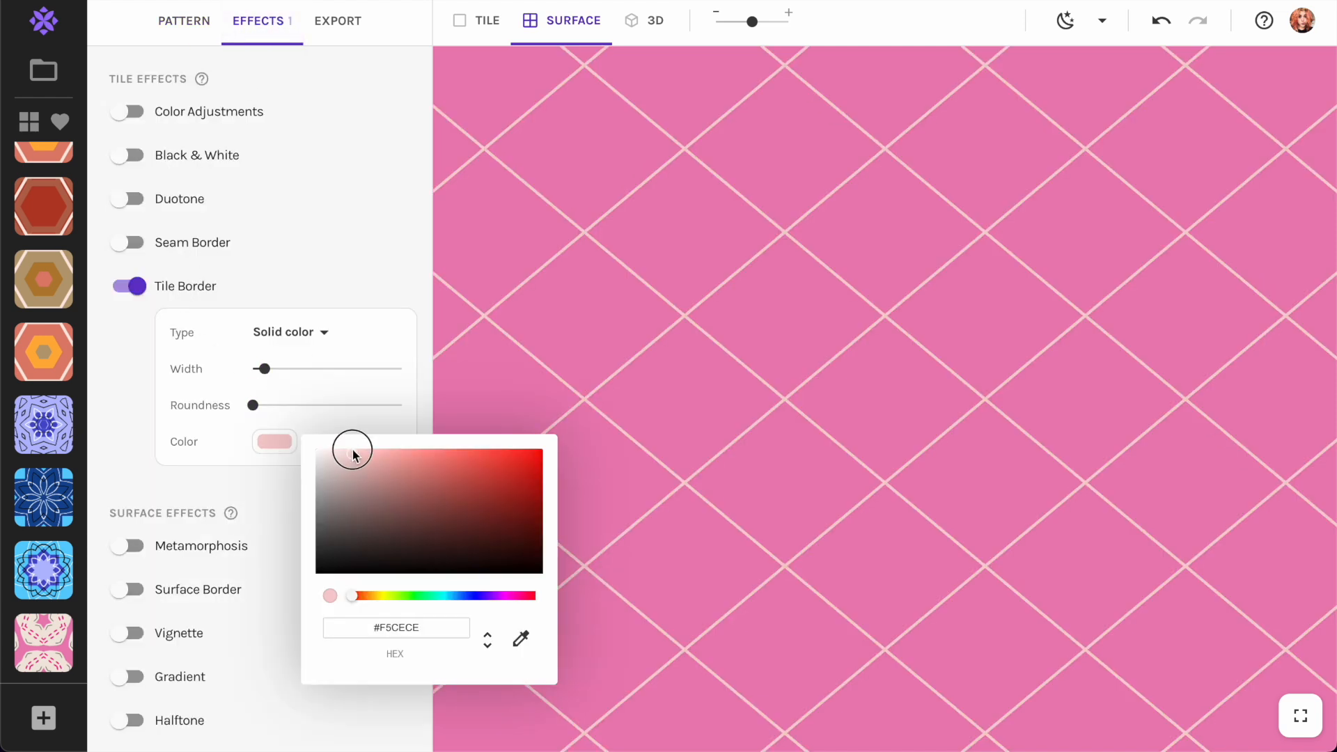
# Place the triangular selection across the pink rectangle's edge with the black background and stretch the tile to 1653 × 1501 px.
pyautogui.click(185, 20)
pyautogui.click(184, 20)
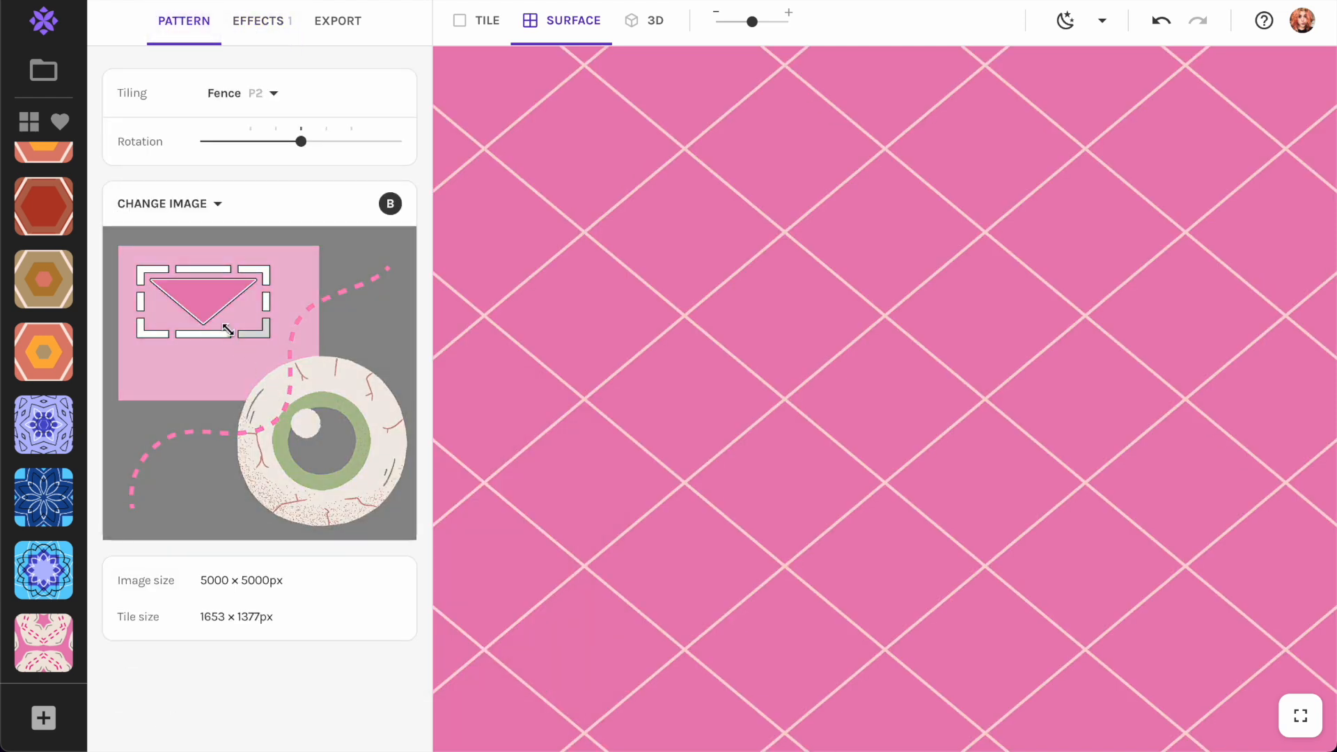
pyautogui.moveTo(208, 303); pyautogui.dragTo(324, 280)
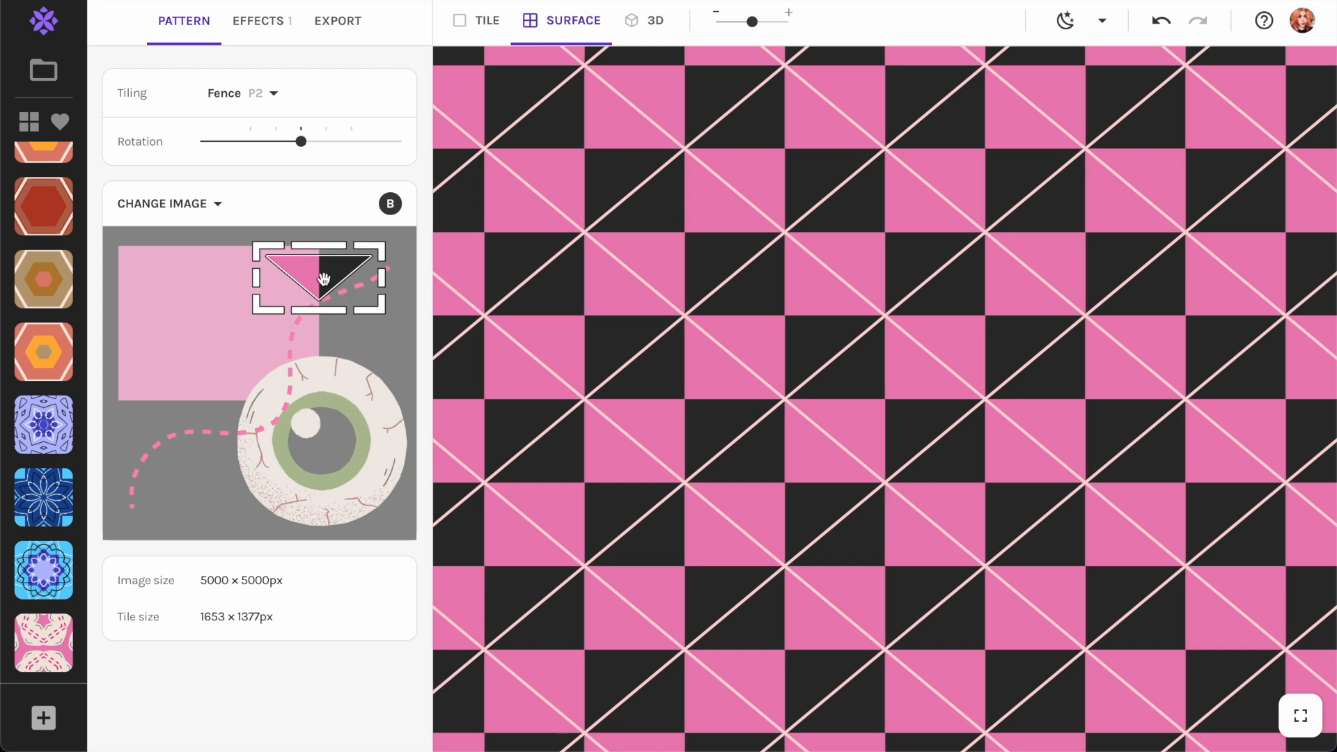
pyautogui.moveTo(324, 248); pyautogui.dragTo(324, 242)
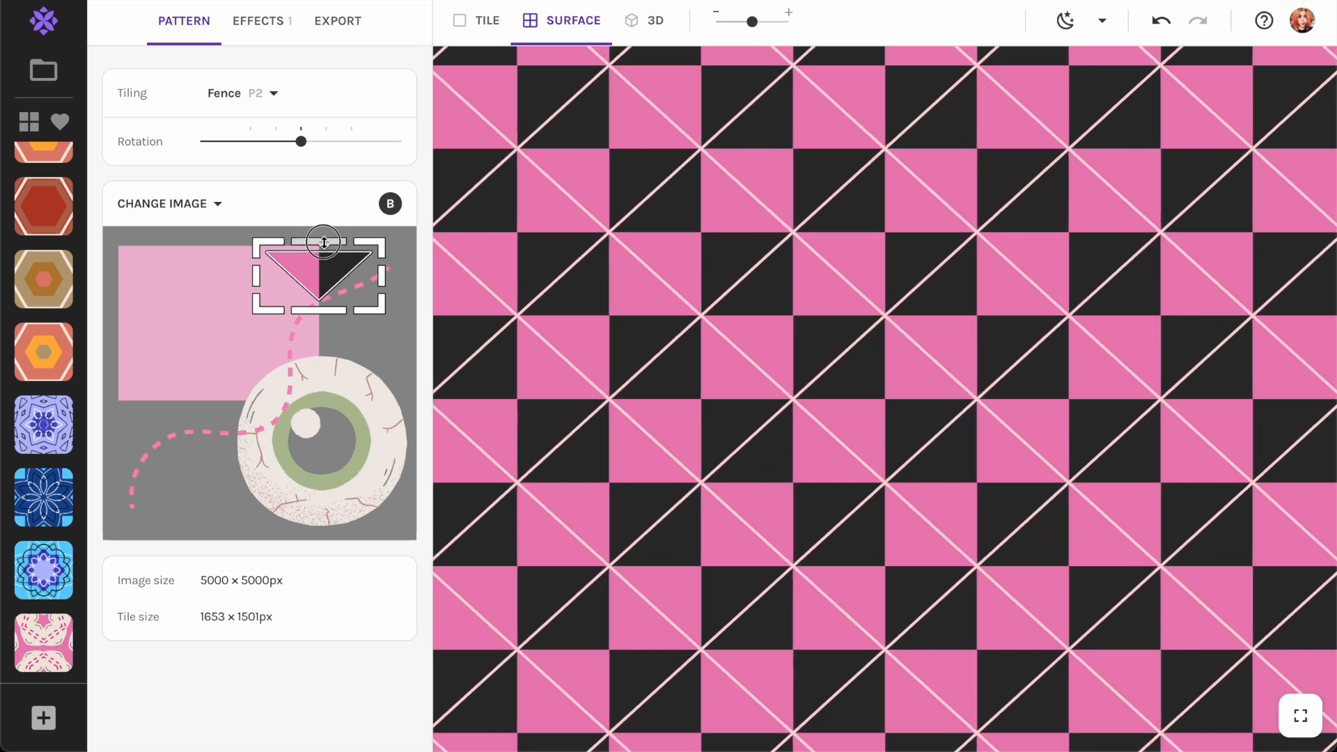
pyautogui.click(43, 718)
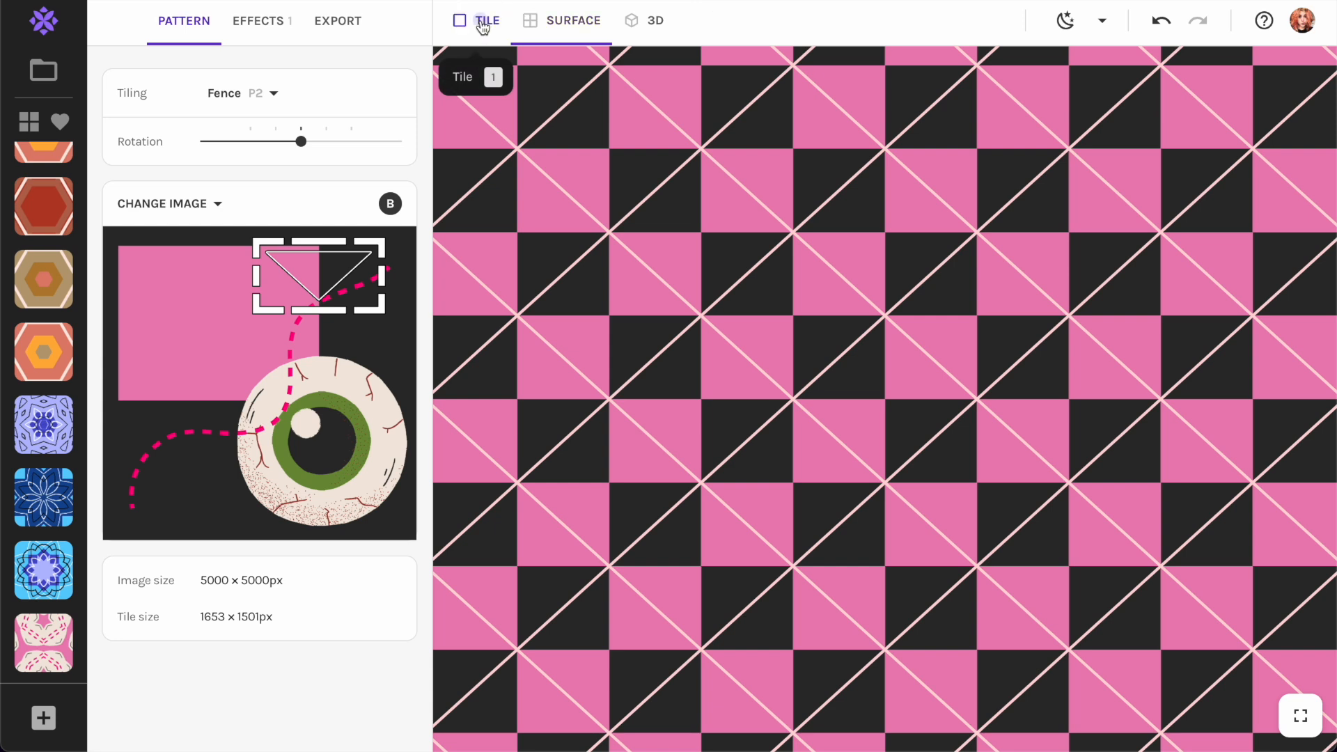
# Export the single tile as a maximum-size PNG named "pink black crossing white".
pyautogui.click(484, 26)
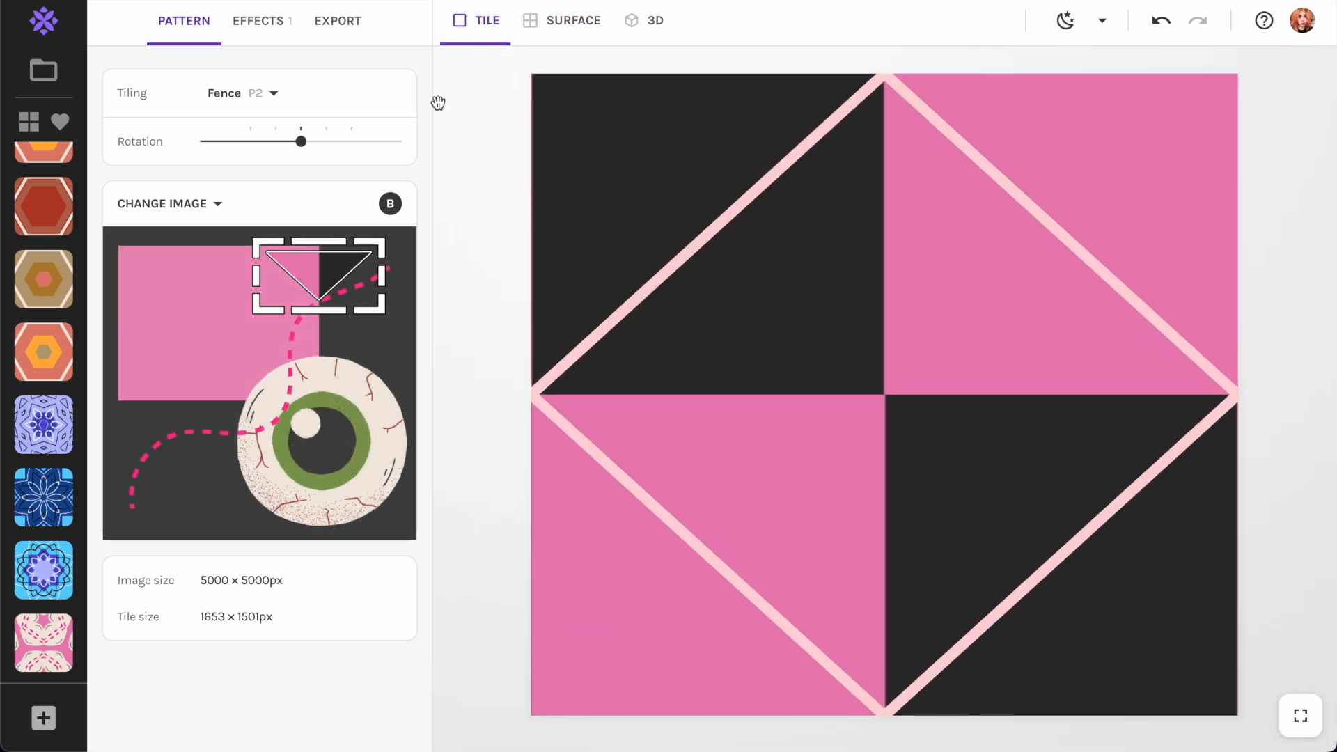
pyautogui.click(355, 23)
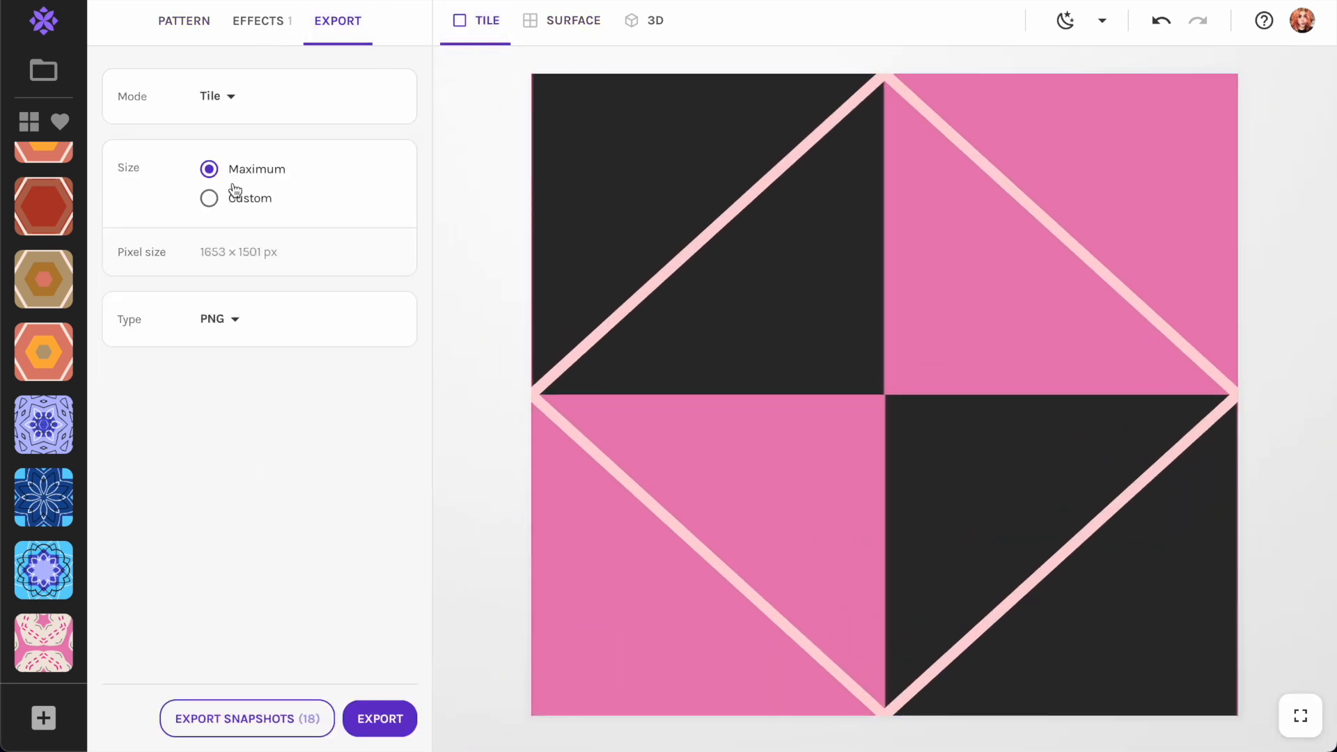
pyautogui.click(380, 718)
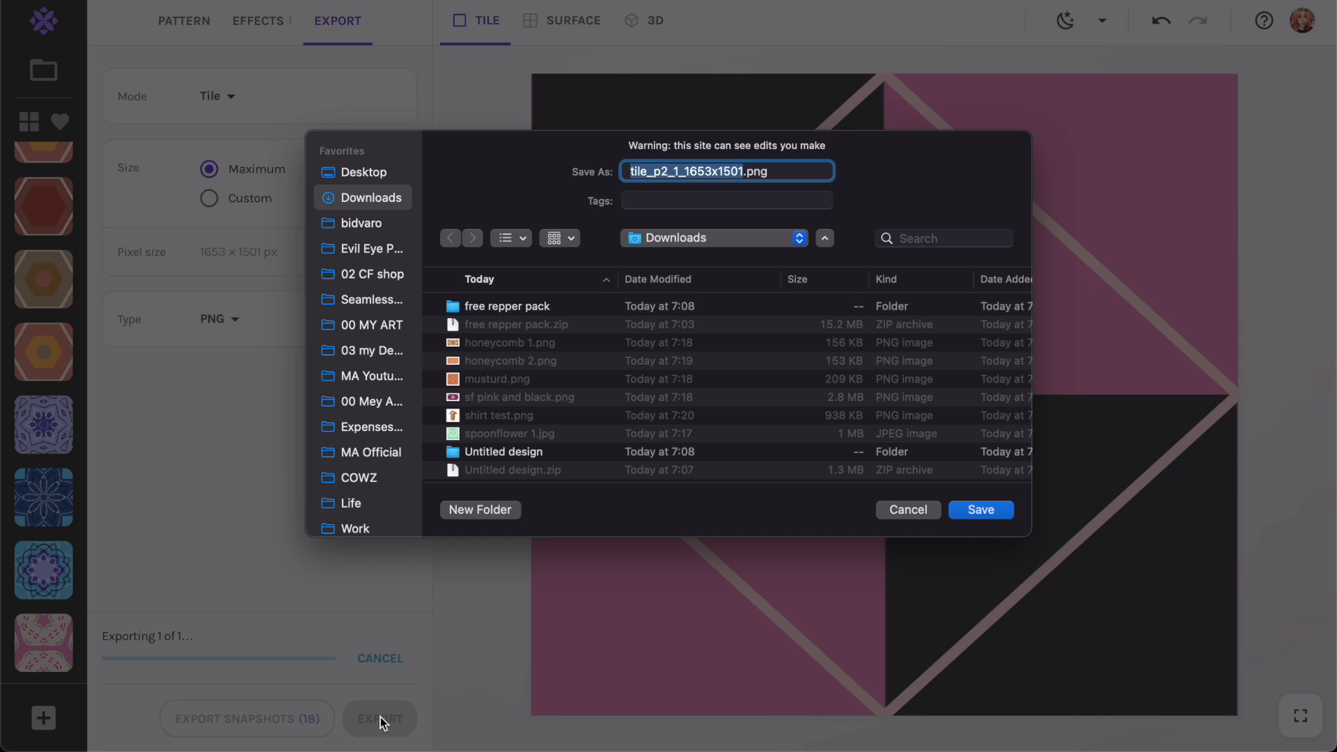
pyautogui.write('p')
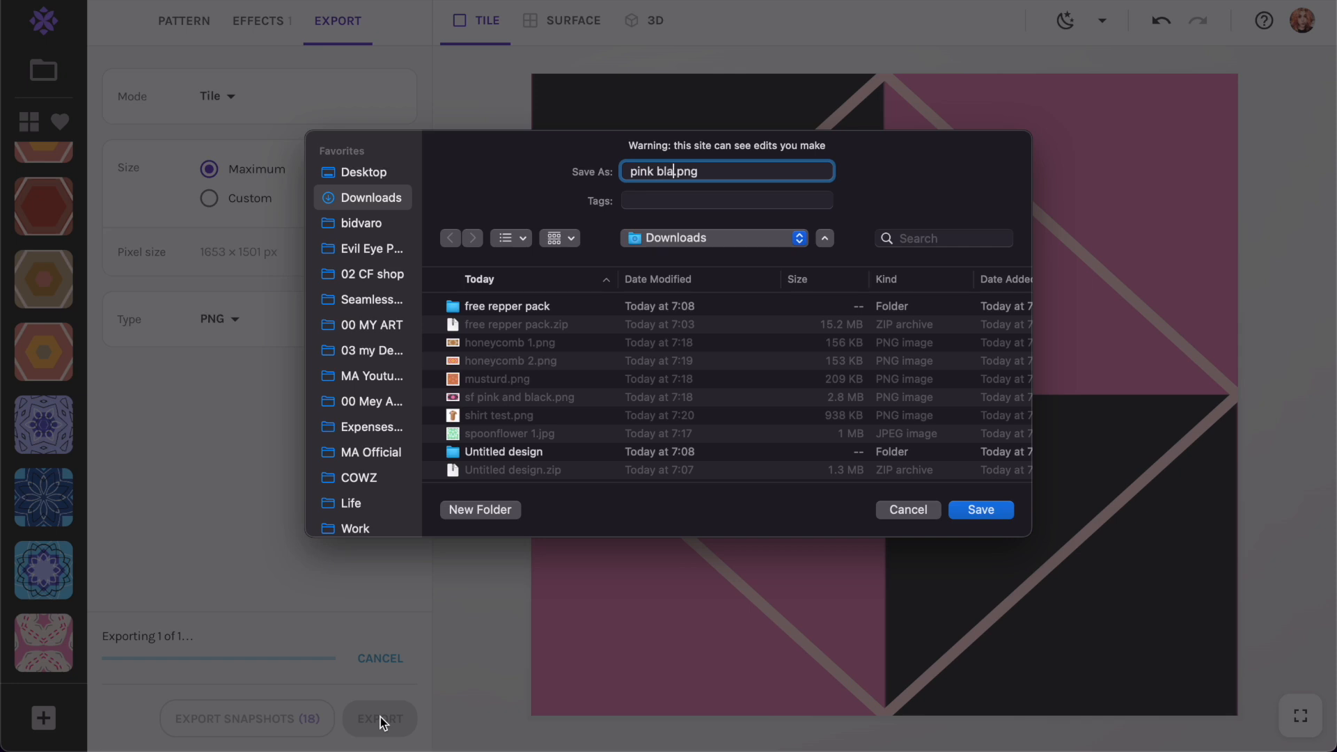
pyautogui.write('ink black crossing white')
pyautogui.press('Return')
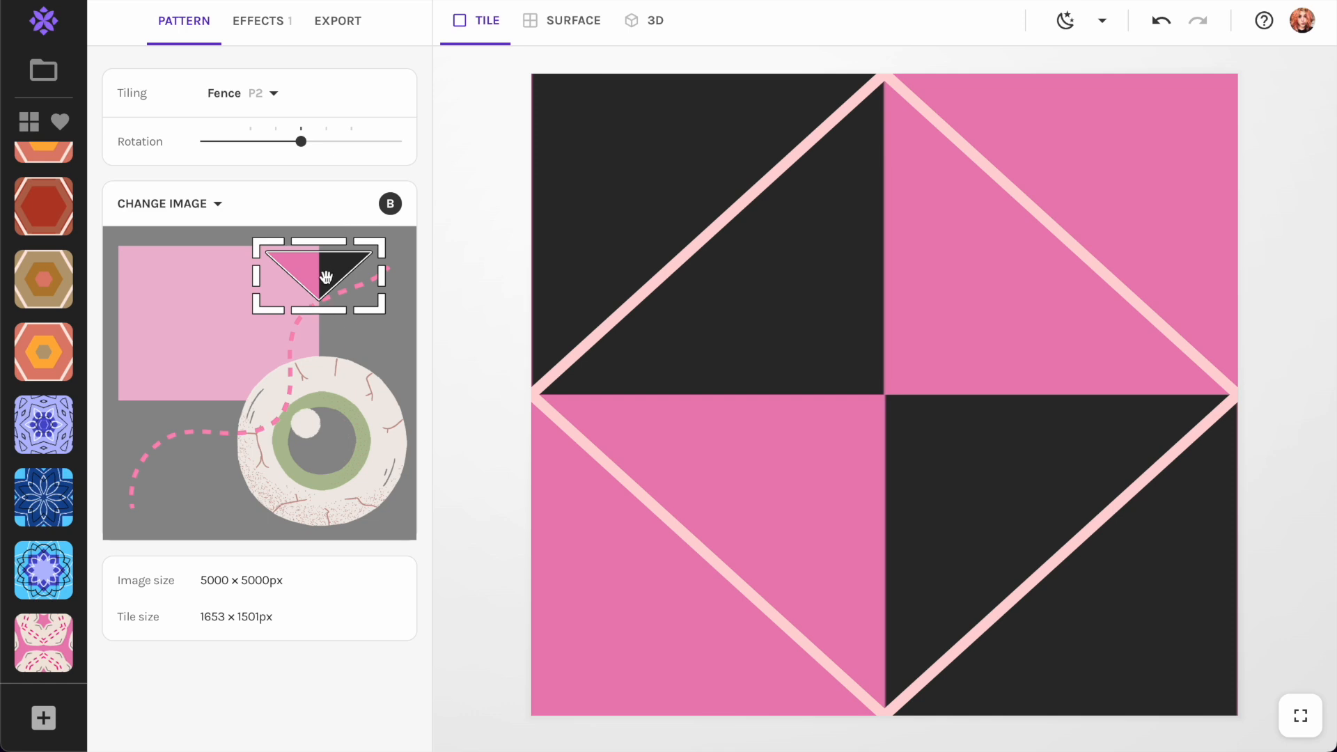
# Return to the repeating surface view and turn off the tile border.
pyautogui.click(338, 21)
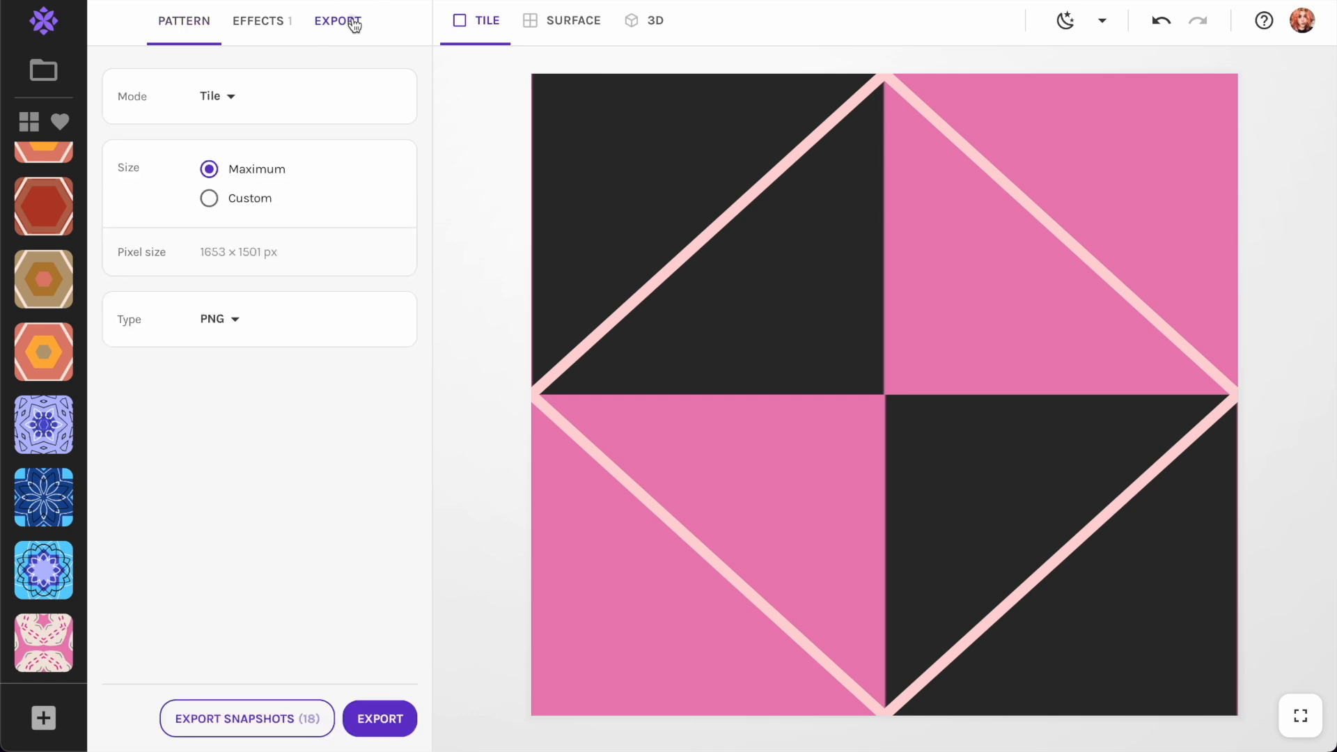
pyautogui.click(574, 28)
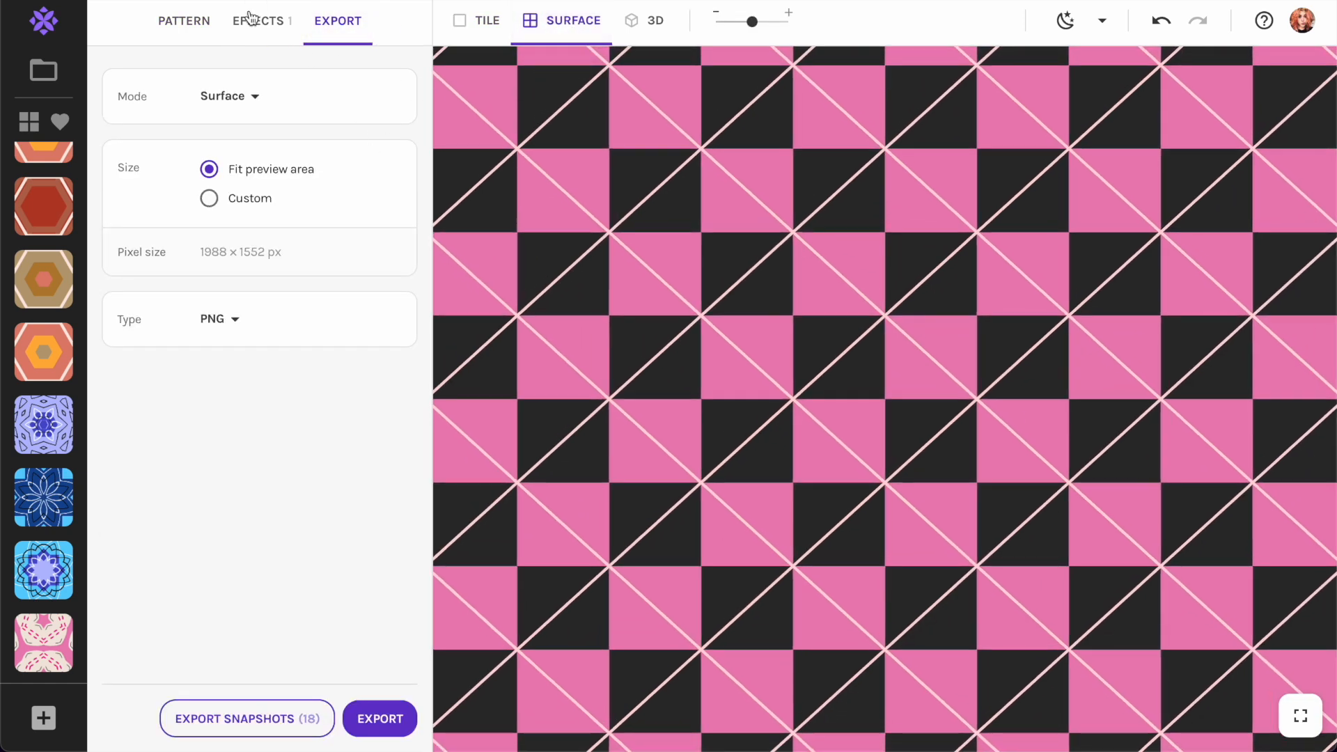
pyautogui.click(255, 20)
pyautogui.click(148, 293)
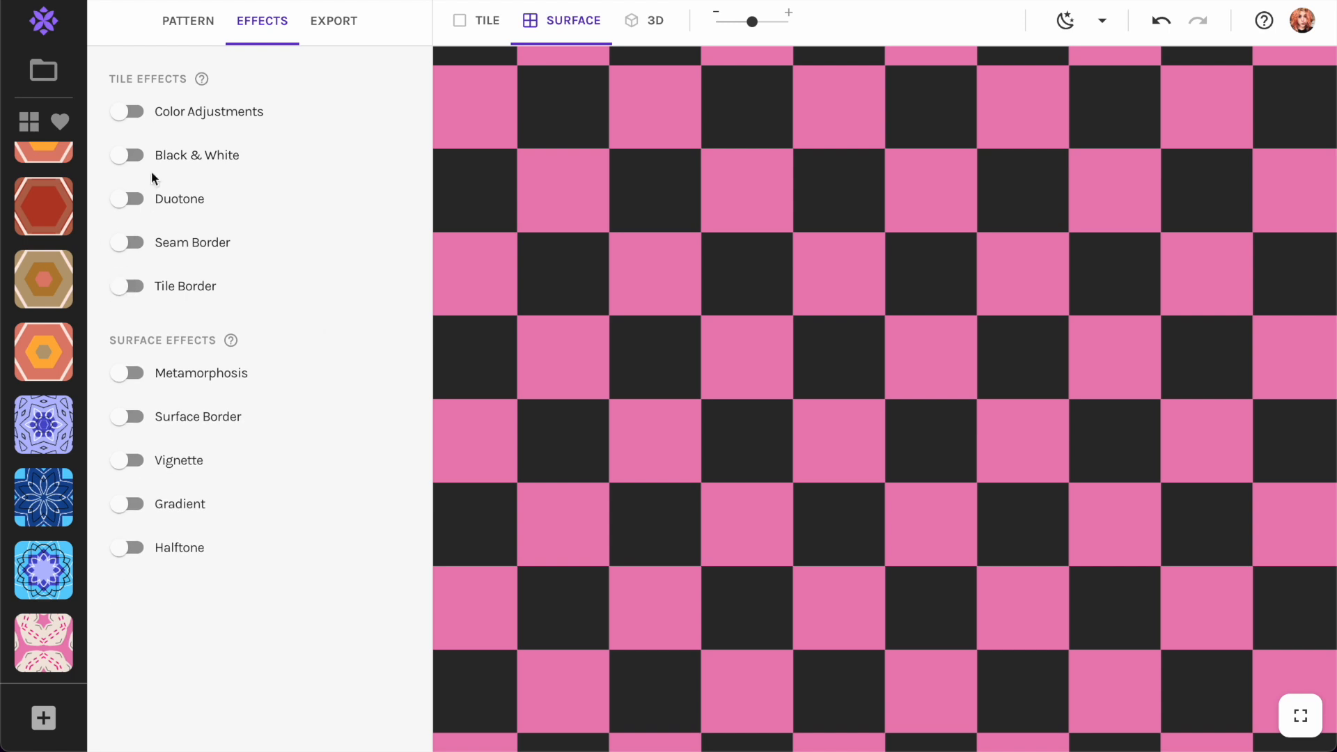
# Enable the linear Metamorphosis effect at maximum horizontal strength and move the tile selection down onto the eyeball.
pyautogui.click(132, 380)
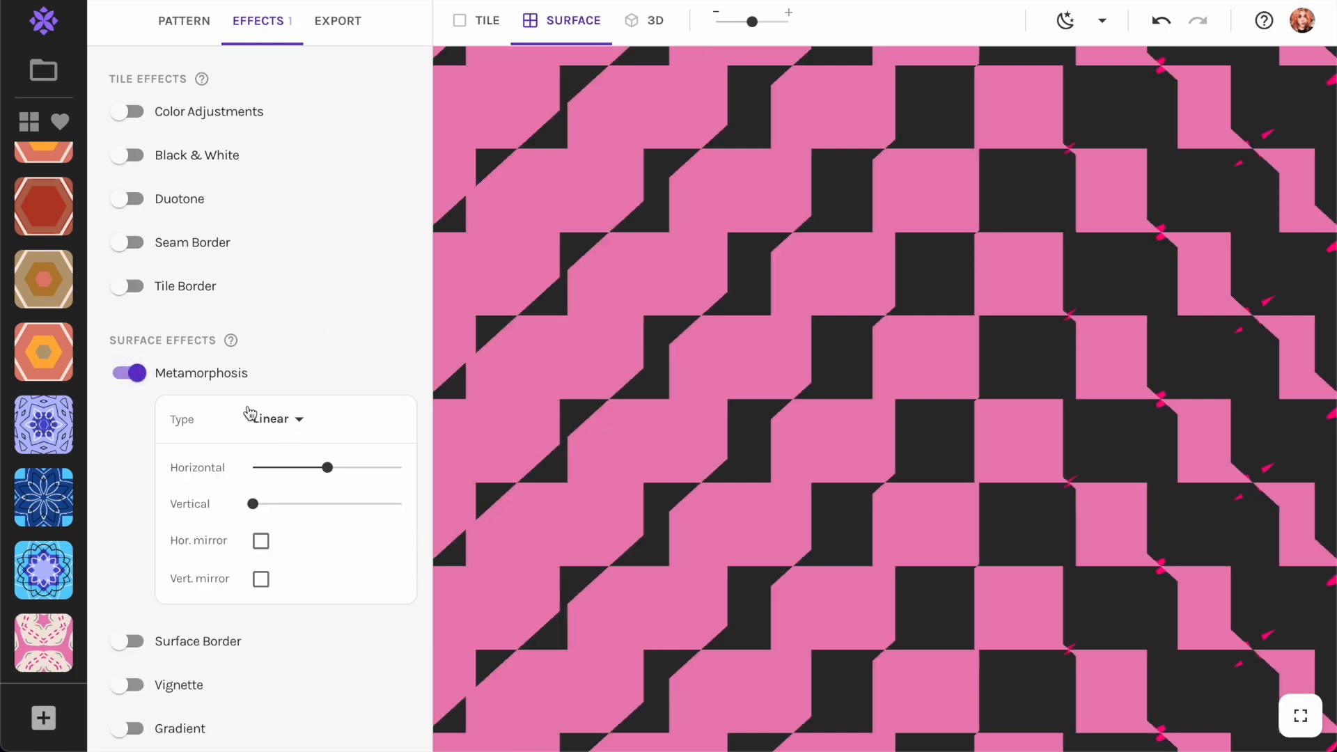
pyautogui.moveTo(329, 474); pyautogui.dragTo(436, 469)
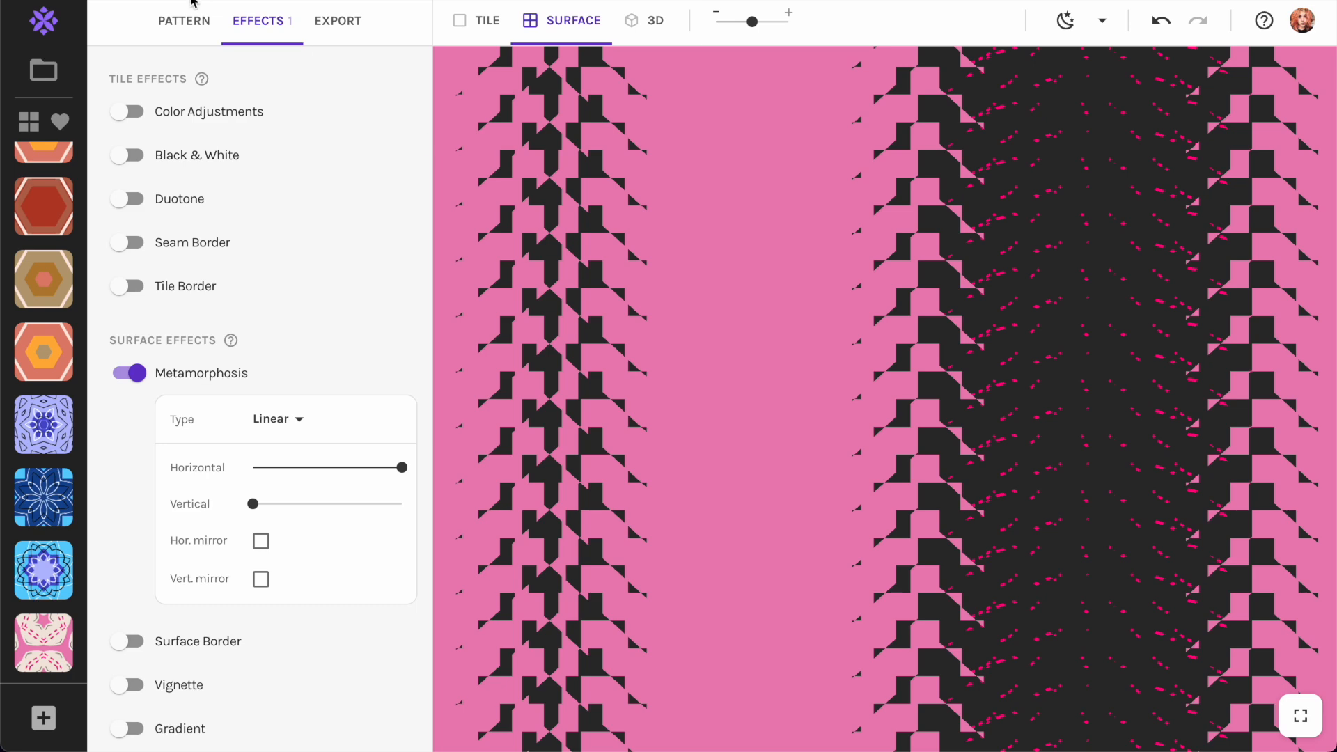
pyautogui.click(184, 20)
pyautogui.moveTo(315, 282); pyautogui.dragTo(320, 418)
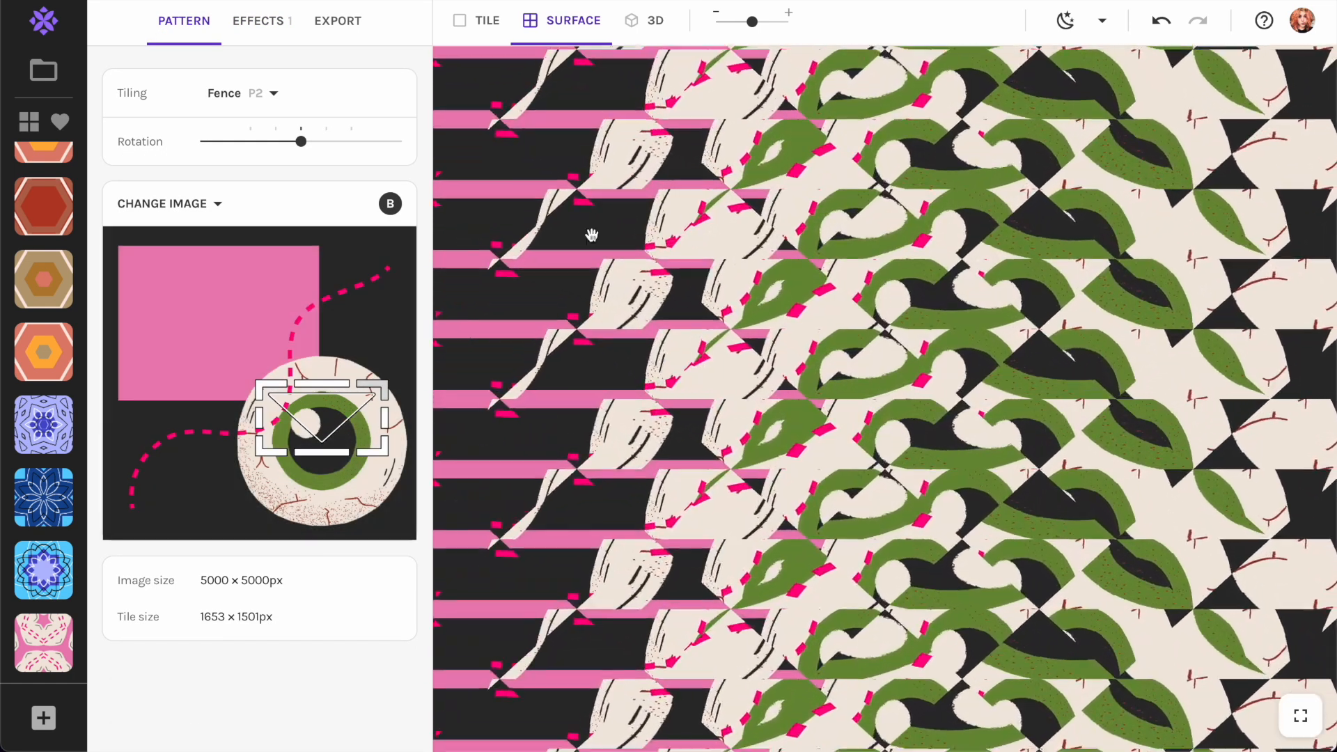
# Change the tiling to the seamless Cross Brick and shift the selection above the eyeball, across the pink rectangle's edge.
pyautogui.click(237, 92)
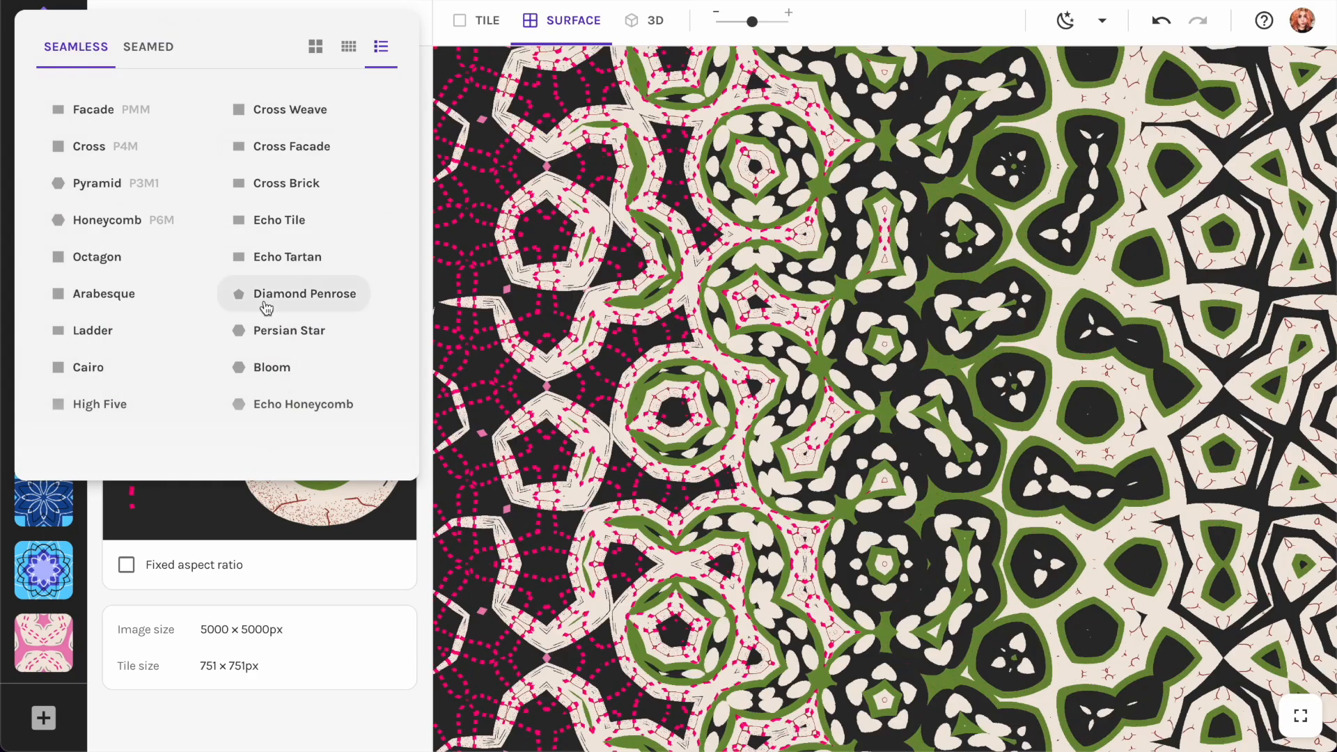
pyautogui.click(147, 46)
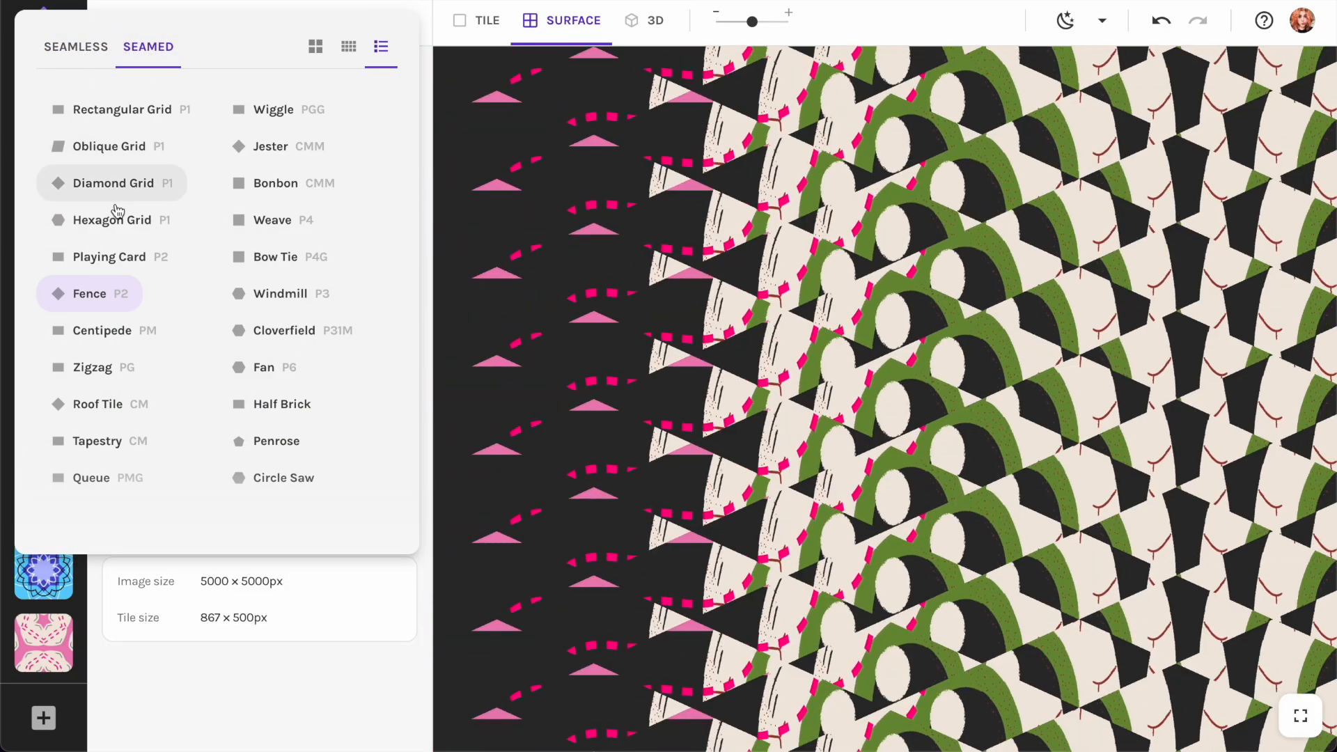
pyautogui.click(69, 49)
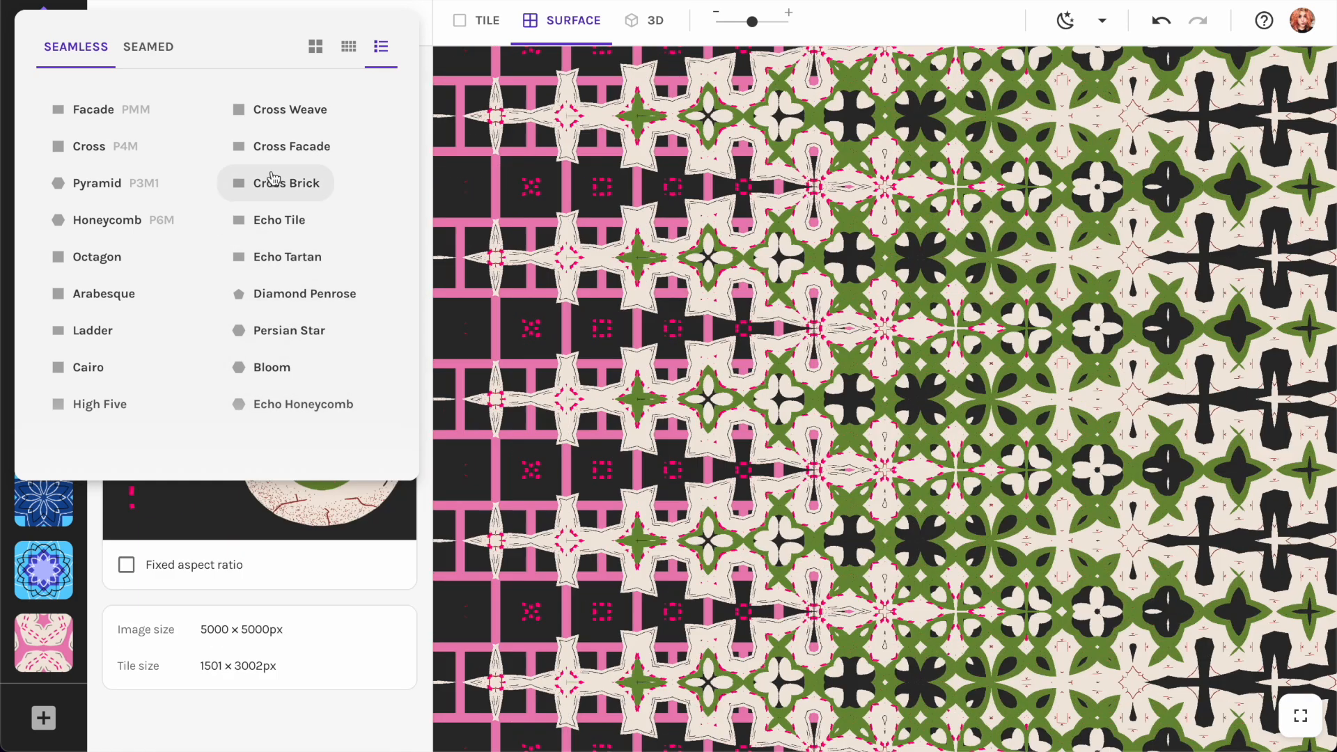
pyautogui.click(274, 174)
pyautogui.moveTo(298, 417); pyautogui.dragTo(309, 337)
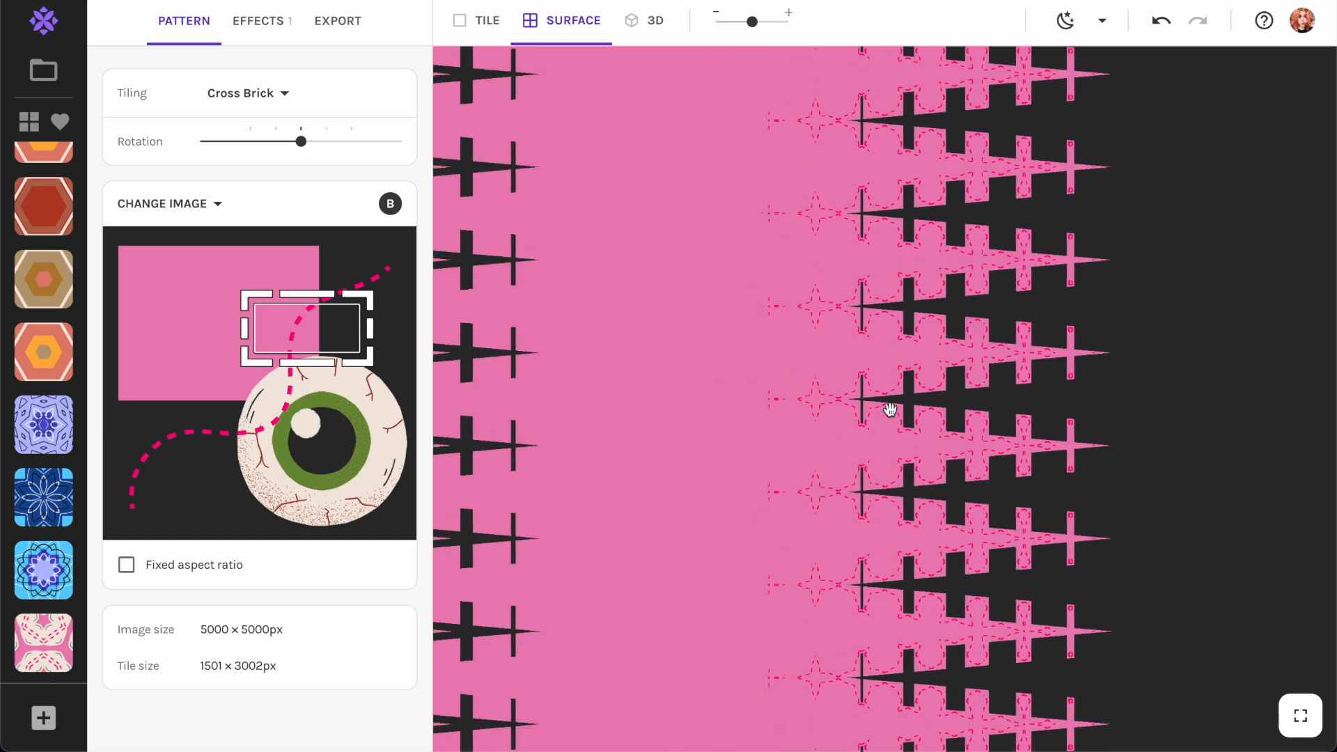
pyautogui.scroll(-5, 980, 301)
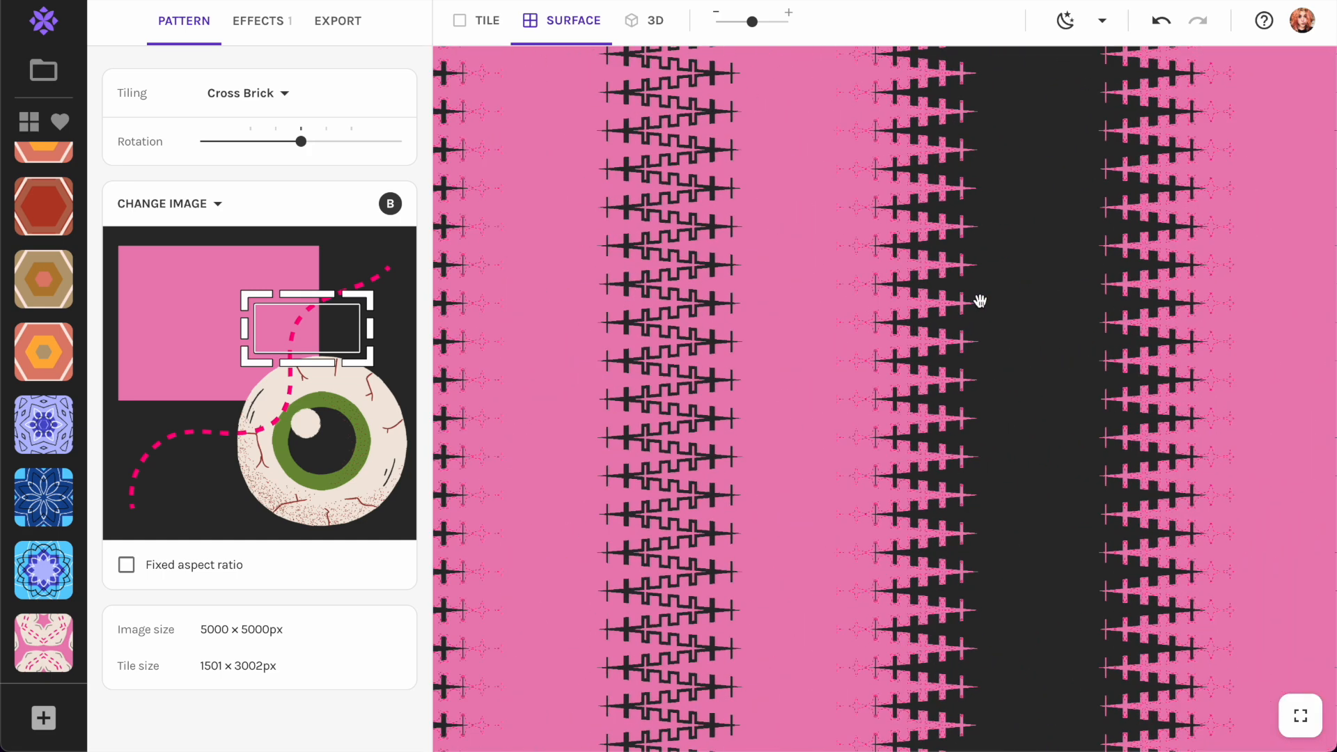
# Reposition the Cross Brick selection over the eyeball's pupil and green iris.
pyautogui.moveTo(326, 340); pyautogui.dragTo(346, 428)
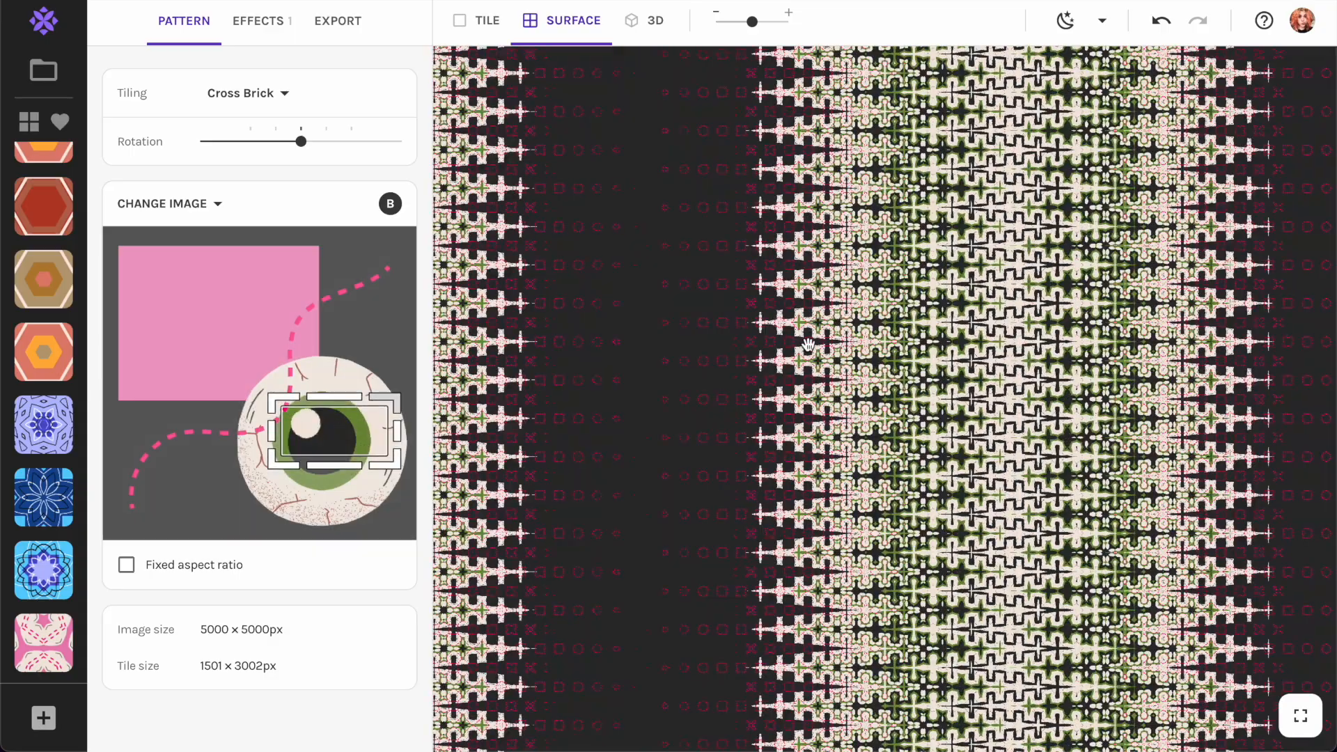
pyautogui.scroll(5, 808, 344)
pyautogui.moveTo(399, 434); pyautogui.dragTo(330, 438)
# Change the source image to the blue and purple loops artwork and place the selection mainly over the light blue square.
pyautogui.click(214, 202)
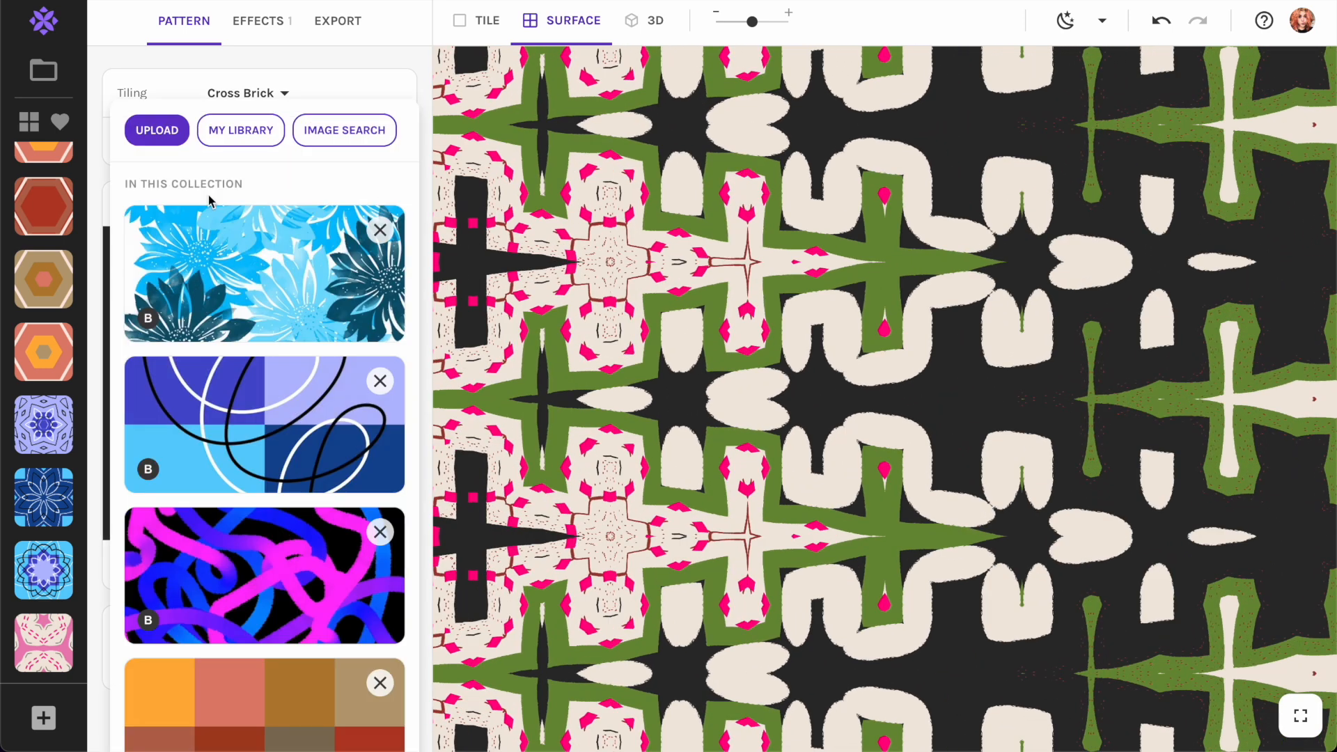
pyautogui.click(366, 429)
pyautogui.moveTo(366, 429); pyautogui.dragTo(272, 388)
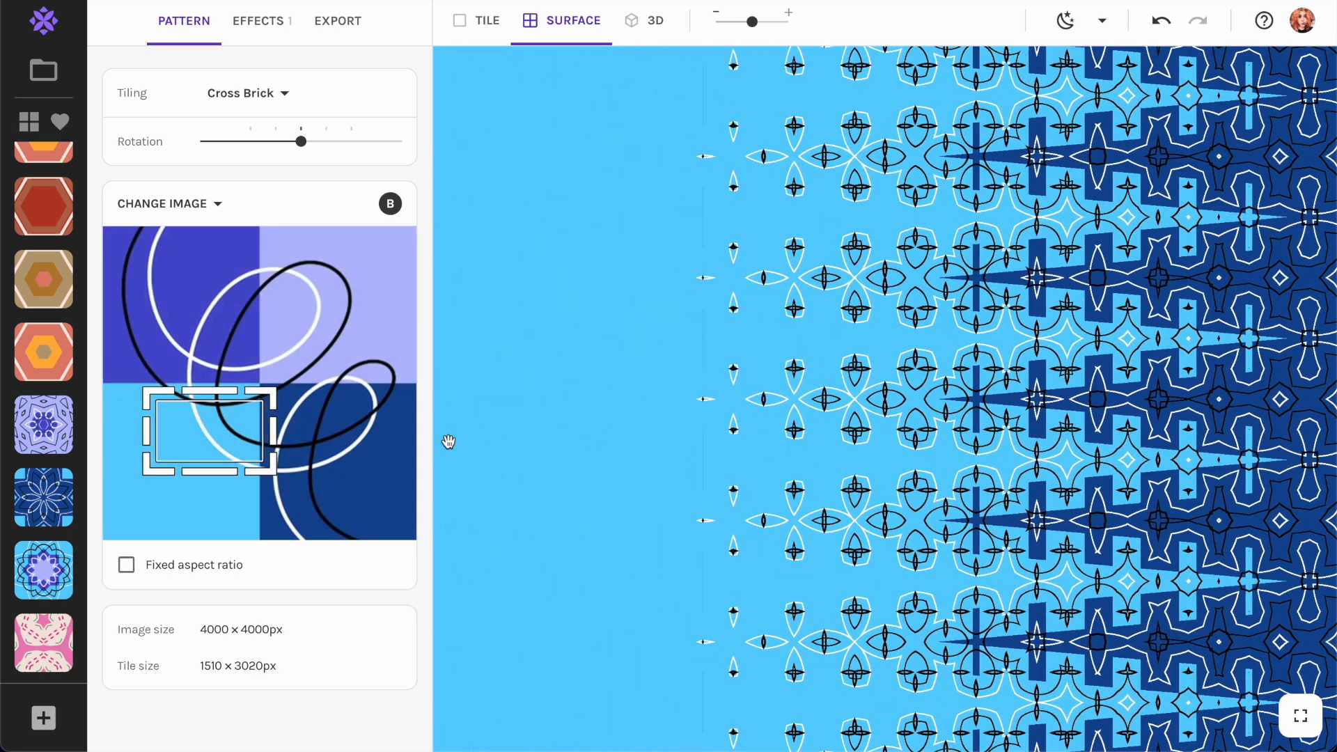
pyautogui.moveTo(220, 439); pyautogui.dragTo(209, 451)
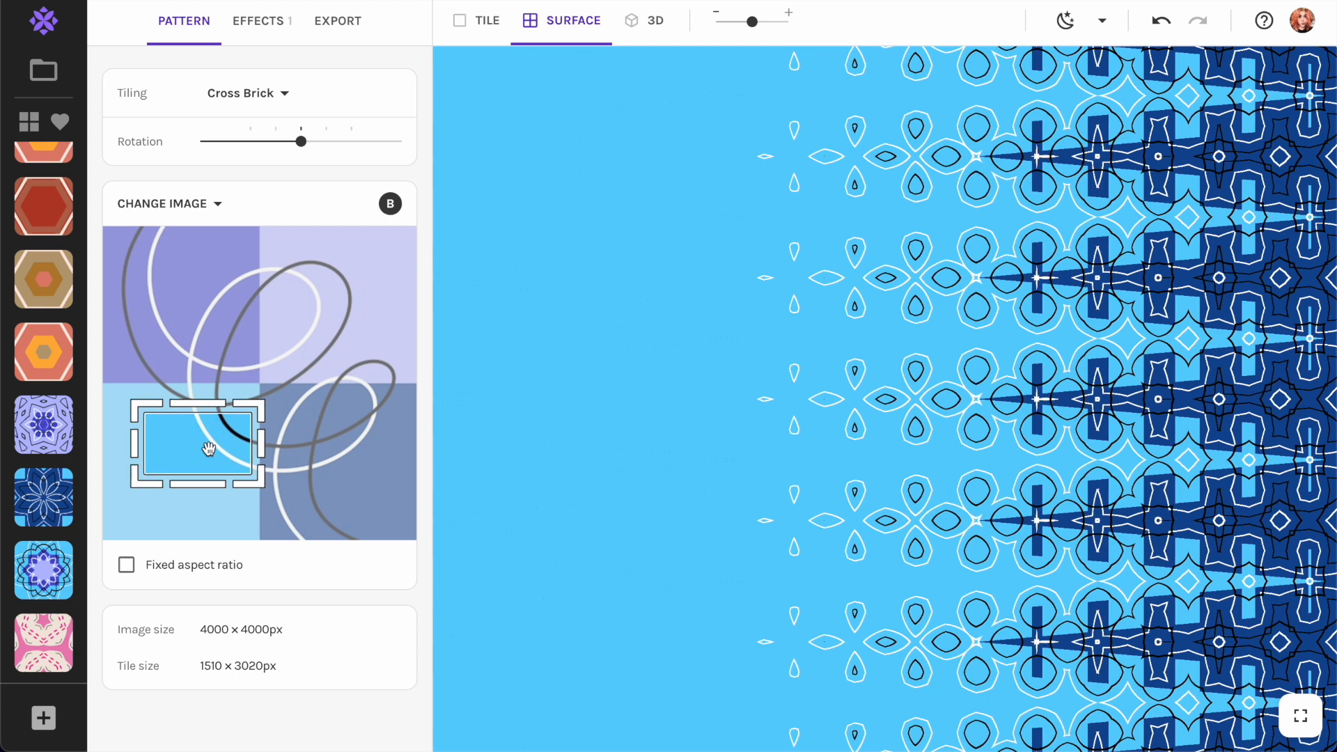
# Change the tiling to the seamless Cairo and nudge the selection up toward the light blue square's upper edge.
pyautogui.click(236, 108)
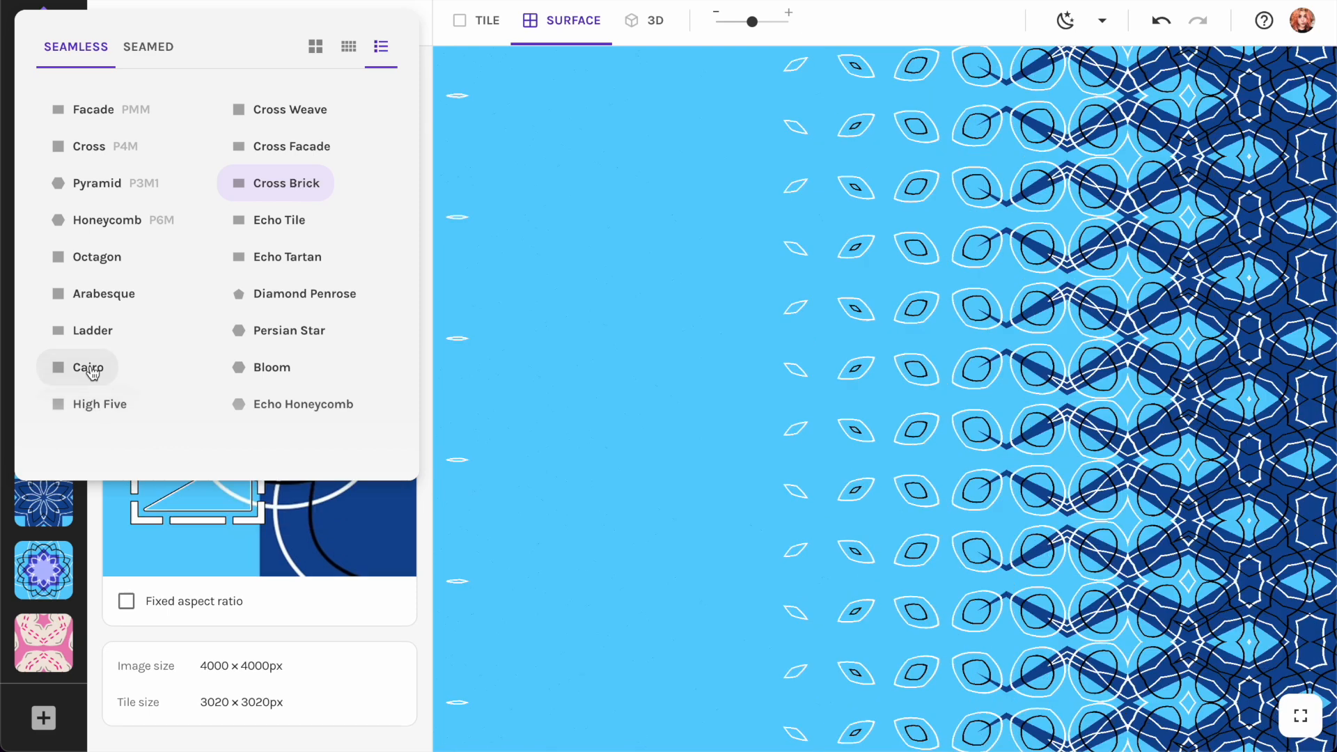
pyautogui.click(93, 373)
pyautogui.moveTo(197, 501); pyautogui.dragTo(197, 471)
pyautogui.scroll(3, 737, 400)
pyautogui.moveTo(737, 400); pyautogui.dragTo(516, 441)
pyautogui.moveTo(1177, 432); pyautogui.dragTo(1053, 293)
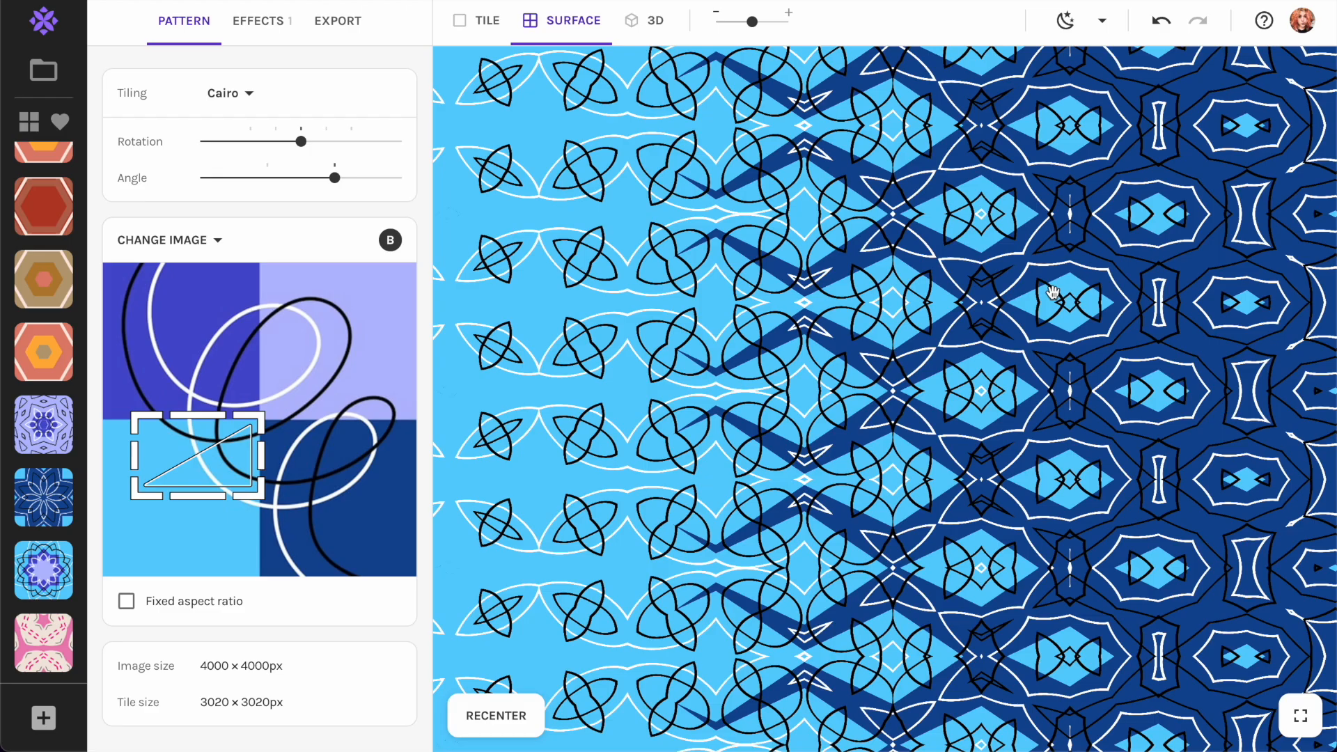
# Mirror the Linear Metamorphosis effect horizontally across the surface.
pyautogui.click(270, 29)
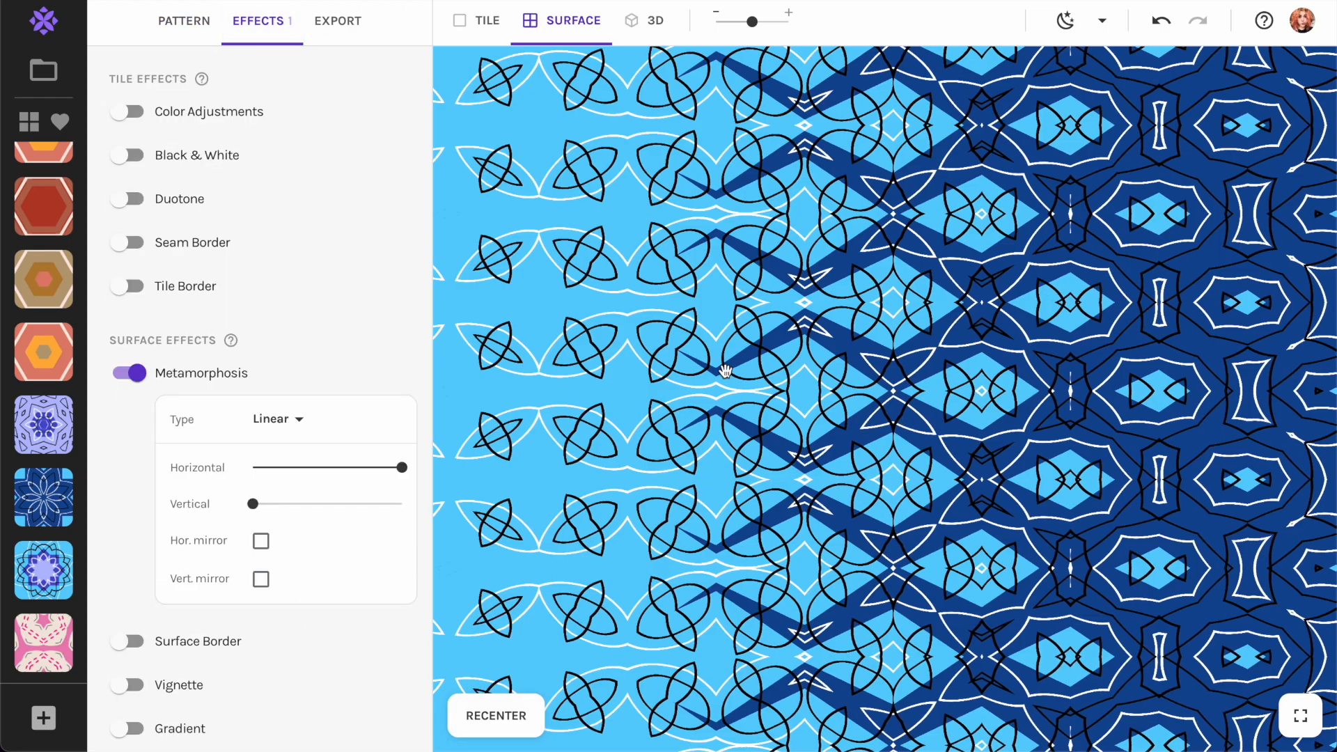
pyautogui.scroll(3, 723, 370)
pyautogui.scroll(-8, 723, 372)
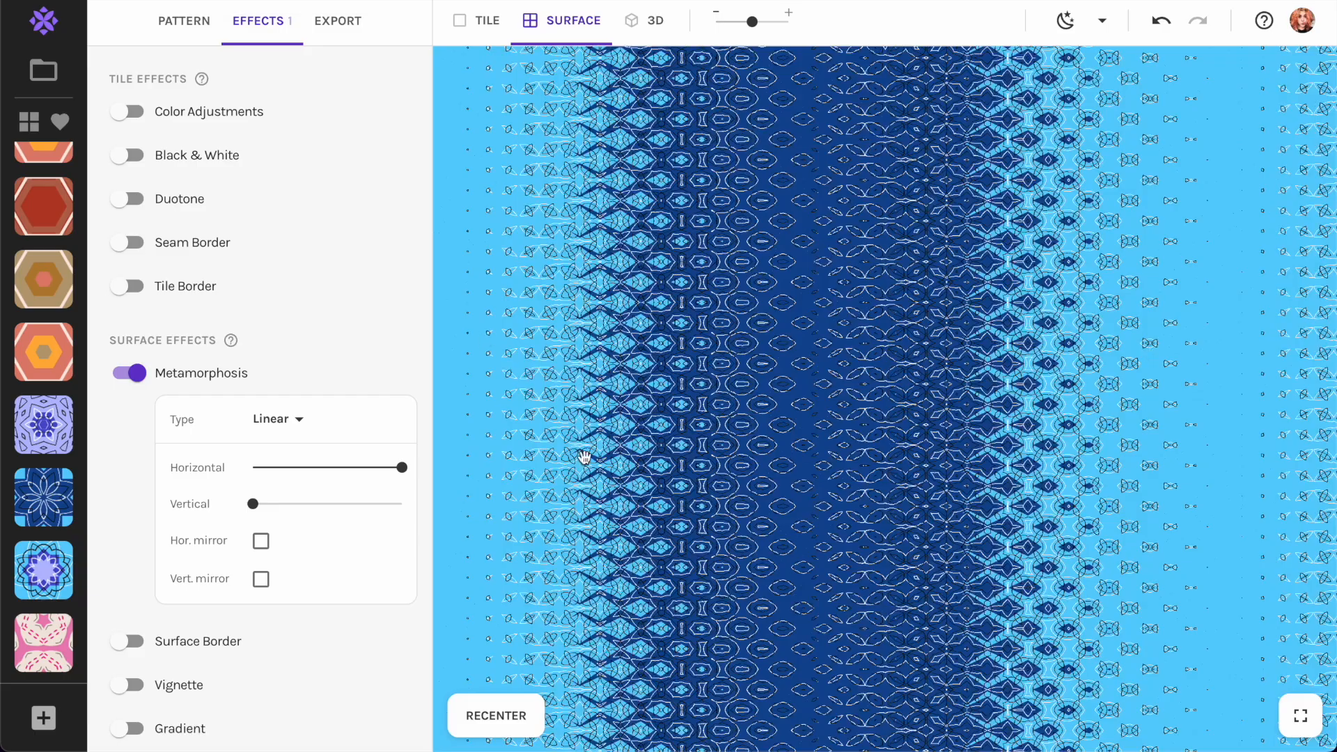
pyautogui.click(262, 543)
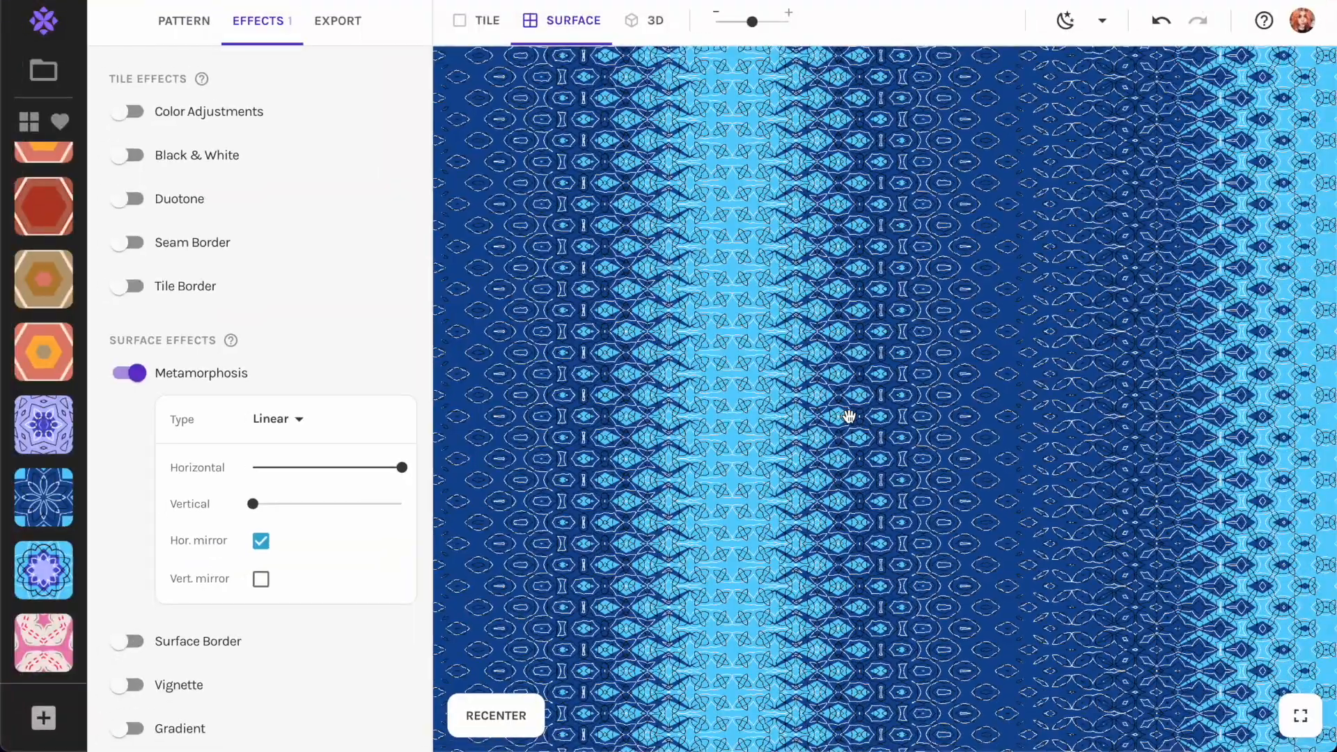
pyautogui.scroll(3, 849, 416)
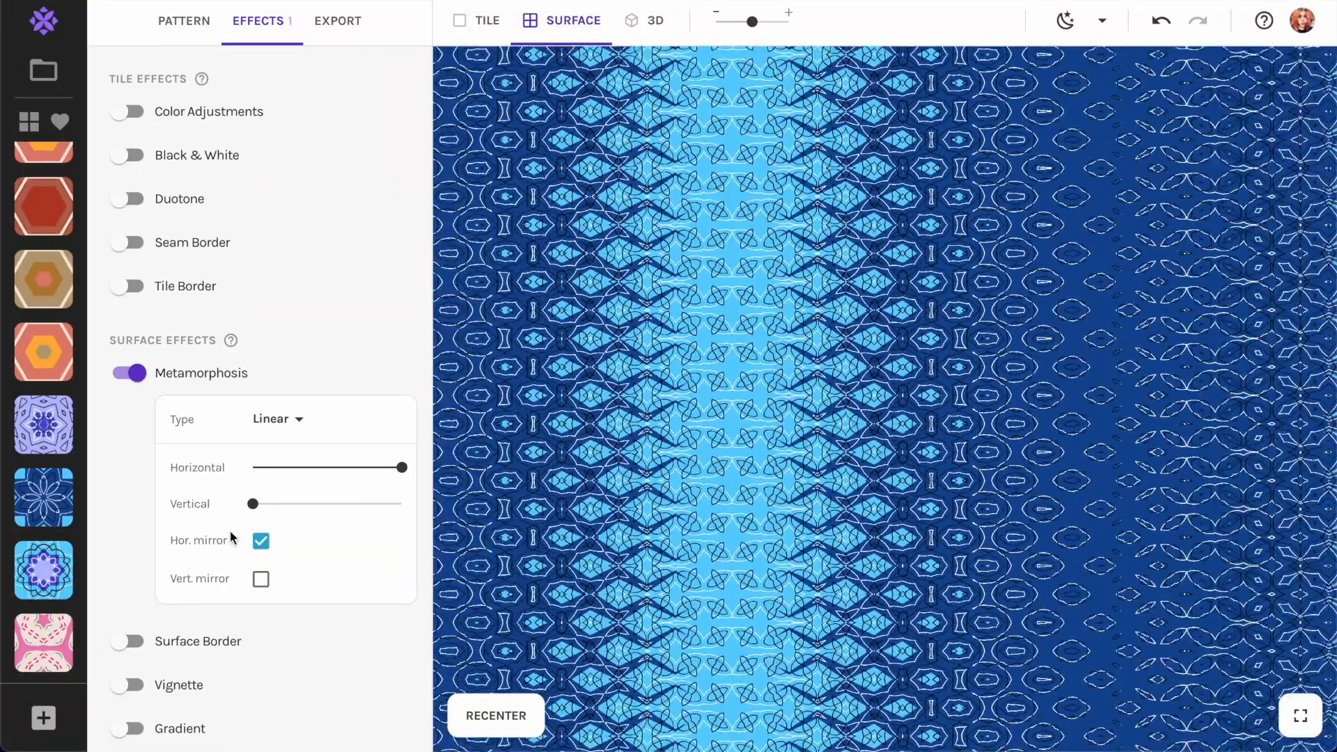
# Turn off the Metamorphosis's horizontal mirroring and raise its vertical amount to about half.
pyautogui.click(259, 548)
pyautogui.moveTo(253, 507); pyautogui.dragTo(328, 506)
pyautogui.moveTo(880, 209); pyautogui.dragTo(866, 346)
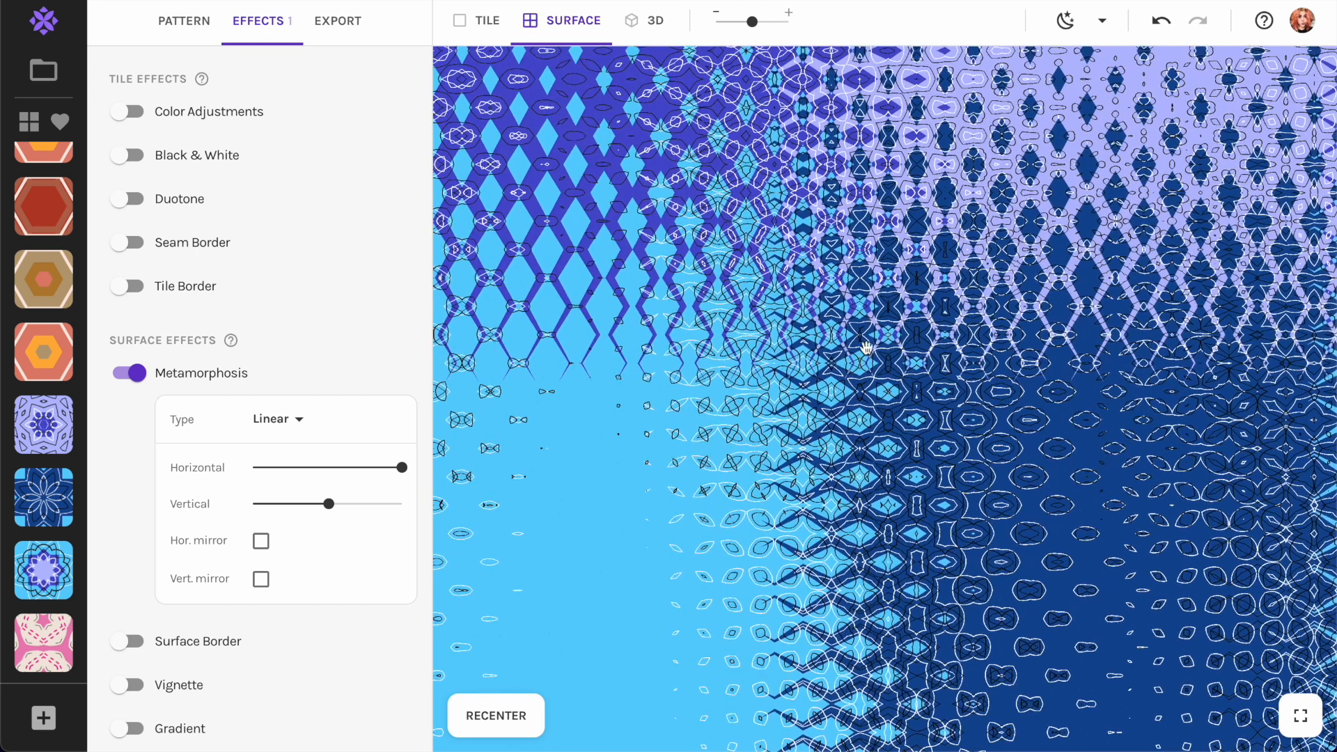
# Set the surface export to a custom size of 5000 × 5000 pixels.
pyautogui.click(339, 23)
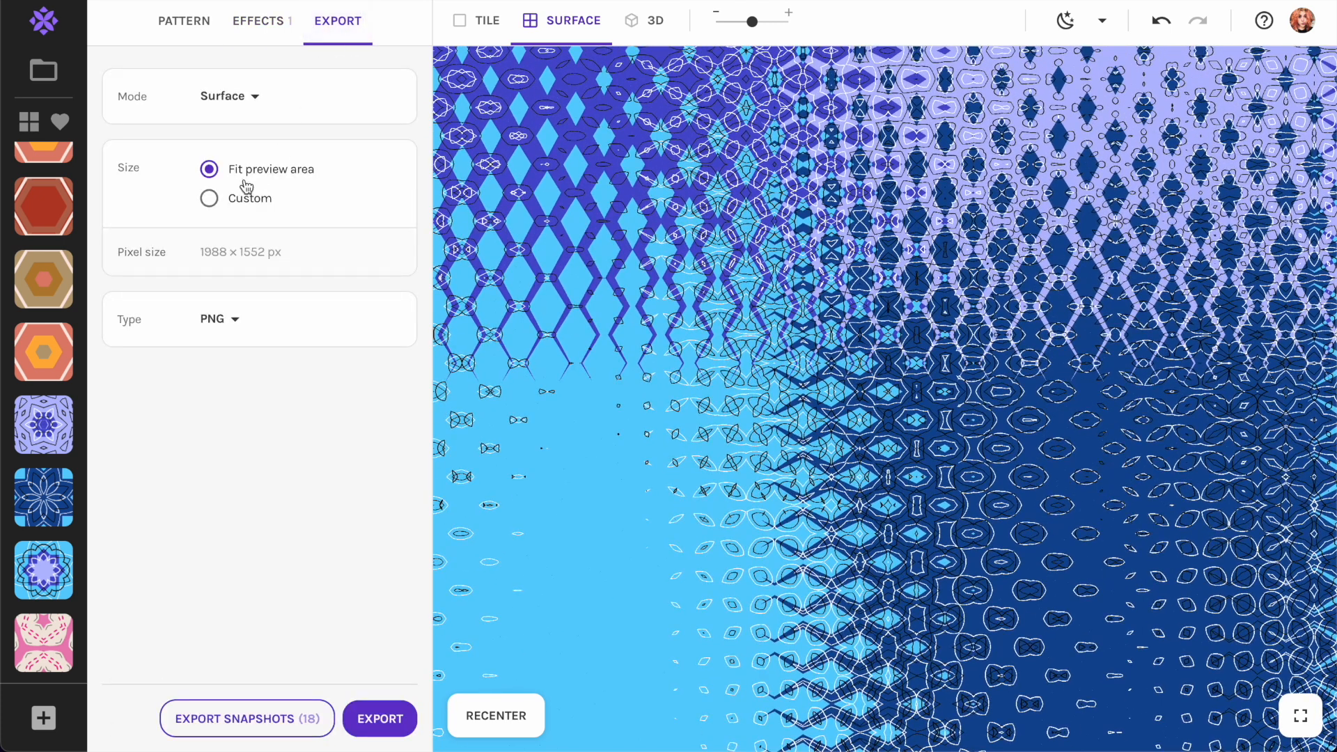
pyautogui.click(209, 200)
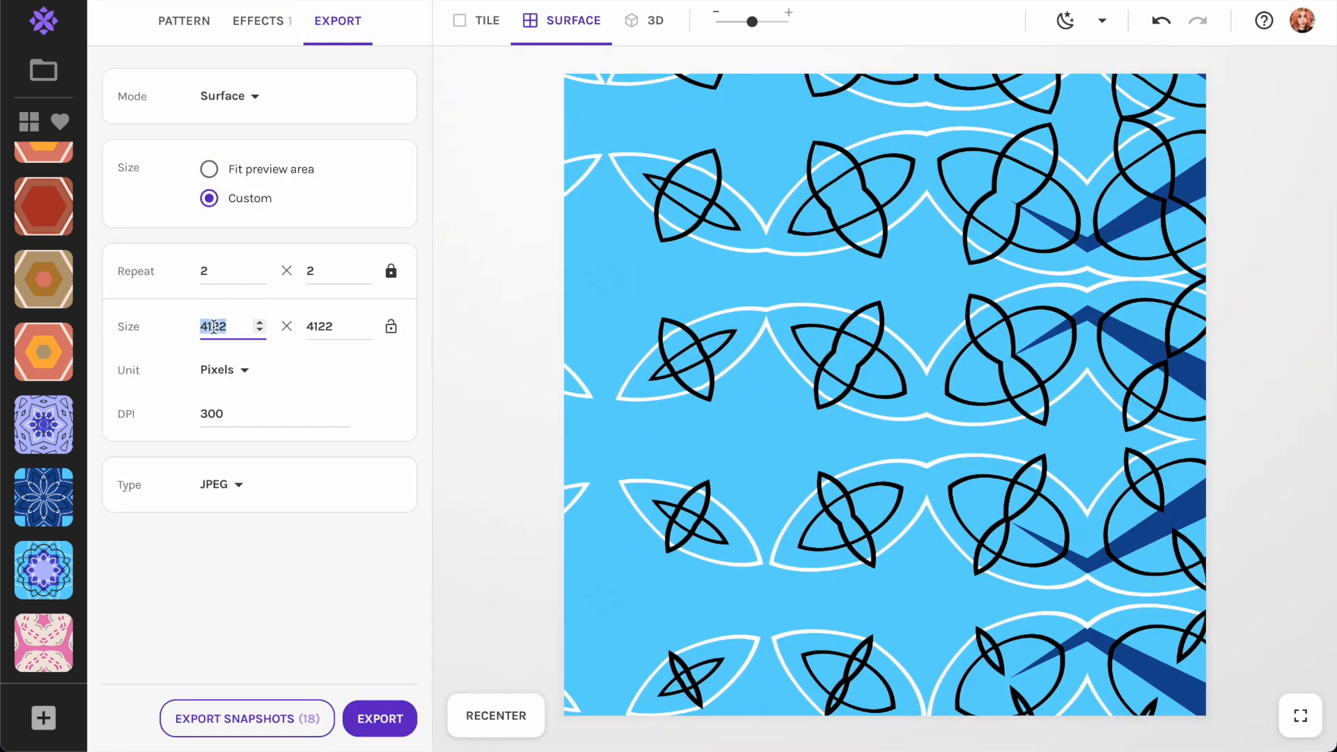
pyautogui.write('5000')
pyautogui.press('Tab')
pyautogui.write('5000')
# Try export repeats of 6 and 5, settle on 4 × 4, and reposition the pattern within the export area.
pyautogui.click(213, 271)
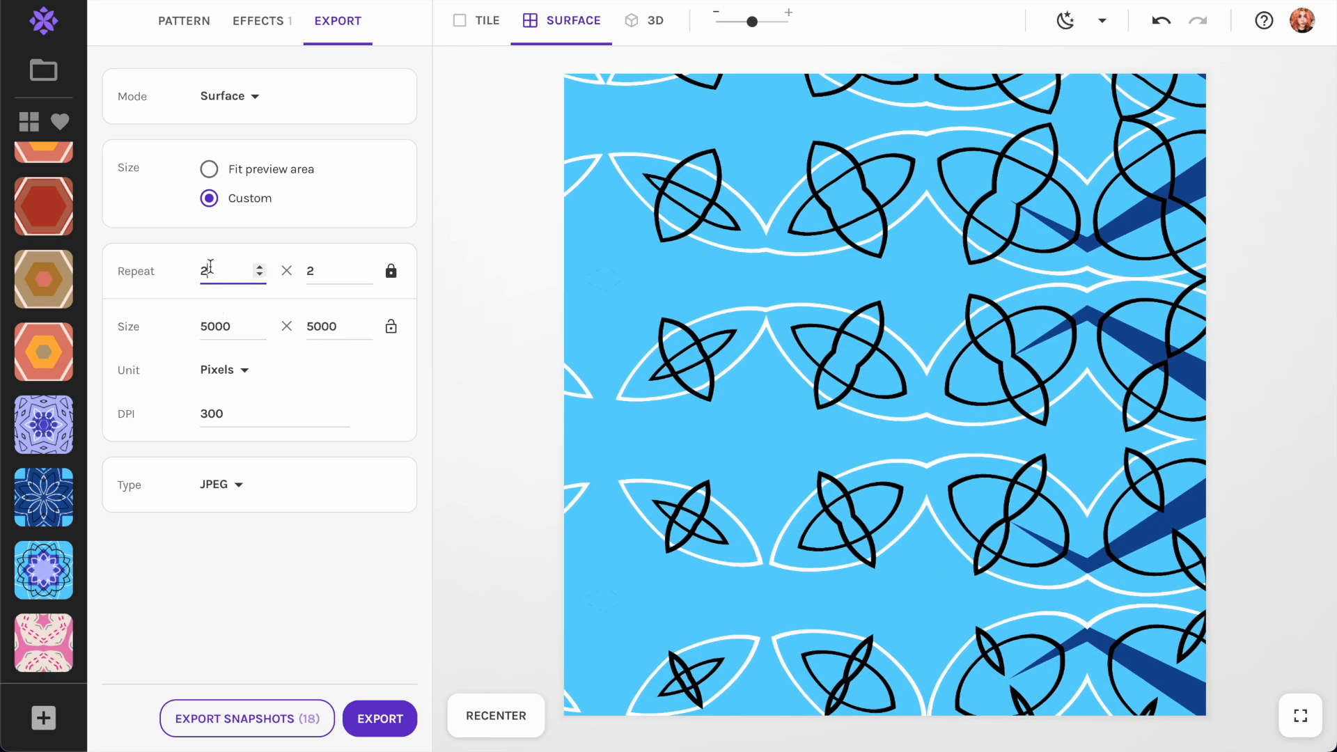
pyautogui.press('BackSpace')
pyautogui.write('6')
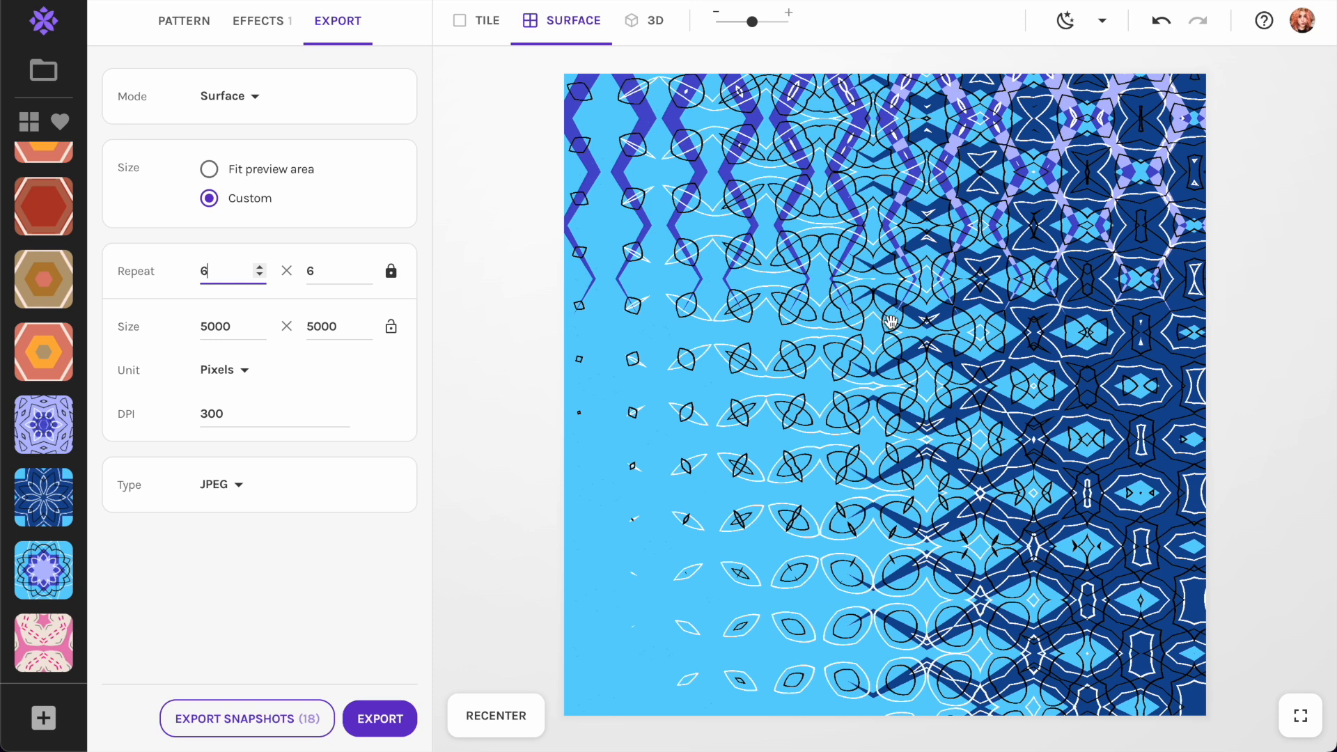
pyautogui.press('BackSpace')
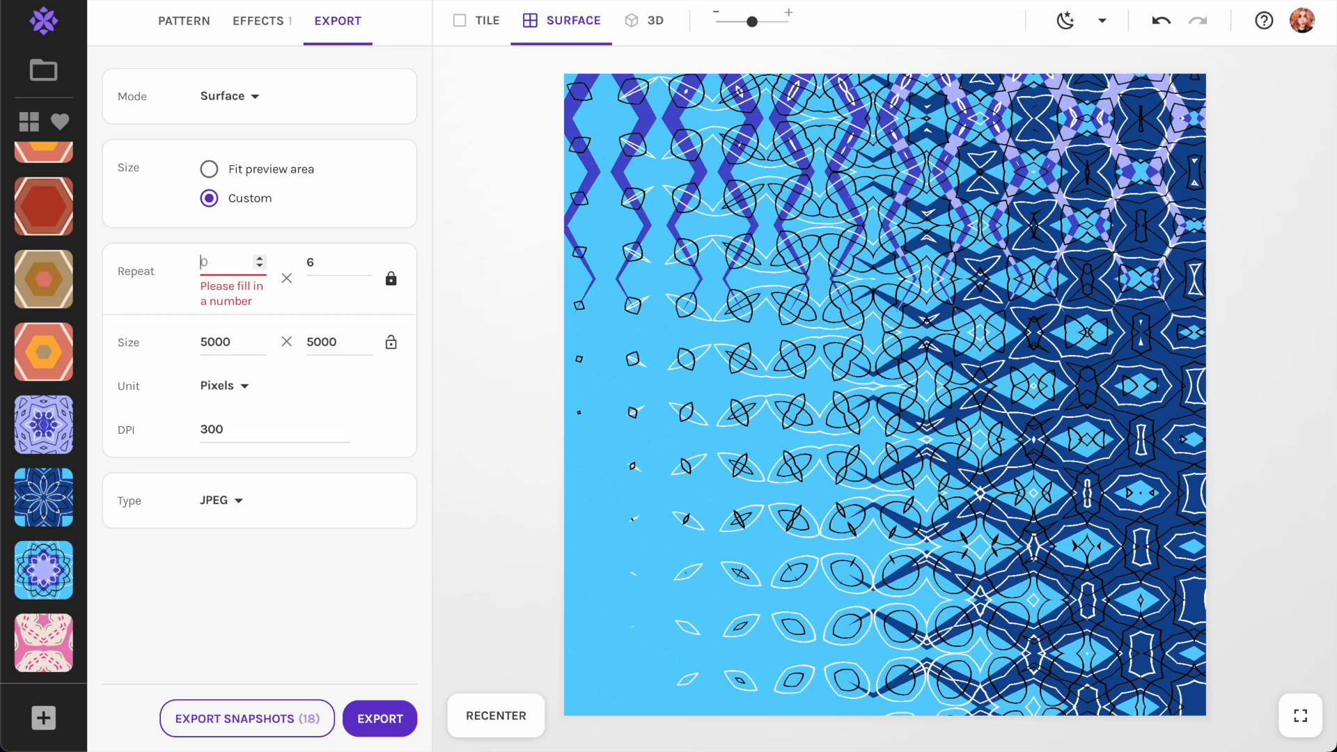
pyautogui.write('5')
pyautogui.press('BackSpace')
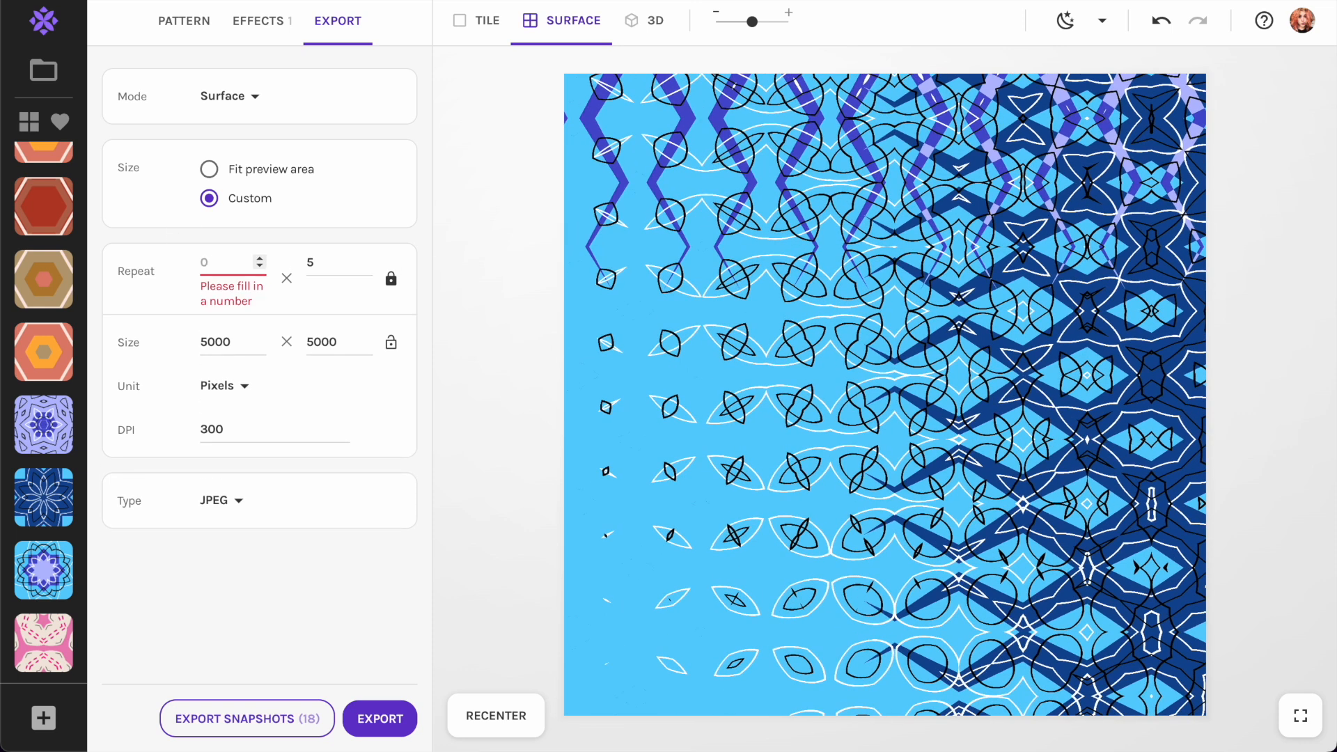
pyautogui.write('4')
pyautogui.moveTo(915, 378); pyautogui.dragTo(944, 360)
pyautogui.moveTo(1102, 198); pyautogui.dragTo(982, 270)
# Export the surface to the Downloads folder as sf for mirroring.jpg.
pyautogui.click(376, 723)
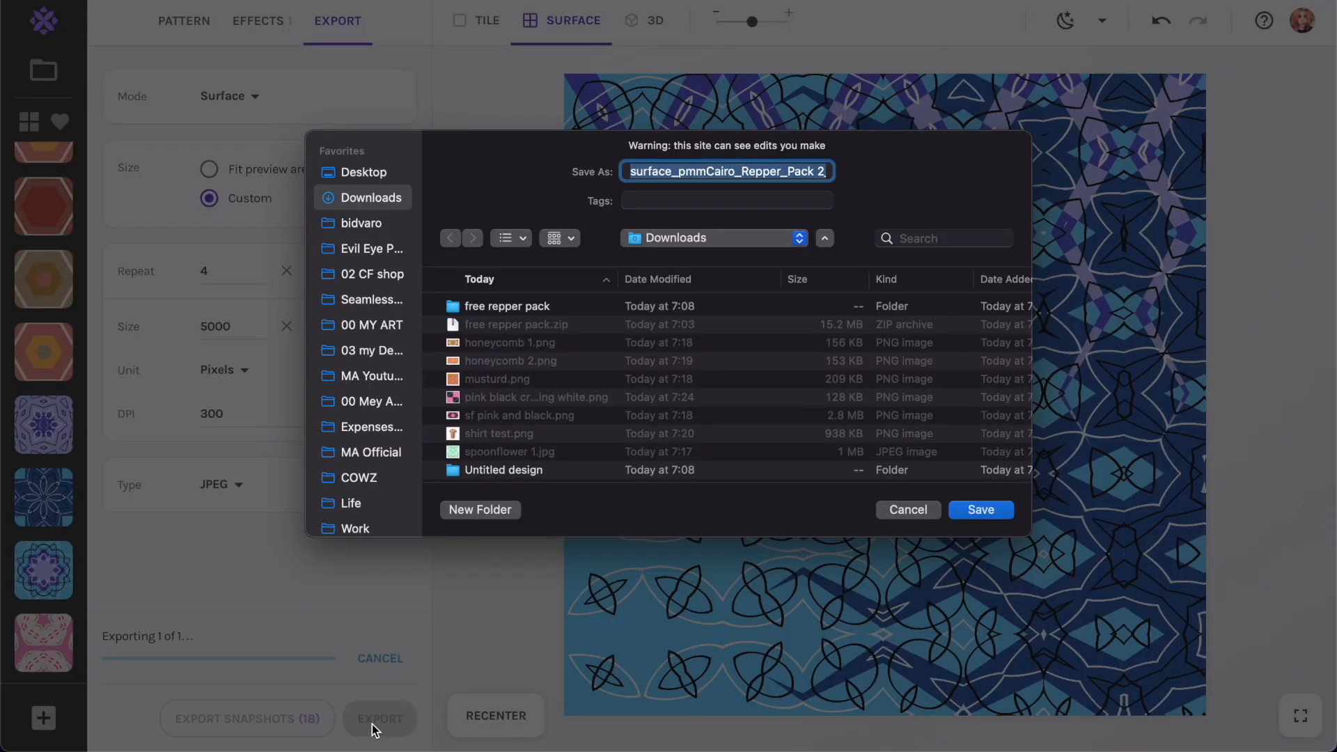
pyautogui.write('sf for mirroring.jpg')
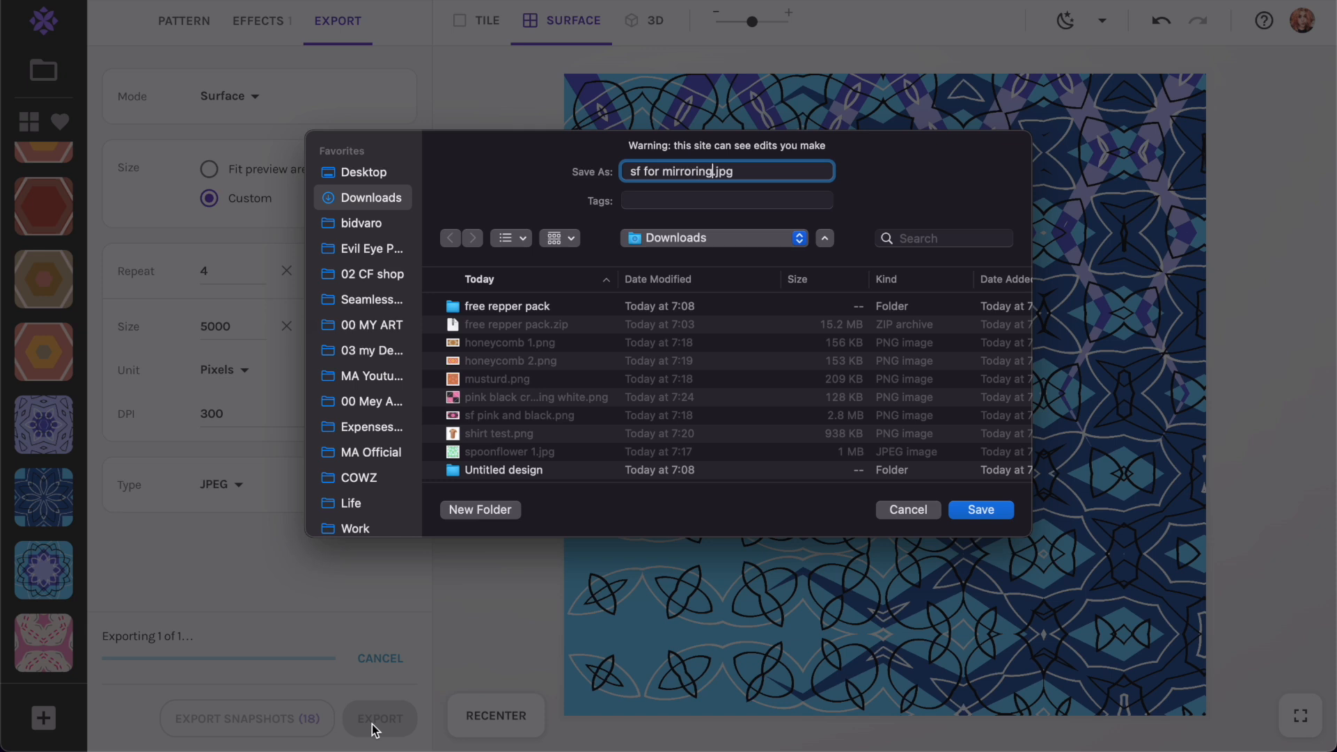
pyautogui.press('Return')
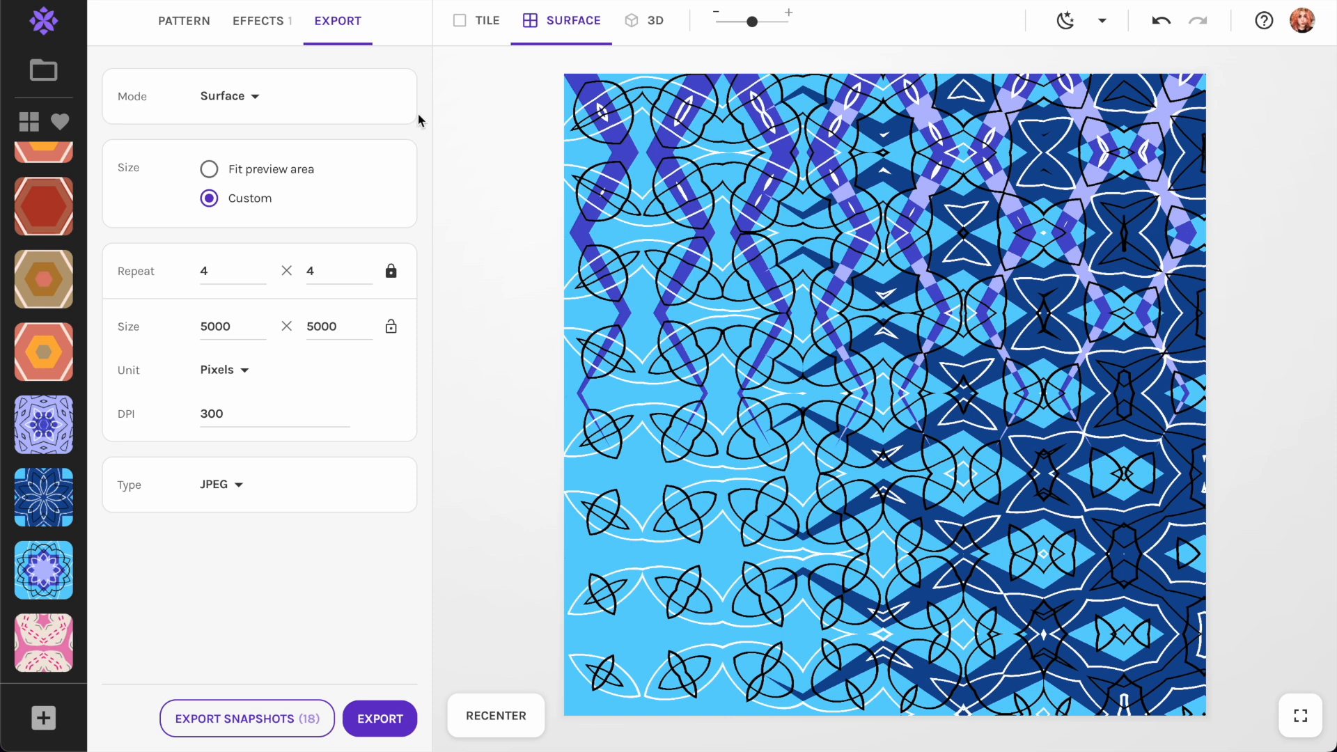
# Try Color Adjustments with slightly lowered brightness and contrast and maximum saturation, and turn them off.
pyautogui.click(256, 33)
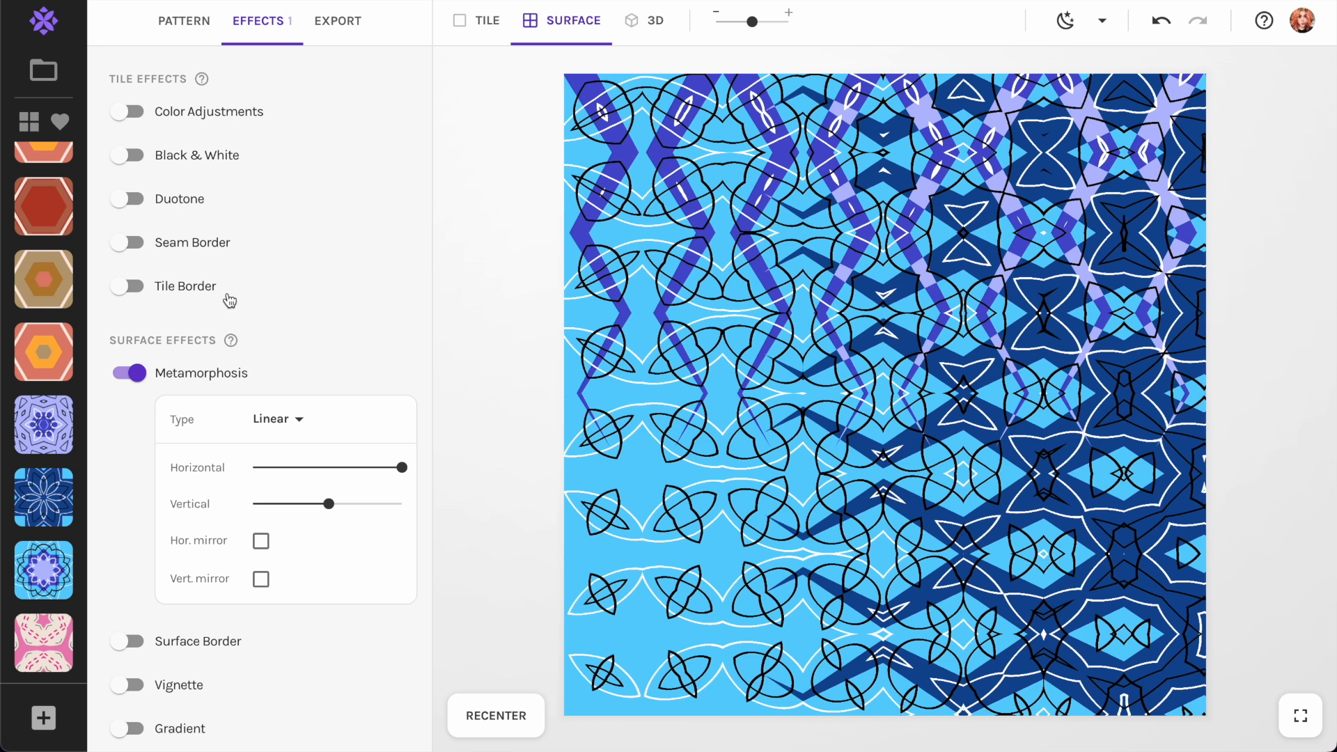
pyautogui.click(142, 111)
pyautogui.moveTo(327, 158)
pyautogui.mouseDown()
pyautogui.moveTo(413, 170)
pyautogui.moveTo(442, 158)
pyautogui.moveTo(329, 169)
pyautogui.mouseUp()
pyautogui.moveTo(327, 193); pyautogui.dragTo(404, 233)
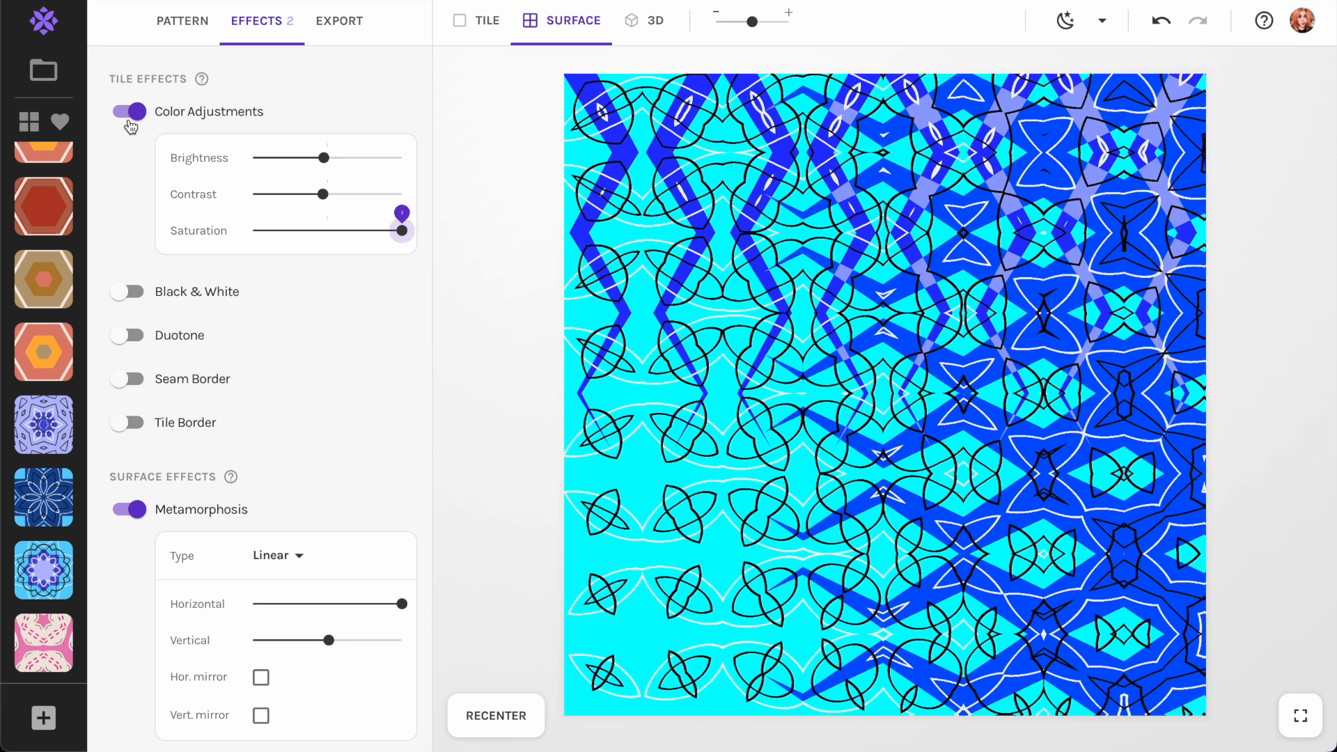
pyautogui.click(128, 117)
# Apply a Duotone effect to the blue pattern using violet #713FFB and white.
pyautogui.click(137, 200)
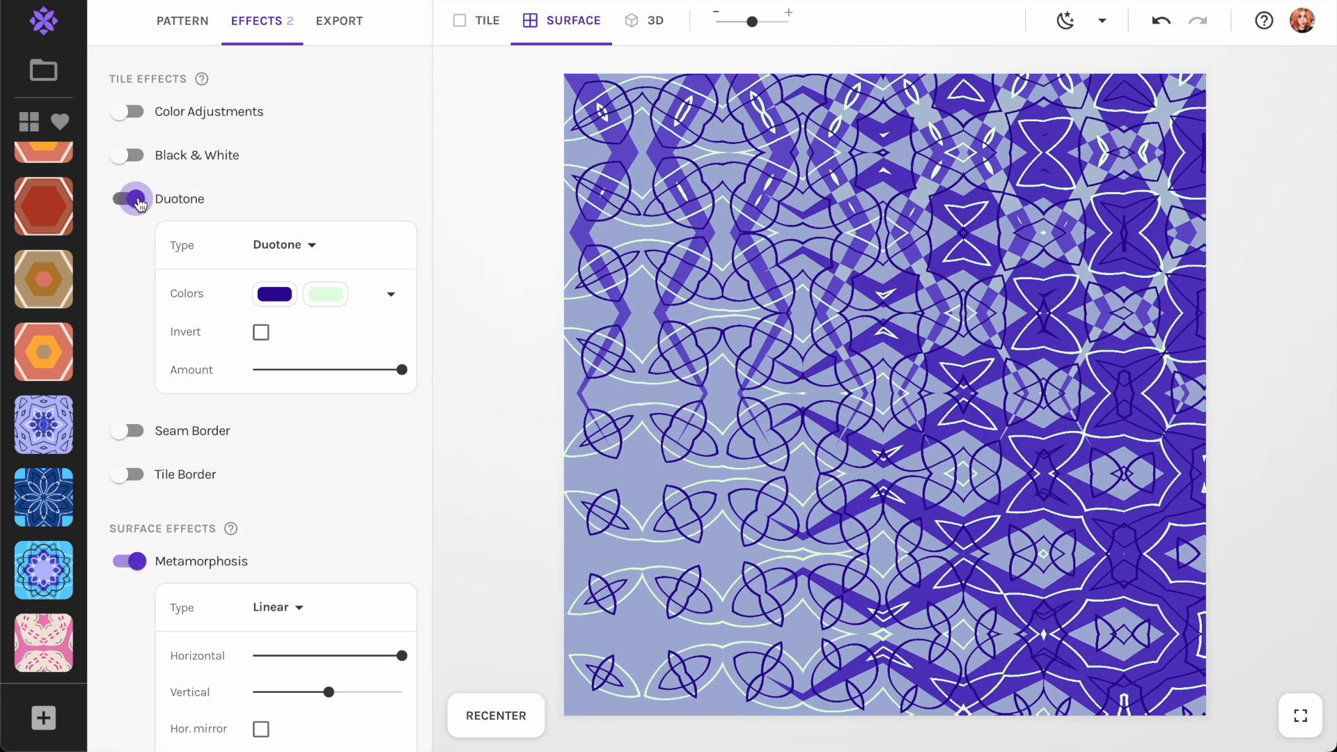
pyautogui.click(336, 303)
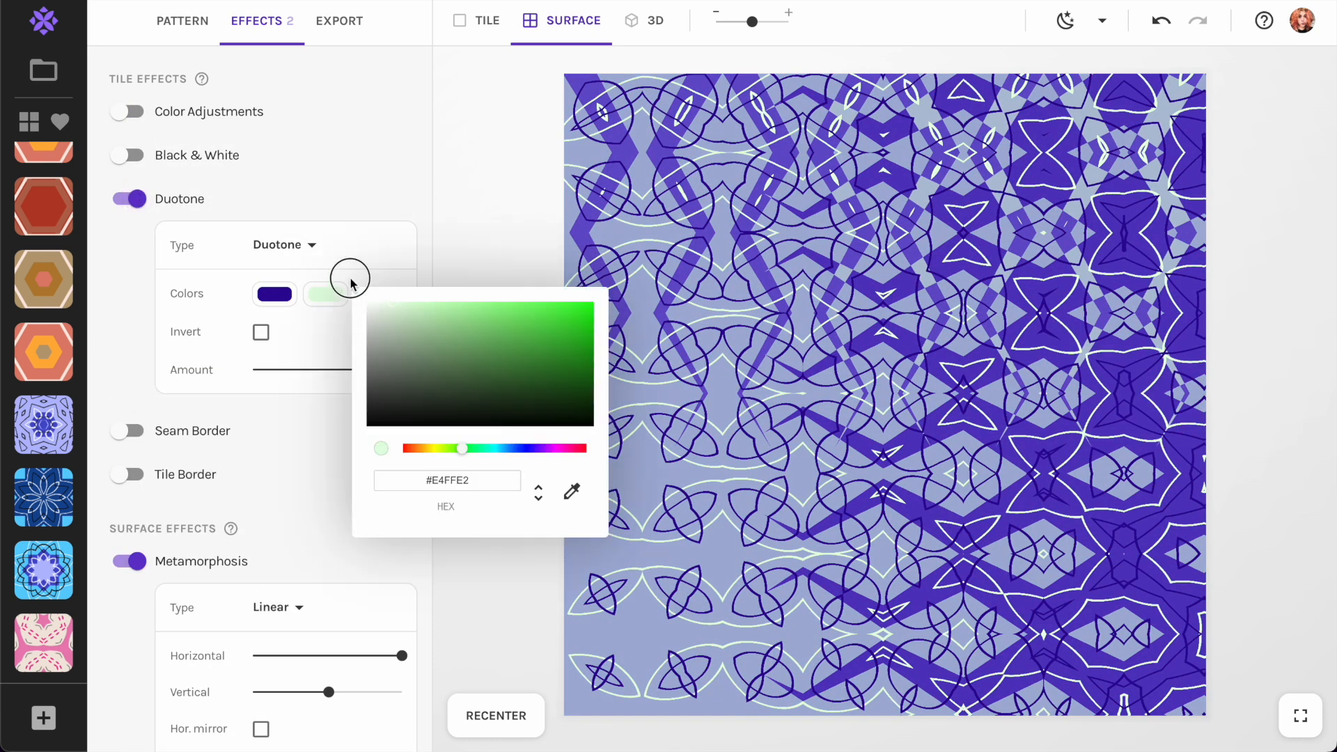
pyautogui.click(368, 223)
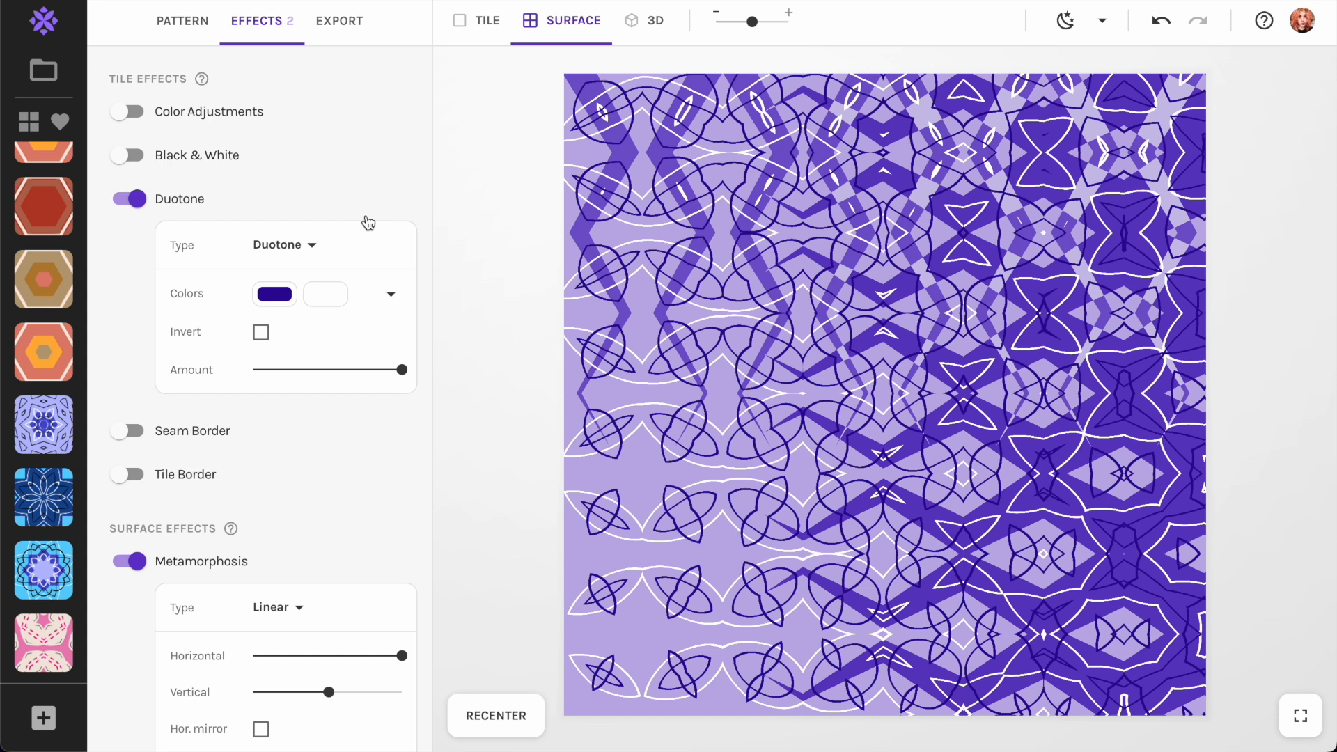
pyautogui.click(276, 296)
pyautogui.moveTo(513, 361); pyautogui.dragTo(478, 292)
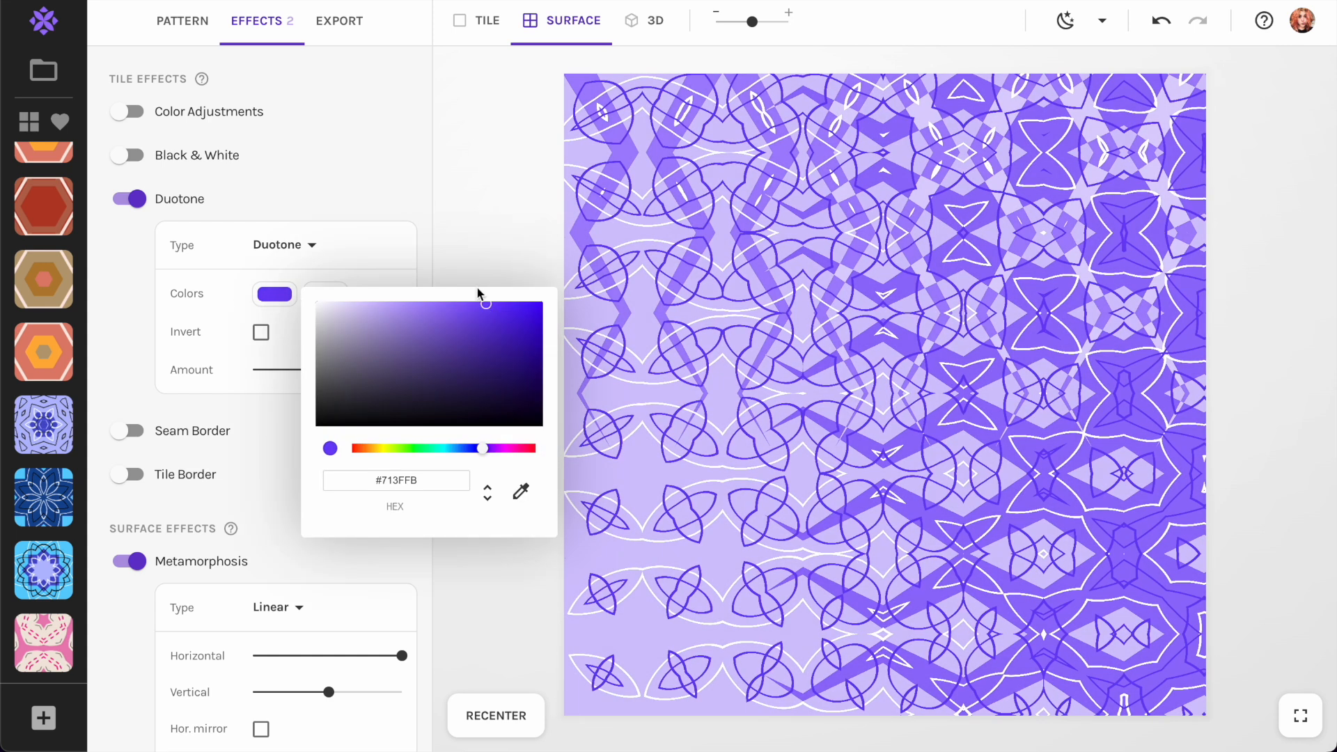
pyautogui.click(418, 172)
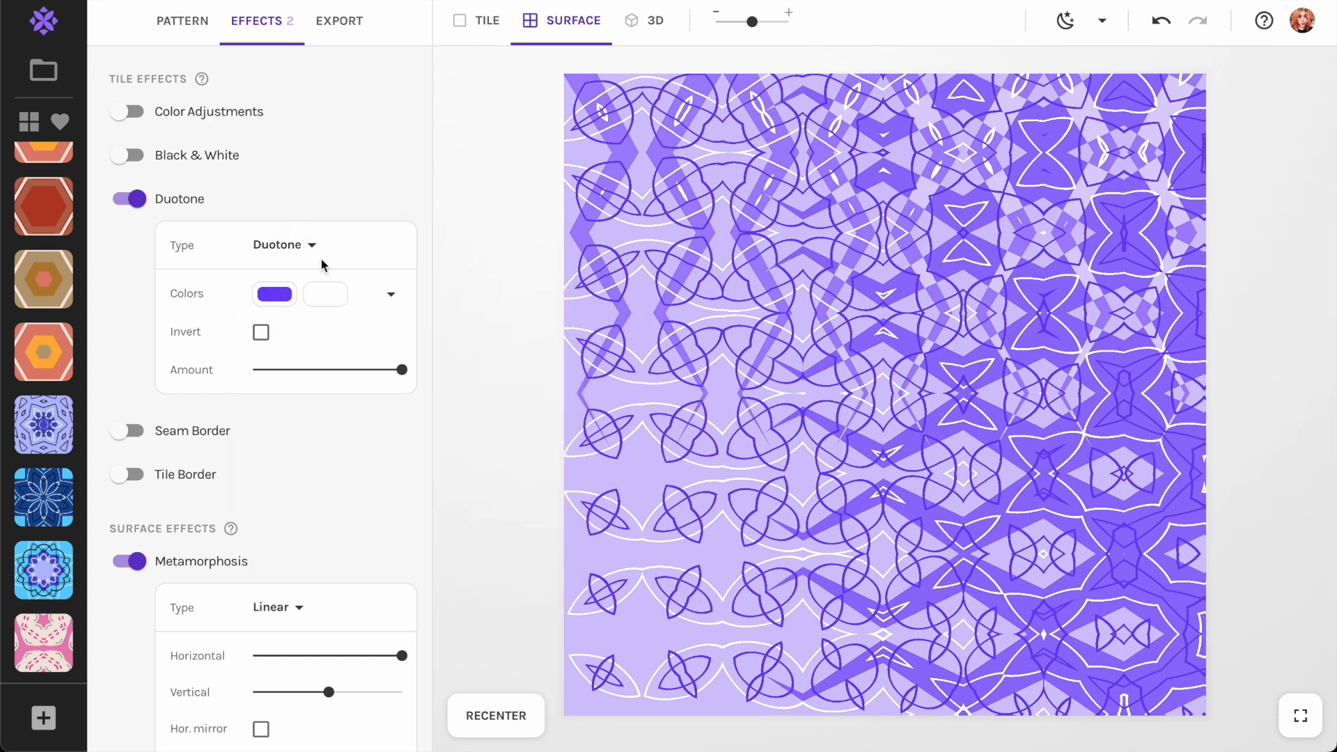
# Try magenta #FB3FE1, red-pink #FB3F6C and bright green as the Duotone's first color, and turn the effect off.
pyautogui.click(275, 294)
pyautogui.click(510, 448)
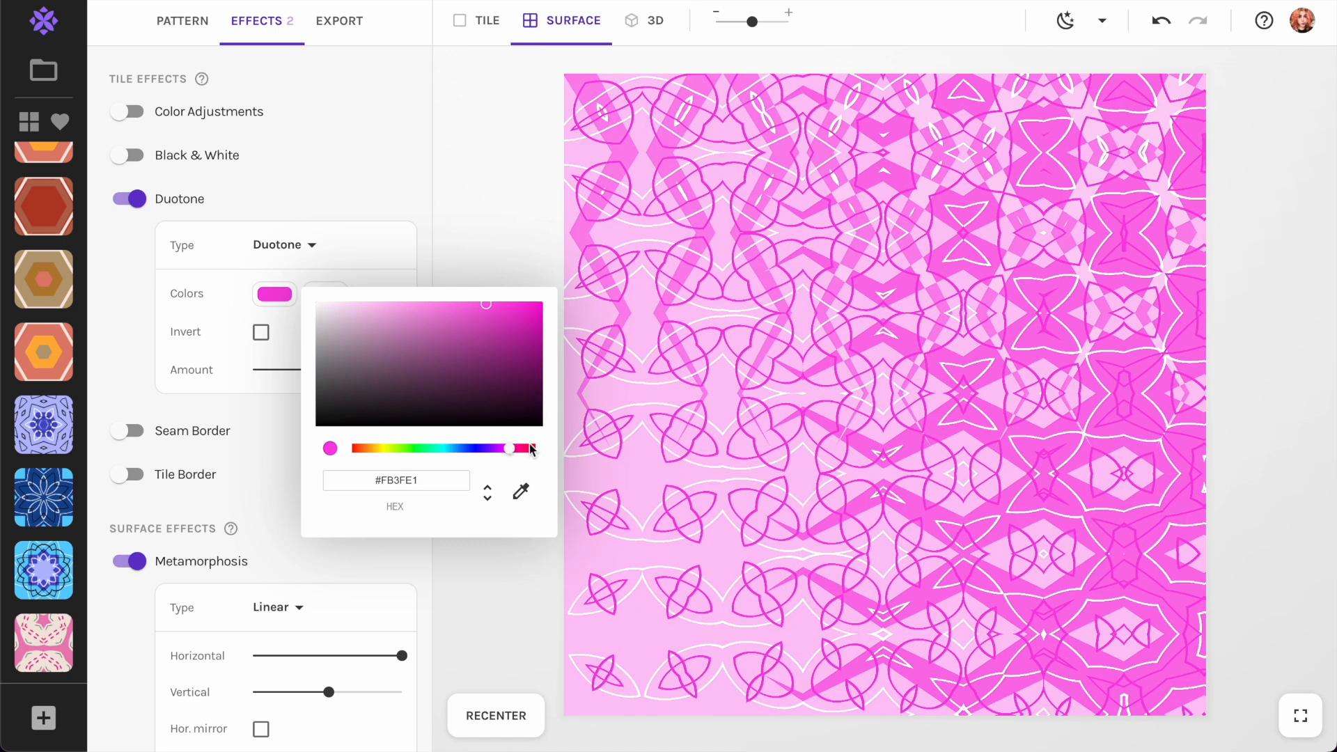
pyautogui.click(530, 449)
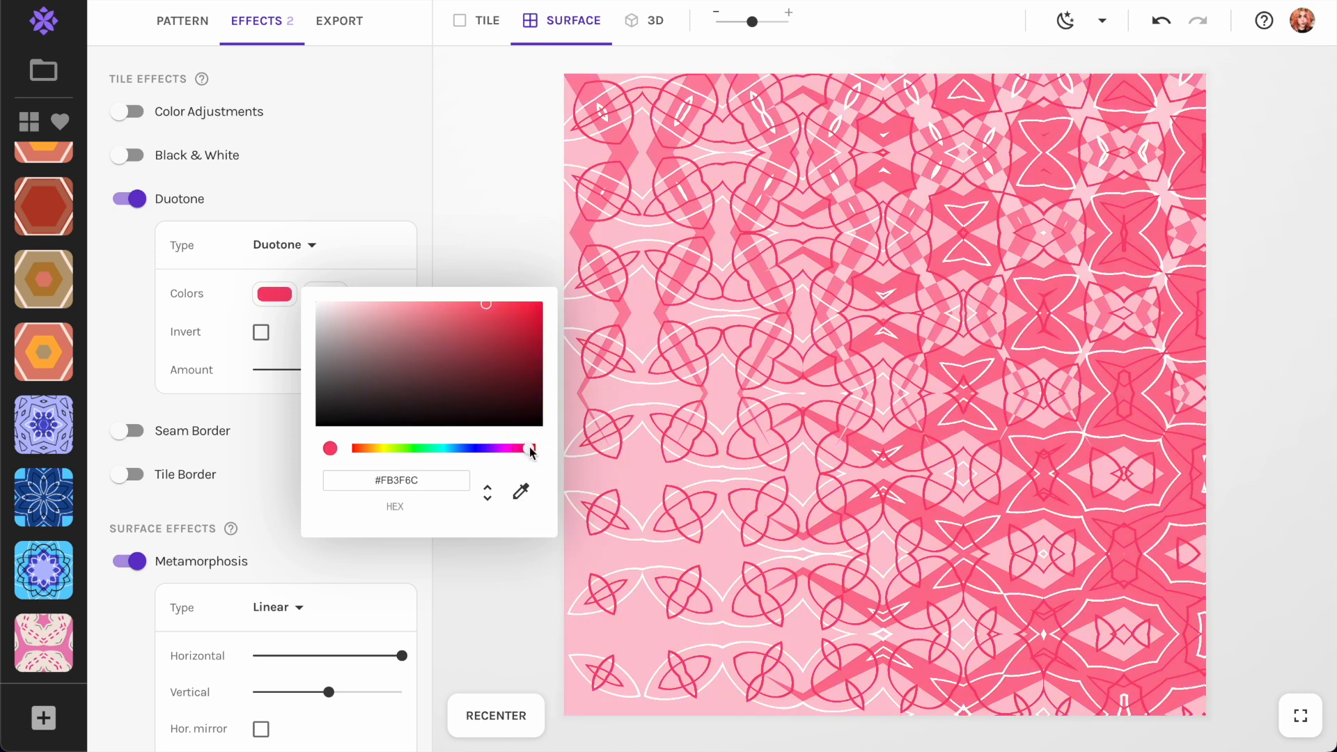
pyautogui.click(408, 449)
pyautogui.click(330, 187)
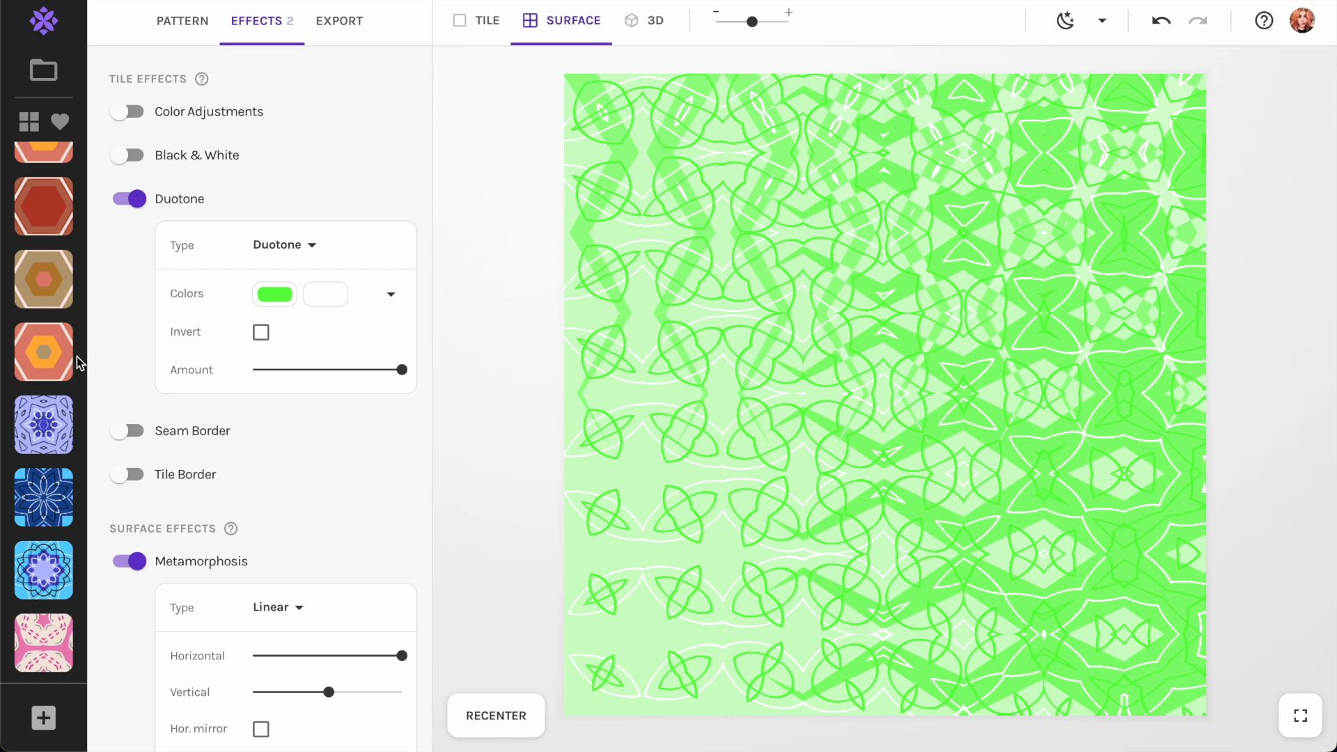
pyautogui.click(132, 200)
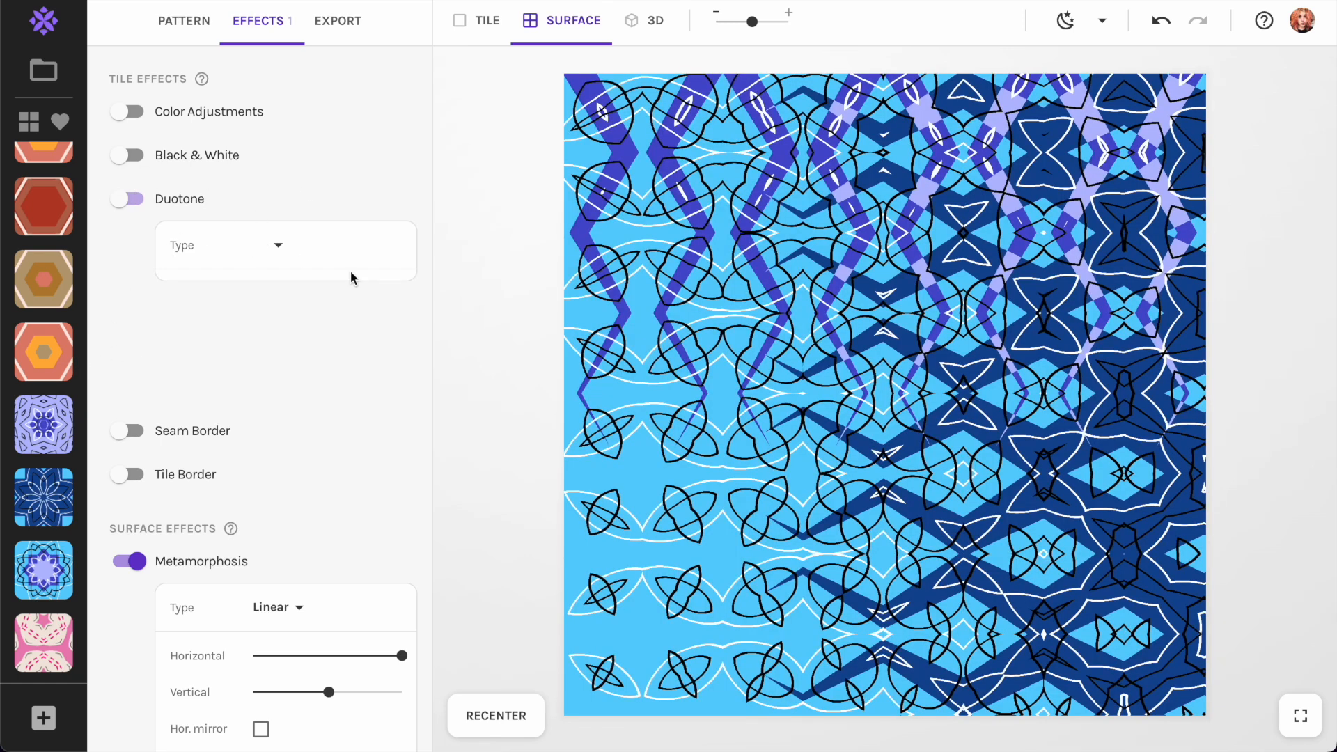
# Load the coral and orange hexagon snapshot and apply a Duotone effect with white as its second color.
pyautogui.click(45, 354)
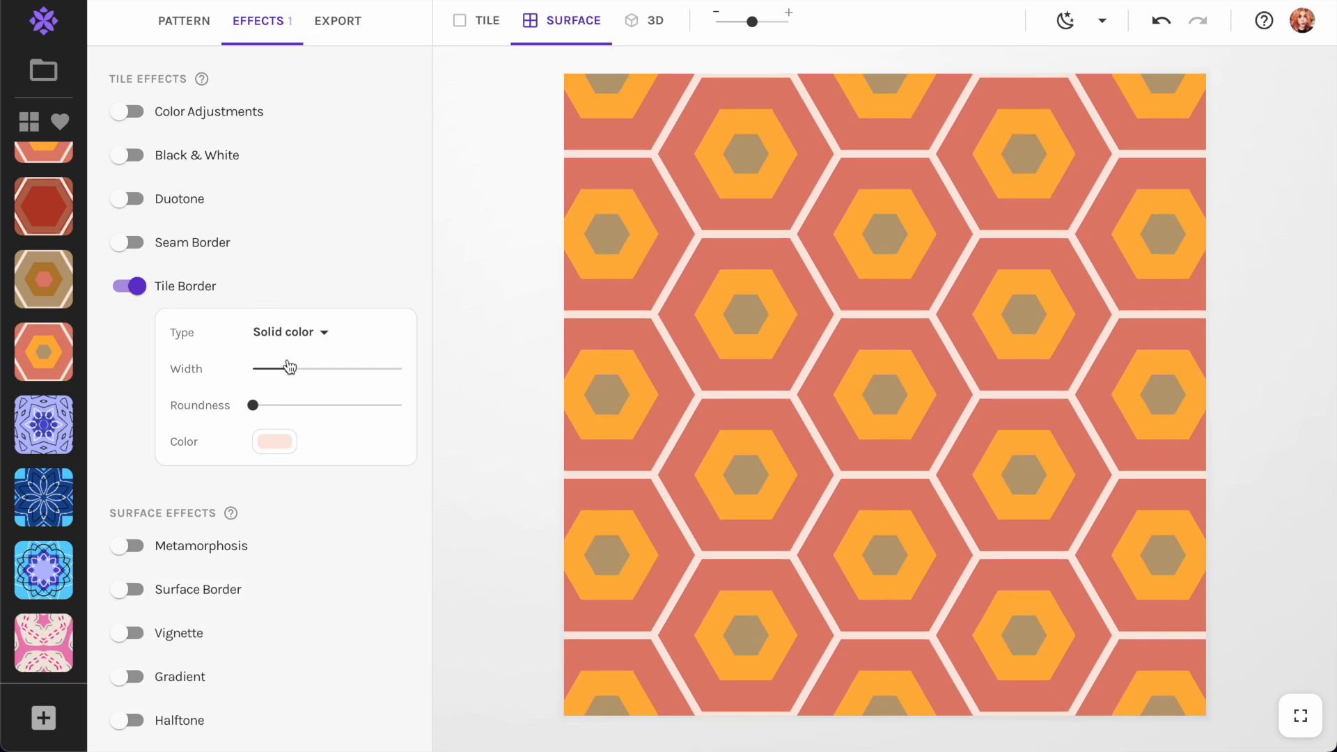
pyautogui.click(179, 200)
pyautogui.click(324, 294)
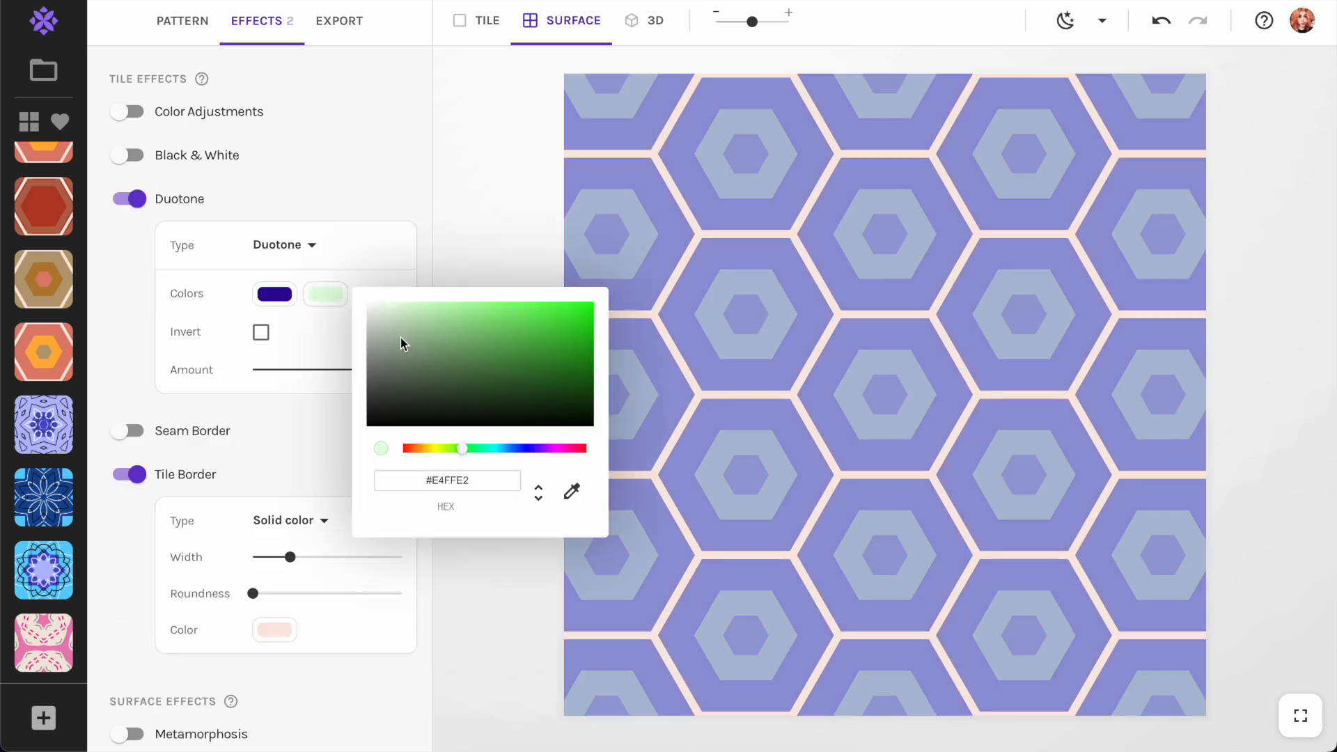
pyautogui.moveTo(439, 324); pyautogui.dragTo(314, 290)
pyautogui.click(286, 297)
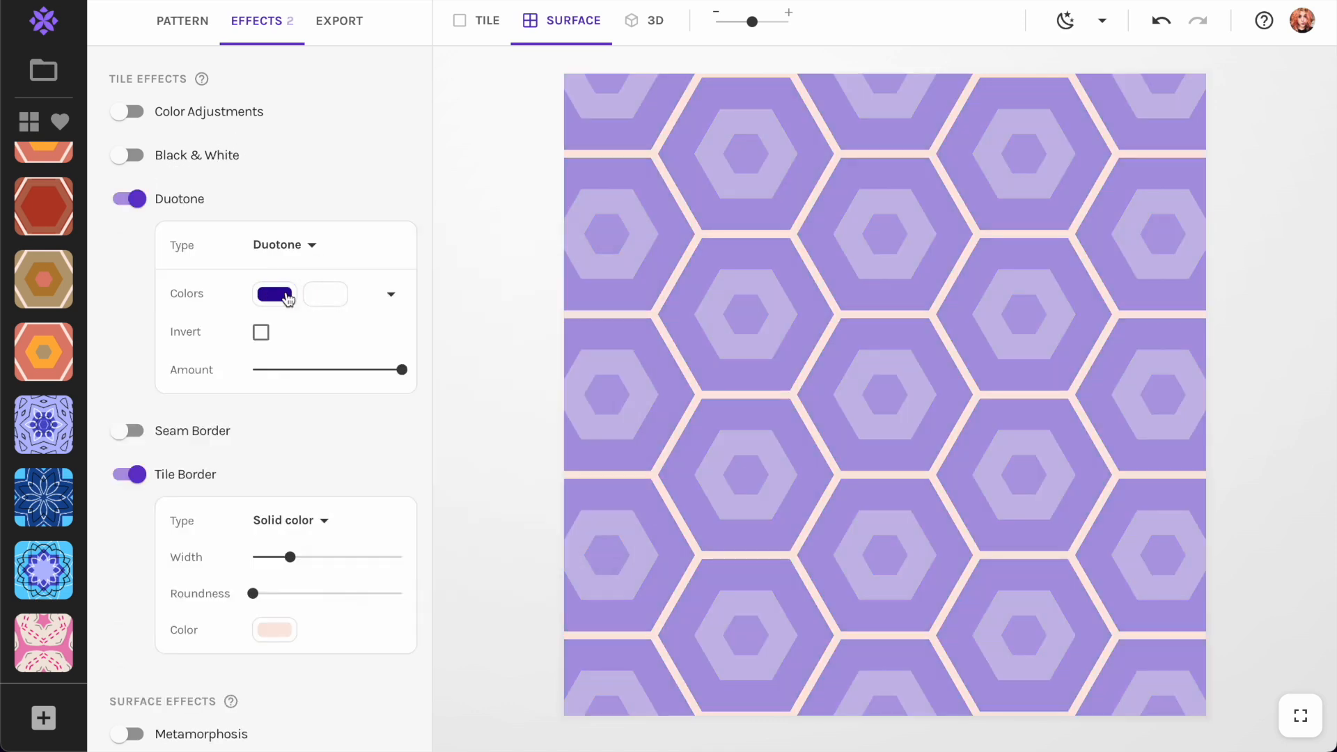
# Try blue #1631C3 as the hexagon pattern's first Duotone color and settle on red #C31630.
pyautogui.click(286, 297)
pyautogui.click(527, 377)
pyautogui.moveTo(530, 383); pyautogui.dragTo(520, 336)
pyautogui.click(404, 449)
pyautogui.click(469, 449)
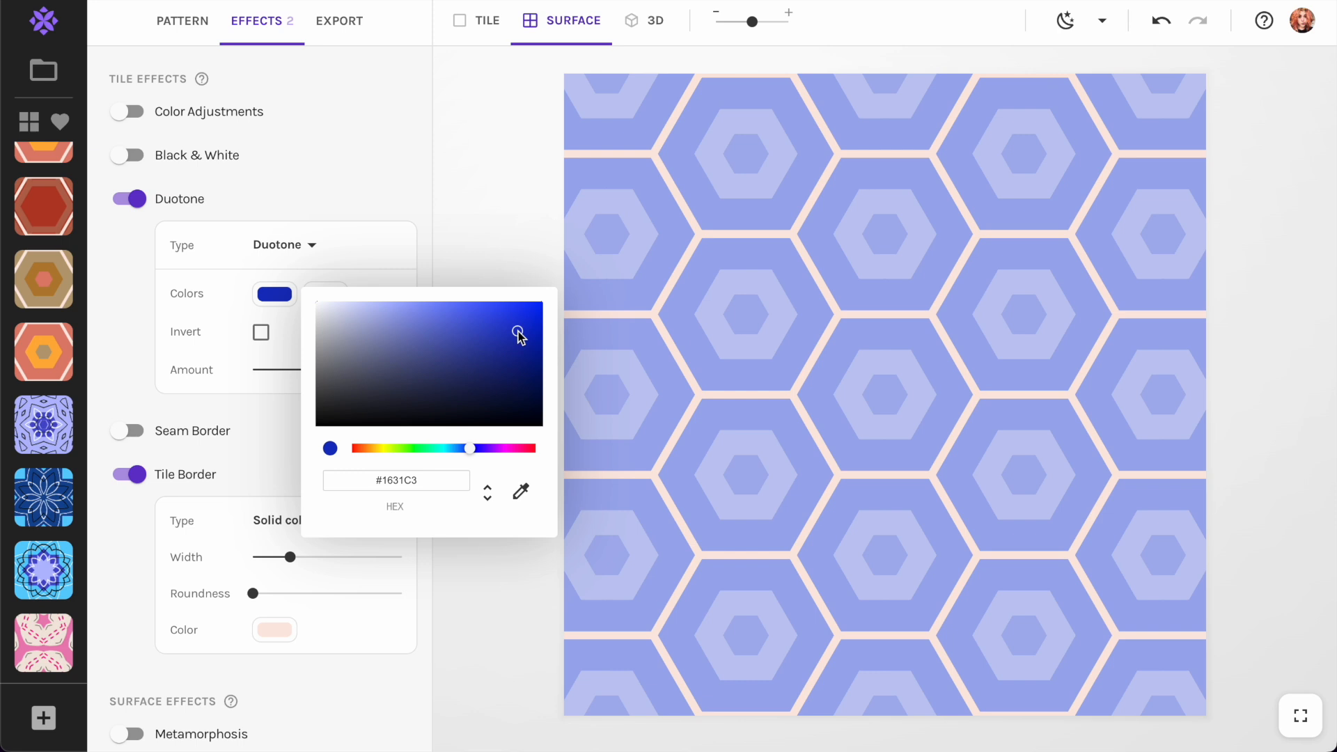
pyautogui.click(517, 449)
pyautogui.click(533, 449)
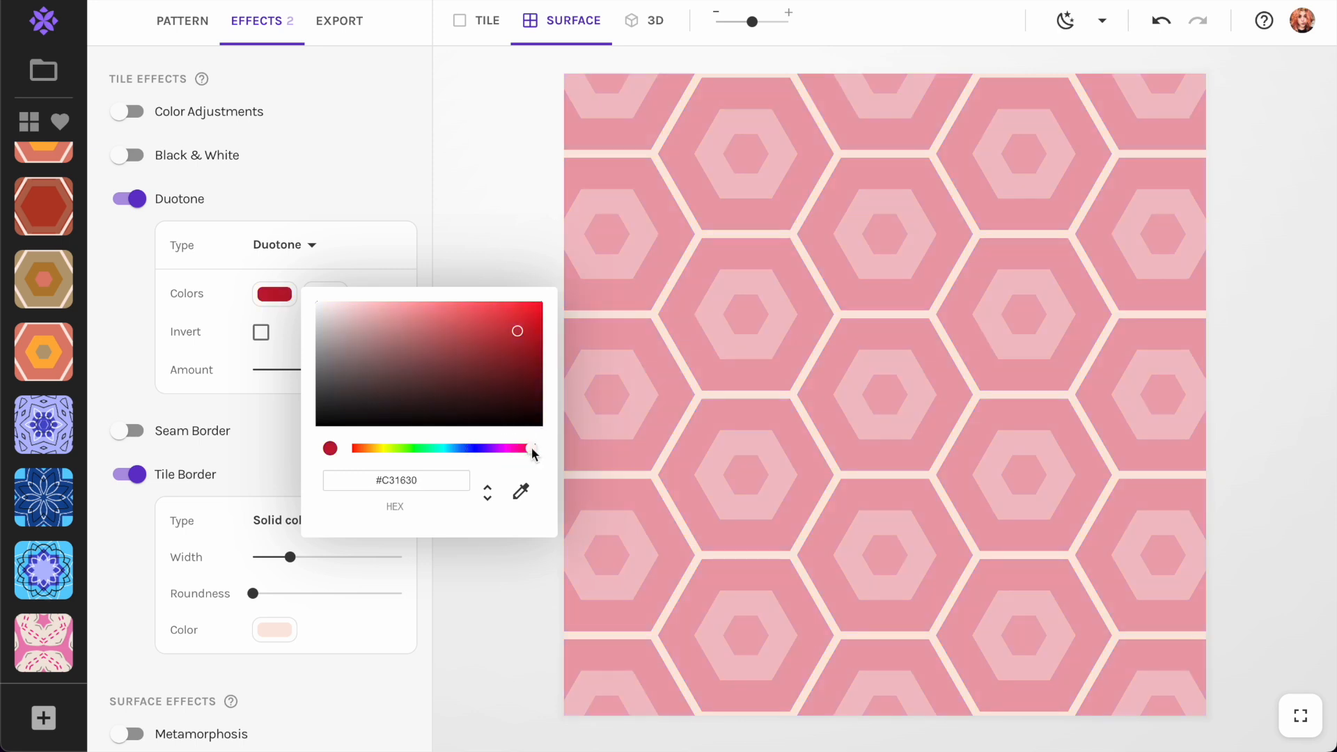
# Set the hexagons' tile border color to white, #FFFFFF.
pyautogui.click(288, 632)
pyautogui.click(278, 633)
pyautogui.moveTo(381, 510); pyautogui.dragTo(271, 459)
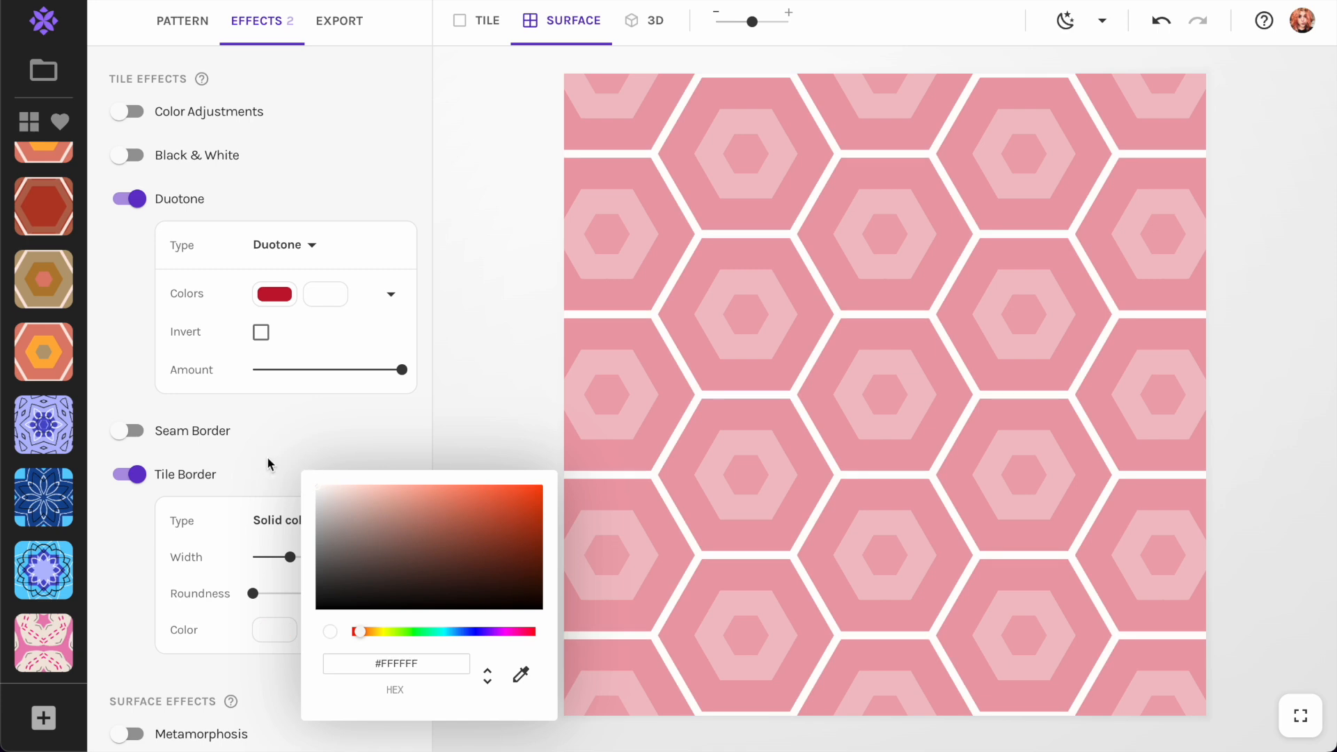
pyautogui.click(401, 169)
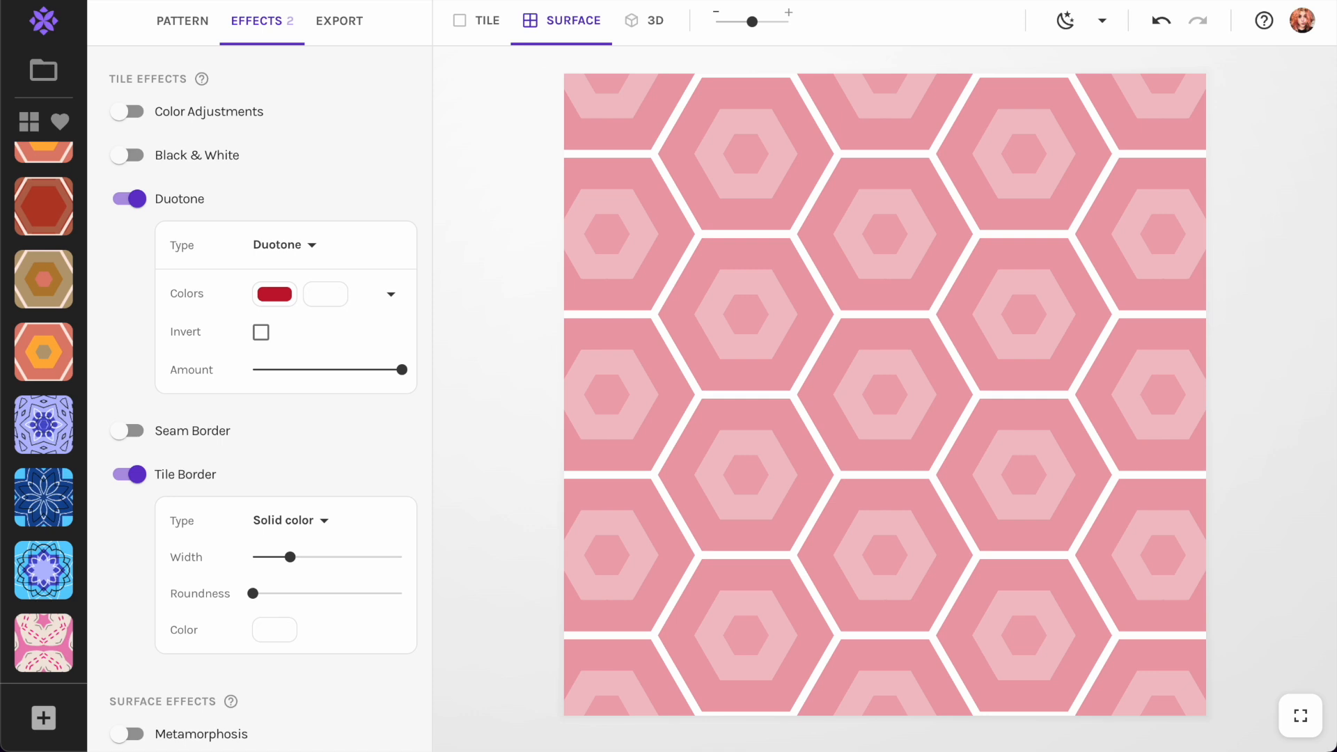
# Switch to Spoonflower, open its design upload page and bring up the file chooser.
pyautogui.press('super+t')
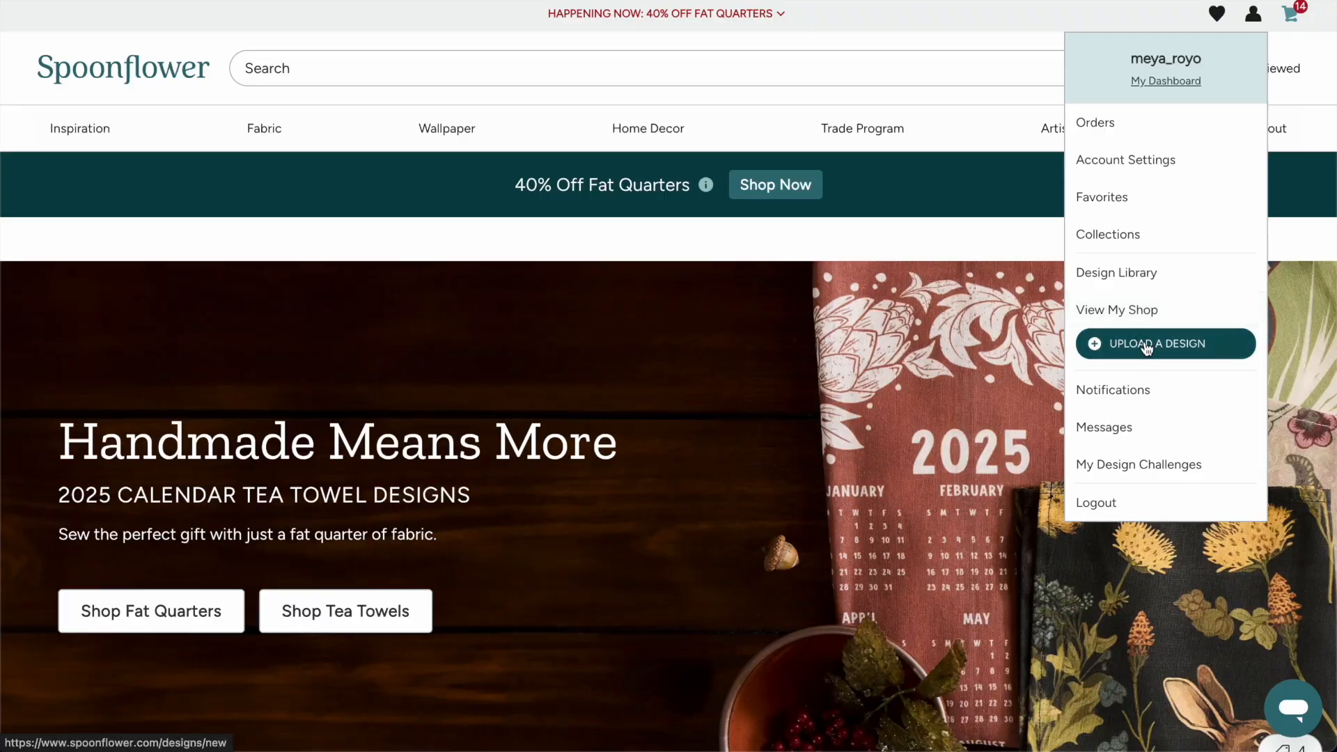
pyautogui.click(1143, 343)
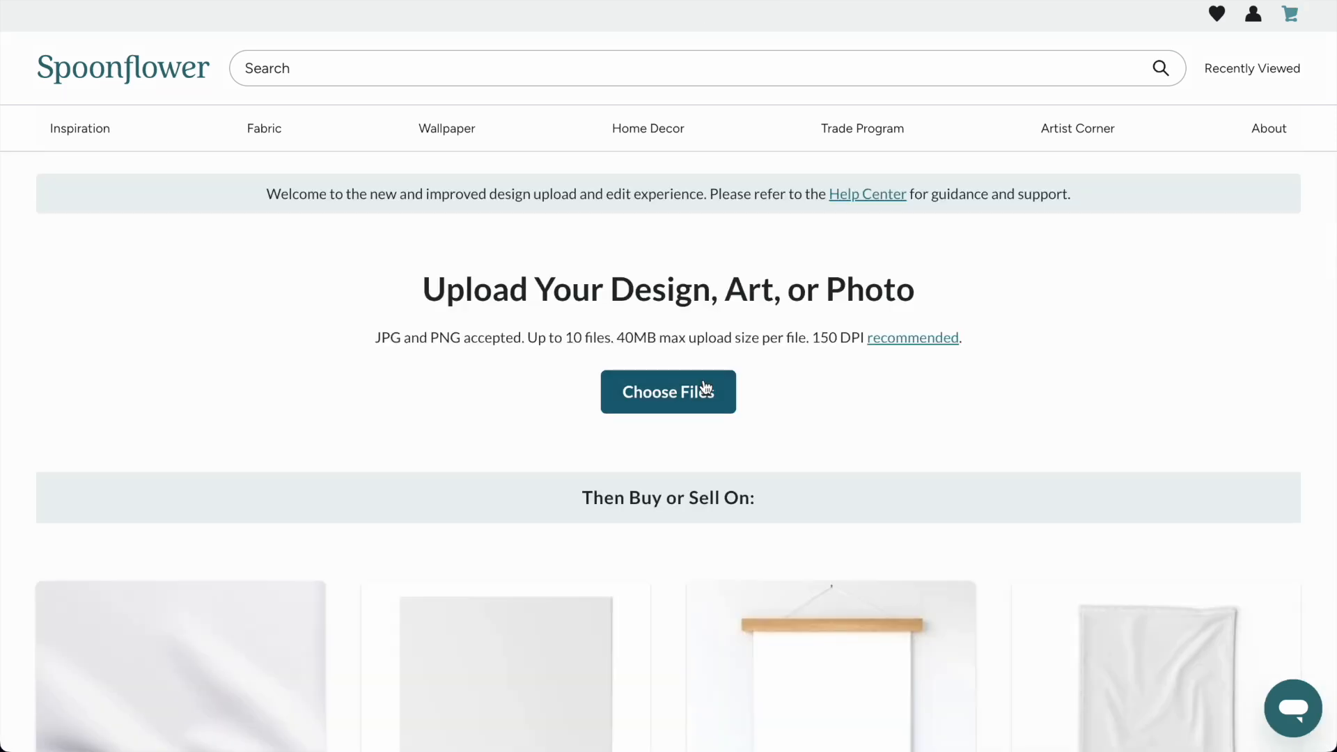
pyautogui.click(704, 388)
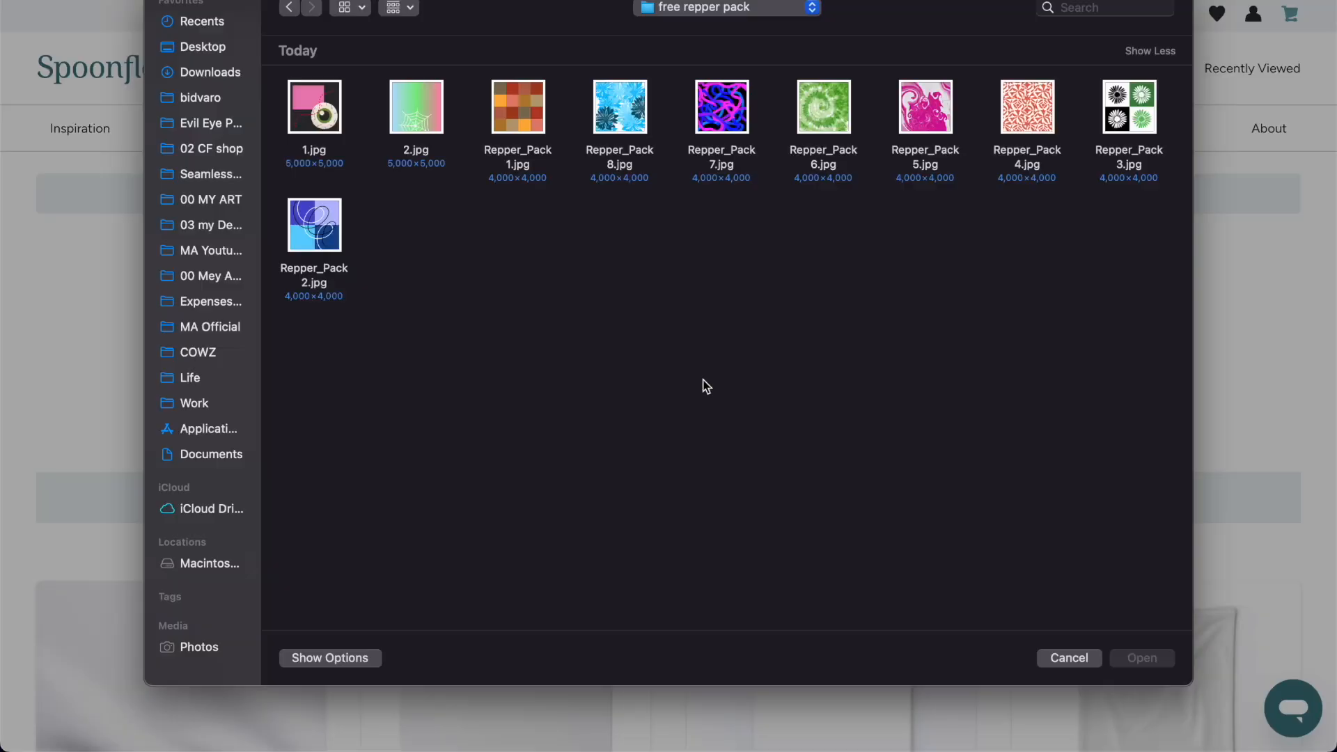
# Upload today's eight pattern images from Downloads, leaving out shirt test.png, and agree to the upload terms.
pyautogui.click(239, 89)
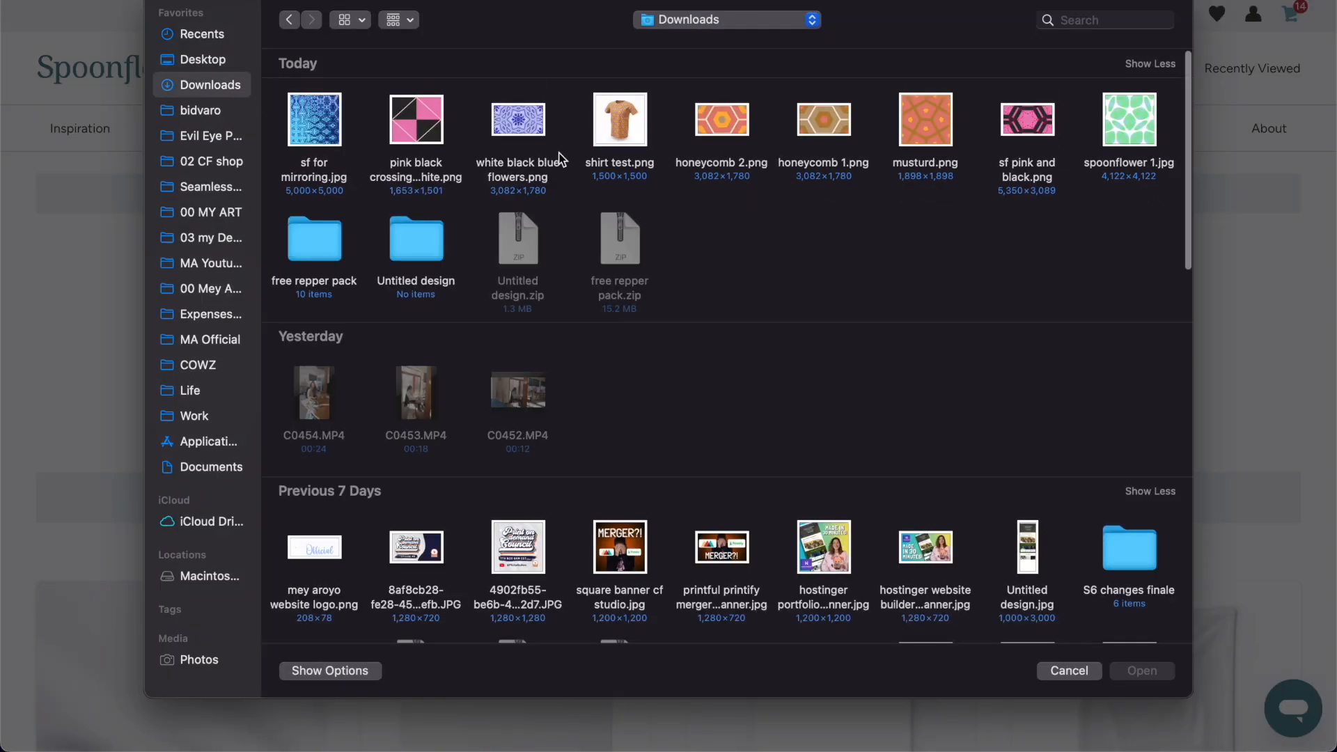
pyautogui.moveTo(1176, 132); pyautogui.dragTo(732, 131)
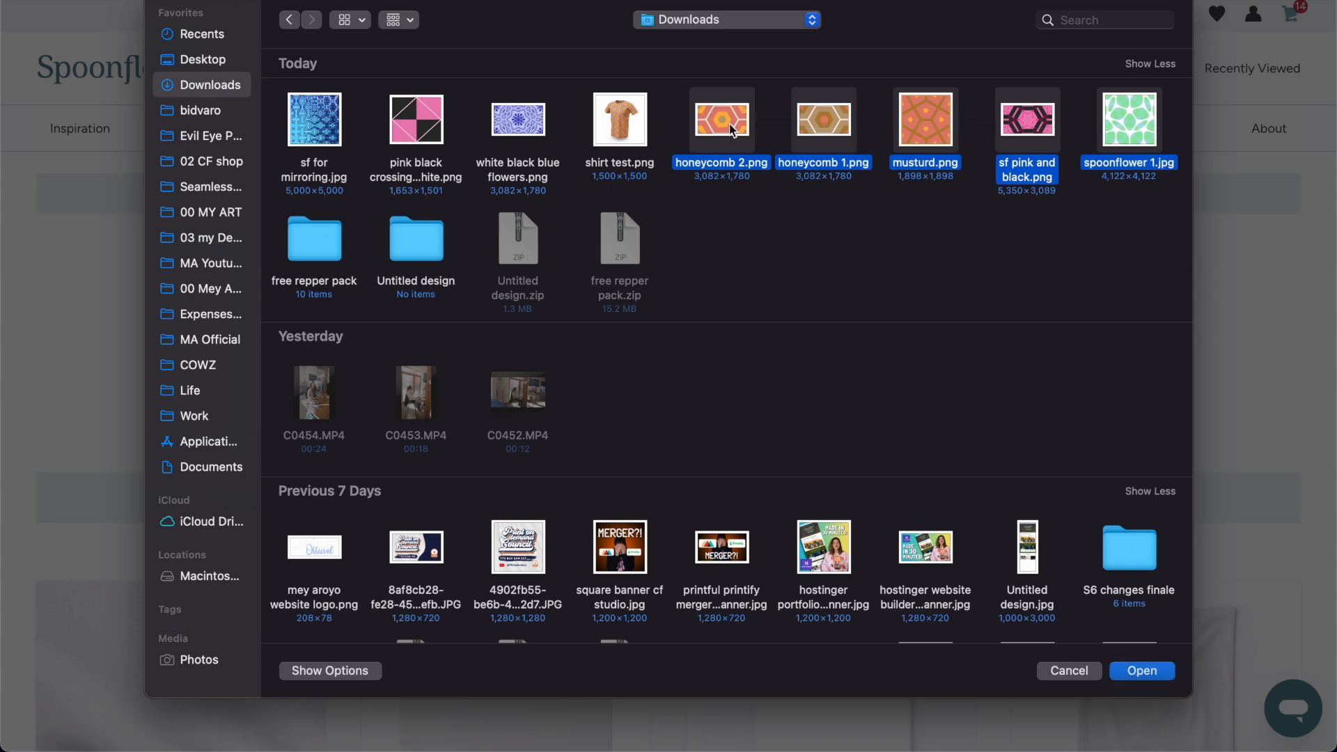
pyautogui.moveTo(507, 133); pyautogui.dragTo(277, 127)
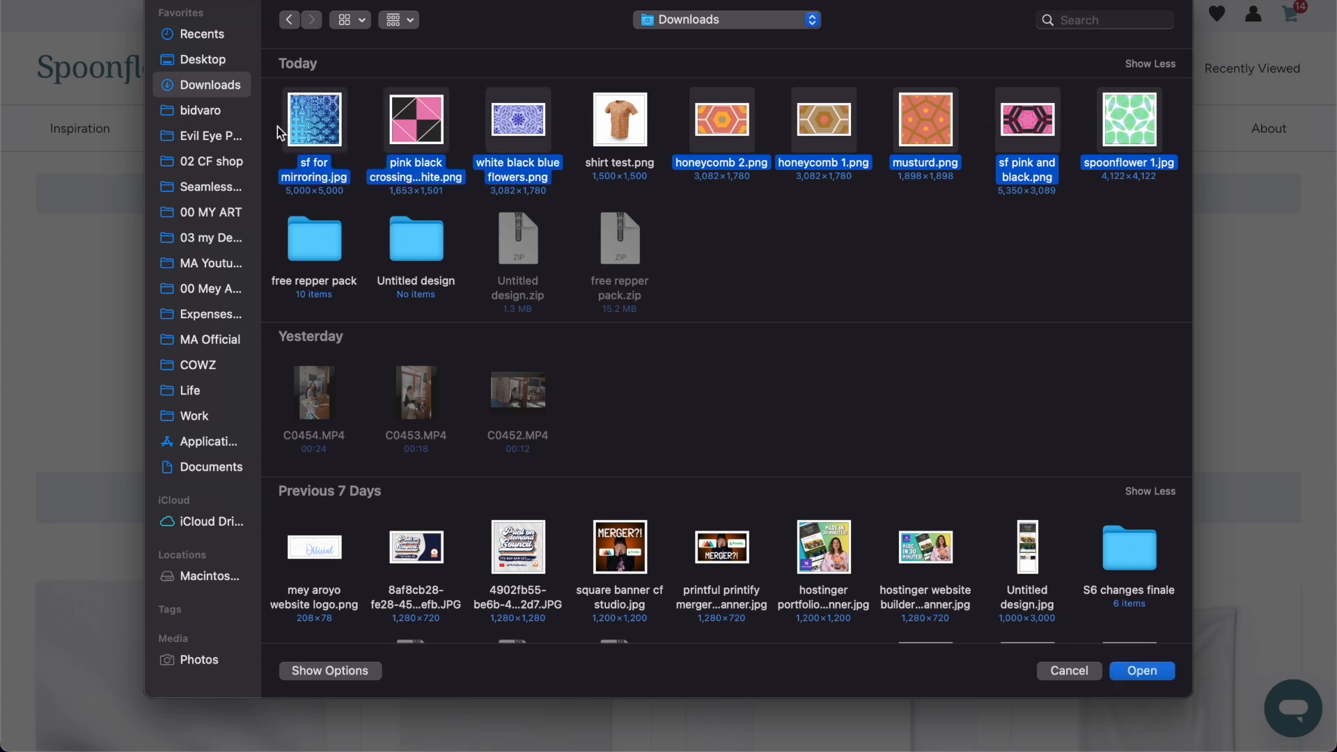
pyautogui.press('Return')
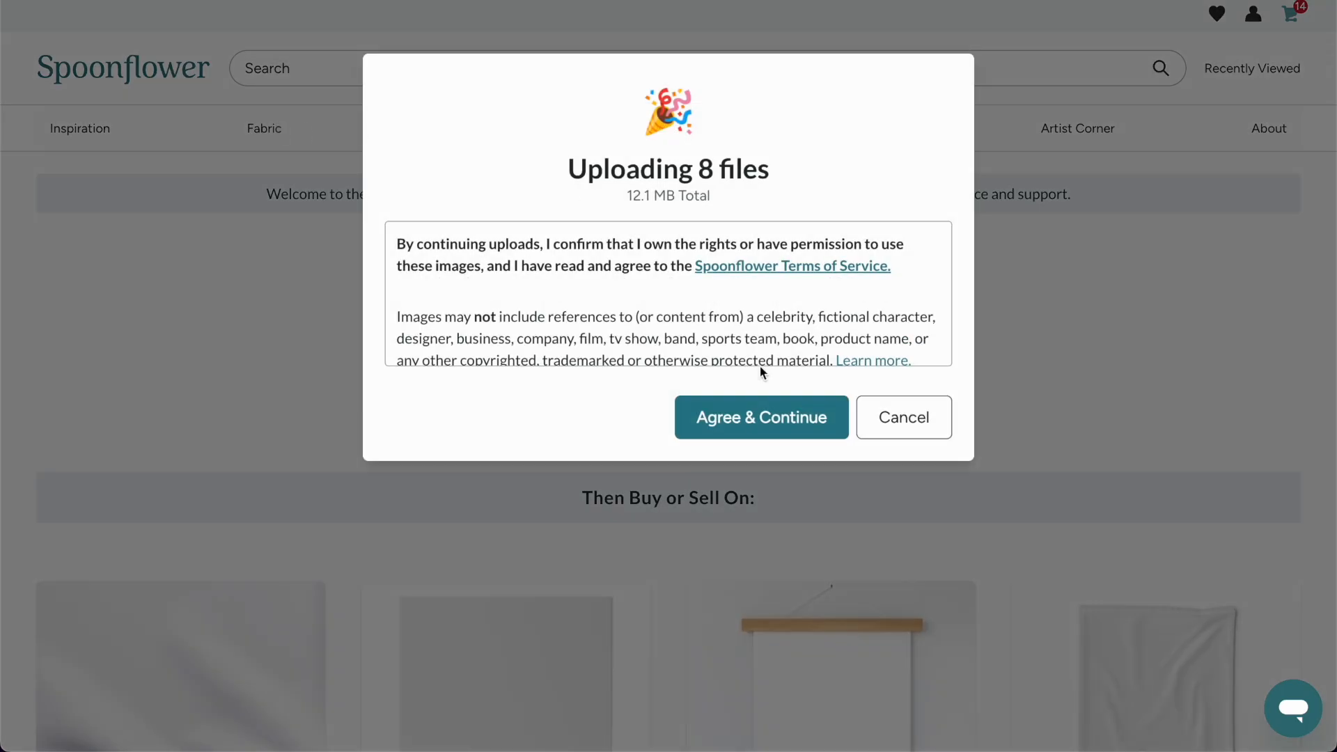
pyautogui.click(764, 420)
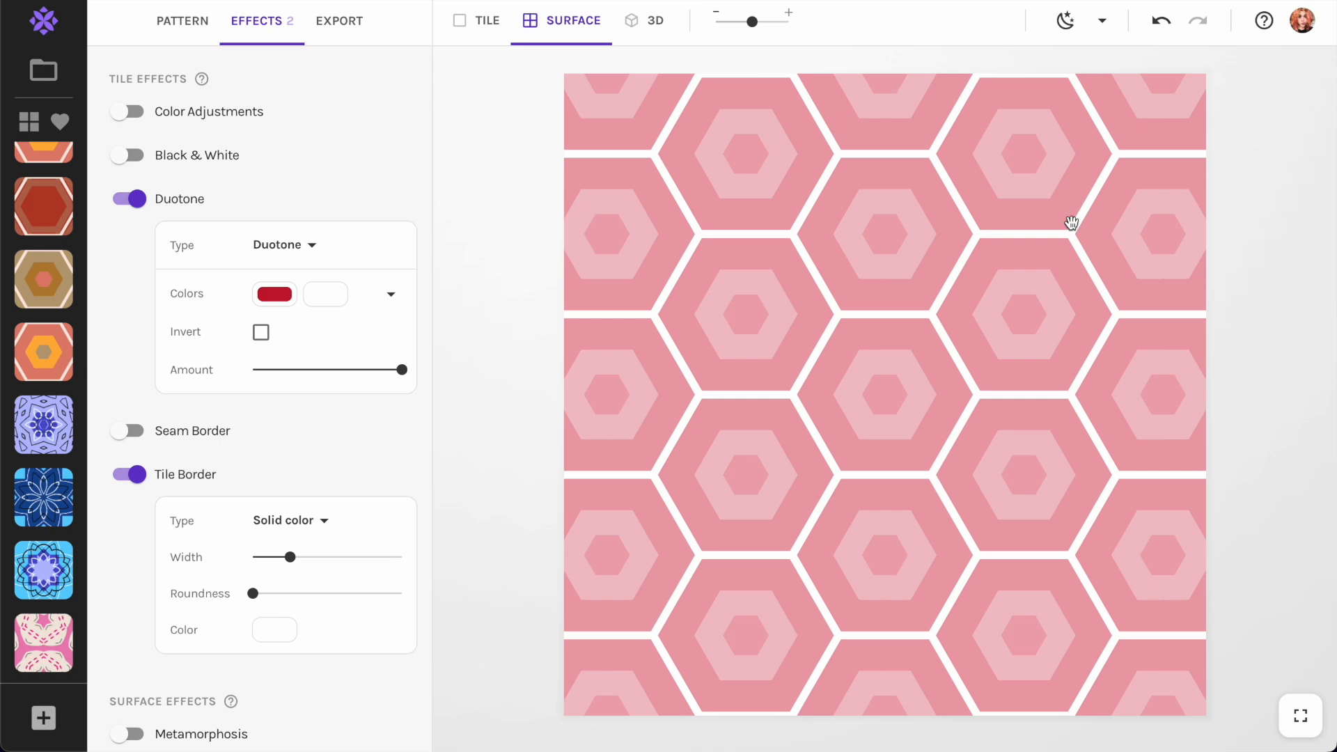
# Switch back to the Repper hexagon pattern and try green #648B55, yellow #CCB921 and purple #7E21CC as its first Duotone color.
pyautogui.click(278, 298)
pyautogui.click(404, 358)
pyautogui.click(404, 448)
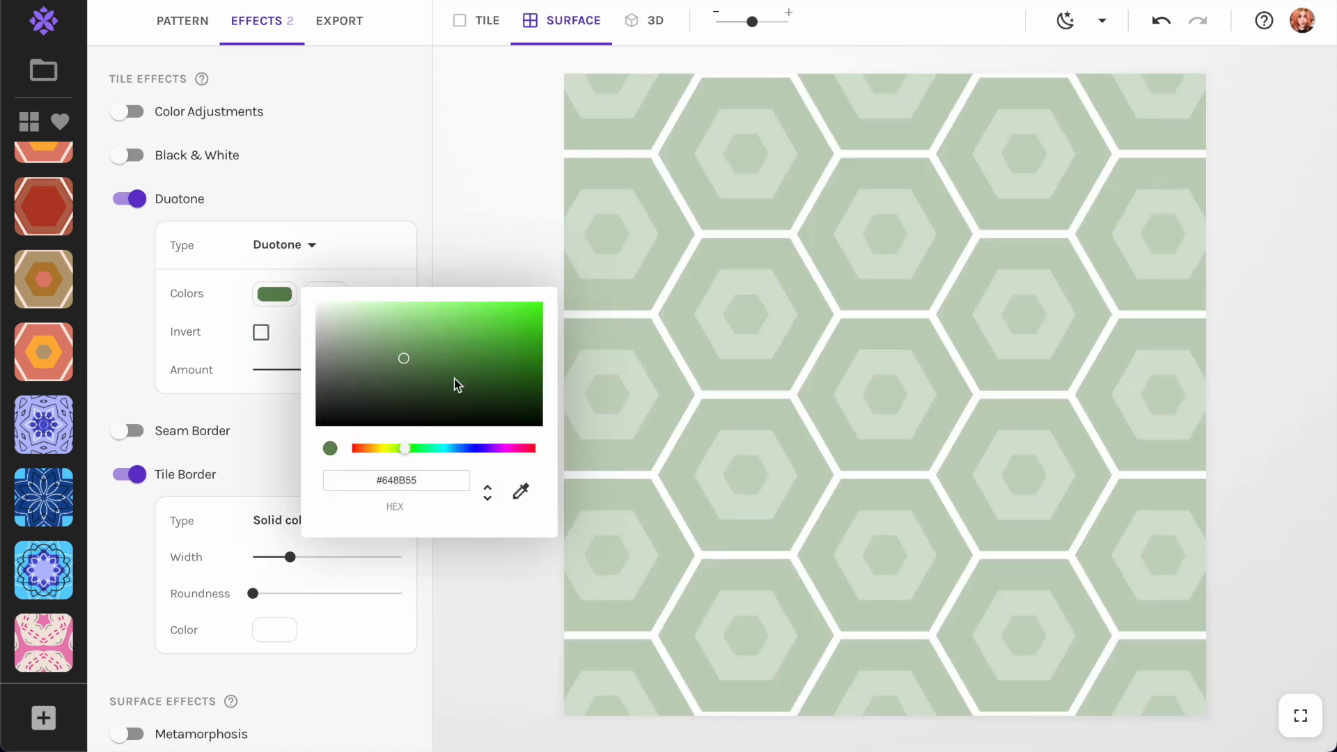
pyautogui.click(506, 326)
pyautogui.click(379, 448)
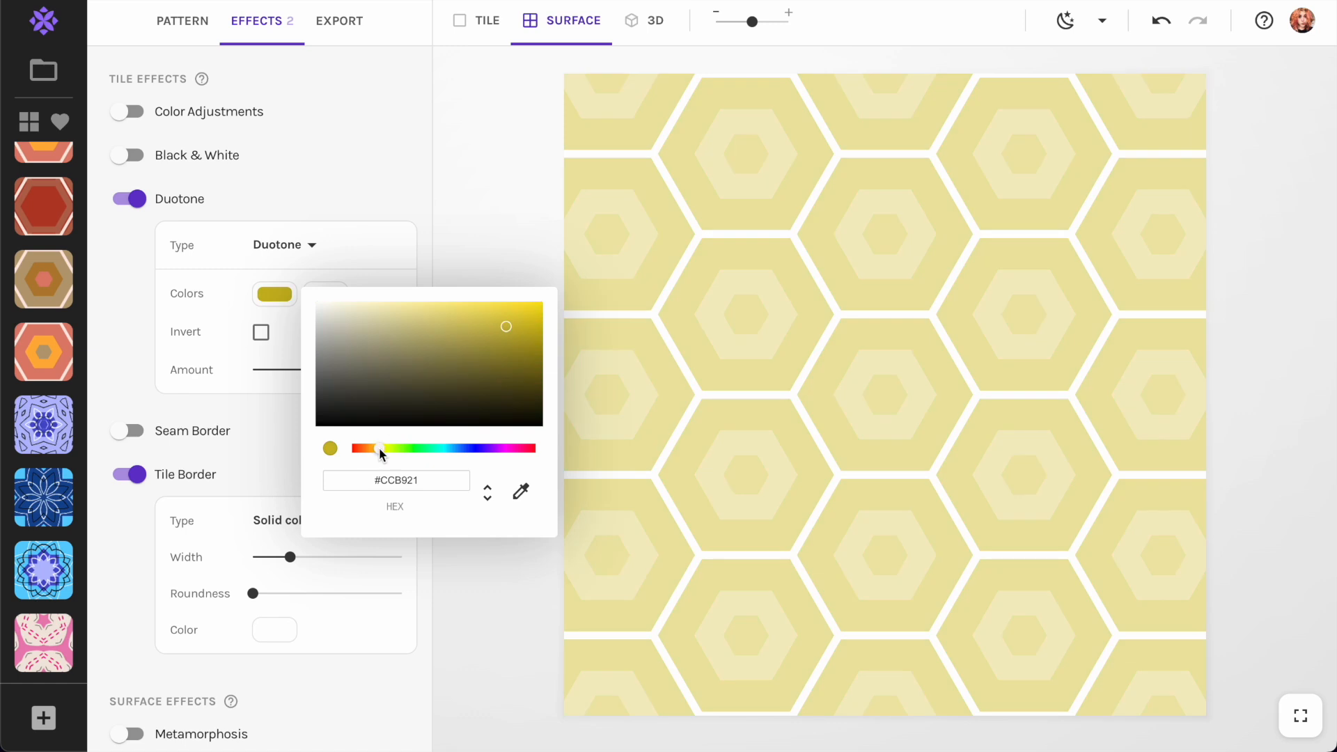
pyautogui.click(471, 448)
pyautogui.click(491, 449)
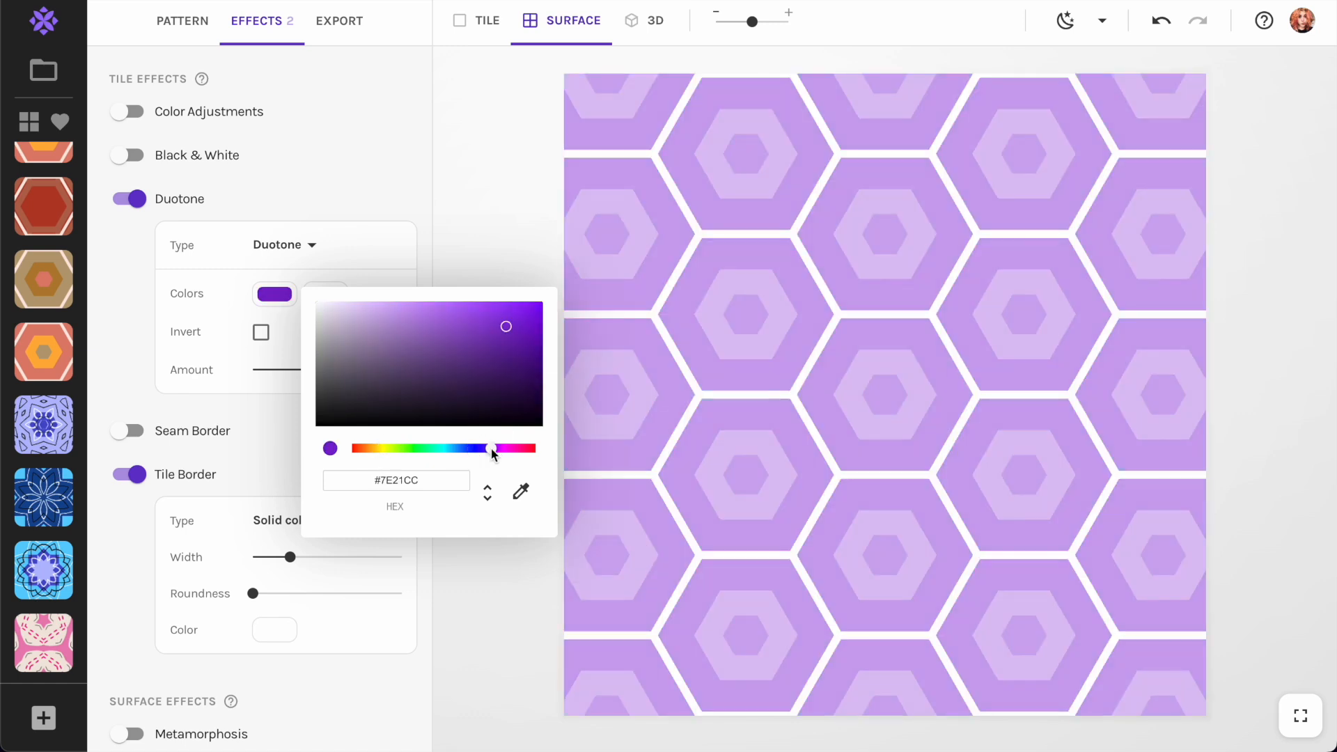
pyautogui.click(503, 448)
pyautogui.moveTo(507, 376); pyautogui.dragTo(574, 461)
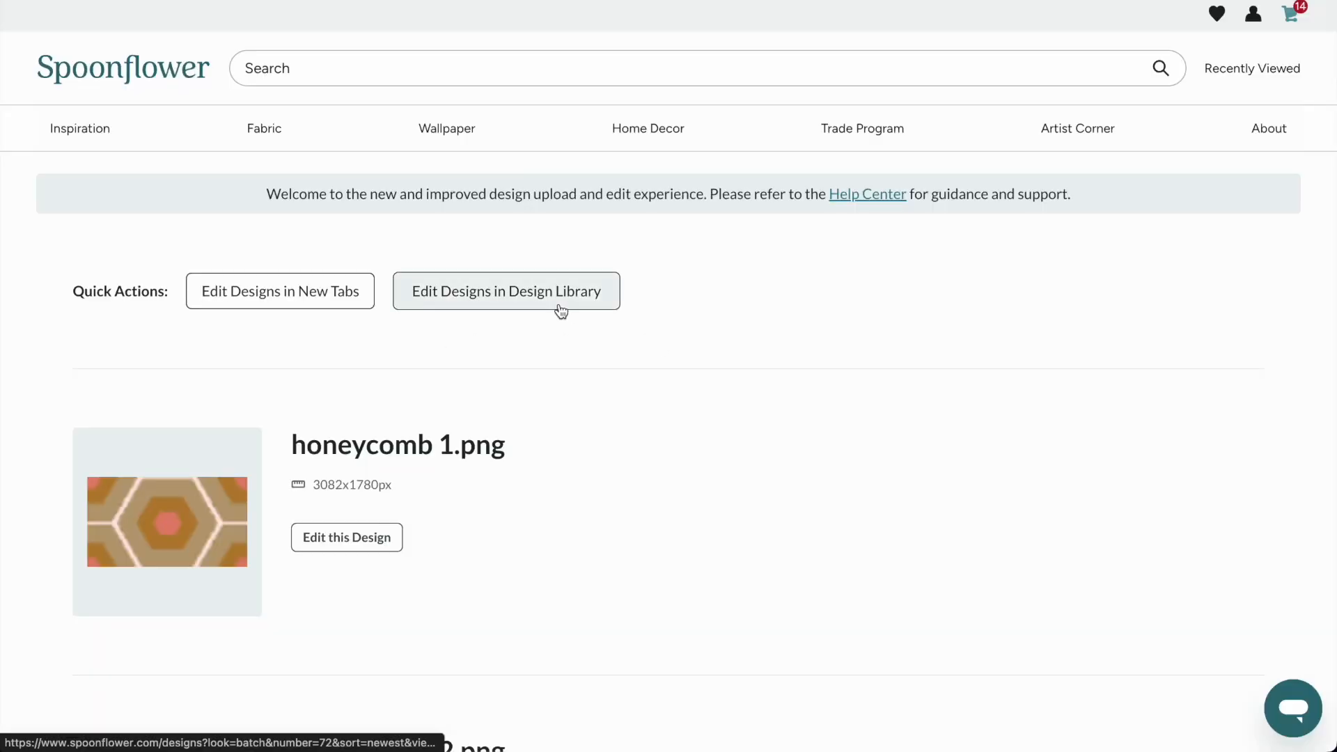
# Return to Spoonflower, show the uploaded designs in the Design Library and open Honeycomb 2 for editing.
pyautogui.click(509, 295)
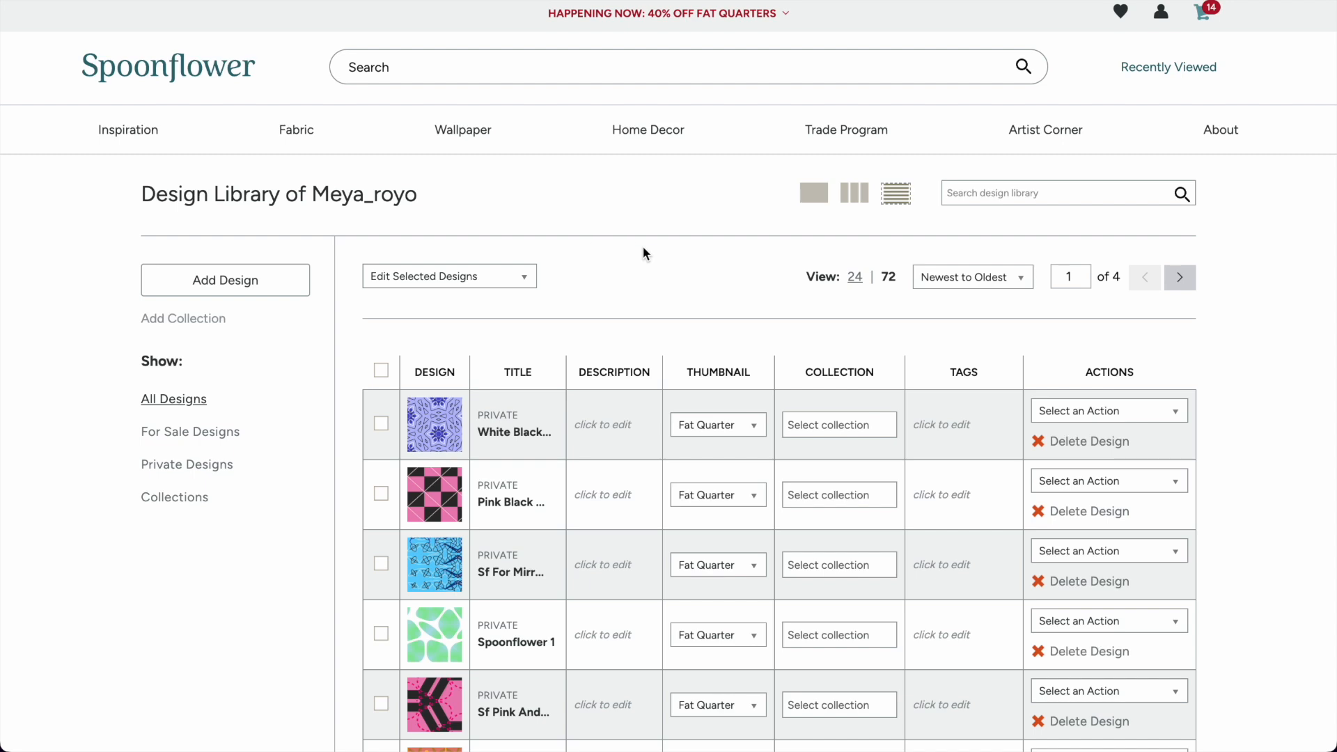
pyautogui.scroll(-3, 643, 249)
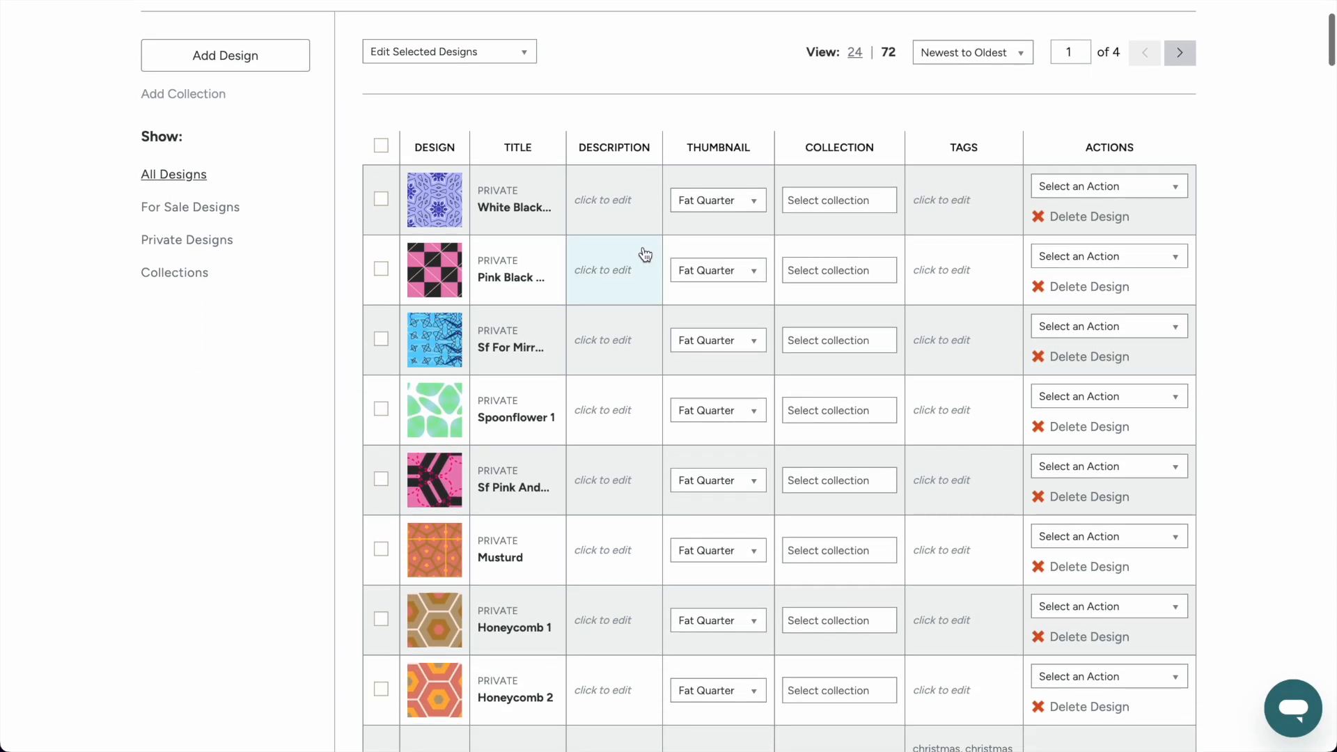
pyautogui.scroll(-1, 642, 254)
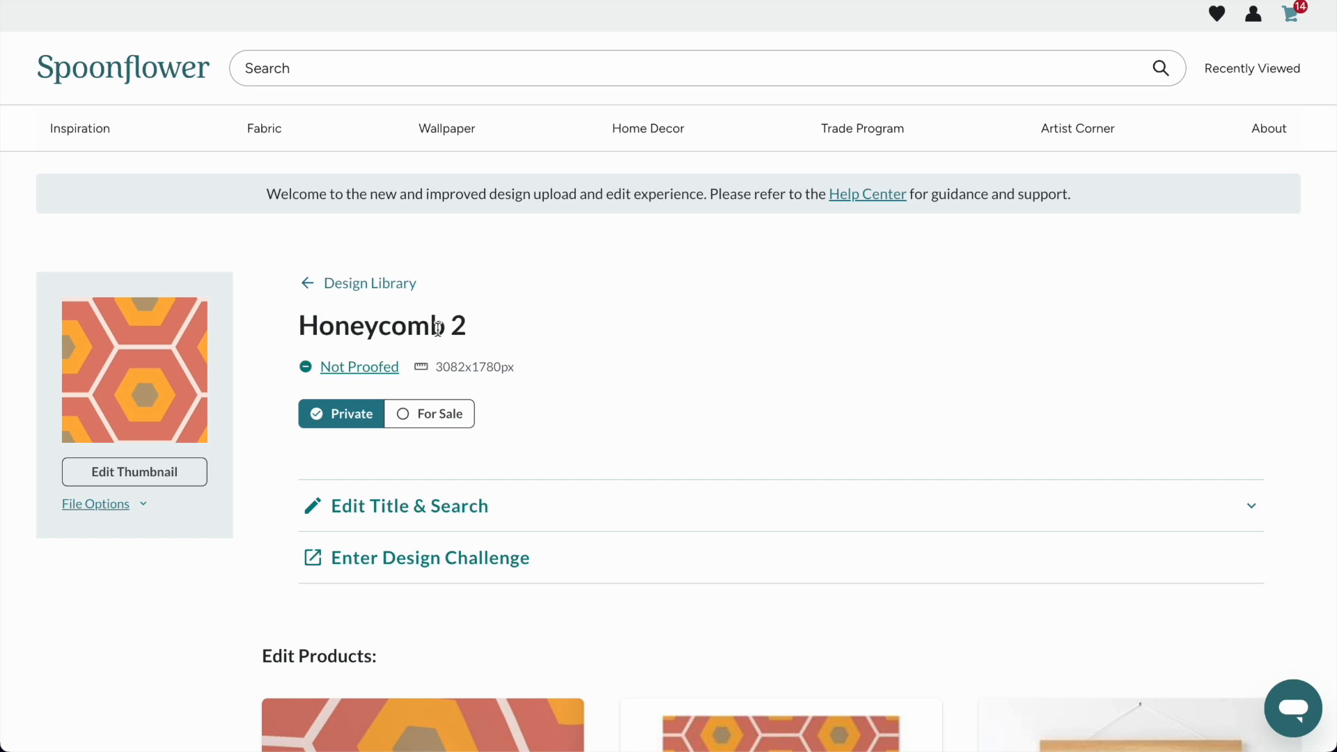
# Open Honeycomb 2's fabric settings and reduce the design's scale to 41%.
pyautogui.scroll(-6, 622, 373)
pyautogui.scroll(-2, 442, 616)
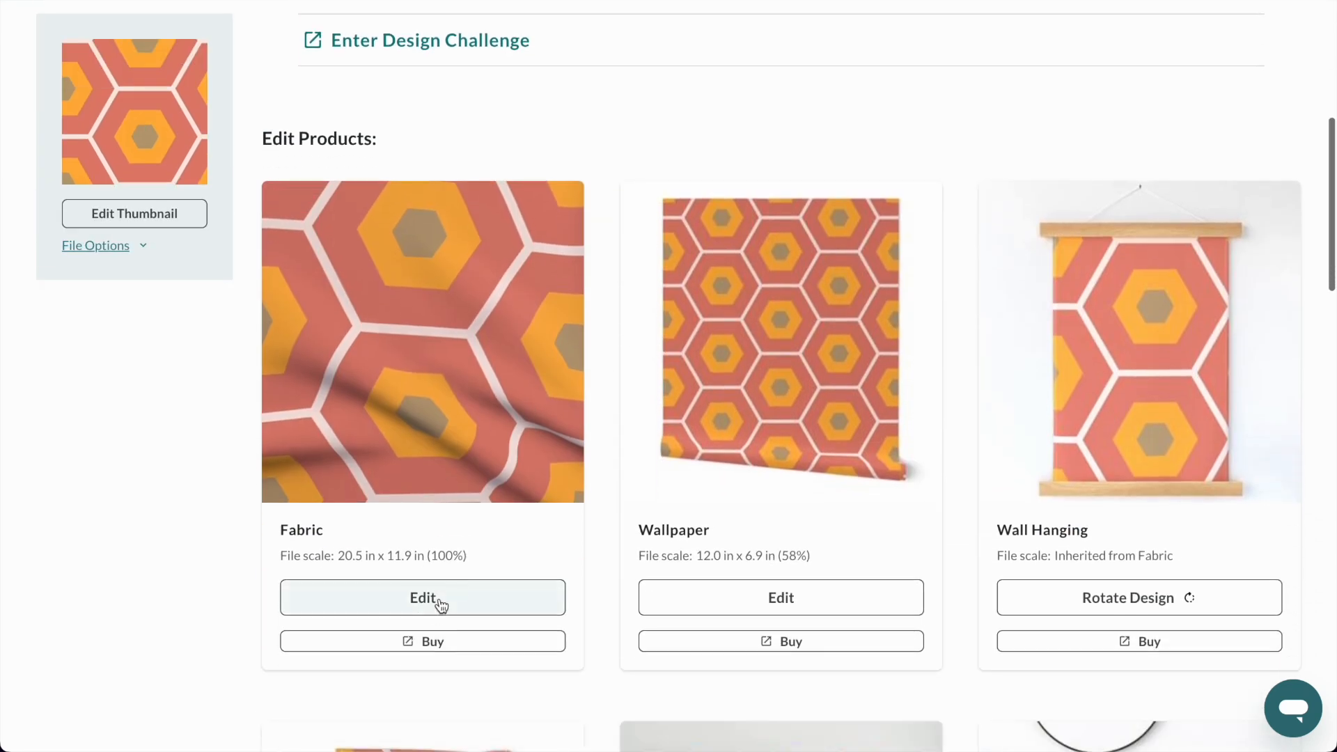
pyautogui.click(441, 605)
pyautogui.moveTo(1315, 408); pyautogui.dragTo(1151, 428)
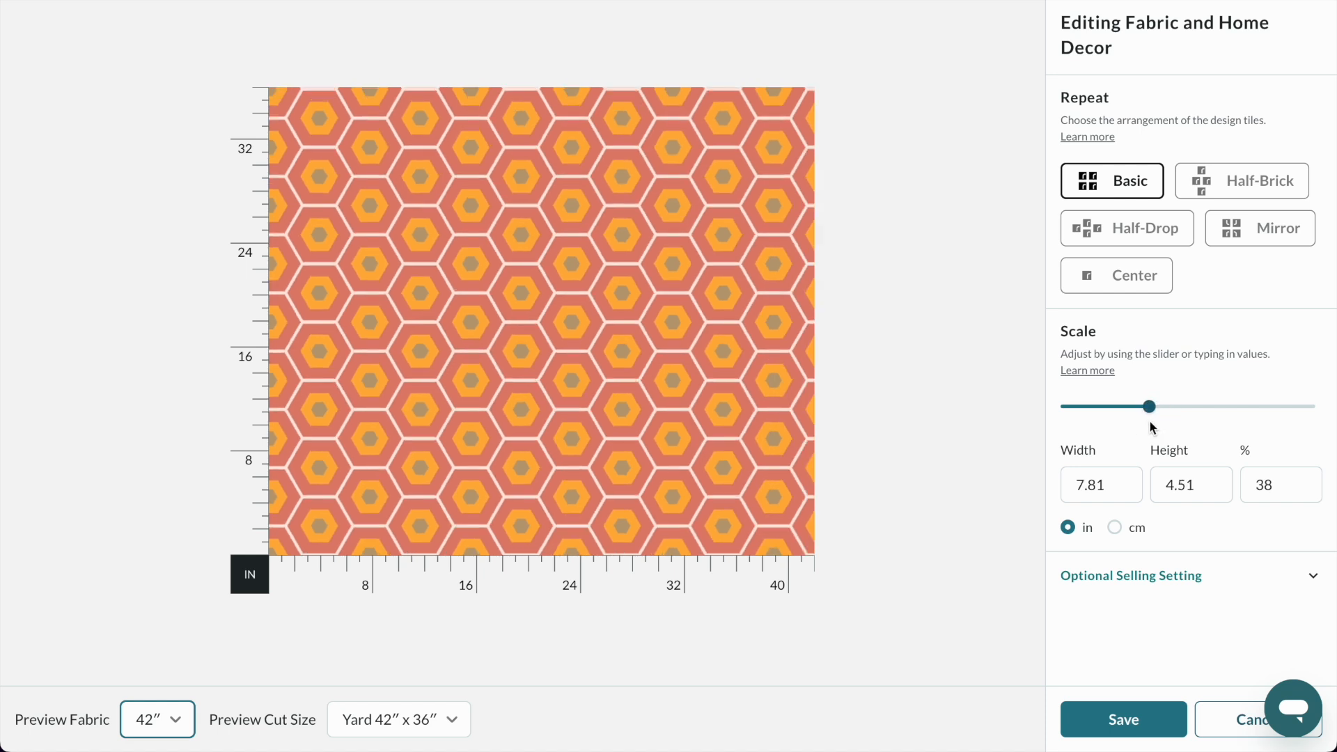
pyautogui.moveTo(1150, 411)
pyautogui.mouseDown()
pyautogui.moveTo(1129, 415)
pyautogui.moveTo(1159, 415)
pyautogui.mouseUp()
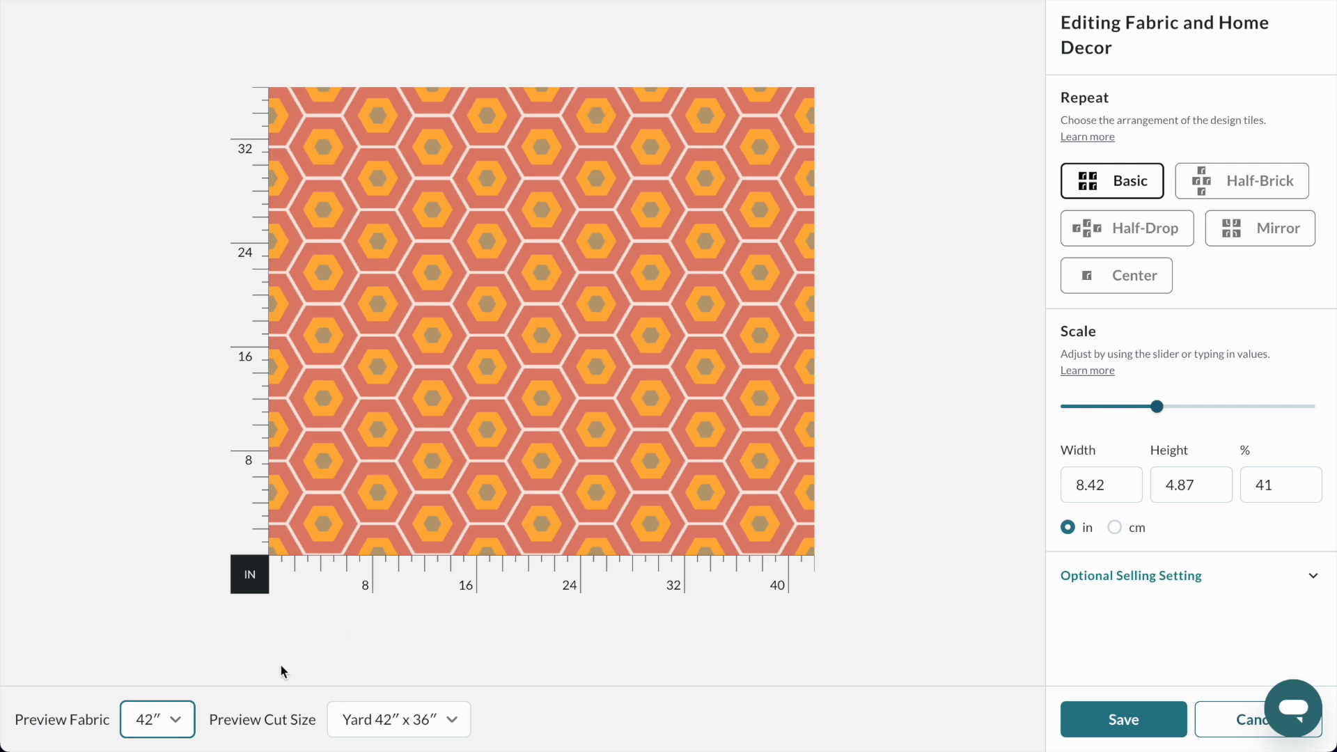
# Preview the fabric as a 21 x 18 inch fat quarter and an 8 x 8 inch swatch, and set the scale to 18%.
pyautogui.click(376, 728)
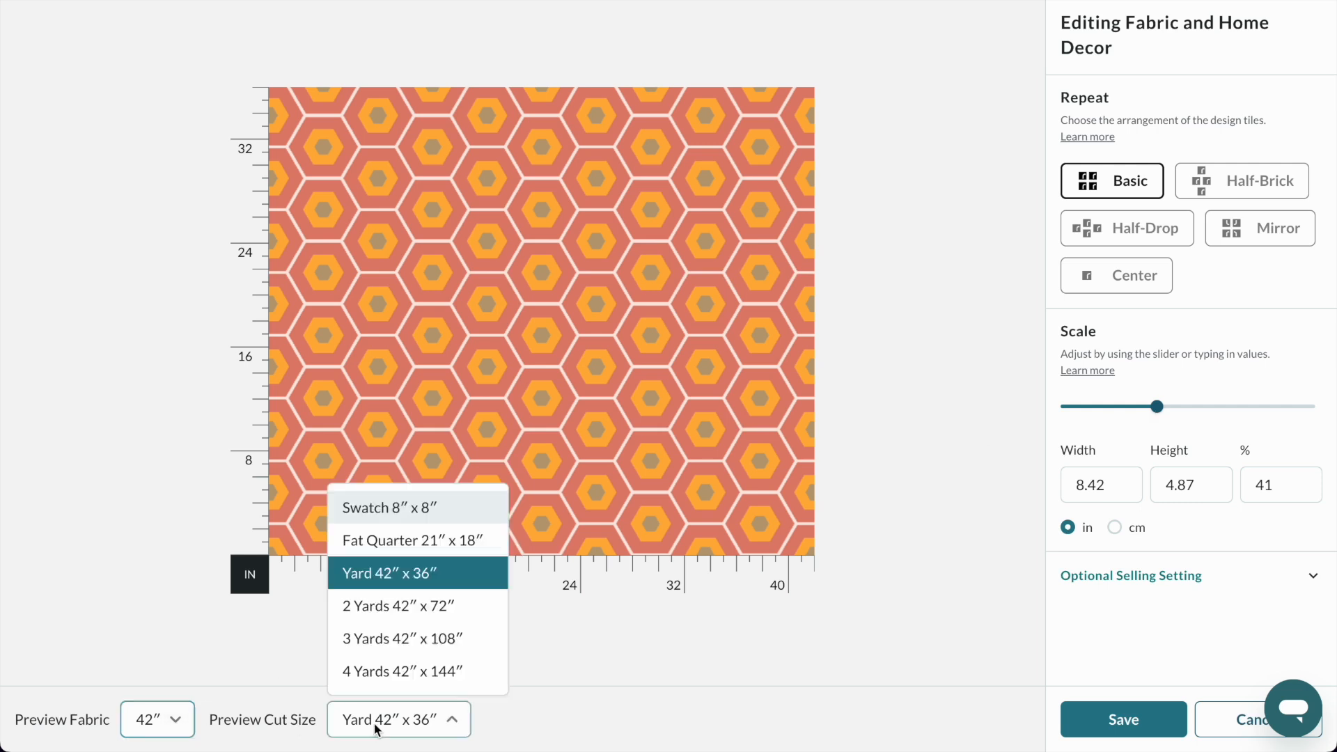
pyautogui.click(388, 541)
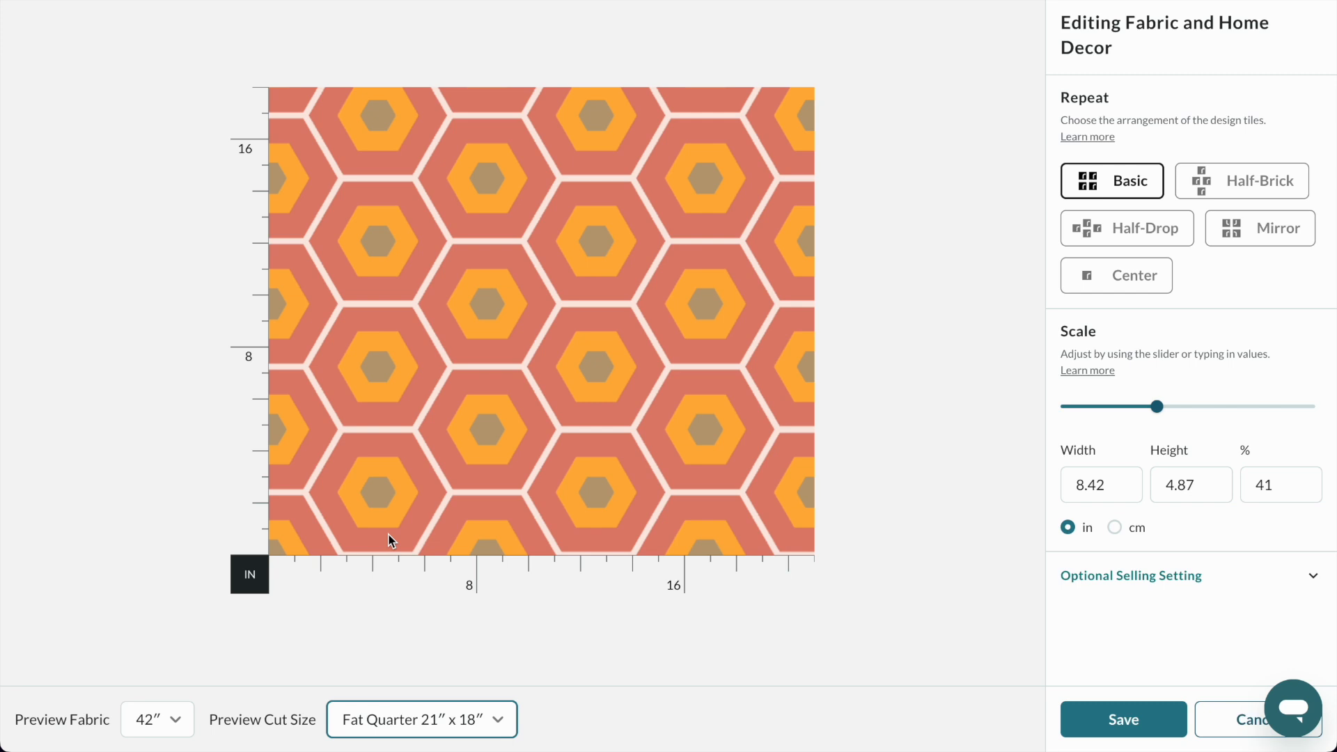
pyautogui.click(358, 724)
pyautogui.click(413, 515)
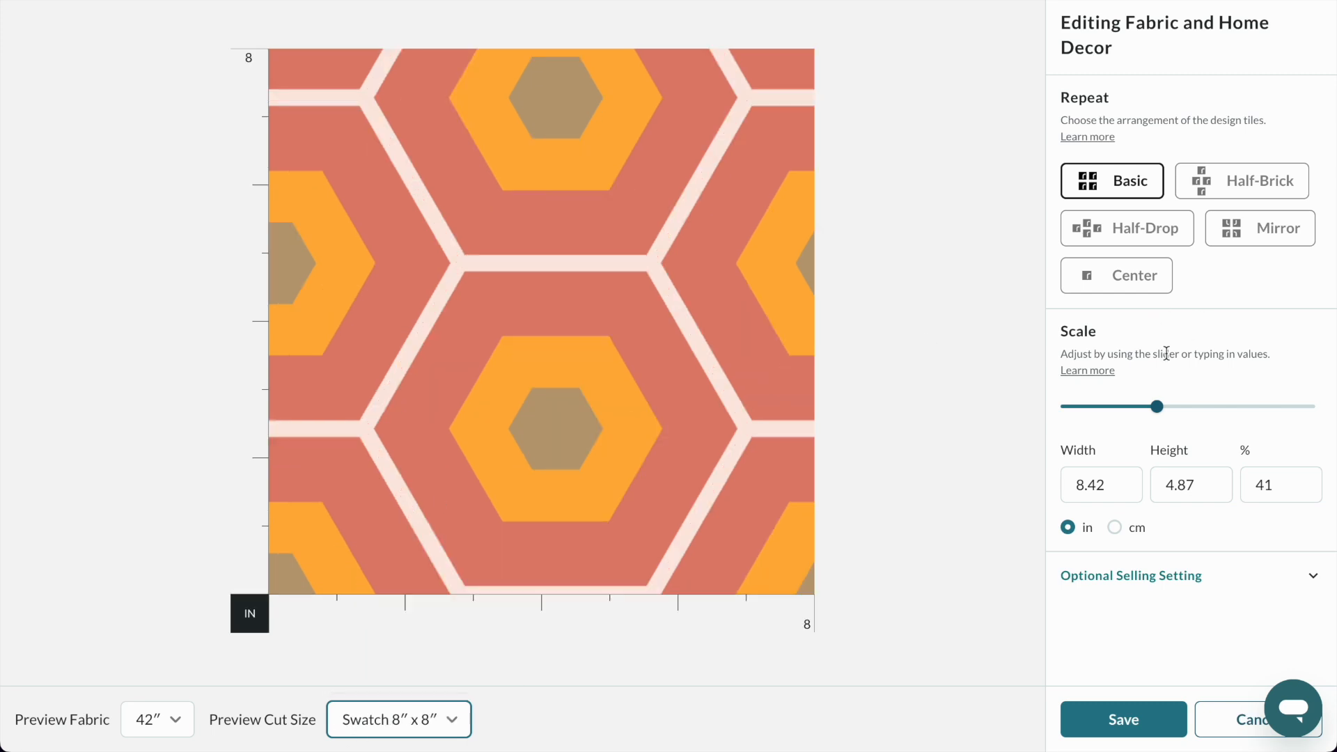
pyautogui.moveTo(1154, 407); pyautogui.dragTo(1096, 408)
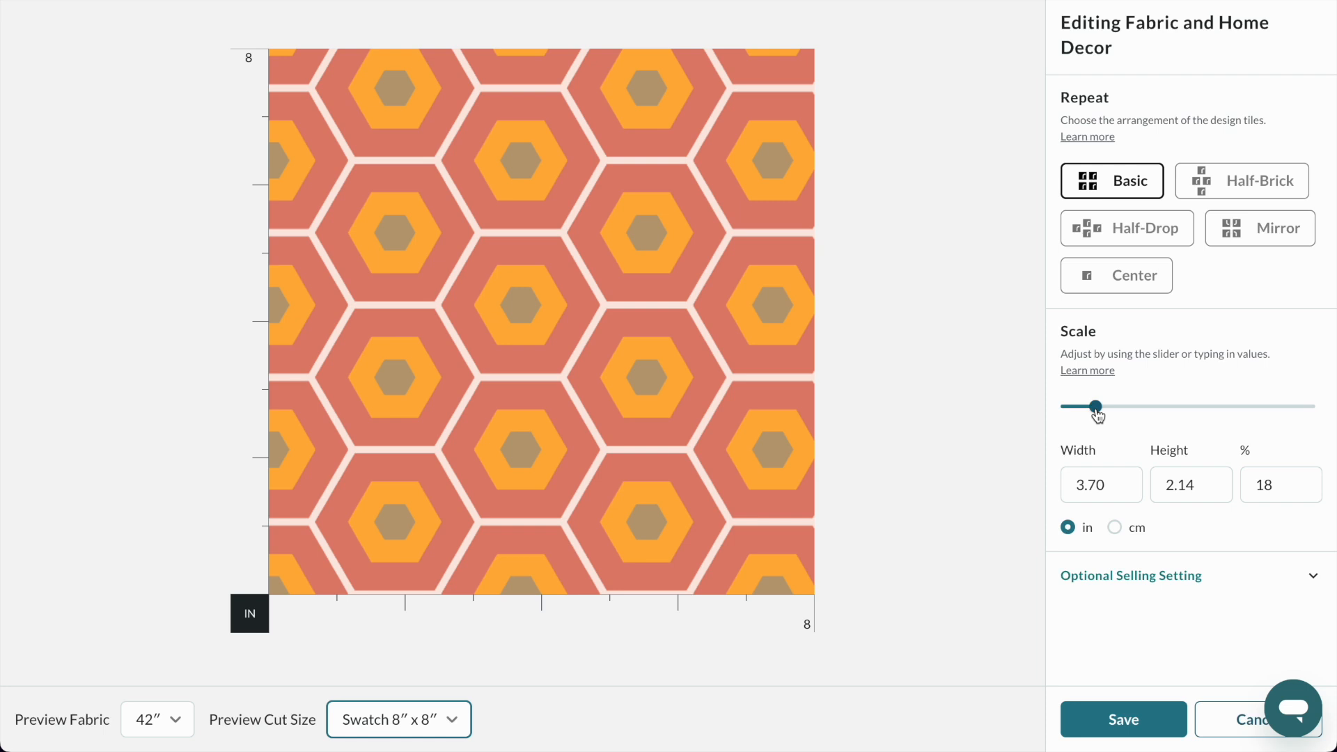
# Preview the fabric as a 21 x 18 inch fat quarter and set the scale to 42%.
pyautogui.click(416, 722)
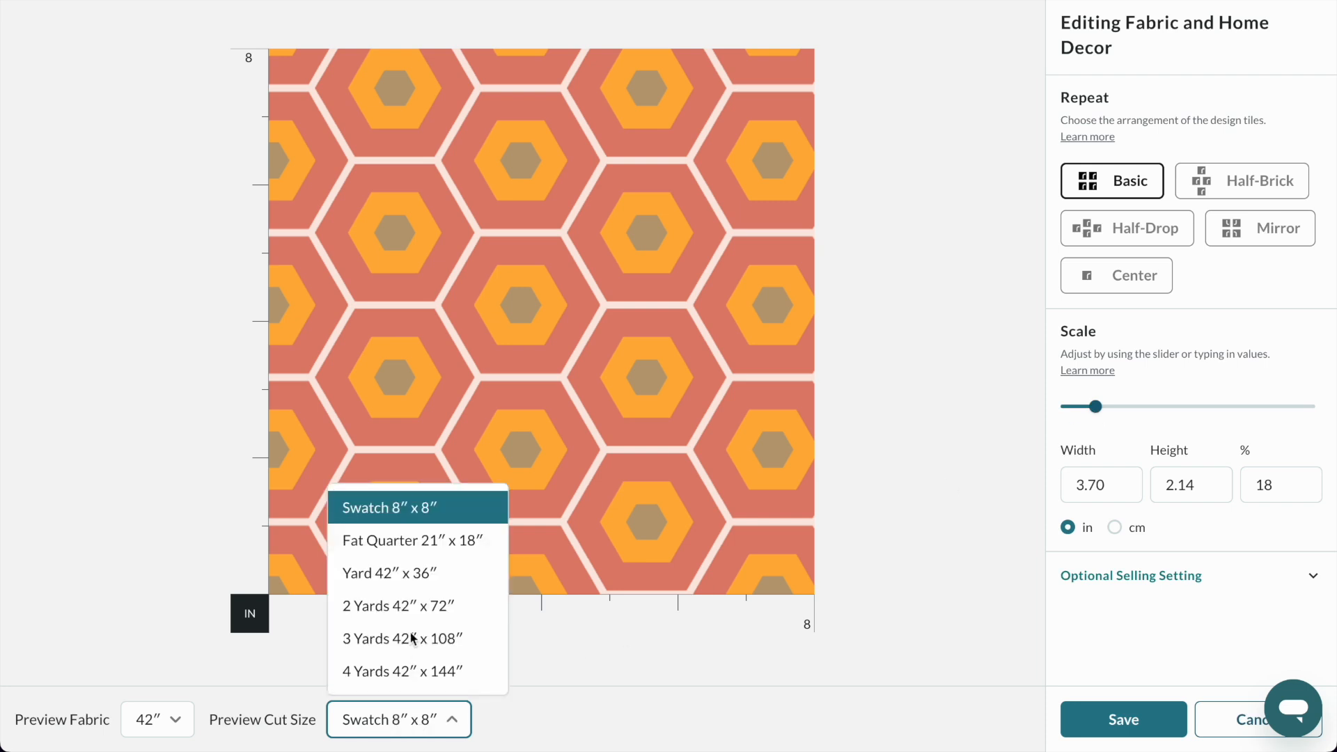
pyautogui.click(409, 546)
pyautogui.moveTo(1087, 406); pyautogui.dragTo(1160, 407)
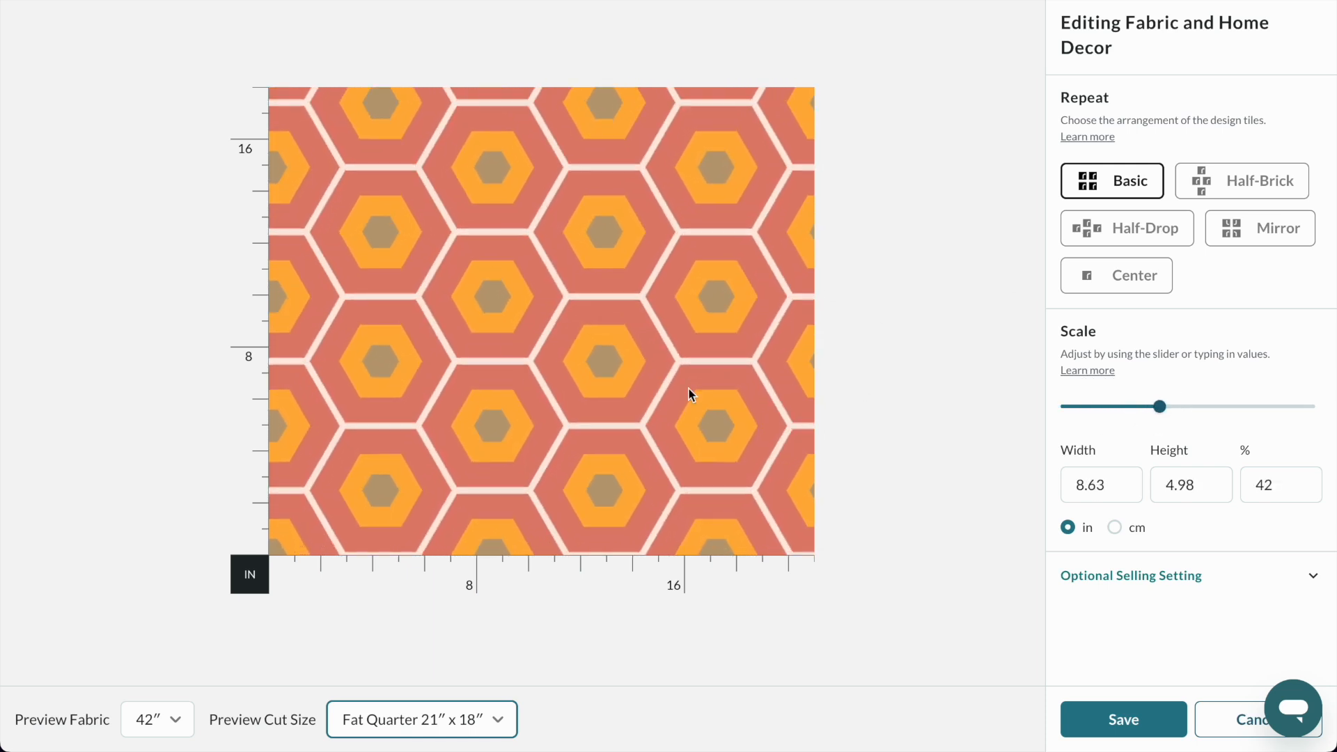
# Preview the fabric as a 42 x 36 inch yard, set the scale to 79% and save the fabric settings.
pyautogui.click(471, 723)
pyautogui.click(469, 571)
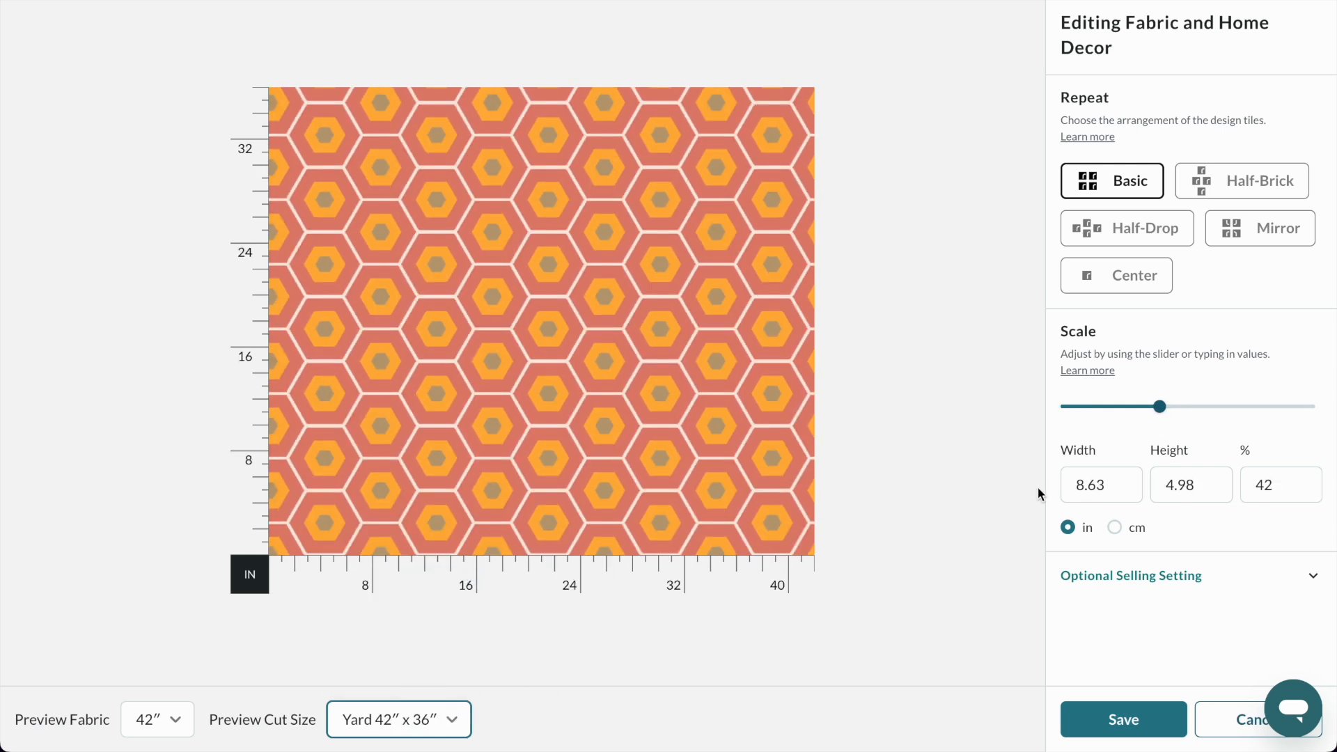
pyautogui.moveTo(1169, 404); pyautogui.dragTo(1261, 416)
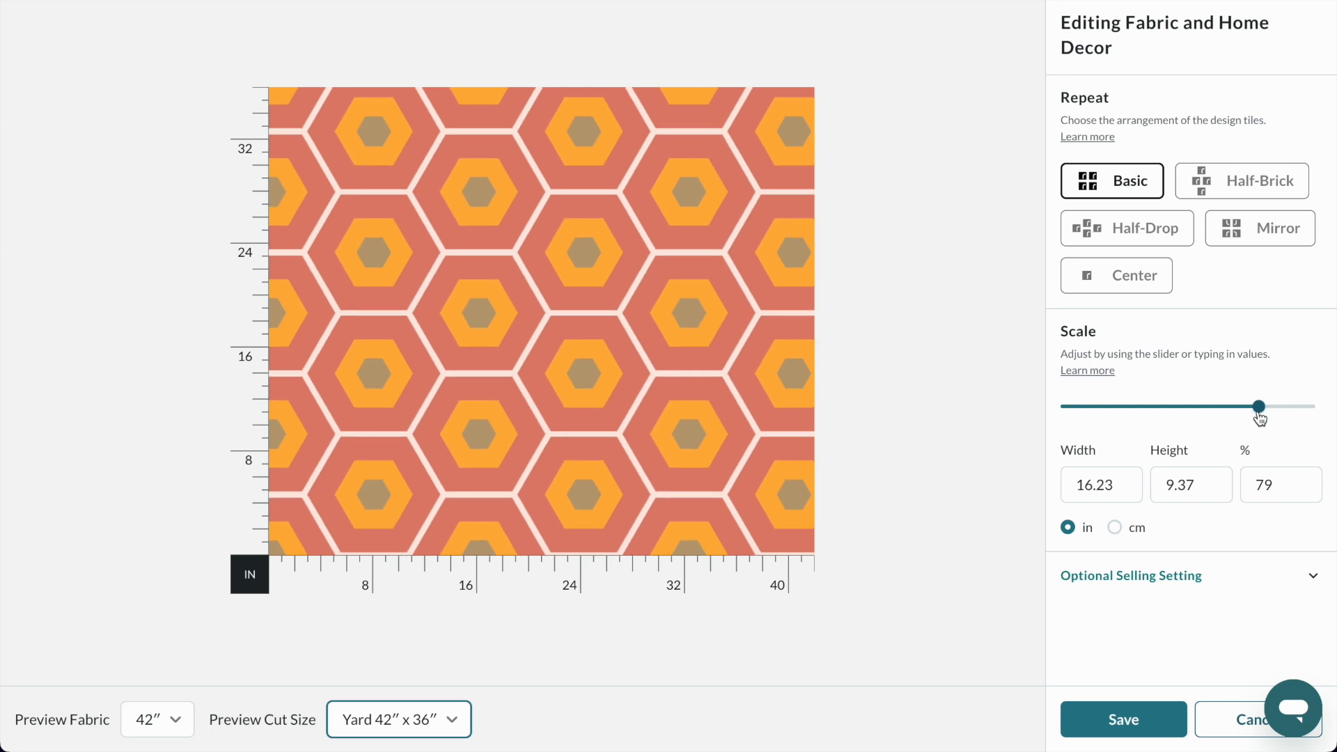
pyautogui.click(1123, 720)
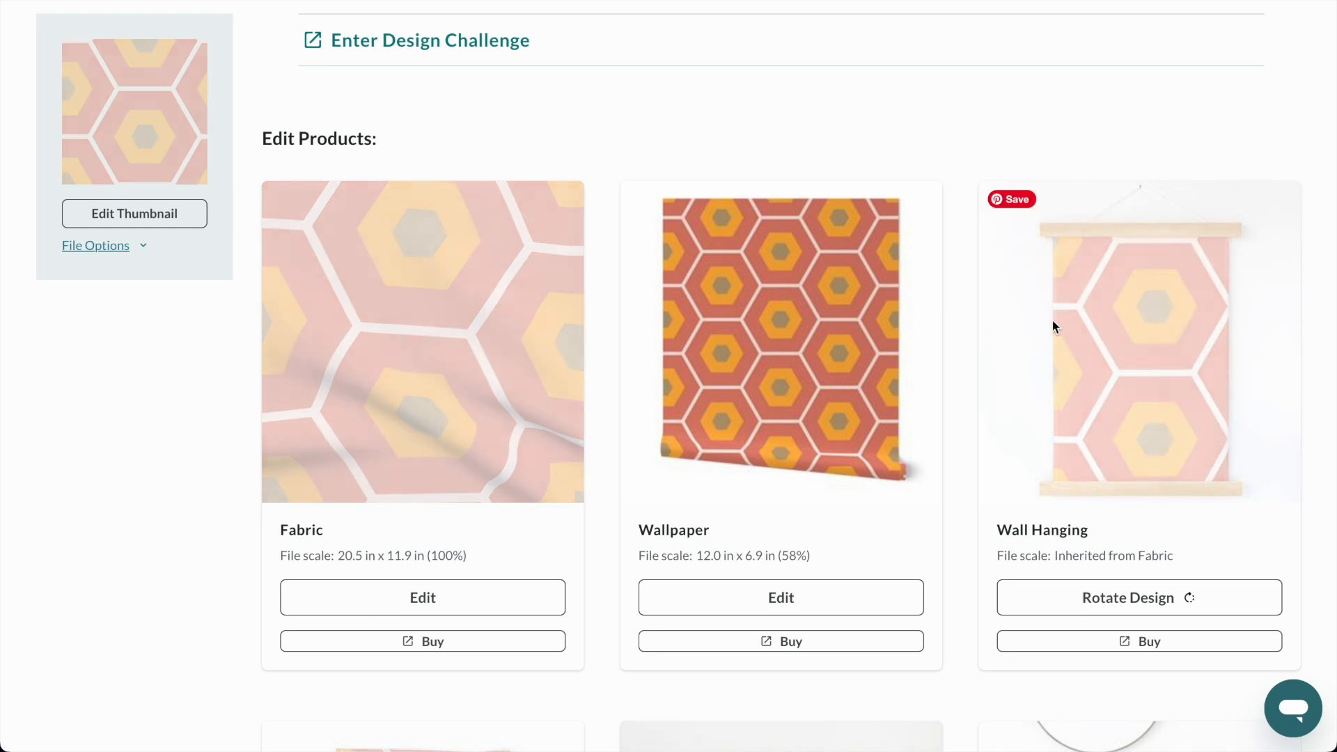
# Examine the Honeycomb 2 mockups across all home decor products, from tea towels to sheet sets.
pyautogui.scroll(-8, 962, 308)
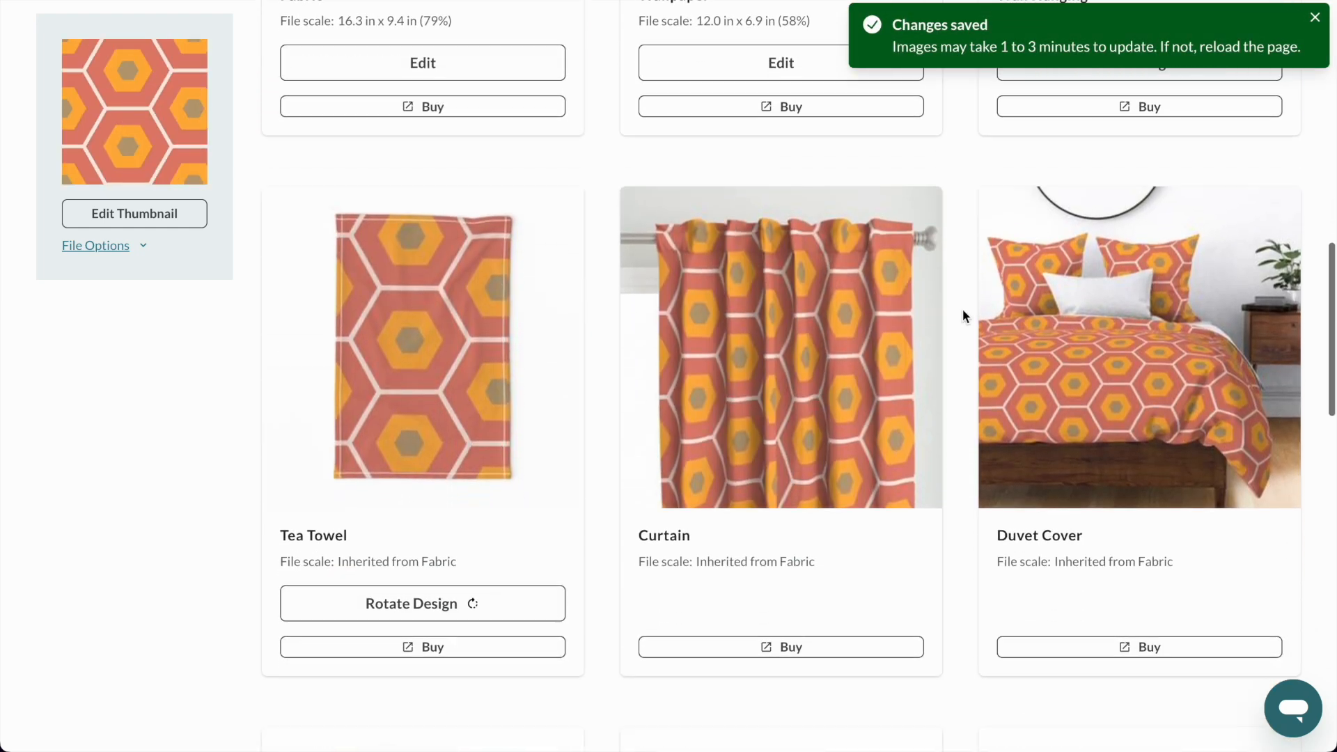
pyautogui.scroll(-6, 964, 311)
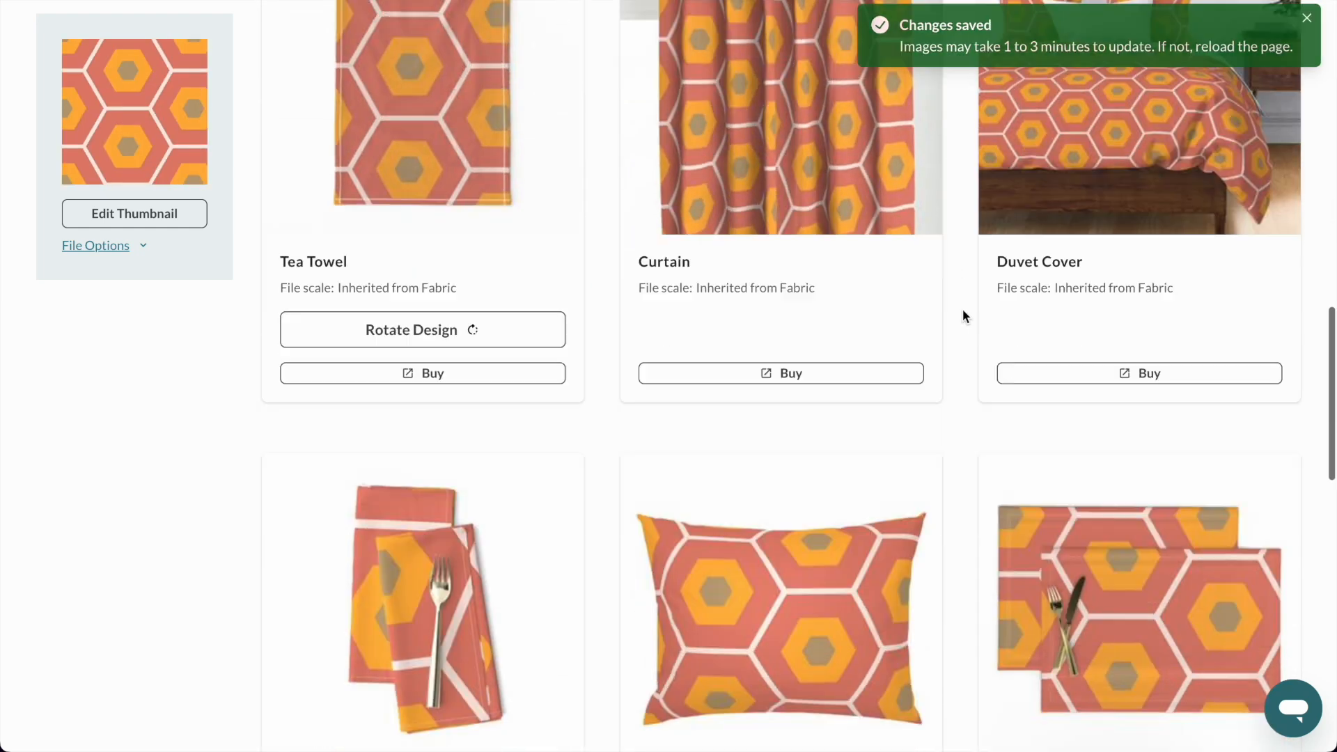
pyautogui.scroll(-9, 962, 307)
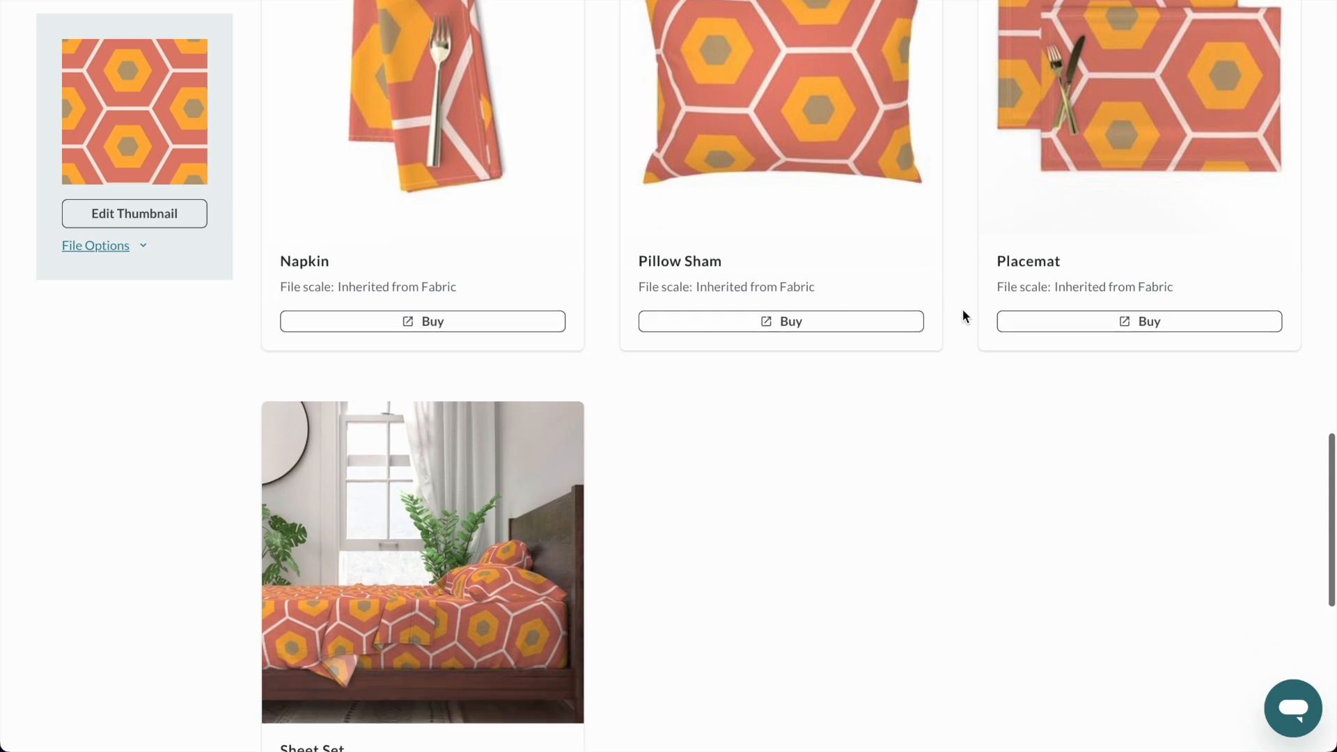
pyautogui.scroll(20, 963, 310)
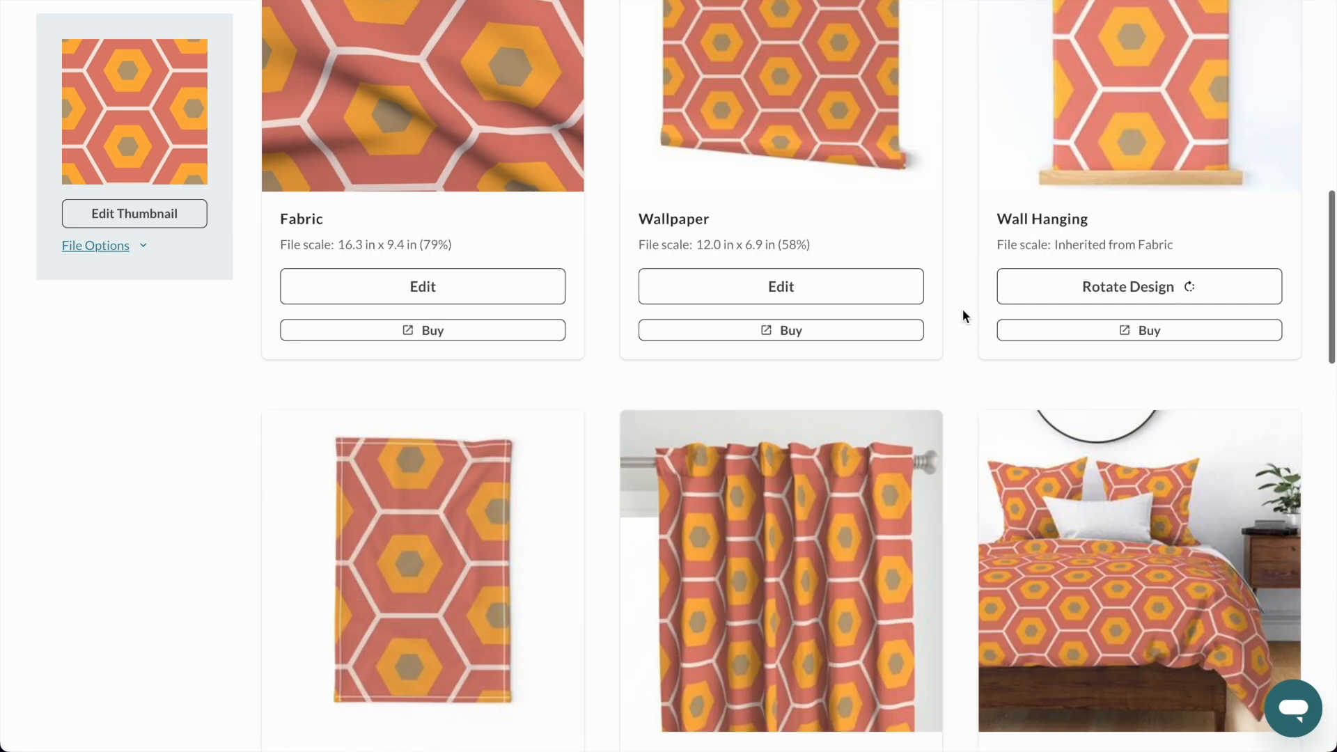
pyautogui.scroll(1, 962, 310)
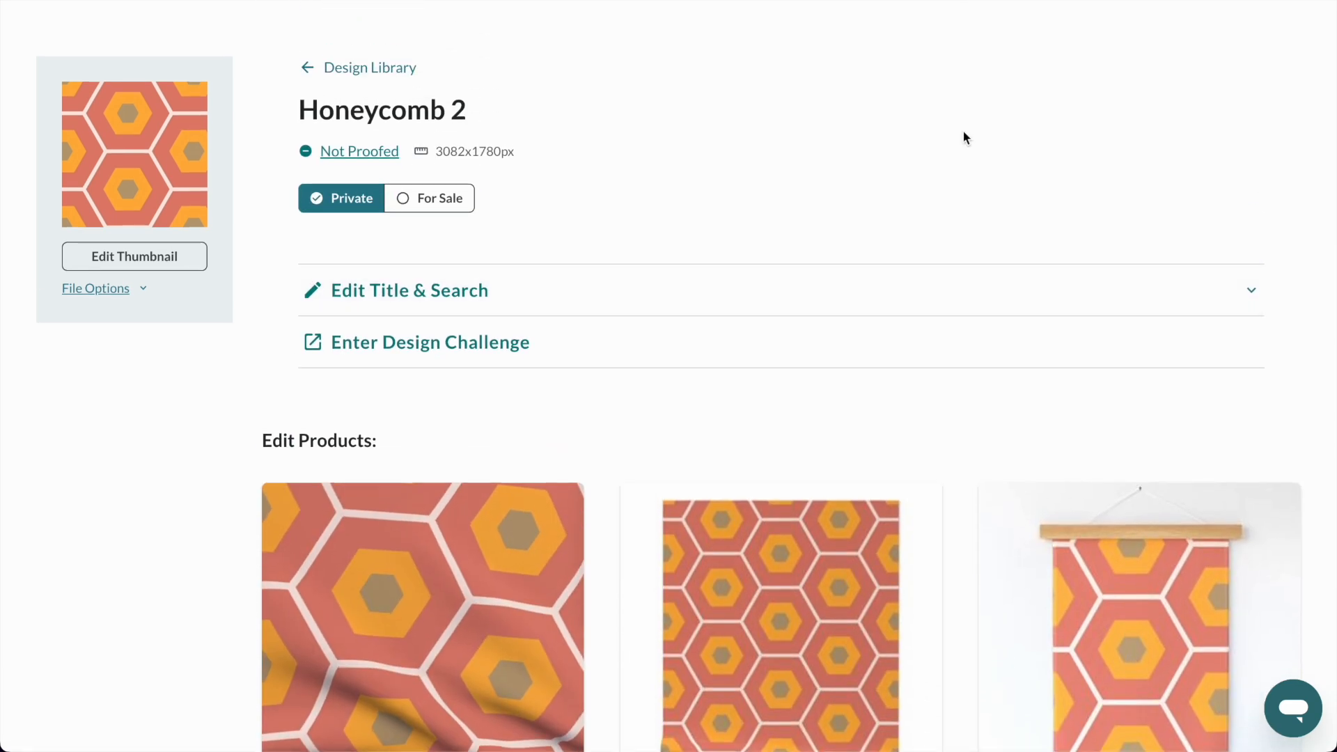
# Check Honeycomb 2's title and description fields, collapse them and review the fabric, wallpaper and wall hanging previews.
pyautogui.click(630, 288)
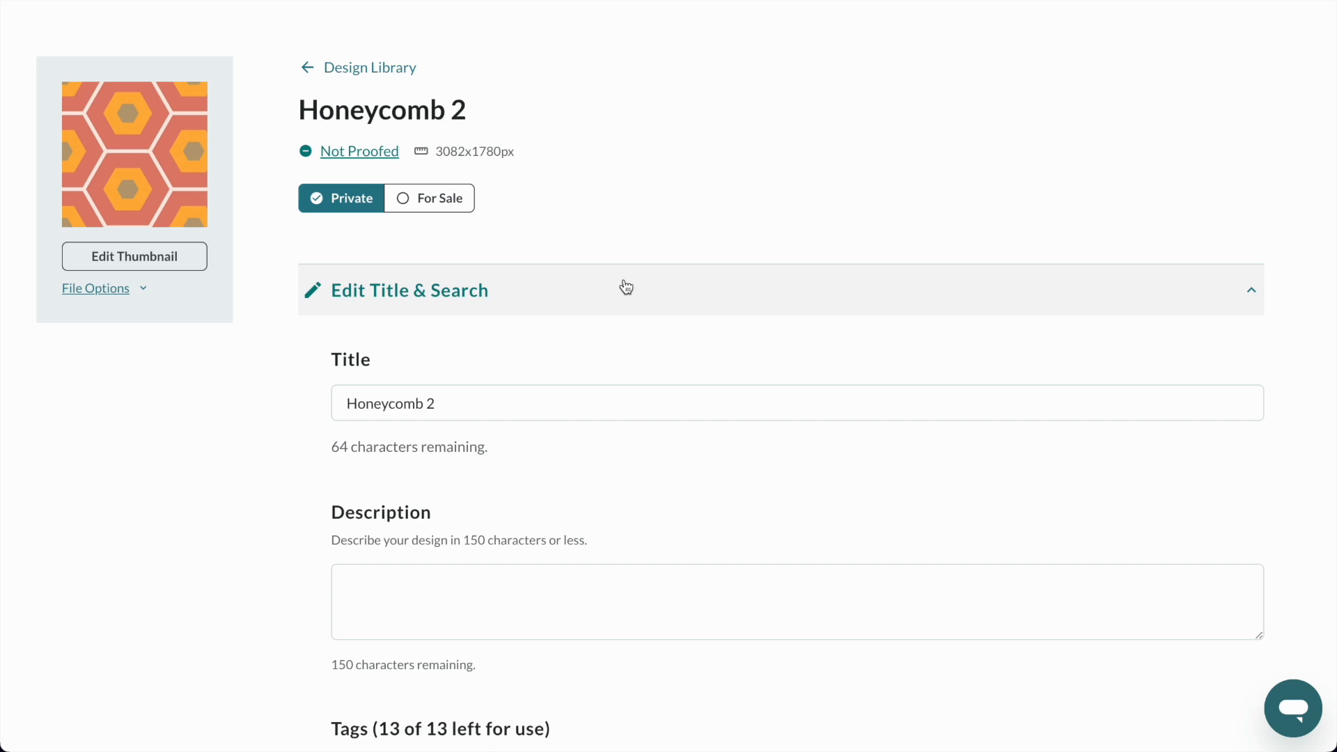
pyautogui.click(561, 300)
pyautogui.scroll(-4, 561, 301)
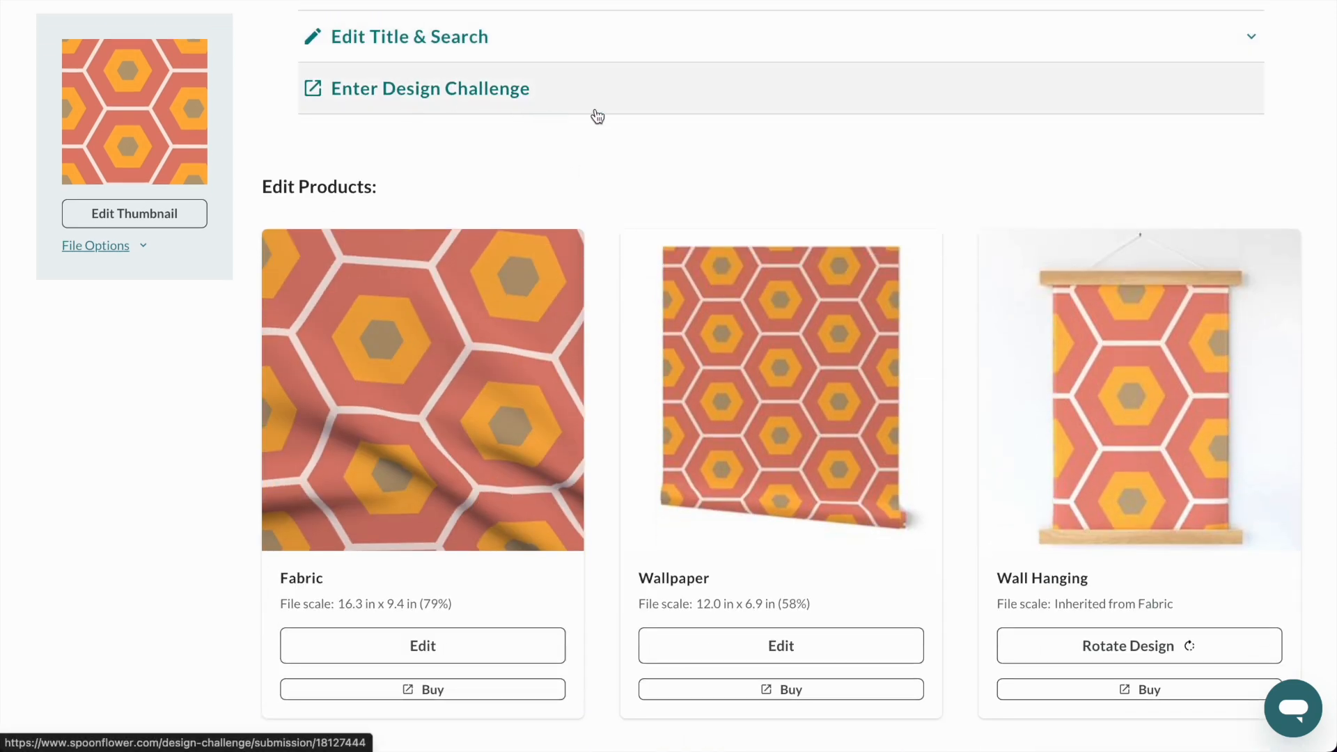
pyautogui.scroll(-4, 859, 174)
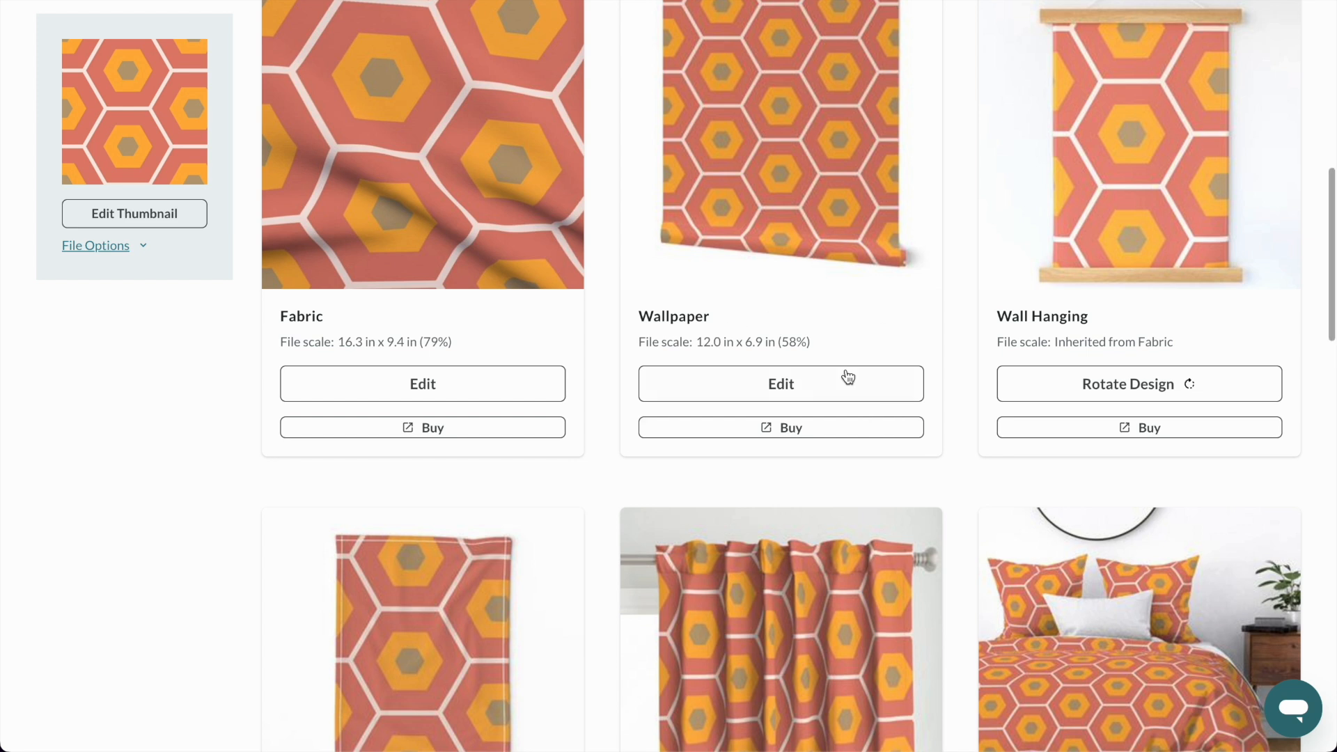
# Open the Musturd design from the design library and review its product mockups down to the napkin, pillow sham and placemat.
pyautogui.scroll(6, 929, 307)
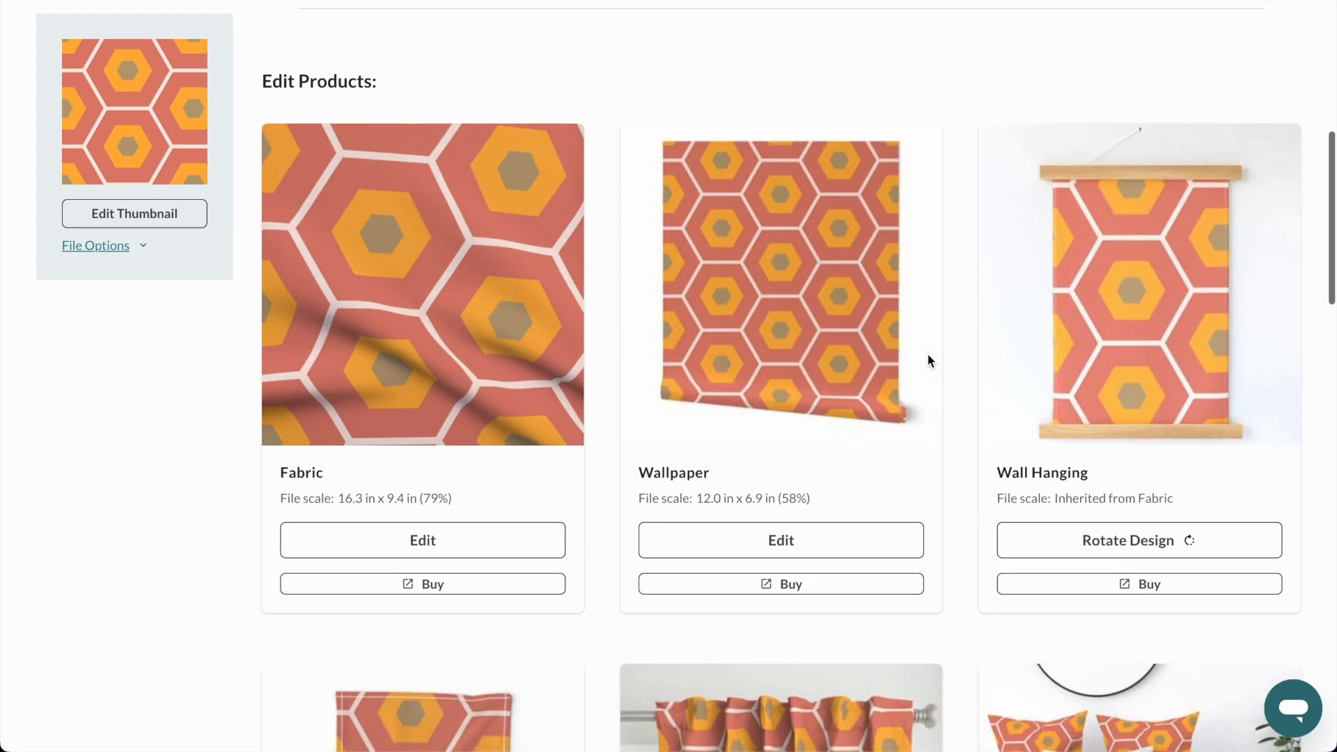
pyautogui.scroll(5, 950, 285)
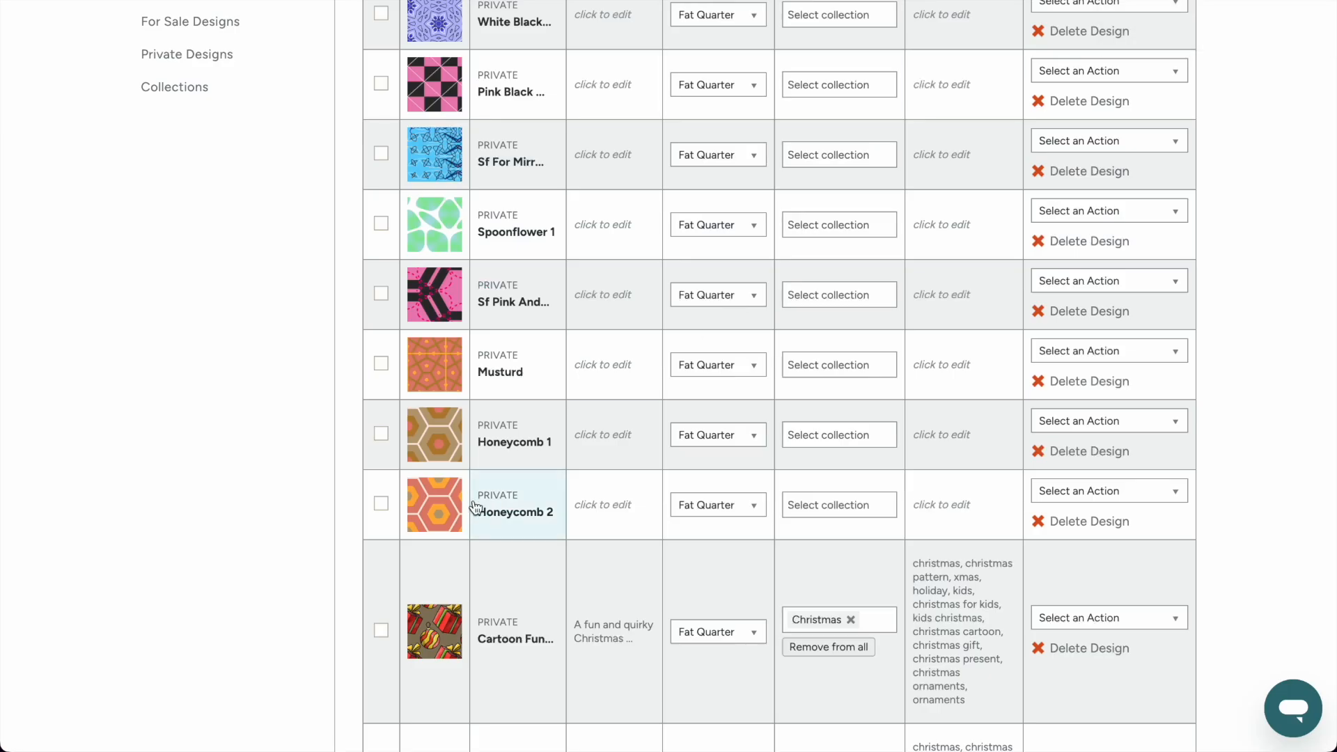
pyautogui.click(434, 382)
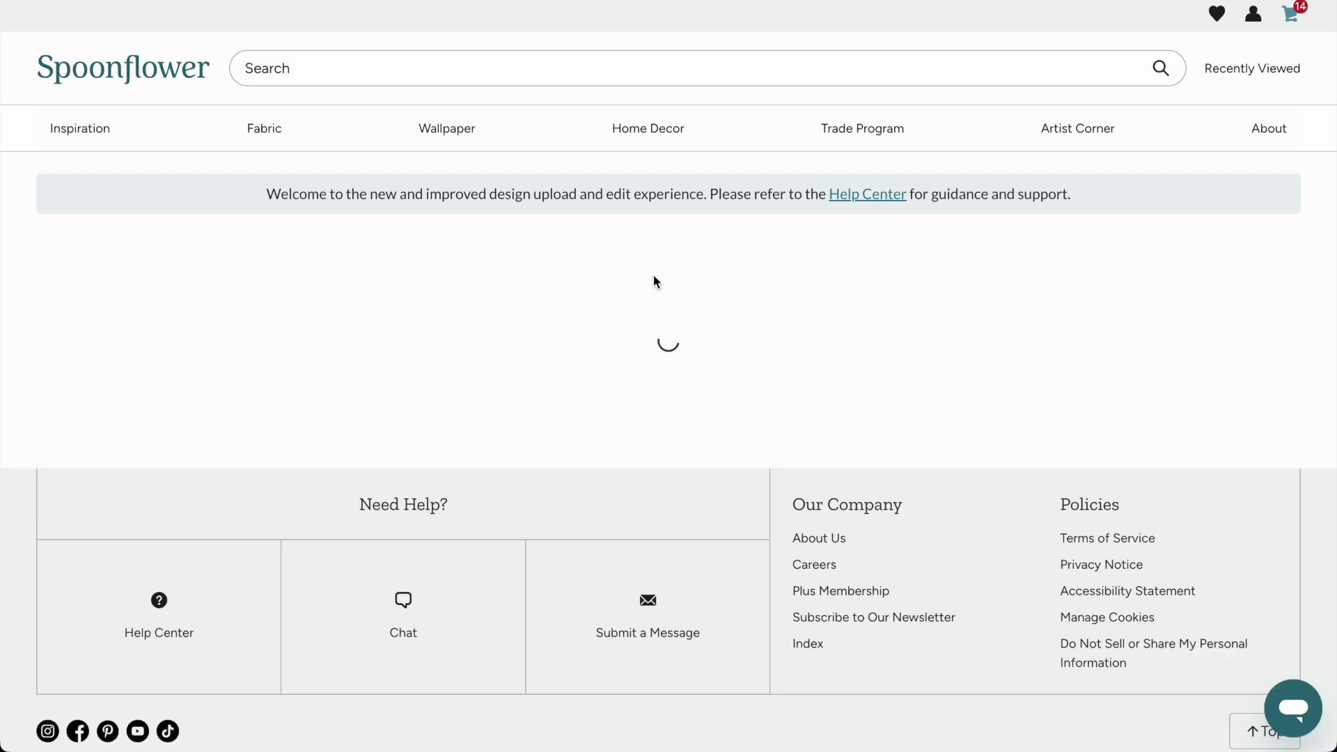
pyautogui.scroll(-15, 913, 277)
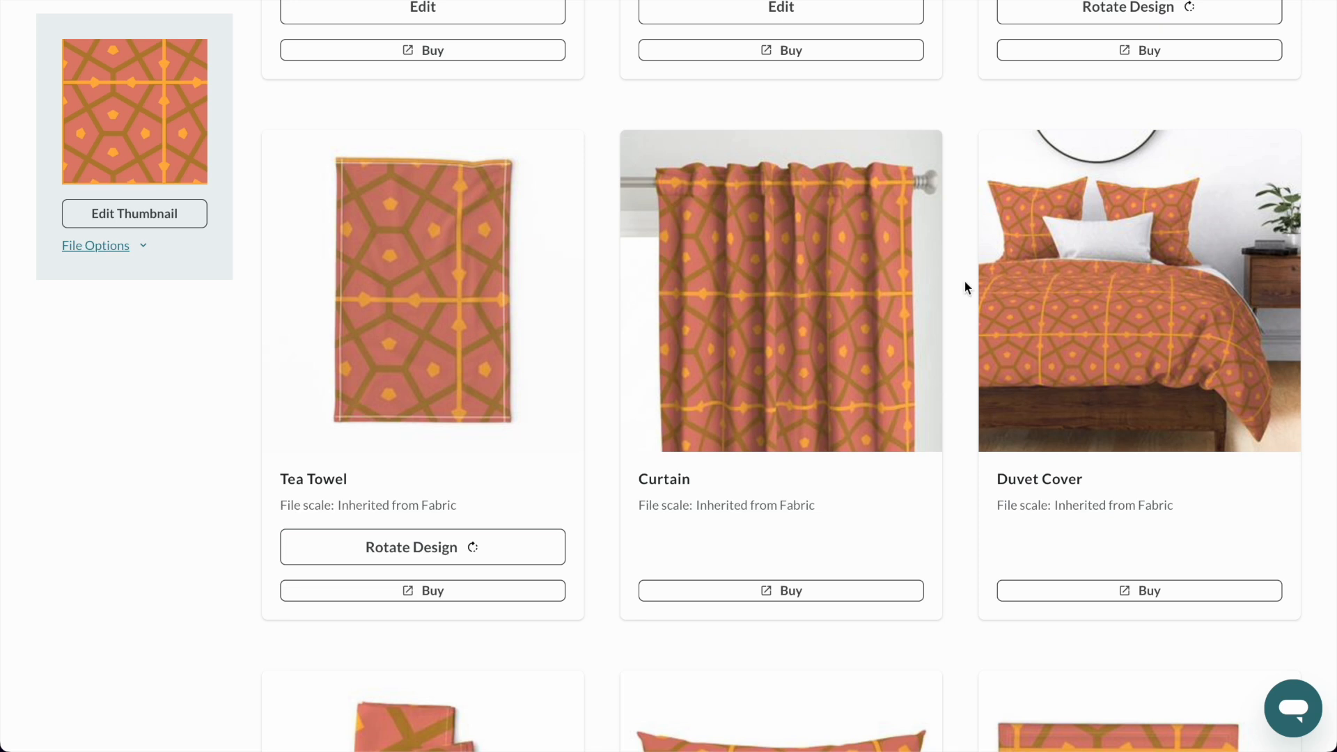
pyautogui.scroll(-6, 965, 282)
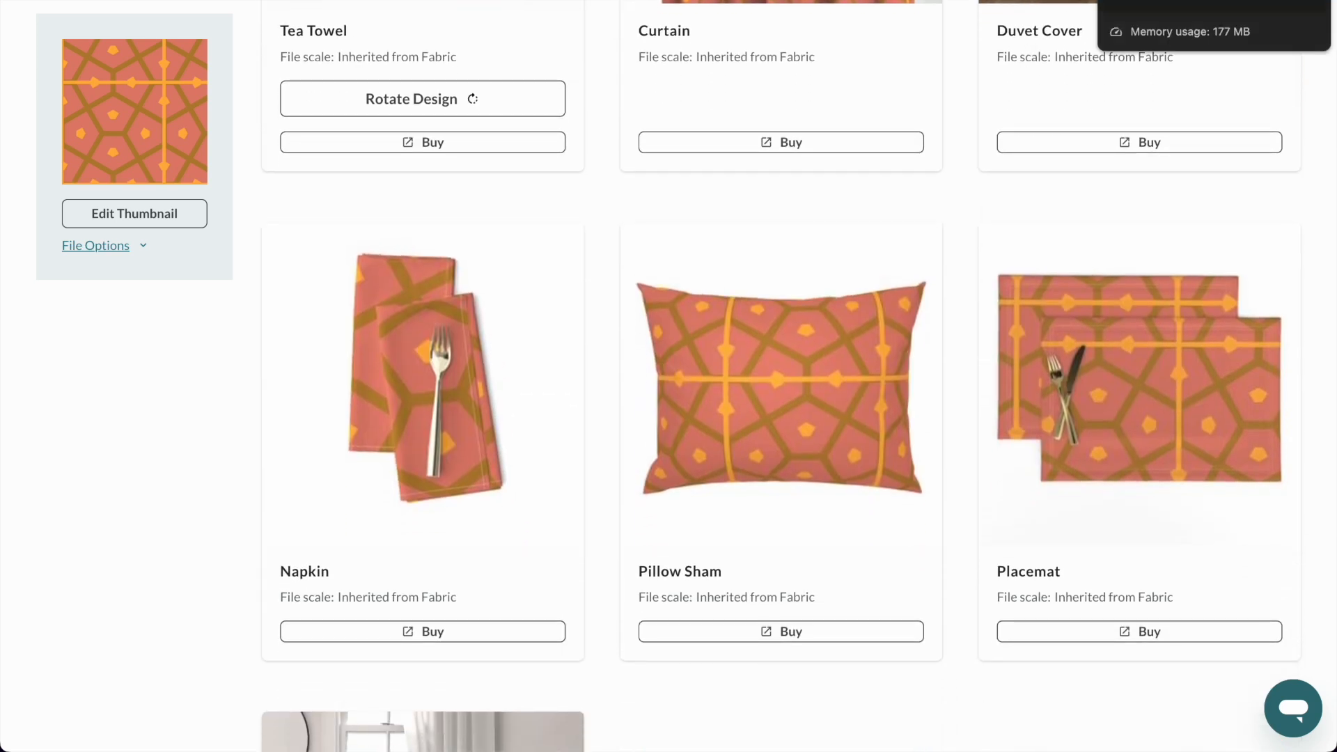
# Return to the design library, open Sf Pink And Black and review its tea towel, curtain and duvet cover previews.
pyautogui.hotkey('ctrl', 'Tab')
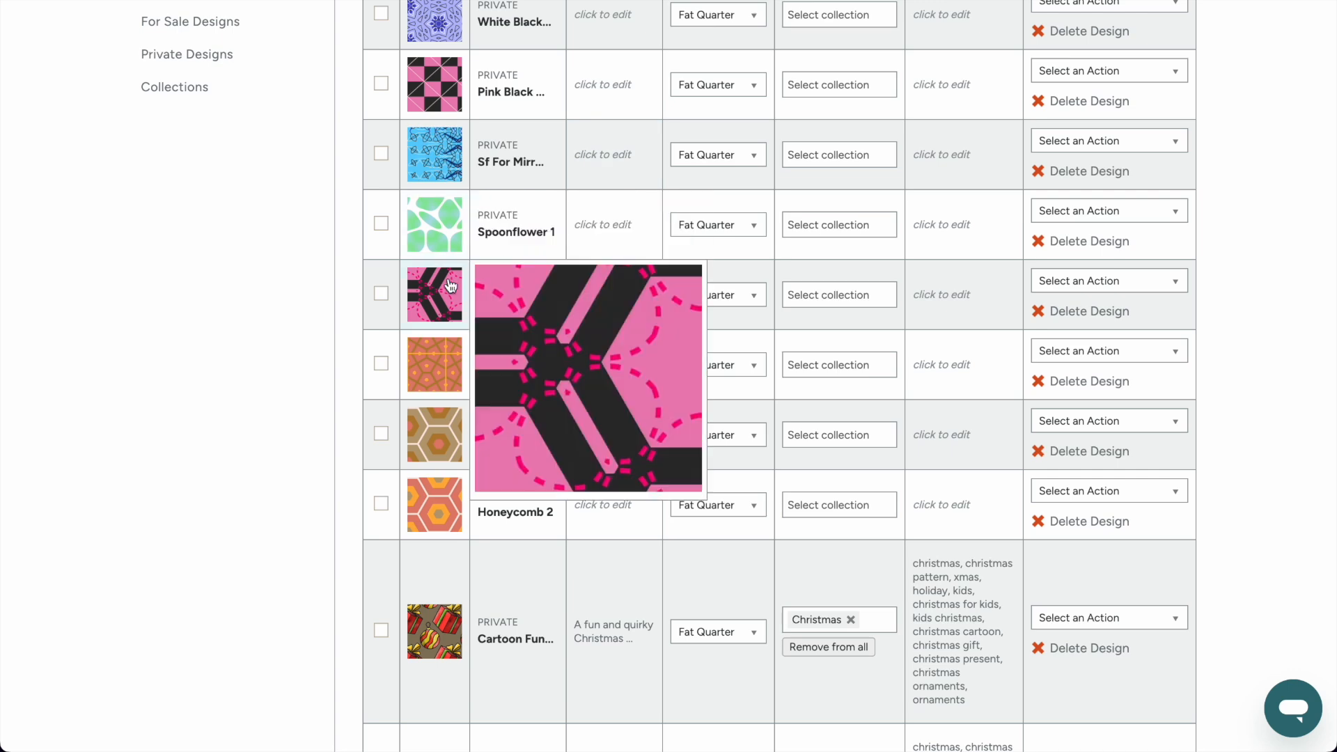
pyautogui.moveTo(452, 127)
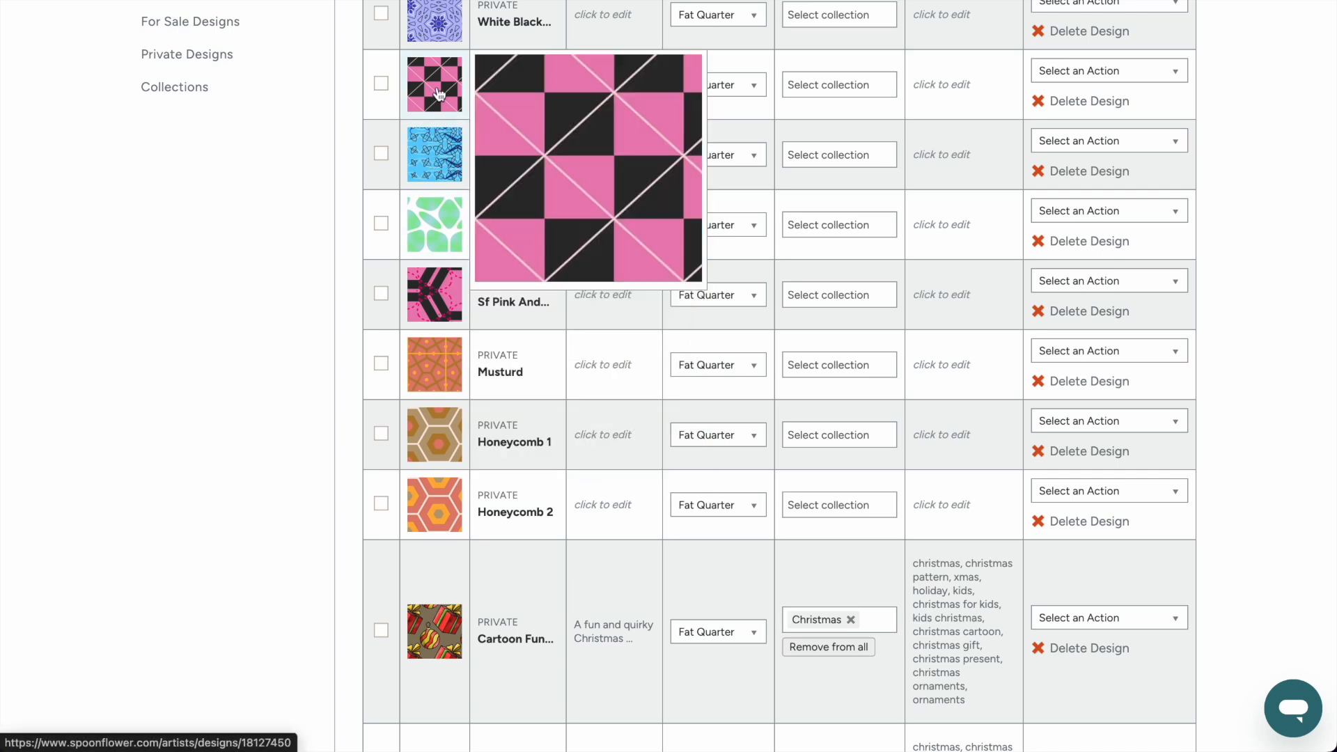
pyautogui.hotkey('ctrl', 'Tab')
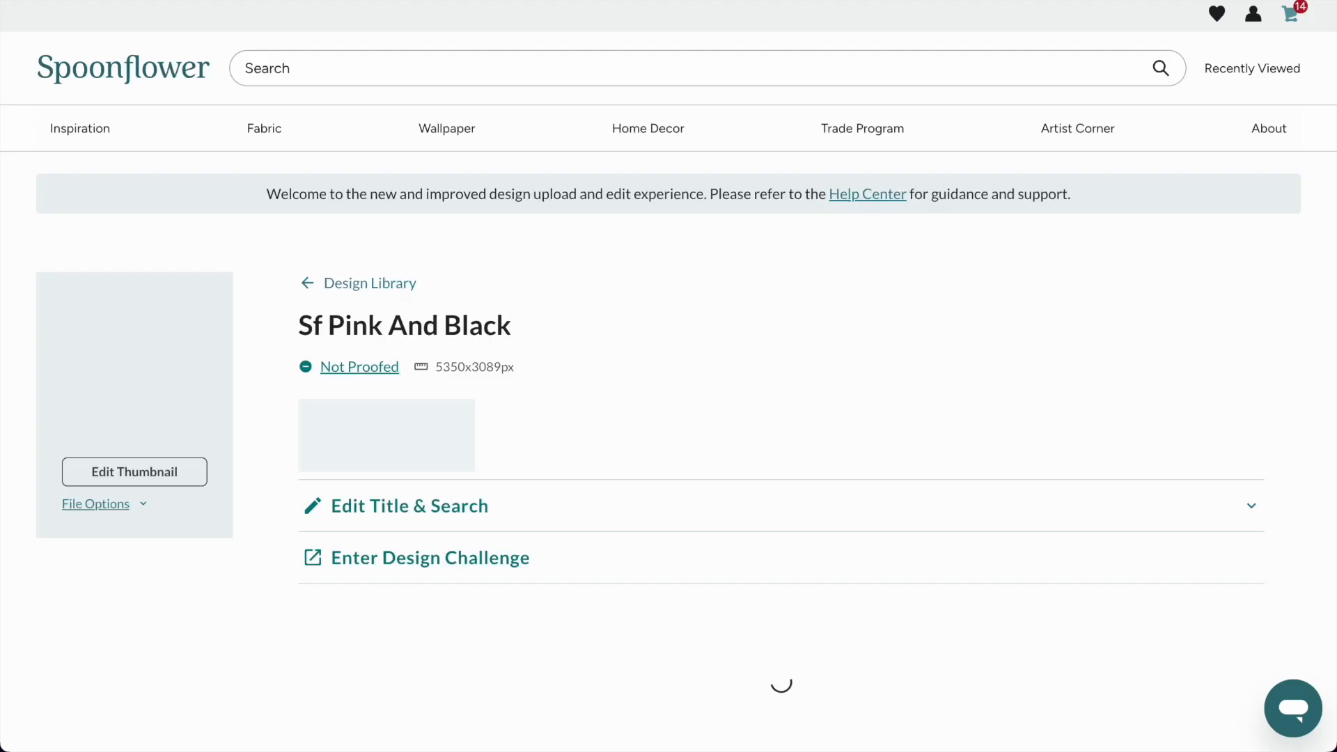
pyautogui.scroll(-4, 800, 239)
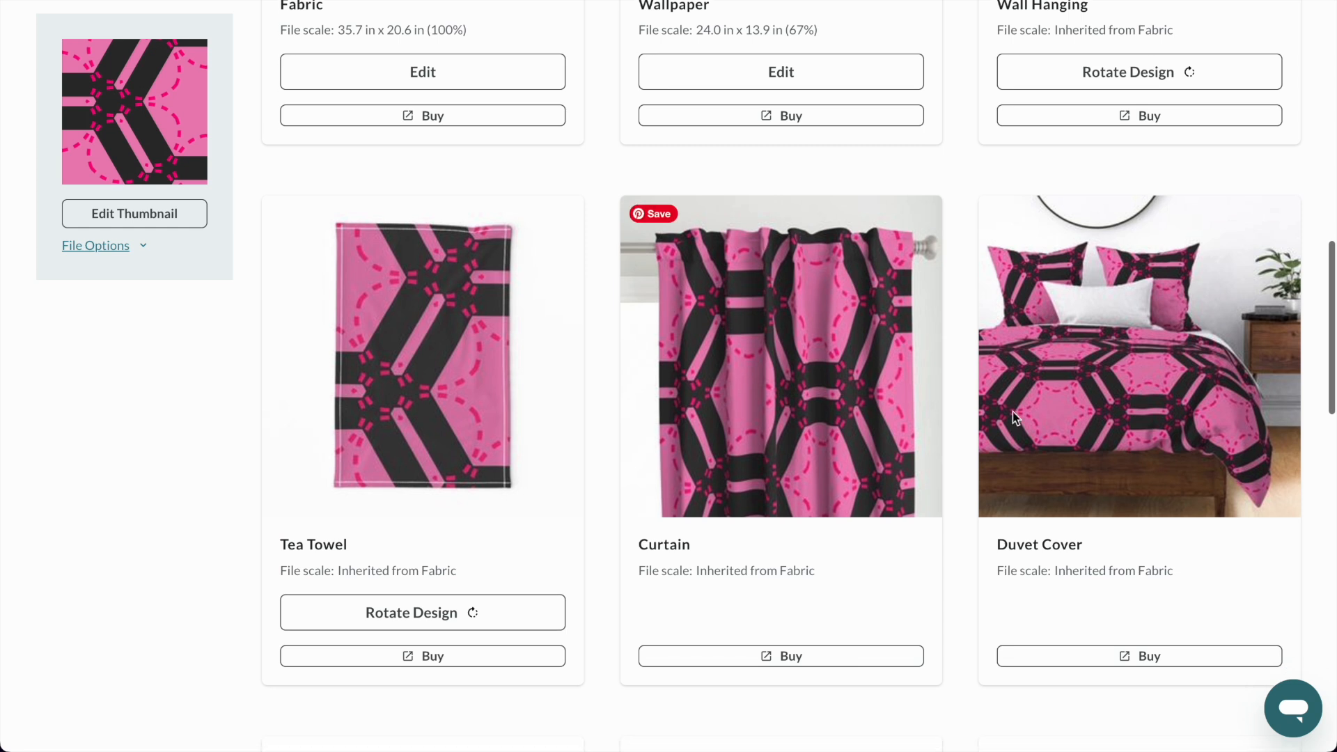
# Set the fabric and home decor scale of Sf Pink And Black to 49% and save the changes.
pyautogui.scroll(4, 760, 394)
pyautogui.click(388, 358)
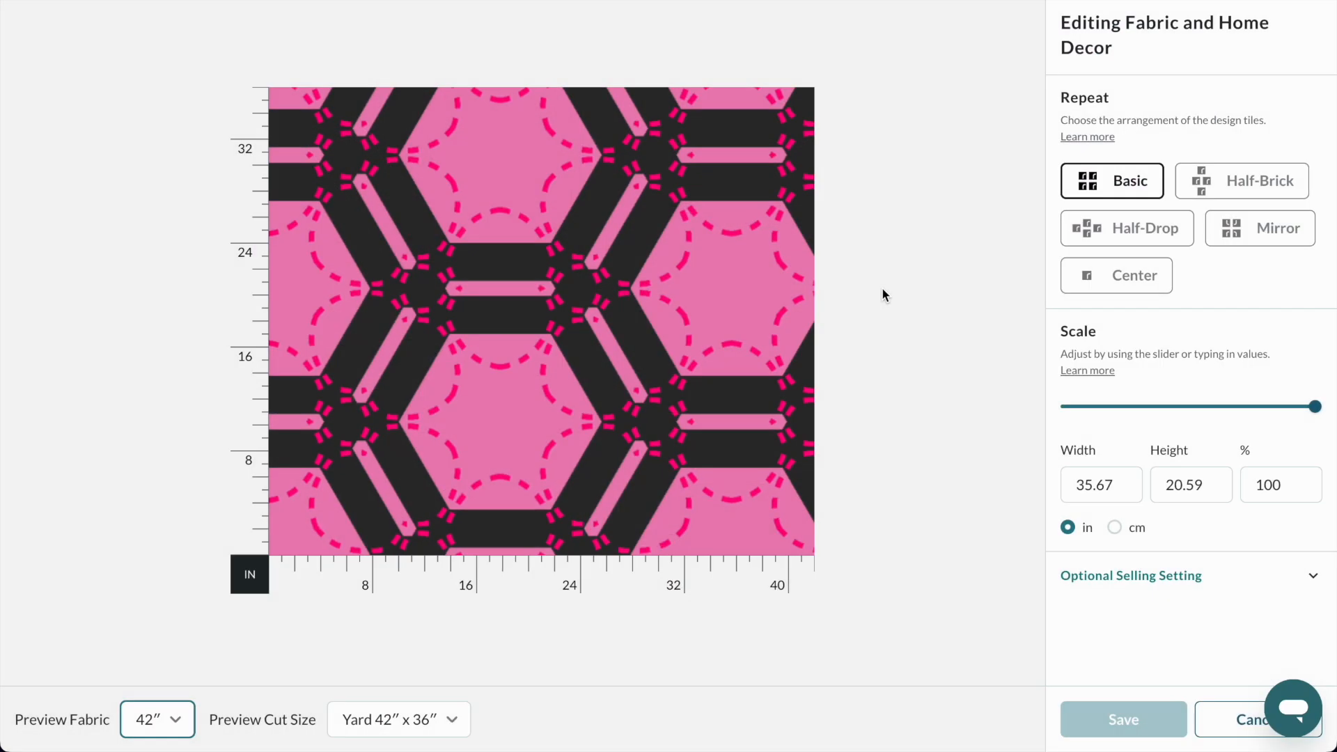
pyautogui.moveTo(1315, 406); pyautogui.dragTo(1181, 407)
pyautogui.click(1131, 722)
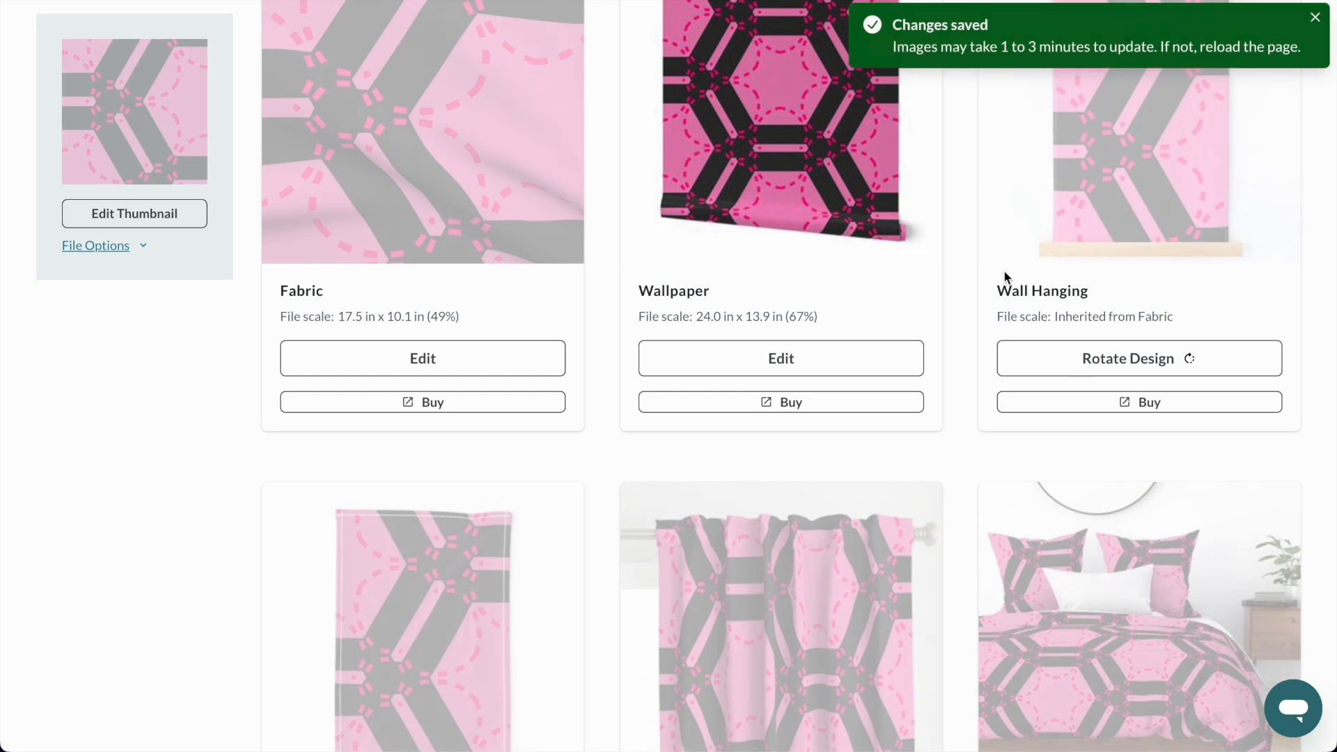
pyautogui.scroll(-1, 1006, 273)
pyautogui.scroll(-3, 1005, 271)
pyautogui.scroll(9, 1004, 271)
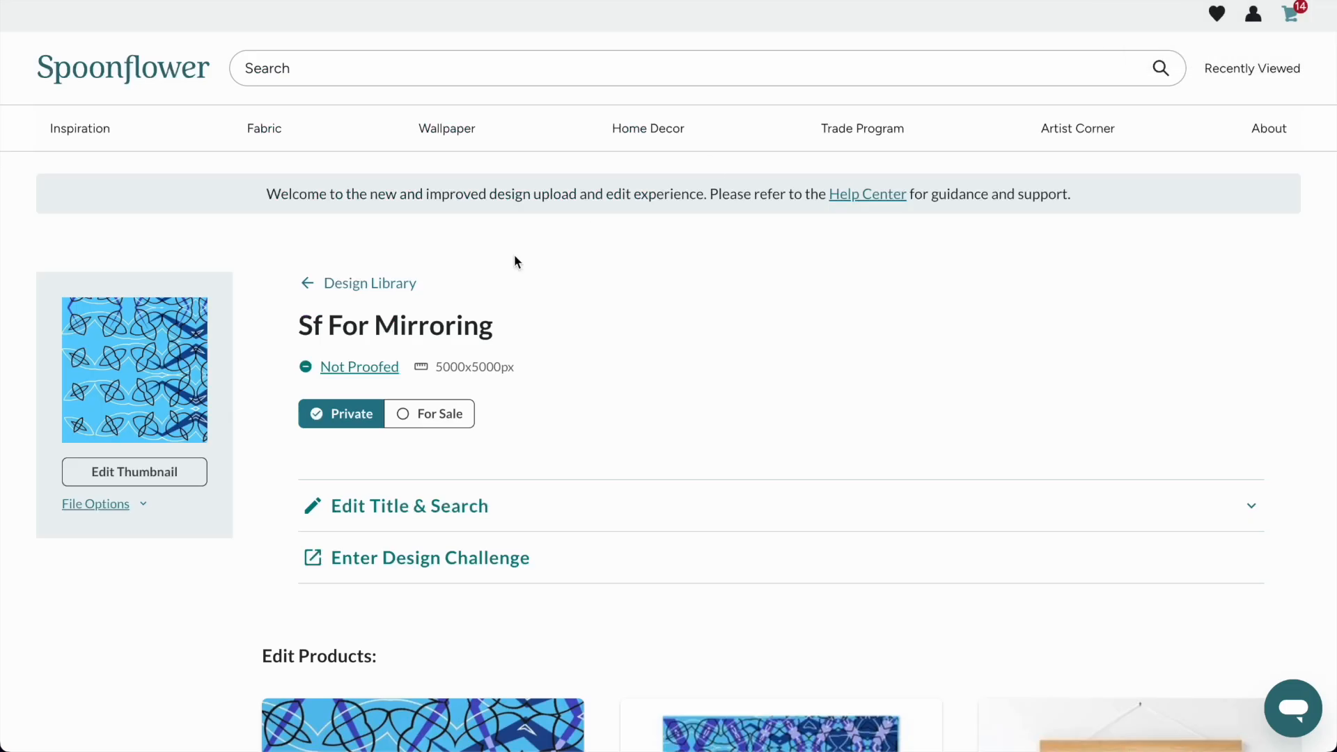
# Examine how Sf For Mirroring repeats on the fabric, wallpaper, wall hanging, tea towel, curtain and duvet cover previews.
pyautogui.scroll(-3, 509, 259)
pyautogui.scroll(-3, 500, 261)
pyautogui.scroll(6, 565, 302)
pyautogui.scroll(-4, 566, 302)
pyautogui.scroll(-2, 566, 306)
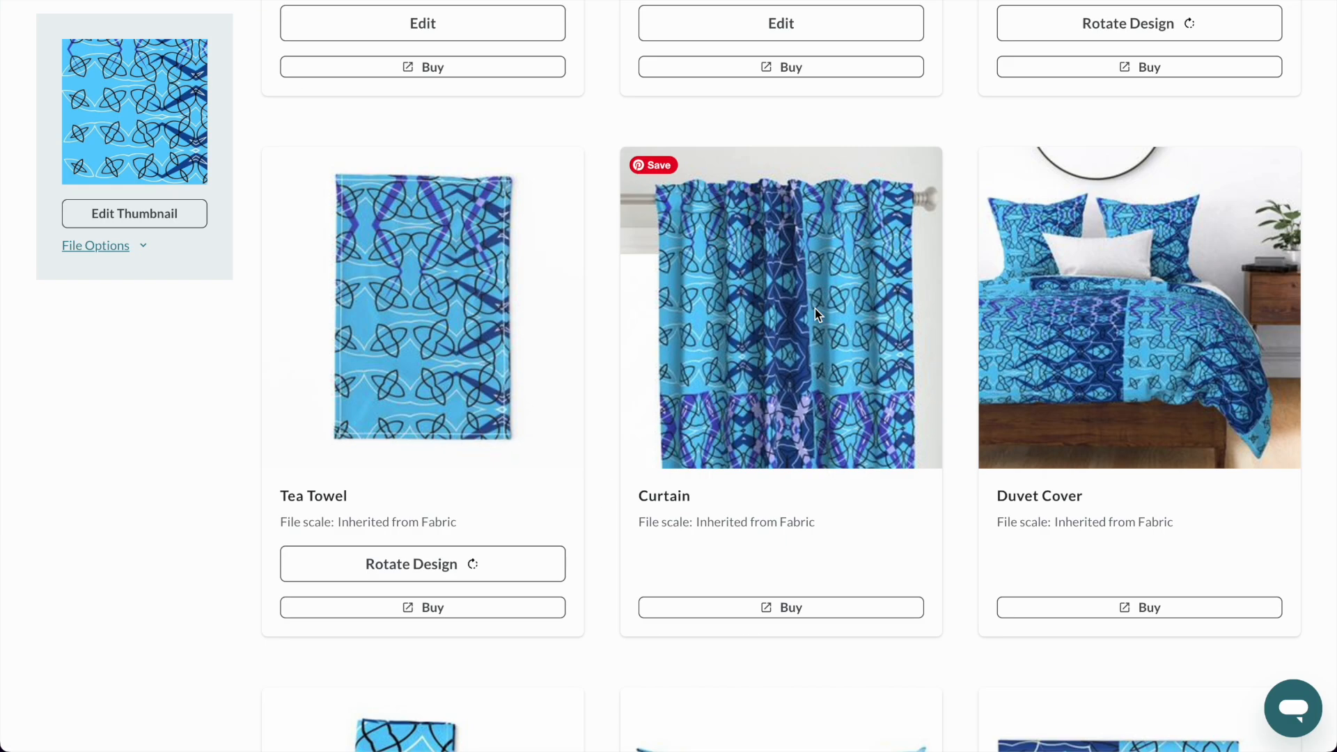
pyautogui.scroll(6, 620, 331)
pyautogui.scroll(-3, 786, 432)
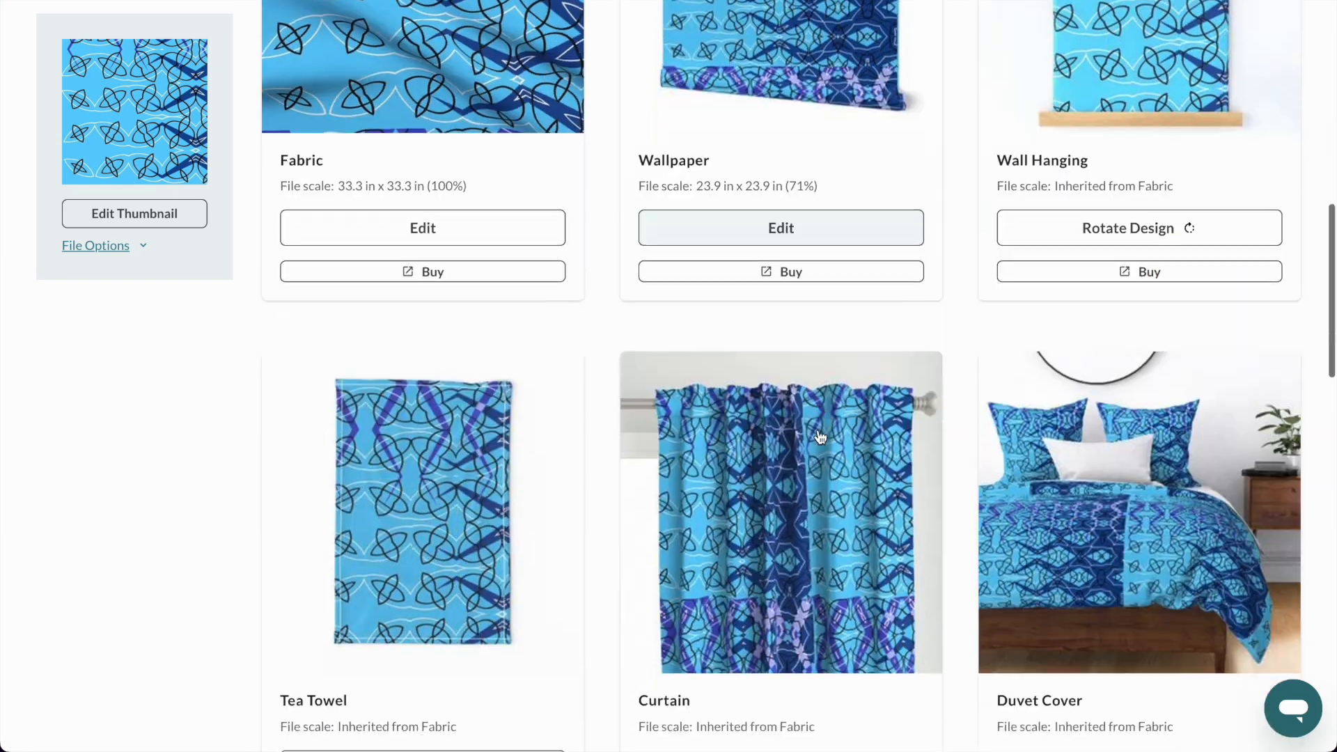
pyautogui.scroll(-2, 820, 437)
pyautogui.scroll(3, 627, 215)
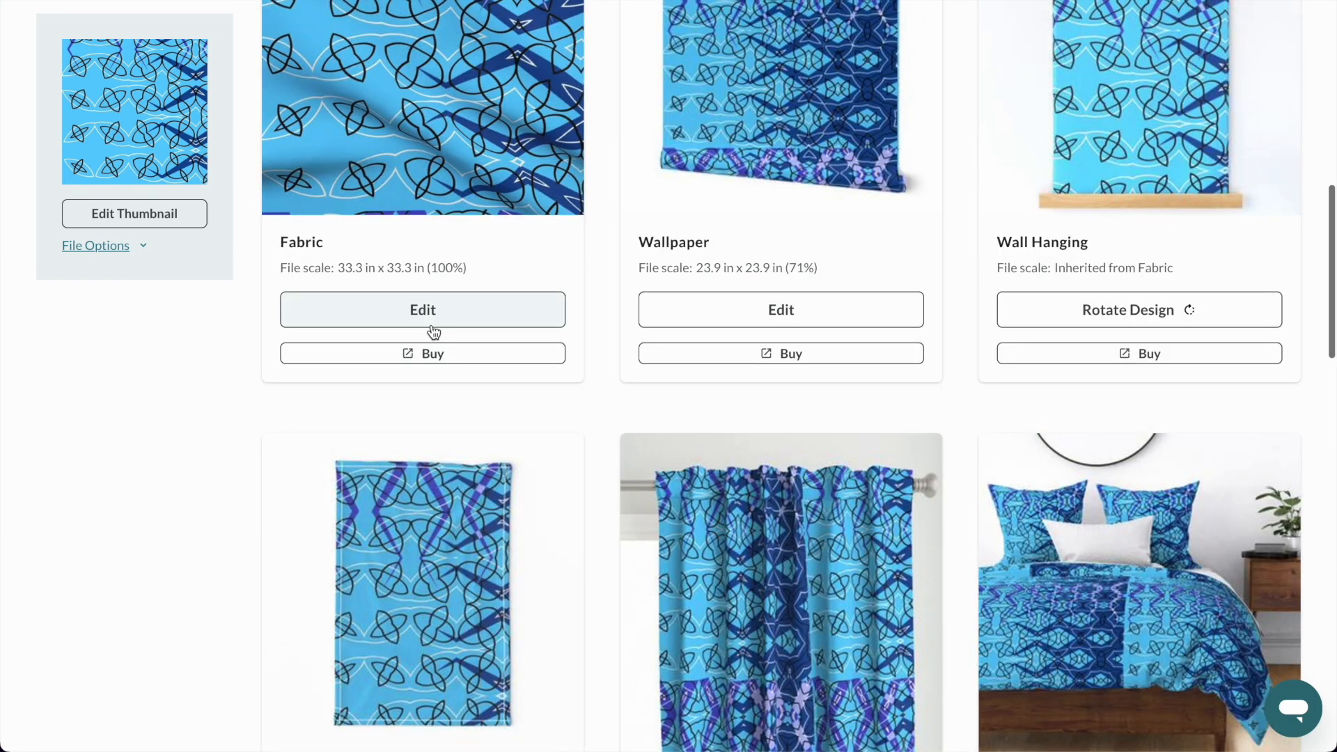
# Change the fabric repeat of Sf For Mirroring to Mirror, set the scale to 92% and save the settings.
pyautogui.click(432, 327)
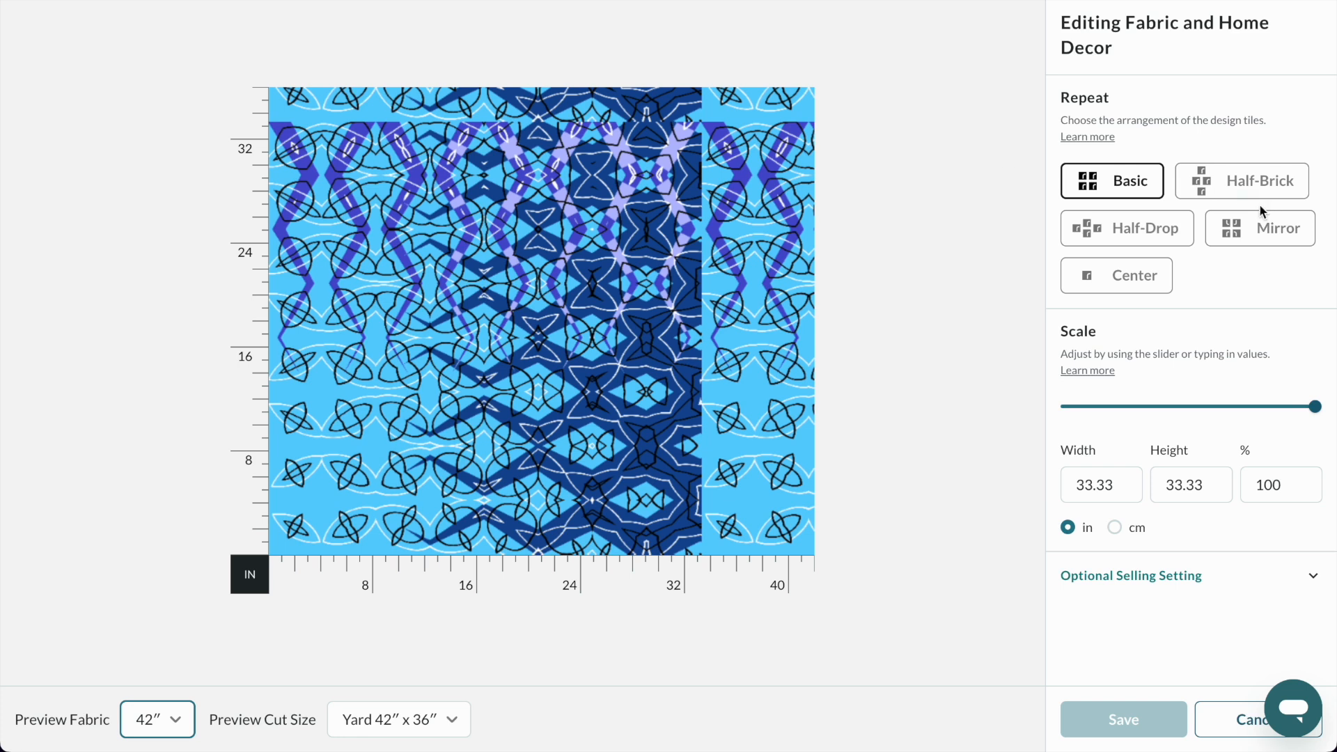
pyautogui.click(1251, 230)
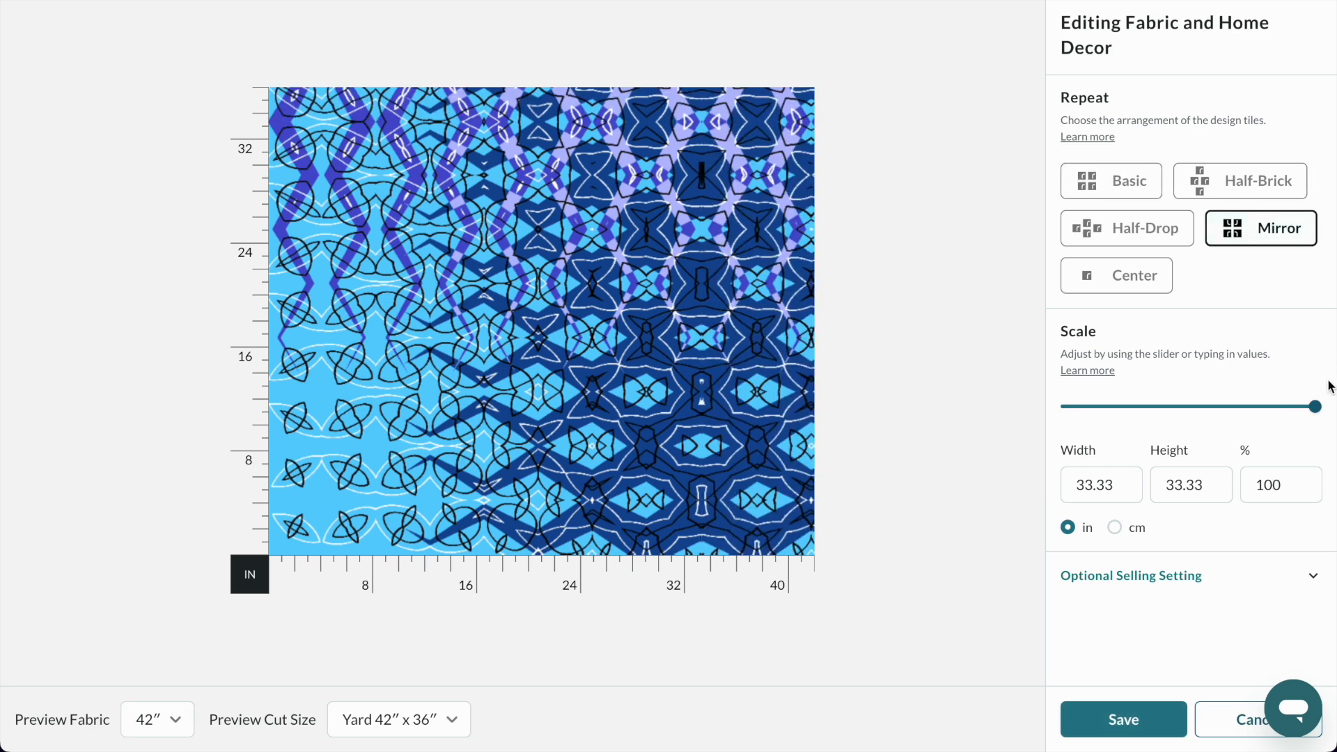
pyautogui.moveTo(1315, 407)
pyautogui.mouseDown()
pyautogui.moveTo(1269, 408)
pyautogui.moveTo(1295, 412)
pyautogui.mouseUp()
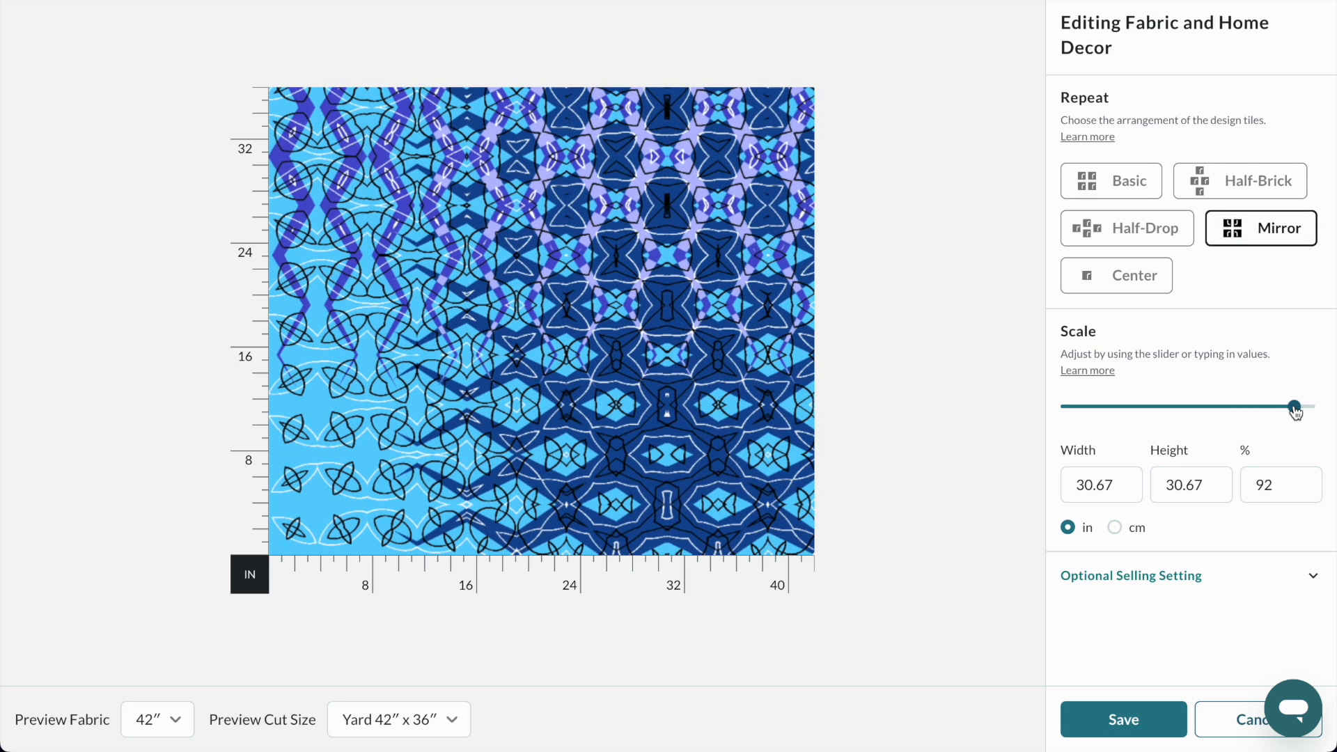
pyautogui.click(1123, 719)
# Review the mirrored repeat of Sf For Mirroring across the product mockups and compare the fabric with the wallpaper preview.
pyautogui.scroll(-2, 964, 339)
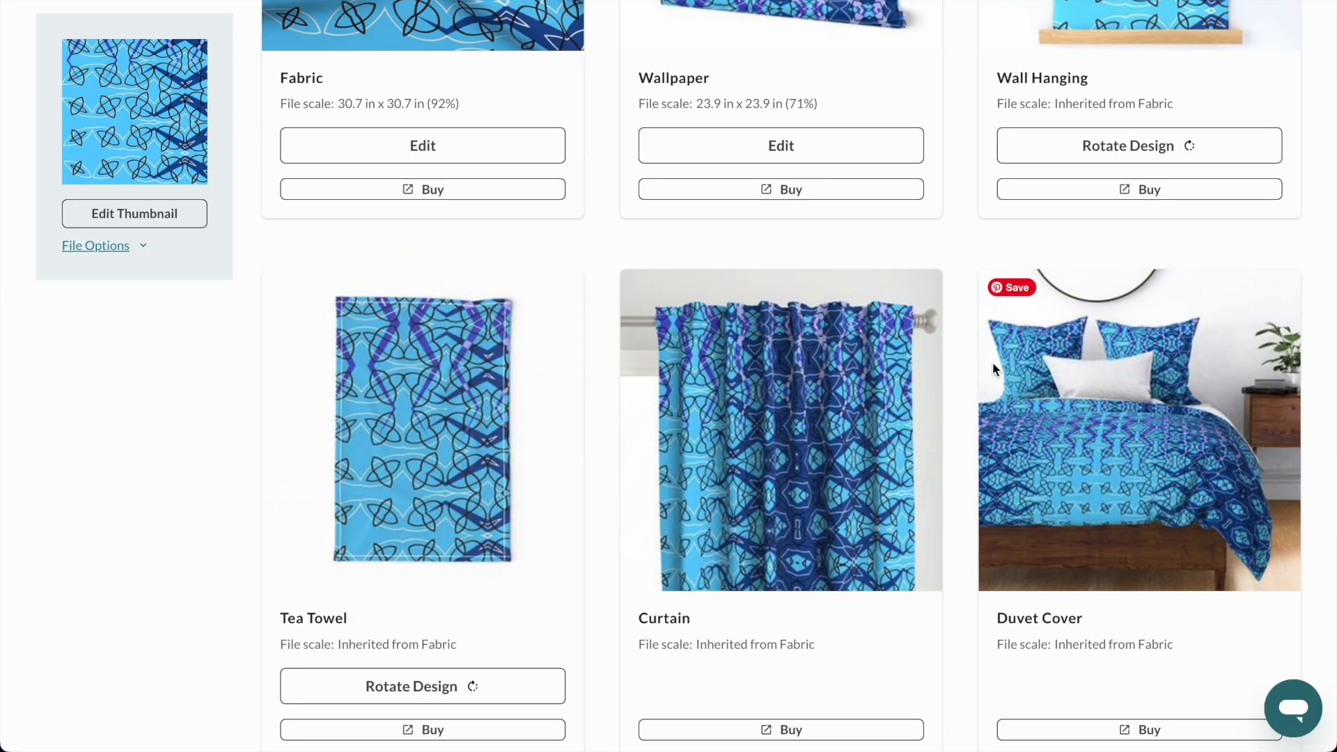
pyautogui.scroll(-12, 993, 362)
pyautogui.scroll(-4, 993, 363)
pyautogui.scroll(20, 992, 364)
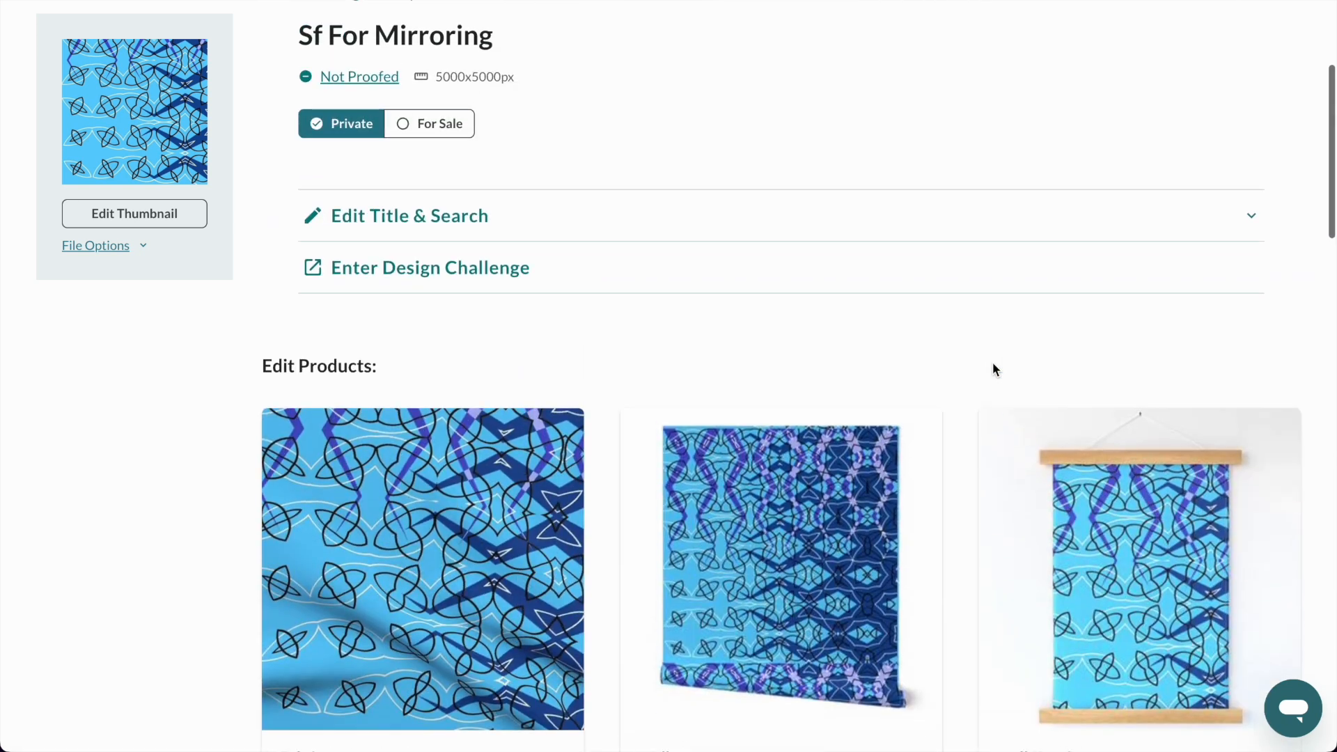
pyautogui.scroll(-3, 993, 362)
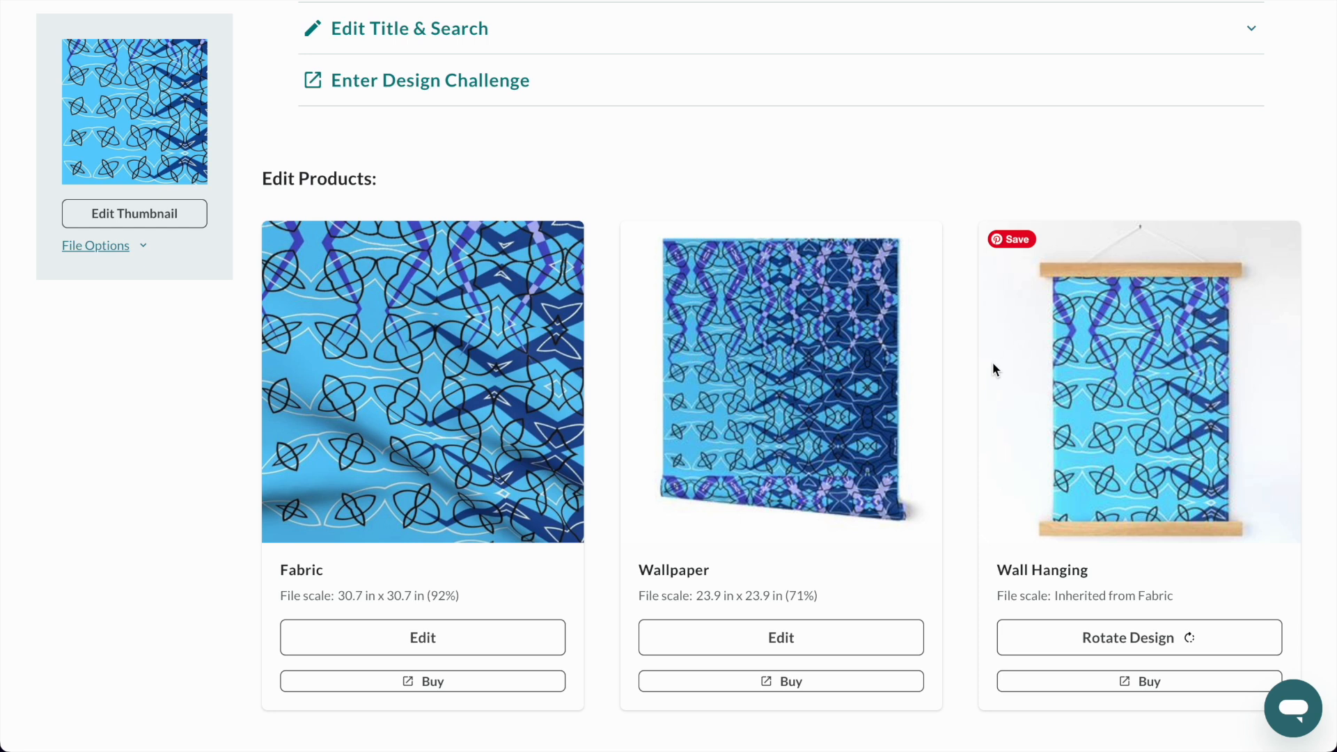
pyautogui.scroll(-4, 993, 370)
pyautogui.scroll(1, 993, 369)
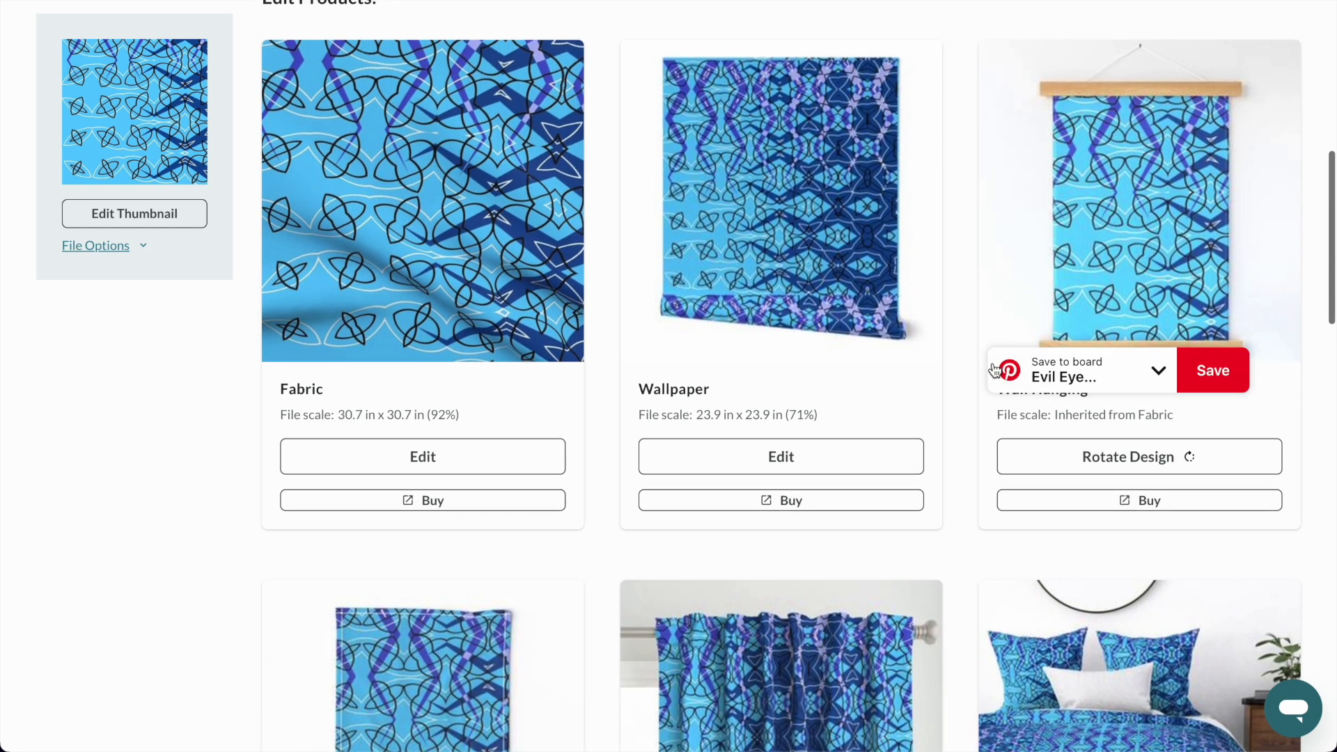
pyautogui.scroll(6, 962, 236)
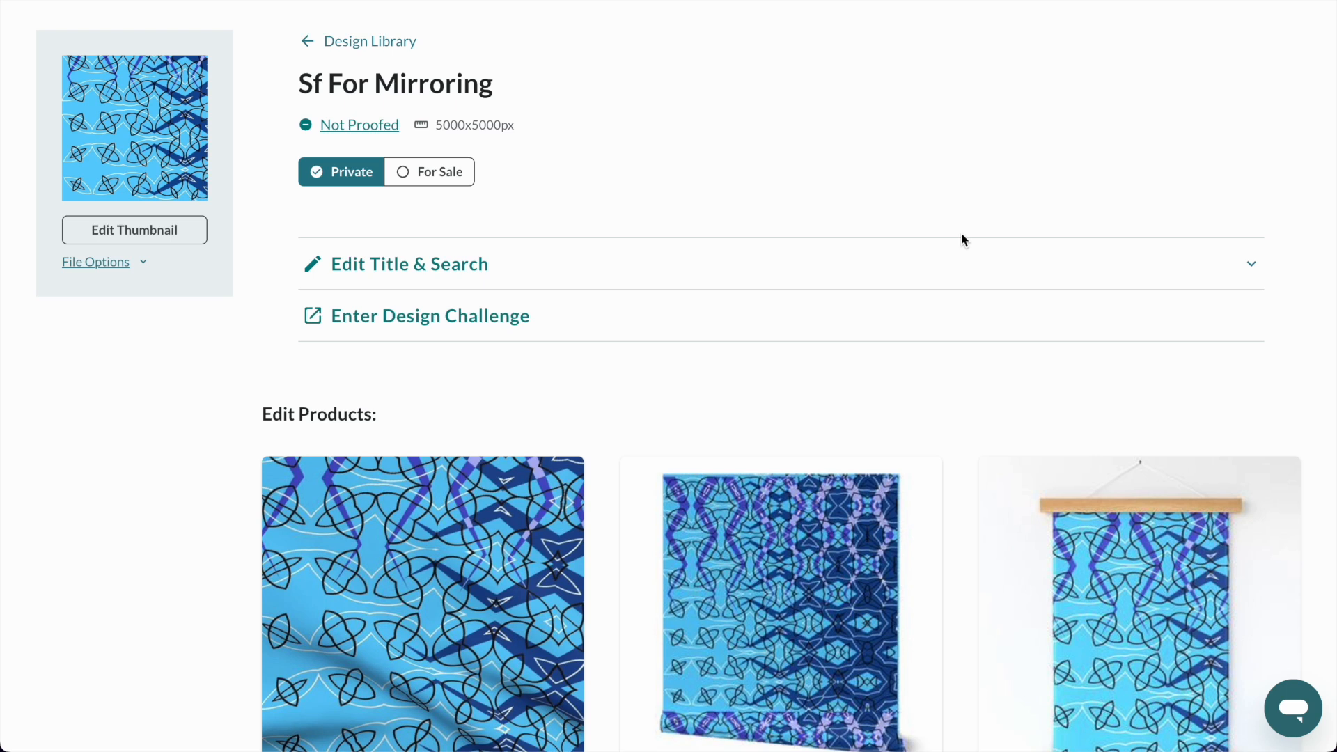
pyautogui.scroll(-10, 962, 239)
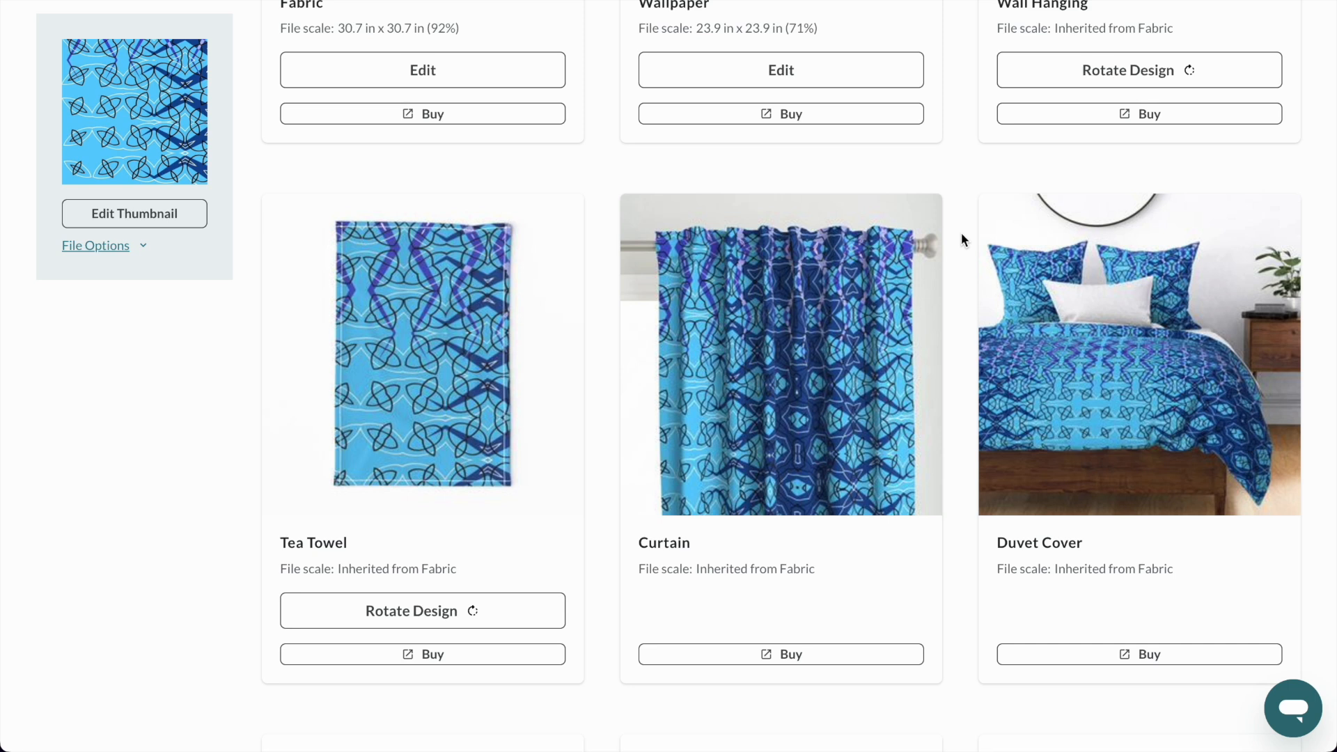
pyautogui.scroll(15, 962, 234)
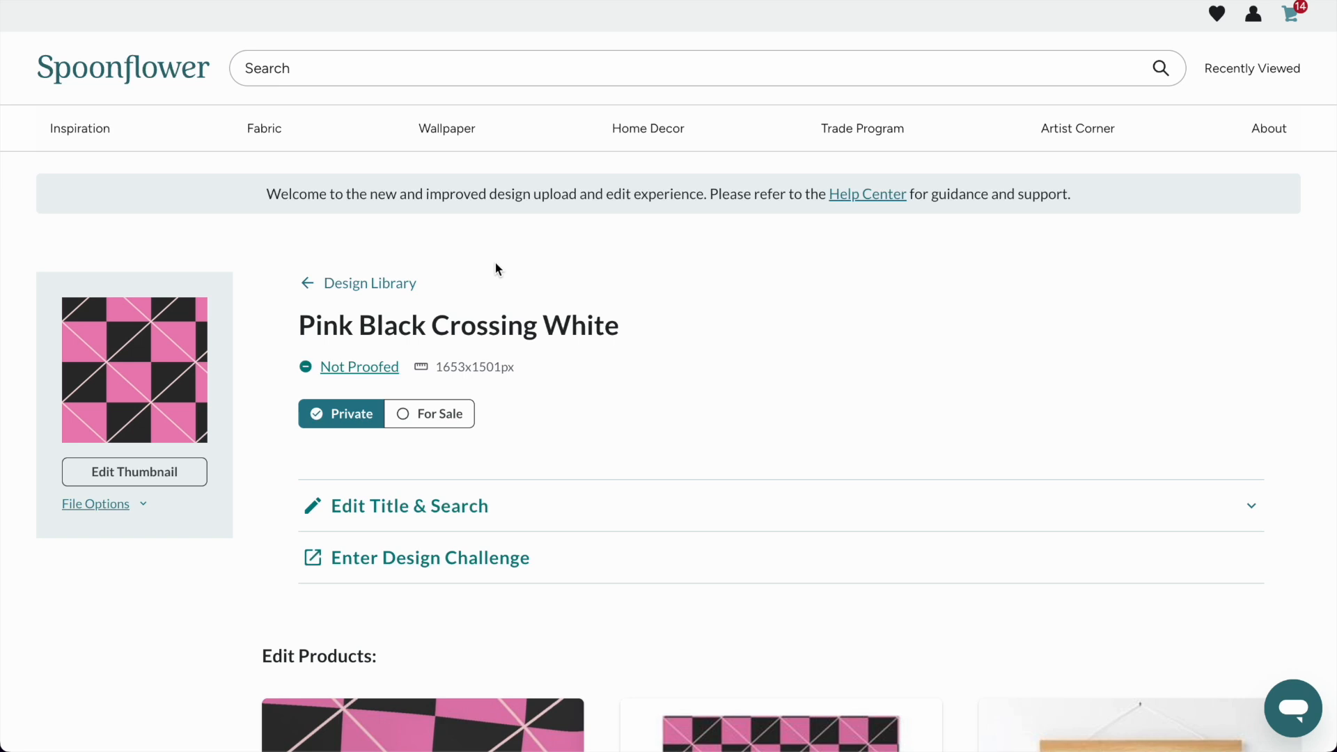
# Review the Pink Black Crossing White mockups from fabric and wallpaper to the tea towel, curtain and duvet cover.
pyautogui.scroll(-5, 495, 269)
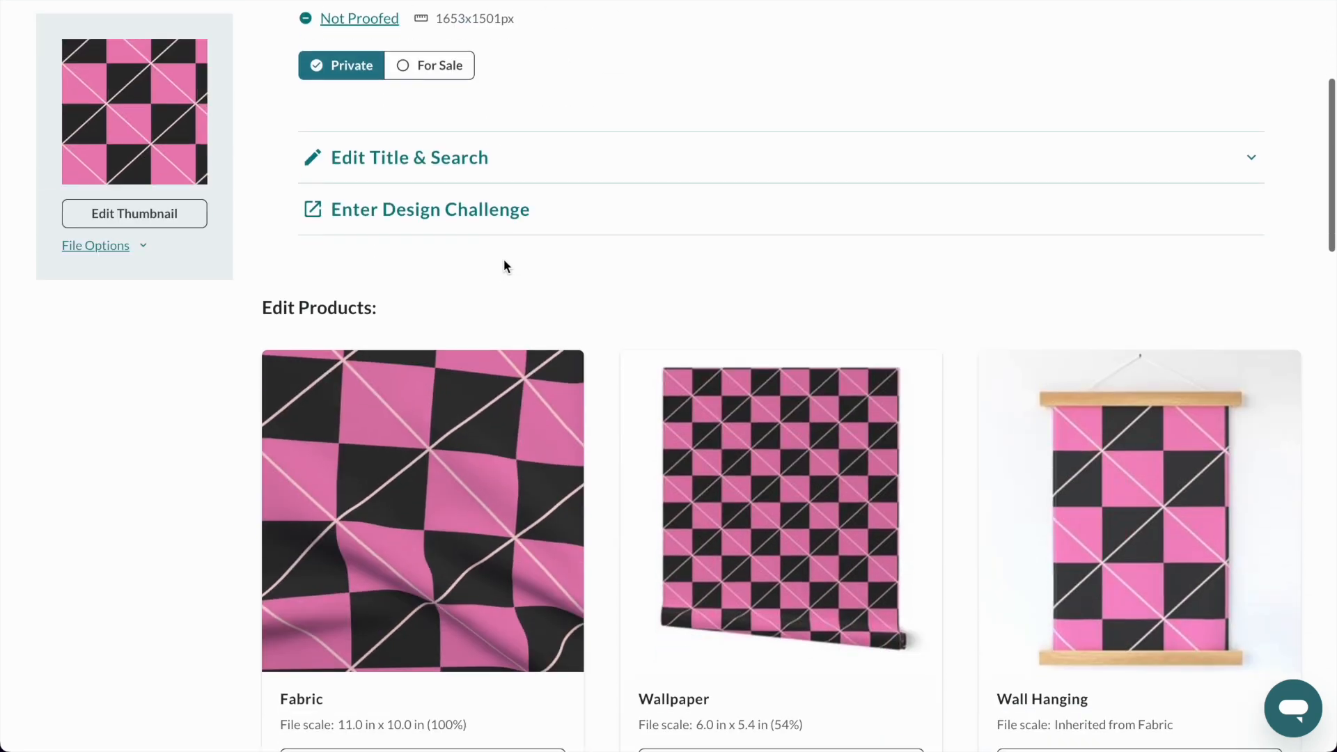
pyautogui.scroll(-10, 695, 215)
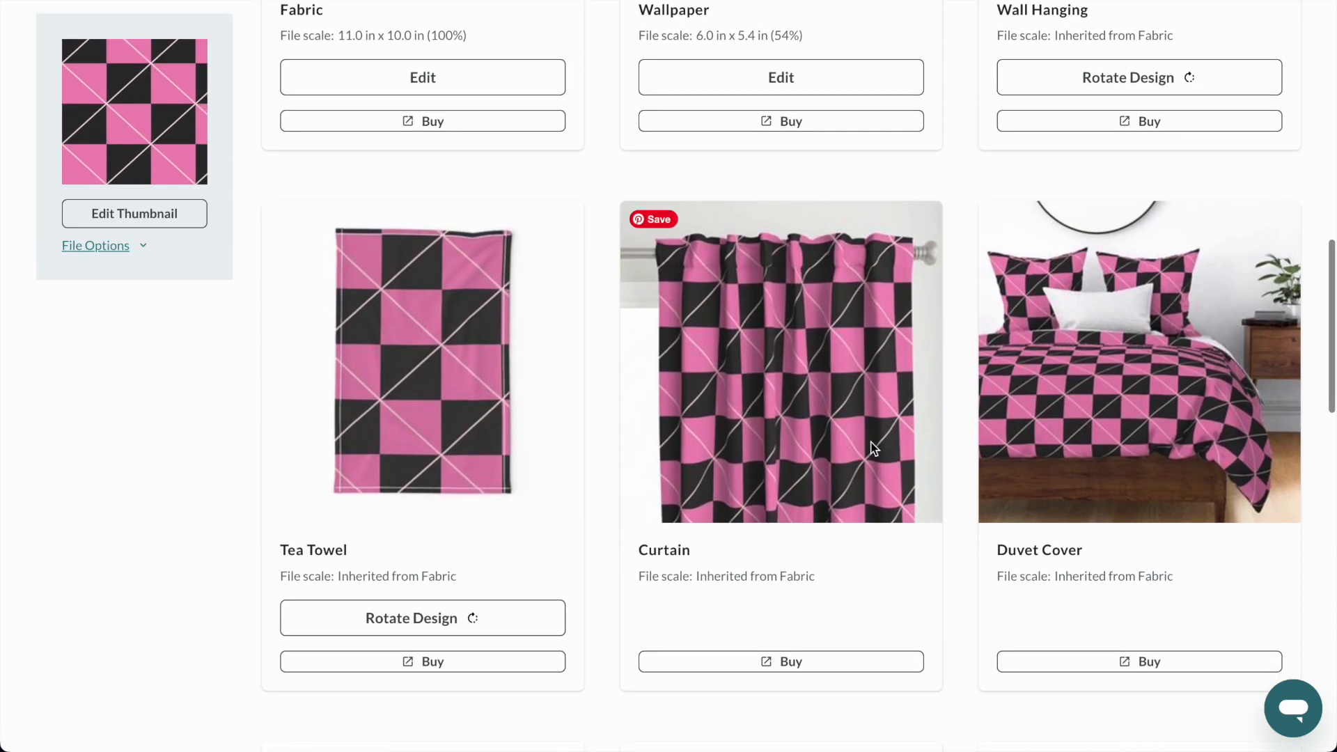
pyautogui.scroll(3, 871, 442)
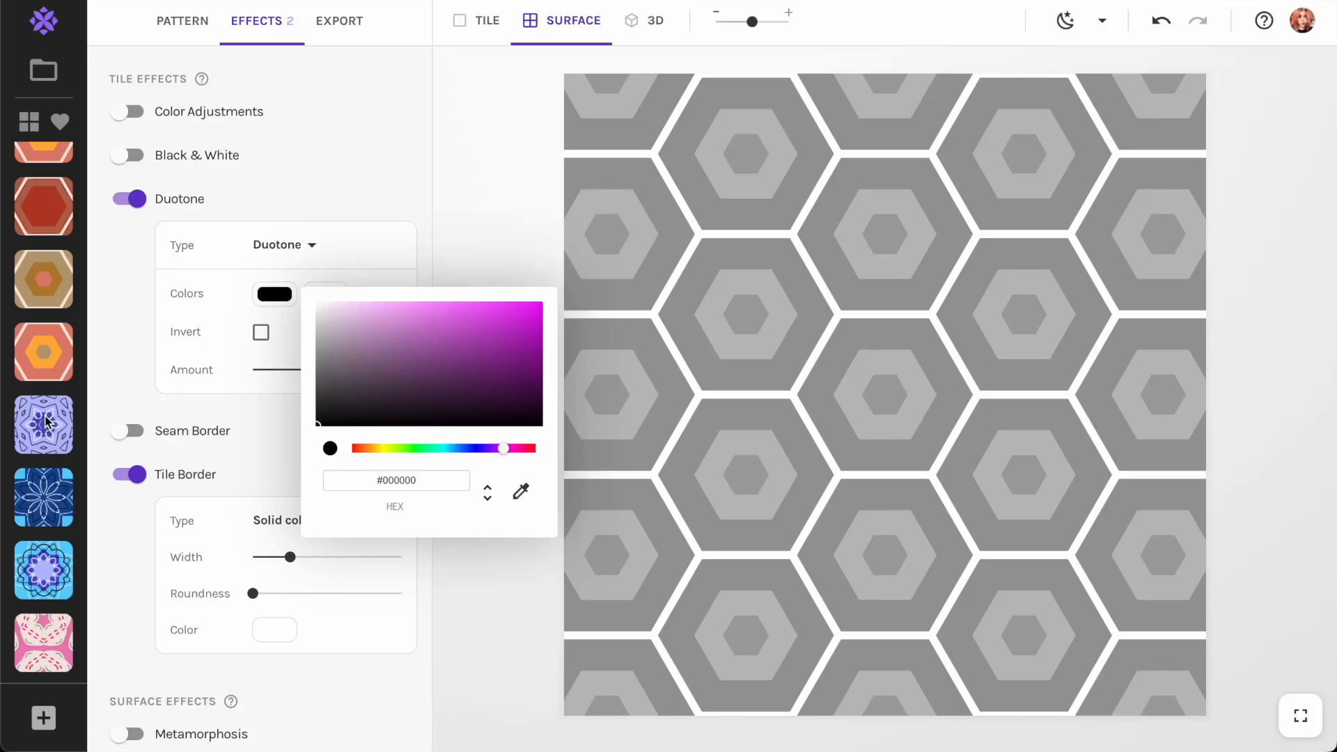
# Switch to Repper, open the pink-and-black checkered pattern with diagonal lines and change its tile border color to white.
pyautogui.click(89, 344)
pyautogui.scroll(5, 30, 369)
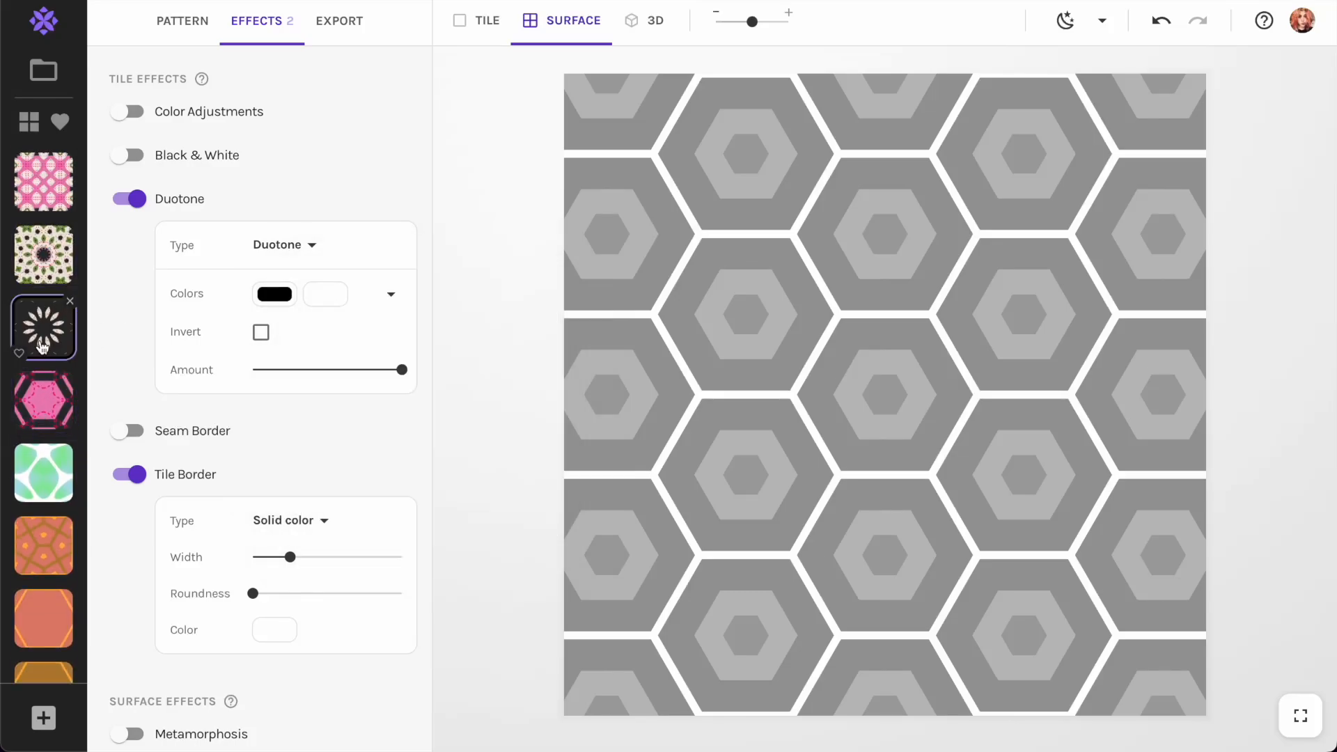
pyautogui.scroll(-5, 42, 351)
pyautogui.scroll(-5, 42, 348)
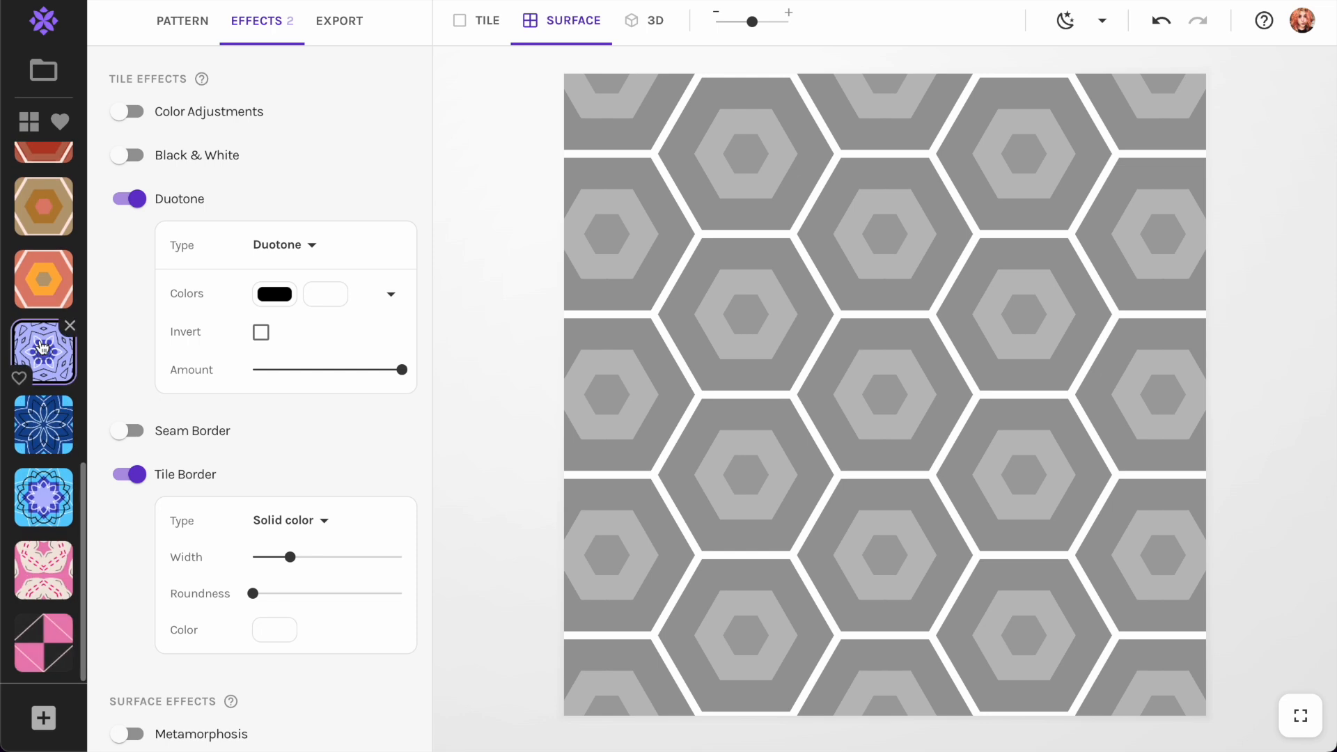
pyautogui.click(46, 648)
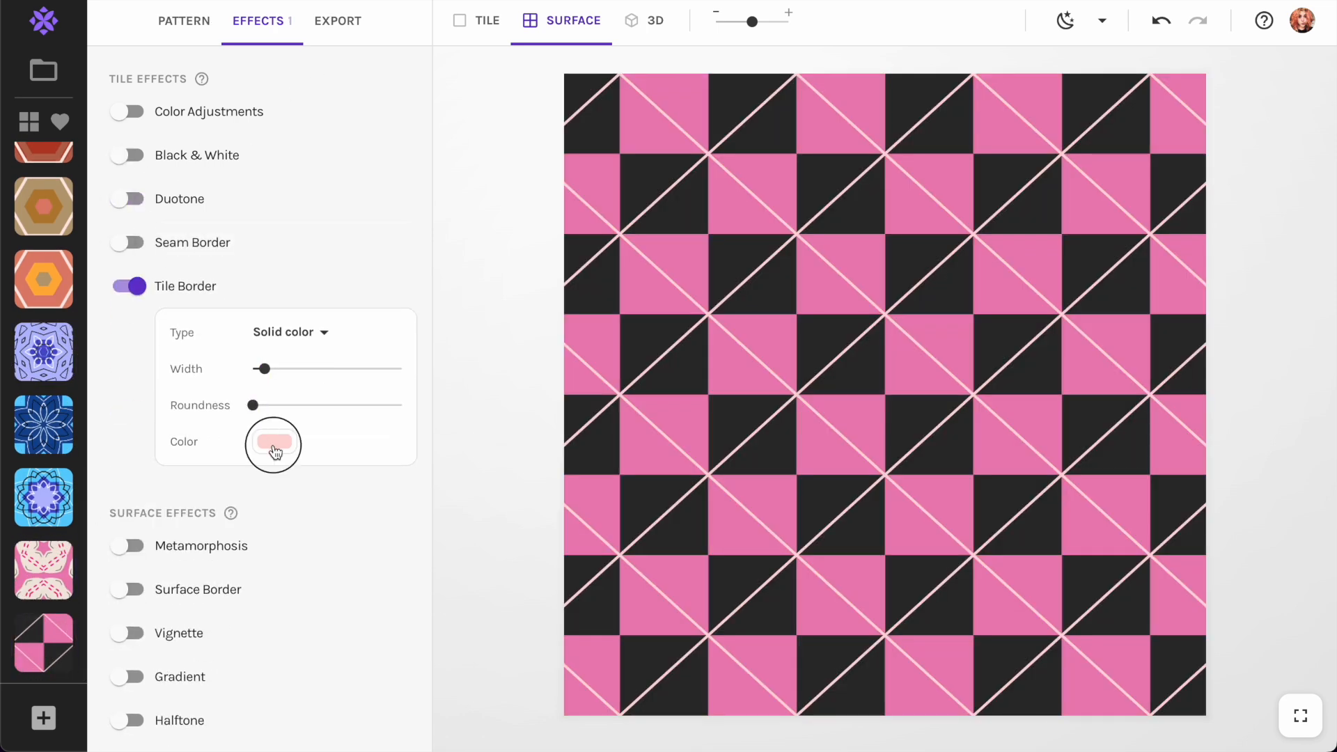
pyautogui.click(300, 441)
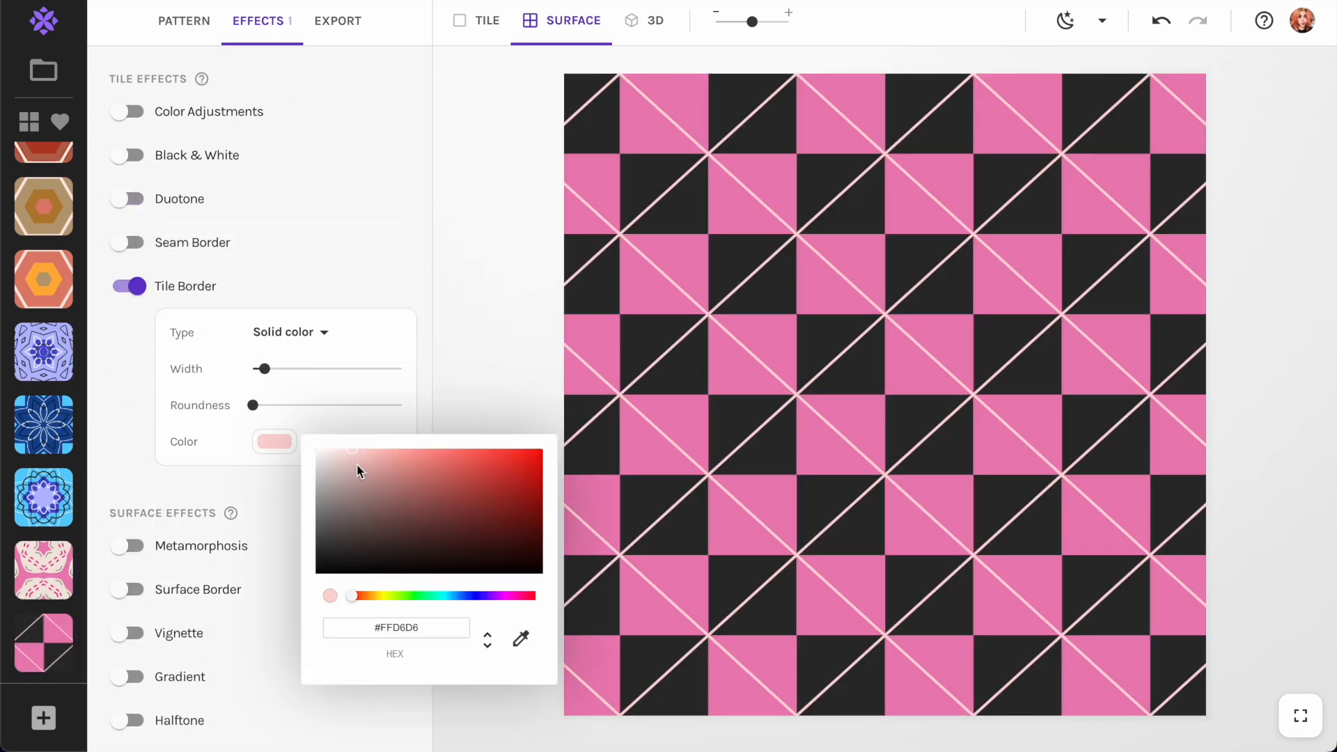
pyautogui.click(281, 282)
# Apply a Duotone effect to the diagonal-line checkered pattern and set its first color to magenta #D22AA8.
pyautogui.click(128, 199)
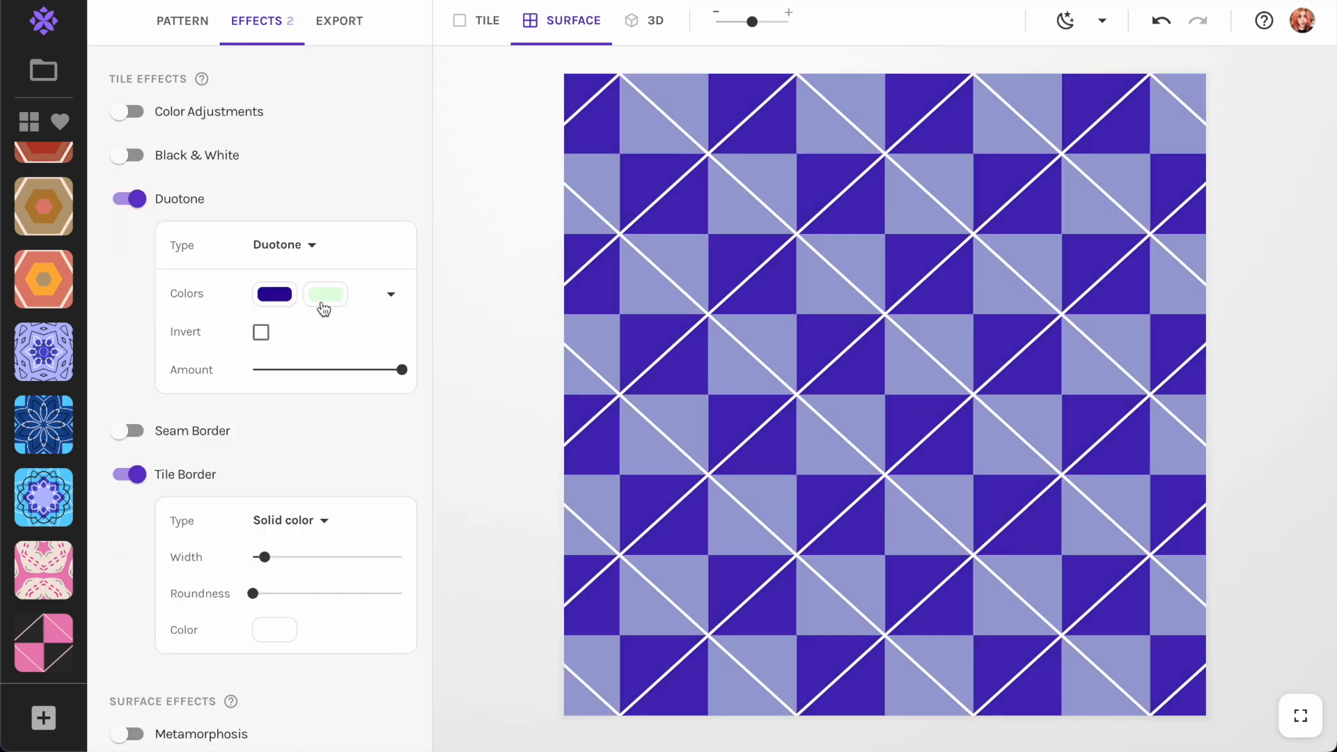
pyautogui.click(283, 298)
pyautogui.moveTo(376, 317)
pyautogui.mouseDown()
pyautogui.moveTo(391, 278)
pyautogui.moveTo(478, 379)
pyautogui.moveTo(523, 404)
pyautogui.mouseUp()
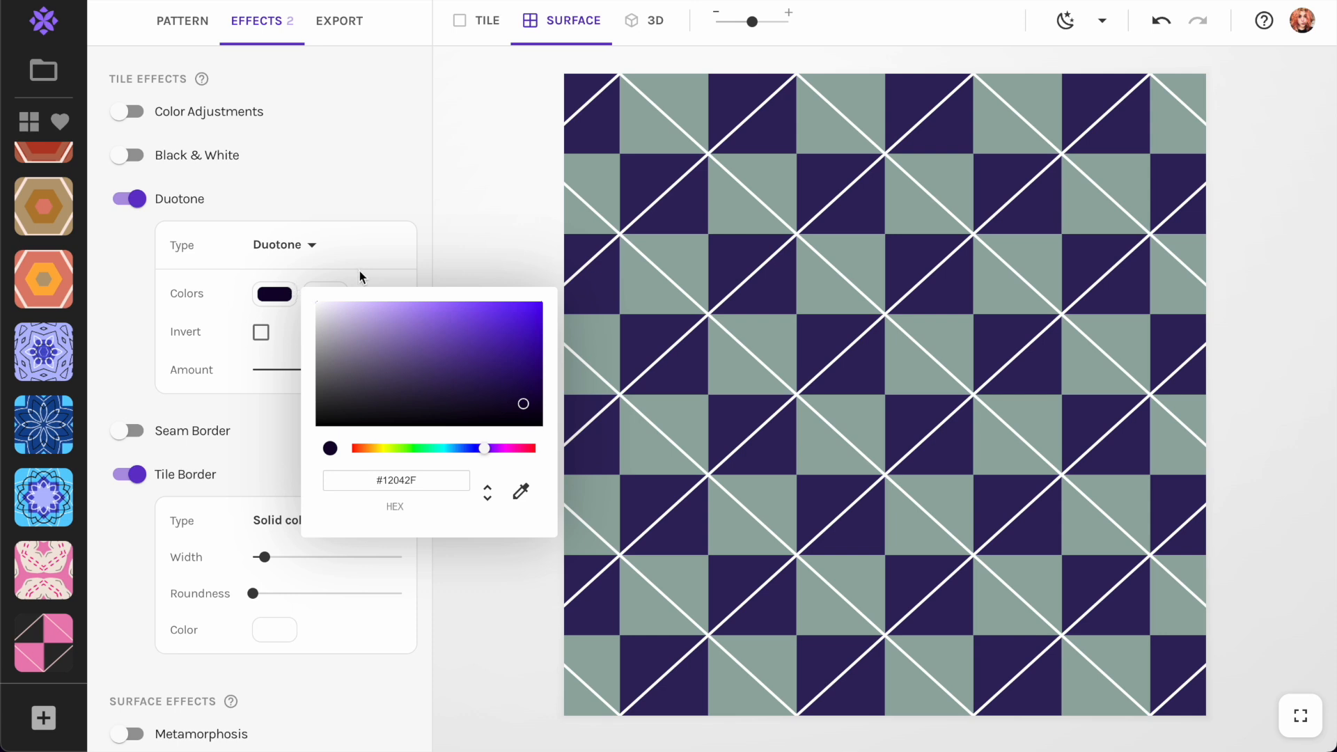
pyautogui.click(513, 448)
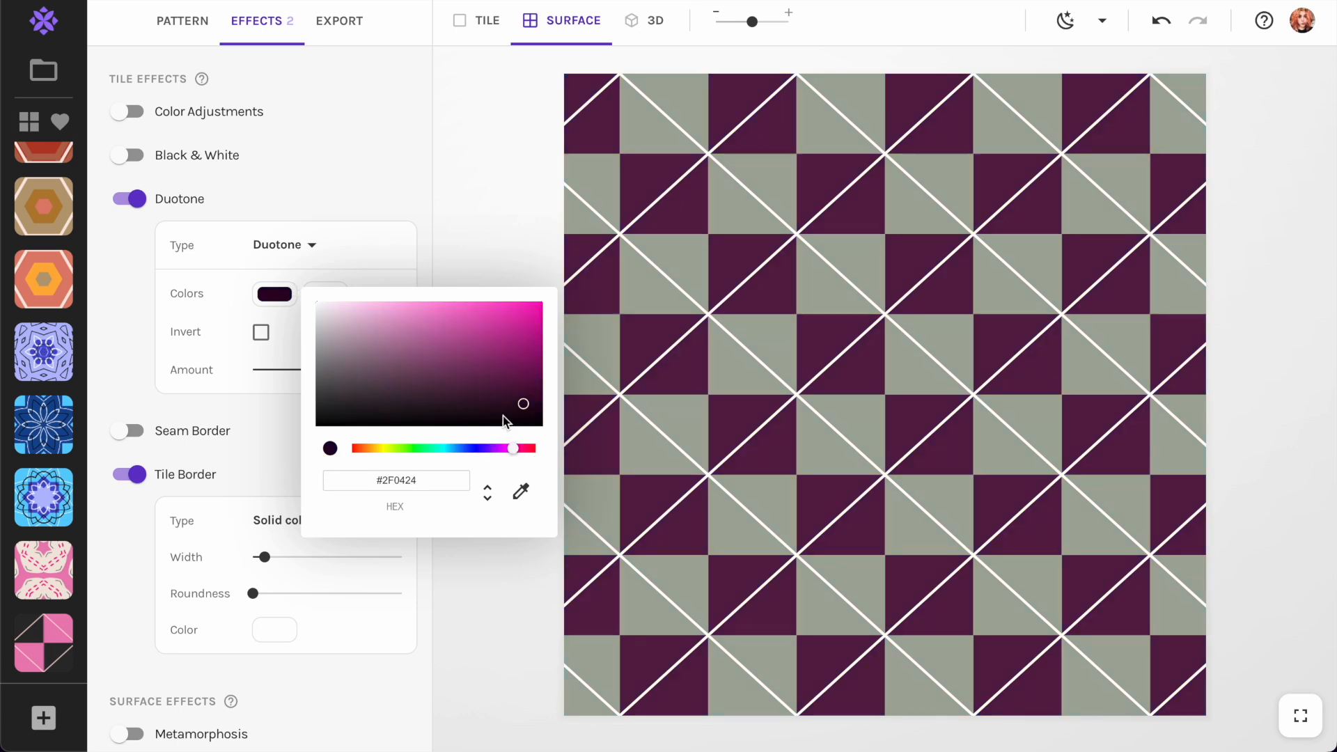
pyautogui.moveTo(519, 397); pyautogui.dragTo(499, 324)
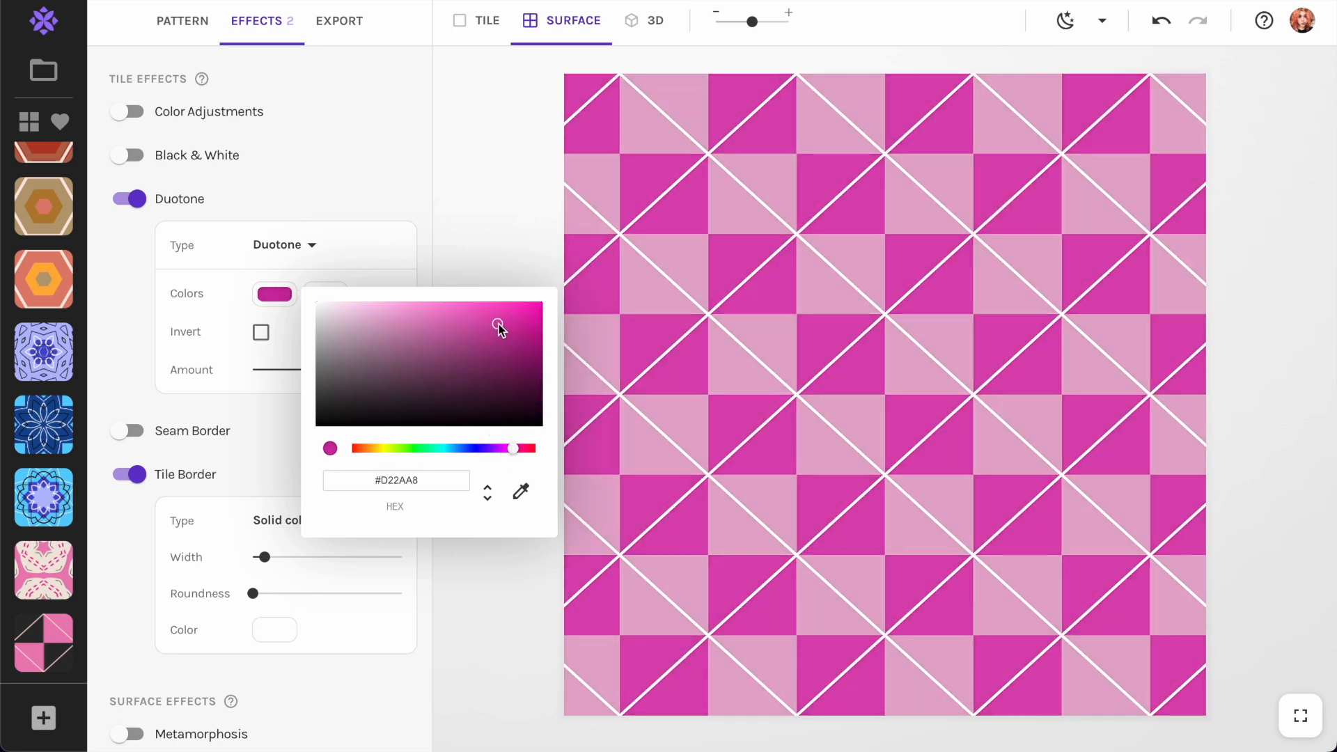
pyautogui.click(429, 181)
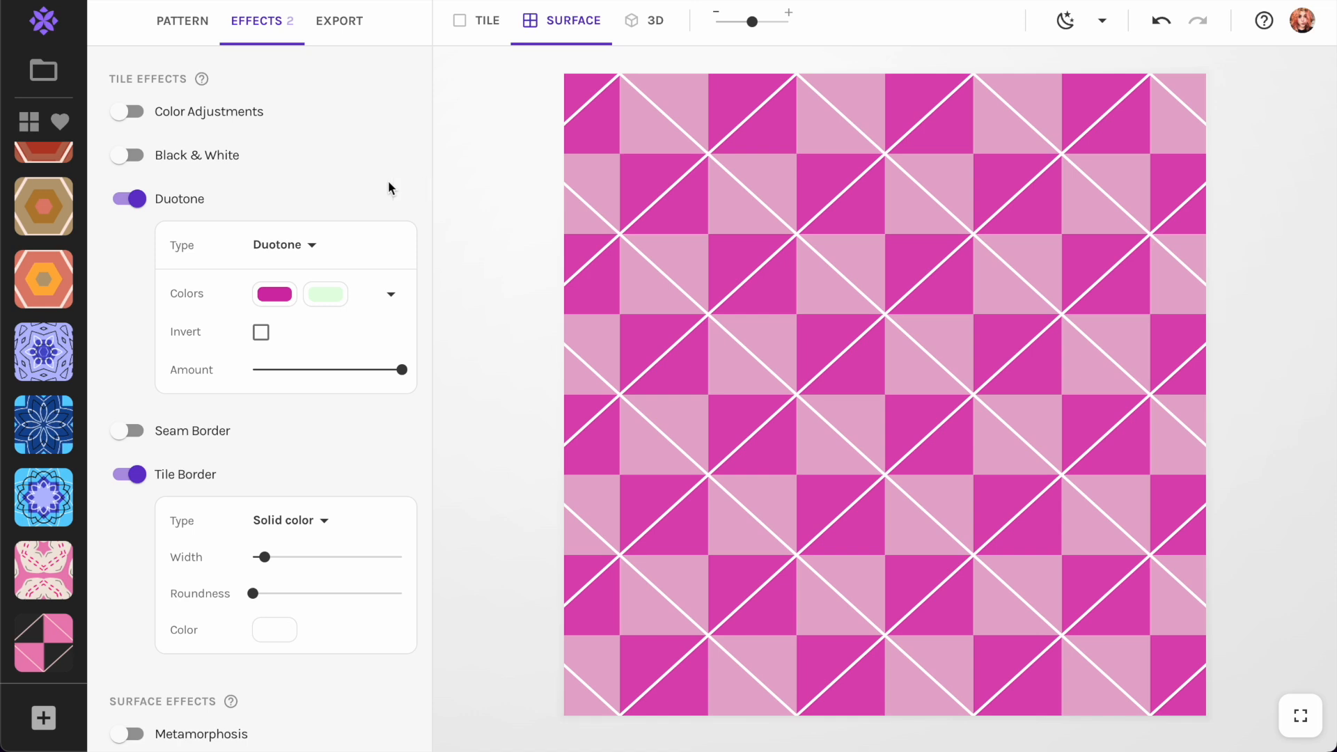
# Open the options for changing the source image of the magenta duotone pattern.
pyautogui.scroll(10, 43, 292)
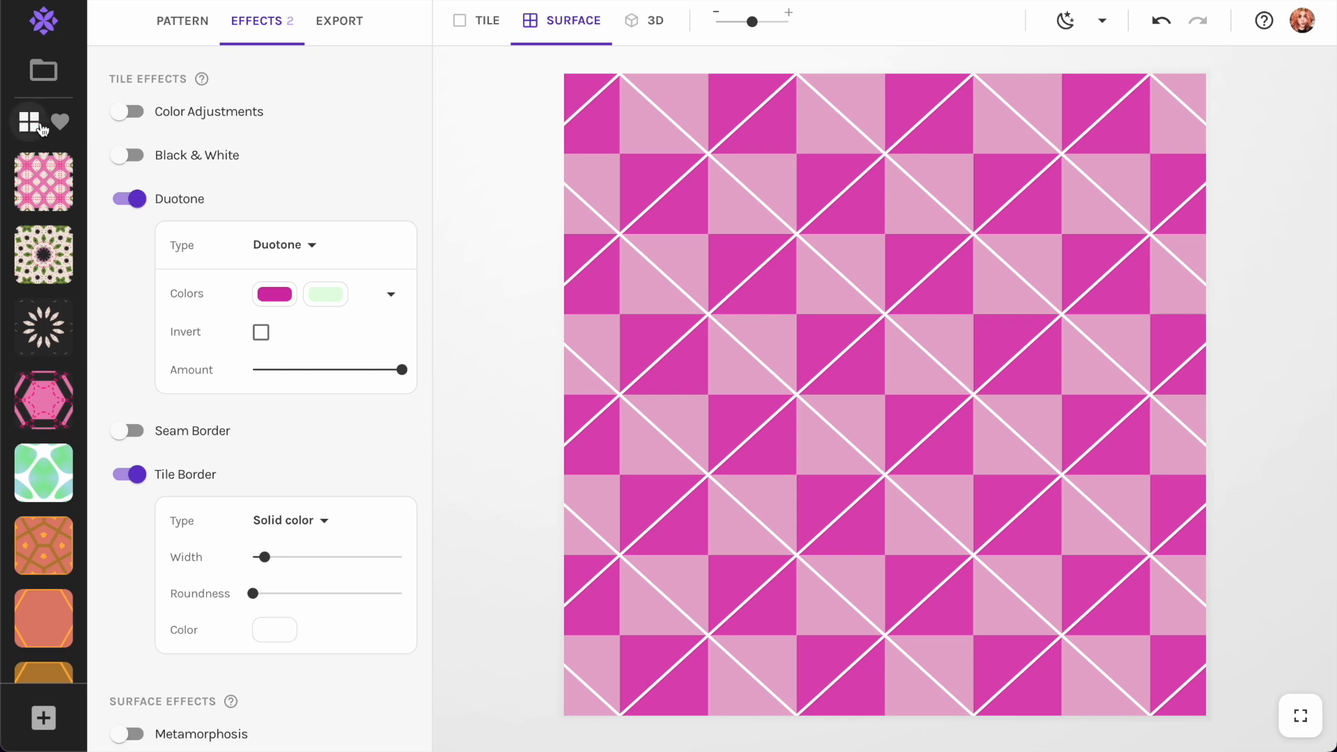
pyautogui.click(181, 22)
pyautogui.click(174, 205)
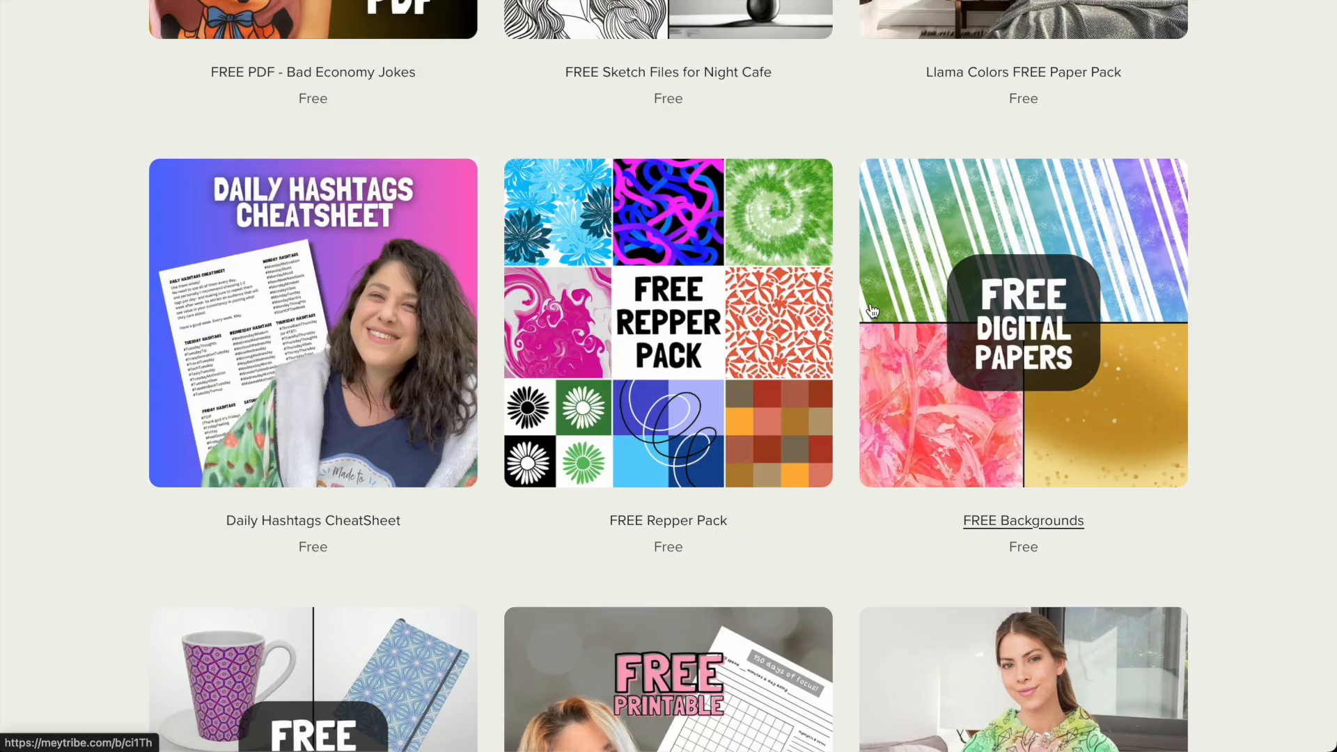
# Switch to the online shop's Freebies page, browse the free packs and open the Christmas Backgrounds Freebie.
pyautogui.scroll(2, 872, 310)
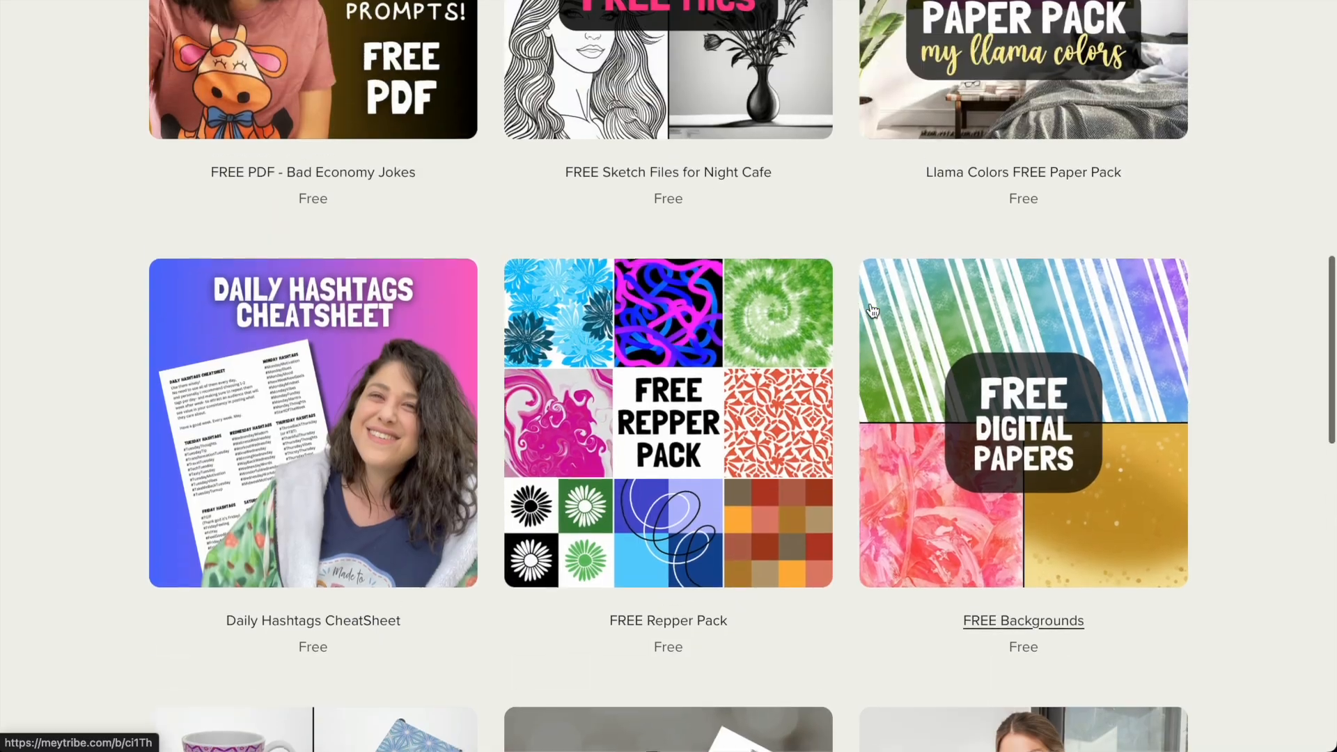
pyautogui.scroll(-10, 872, 310)
pyautogui.scroll(15, 872, 310)
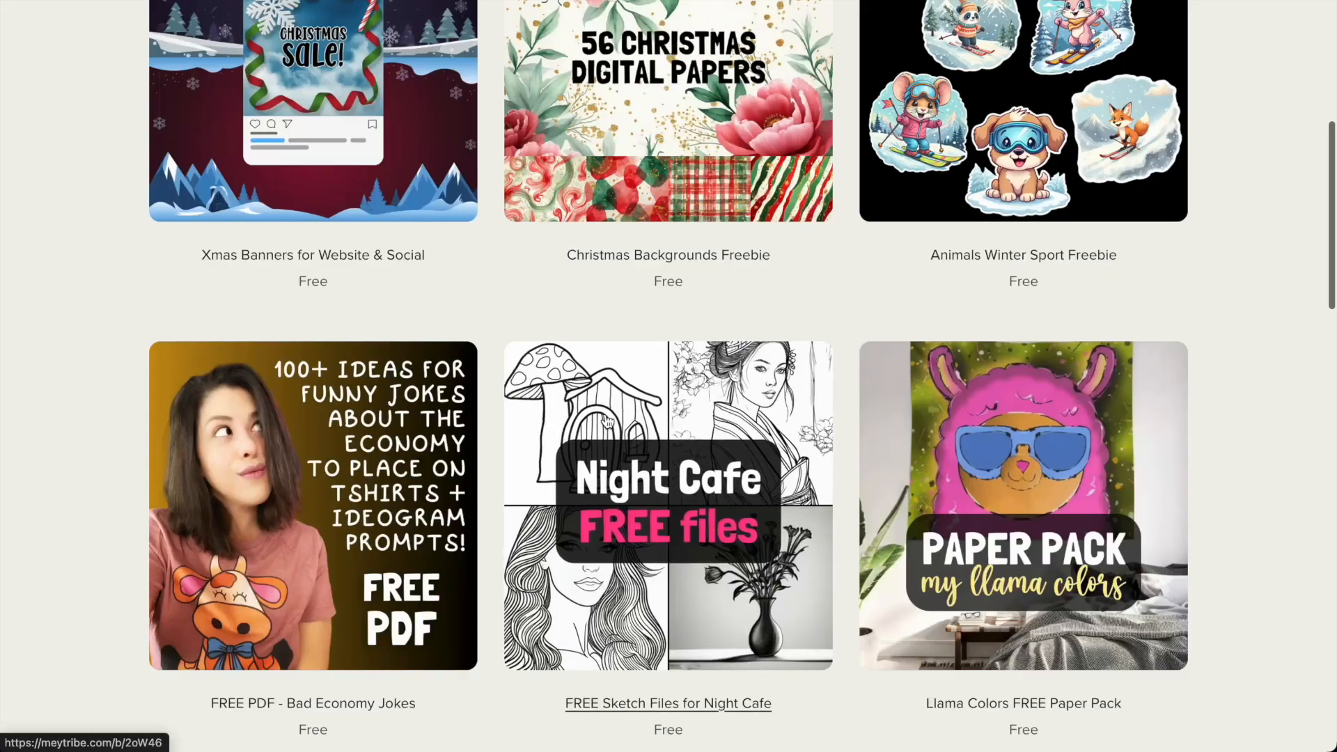
pyautogui.scroll(5, 606, 420)
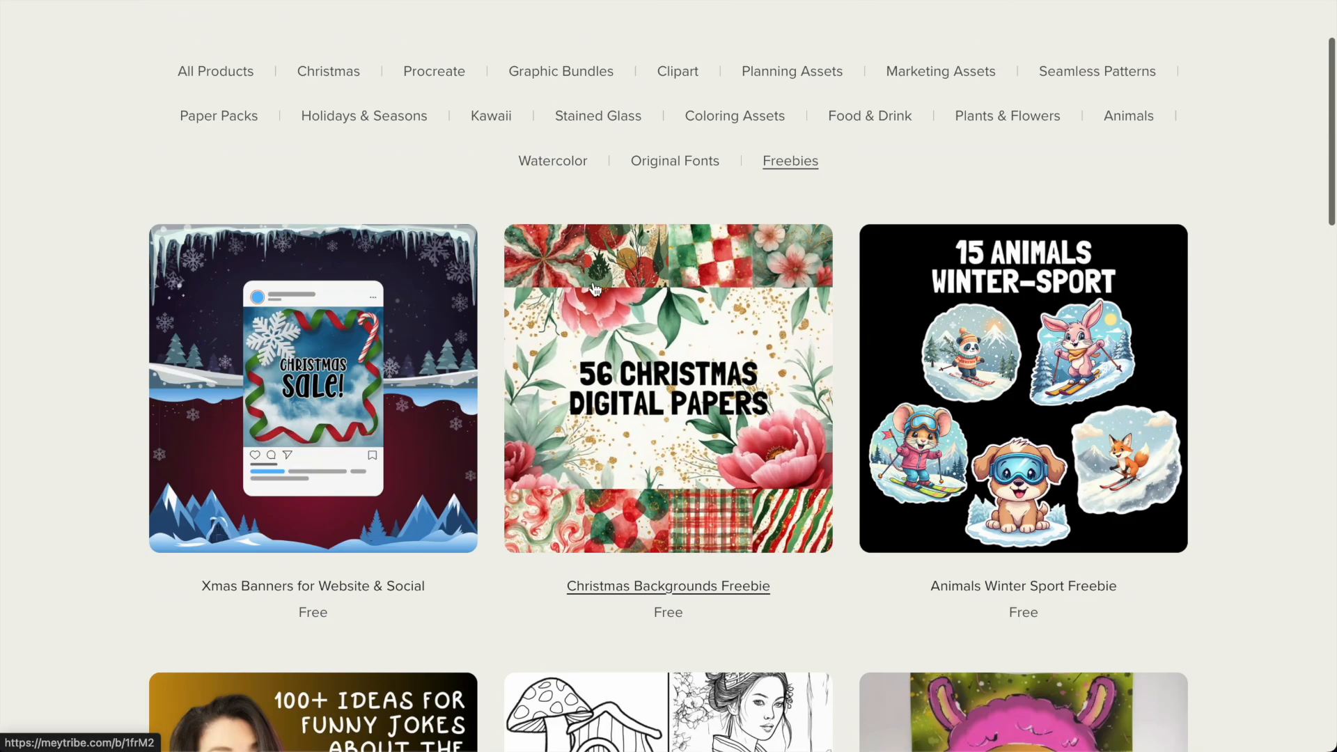
pyautogui.click(651, 403)
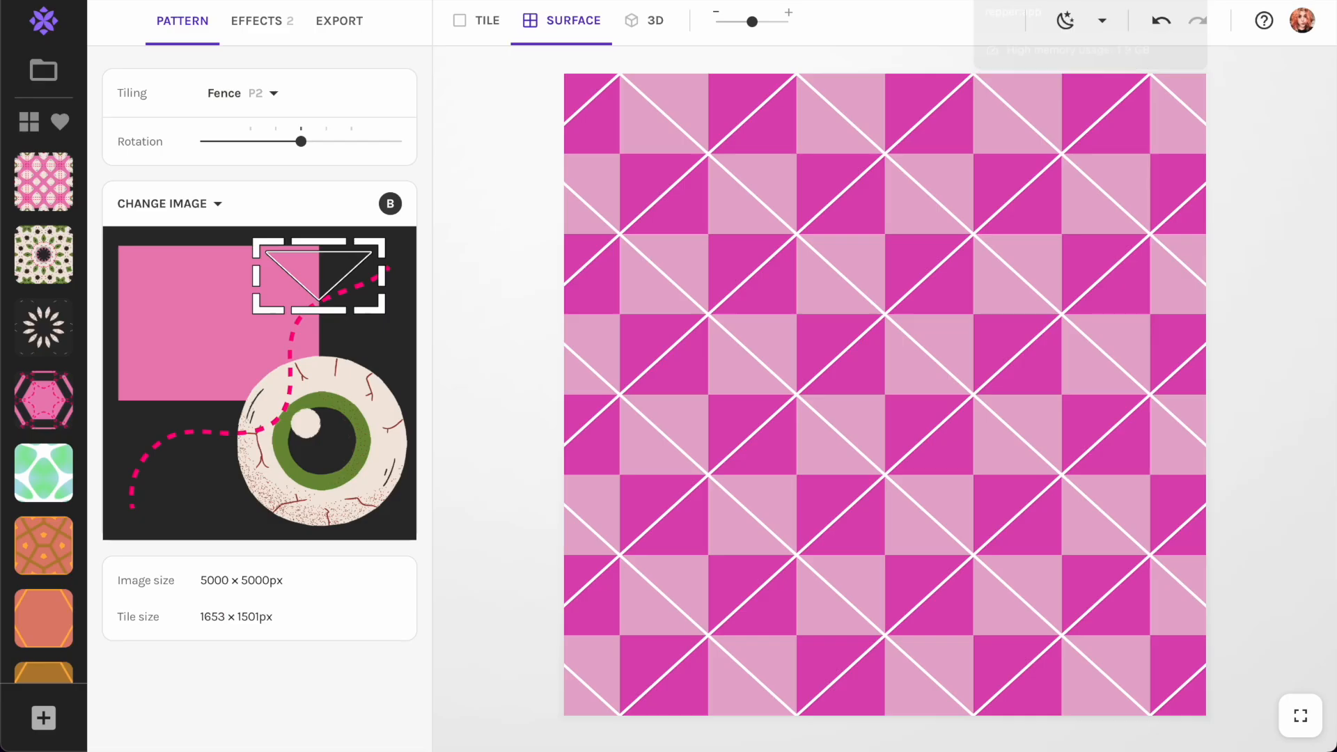
# In Repper, replace the pattern's image with the red, green and white watercolor checkered image from the personal library.
pyautogui.click(148, 205)
pyautogui.click(241, 131)
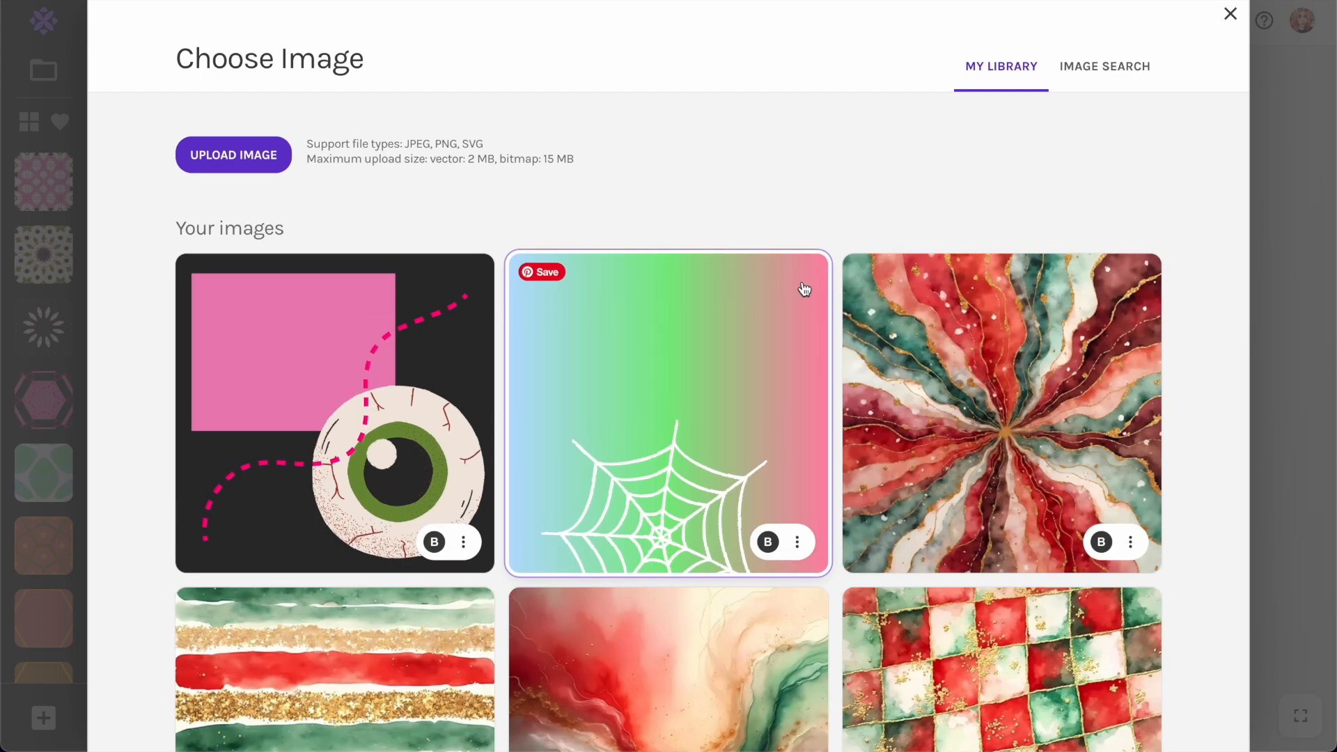
pyautogui.scroll(-3, 805, 289)
pyautogui.click(1019, 483)
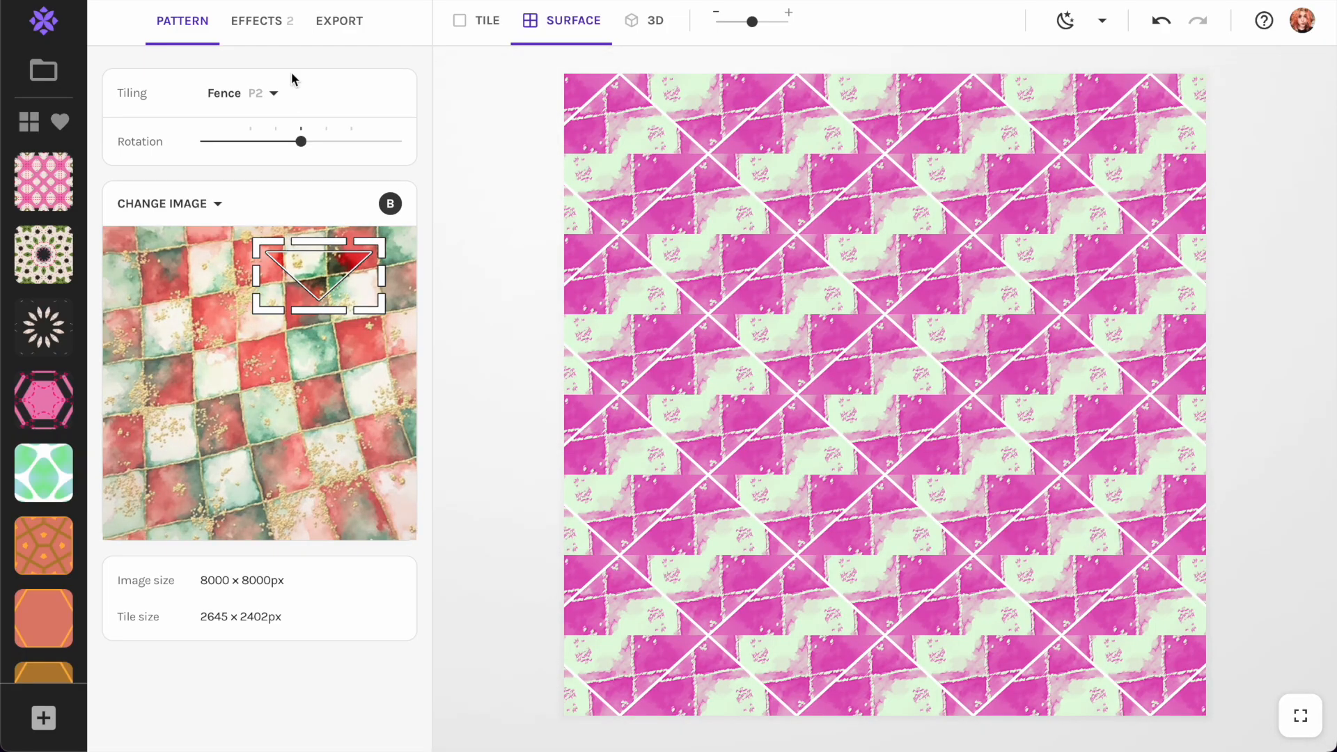
# Turn off the Duotone and Tile Border effects on the Christmas checkered pattern.
pyautogui.click(259, 20)
pyautogui.click(124, 200)
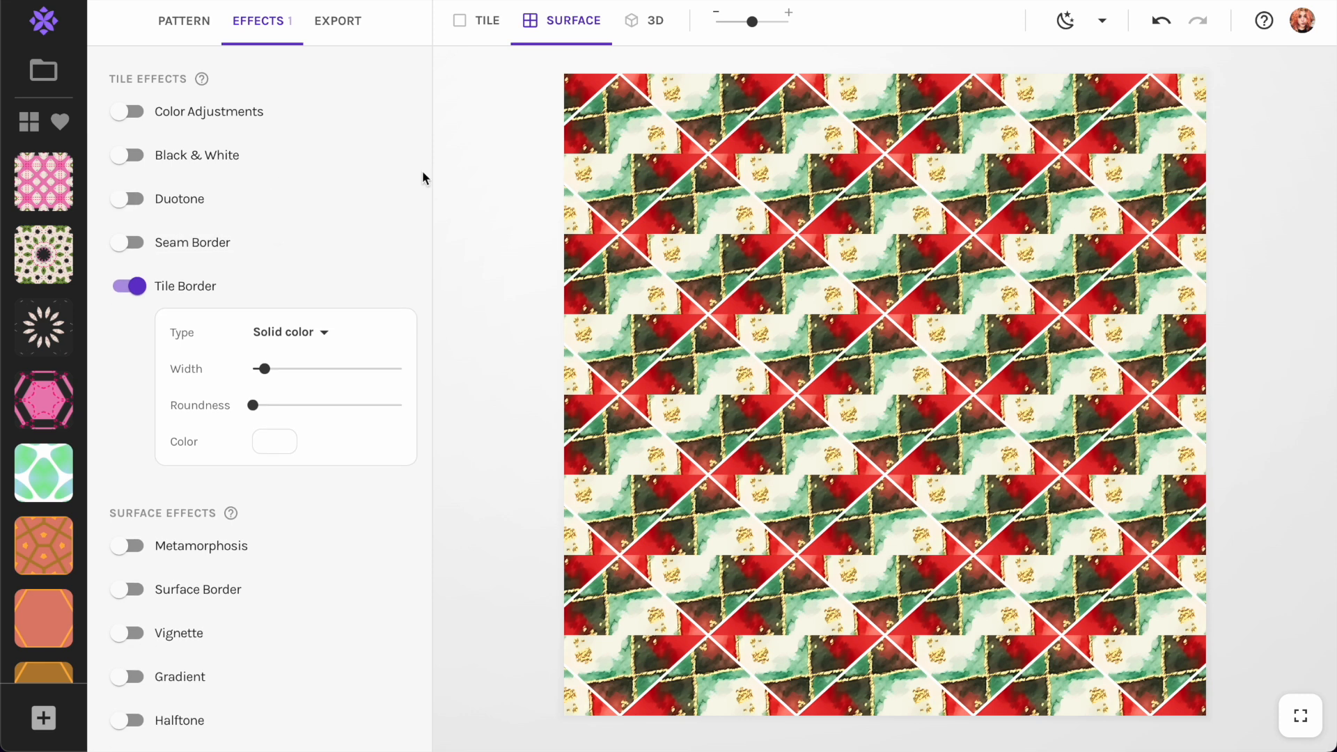
pyautogui.click(127, 286)
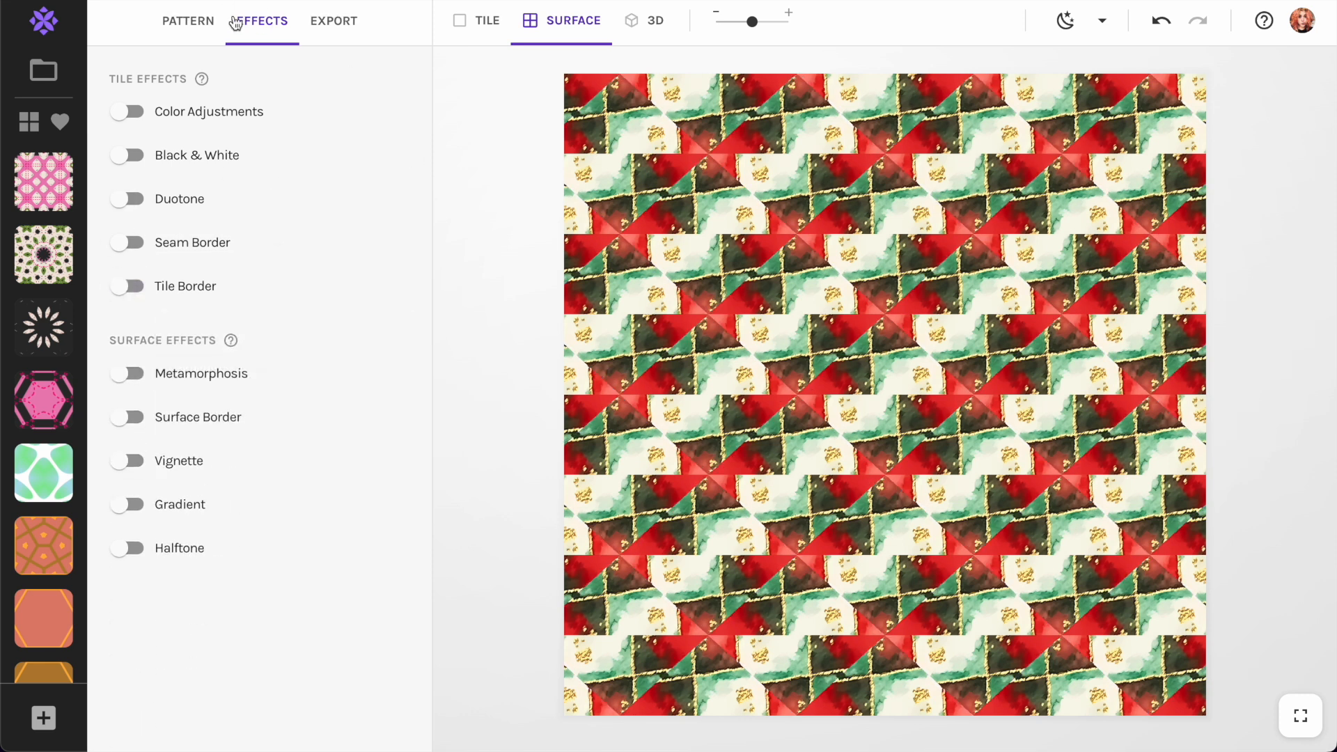
# Set the pattern's tiling to Ladder and its surface export size to Fit preview area.
pyautogui.click(185, 22)
pyautogui.click(223, 108)
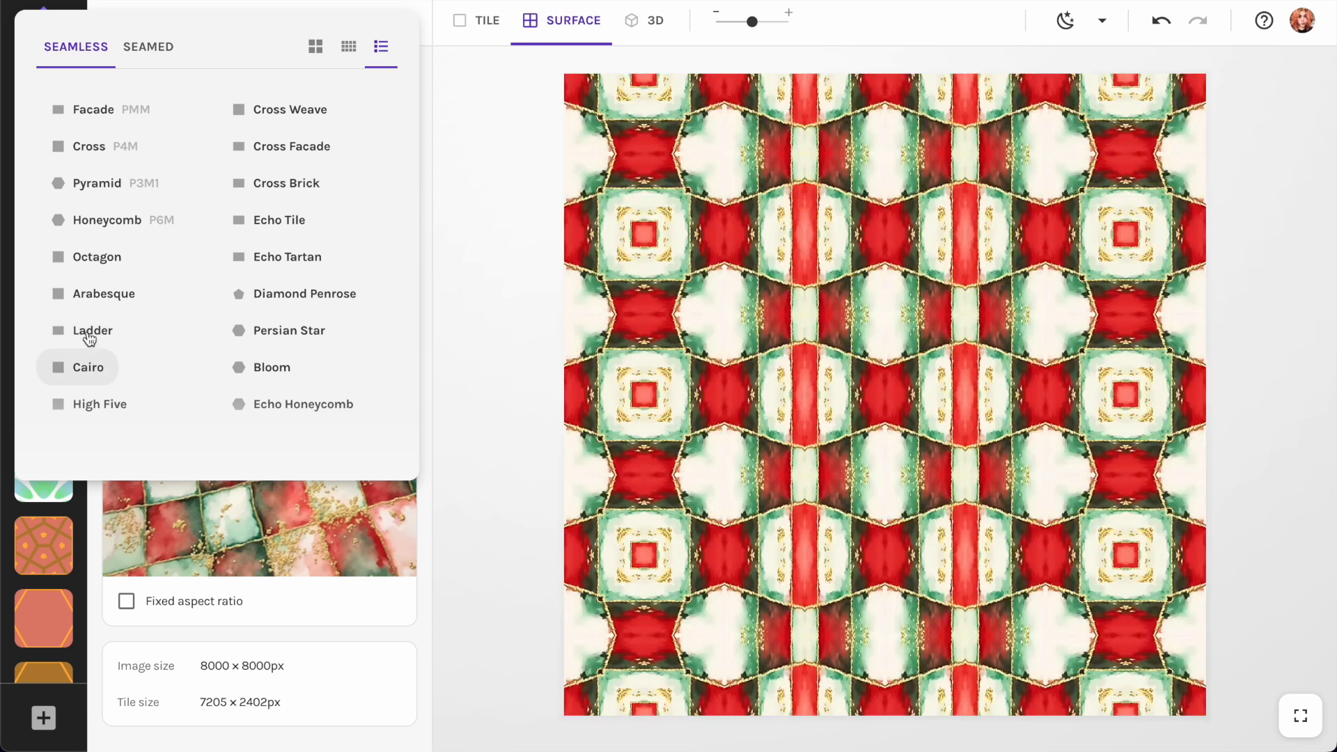
pyautogui.click(89, 336)
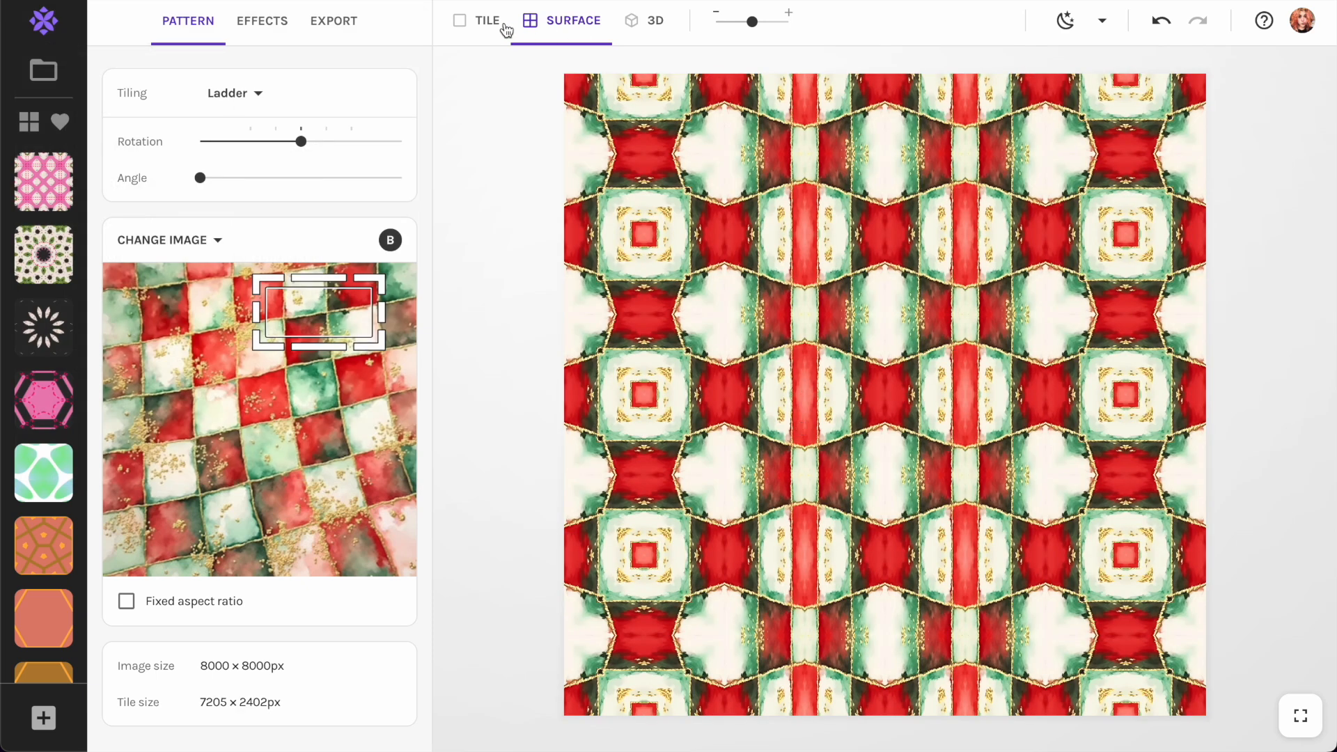
pyautogui.click(334, 22)
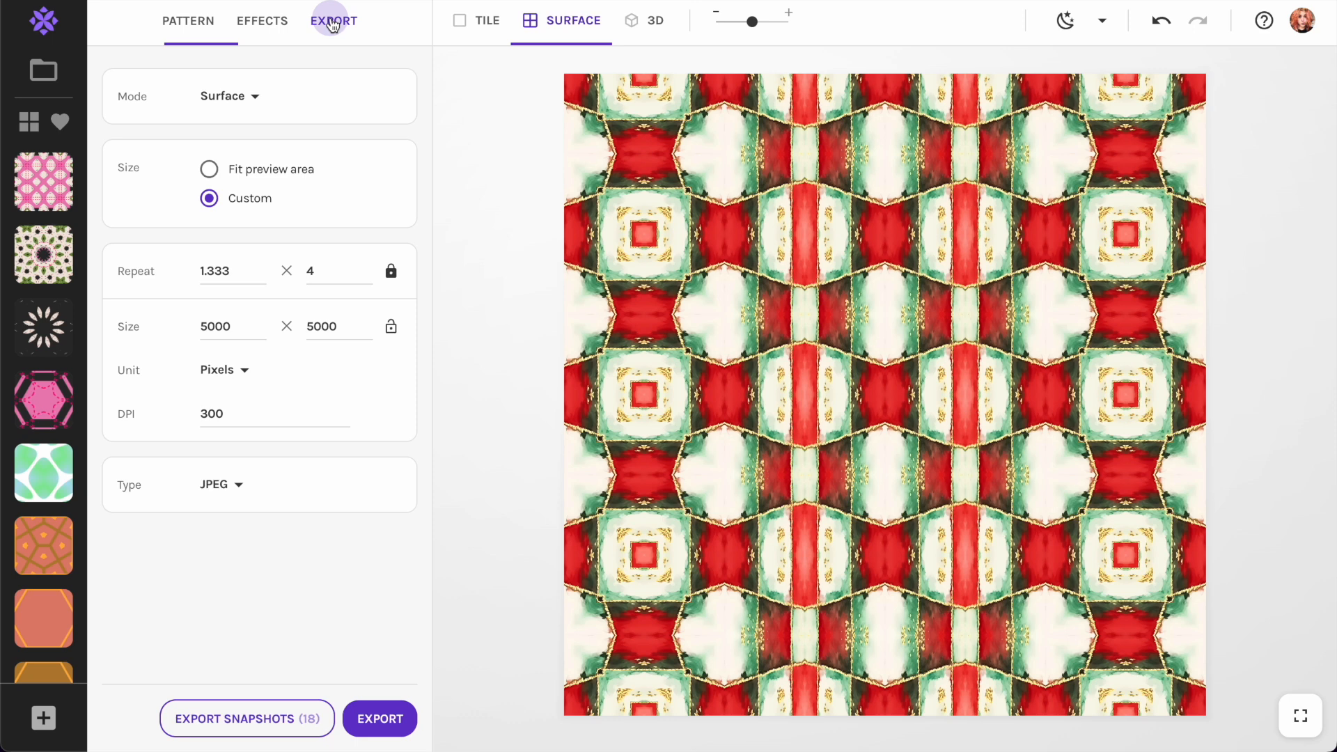
pyautogui.click(210, 169)
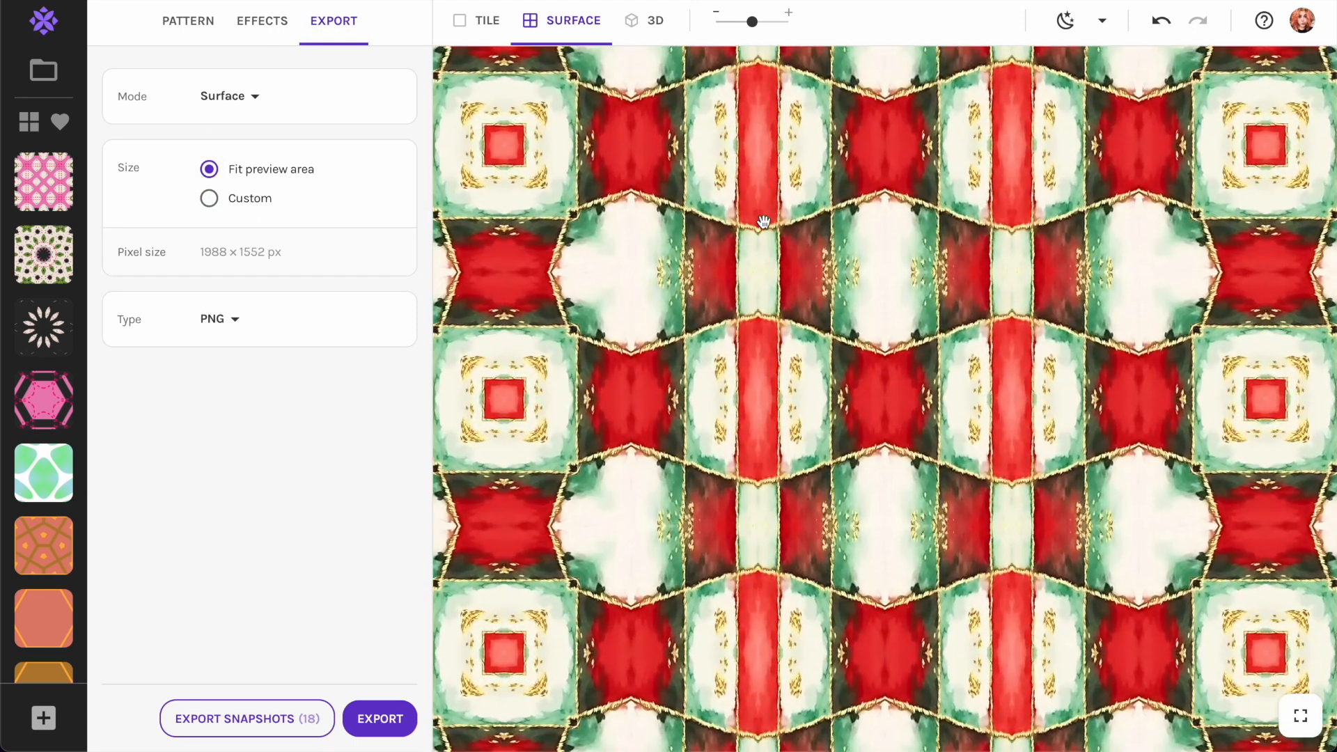
# Replace the pattern's image with the diagonal wavy red, green, white and gold marbled image from the personal library.
pyautogui.click(188, 20)
pyautogui.click(171, 244)
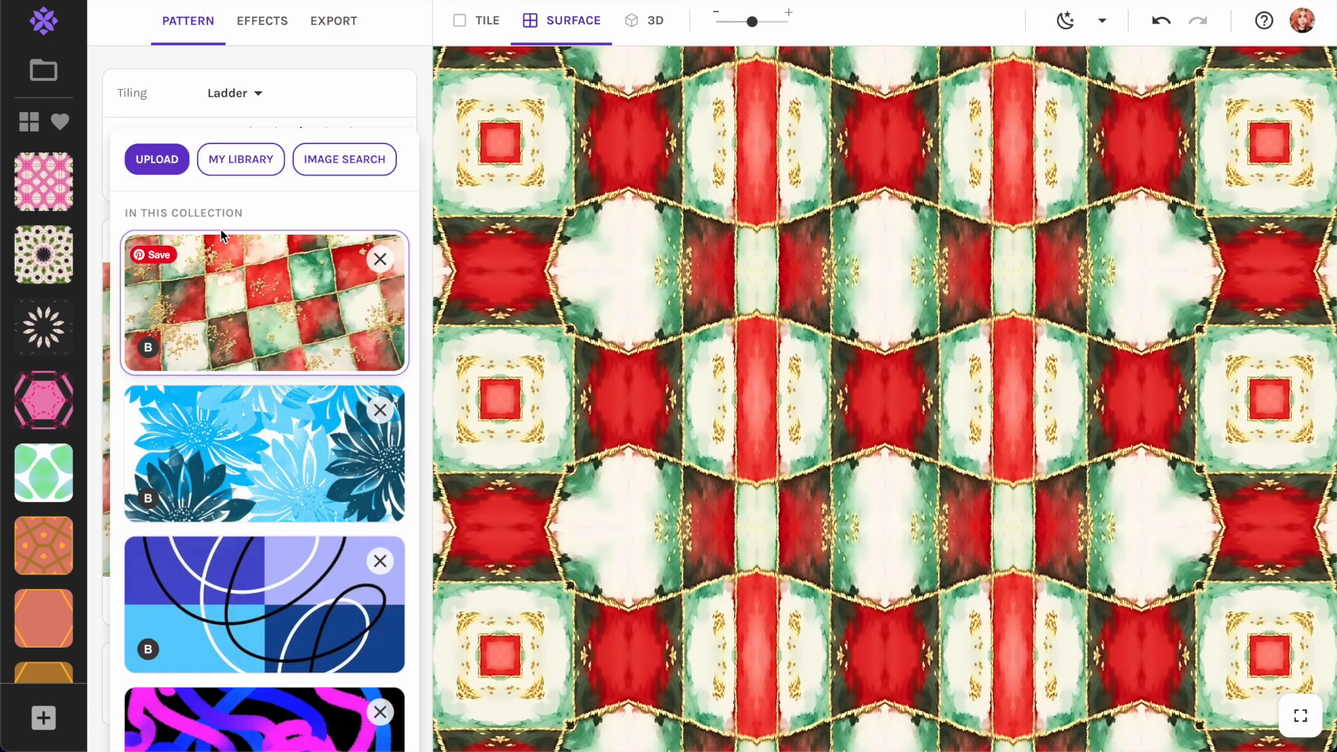
pyautogui.click(239, 160)
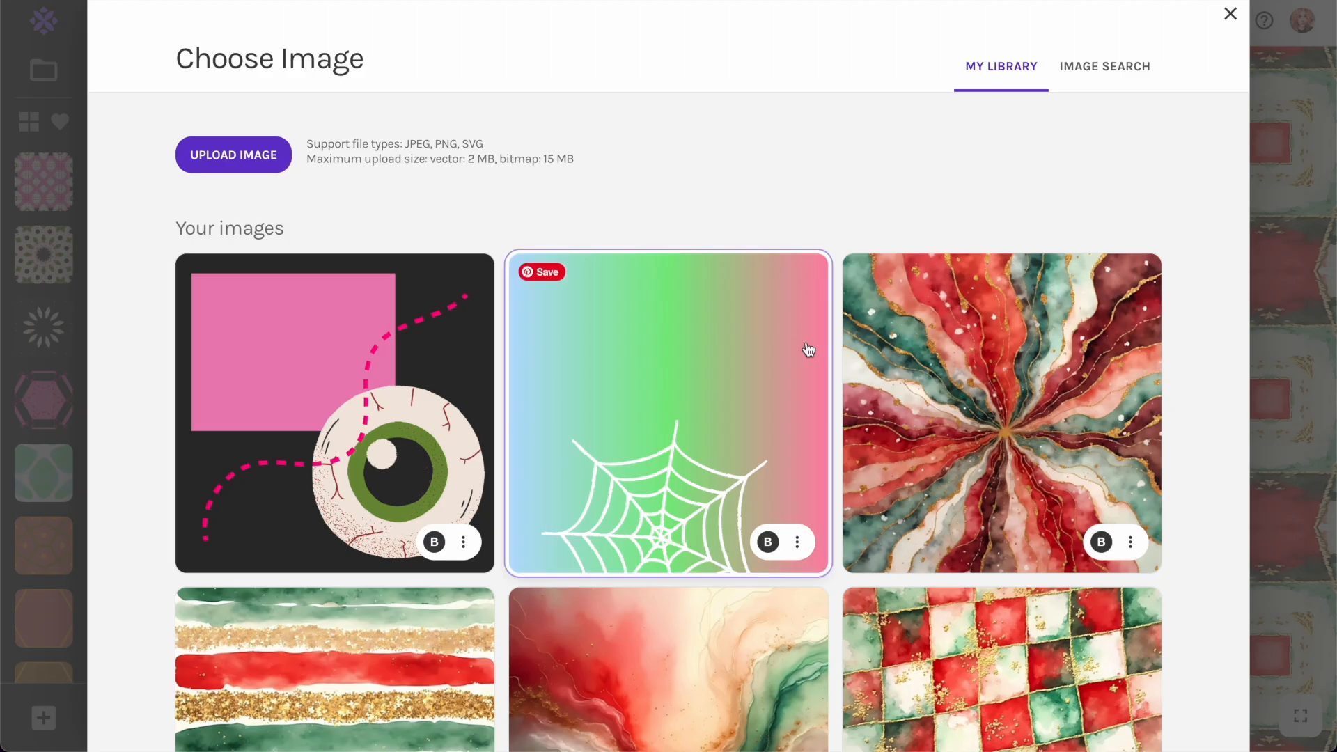
pyautogui.scroll(-5, 806, 346)
pyautogui.scroll(-2, 808, 348)
pyautogui.click(370, 515)
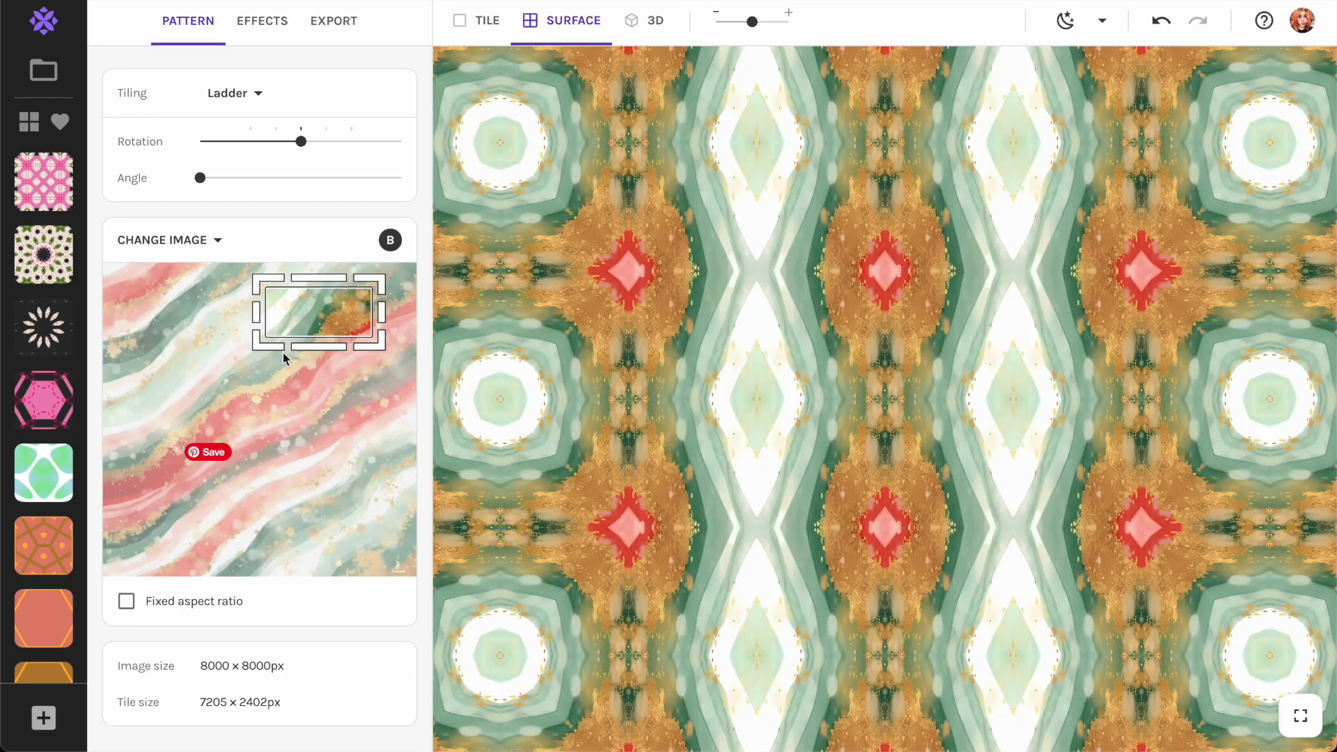
# Enlarge the tile selection over the middle of the marbled image to about 20085 × 6695 px and set the tiling to Honeycomb.
pyautogui.moveTo(265, 341); pyautogui.dragTo(165, 432)
pyautogui.moveTo(292, 362); pyautogui.dragTo(257, 422)
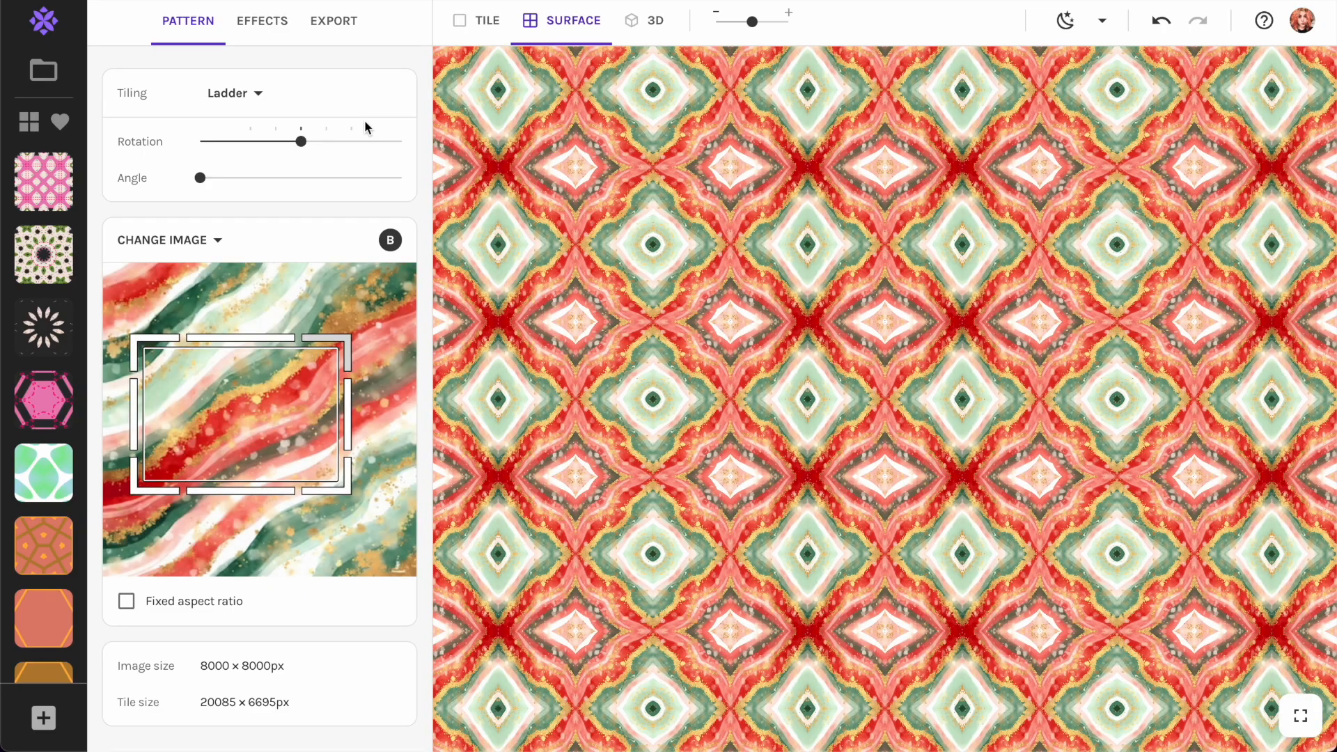
pyautogui.click(237, 93)
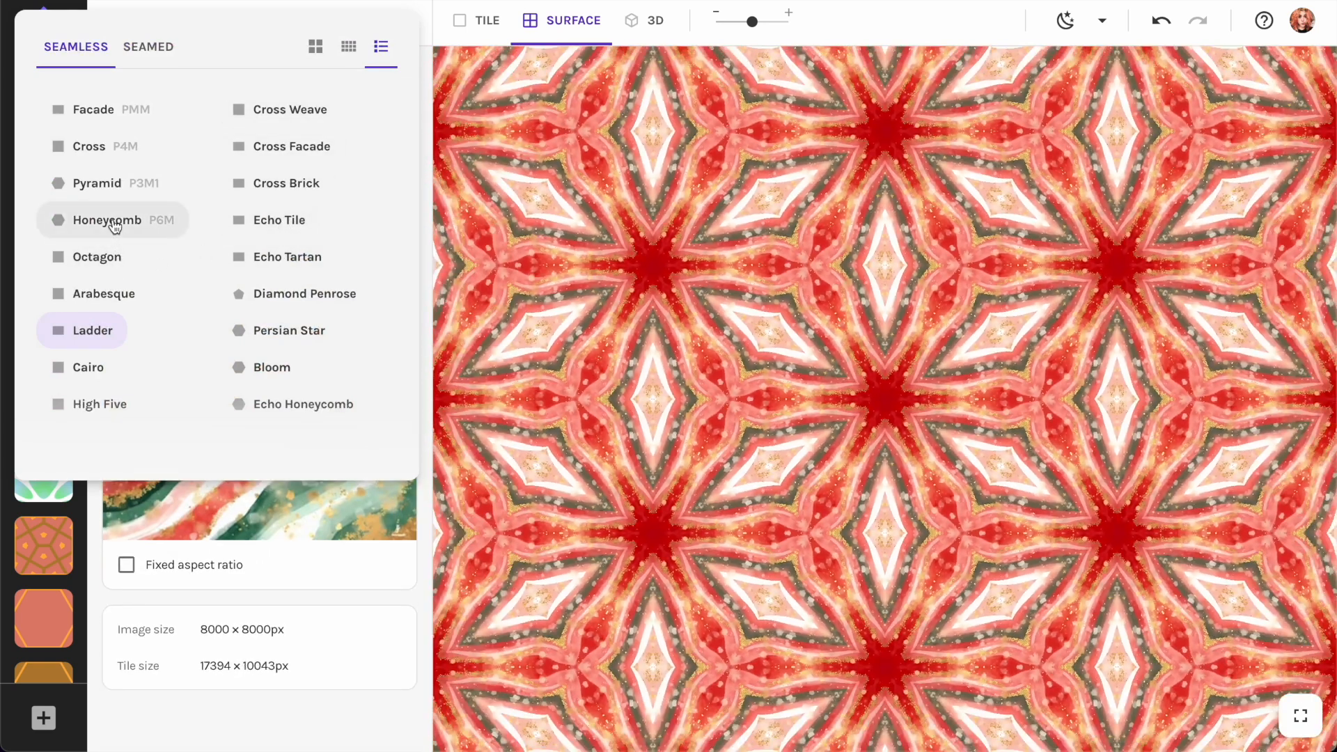
pyautogui.click(115, 229)
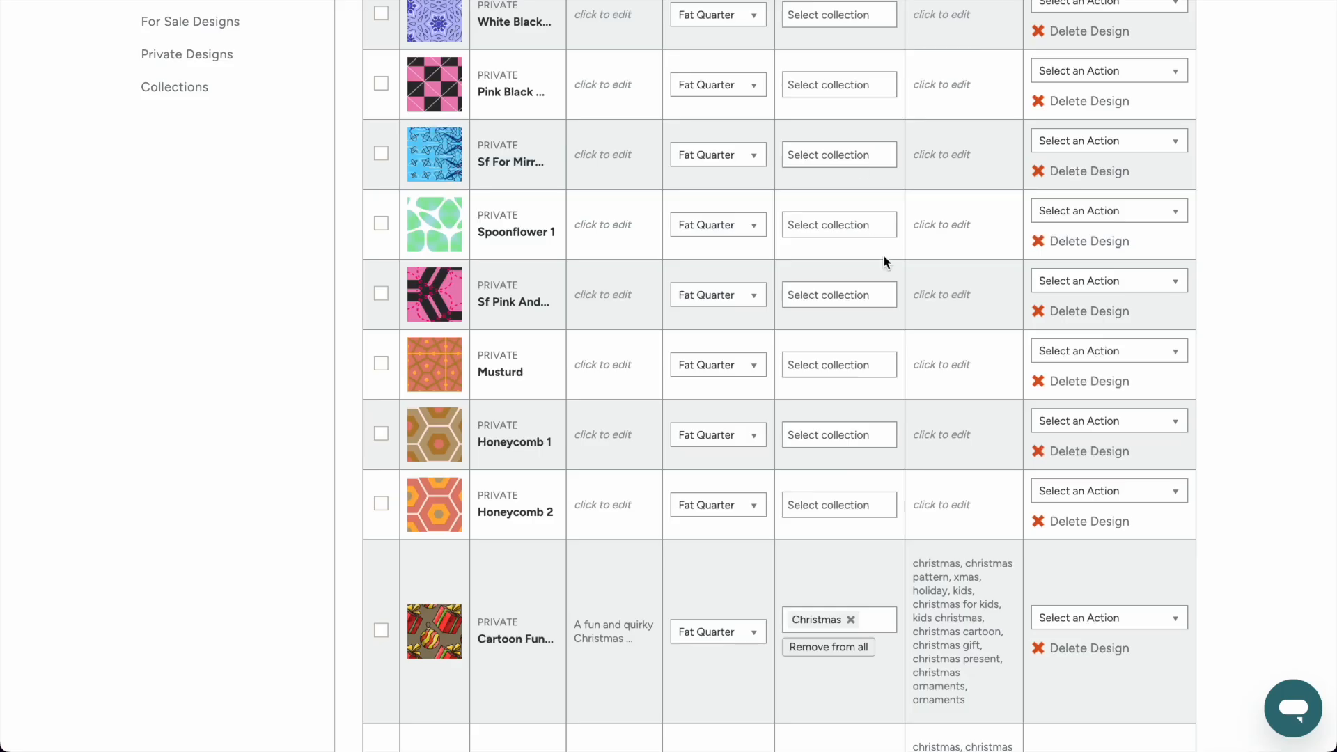
# Switch to Spoonflower and open the account's own shop page.
pyautogui.scroll(6, 886, 261)
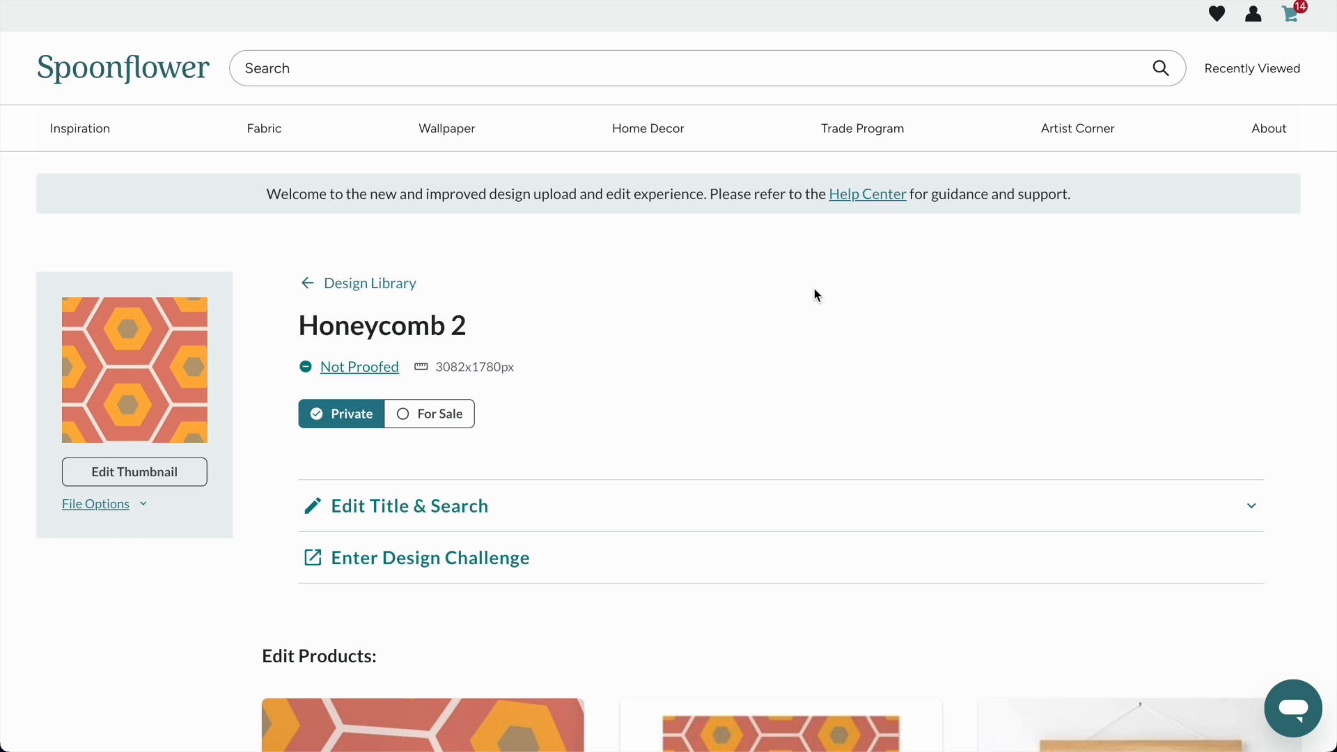
pyautogui.click(1254, 15)
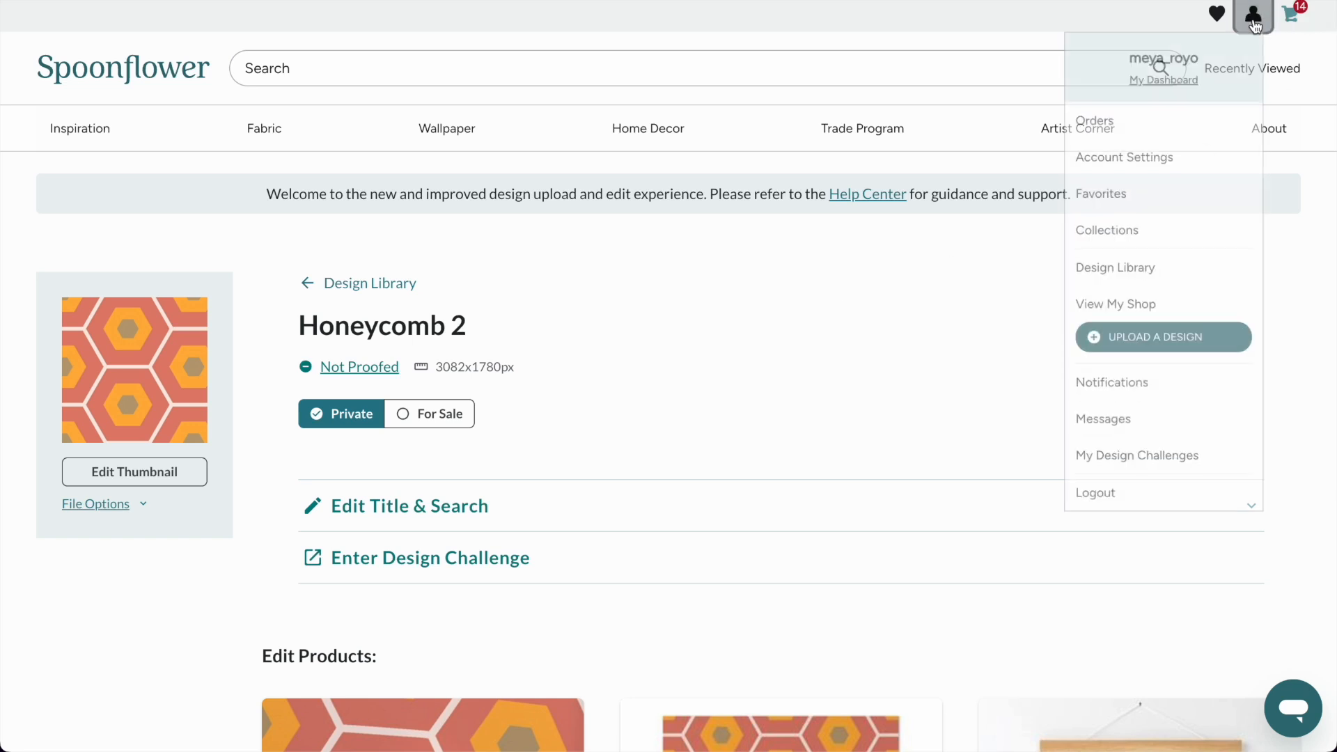
pyautogui.click(1120, 312)
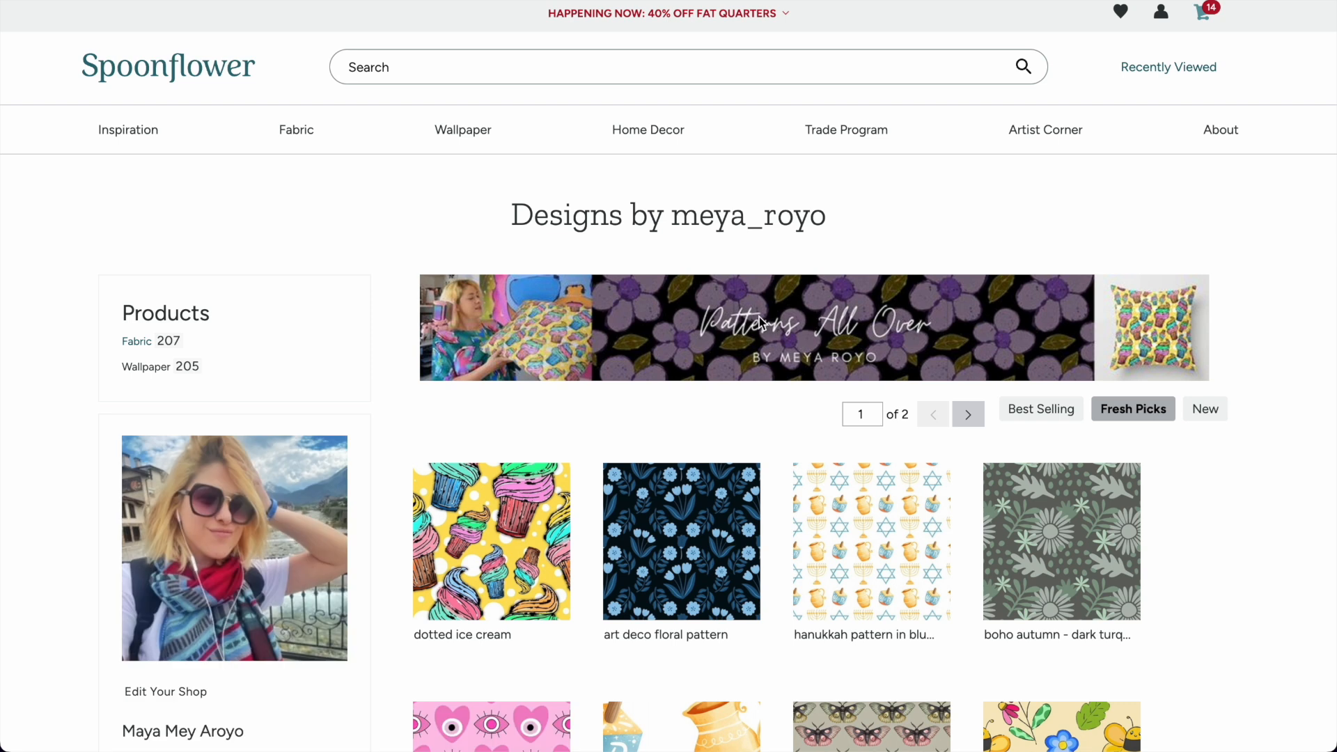
# Browse the Fresh Picks designs listed in the Spoonflower shop.
pyautogui.scroll(-2, 759, 315)
pyautogui.scroll(-1, 759, 317)
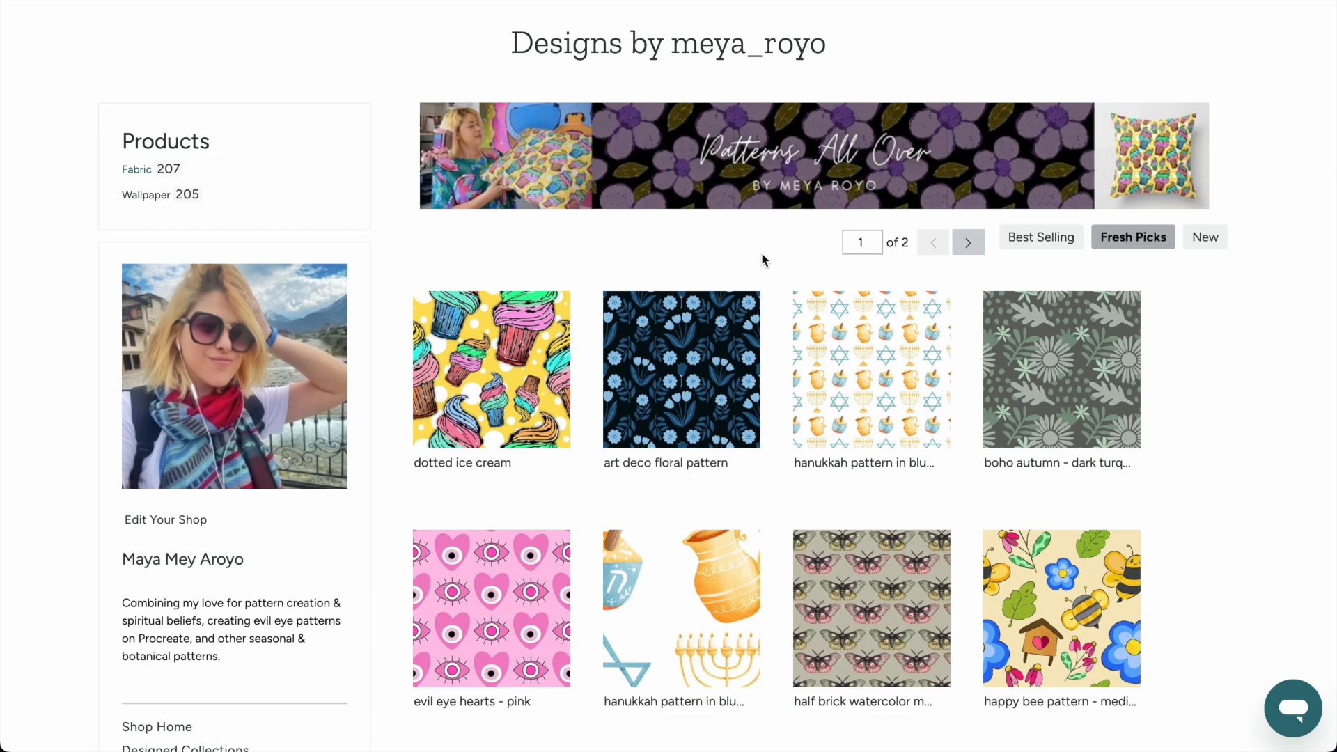
pyautogui.scroll(-10, 762, 260)
pyautogui.scroll(-4, 778, 393)
pyautogui.scroll(5, 776, 445)
pyautogui.scroll(-9, 776, 445)
pyautogui.scroll(-3, 778, 451)
pyautogui.scroll(20, 778, 451)
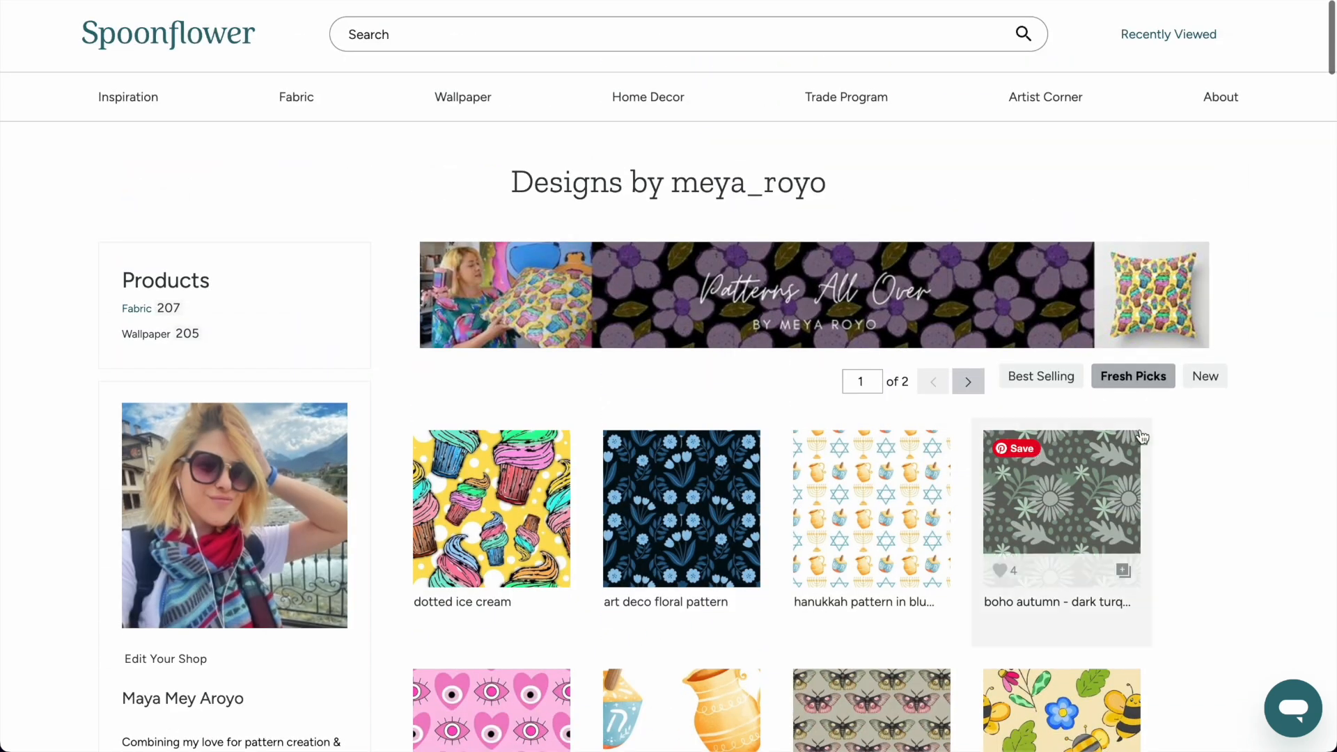
# Sort the shop's designs by New and review the color and size variations of the star of David and eye patterns.
pyautogui.scroll(-4, 1214, 482)
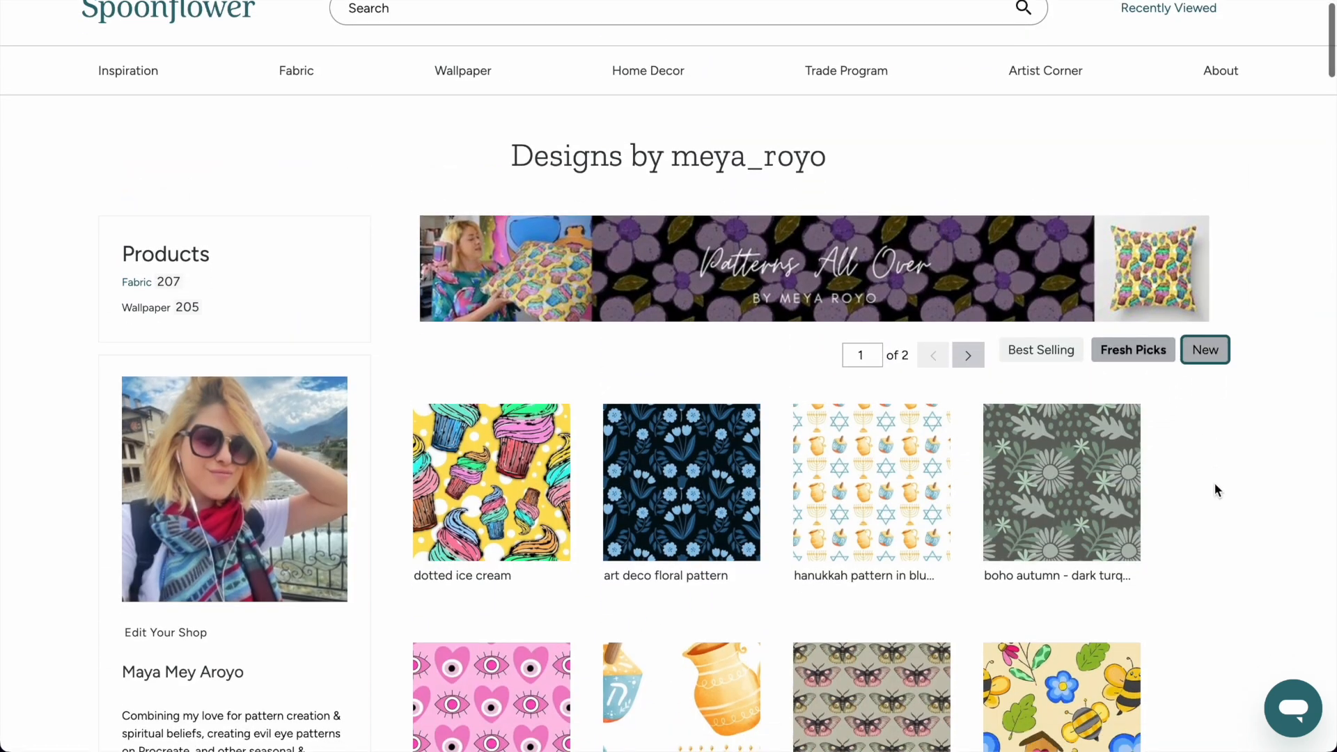
pyautogui.scroll(-4, 1201, 324)
pyautogui.scroll(-4, 1201, 324)
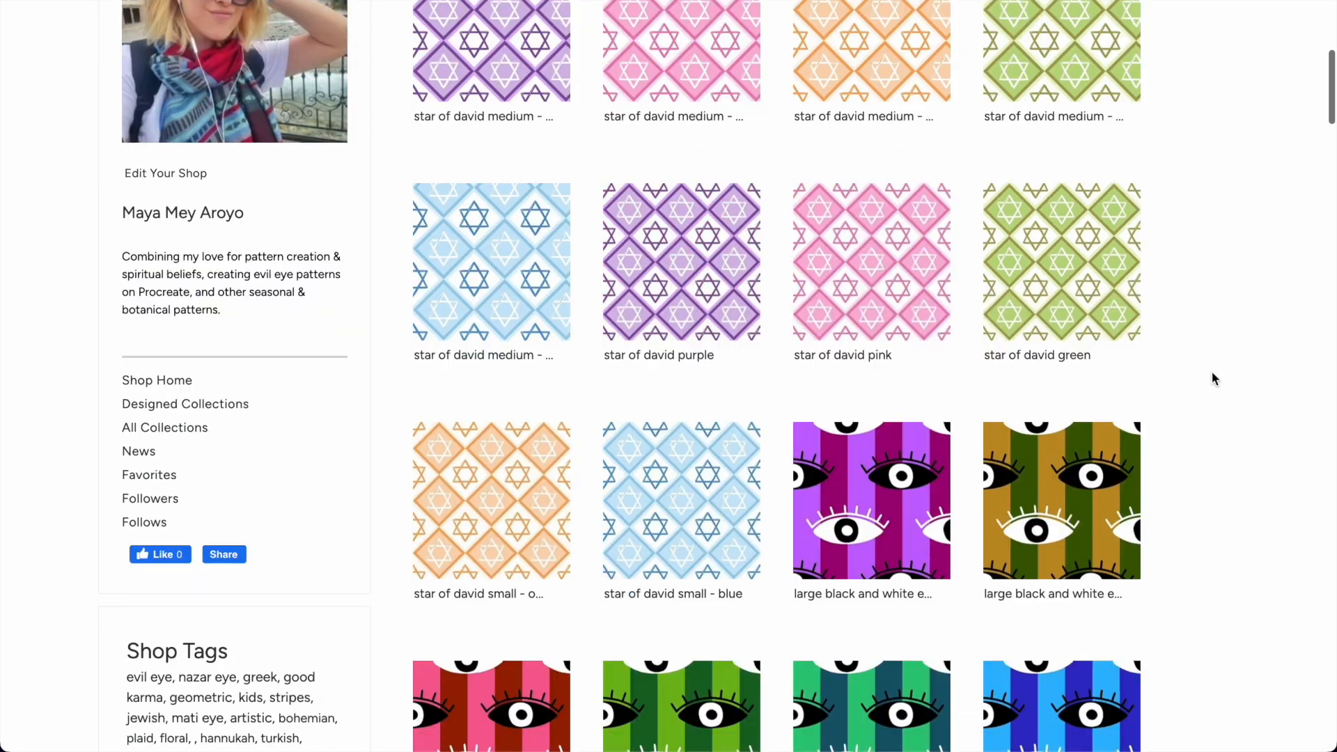
pyautogui.scroll(1, 1213, 373)
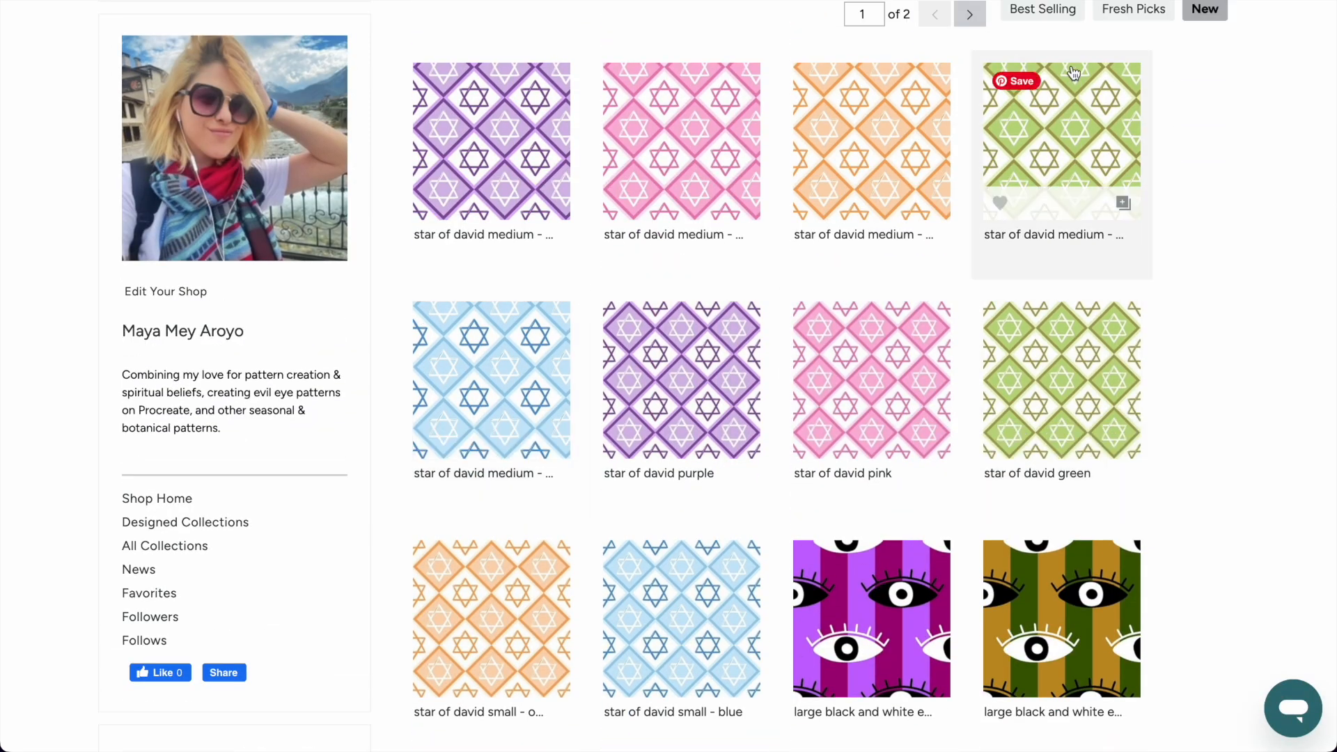
pyautogui.scroll(-10, 765, 283)
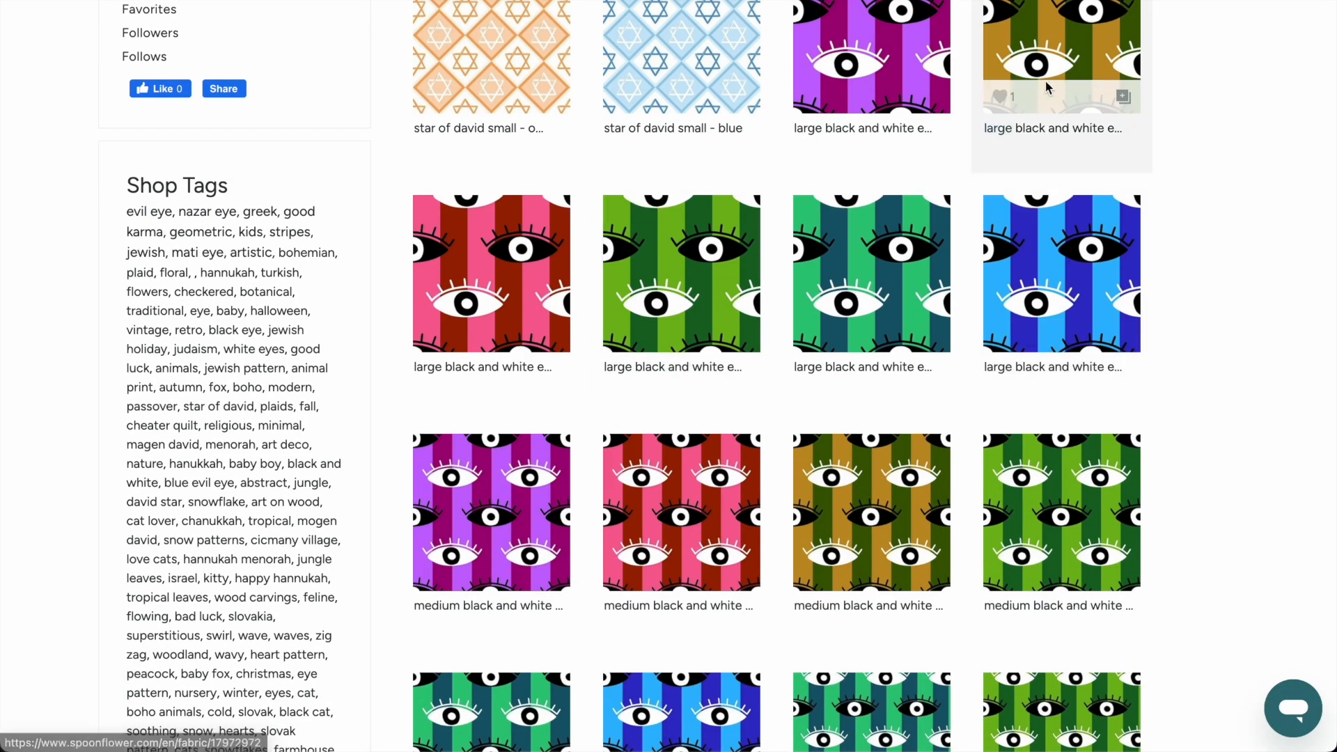
pyautogui.scroll(1, 1074, 183)
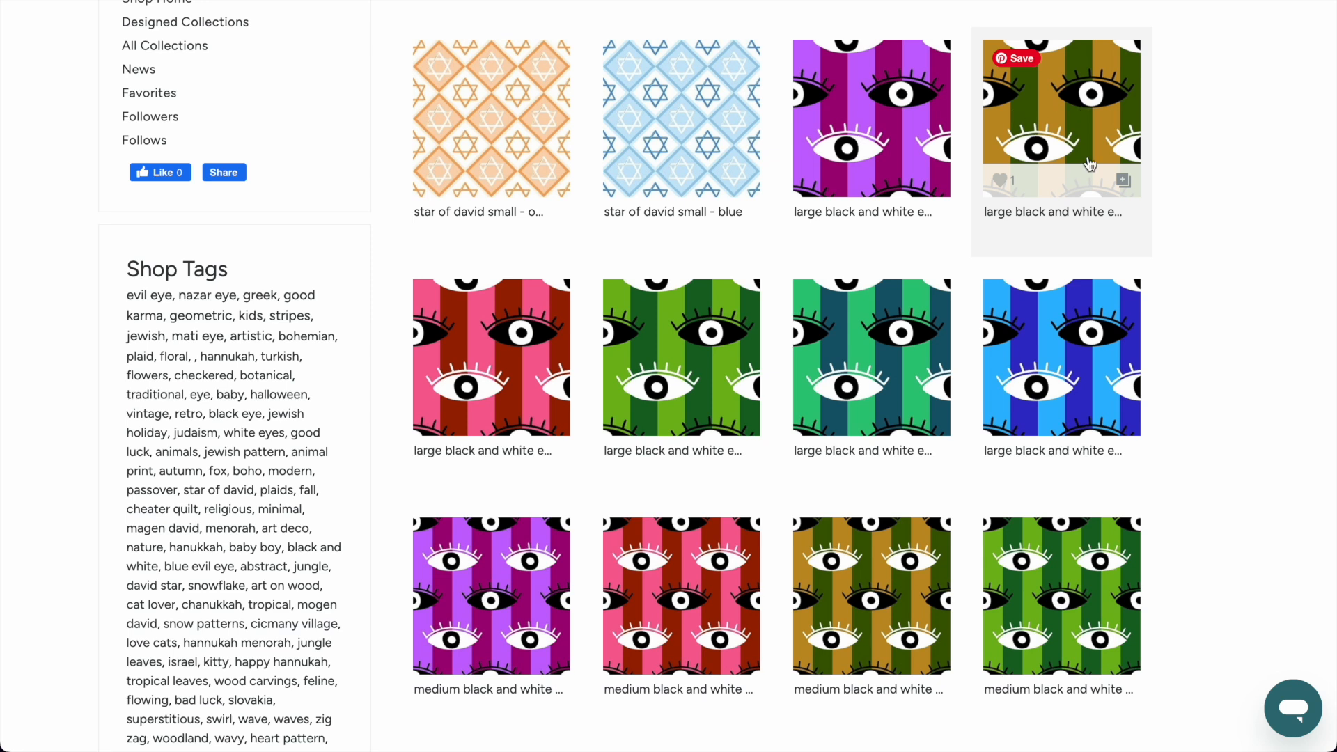
# Open the large, medium and small gold and green evil eye designs from the shop for size comparison.
pyautogui.click(1067, 134)
pyautogui.click(866, 583)
pyautogui.scroll(-6, 866, 578)
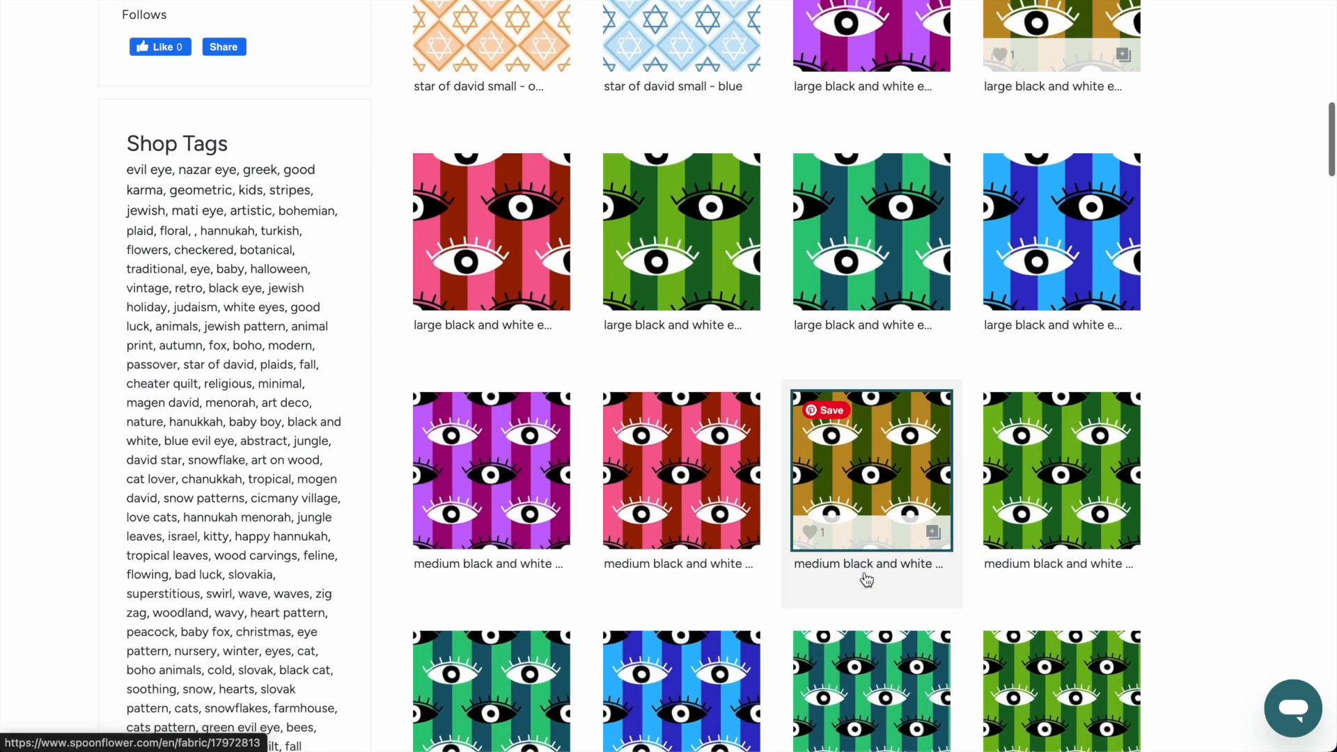
pyautogui.click(493, 658)
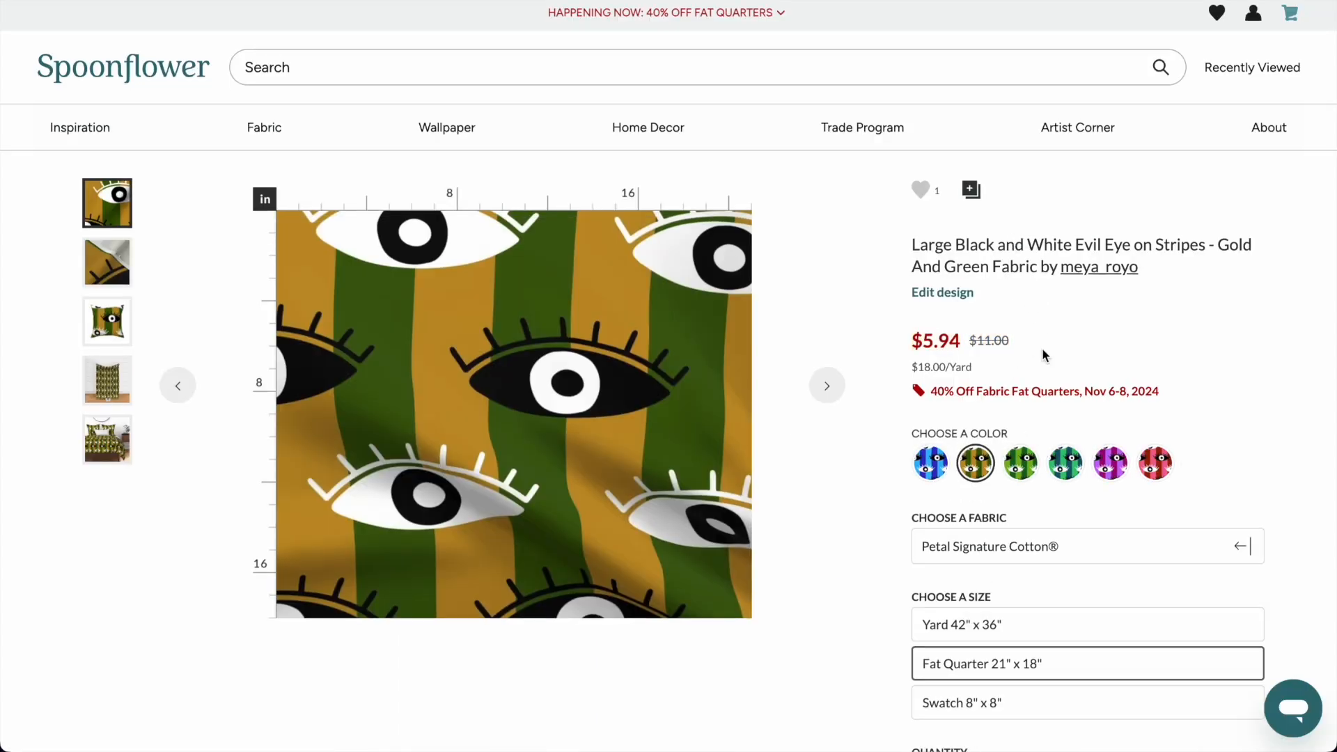
# Preview the large evil eye fabric at the Yard 42" x 36" size and in the green color.
pyautogui.scroll(-3, 1042, 352)
pyautogui.click(978, 456)
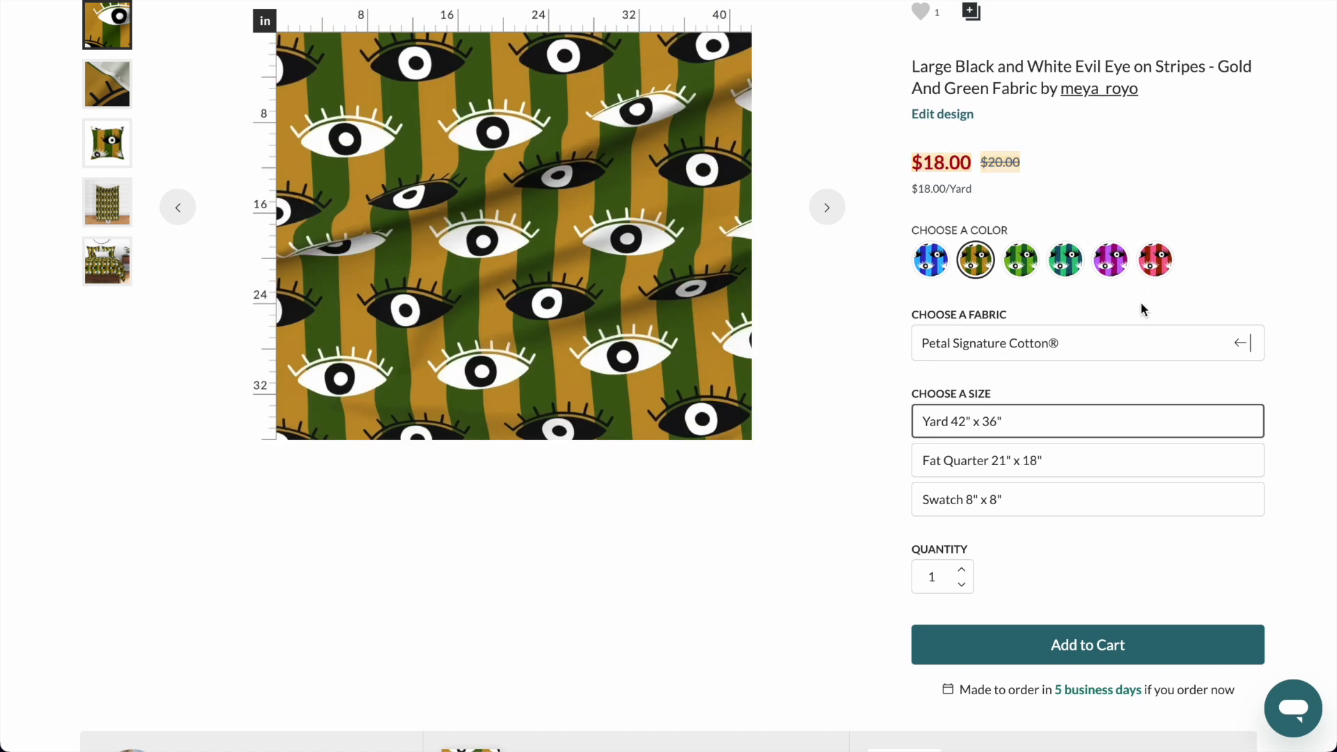
pyautogui.click(931, 267)
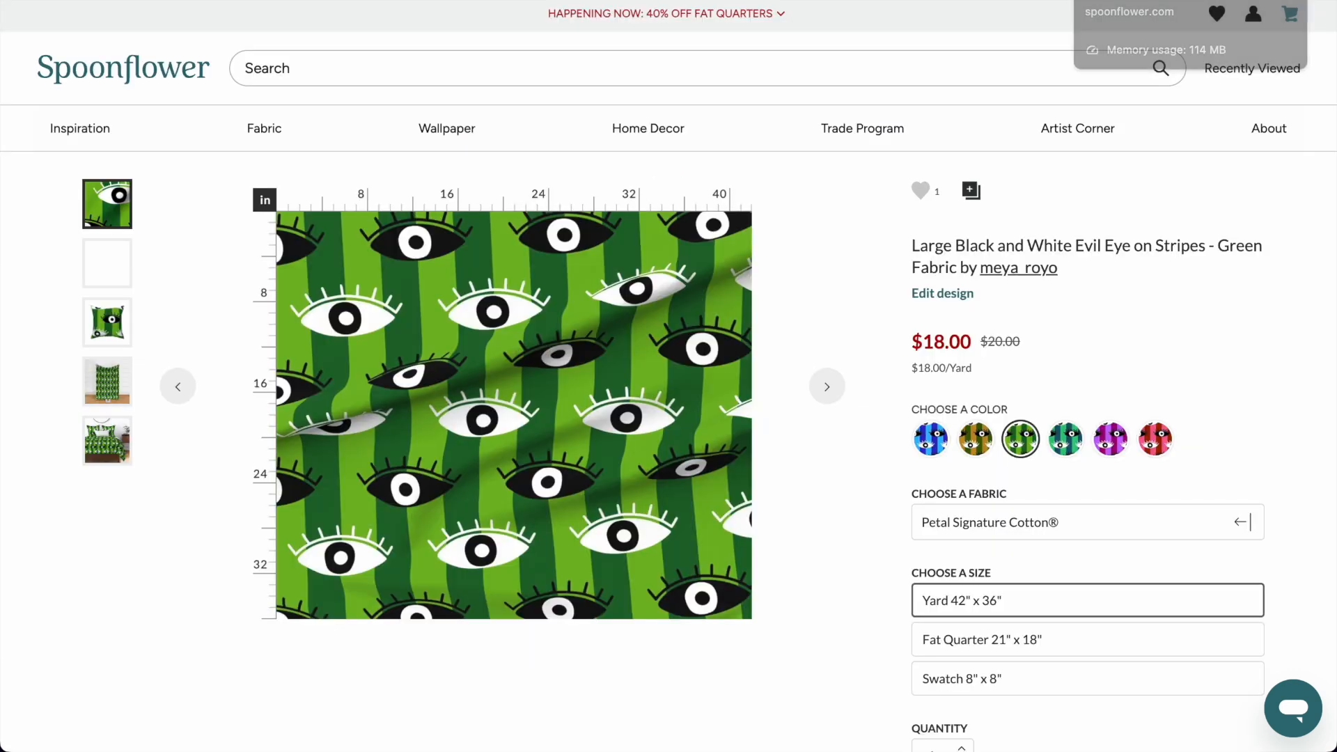
# Preview the medium gold and green evil eye fabric at Yard 42" x 36", and the small one at Yard and Swatch 8" x 8".
pyautogui.hotkey('ctrl', 'Tab')
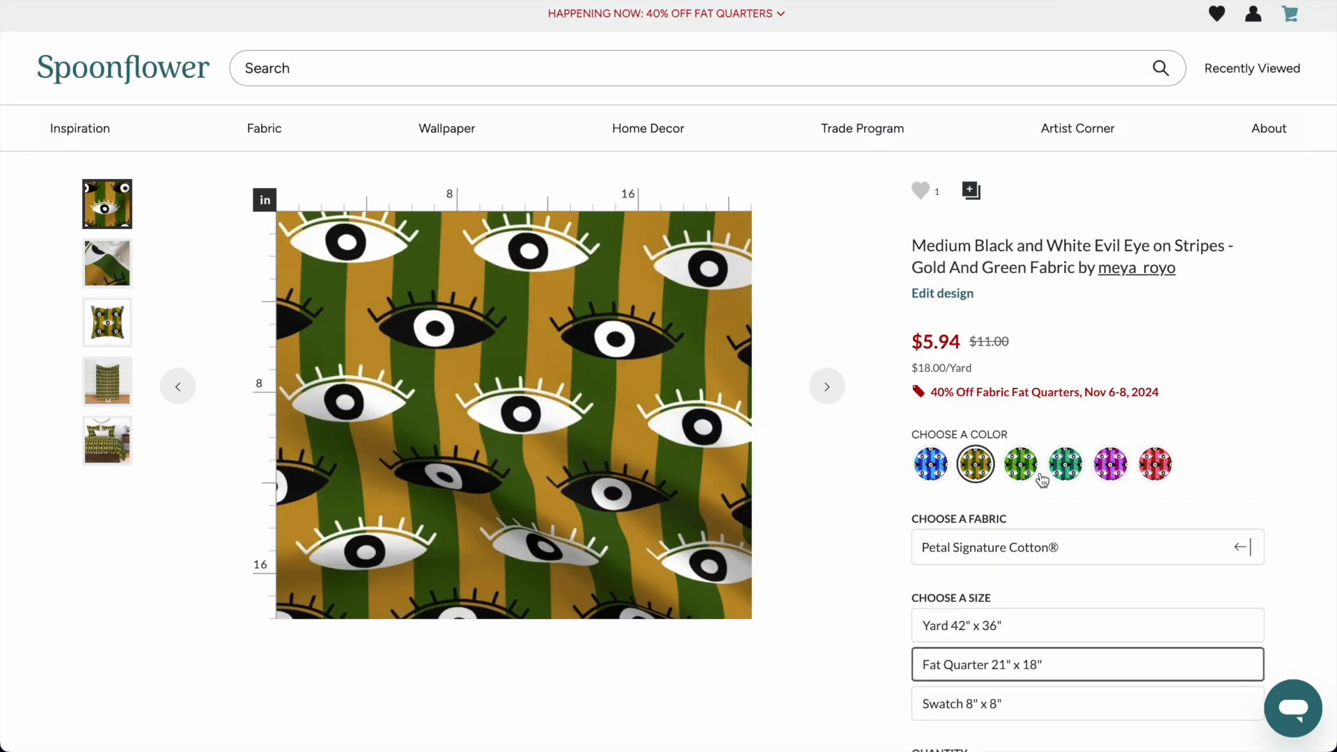
pyautogui.click(985, 629)
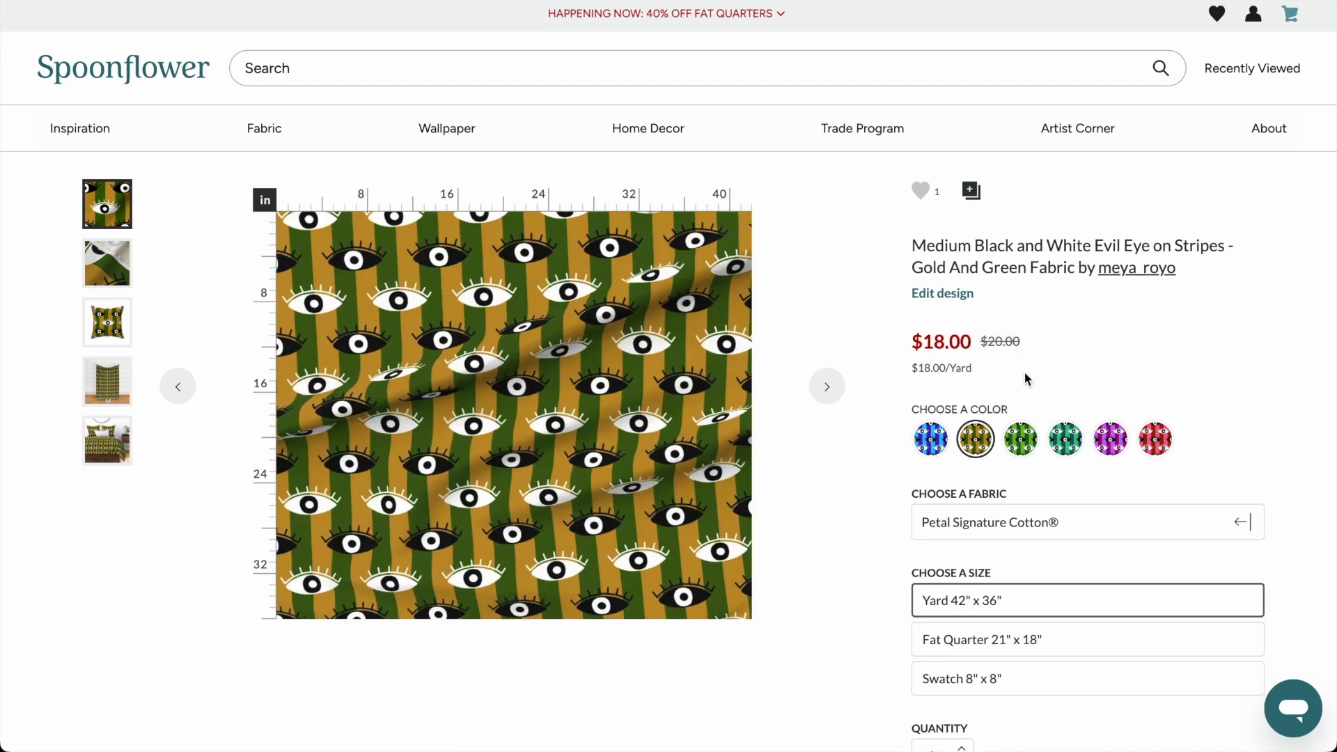
pyautogui.hotkey('ctrl', 'Tab')
pyautogui.hotkey('ctrl', 'Tab')
pyautogui.hotkey('ctrl', 'Tab')
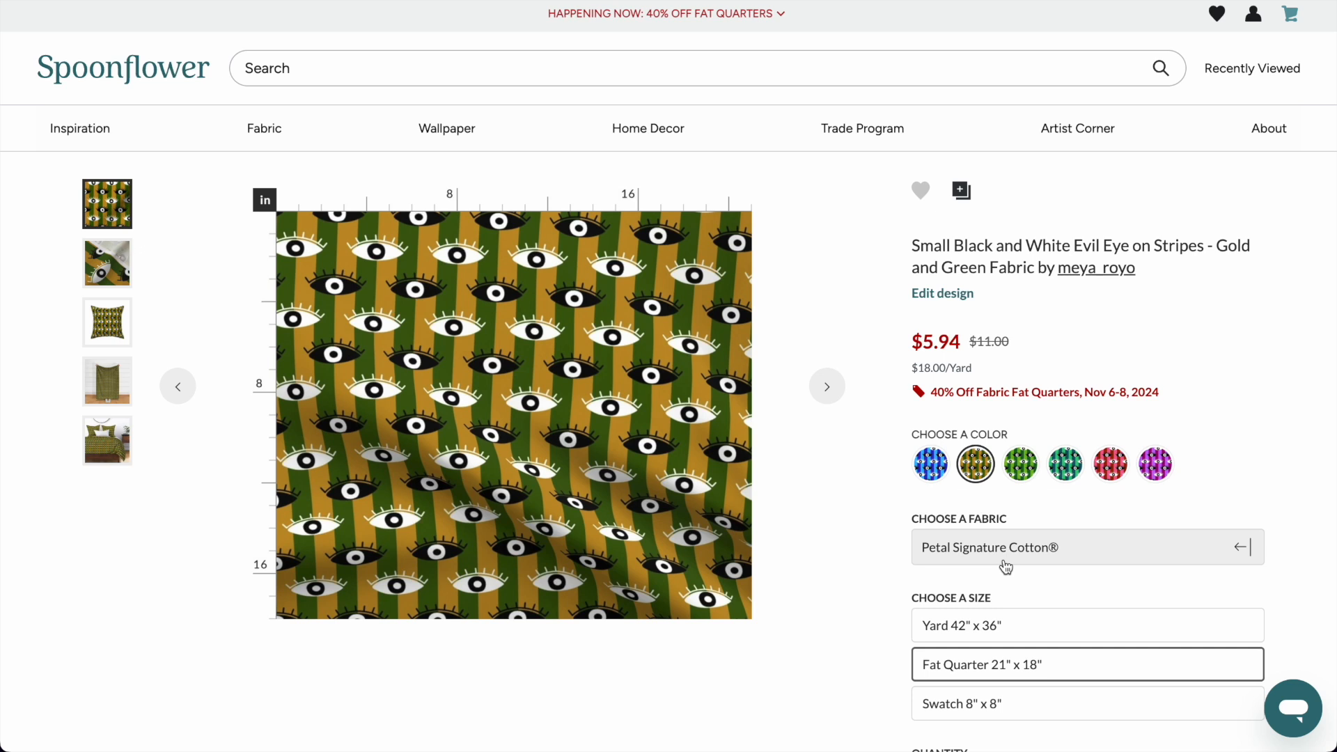
pyautogui.click(990, 627)
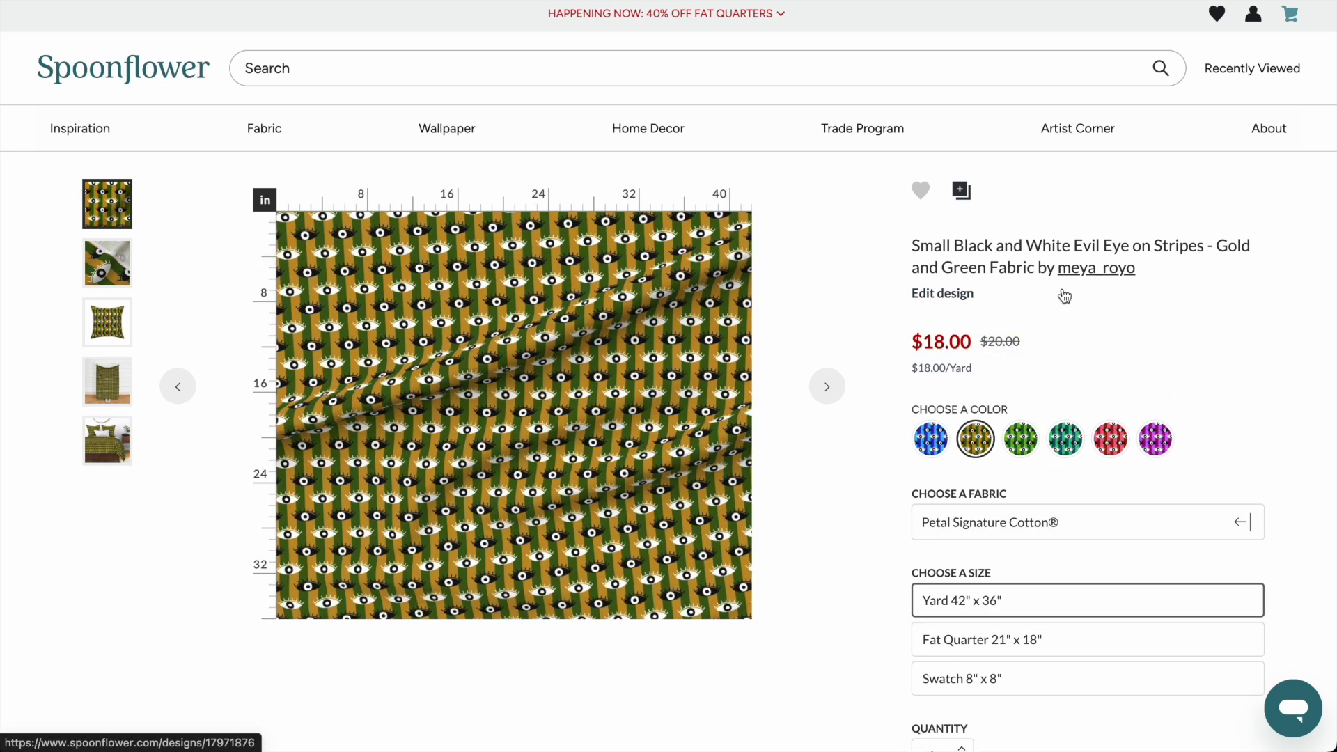
pyautogui.click(1000, 682)
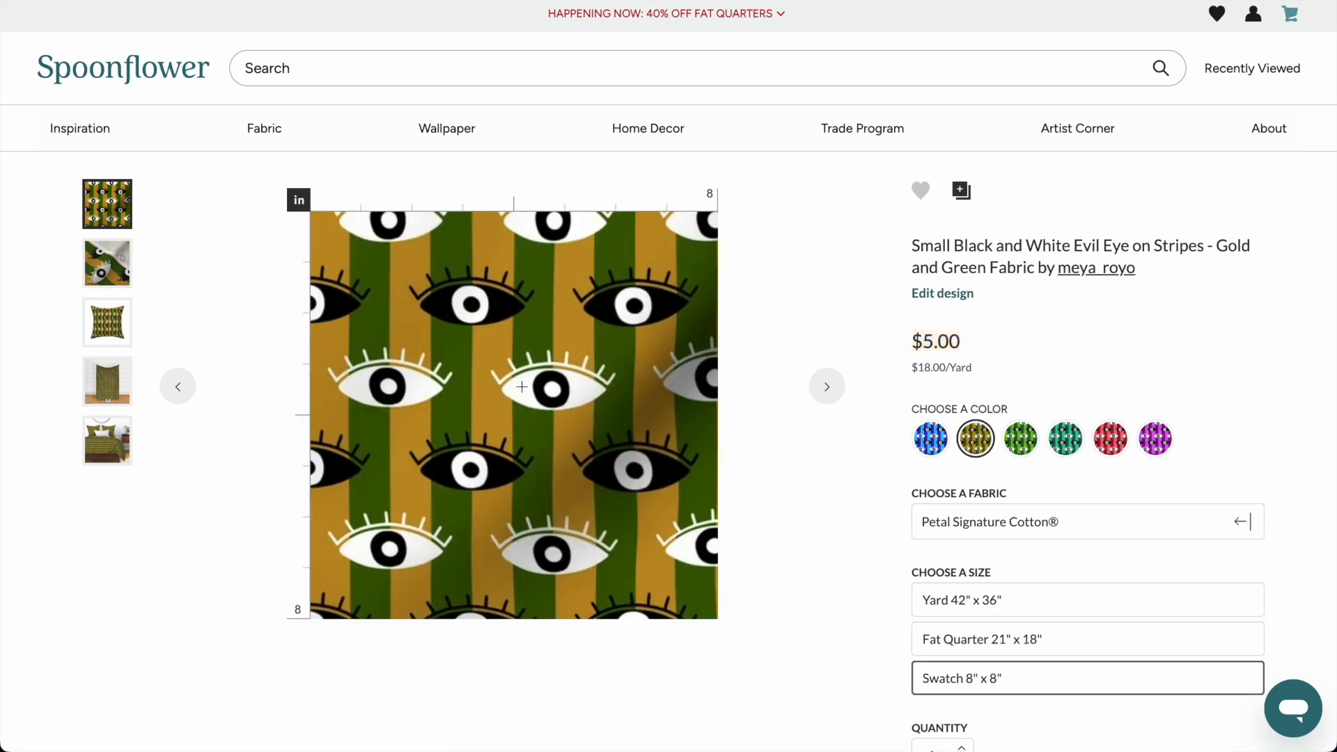
# Return to the shop page and review the color and size variations of its other designs, including the golden beehive patterns.
pyautogui.scroll(-2, 1088, 360)
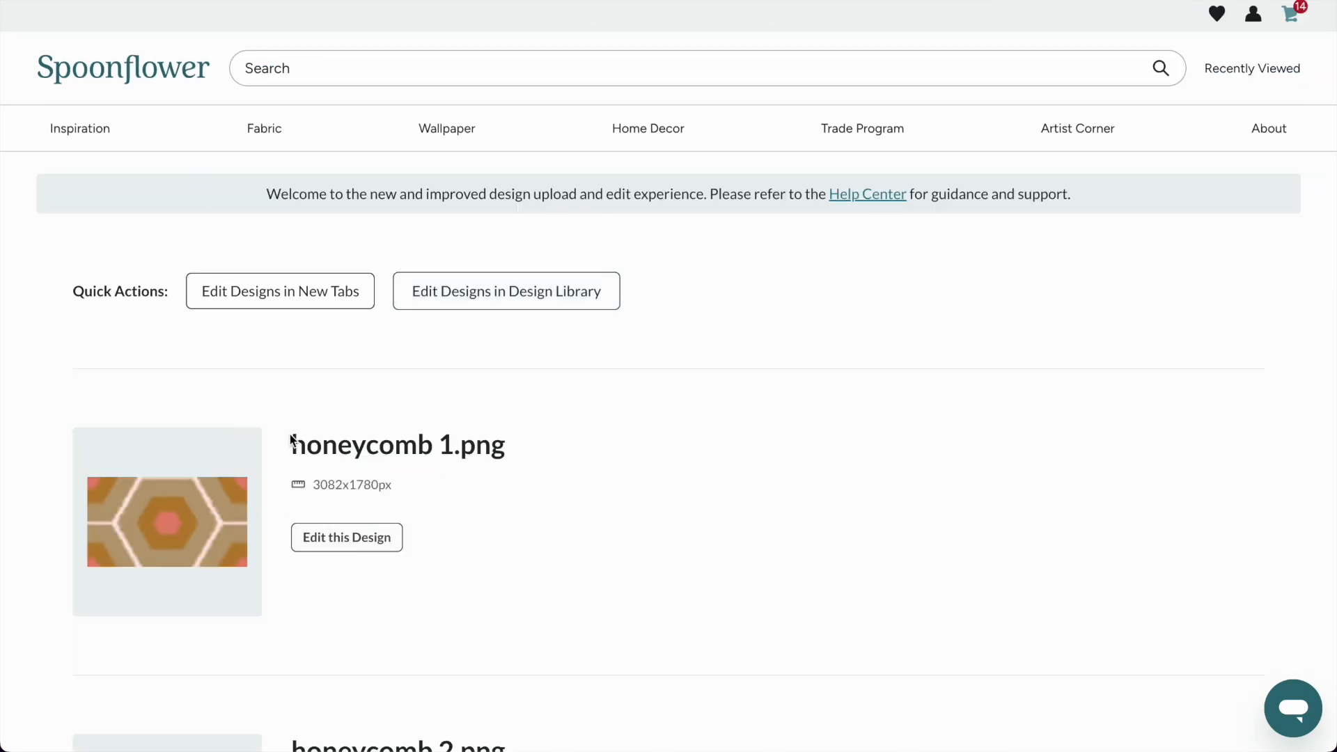
pyautogui.scroll(-3, 292, 440)
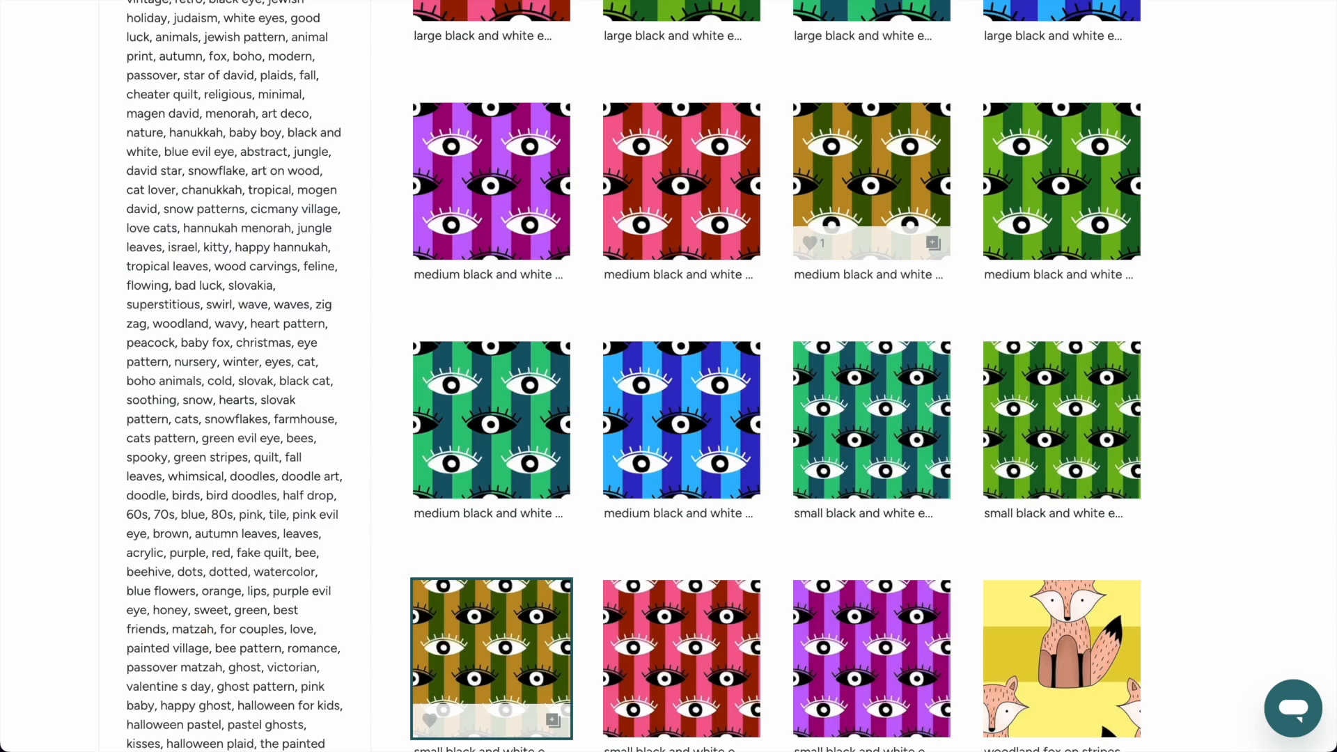
pyautogui.scroll(-7, 1018, 174)
pyautogui.scroll(-15, 1018, 174)
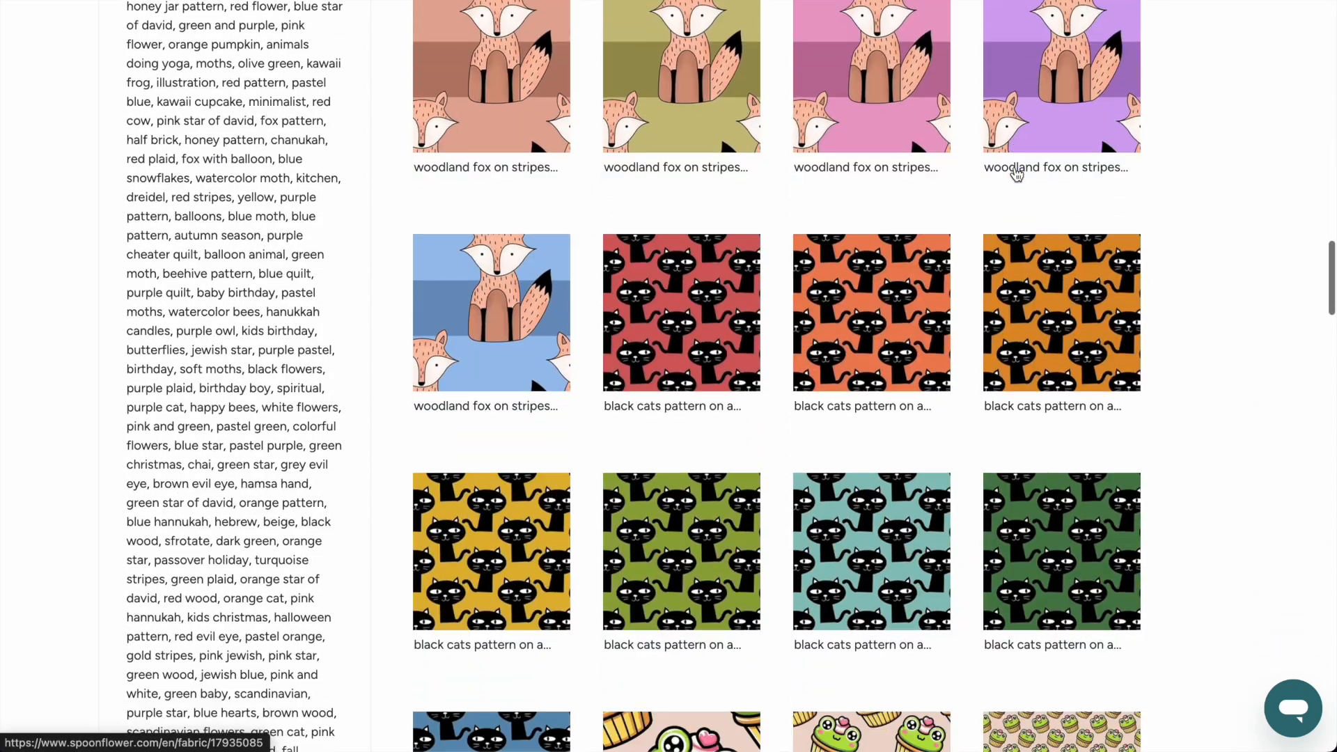
pyautogui.scroll(-10, 1016, 173)
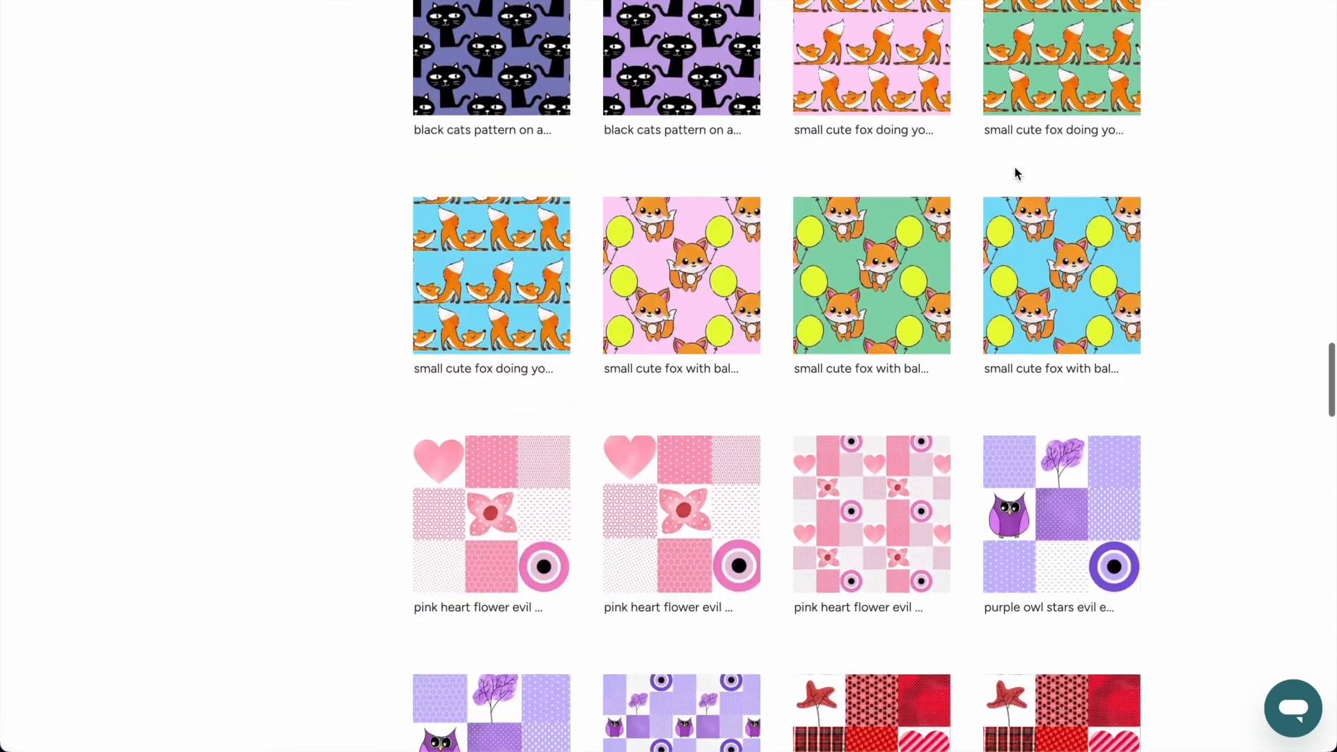
pyautogui.scroll(-7, 1017, 174)
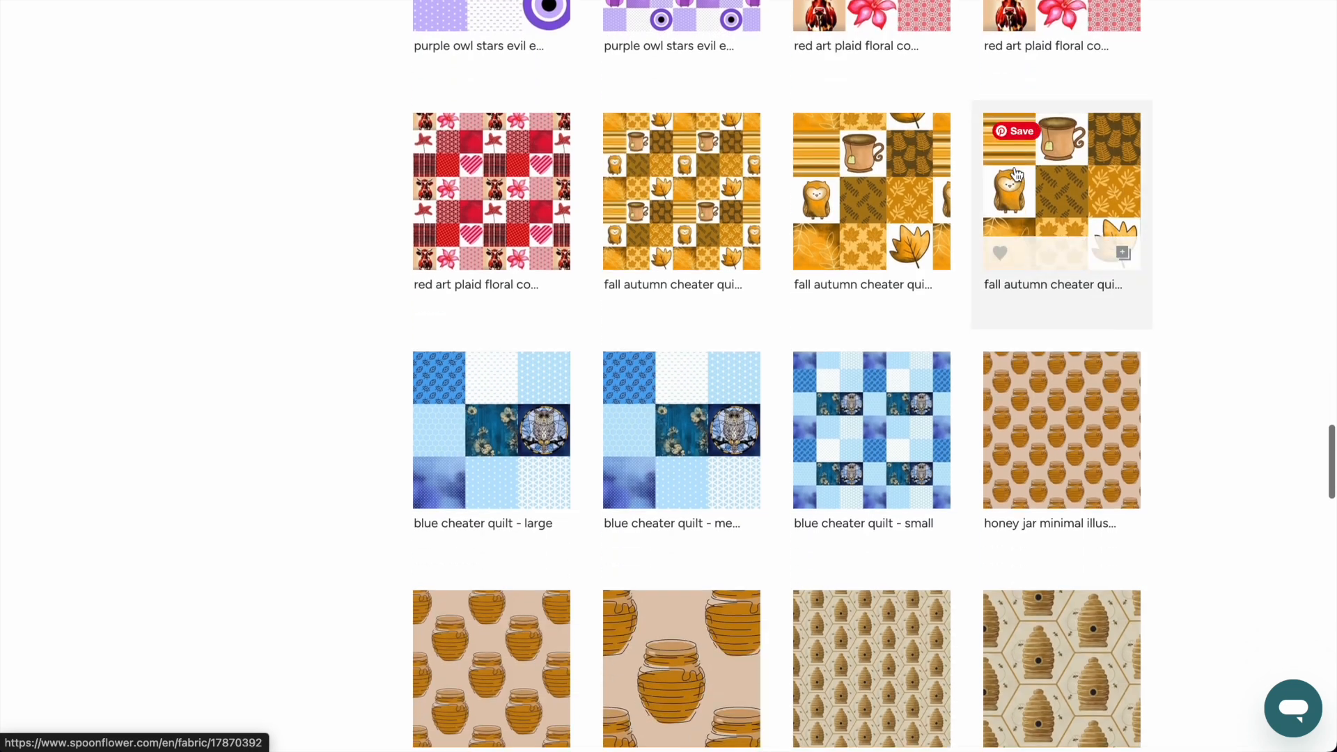
pyautogui.scroll(-1, 1018, 174)
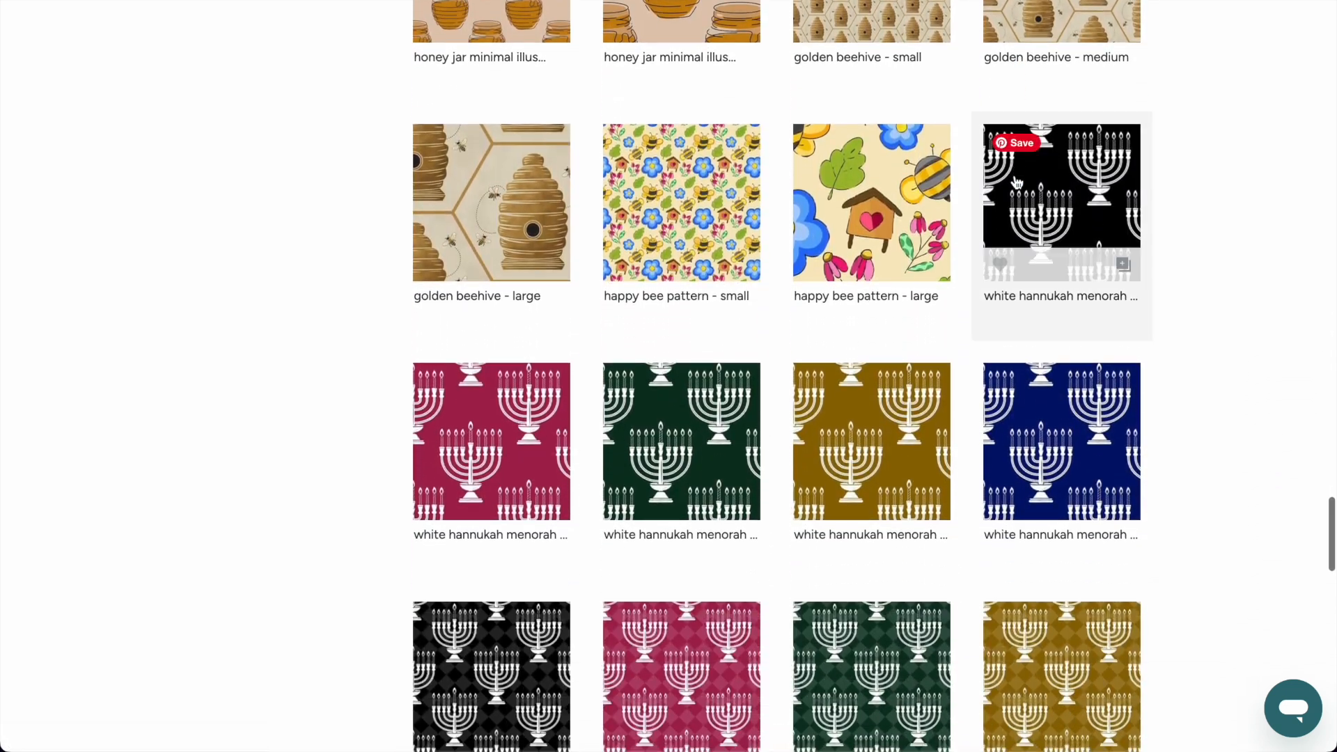
pyautogui.scroll(4, 1059, 392)
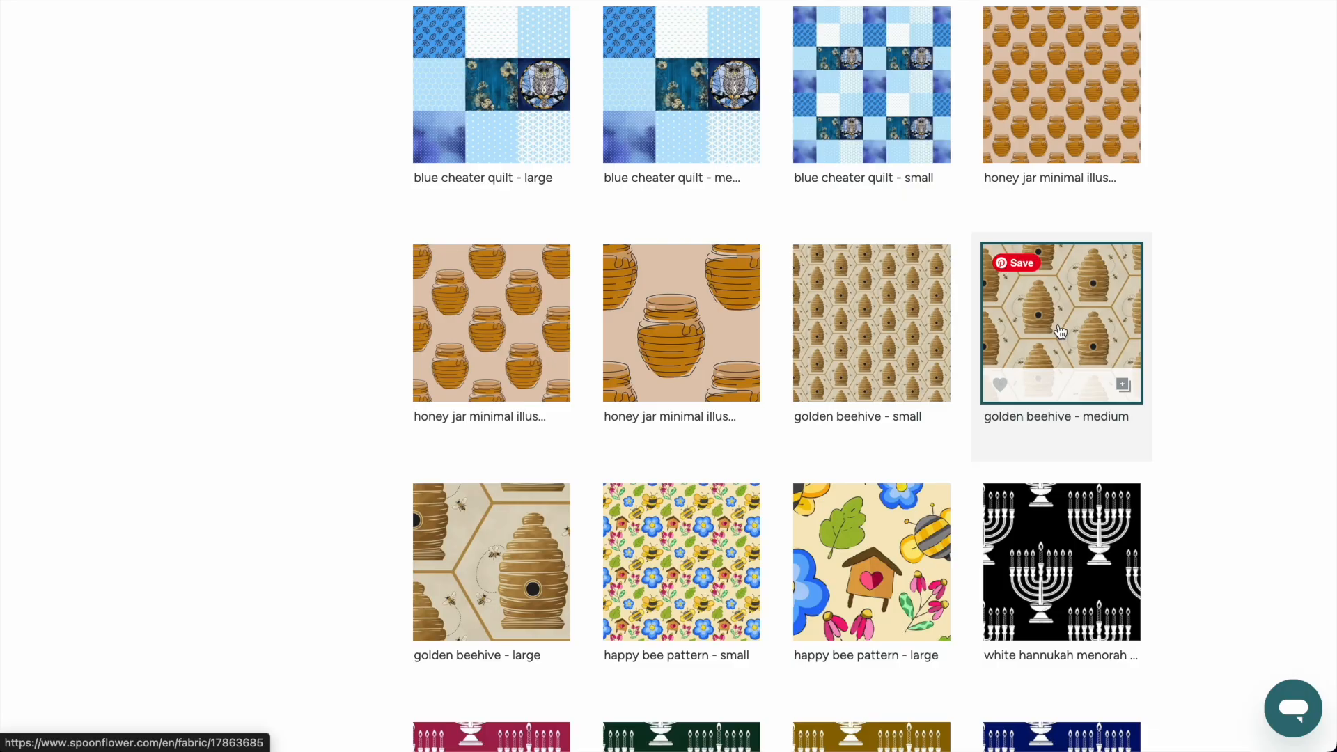
pyautogui.click(1061, 331)
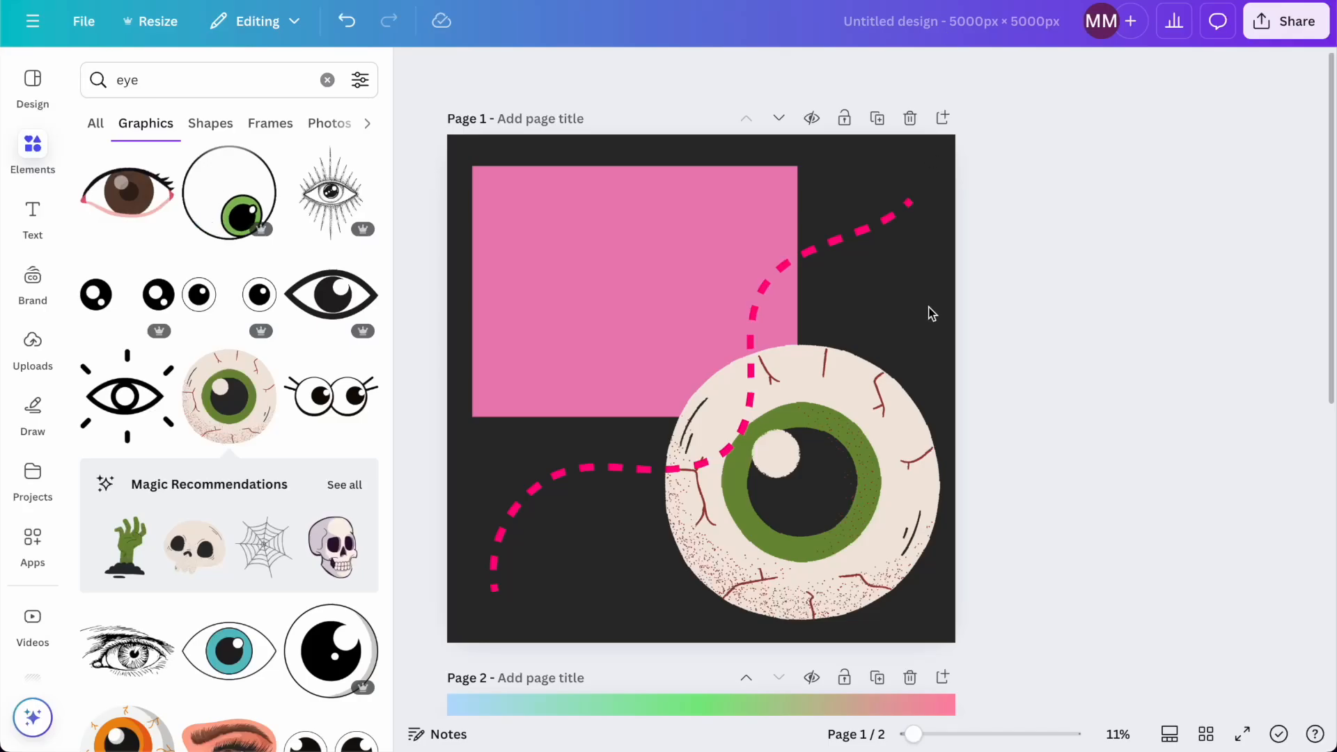
# Switch to Canva, add a third page to the 5000 × 5000 px design and remove its gradient background.
pyautogui.scroll(-6, 762, 206)
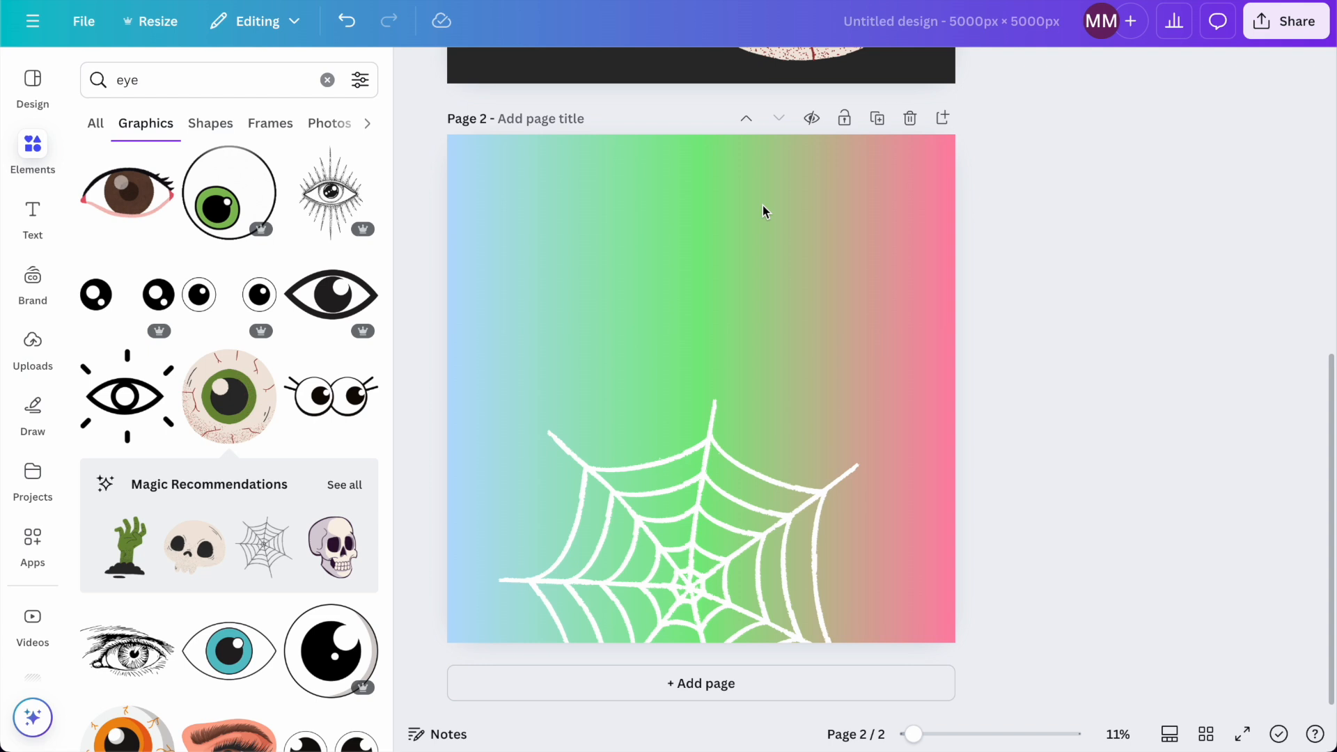
pyautogui.click(651, 684)
pyautogui.click(36, 339)
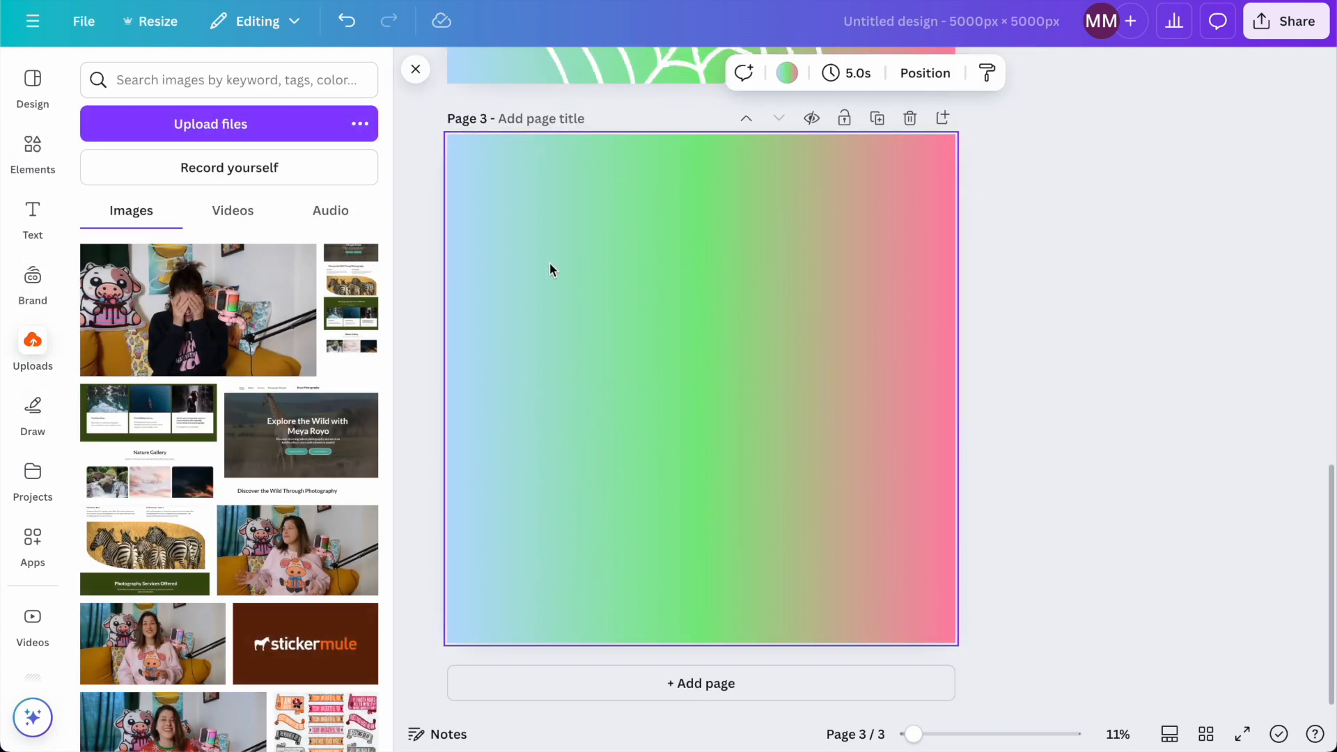
pyautogui.scroll(-20, 218, 383)
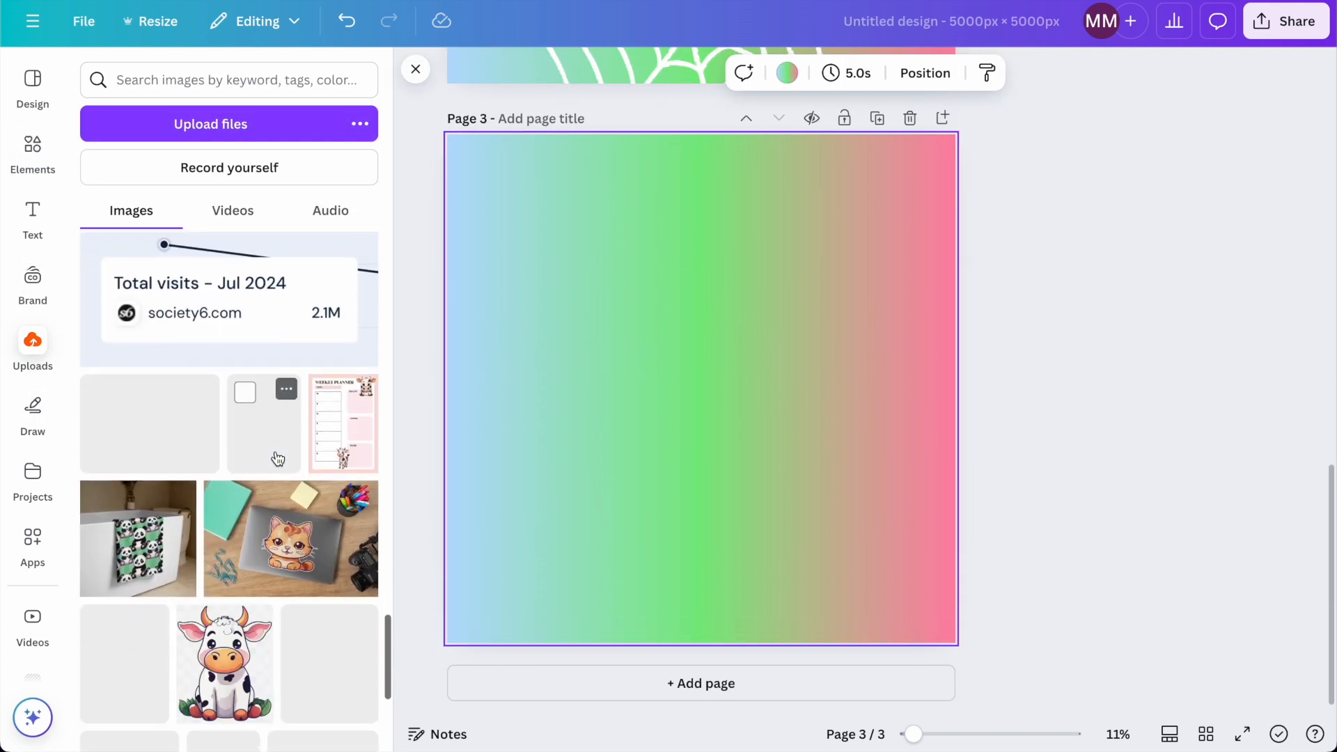
pyautogui.scroll(-2, 277, 458)
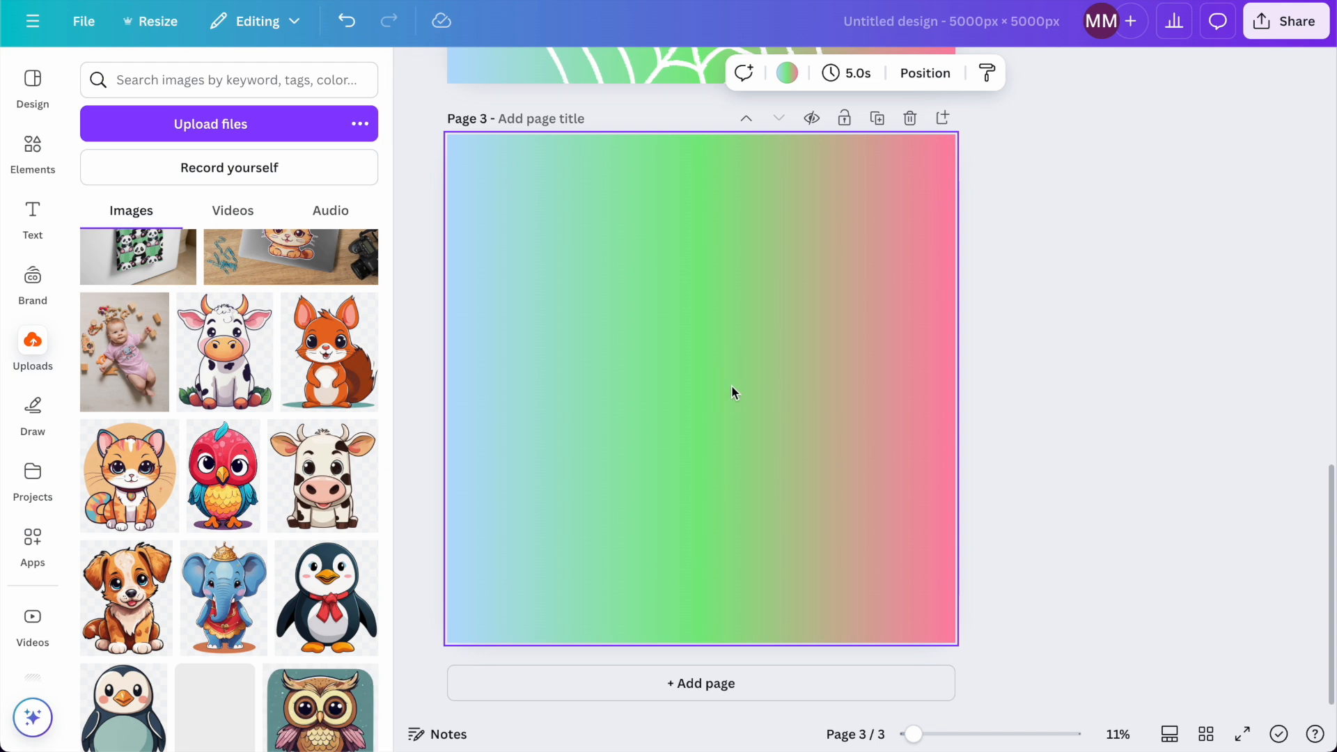
pyautogui.press('Delete')
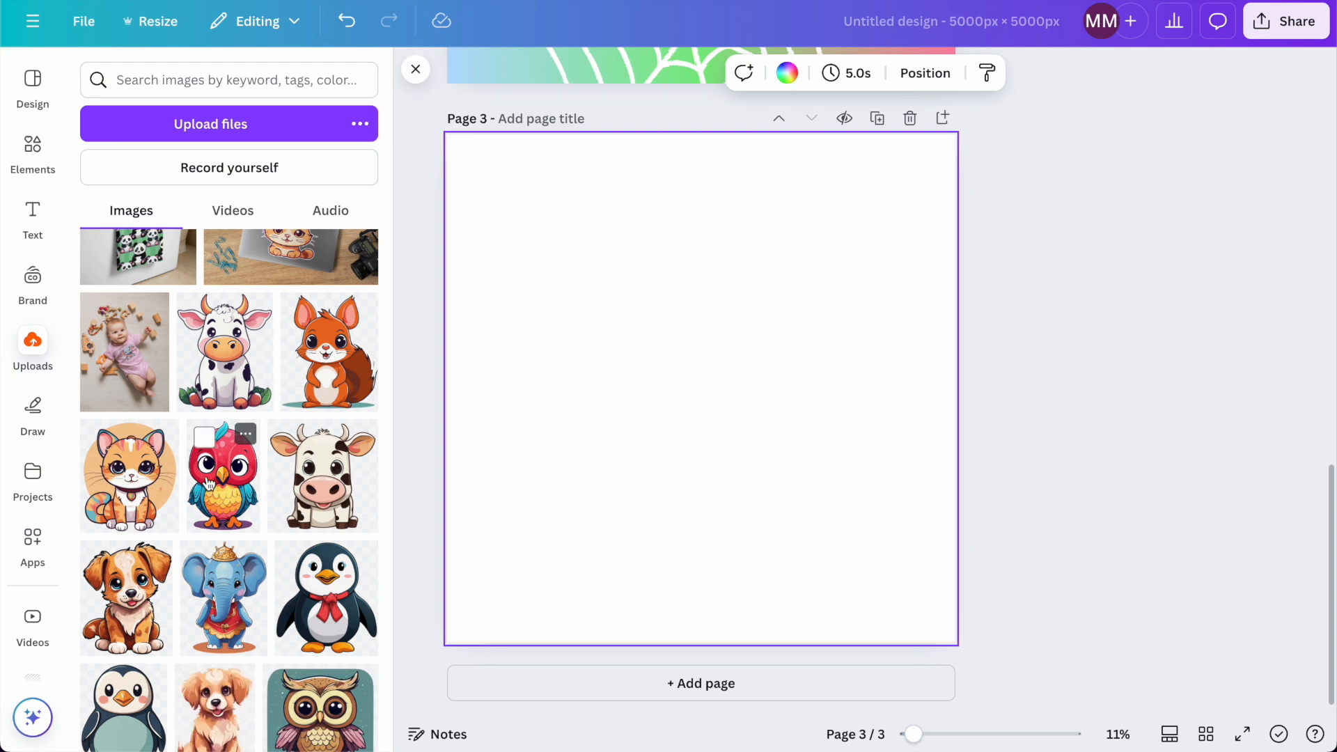
# Find the sitting panda without a bow tie among the uploaded animal images and add it to page 3.
pyautogui.scroll(-6, 209, 482)
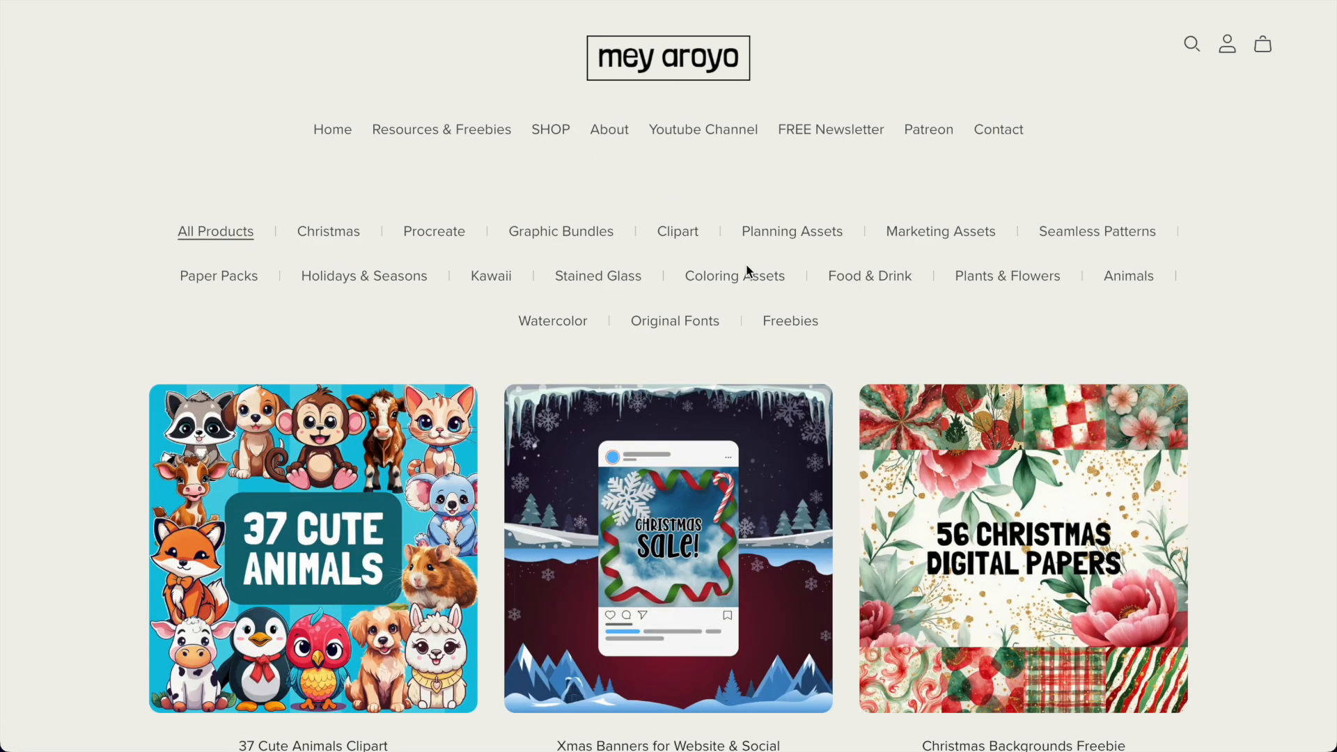
pyautogui.scroll(-2, 748, 271)
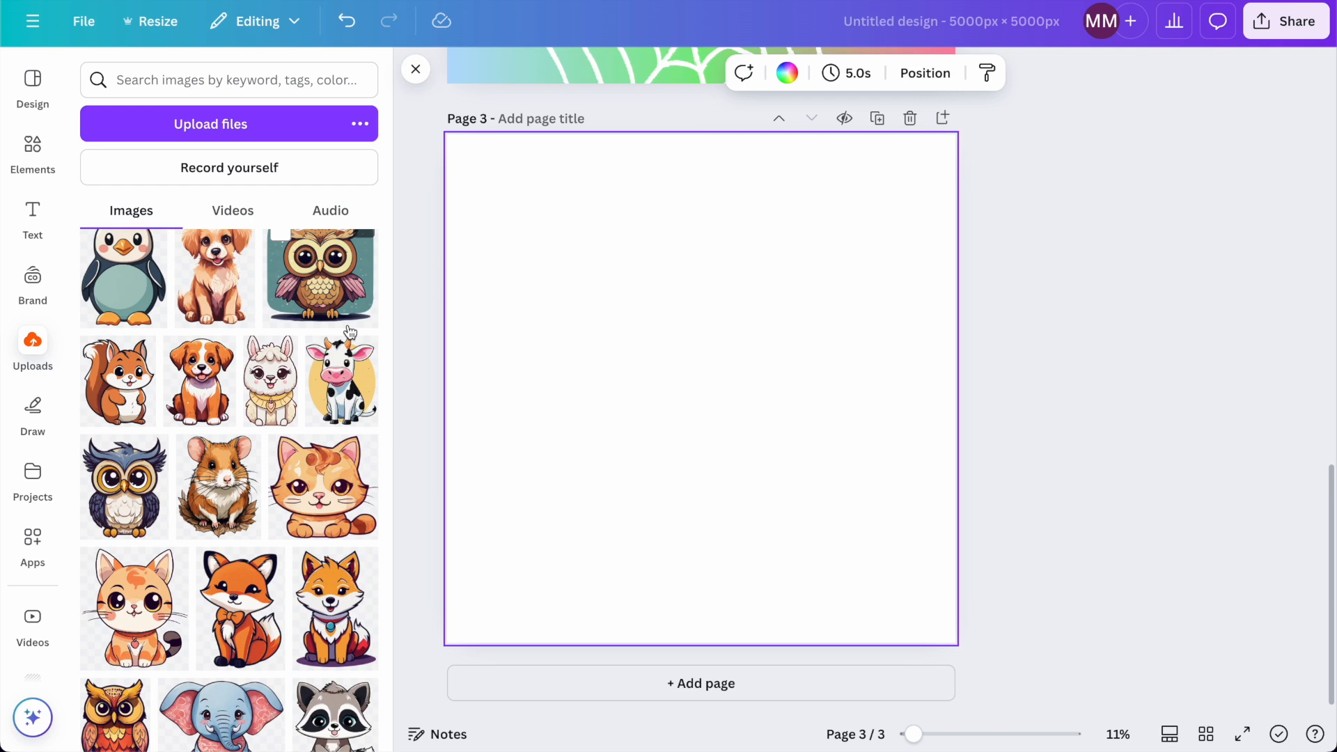
pyautogui.scroll(-6, 350, 332)
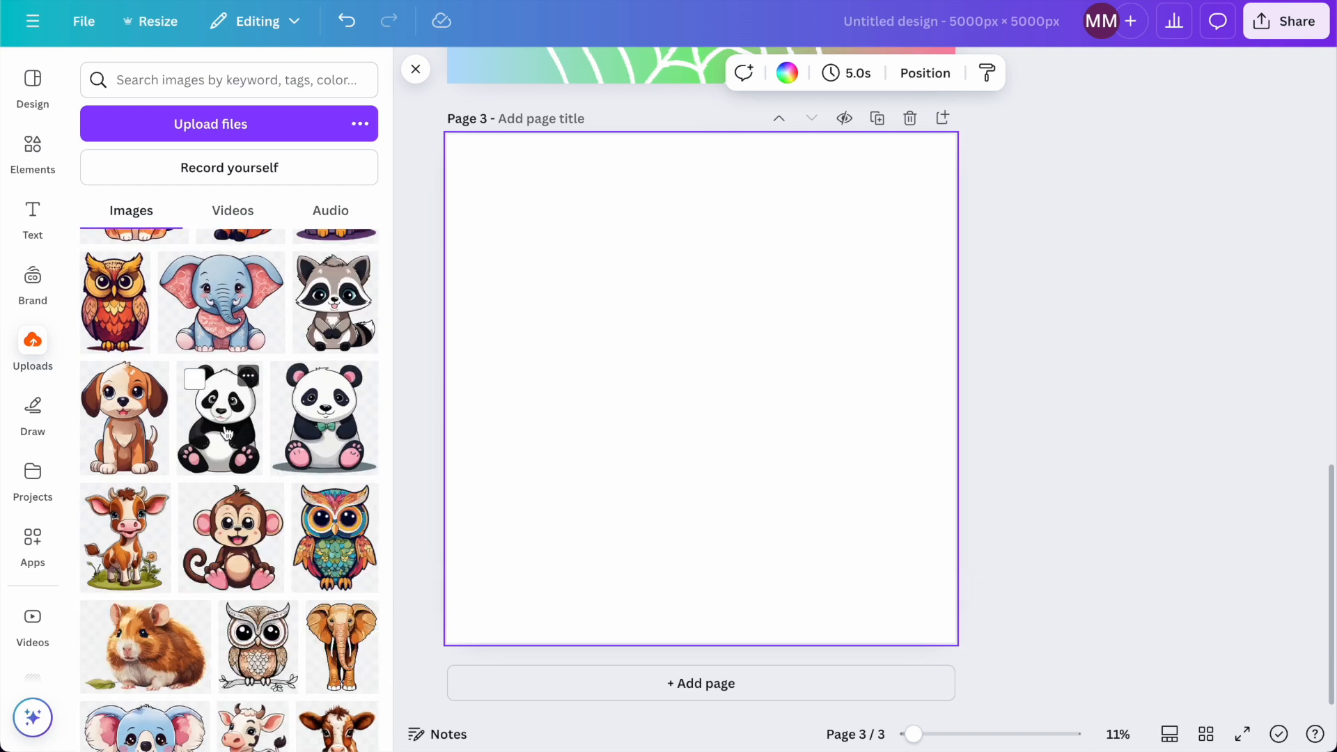
pyautogui.click(228, 425)
pyautogui.scroll(-10, 309, 509)
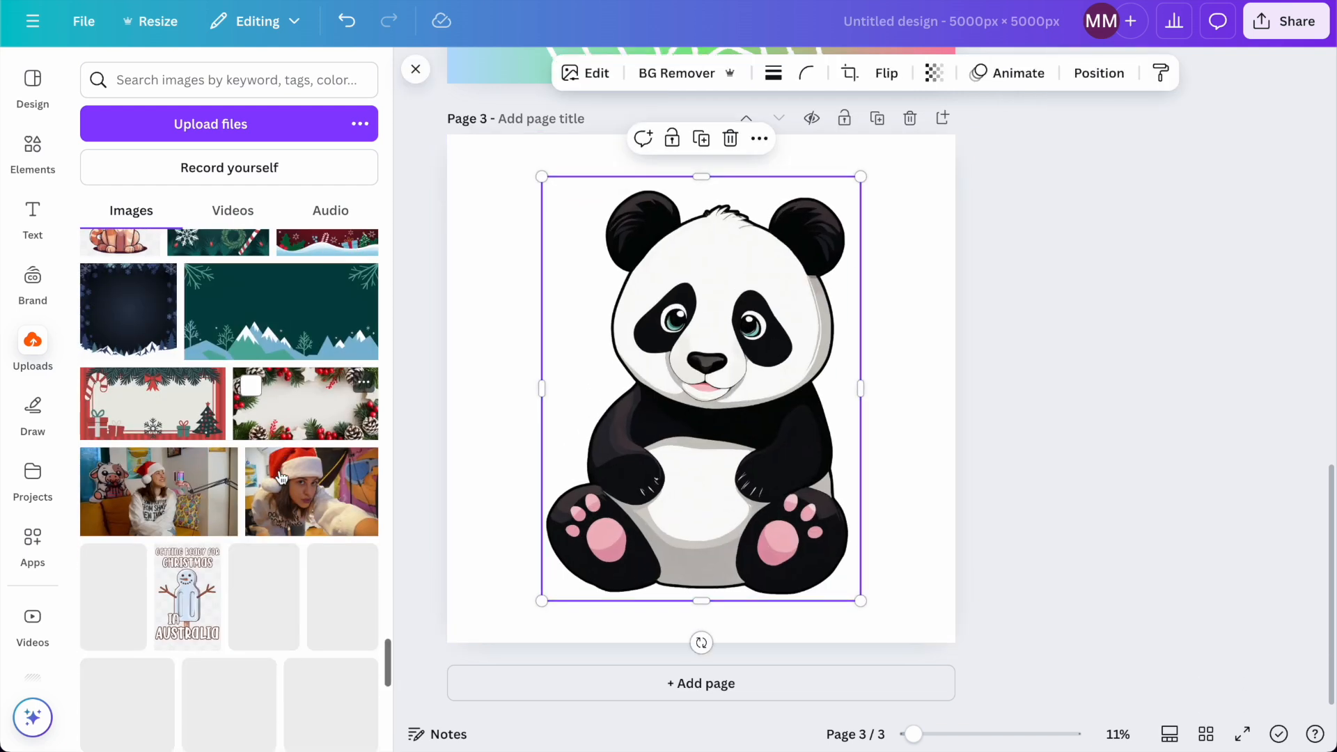
pyautogui.scroll(-4, 309, 509)
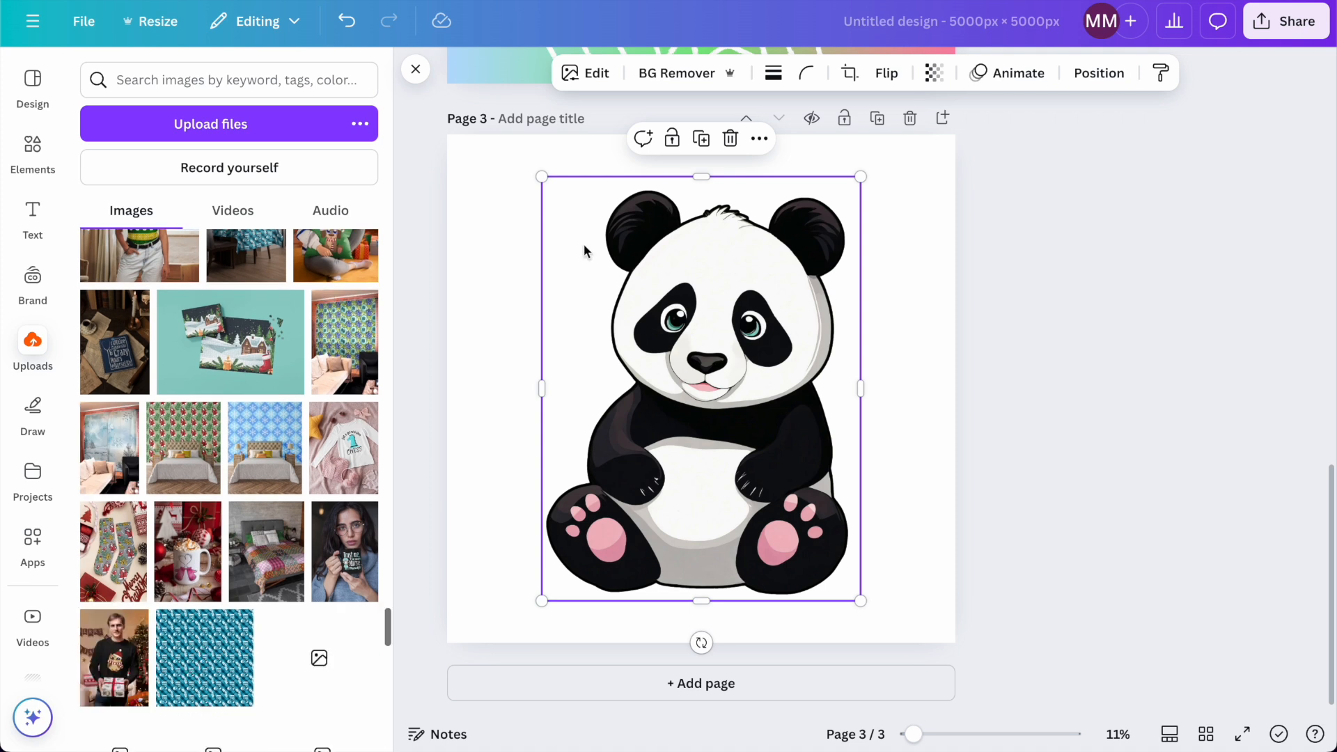
# Give page 3 the blue, green and pink gradient background, remove the pink color and set the gradient style to vertical.
pyautogui.click(508, 265)
pyautogui.click(725, 82)
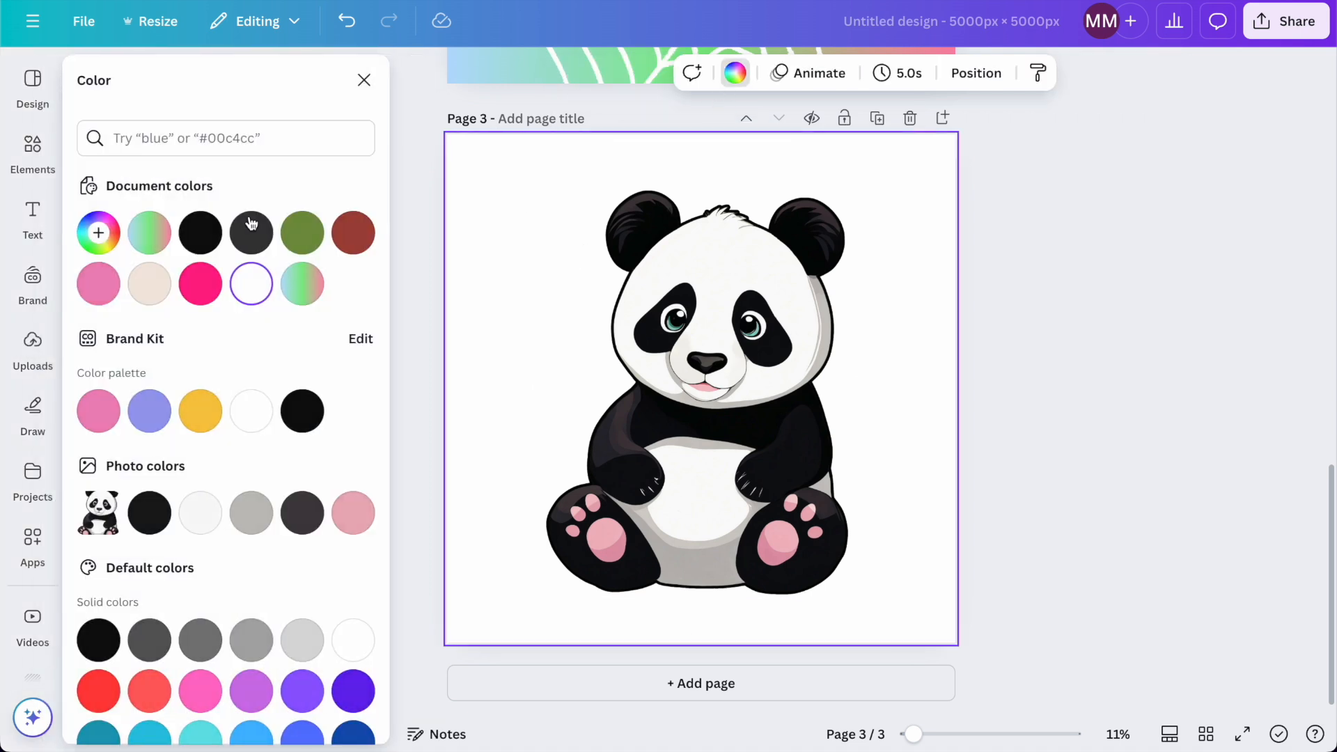
pyautogui.click(305, 233)
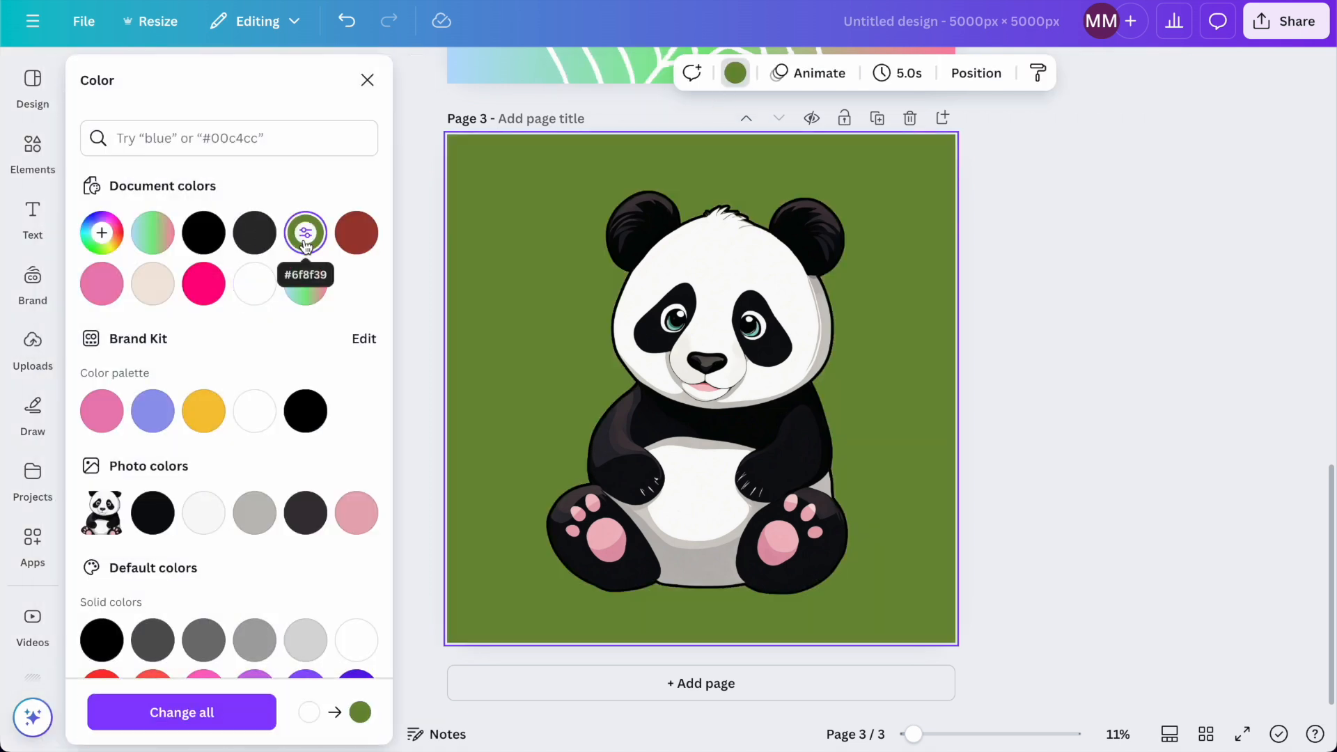
pyautogui.click(307, 296)
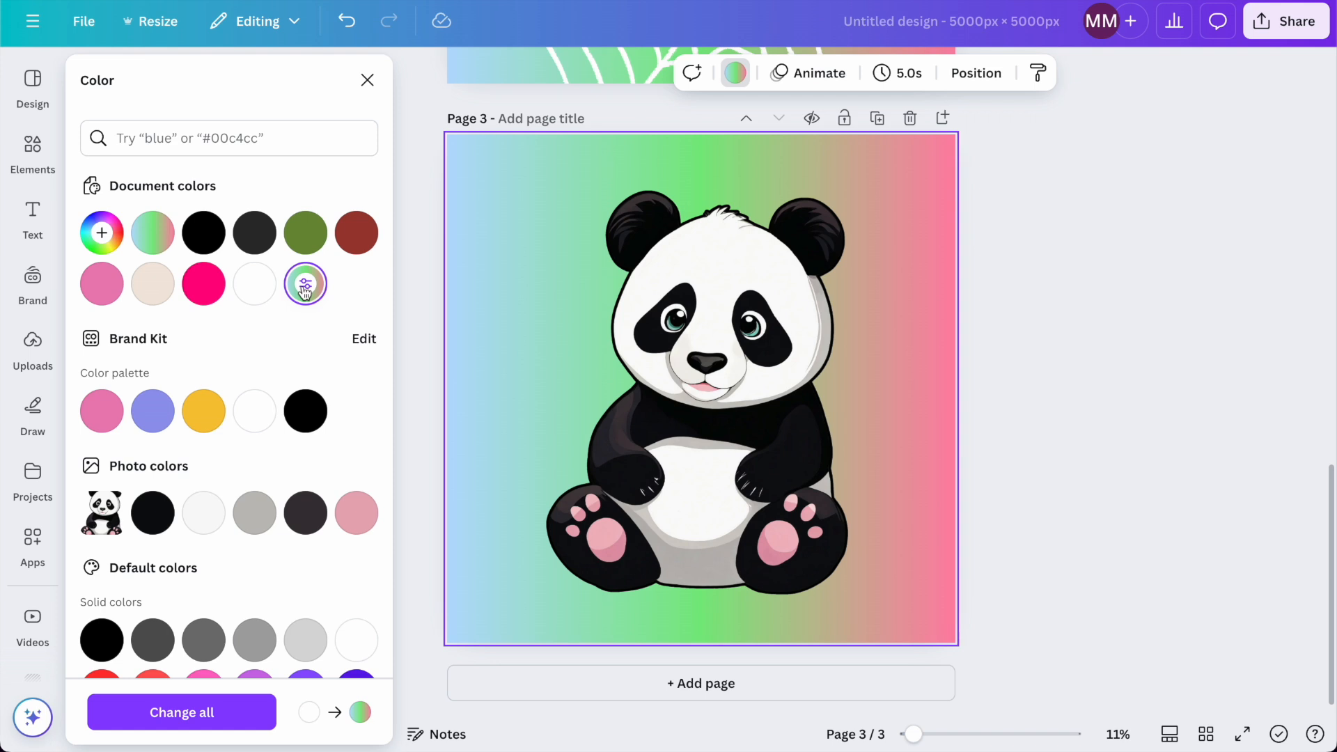
pyautogui.click(305, 287)
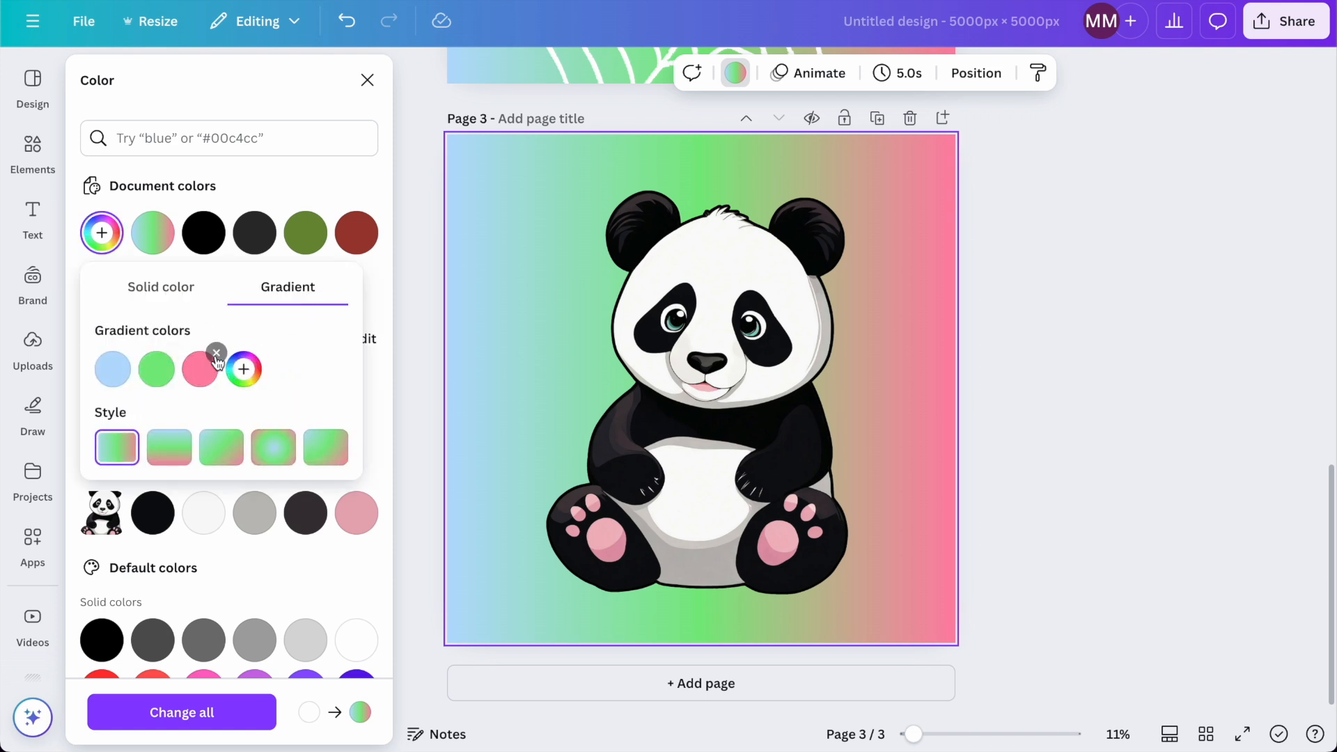
pyautogui.click(217, 354)
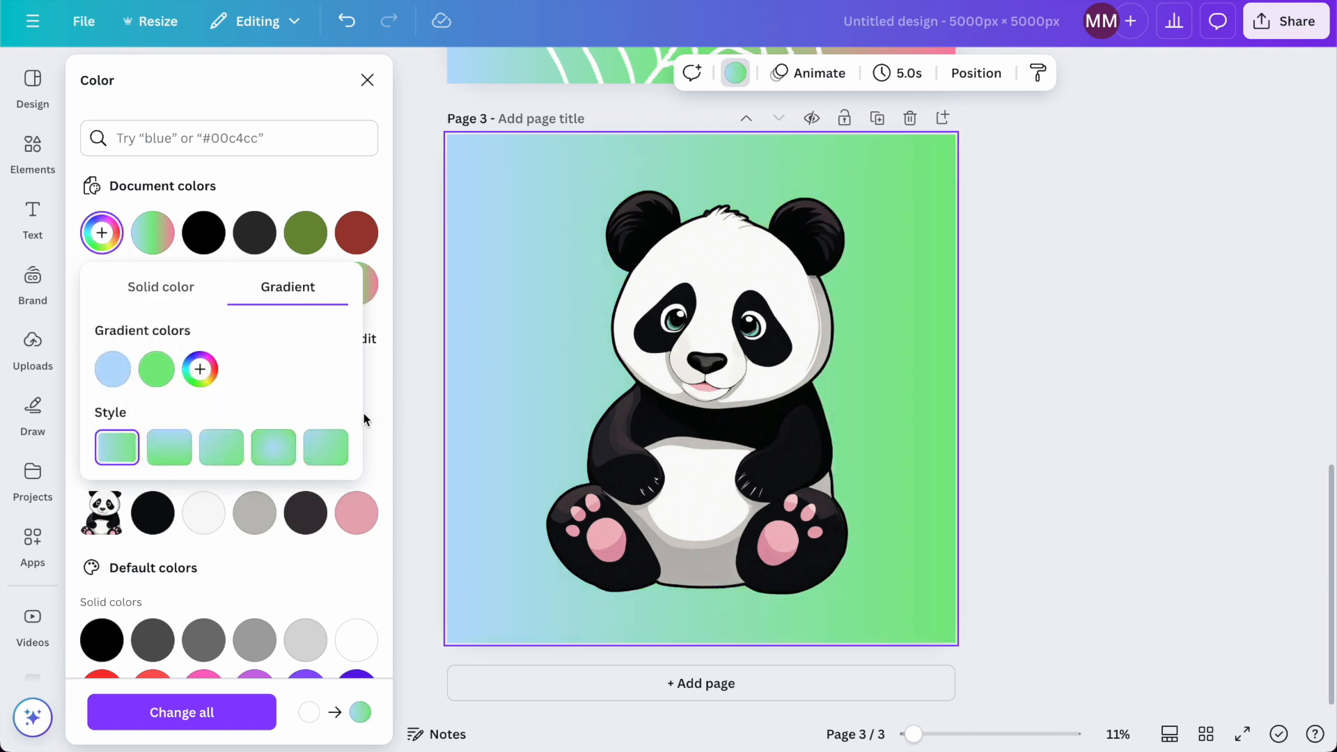
pyautogui.click(170, 447)
pyautogui.click(1083, 239)
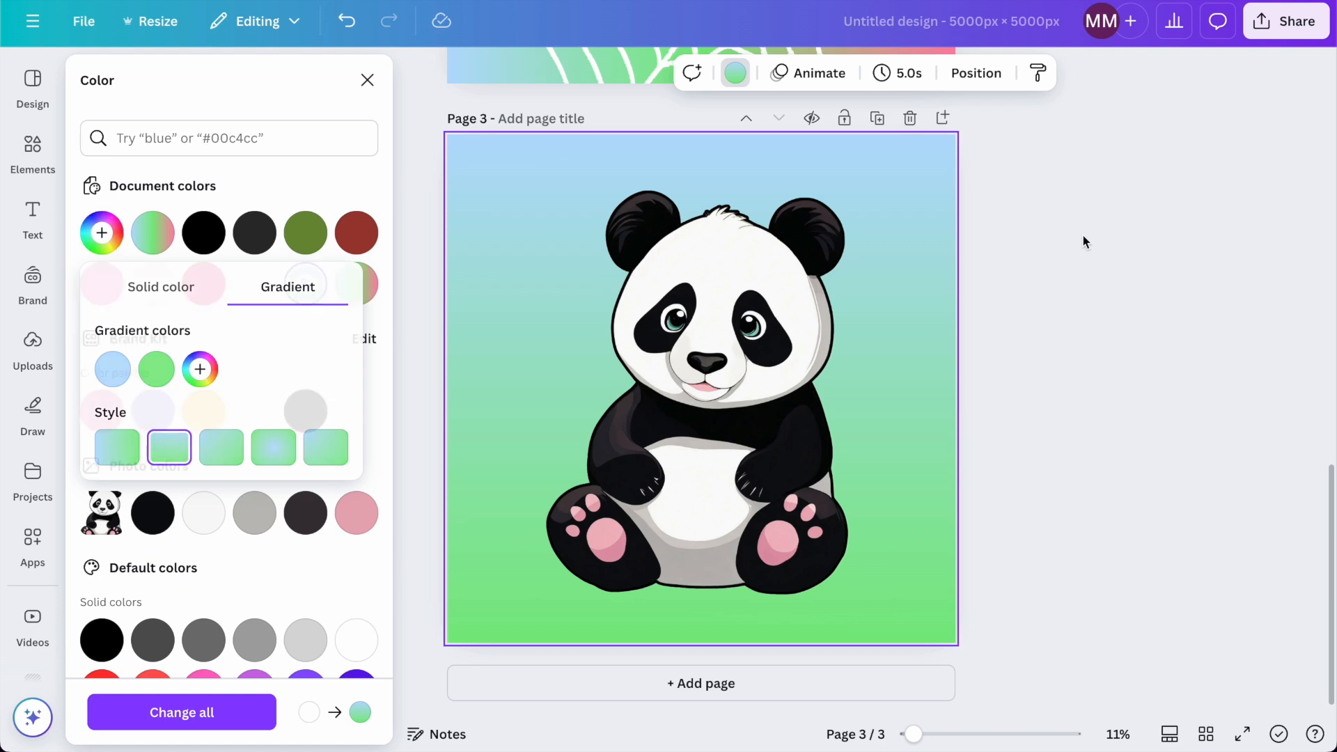
# Shrink the panda to about three quarters of its size and center it on page 3.
pyautogui.click(803, 296)
pyautogui.moveTo(869, 178); pyautogui.dragTo(801, 259)
pyautogui.moveTo(690, 451); pyautogui.dragTo(722, 411)
pyautogui.click(1039, 286)
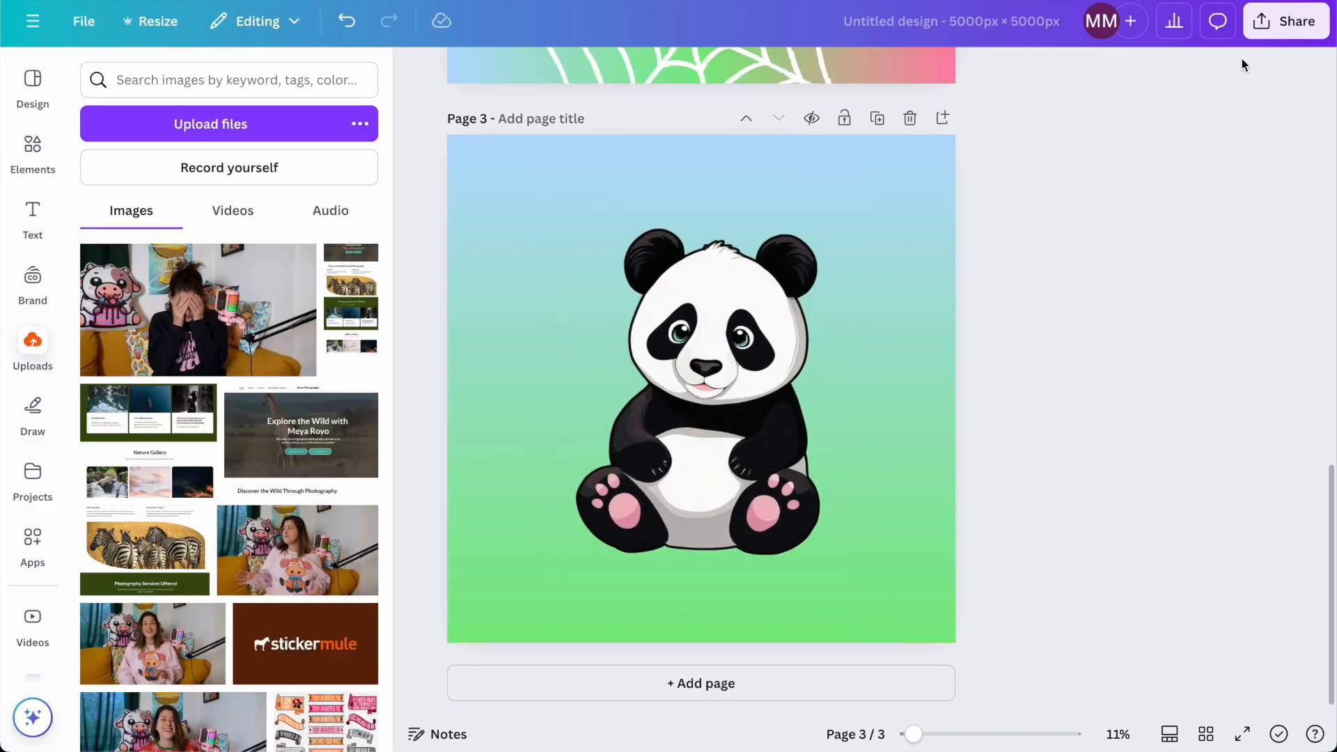
# Download only page 3 of the design as a JPG at 5,000 × 5,000 px.
pyautogui.click(1279, 23)
pyautogui.click(1020, 389)
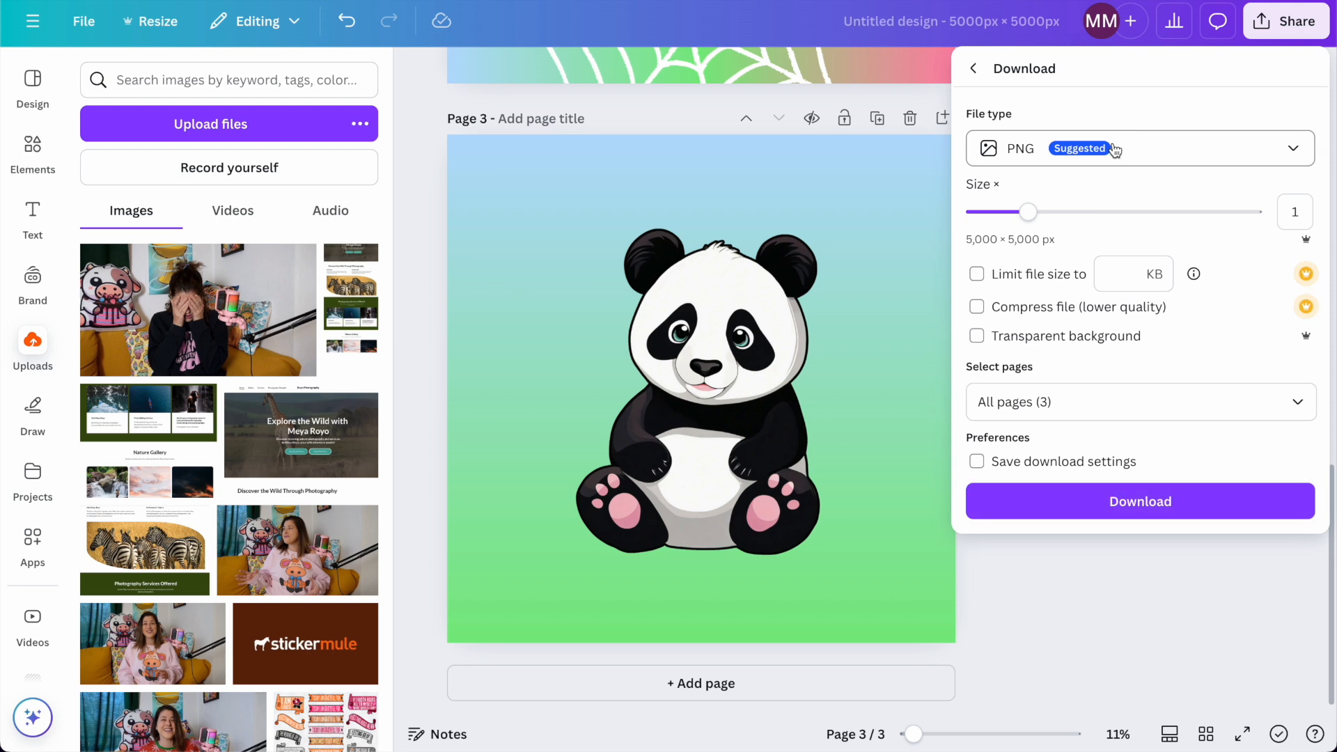
pyautogui.click(1113, 147)
pyautogui.click(1066, 200)
pyautogui.click(1045, 435)
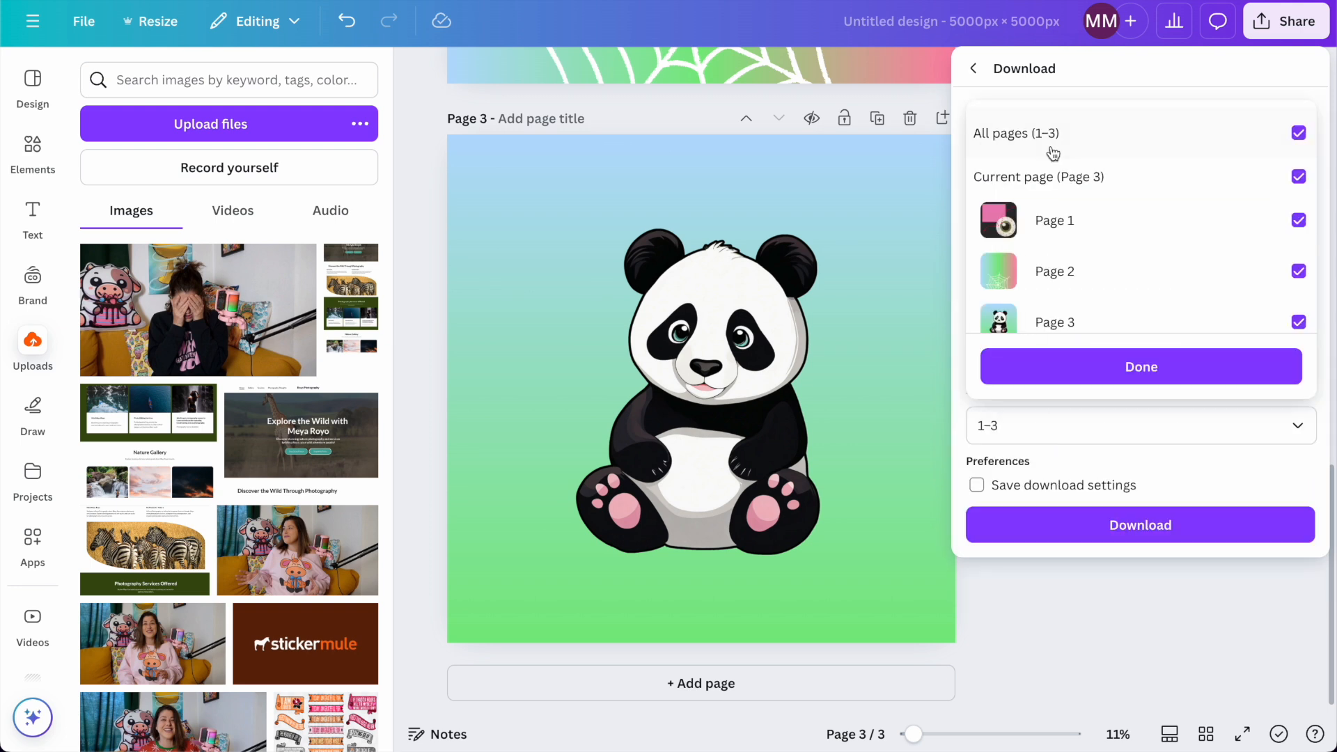
pyautogui.click(1045, 133)
pyautogui.click(1052, 321)
pyautogui.click(1073, 369)
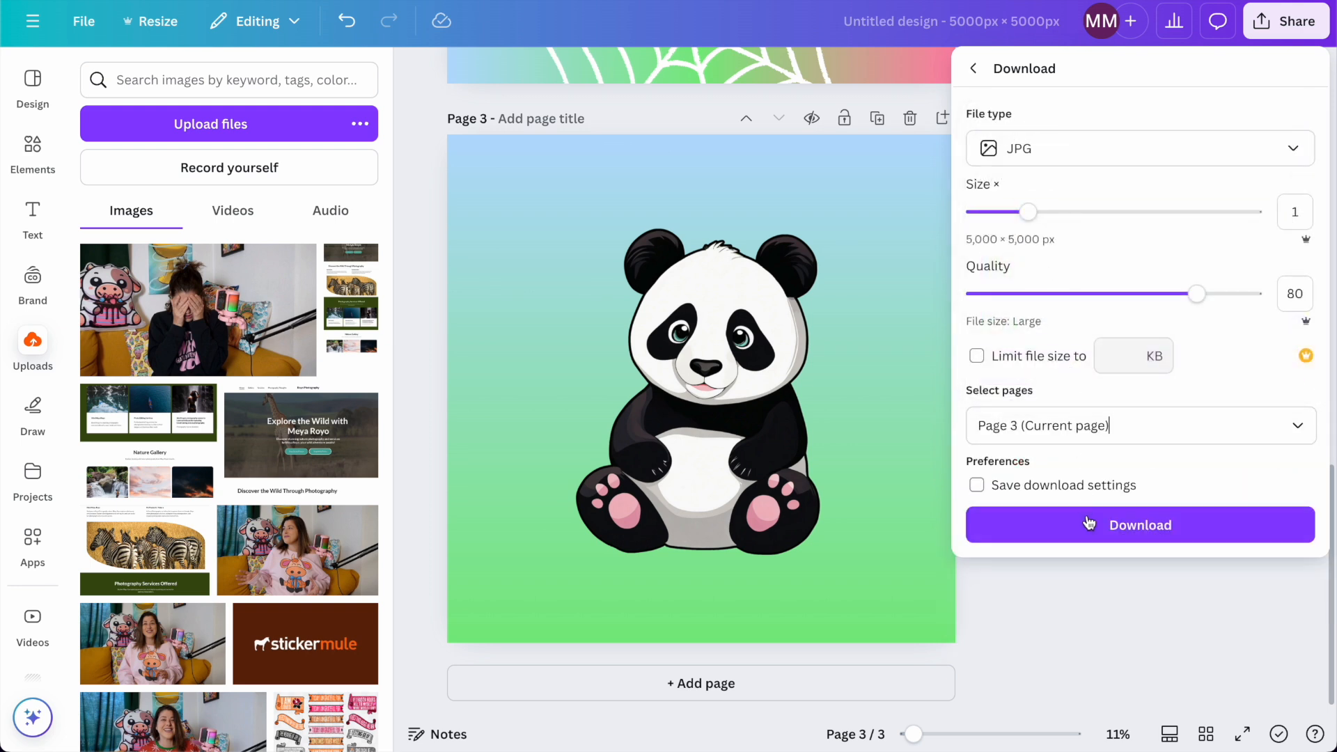
pyautogui.click(1089, 524)
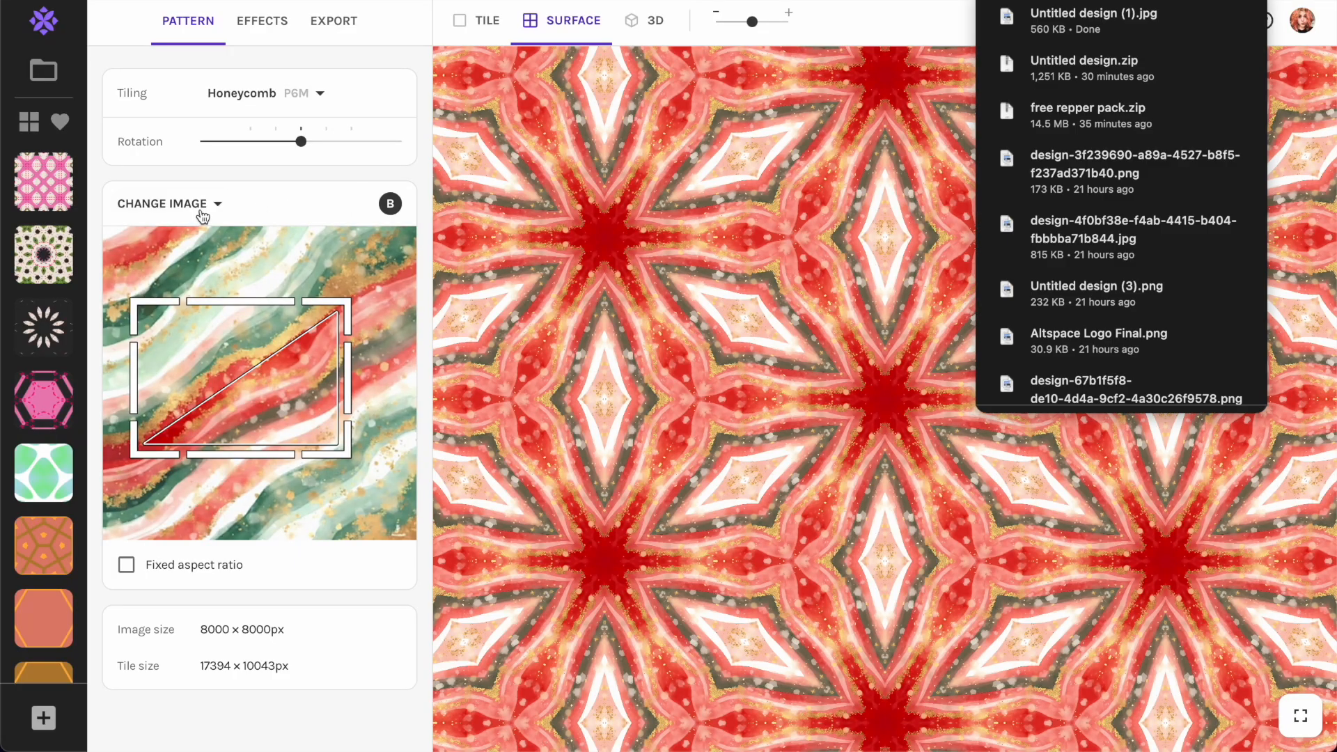
# Switch to Repper and upload Untitled design (1).jpg from Downloads as the pattern's source image.
pyautogui.click(198, 205)
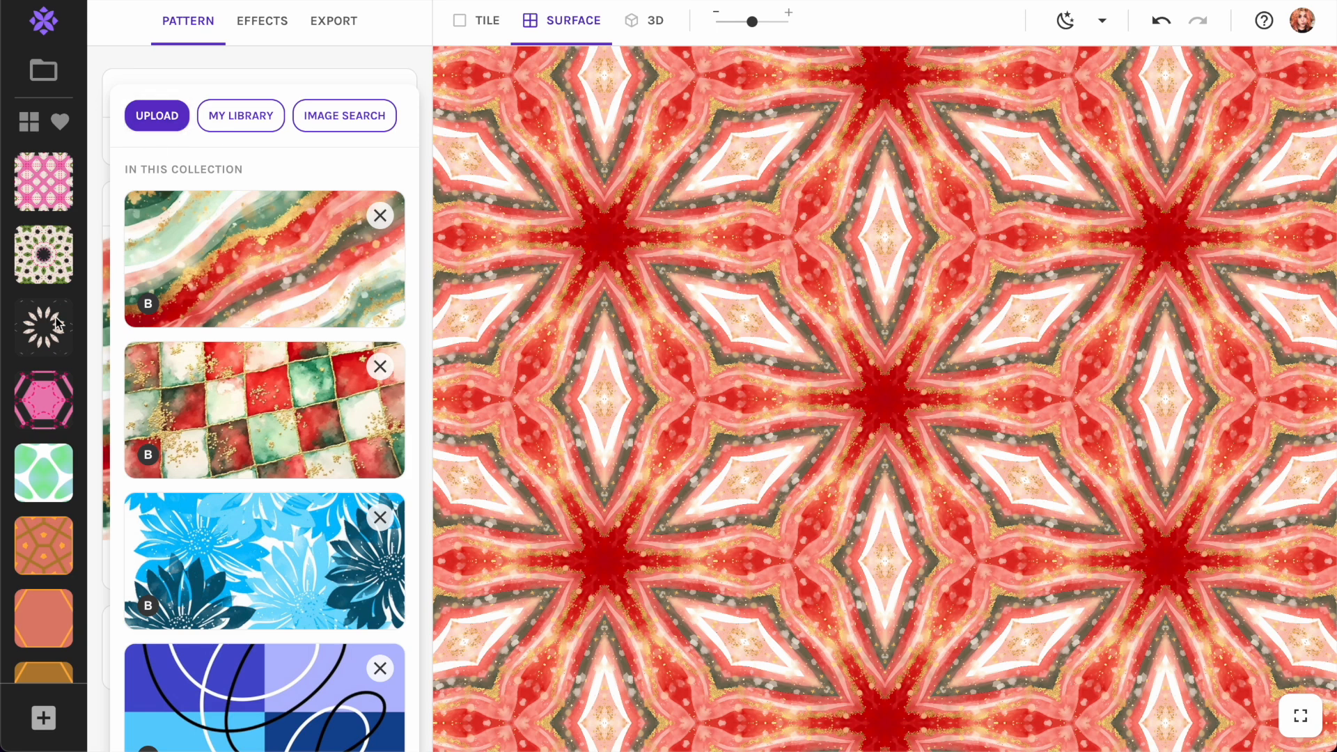
pyautogui.click(146, 132)
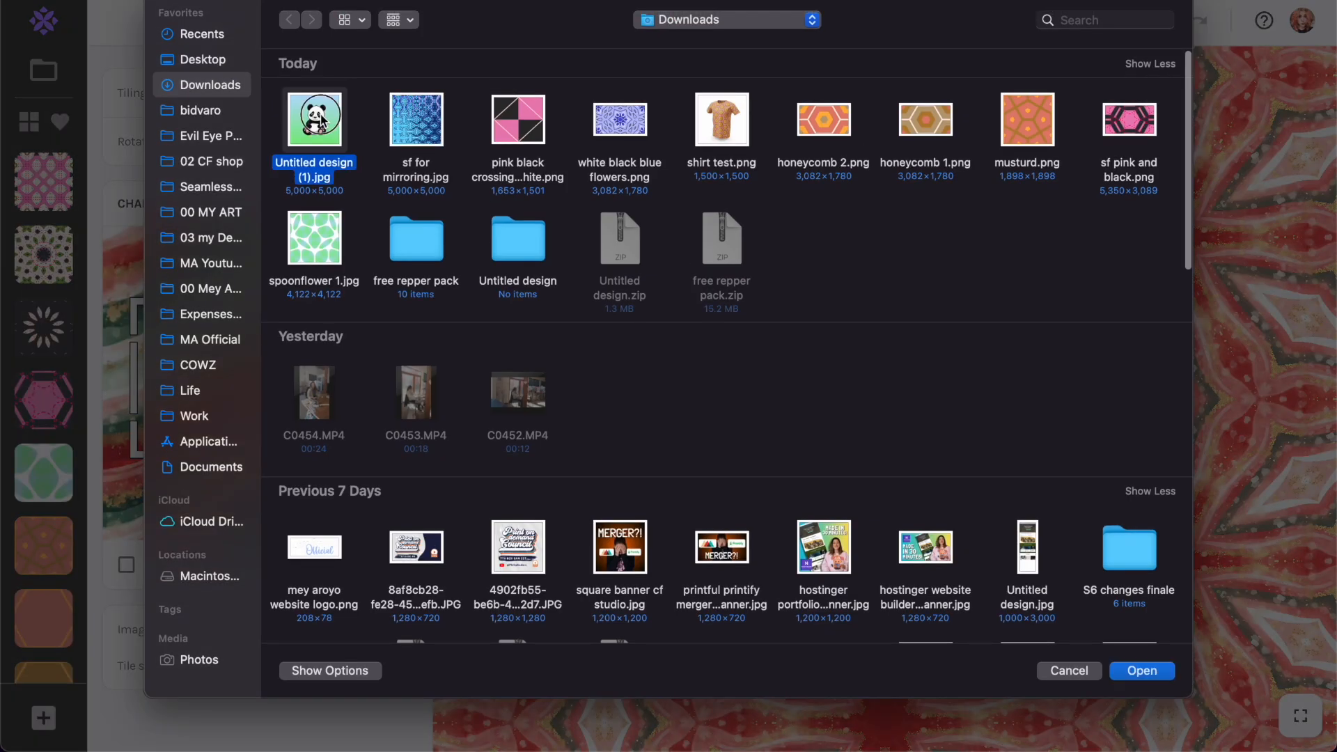
pyautogui.doubleClick(321, 120)
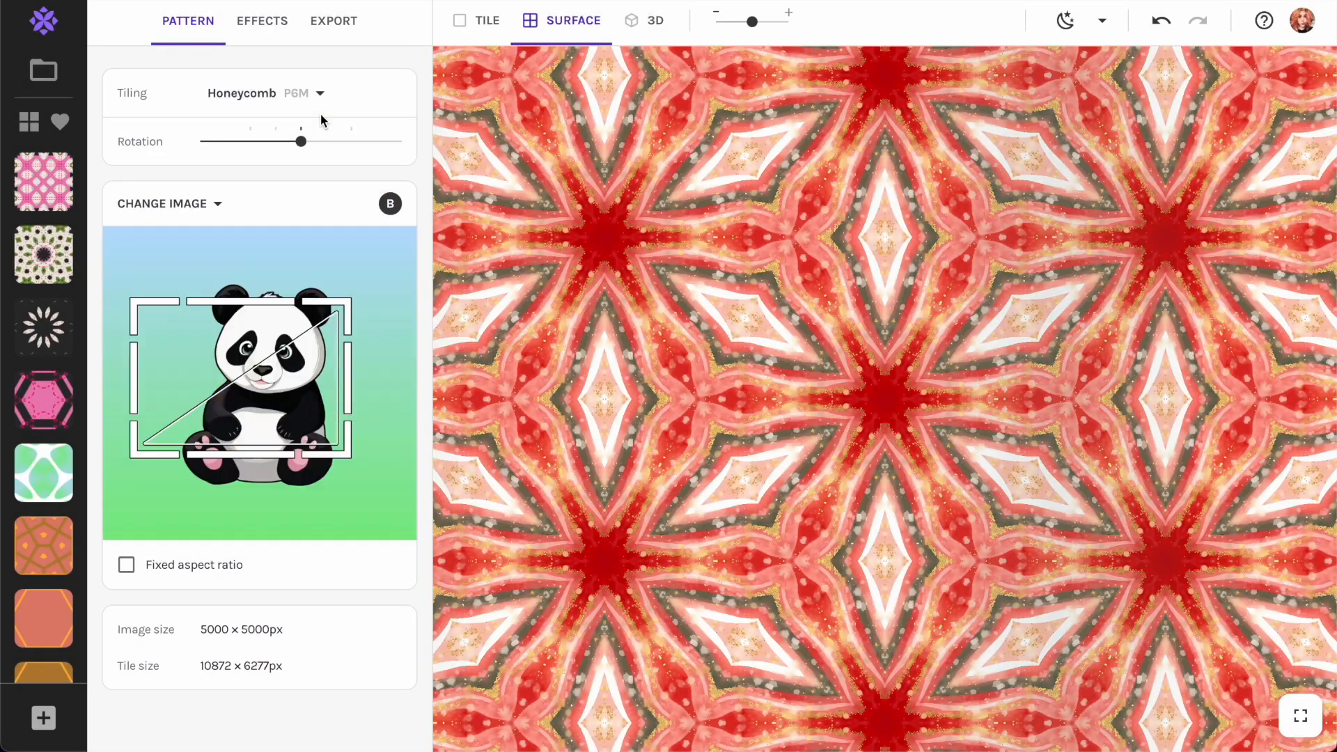
# Open the saved coral hexagon pattern, replace its source image with the panda and enlarge the selection to frame the whole animal.
pyautogui.scroll(-3, 53, 484)
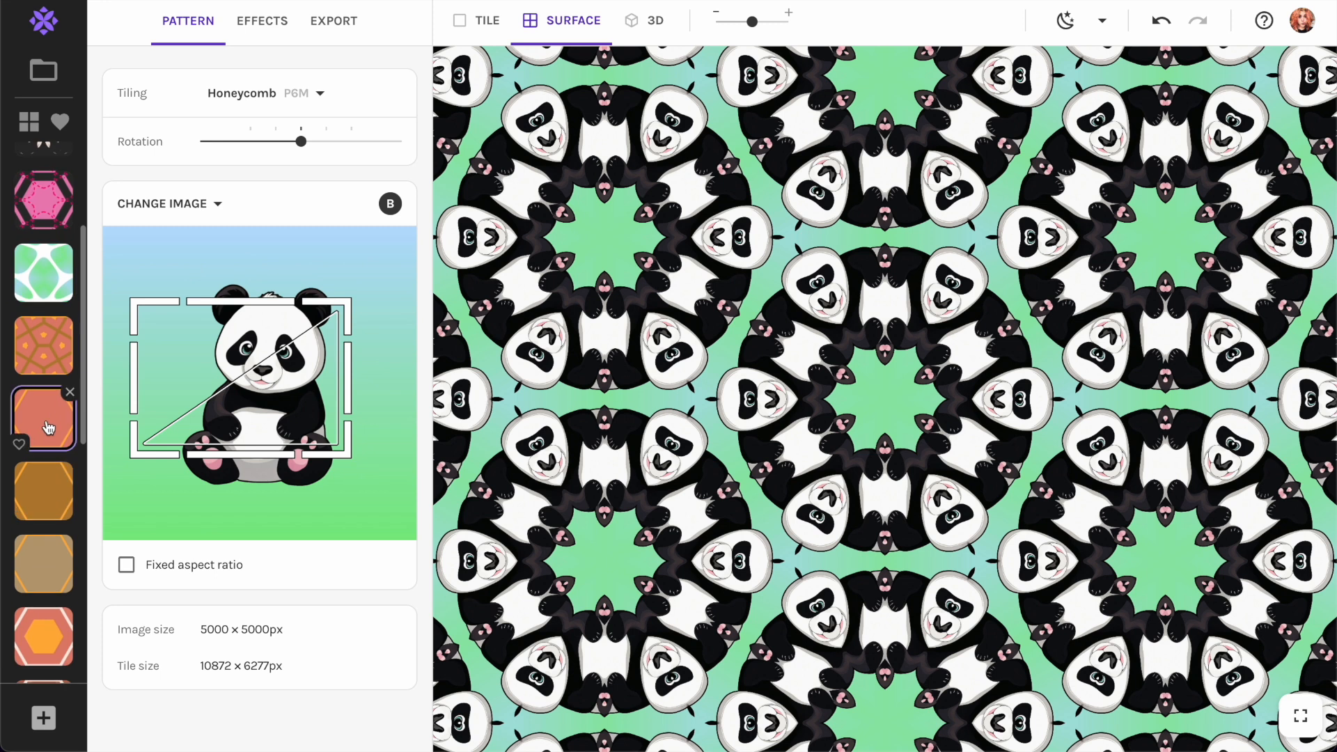
pyautogui.click(47, 417)
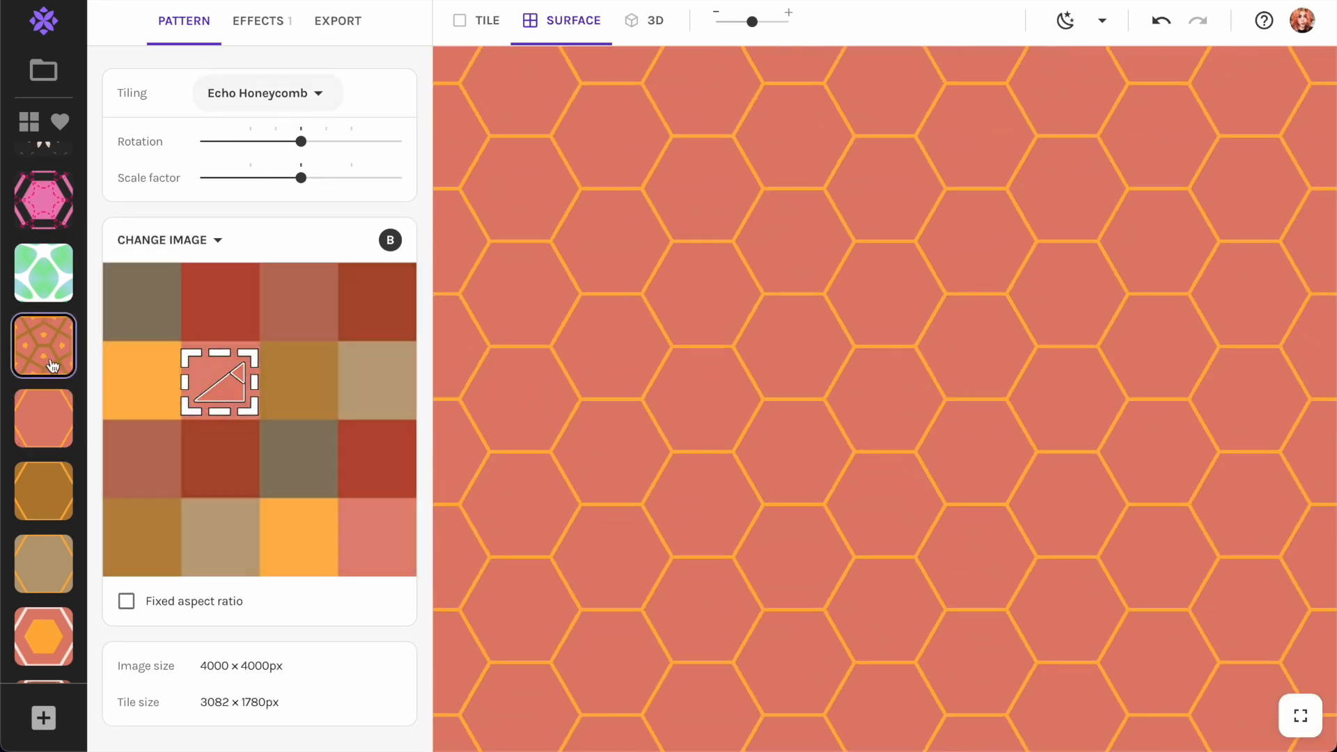
pyautogui.click(171, 252)
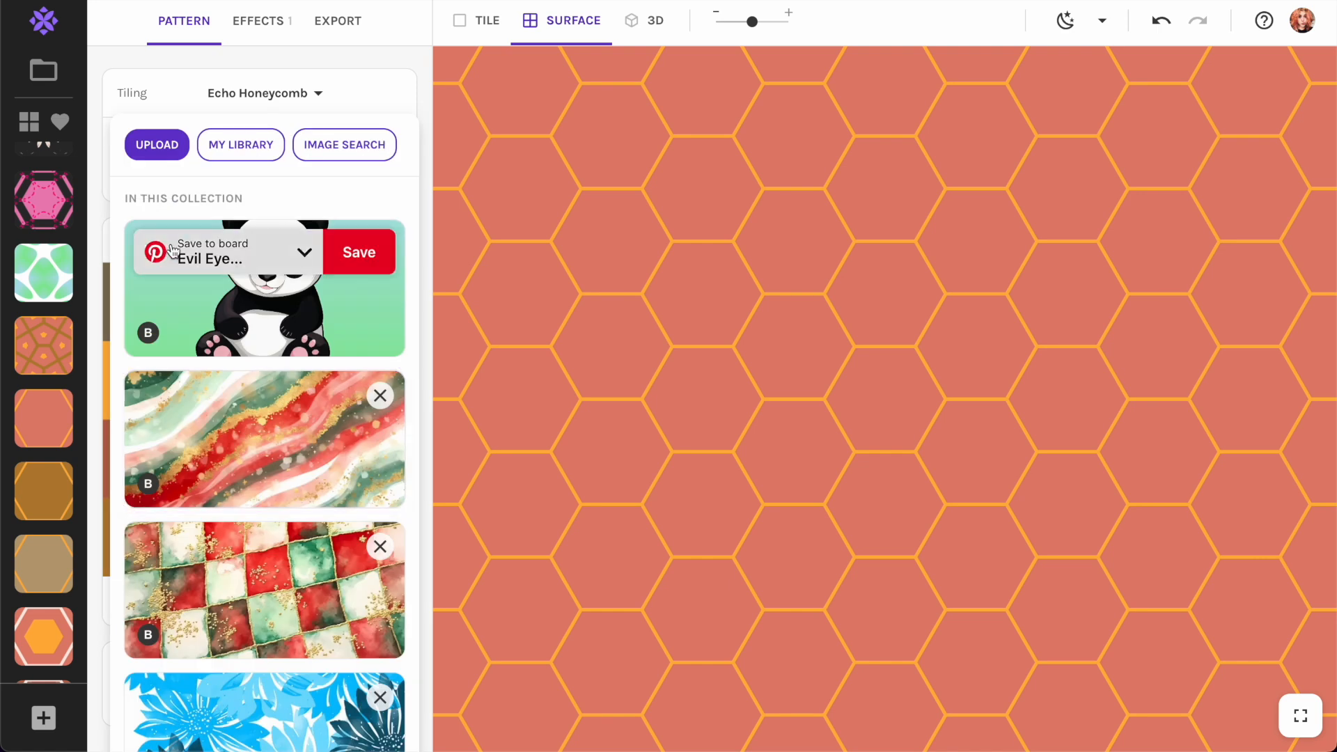
pyautogui.click(243, 312)
pyautogui.moveTo(255, 398); pyautogui.dragTo(384, 524)
pyautogui.moveTo(188, 347); pyautogui.dragTo(120, 298)
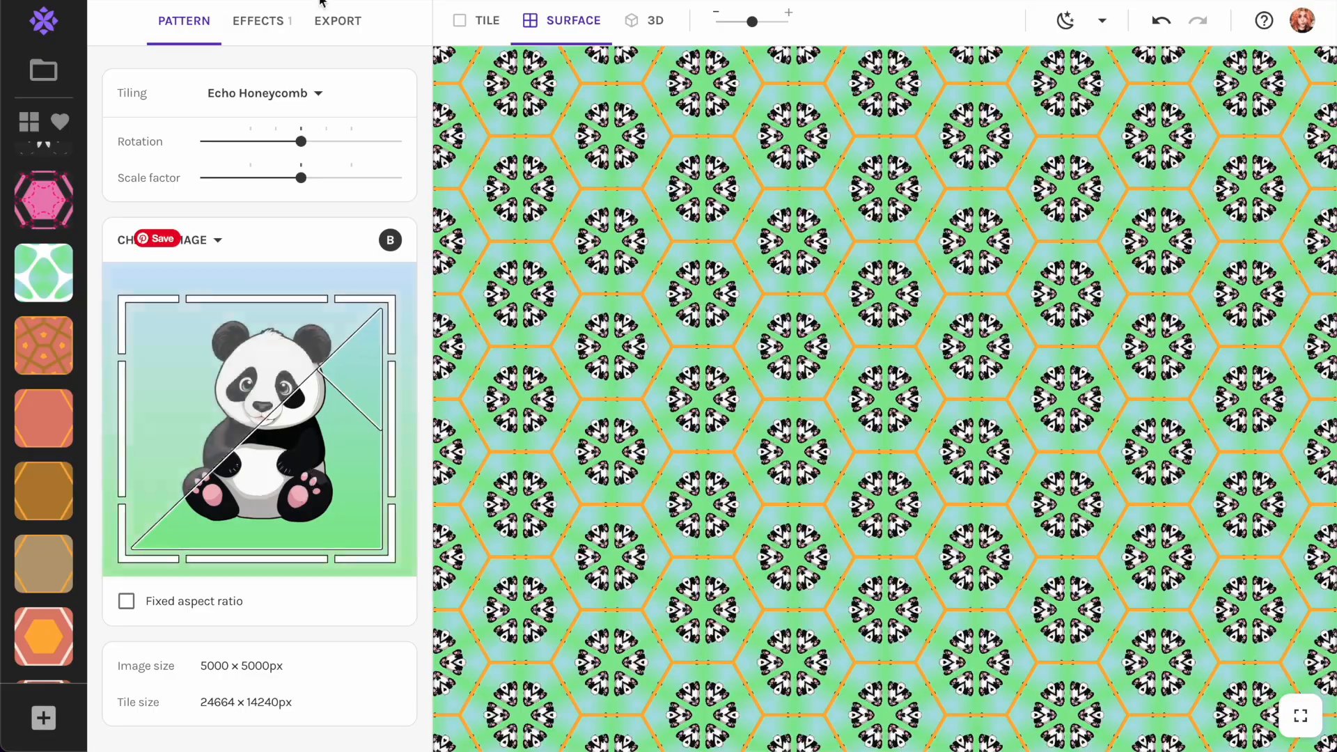
# Try several seamed tilings on the panda pattern, choose Hexagon Grid (P1) and center the selection on the panda.
pyautogui.click(263, 93)
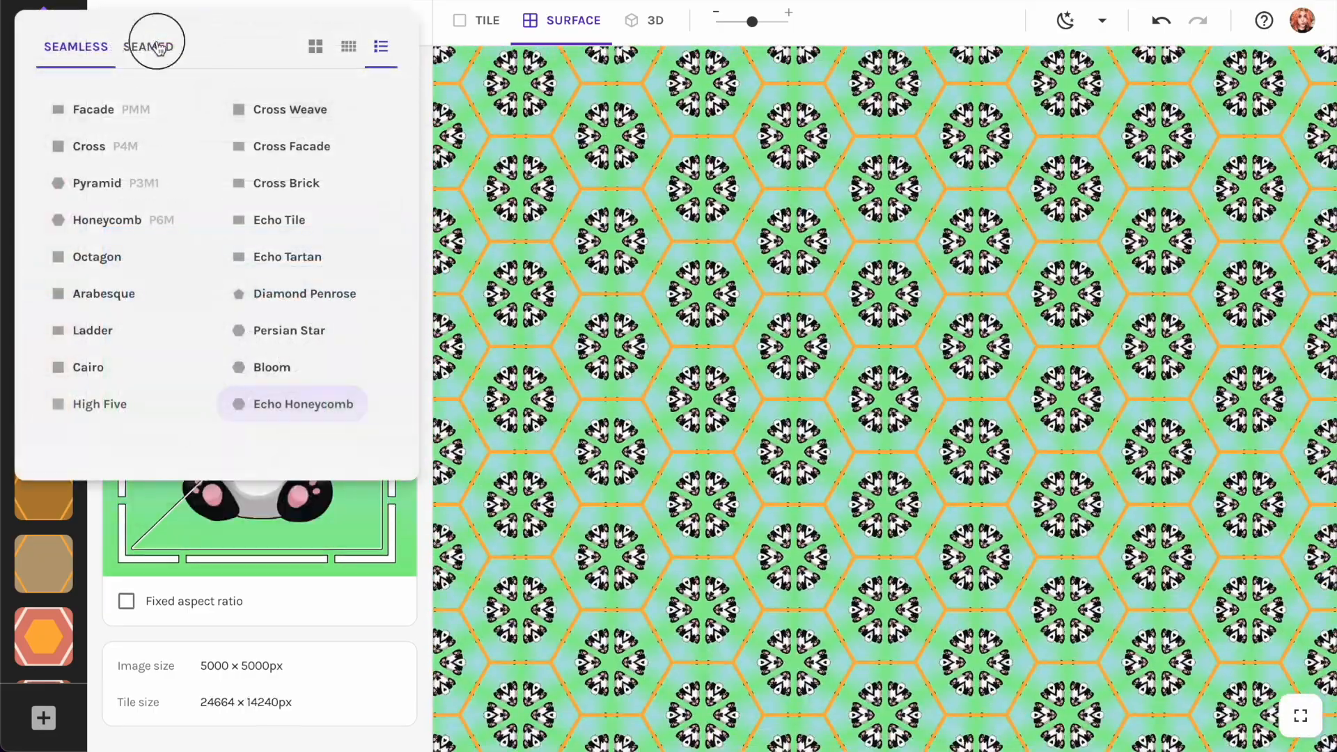
pyautogui.click(159, 47)
pyautogui.click(298, 220)
pyautogui.click(275, 333)
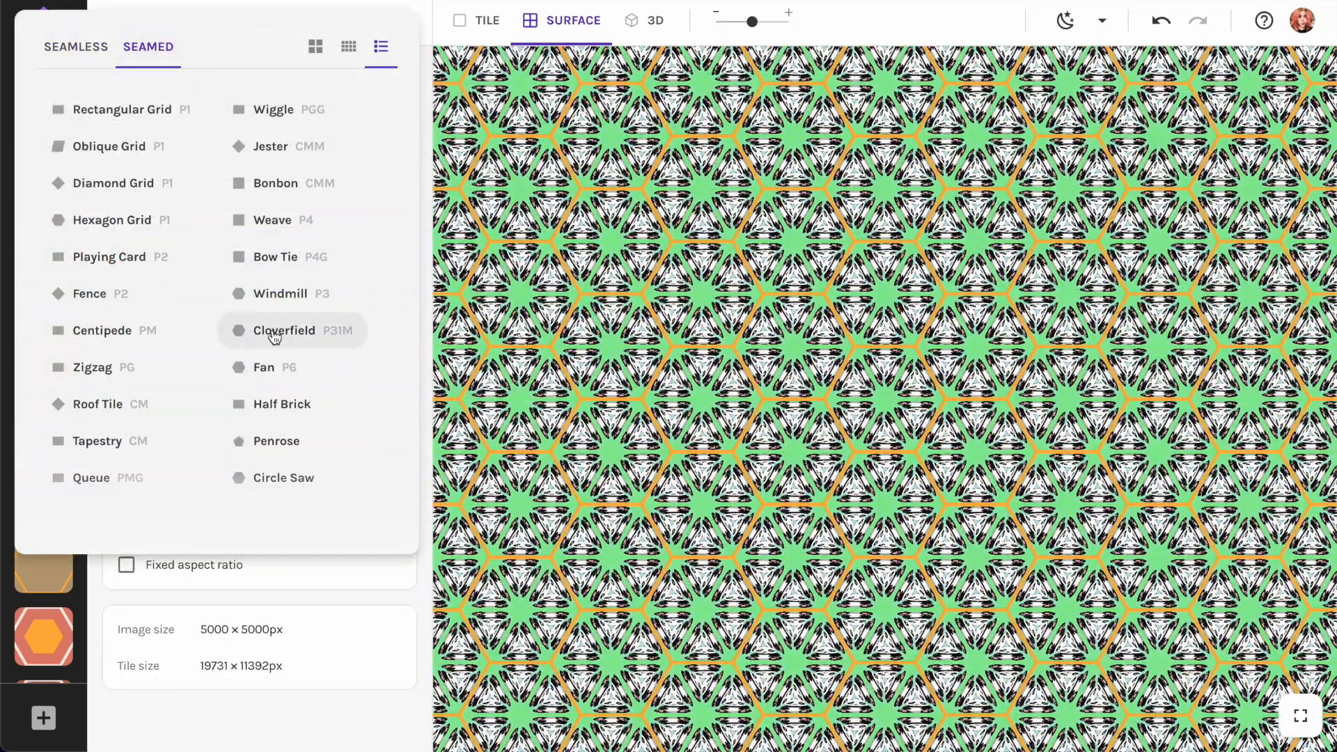
pyautogui.click(279, 298)
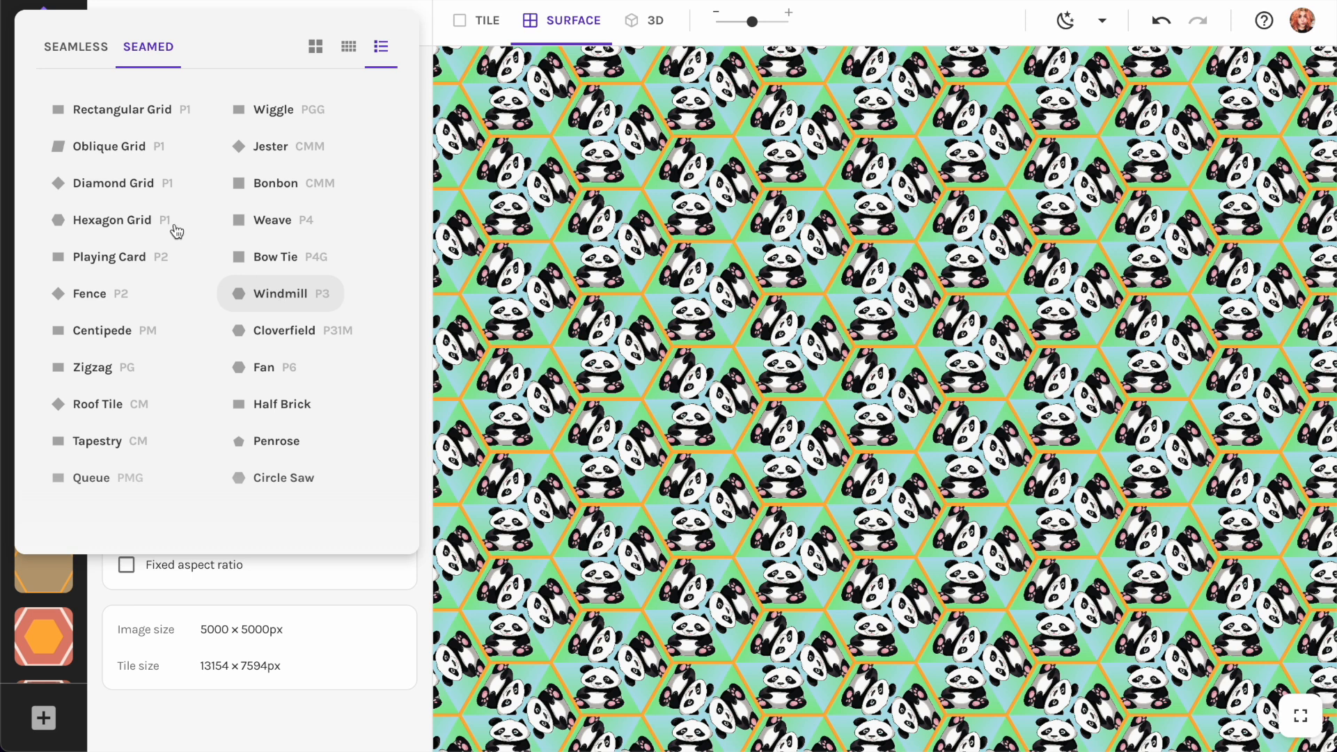
pyautogui.click(135, 223)
pyautogui.click(134, 219)
pyautogui.moveTo(330, 404); pyautogui.dragTo(340, 400)
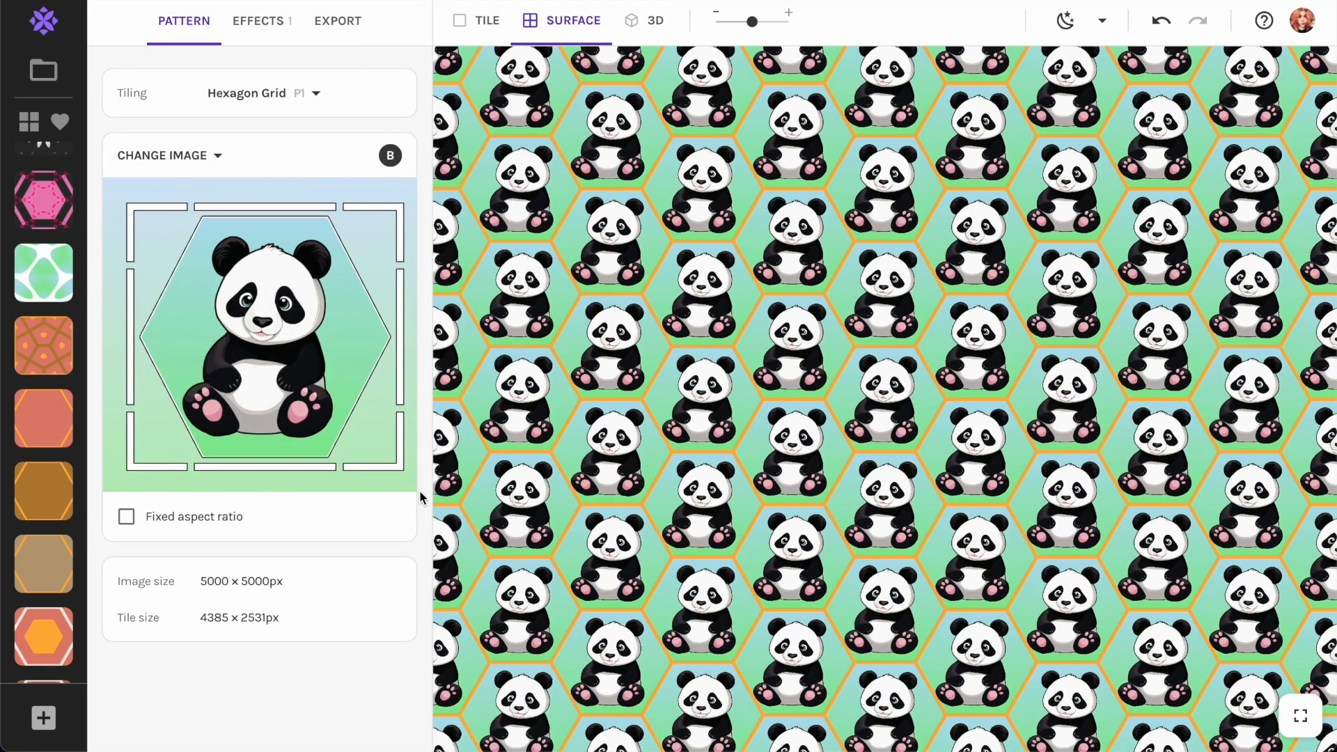
# Fix the selection's aspect ratio and resize it around the panda to a tile size of about 4680 × 2702 px.
pyautogui.click(180, 517)
pyautogui.moveTo(342, 204); pyautogui.dragTo(427, 198)
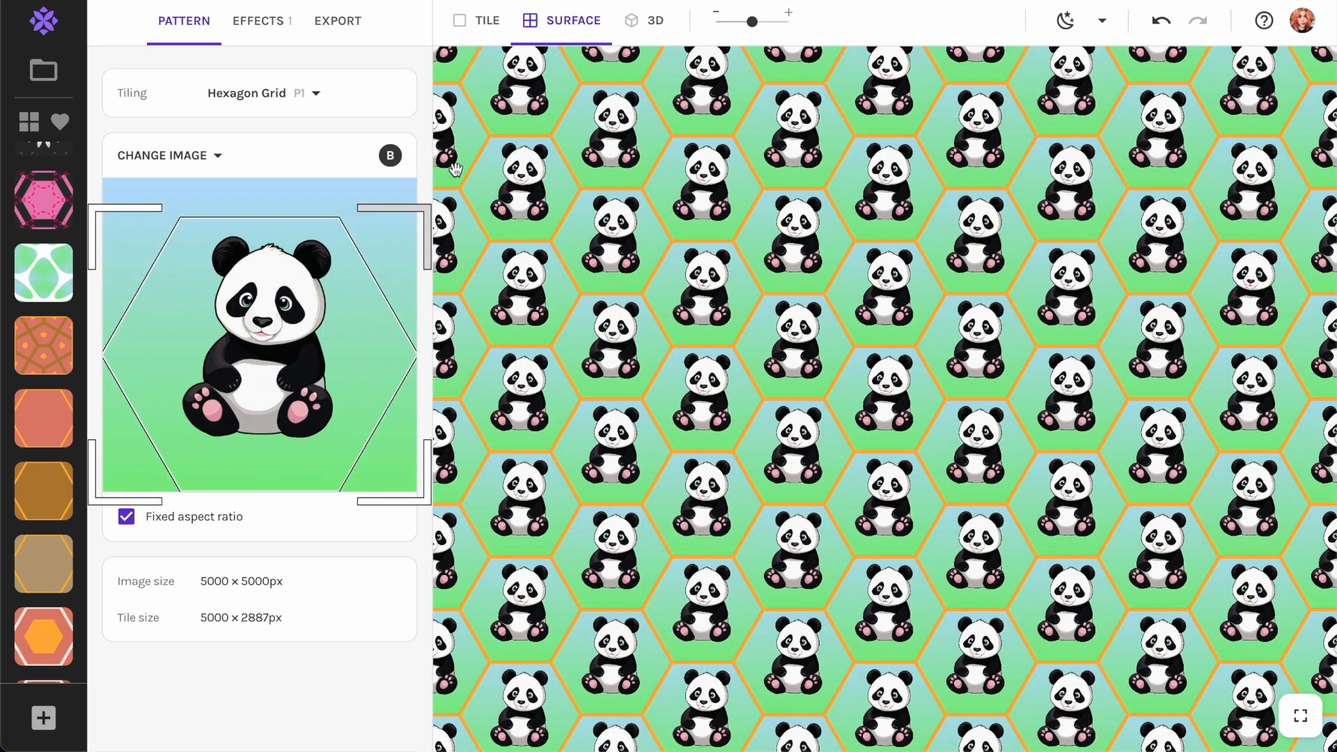
pyautogui.moveTo(369, 363); pyautogui.dragTo(374, 359)
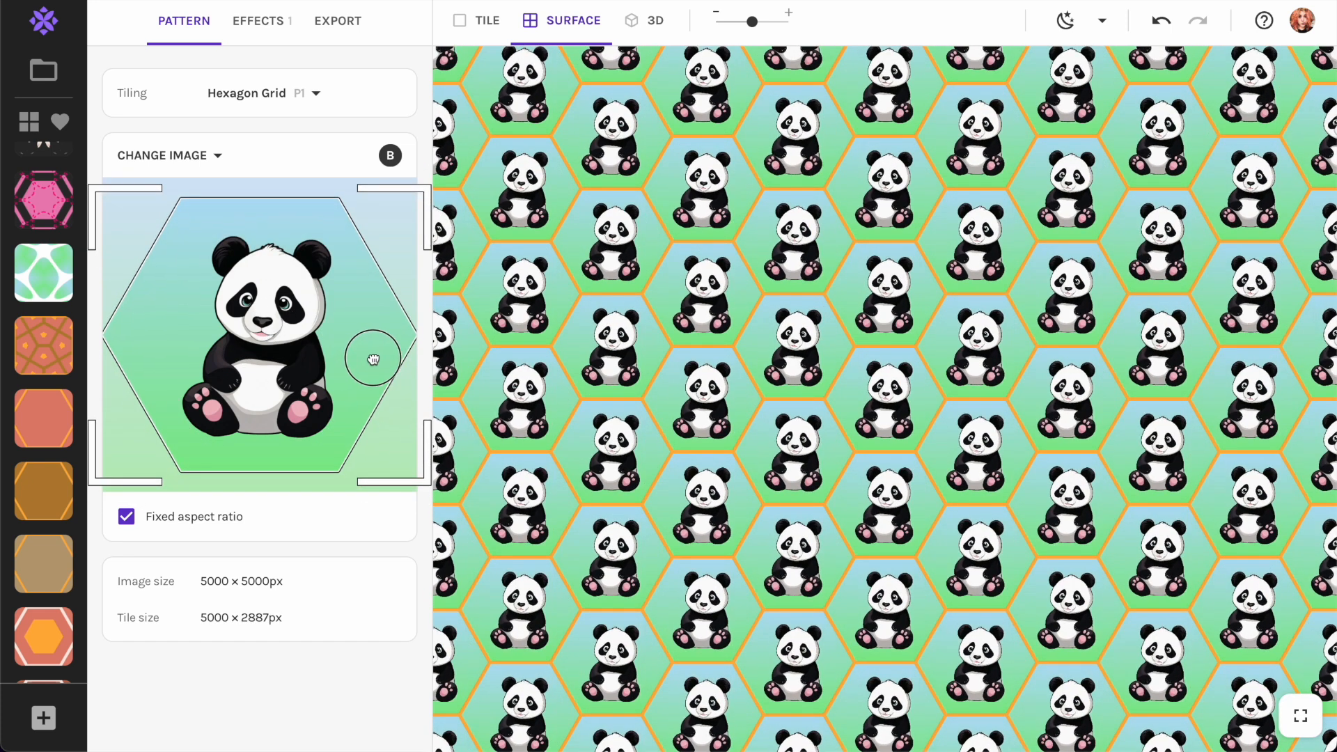
pyautogui.moveTo(96, 189); pyautogui.dragTo(117, 200)
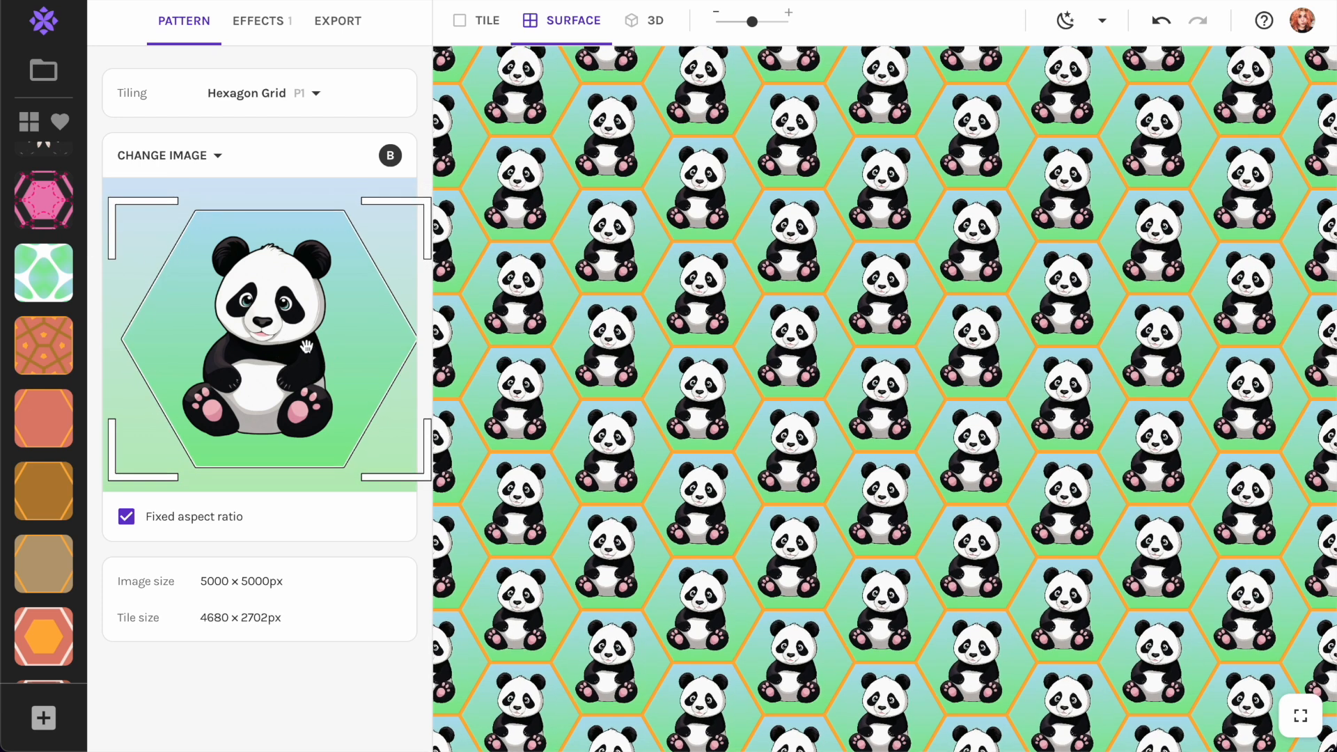
# Set the tile border color to white (#FFFFFF), add the panda pattern to the collection and inspect it up close.
pyautogui.click(263, 21)
pyautogui.click(282, 450)
pyautogui.click(321, 454)
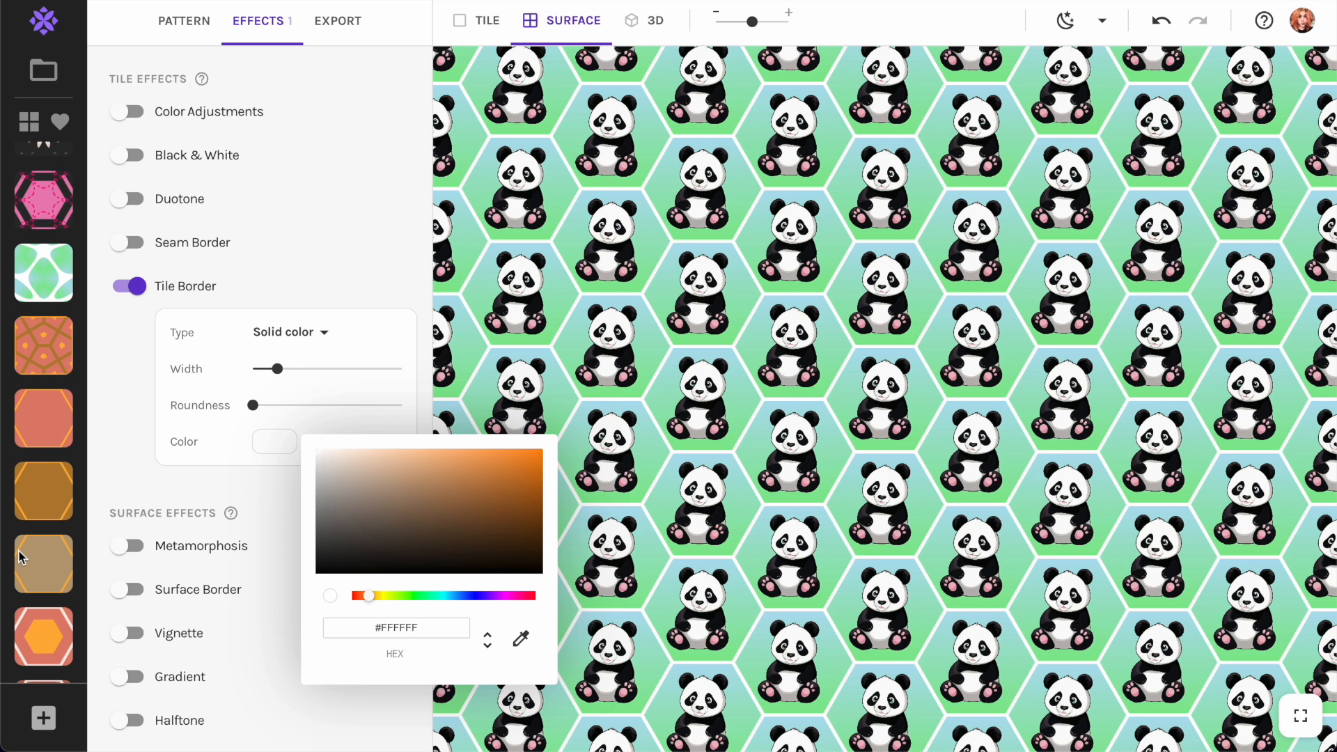
pyautogui.click(38, 719)
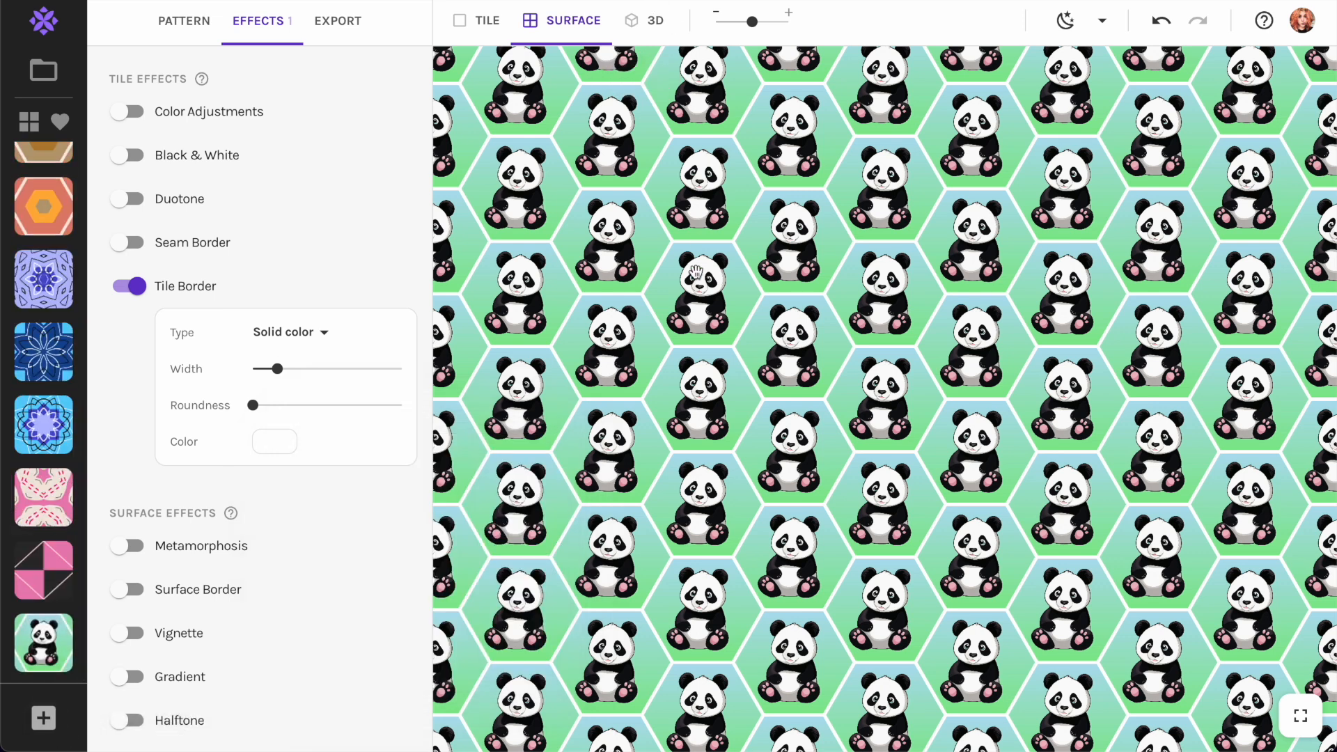
pyautogui.scroll(10, 696, 271)
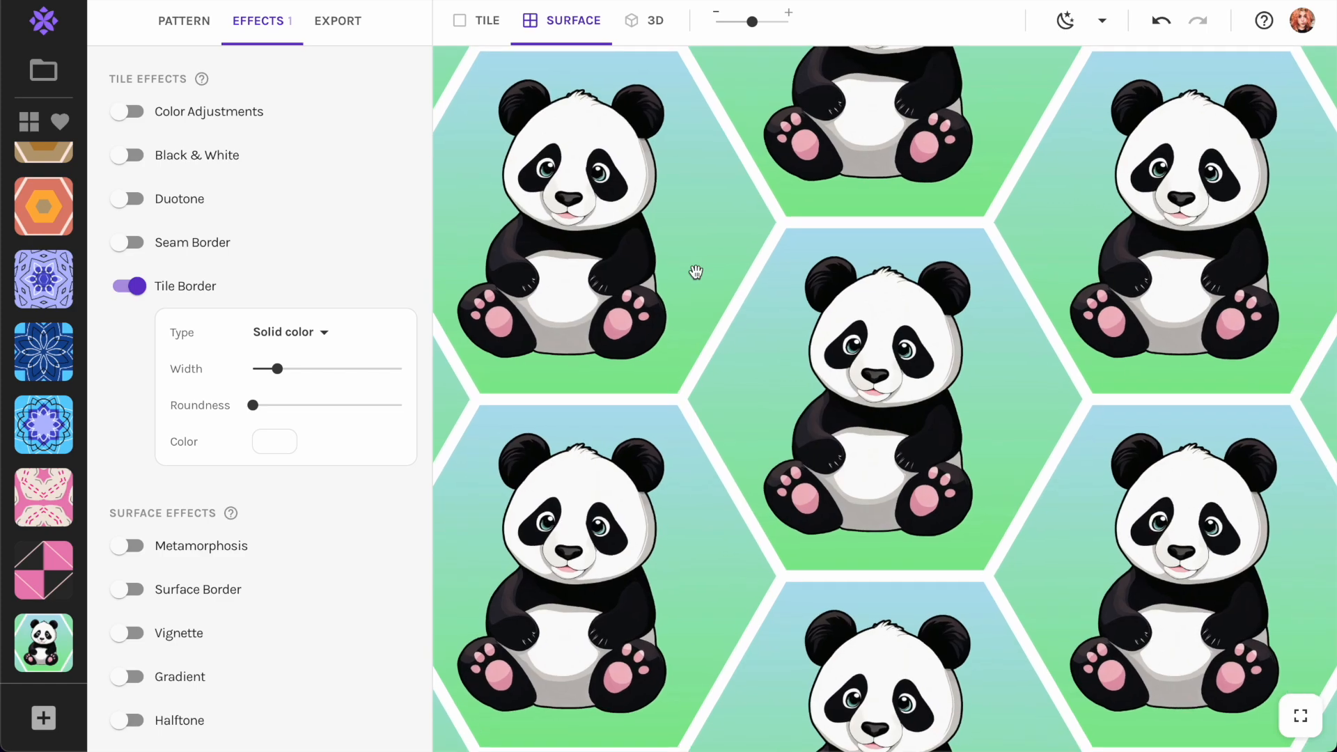
pyautogui.scroll(-10, 697, 272)
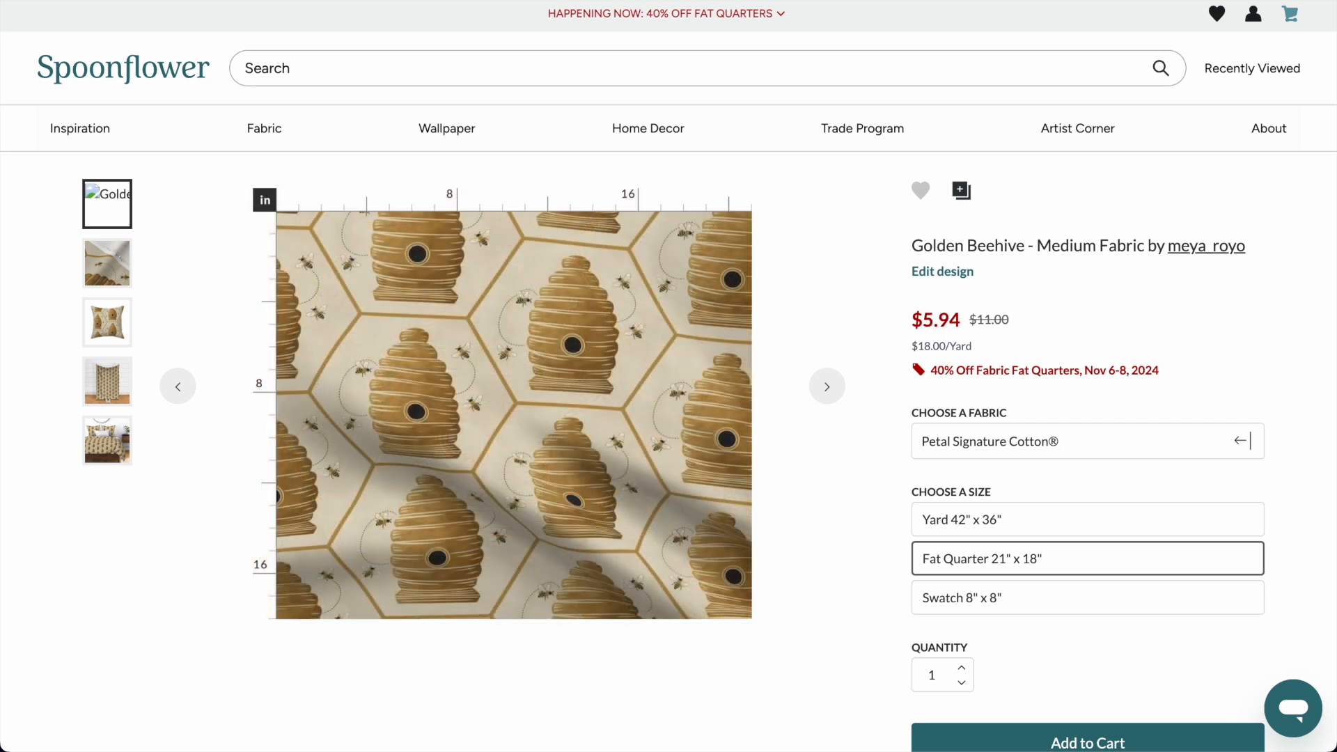
# Switch to Spoonflower and browse the shop's designs through page 2, examining the motifs and their color variations.
pyautogui.scroll(-20, 1322, 394)
pyautogui.scroll(-20, 1323, 394)
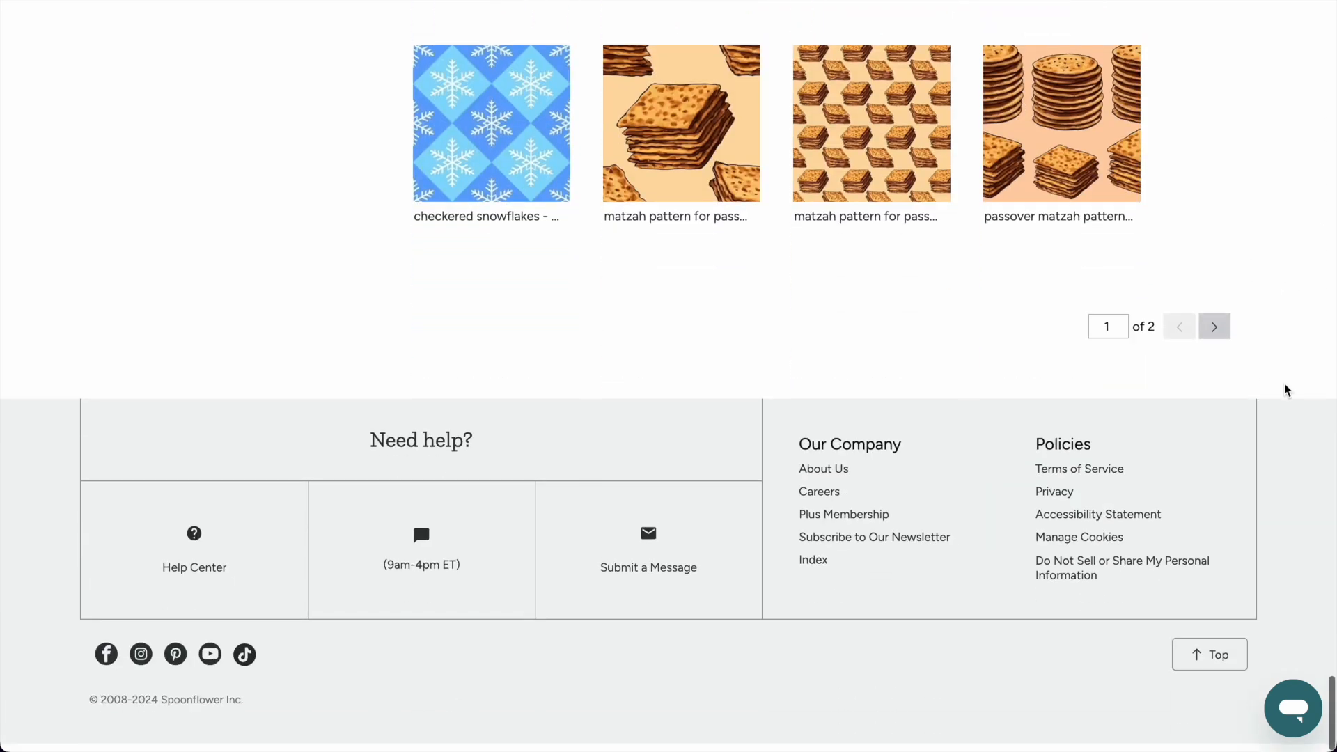
pyautogui.click(1213, 334)
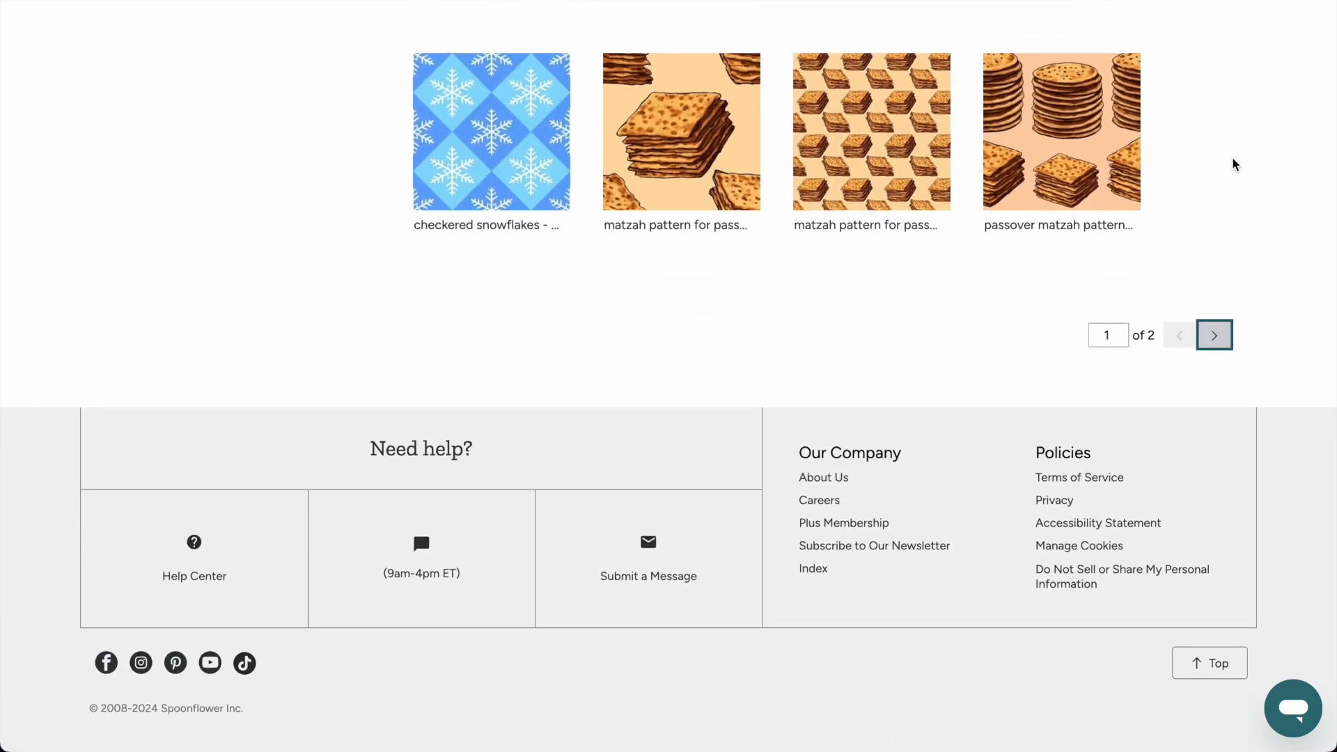
pyautogui.scroll(-8, 1233, 163)
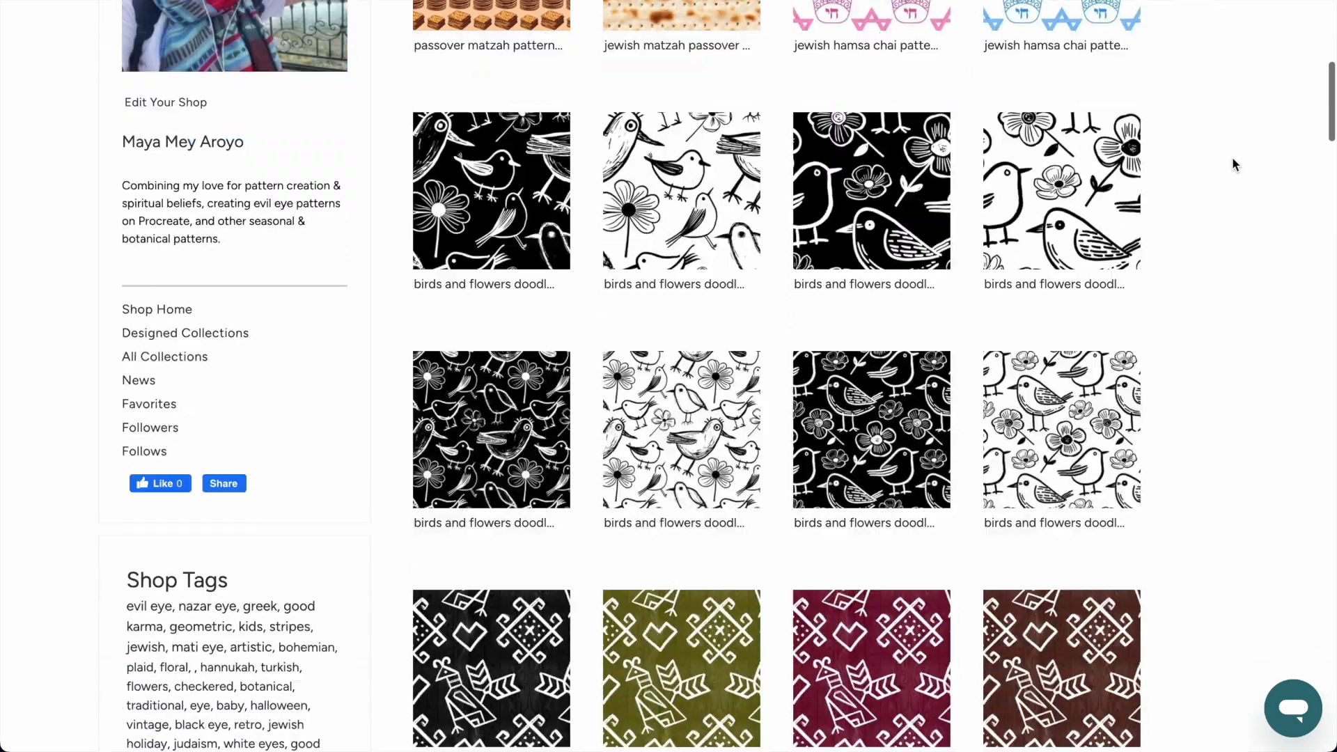
pyautogui.scroll(-18, 1233, 165)
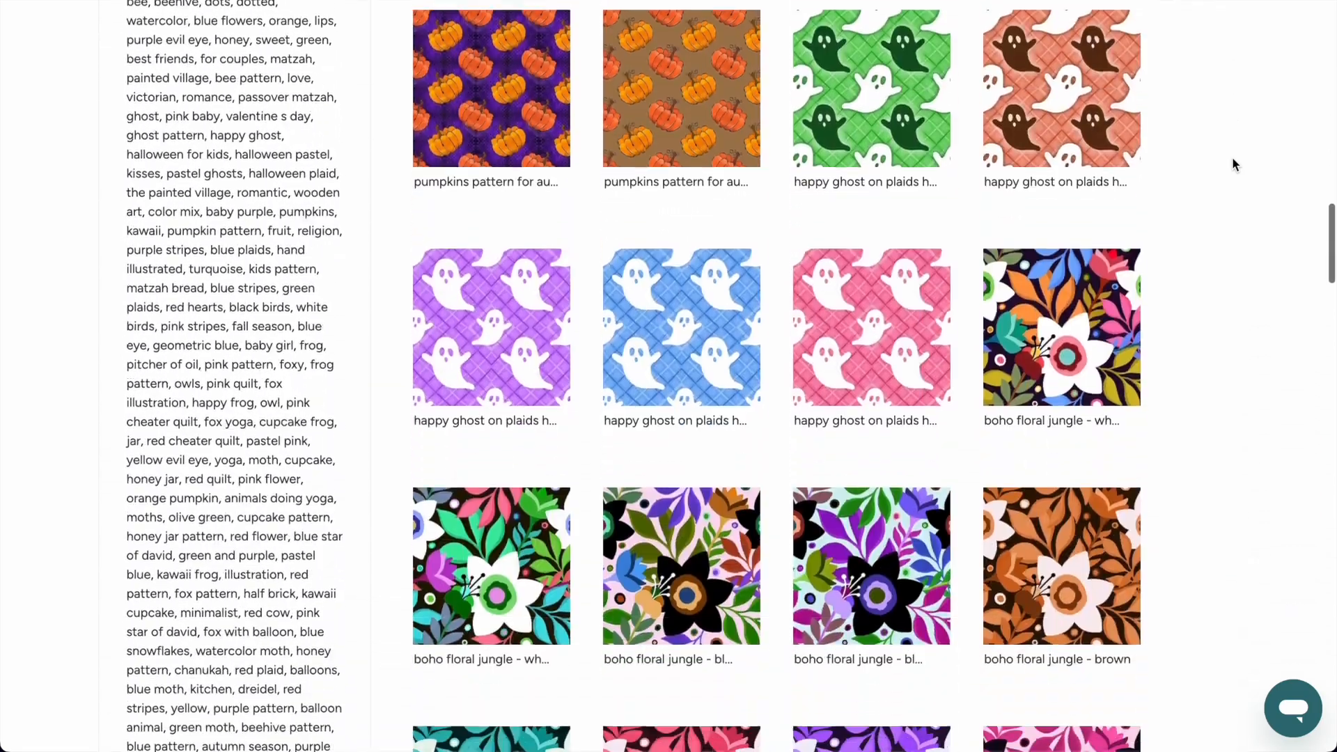
pyautogui.scroll(-15, 1232, 164)
pyautogui.scroll(-8, 1233, 164)
pyautogui.scroll(-15, 1234, 164)
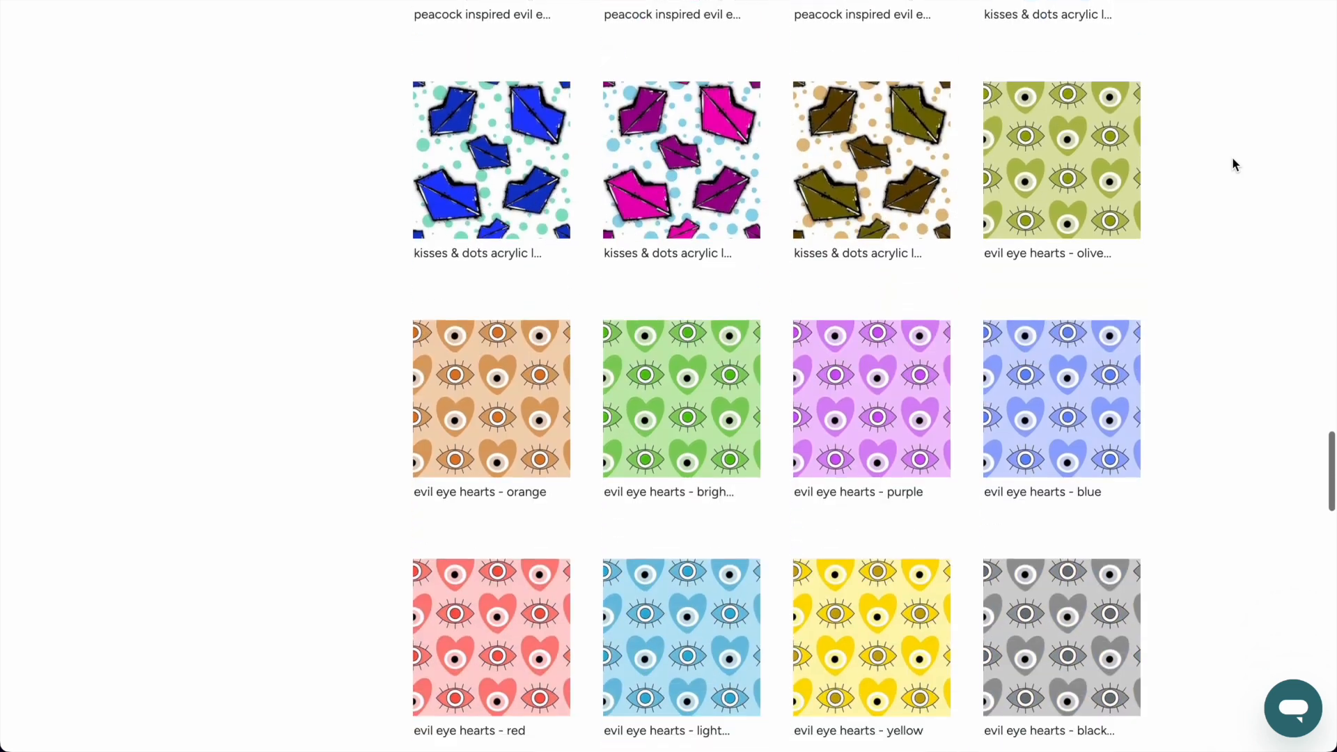
pyautogui.scroll(-10, 1233, 165)
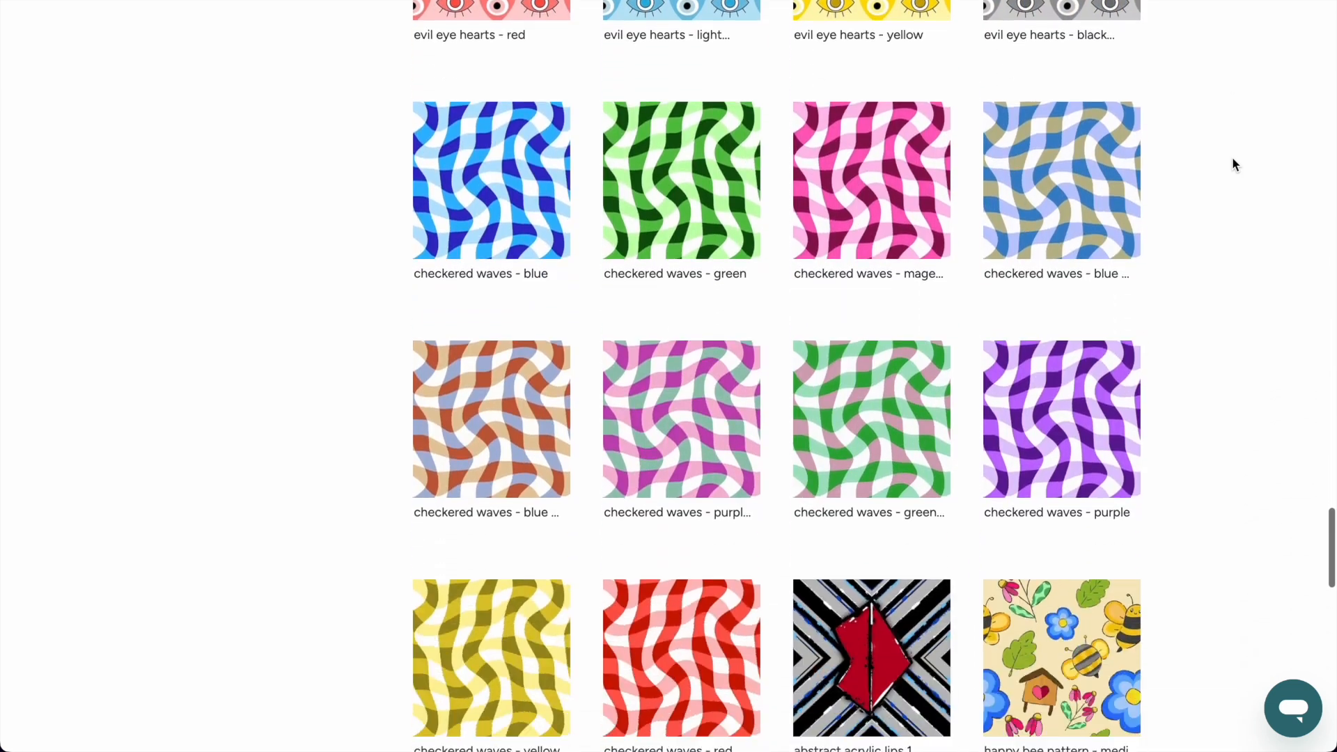
pyautogui.scroll(-6, 1233, 159)
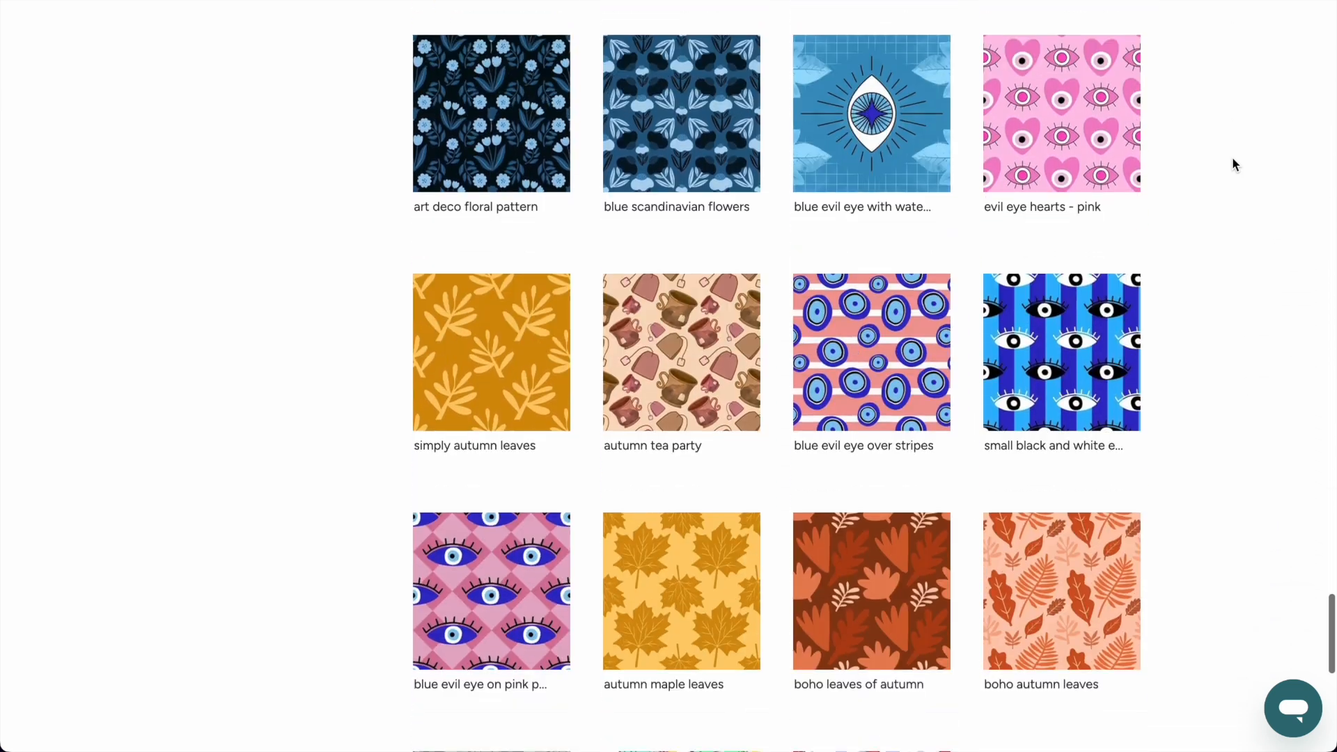
pyautogui.scroll(20, 1233, 157)
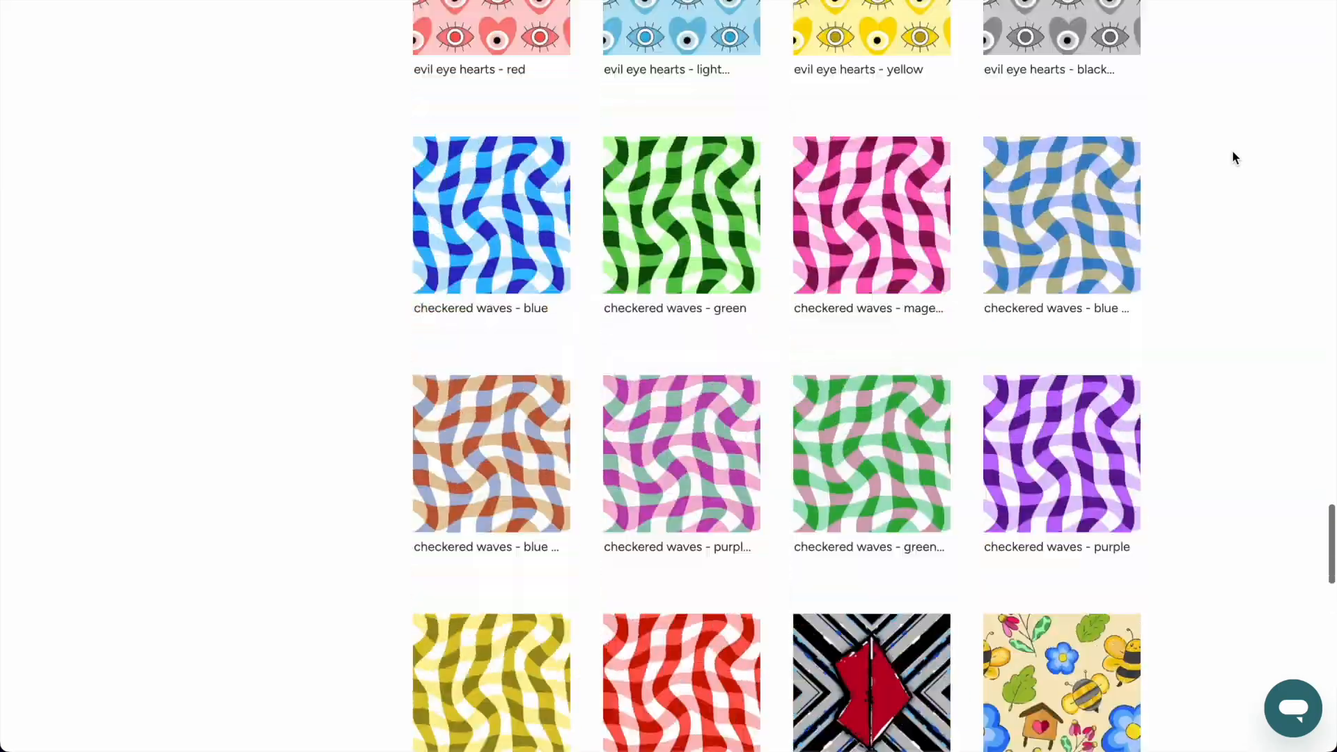
pyautogui.scroll(10, 1231, 149)
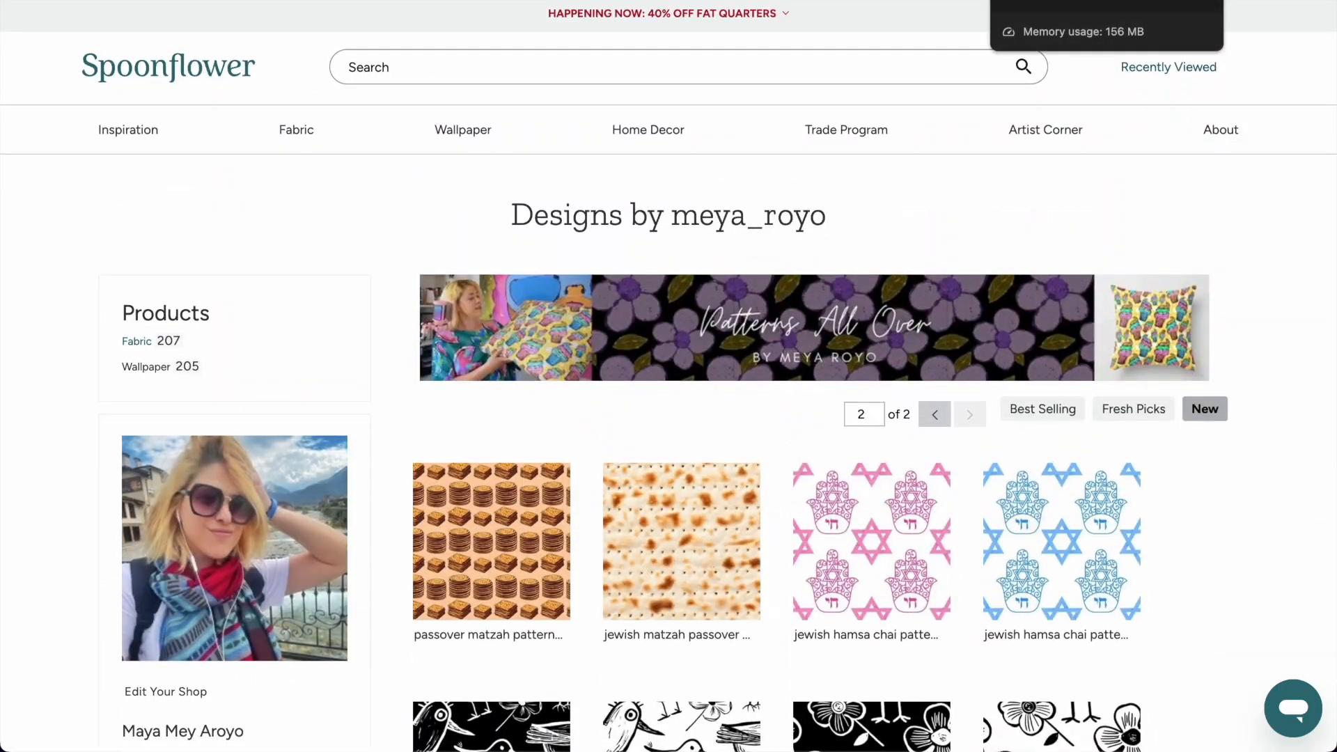
# Return to Repper, open the saved dark blue Octagon pattern and move its selection onto the violet and light blue areas.
pyautogui.hotkey('ctrl', 'Tab')
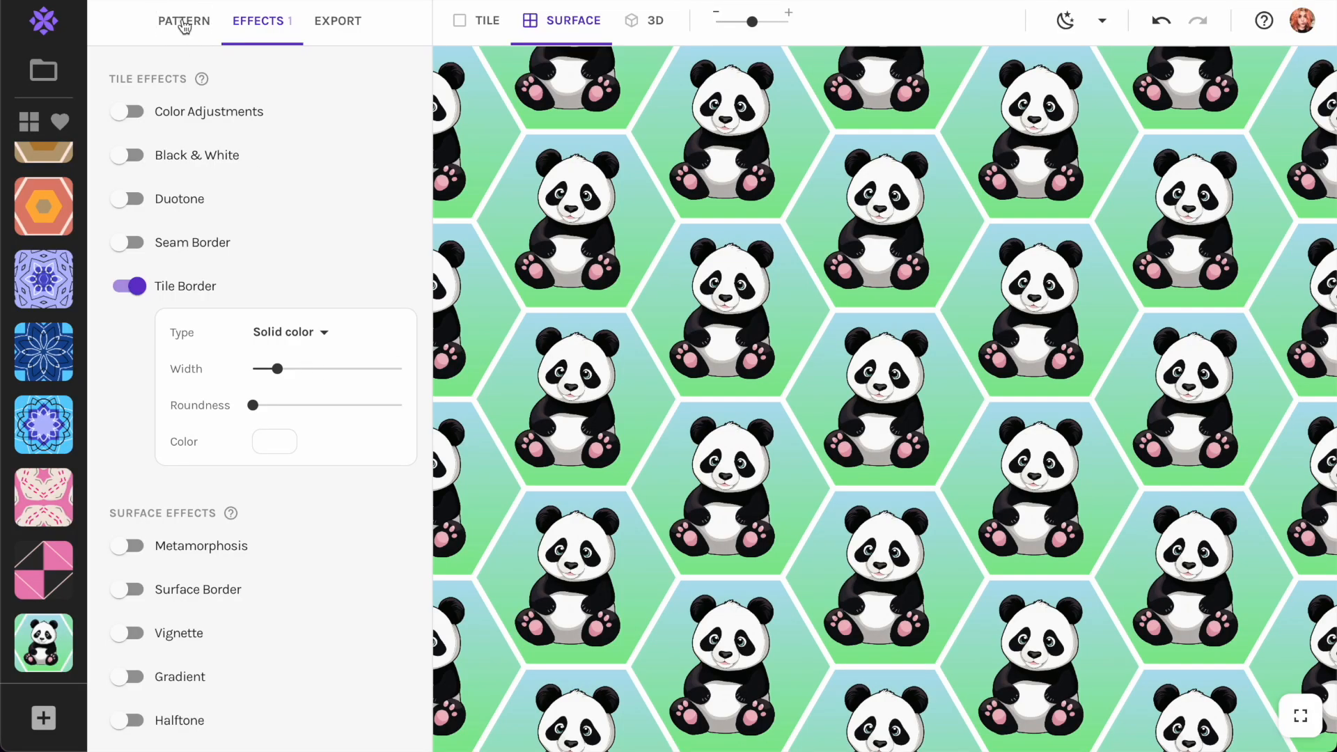
pyautogui.click(184, 23)
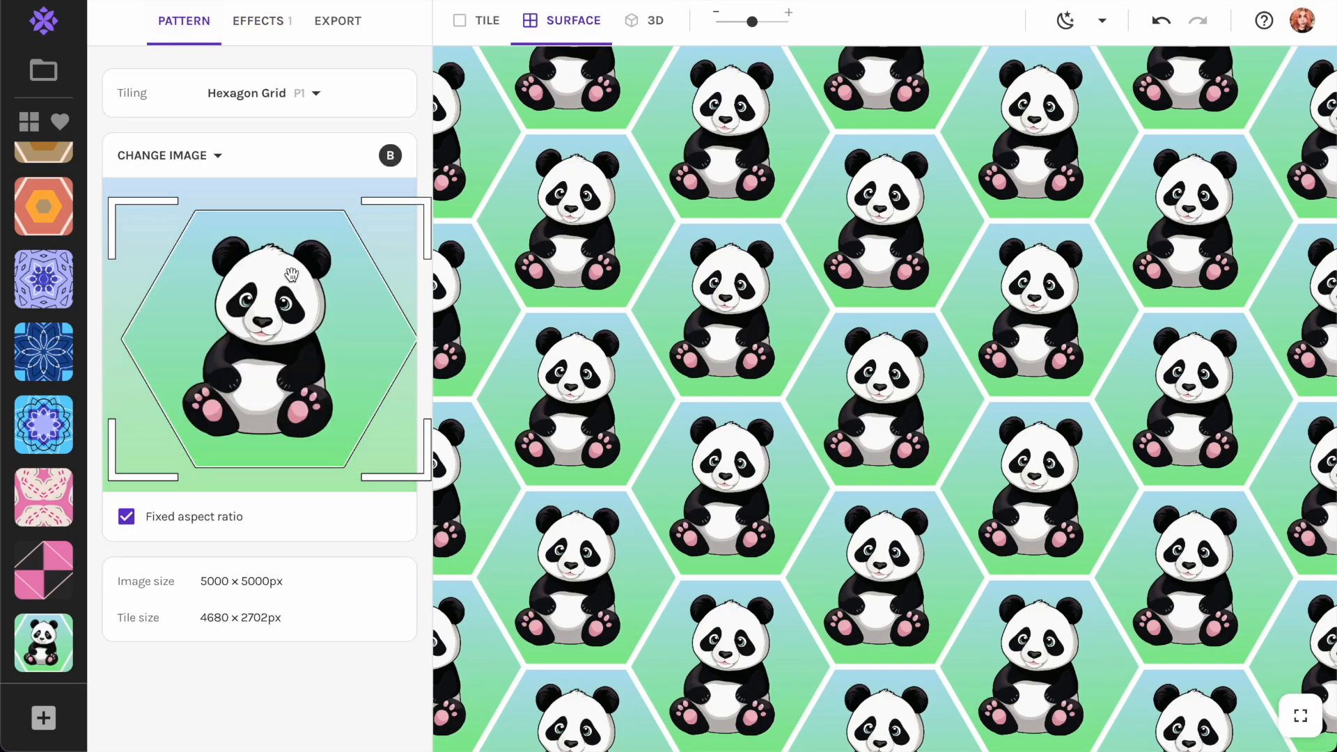
pyautogui.click(58, 346)
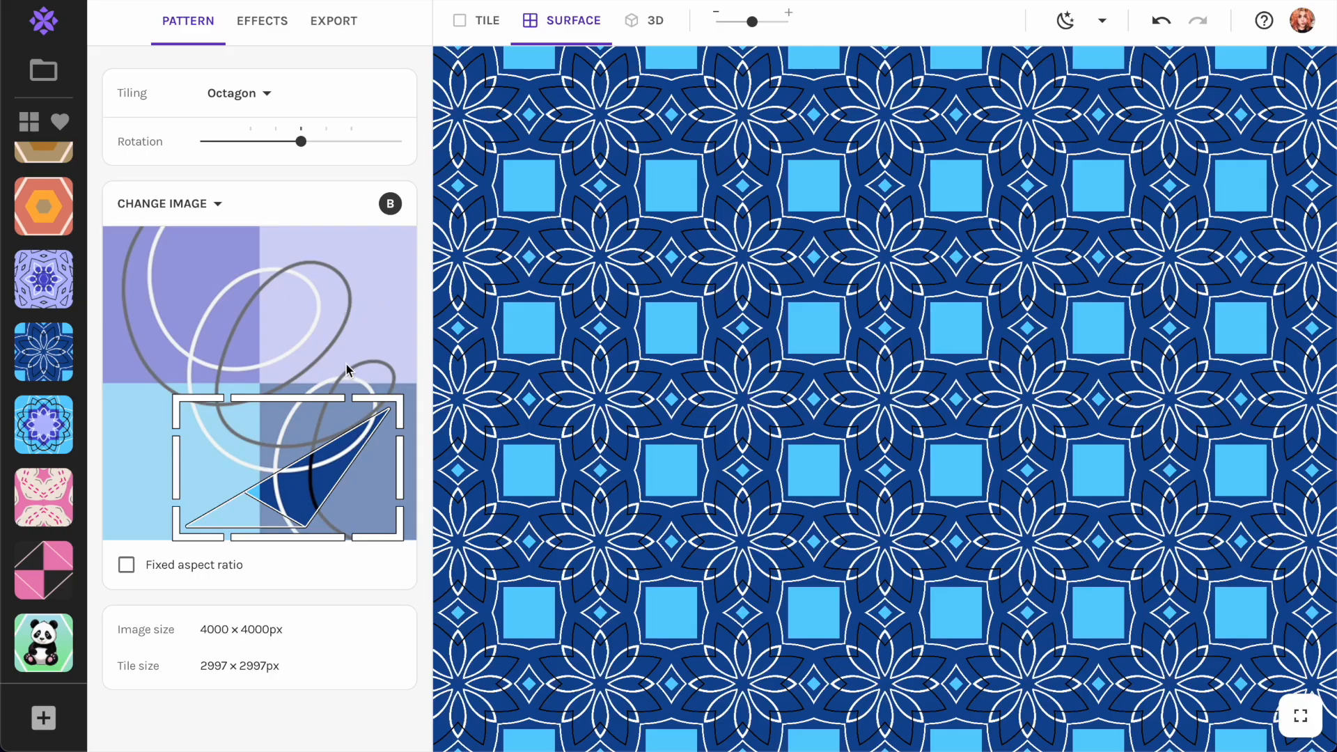
pyautogui.moveTo(339, 428); pyautogui.dragTo(380, 247)
pyautogui.moveTo(359, 311); pyautogui.dragTo(262, 364)
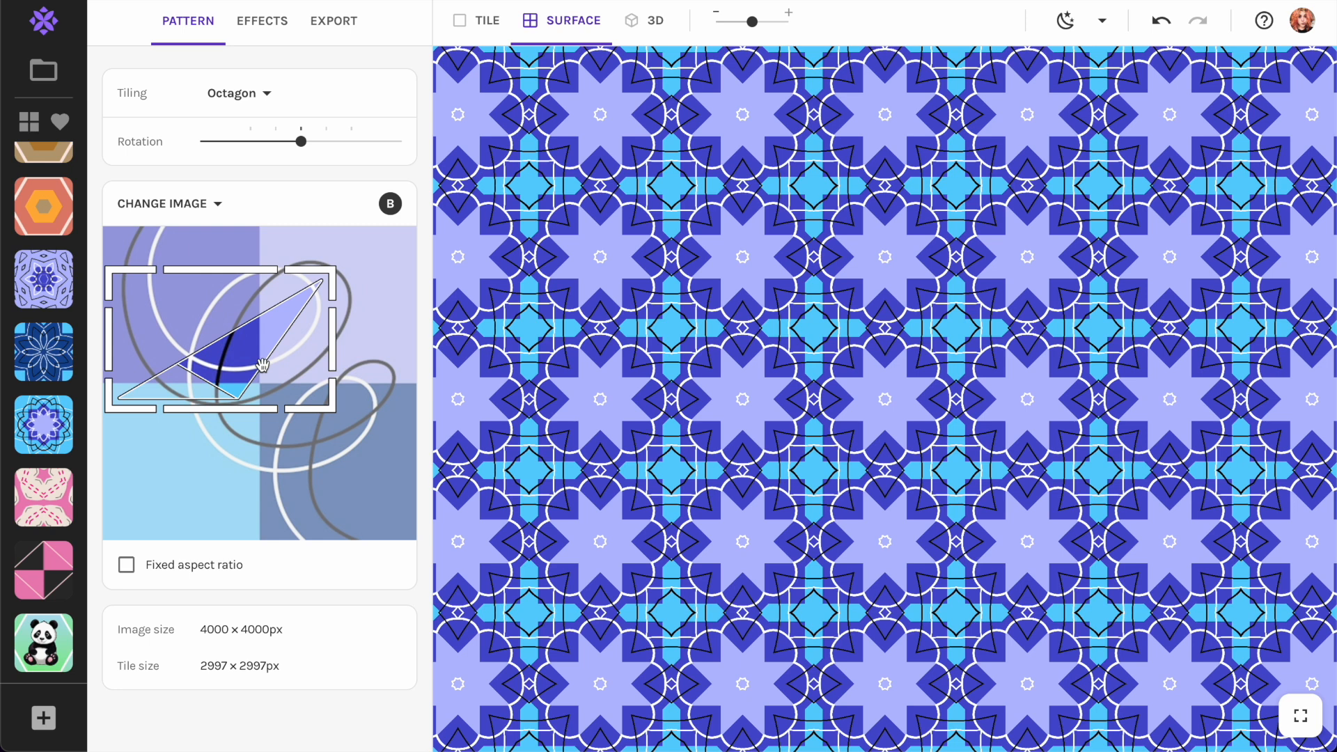
# Replace the Octagon pattern's image with the green gradient spider web, move the selection over the web and inspect the surface up close.
pyautogui.click(192, 203)
pyautogui.scroll(-10, 247, 371)
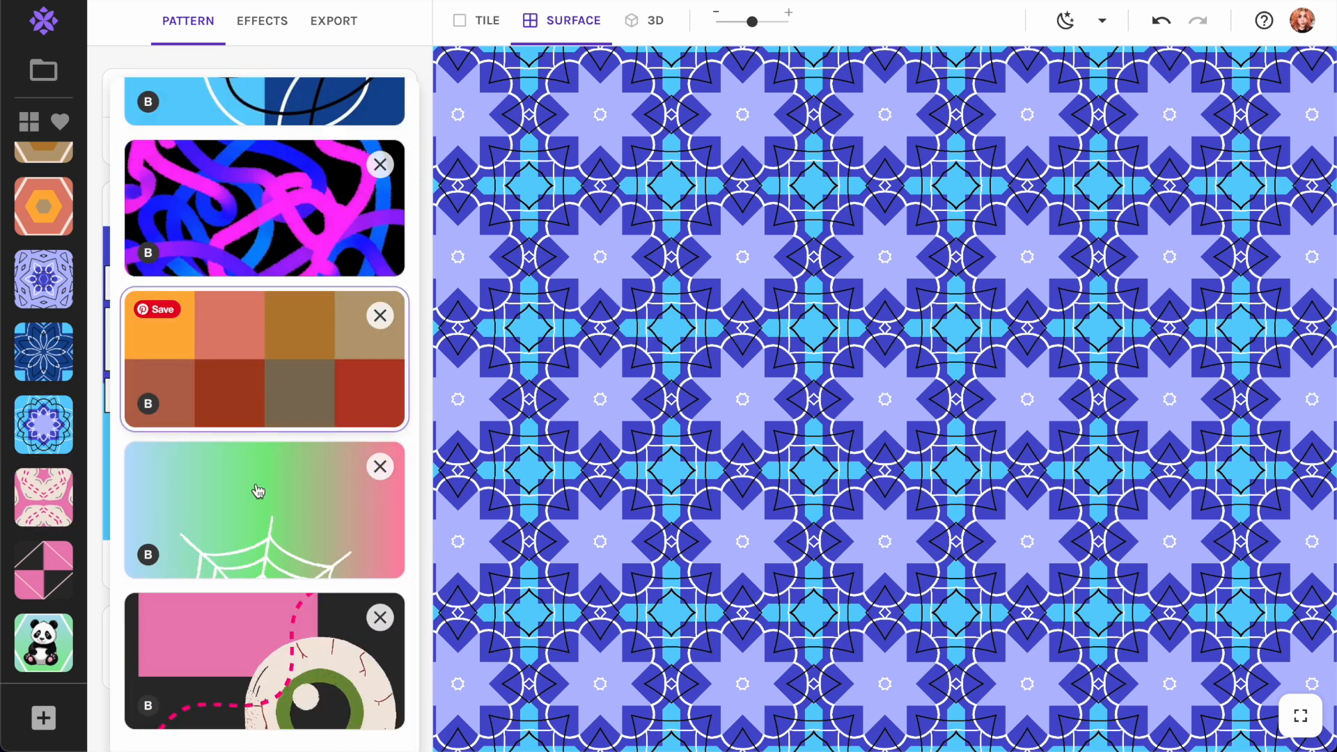
pyautogui.click(258, 533)
pyautogui.moveTo(263, 337); pyautogui.dragTo(300, 481)
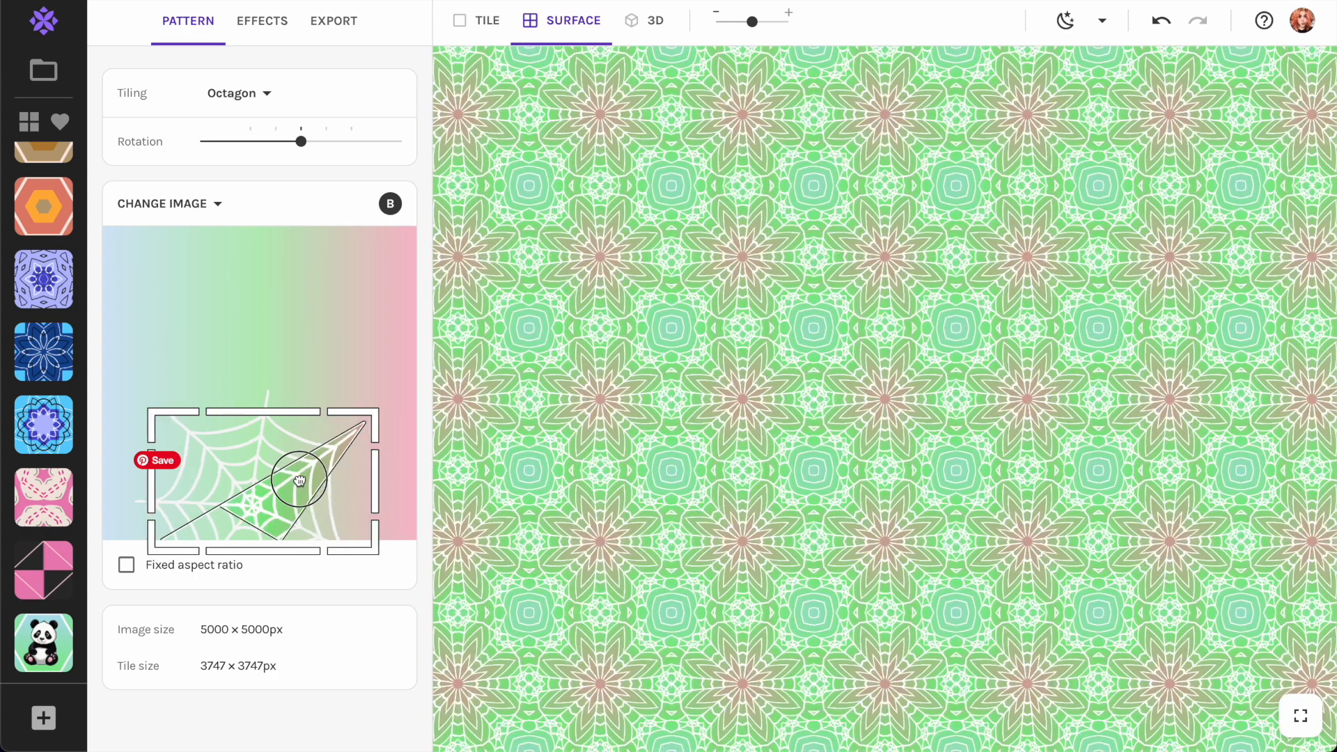
pyautogui.scroll(5, 717, 358)
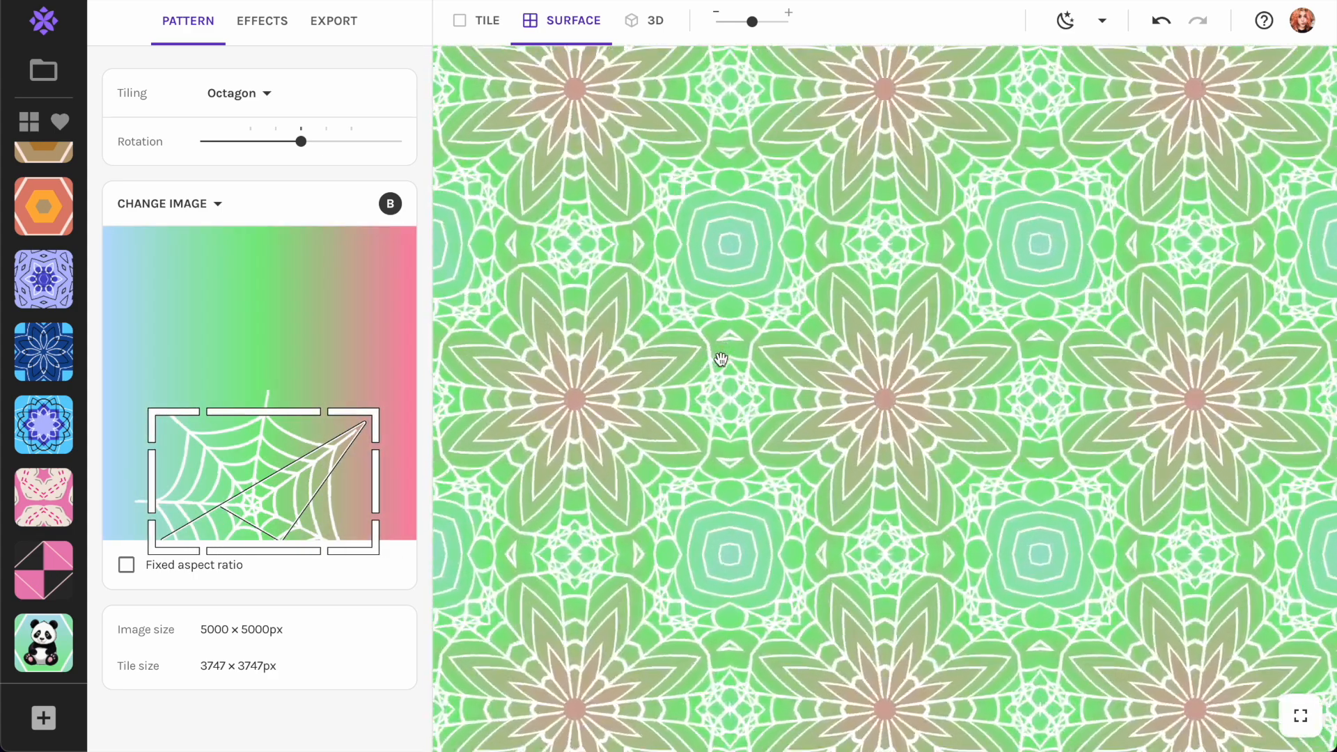
pyautogui.scroll(-5, 744, 289)
# Open the saved pink Diamond Penrose pattern, enlarge its selection and replace the eyeball image with the red and green marbled artwork.
pyautogui.click(43, 496)
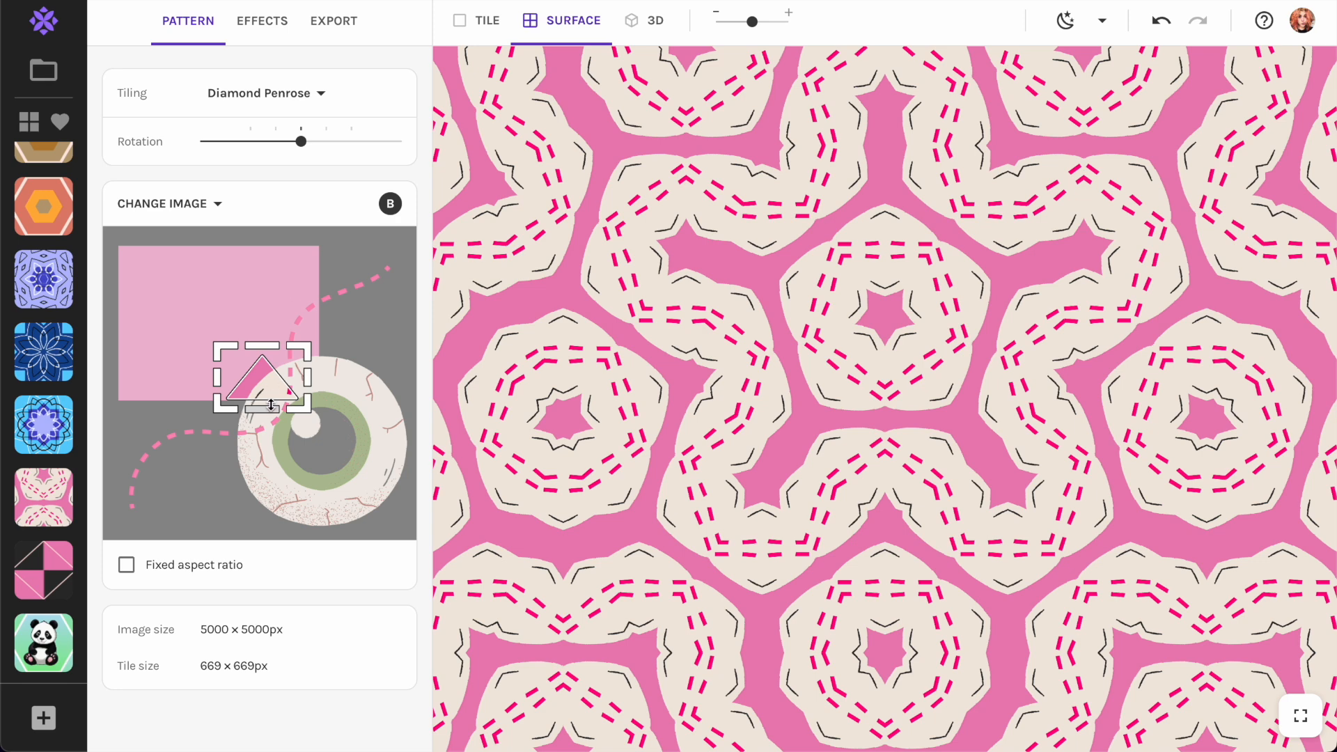
pyautogui.moveTo(317, 348); pyautogui.dragTo(352, 293)
pyautogui.click(194, 203)
pyautogui.click(239, 400)
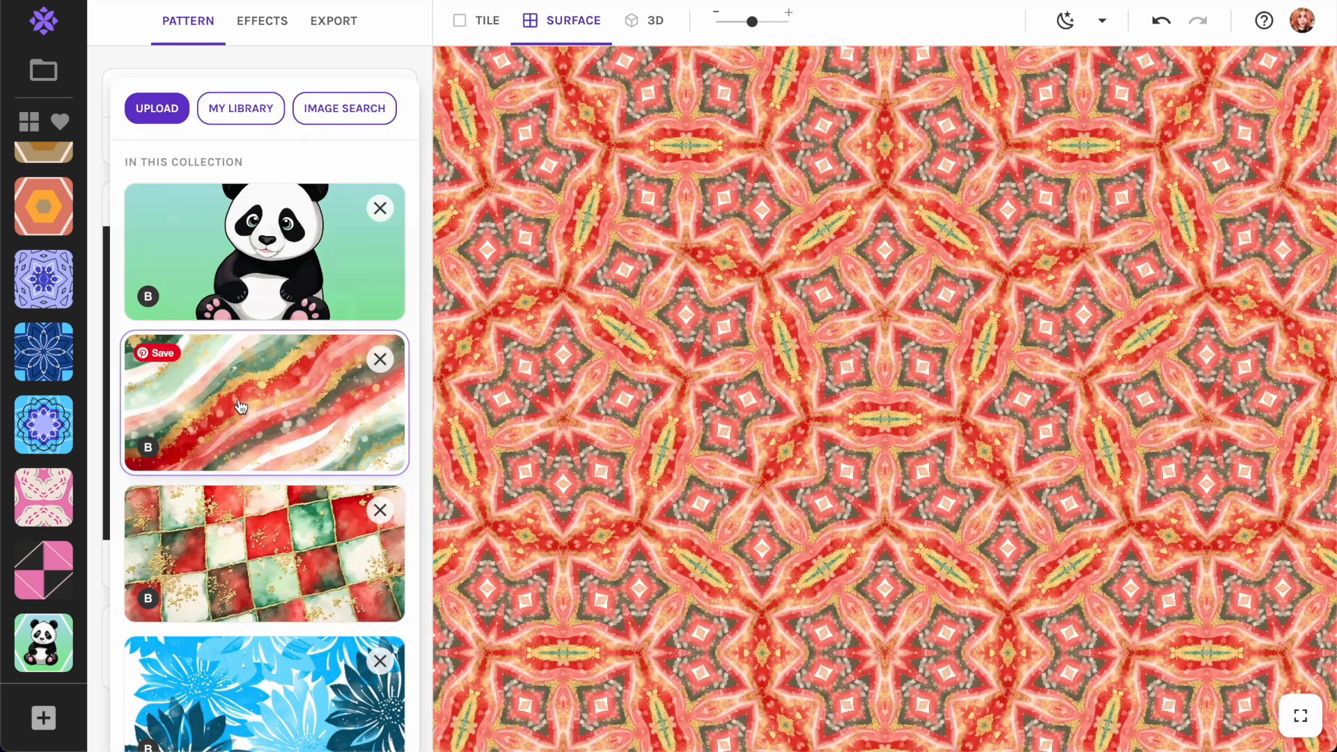
# Swap the marbled image for the red, green and cream checkered artwork and move the selection onto its upper-left red and cream squares.
pyautogui.click(211, 203)
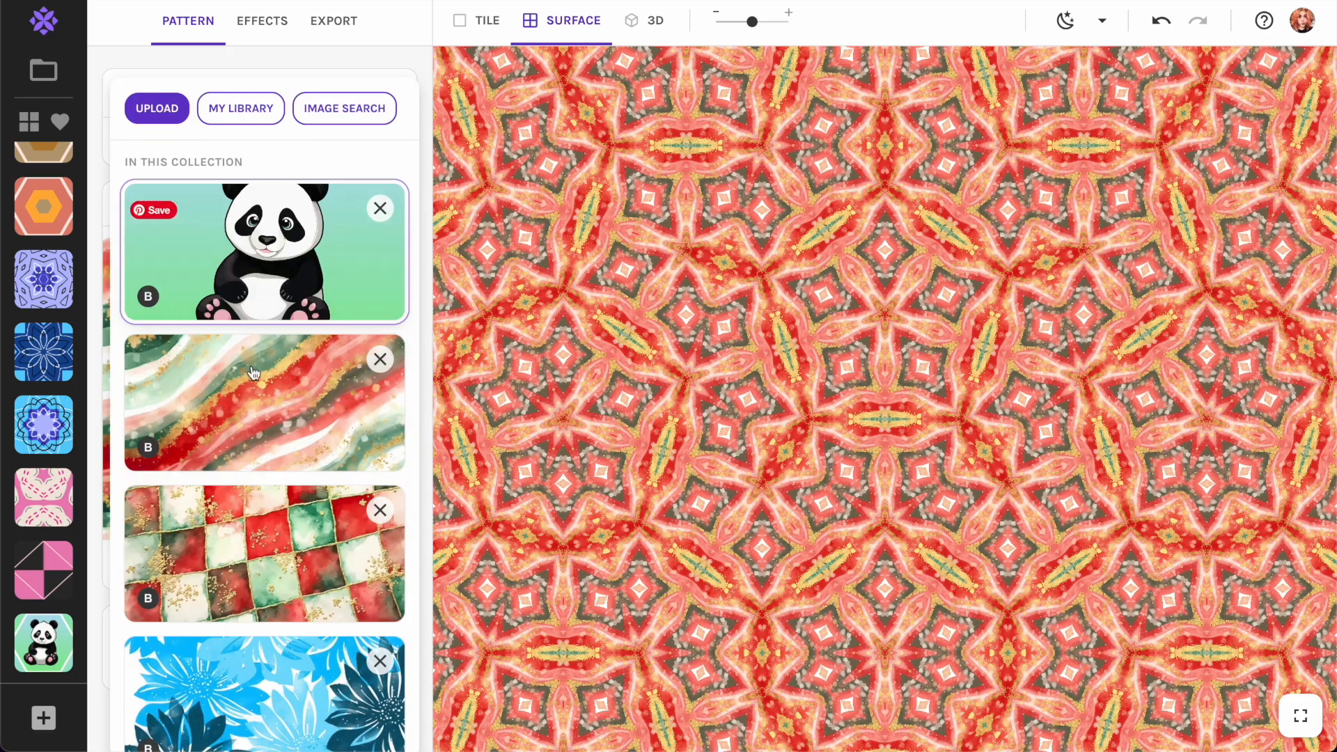
pyautogui.click(255, 533)
pyautogui.moveTo(276, 390); pyautogui.dragTo(225, 367)
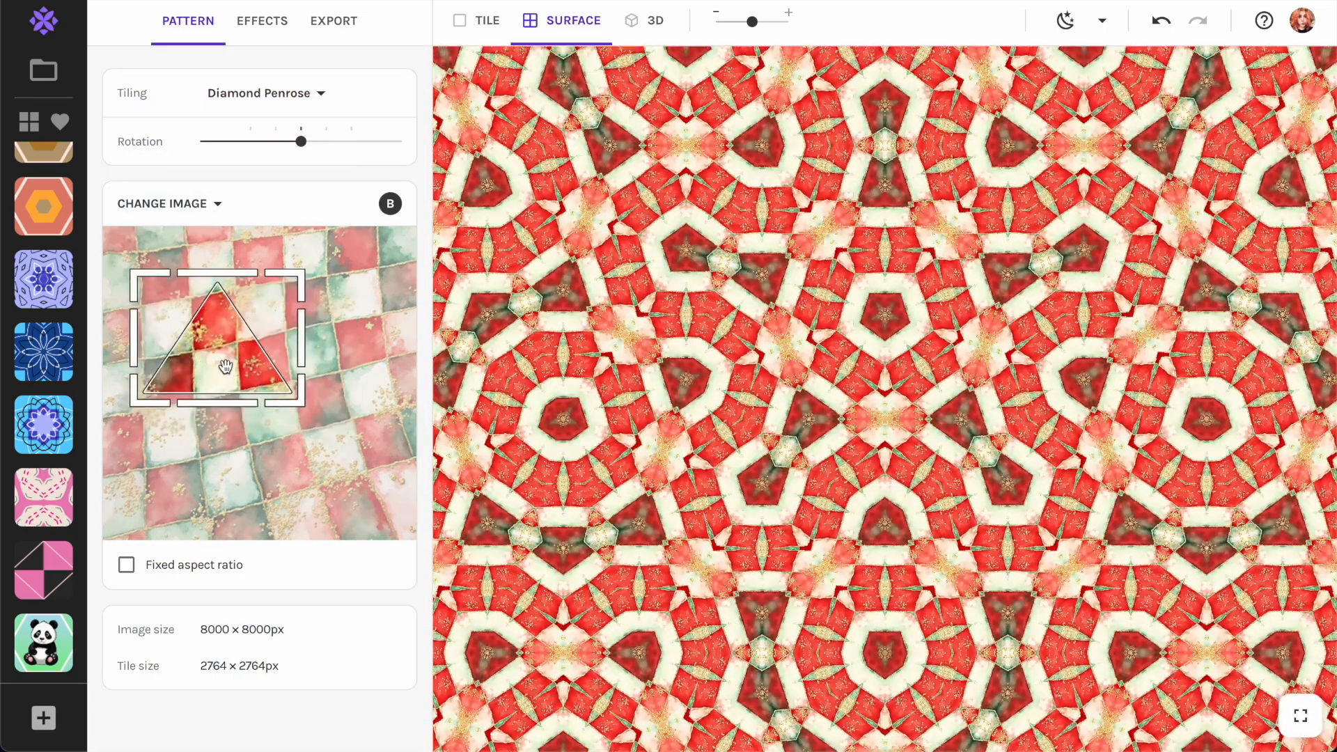